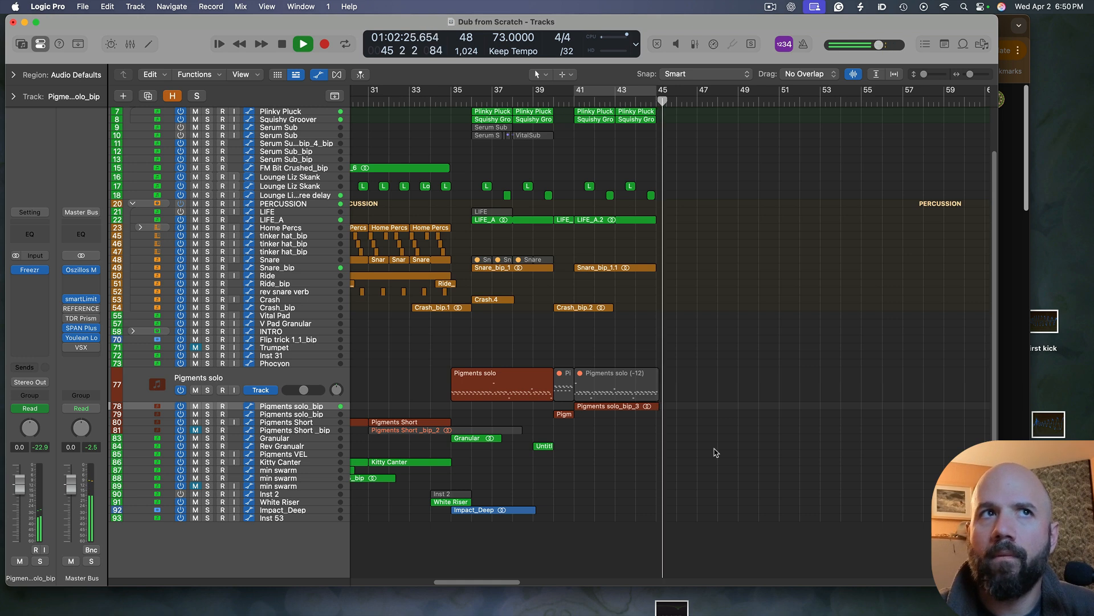
Stop playback and look over the arrangement's tracks and regions
key("space")
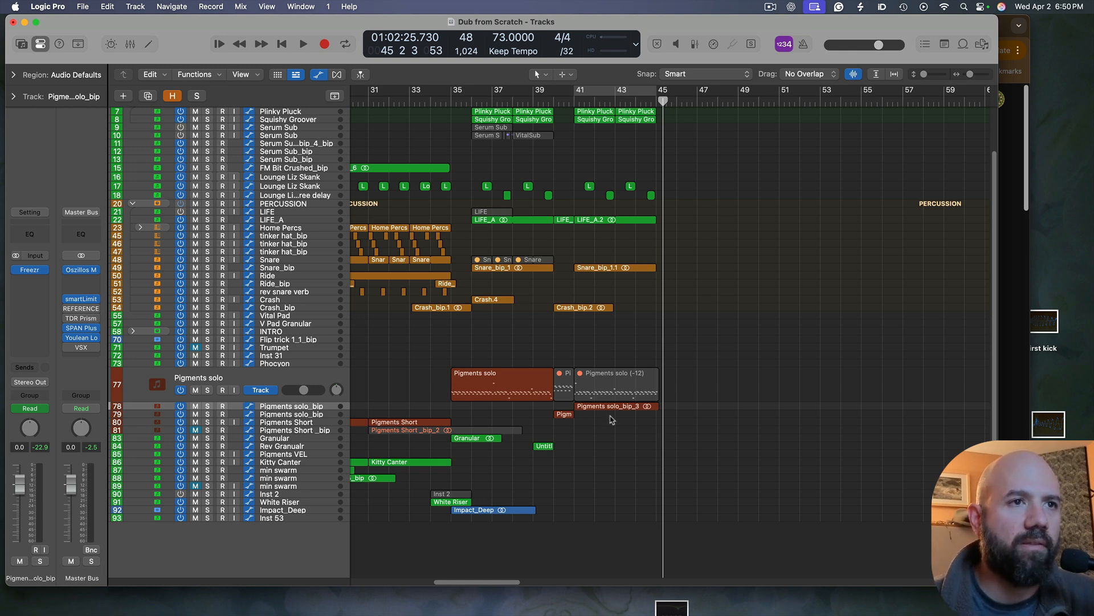
scroll(611, 419, "left", 5)
scroll(672, 442, "down", 2)
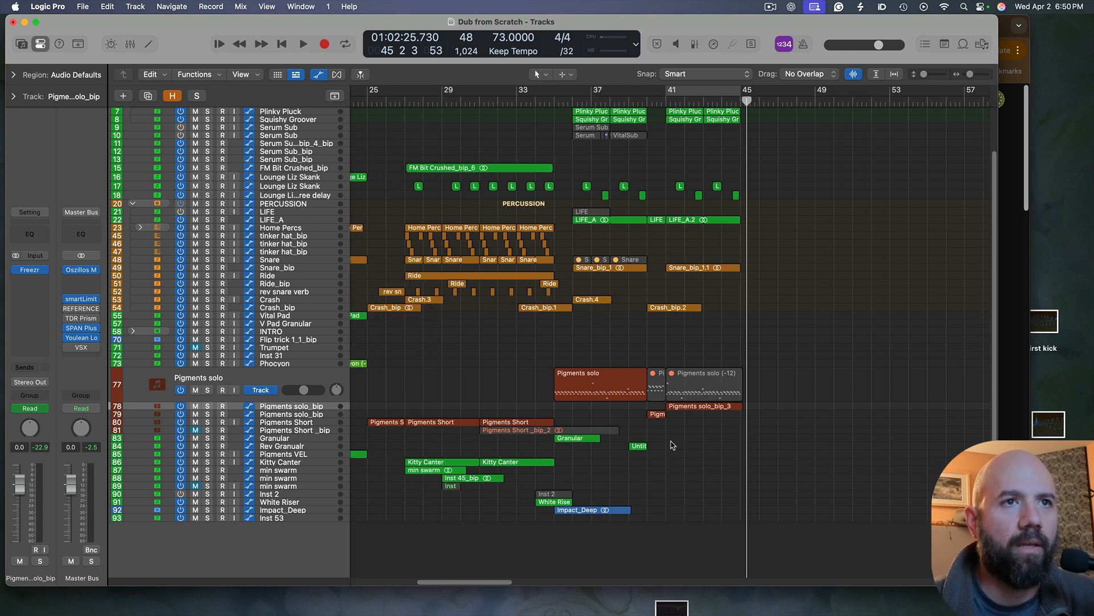
scroll(672, 446, "left", 2)
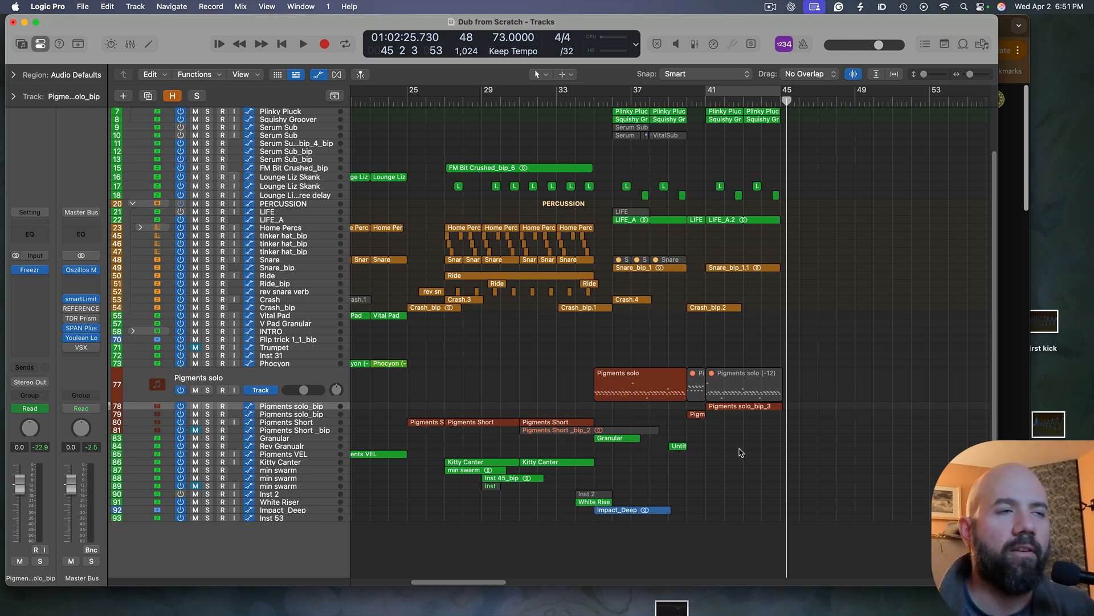
scroll(730, 451, "up", 3)
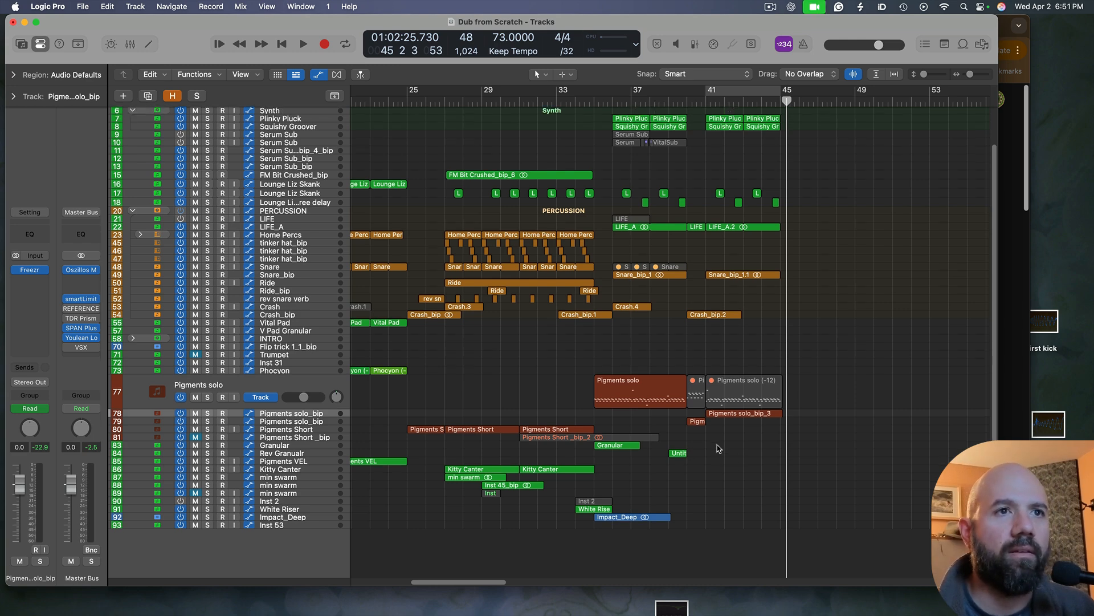
scroll(769, 460, "up", 3)
scroll(770, 464, "right", 3)
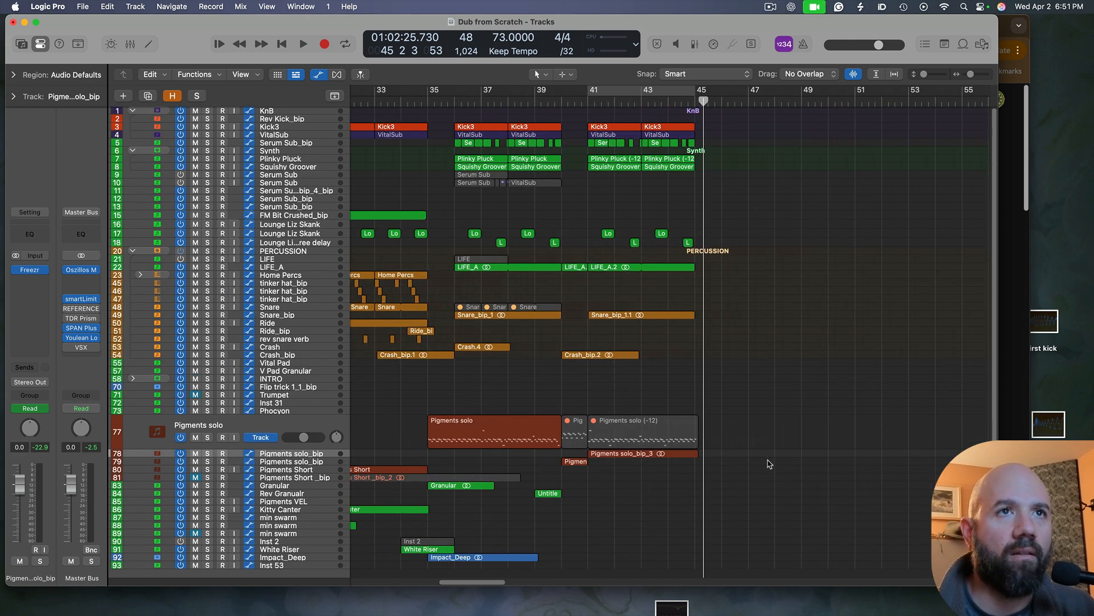
scroll(766, 469, "down", 3)
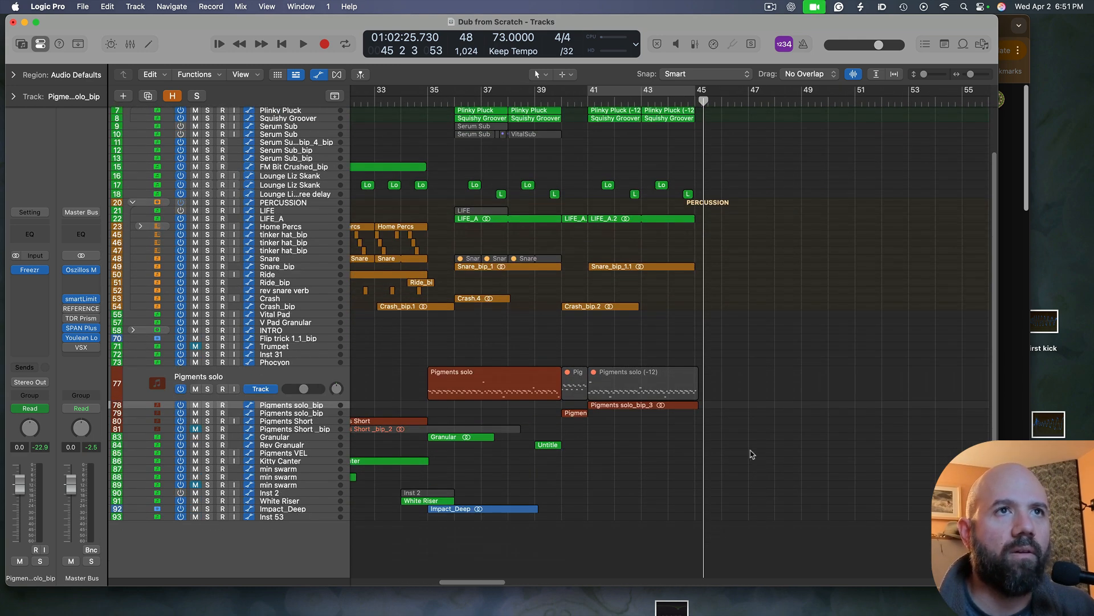
scroll(764, 447, "up", 3)
scroll(764, 447, "left", 4)
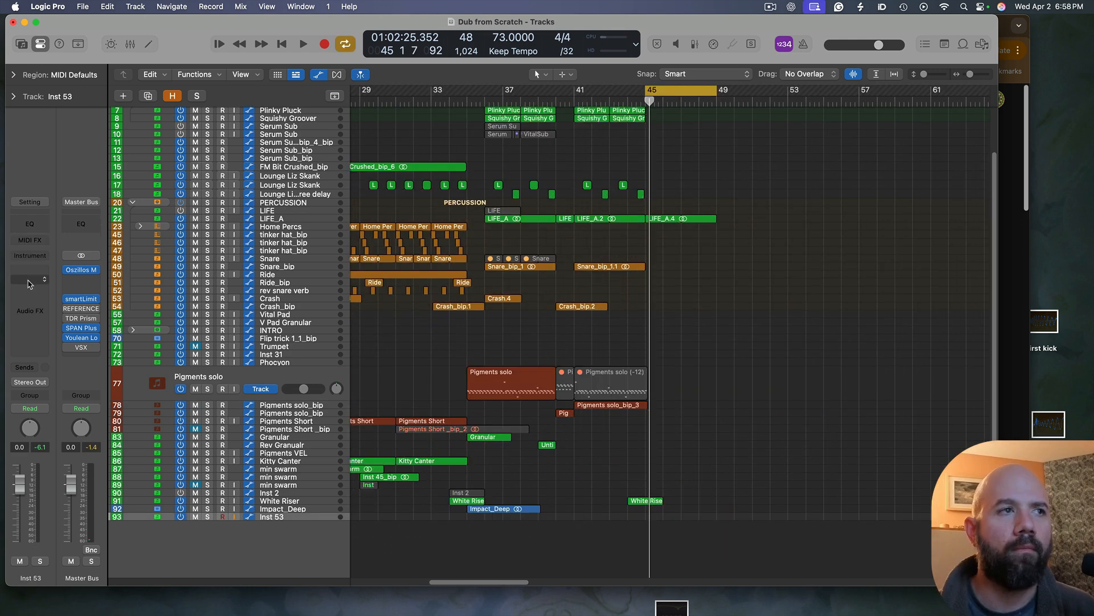
Load Serum 2 as the instrument on the Inst 53 track and position its window
left_click(33, 256)
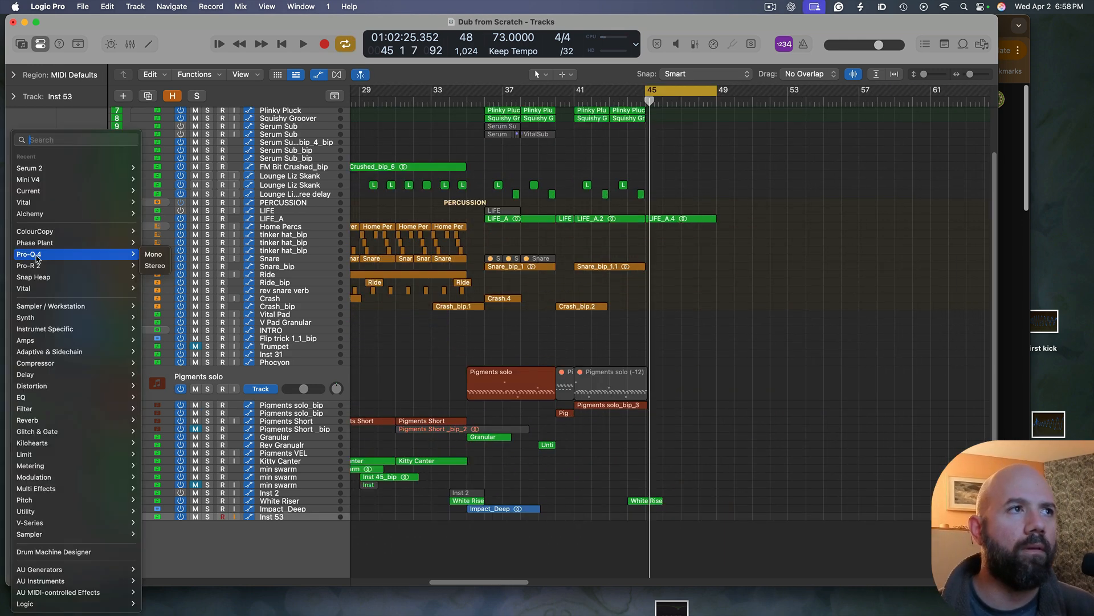
mouse_move(101, 168)
left_click(161, 170)
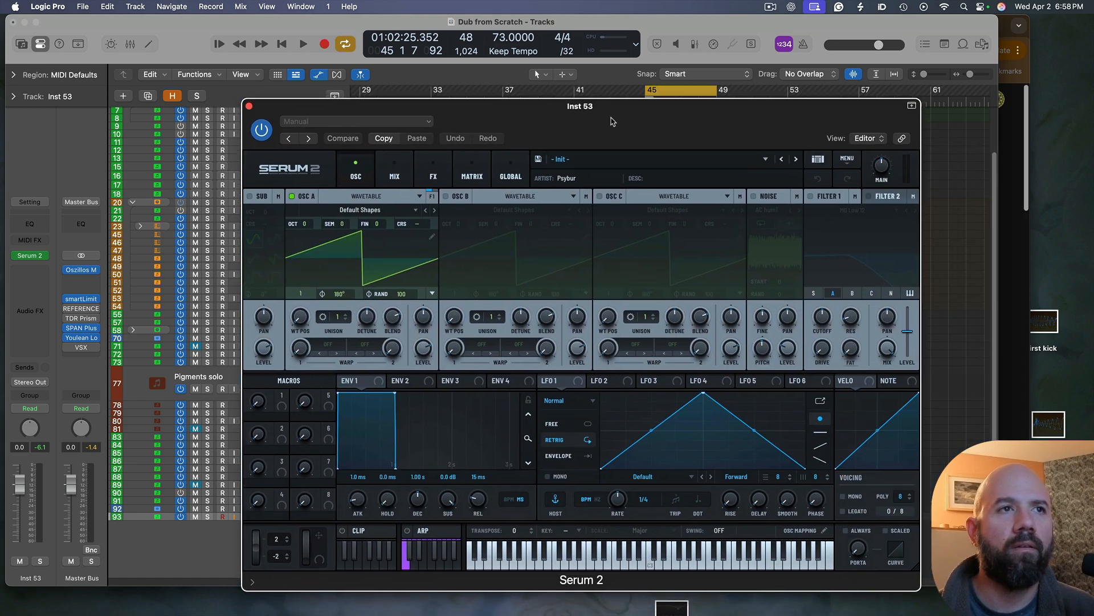
left_click_drag(611, 122, 517, 87)
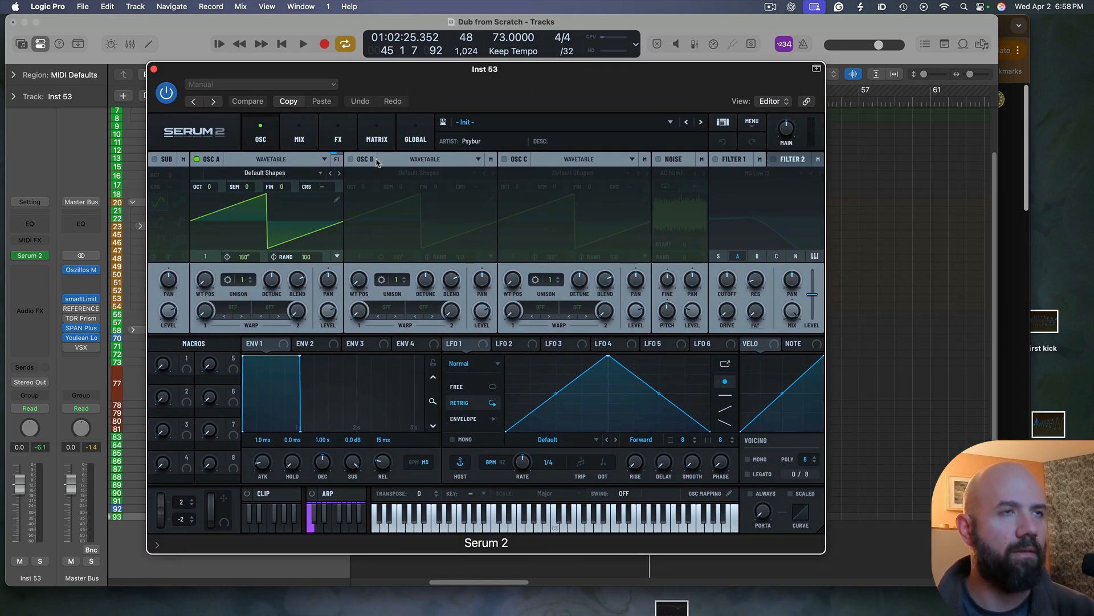
Enable Filter 1 with the MG Low 12 type and lower its cutoff
left_click(729, 182)
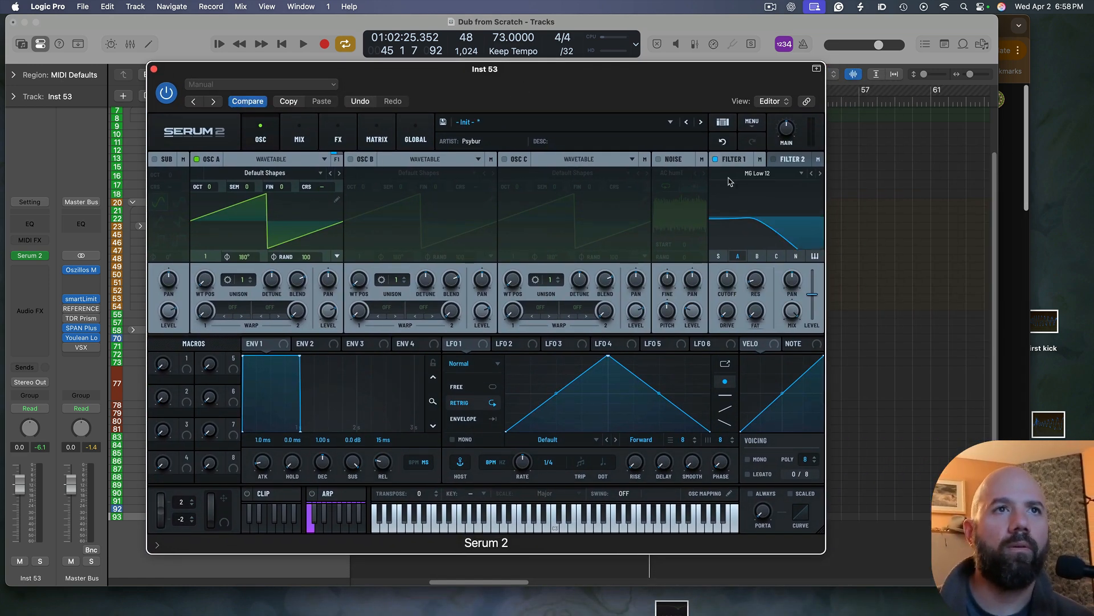
mouse_move(729, 280)
left_mouse_down()
mouse_move(734, 259)
mouse_move(731, 280)
left_mouse_up()
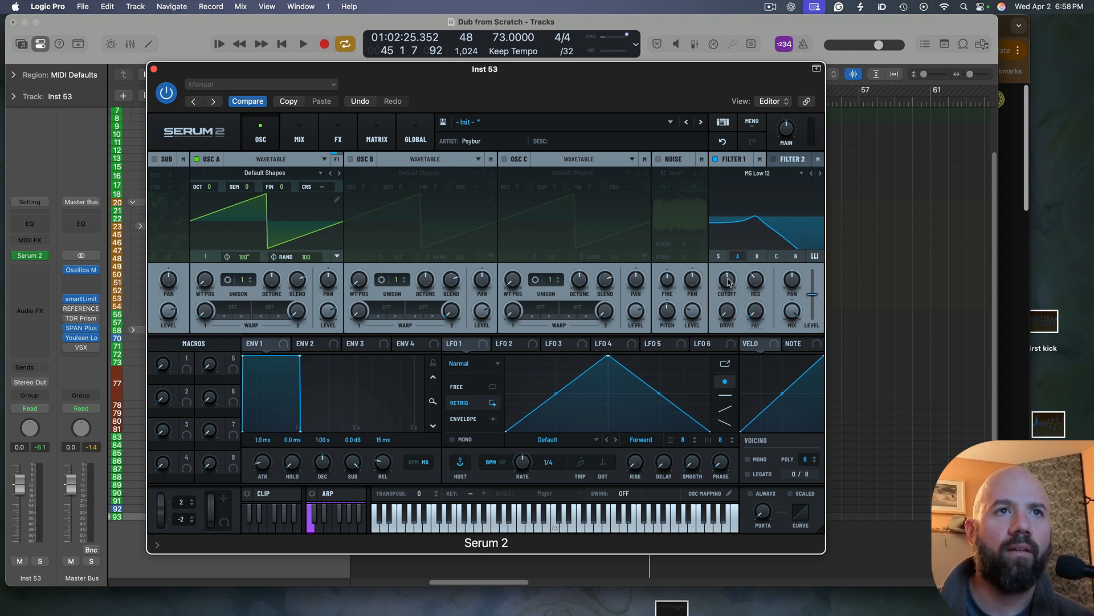
left_click_drag(728, 292, 727, 319)
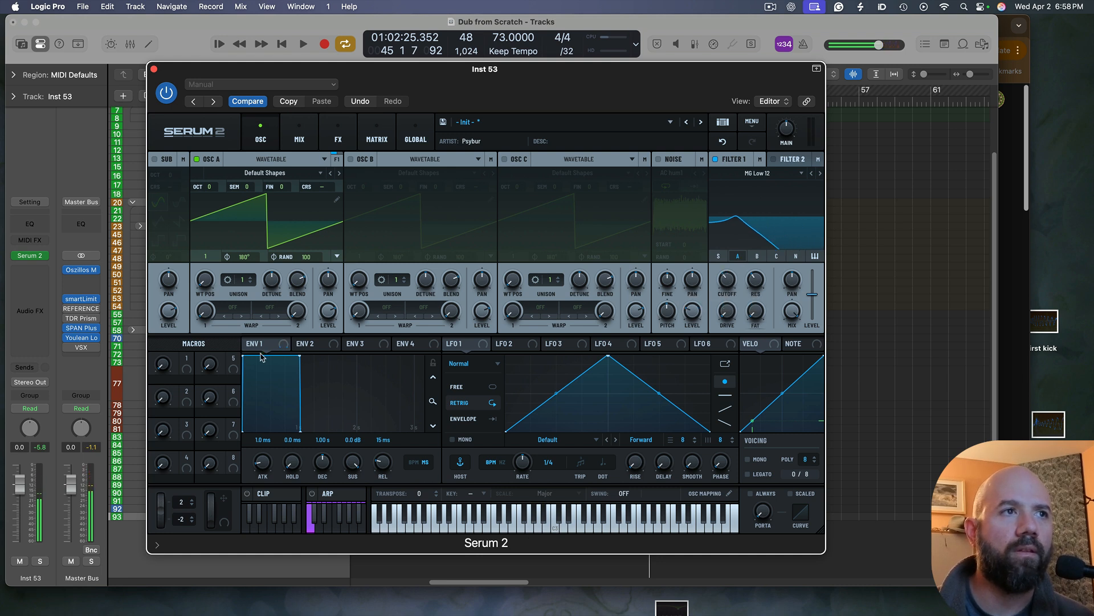
Lengthen Env 1's attack to about 1.2 s and its release to about 800 ms
left_click_drag(269, 452, 271, 425)
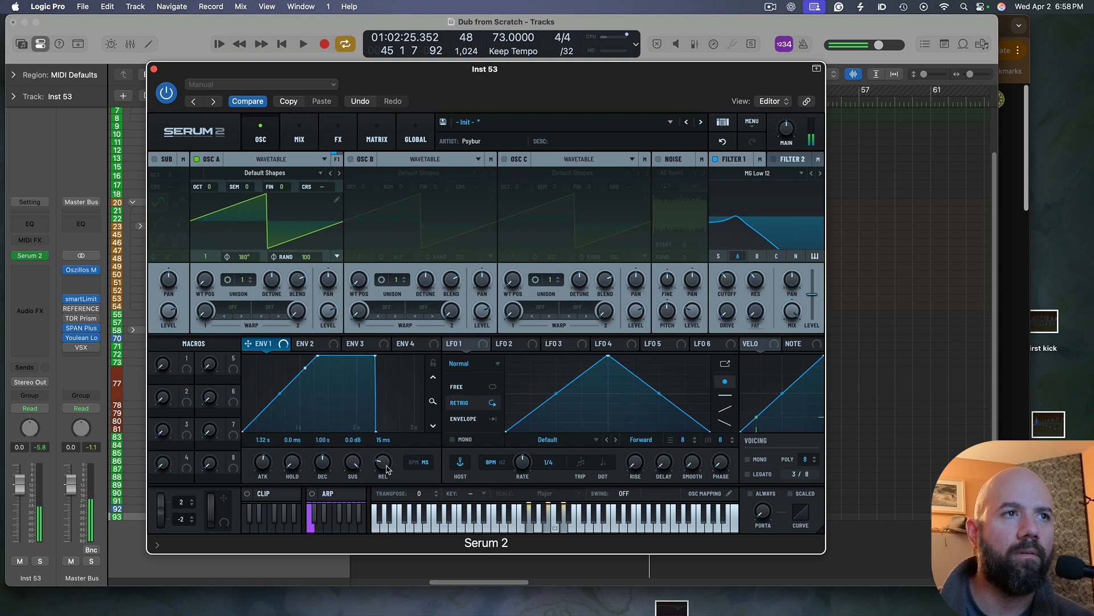
left_click_drag(387, 462, 310, 355)
Modulate Filter 1's cutoff with LFO 1 at a 1-bar rate and extend Env 1's release to about 1.26 s
mouse_move(729, 288)
left_mouse_down()
mouse_move(740, 266)
mouse_move(735, 288)
left_mouse_up()
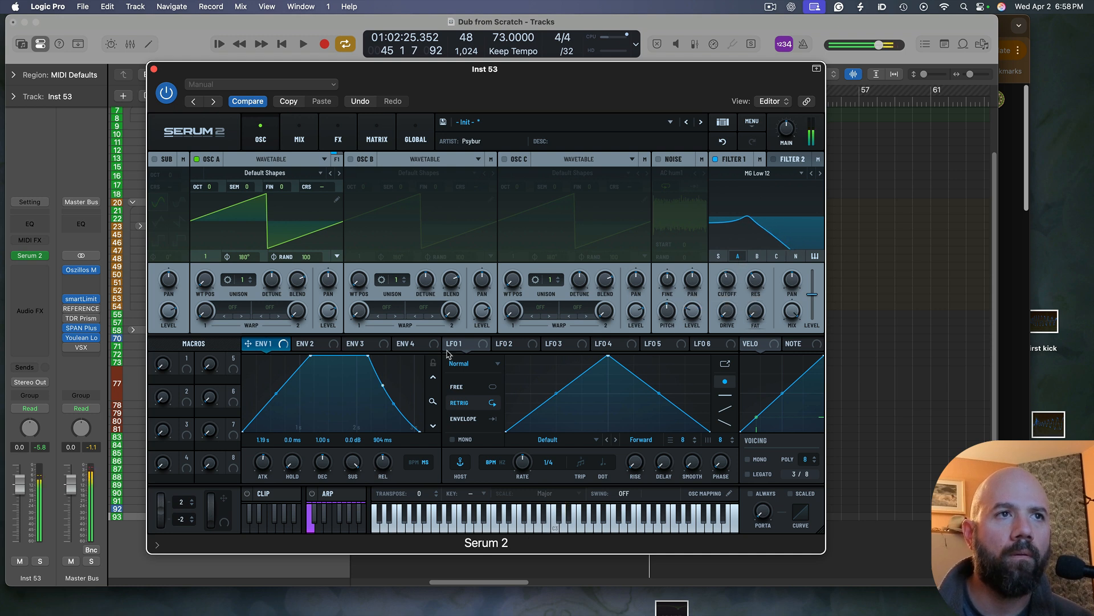
left_click_drag(455, 345, 717, 271)
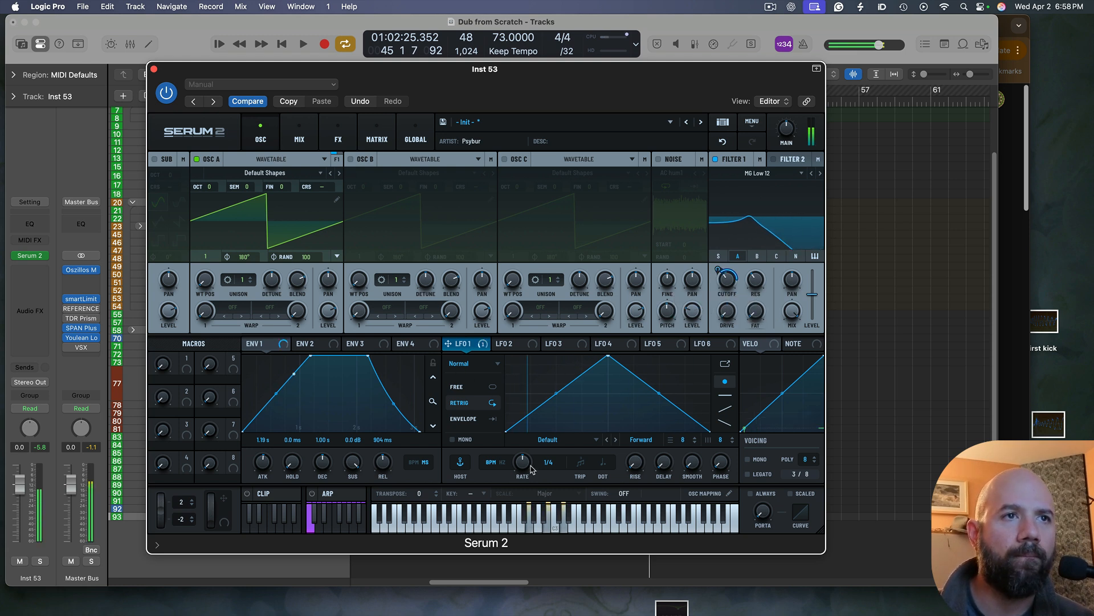
left_click_drag(524, 464, 523, 480)
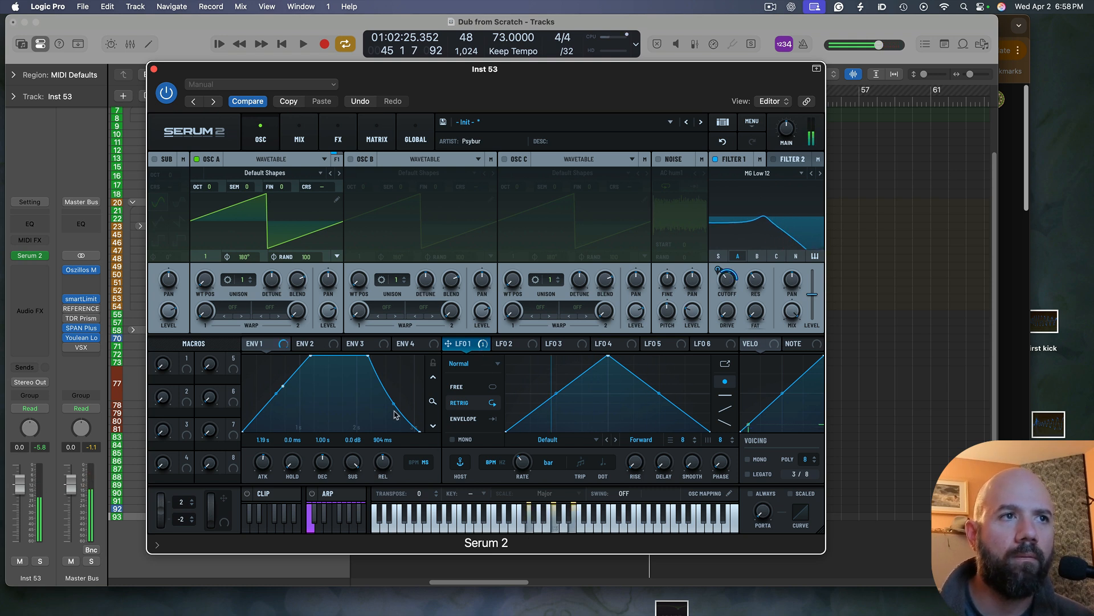
left_click_drag(383, 472, 383, 467)
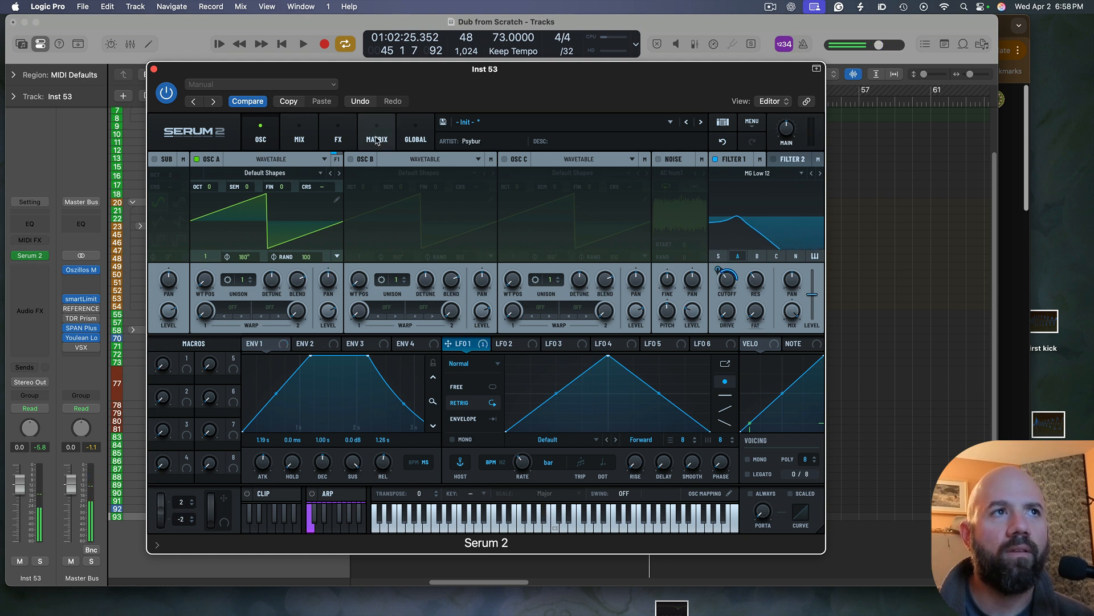
Add a Reverb module to the main FX chain
left_click(348, 141)
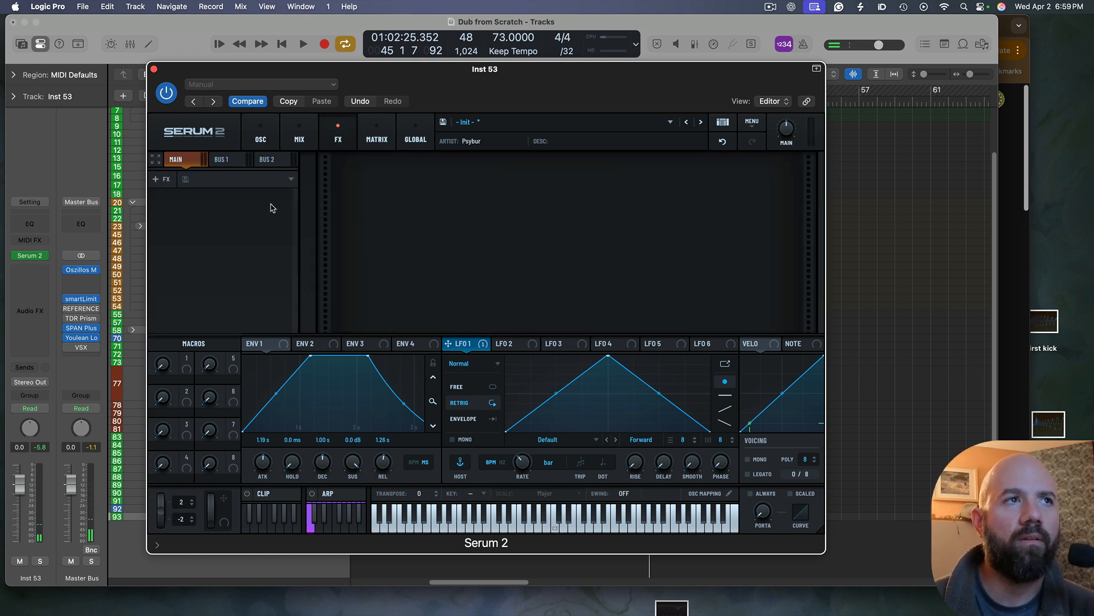
right_click(245, 206)
mouse_move(296, 214)
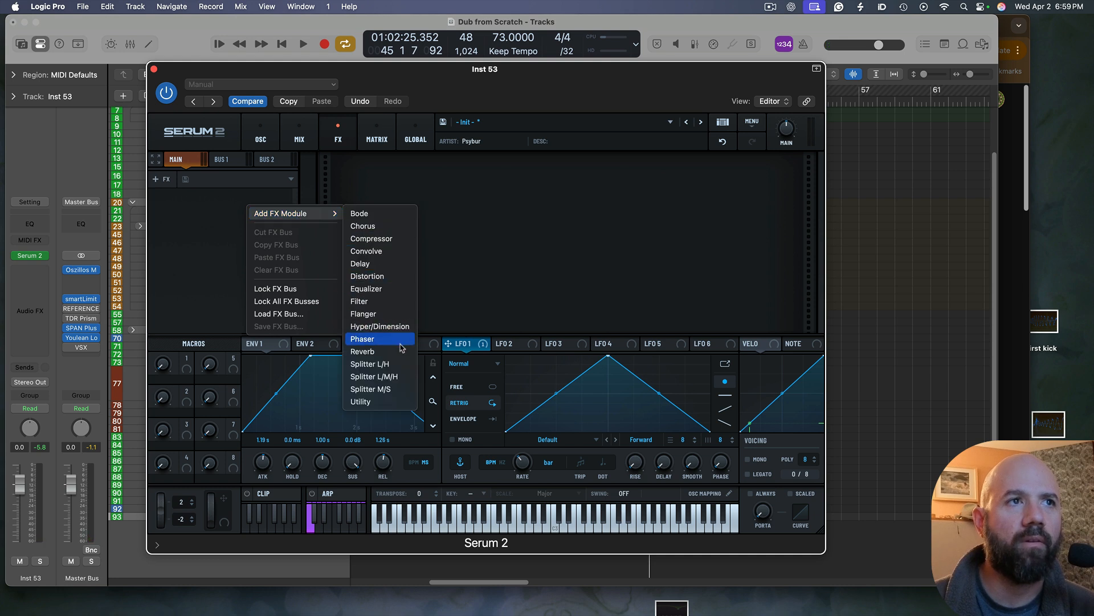
left_click(370, 351)
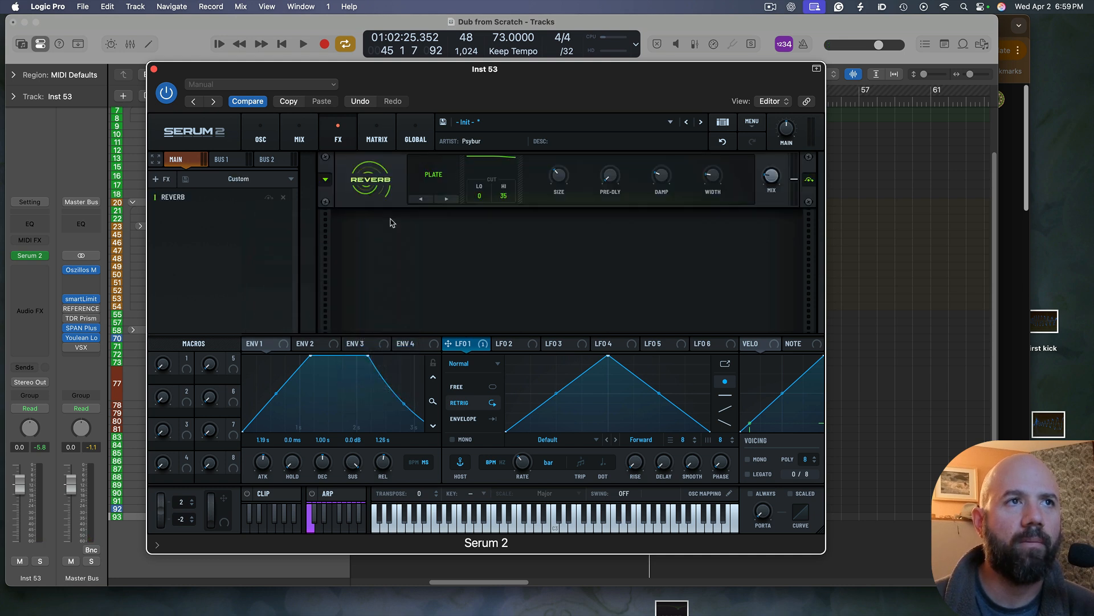
Switch the reverb to the Vintage type and raise its mix and size
left_click(446, 198)
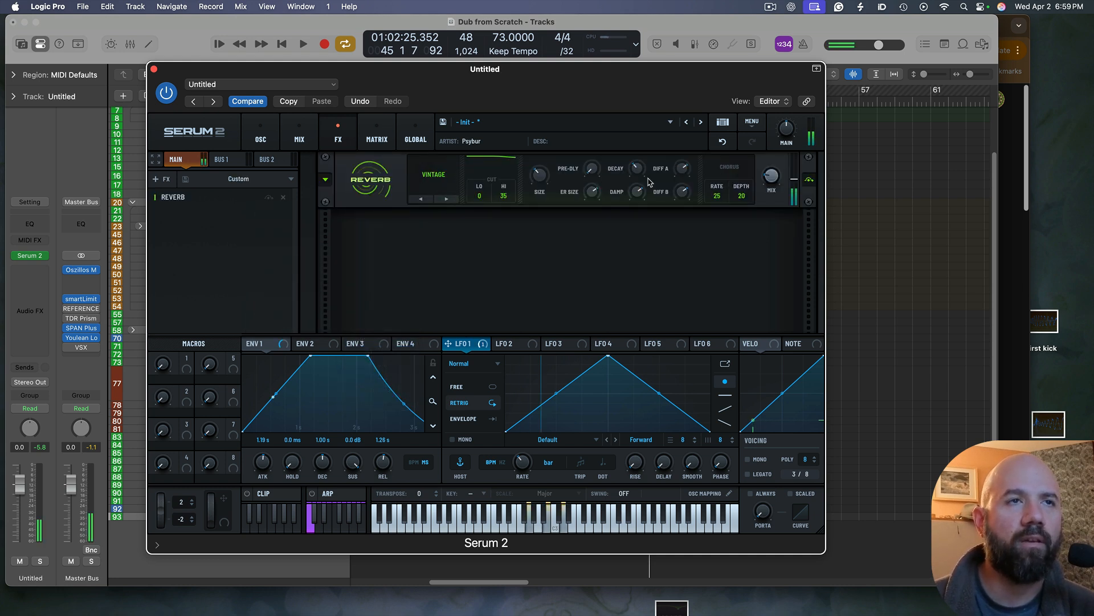
left_click_drag(777, 177, 779, 155)
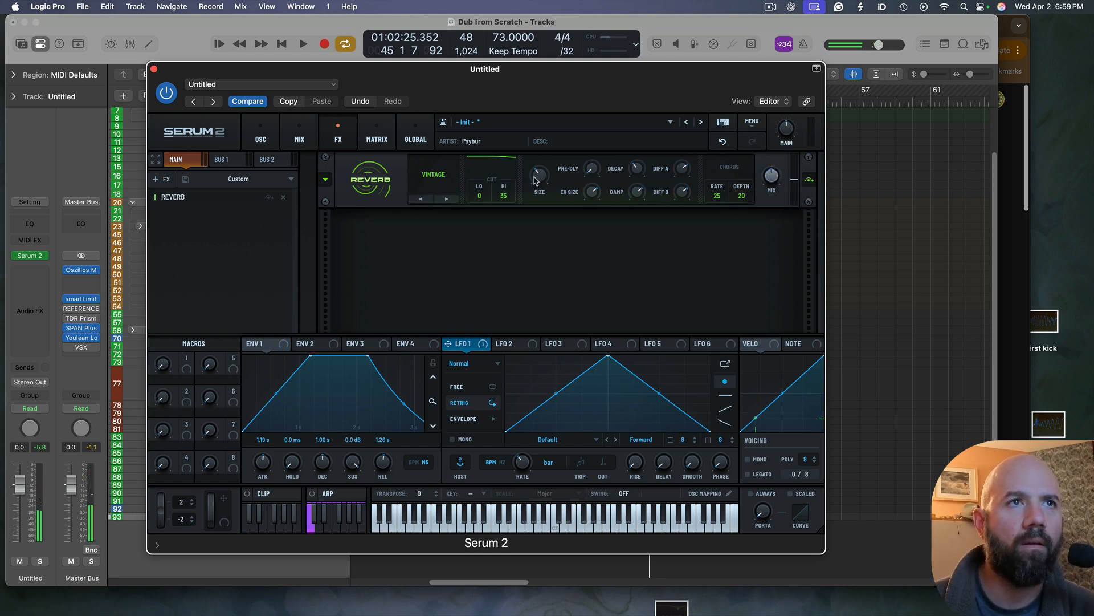
left_click_drag(535, 181, 537, 168)
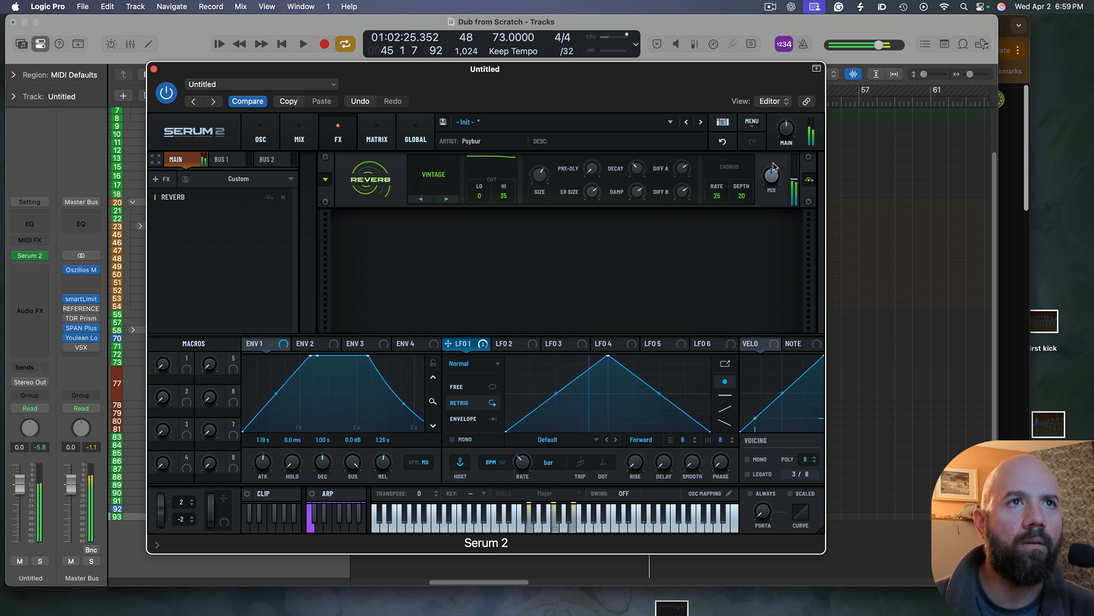
mouse_move(775, 179)
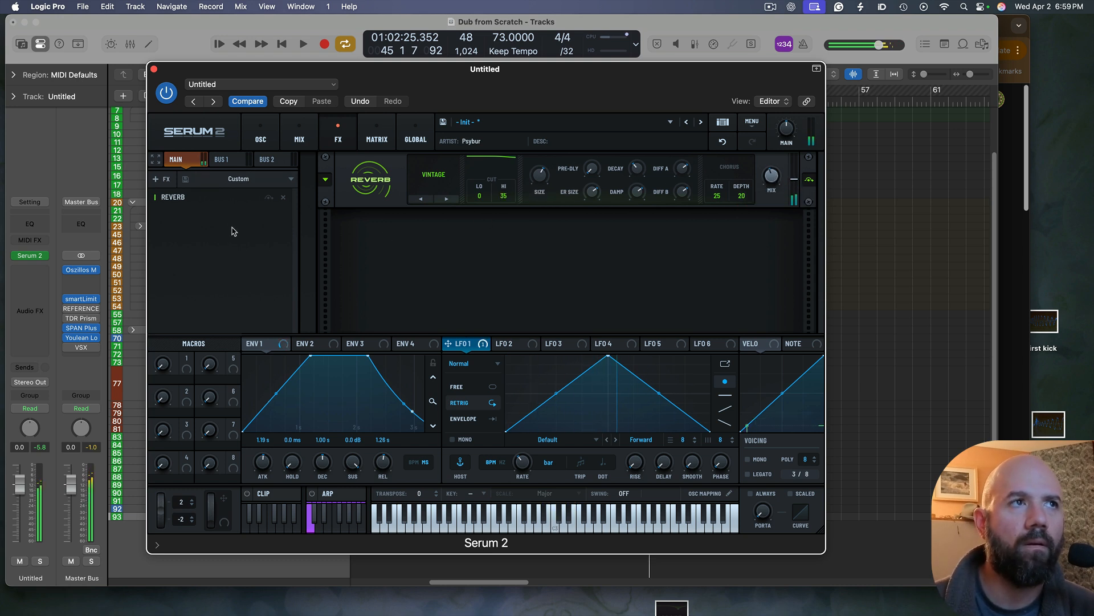
Load the FM Careful Triangle wavetable from S2 Tables > Digital into Oscillator A
left_click(260, 134)
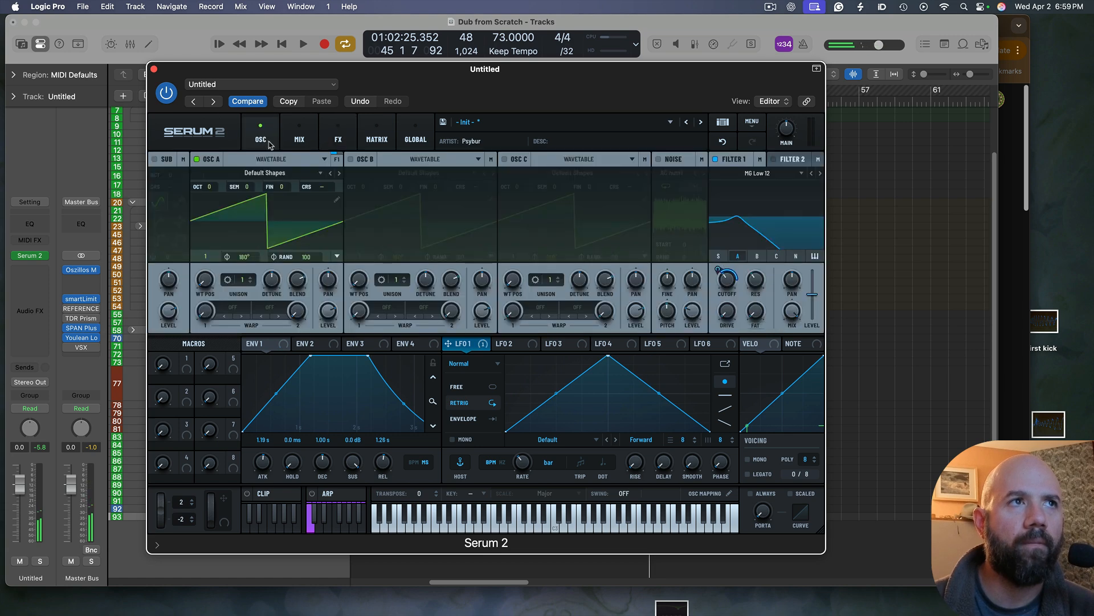
left_click(279, 176)
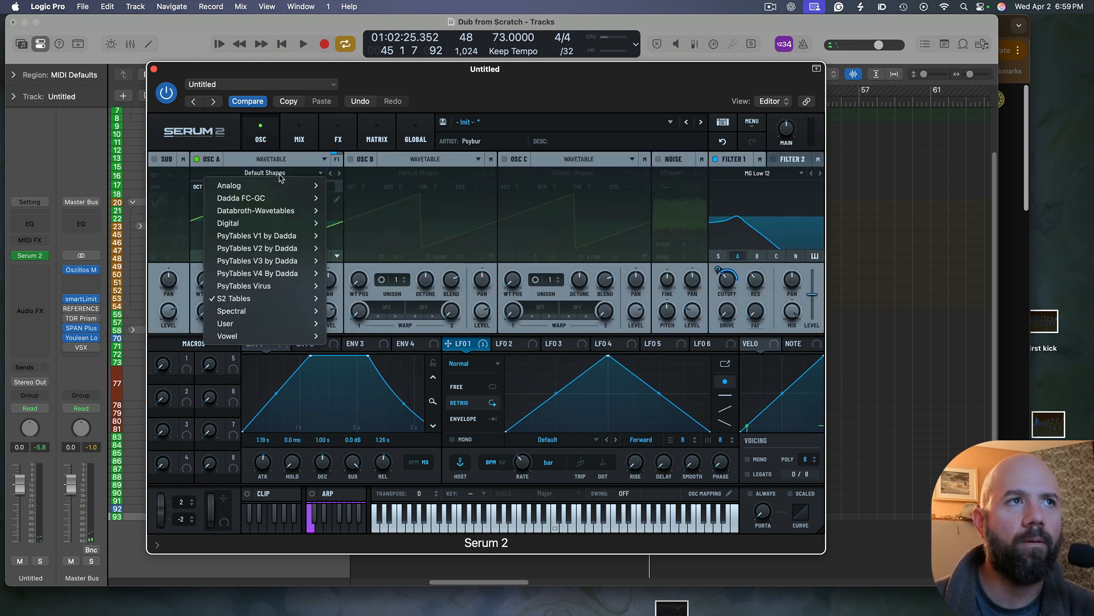
left_click(280, 175)
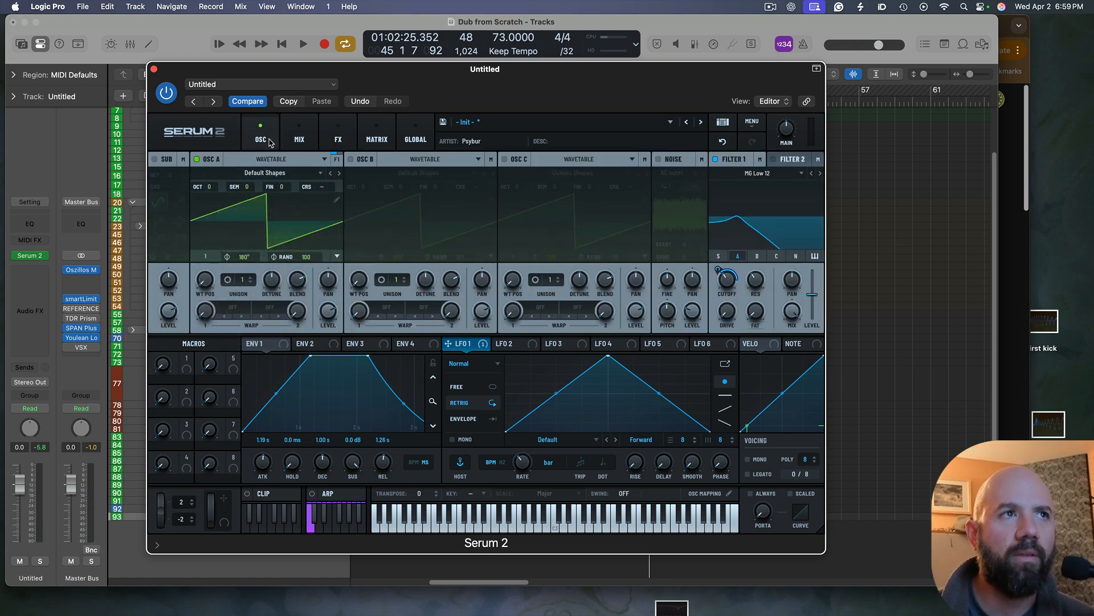
left_click(275, 173)
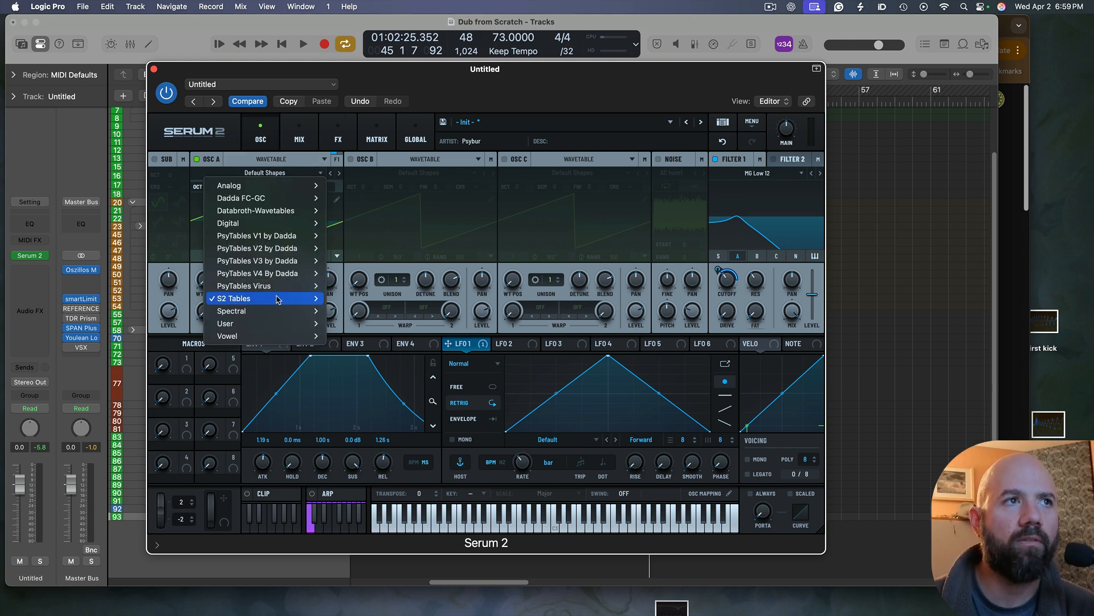
mouse_move(277, 299)
mouse_move(364, 312)
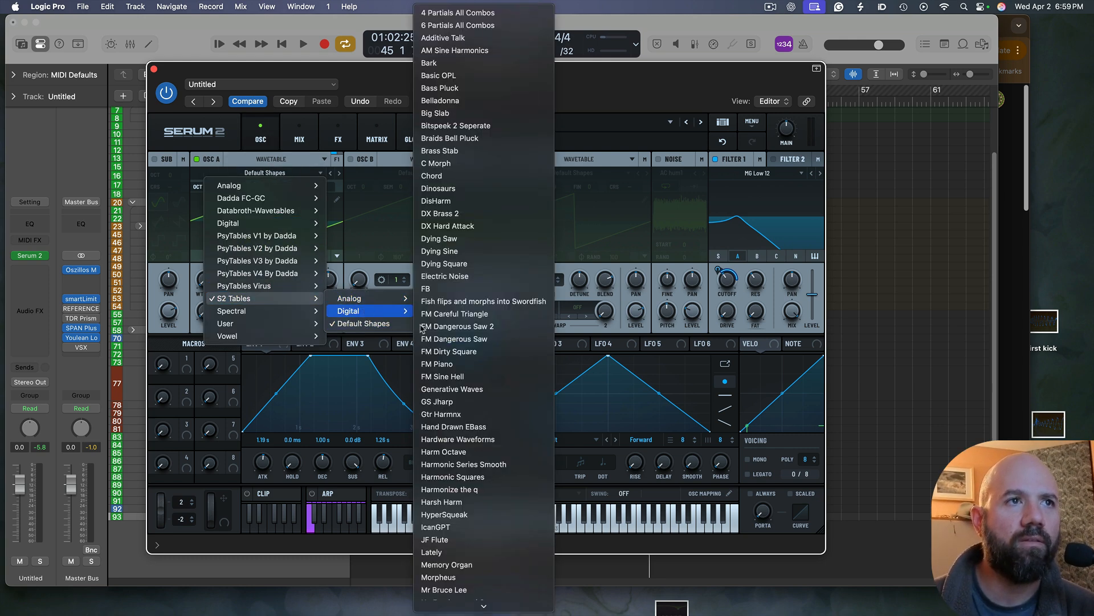
left_click(489, 314)
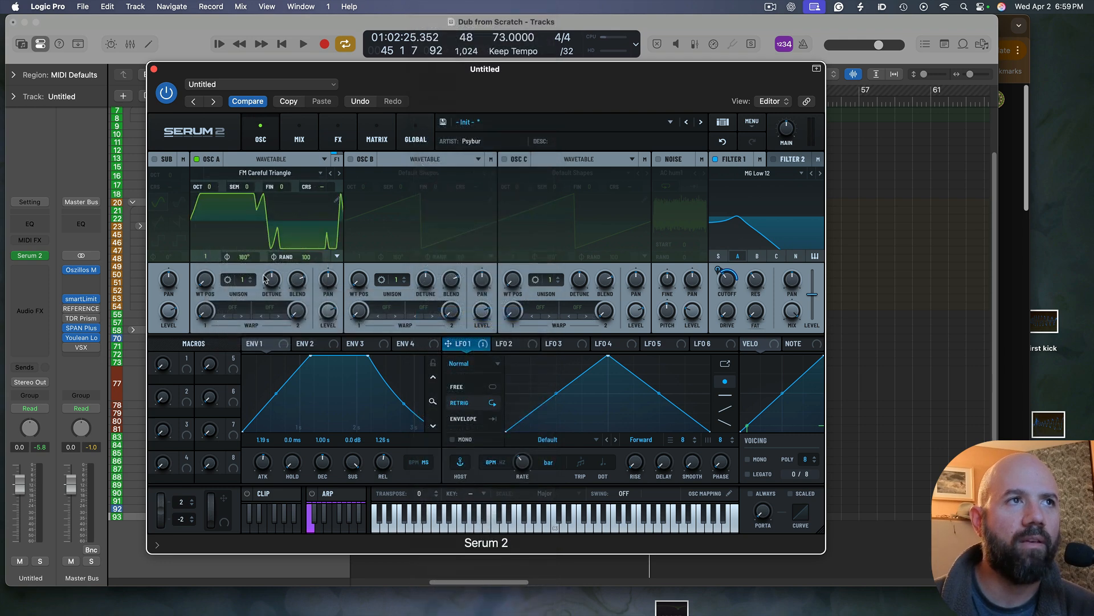
Set Oscillator A's wavetable position to 14 and slightly raise Filter 1's cutoff
mouse_move(204, 283)
left_mouse_down()
mouse_move(212, 254)
mouse_move(209, 278)
left_mouse_up()
left_click_drag(719, 270, 720, 263)
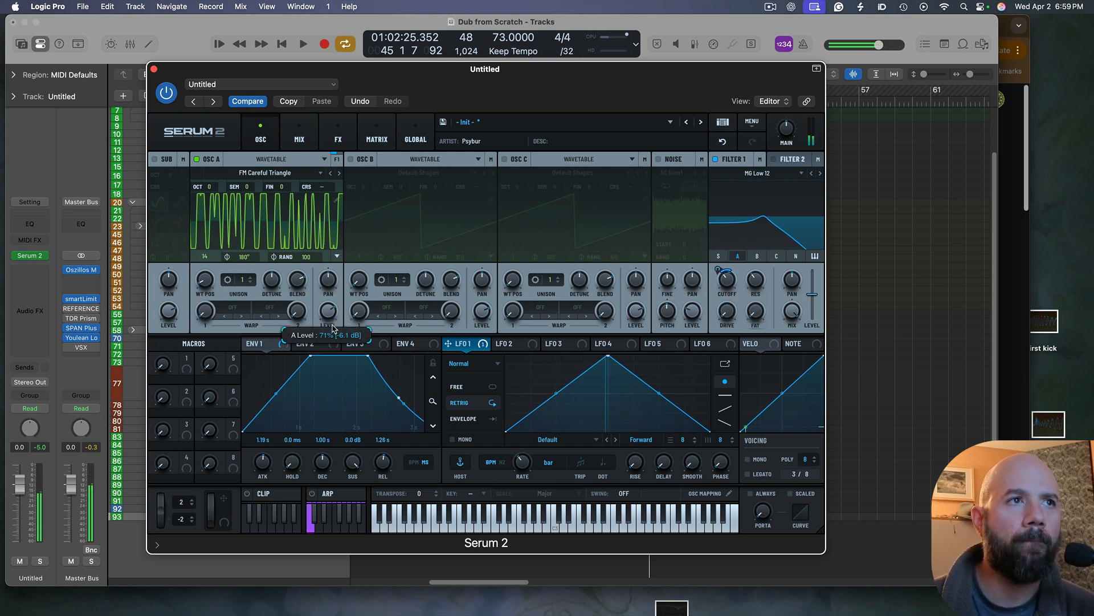
Load the FM Dangerous Saw 2 wavetable into Oscillator A and set its wavetable position to 60
mouse_move(209, 280)
left_mouse_down()
mouse_move(220, 234)
mouse_move(209, 275)
mouse_move(208, 266)
mouse_move(218, 285)
left_mouse_up()
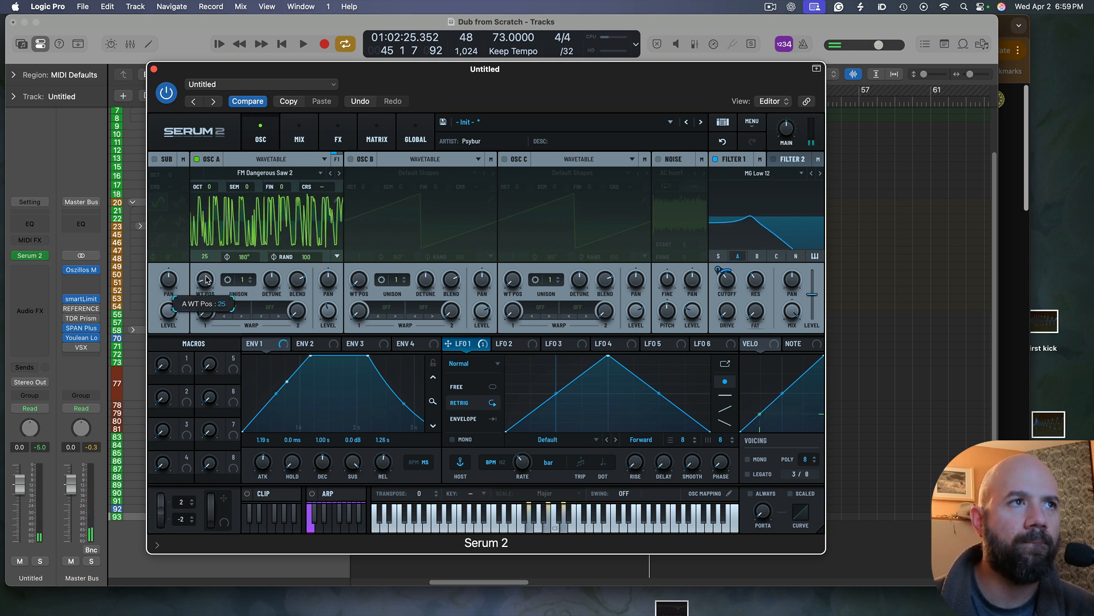
left_click_drag(207, 279, 210, 268)
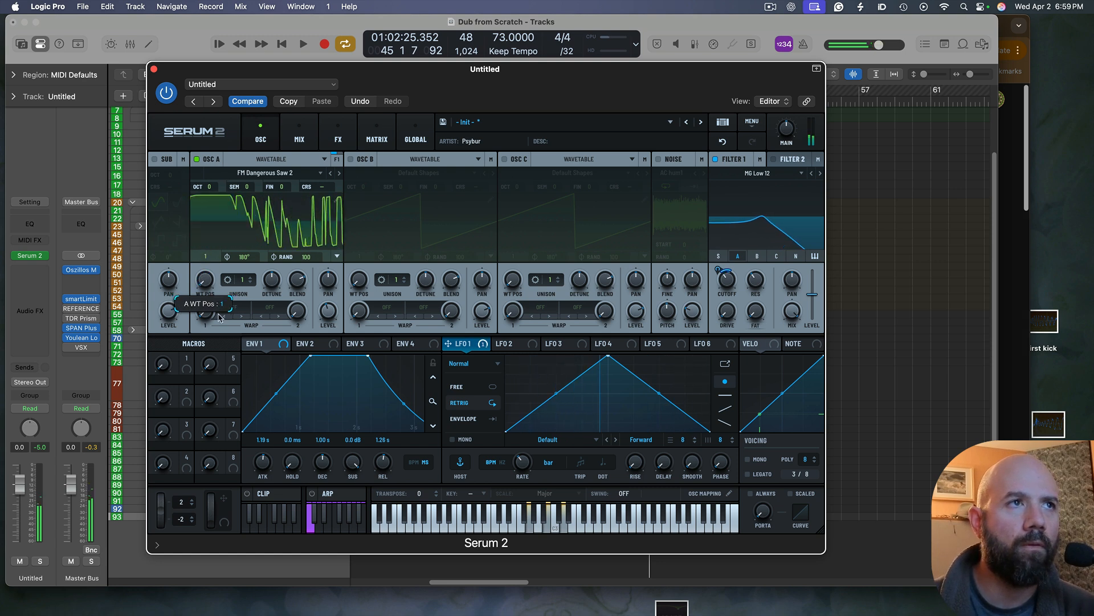
left_click_drag(224, 283, 230, 281)
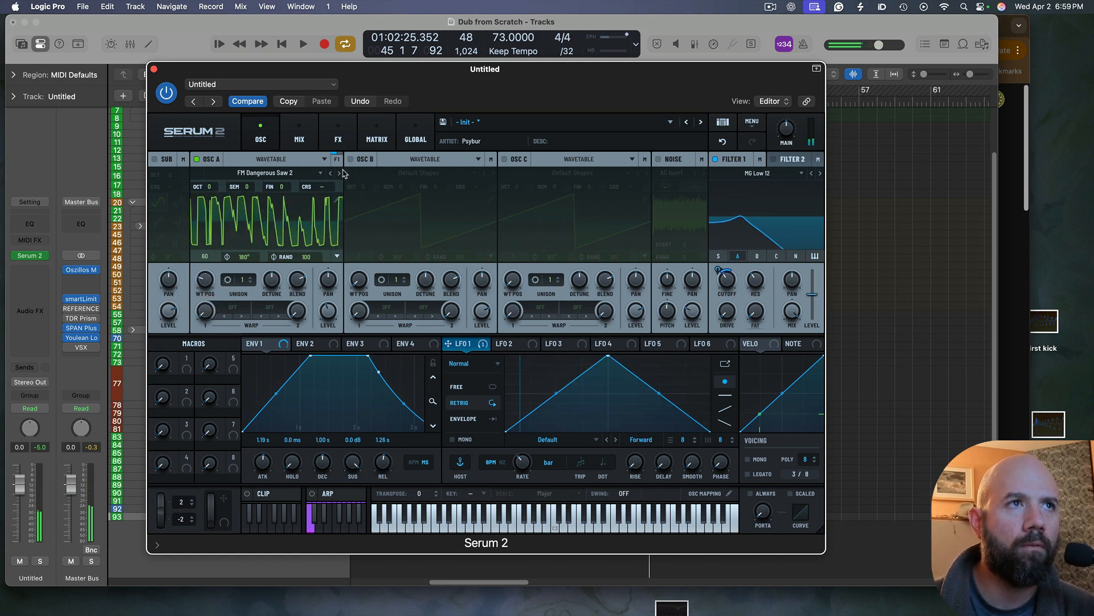
Switch Oscillator A's wavetable to FM Piano and set its wavetable position to about 119
left_click(339, 173)
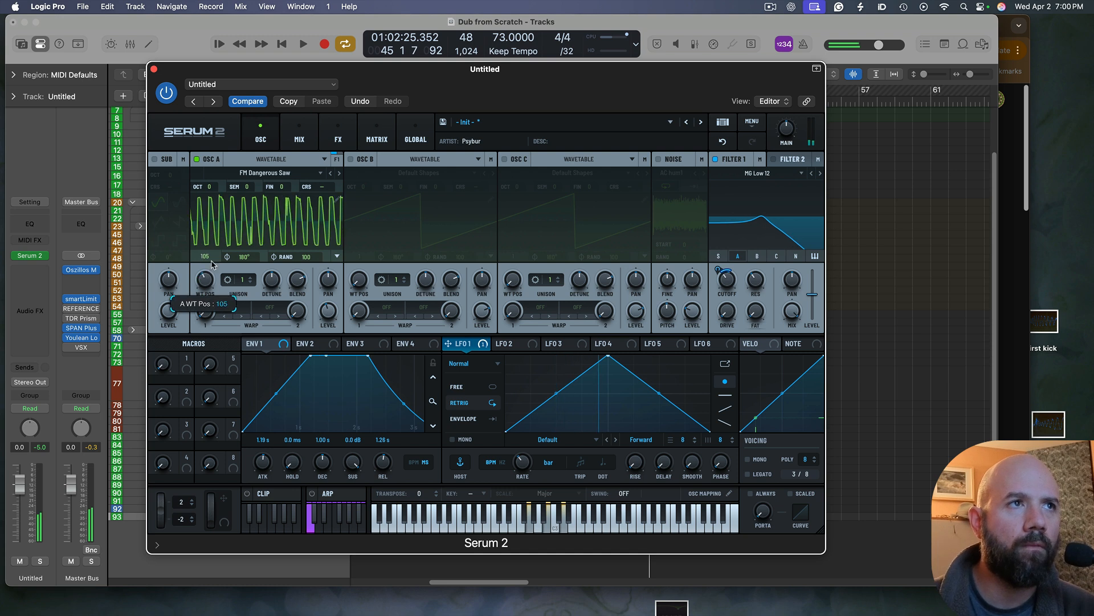
left_click_drag(215, 246, 219, 248)
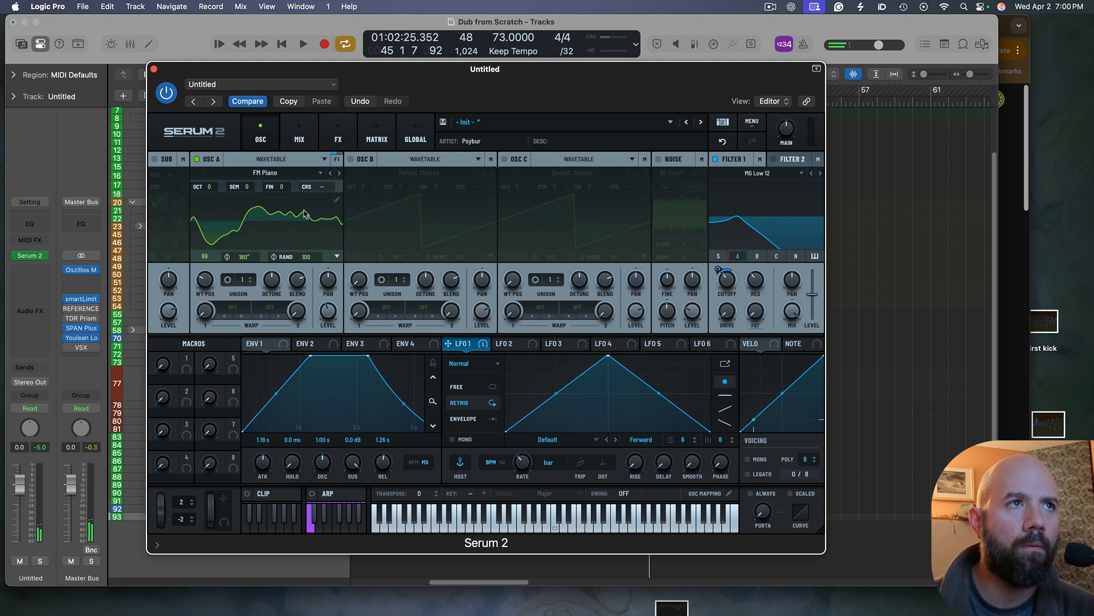
left_click_drag(206, 280, 210, 270)
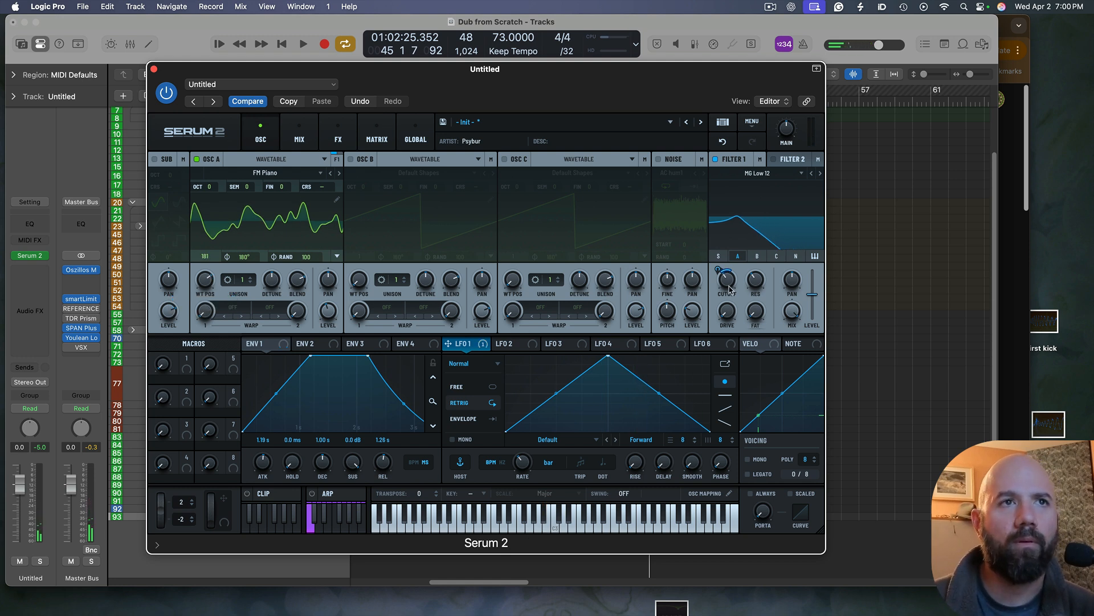
mouse_move(721, 255)
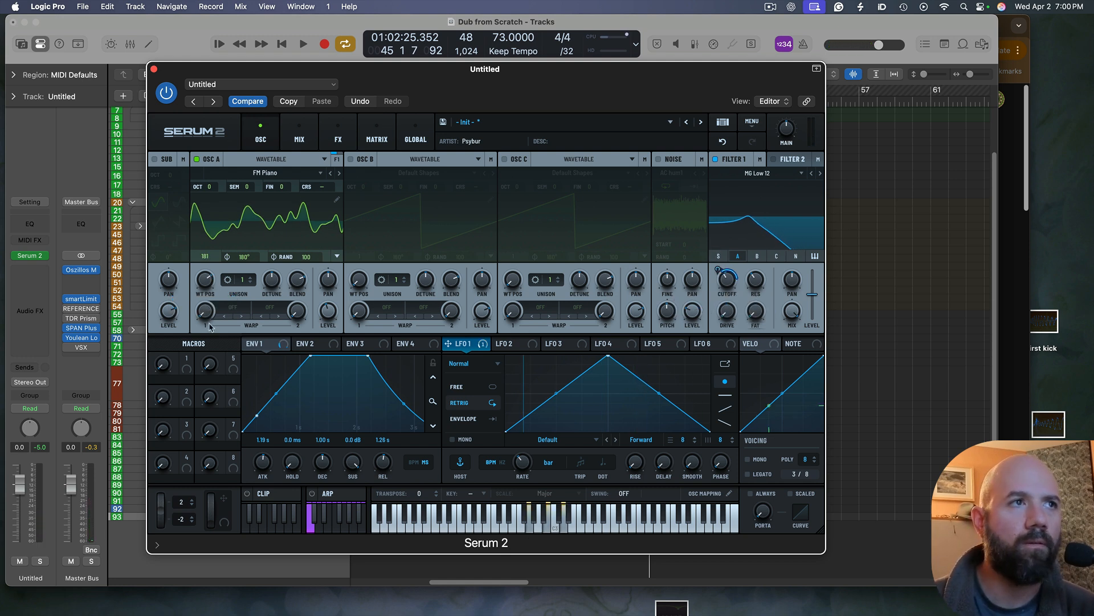
left_click_drag(206, 283, 224, 348)
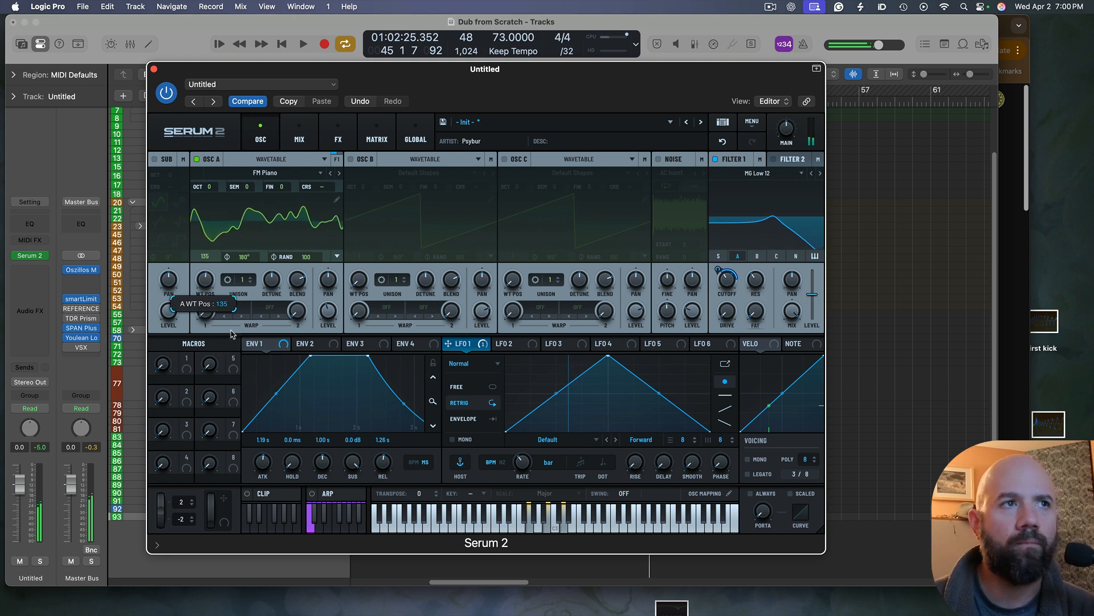
left_click(513, 345)
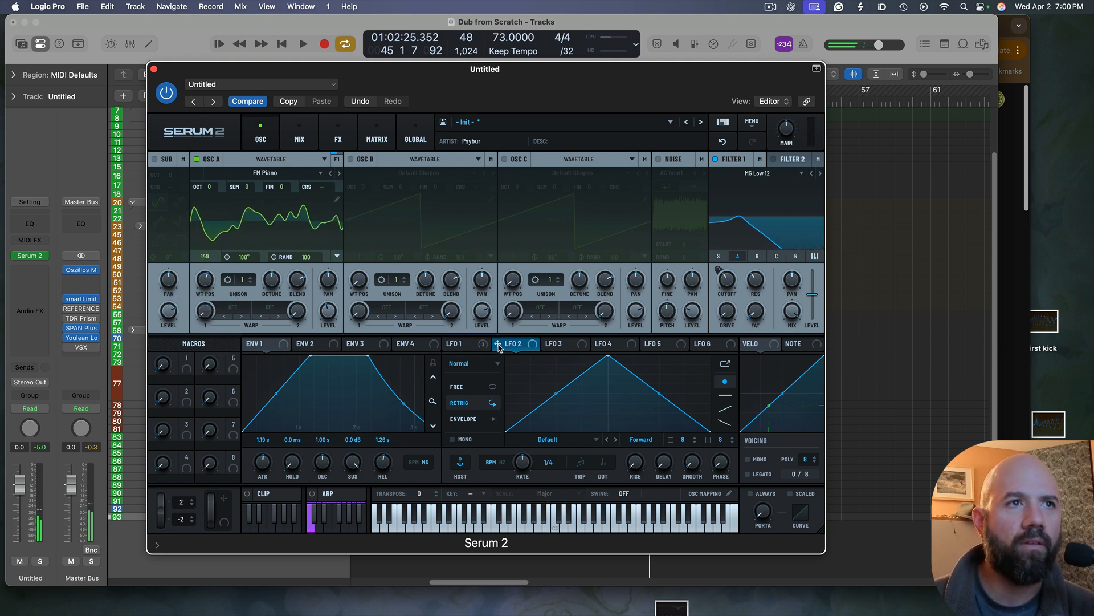
left_click(405, 343)
left_click_drag(205, 280, 204, 296)
Try Sample & Hold mode on LFO 2 with full smoothing, then return it to Normal mode at a one-bar rate
left_click(478, 364)
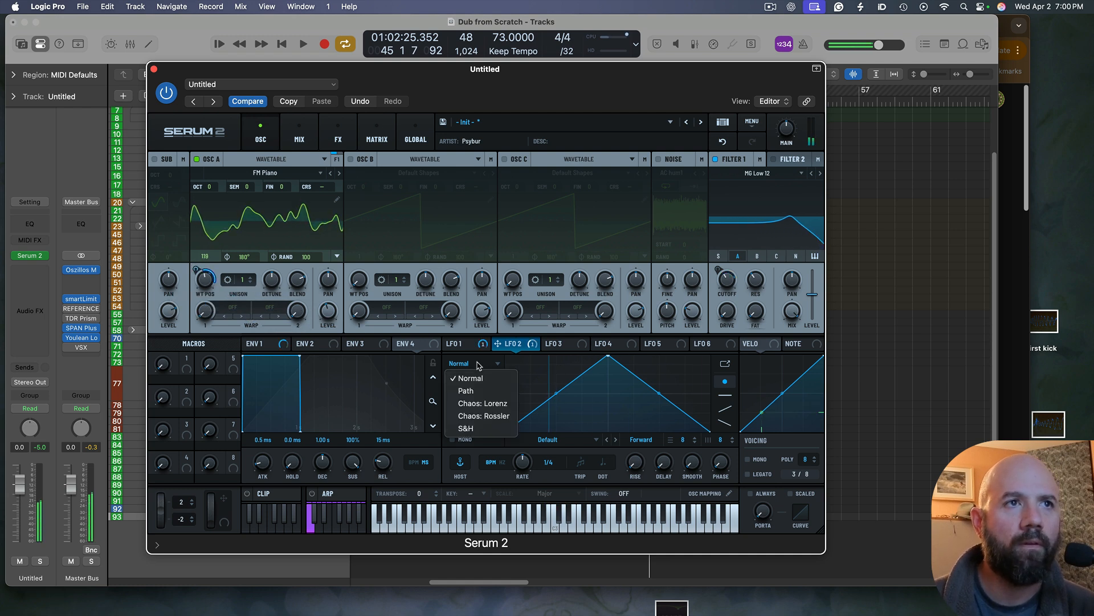
left_click(465, 428)
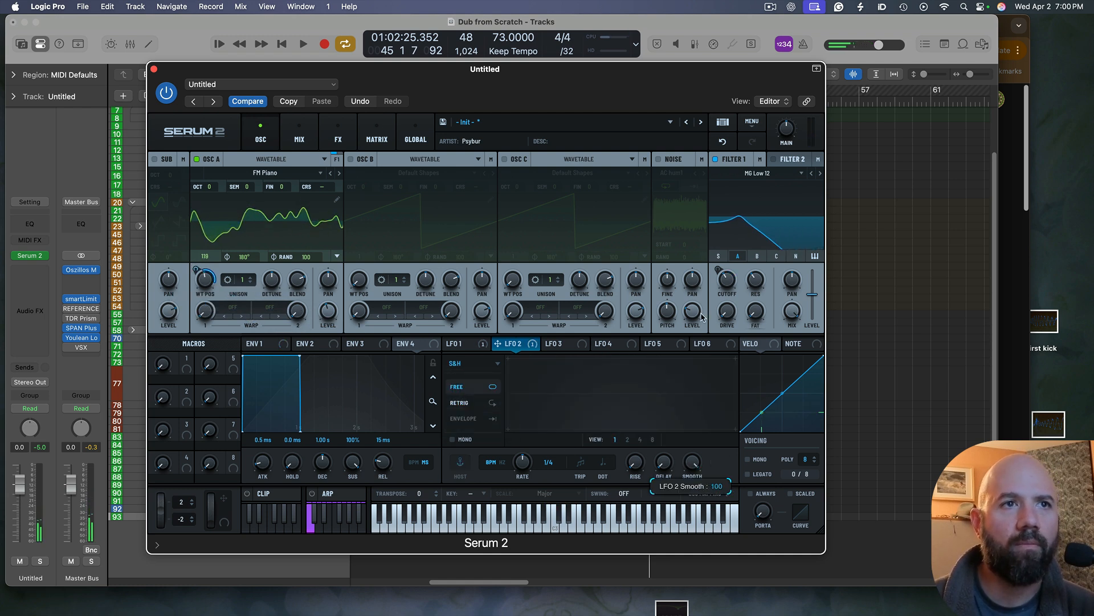
left_click_drag(692, 462, 691, 510)
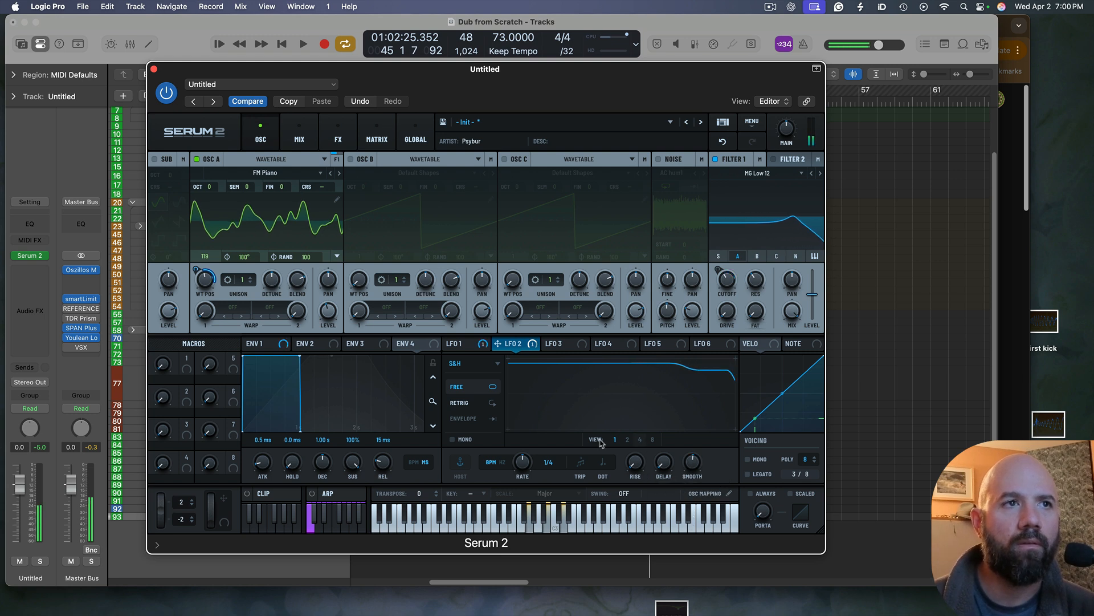
left_click_drag(524, 461, 541, 494)
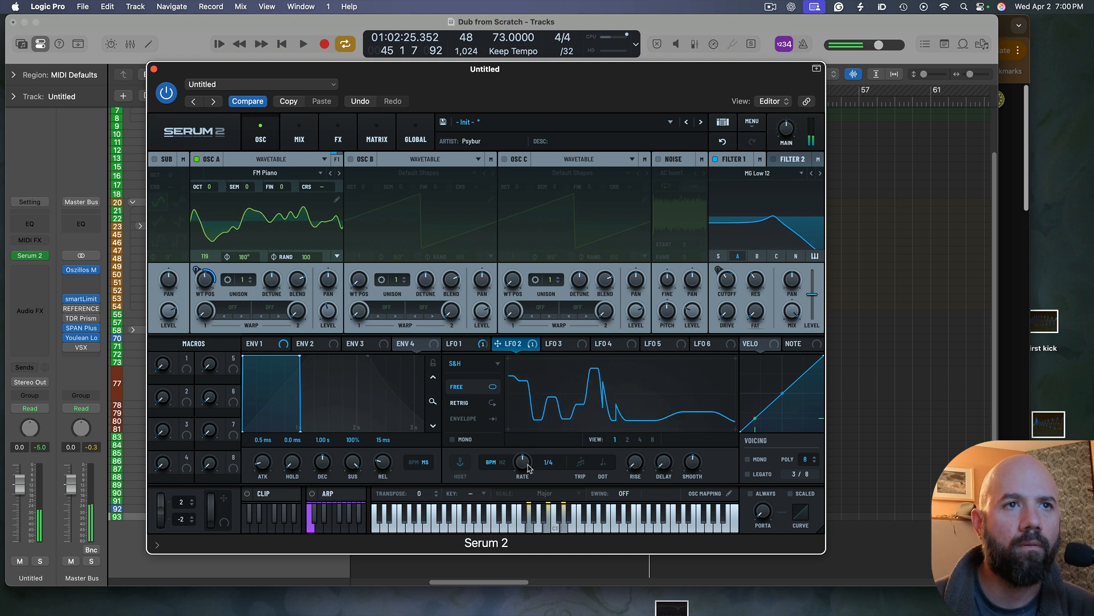
left_click(473, 363)
left_click(470, 378)
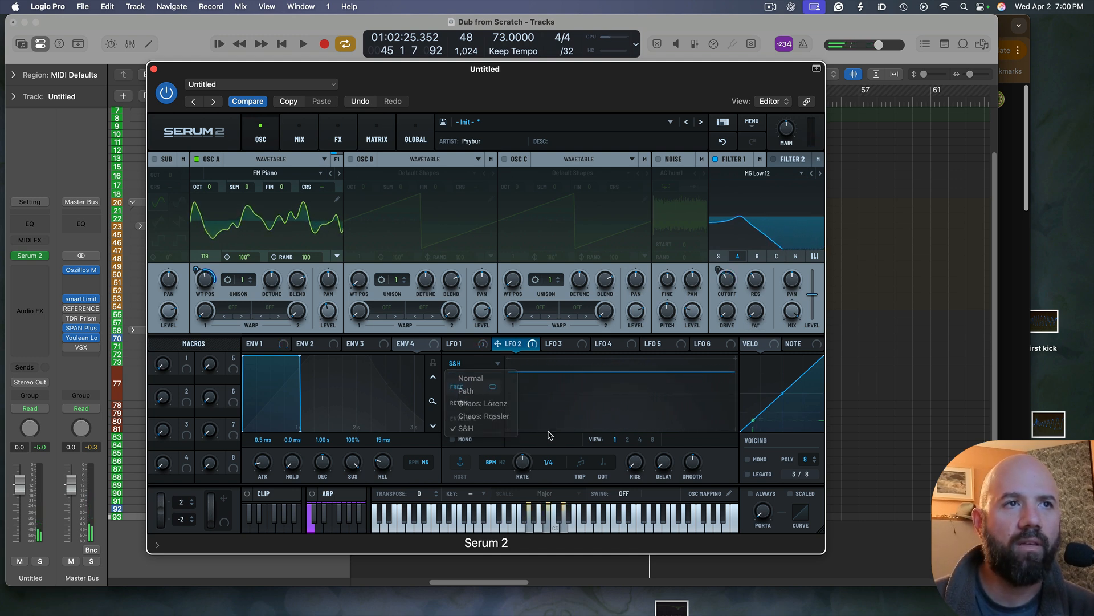
left_click_drag(524, 471, 525, 486)
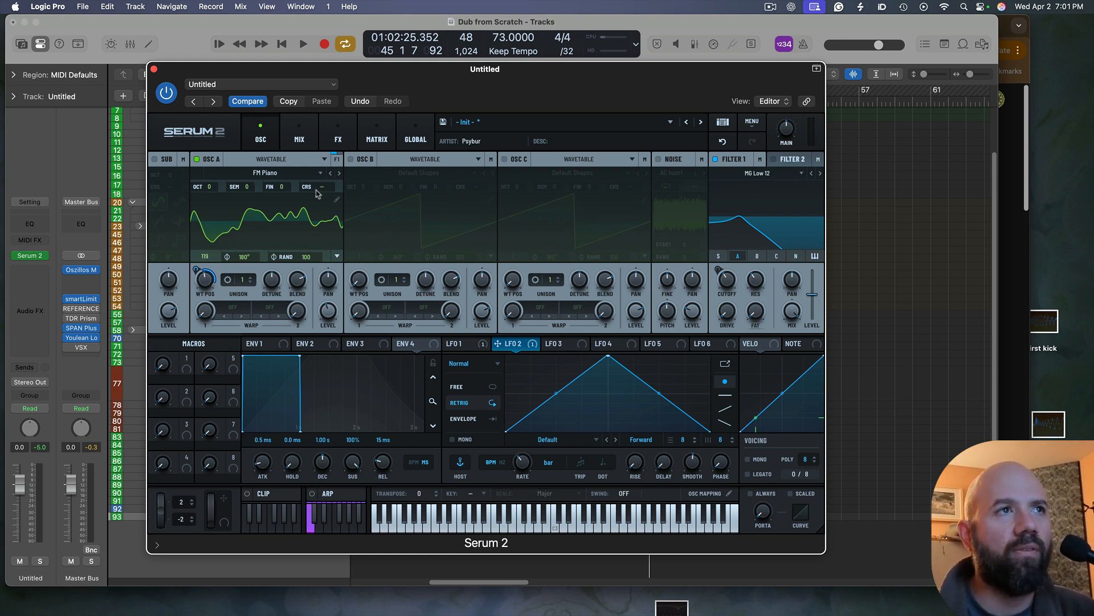
Copy Oscillator A's settings and paste them into Oscillator B
right_click(212, 164)
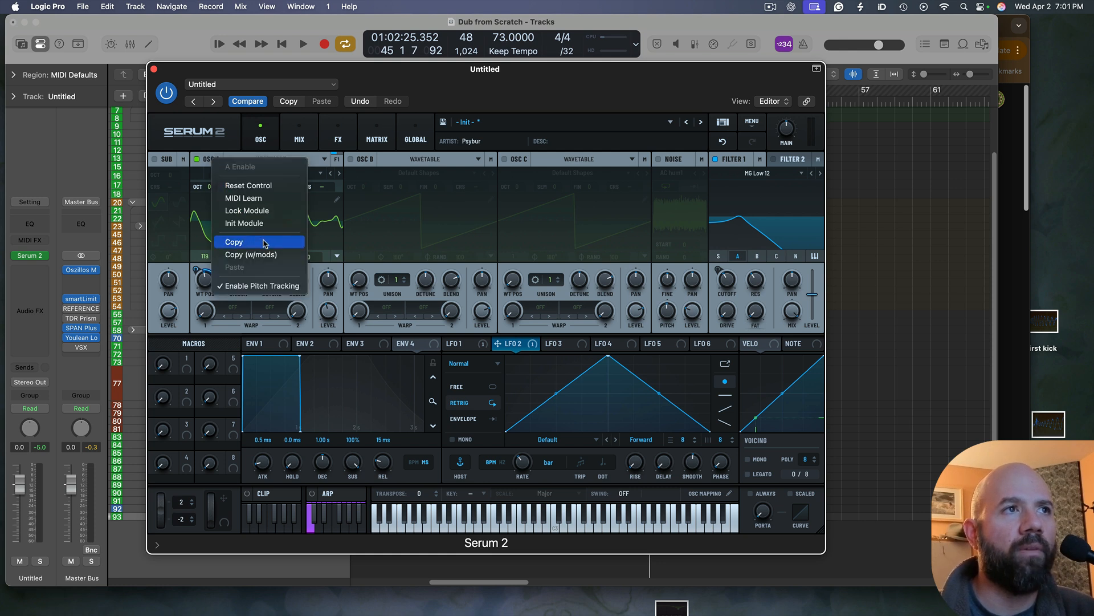
left_click(223, 151)
left_click(424, 159)
left_click(370, 161)
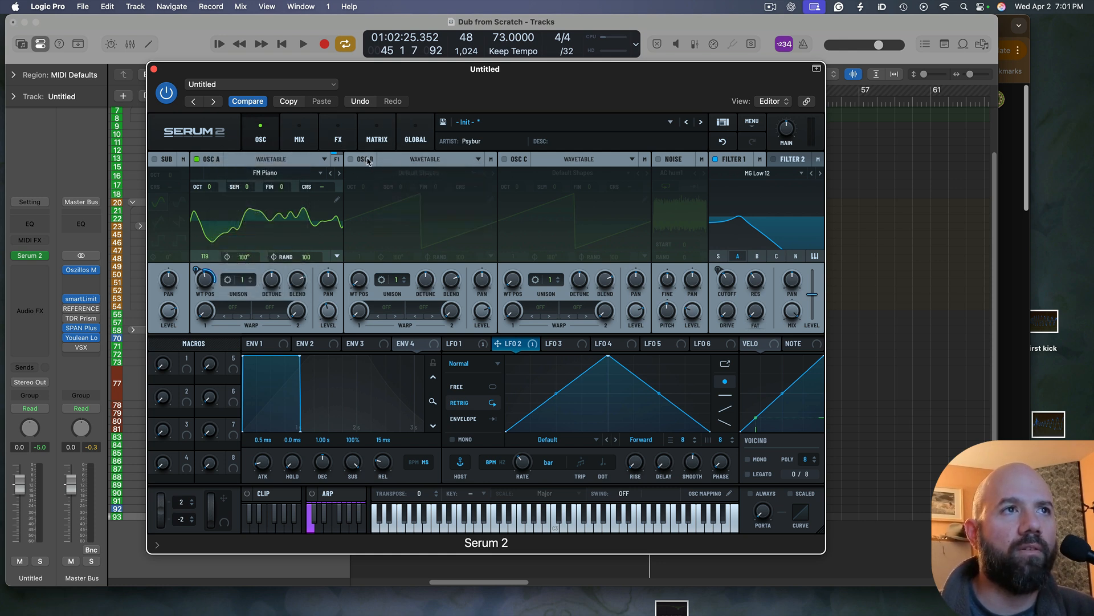
right_click(369, 162)
left_click(408, 265)
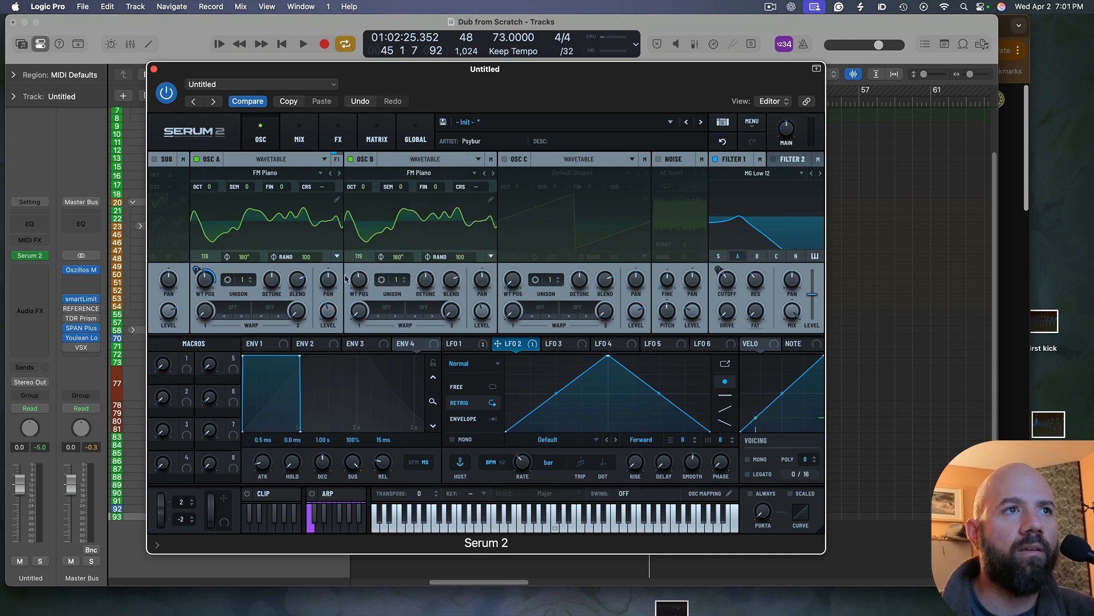
Pan Oscillator A left to -28 and Oscillator B to the right
left_click_drag(330, 280, 329, 303)
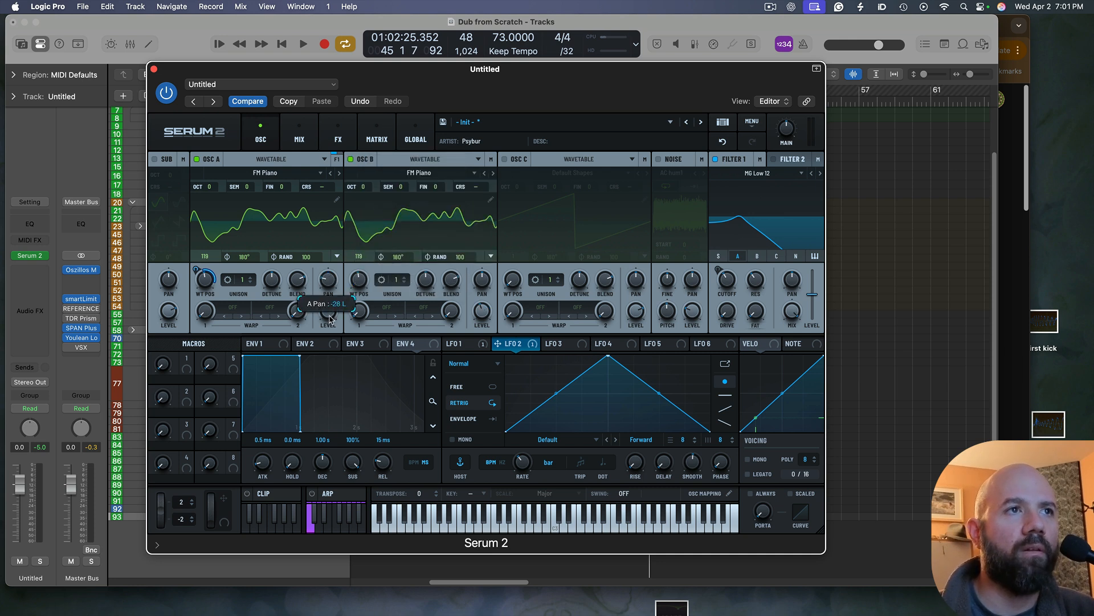
left_click_drag(476, 284, 486, 236)
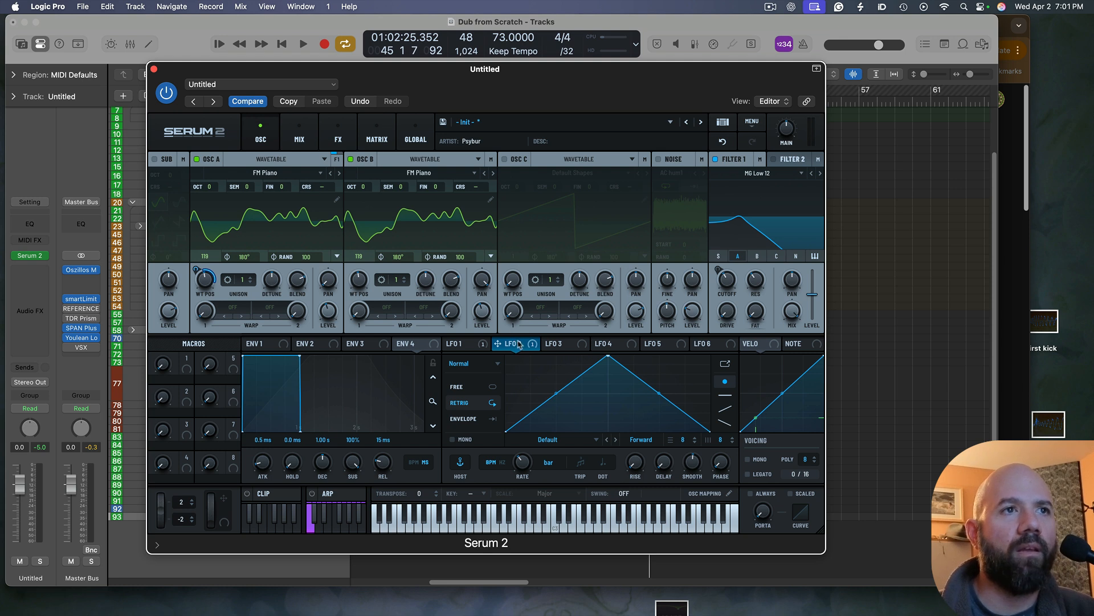
Assign LFO 3 to Oscillator B's wavetable position and adjust the modulation amount
left_click(563, 346)
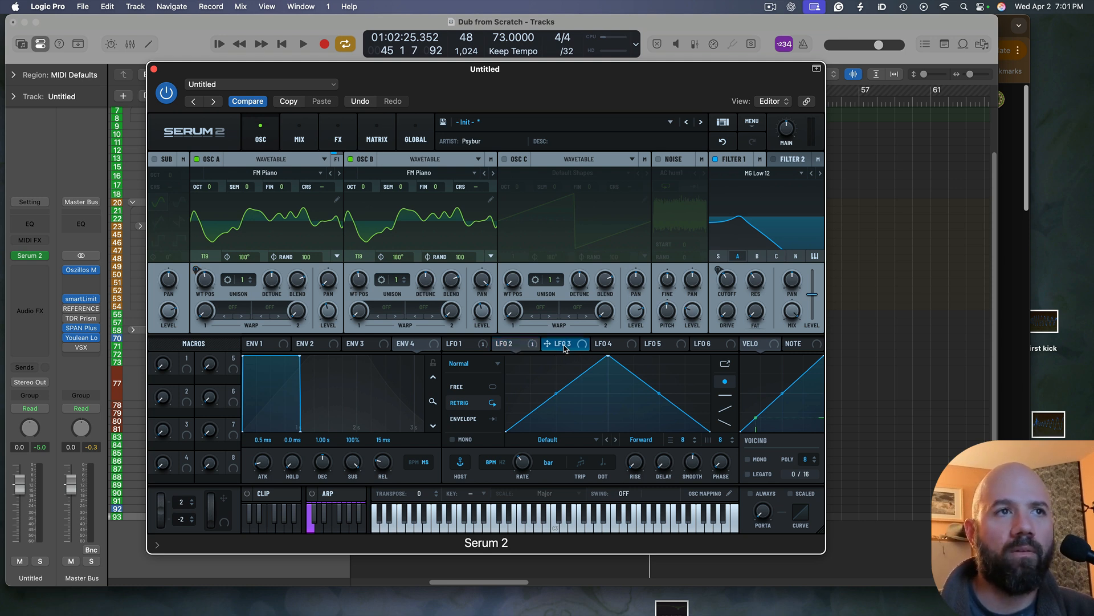
left_click_drag(530, 341, 350, 267)
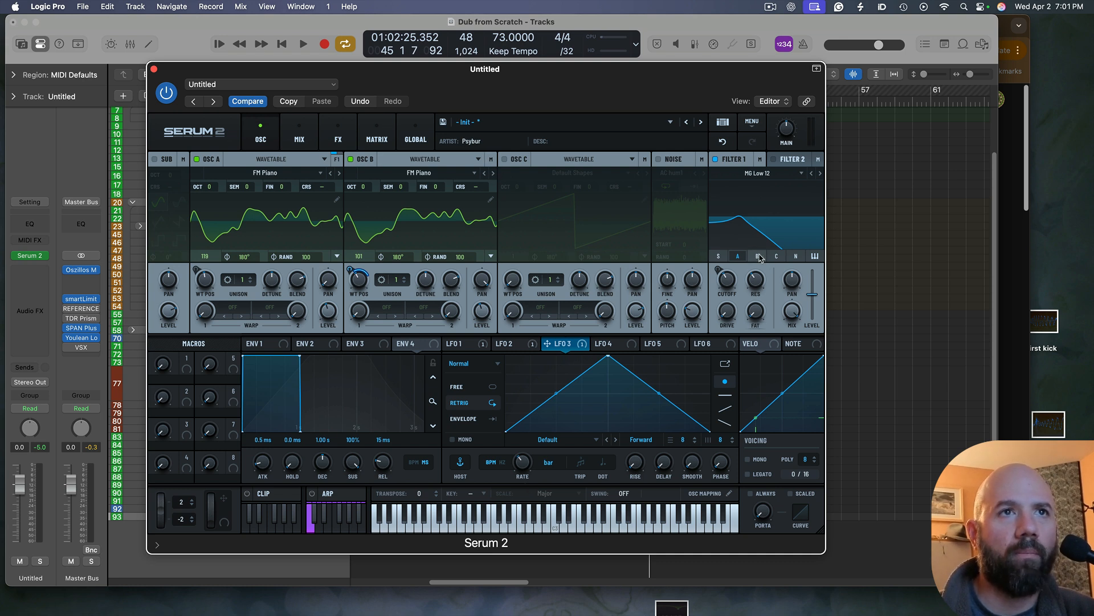
left_click_drag(359, 284, 360, 286)
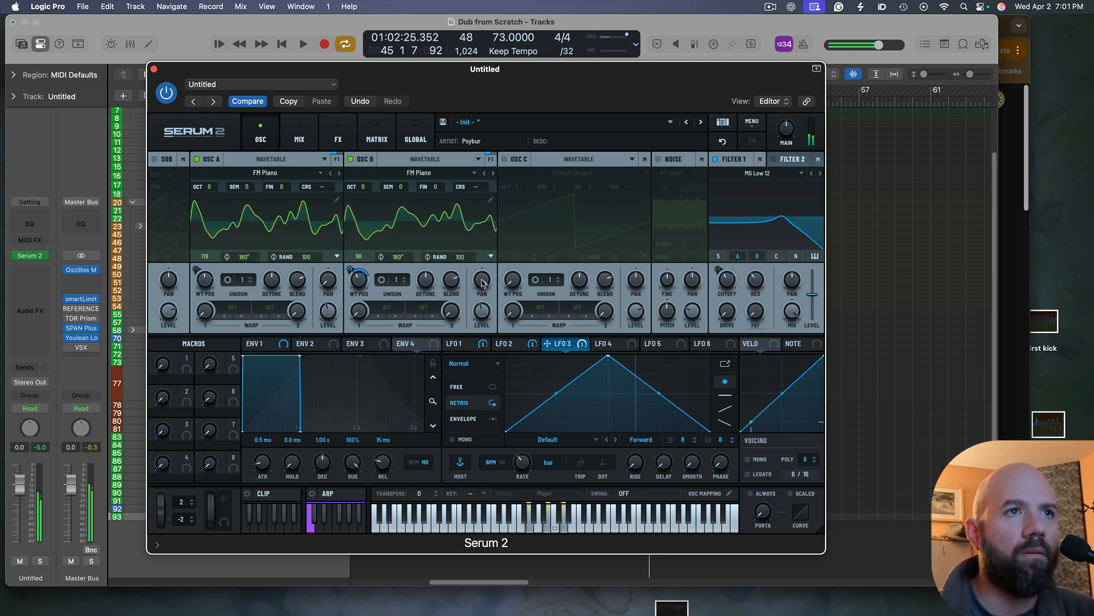
mouse_move(360, 285)
left_mouse_down()
mouse_move(370, 247)
mouse_move(347, 314)
mouse_move(362, 273)
left_mouse_up()
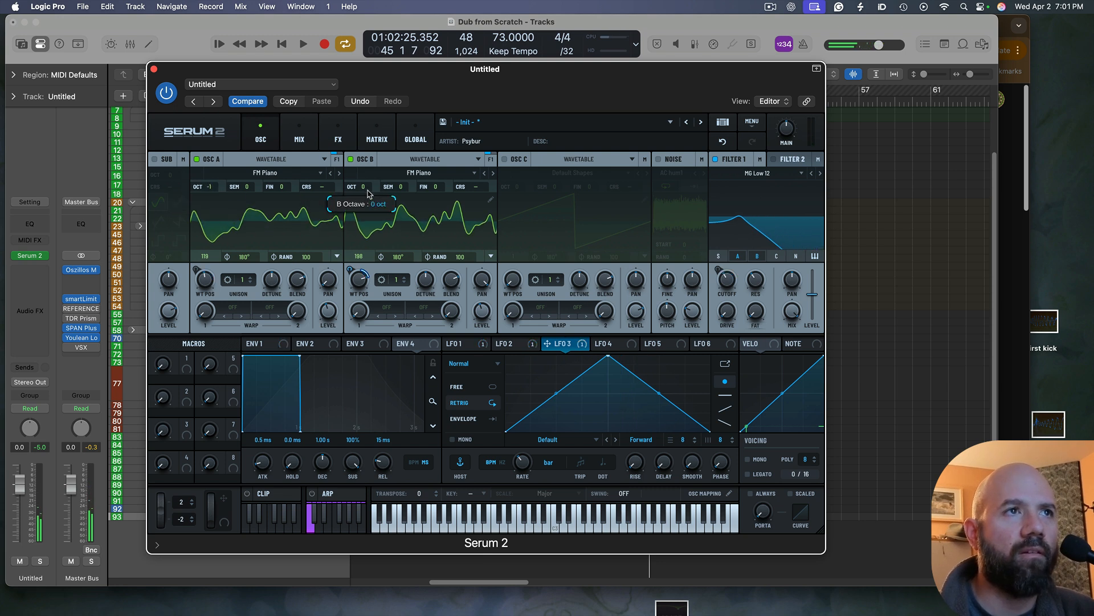
Set Oscillator B's octave to -1
left_click_drag(368, 193, 391, 221)
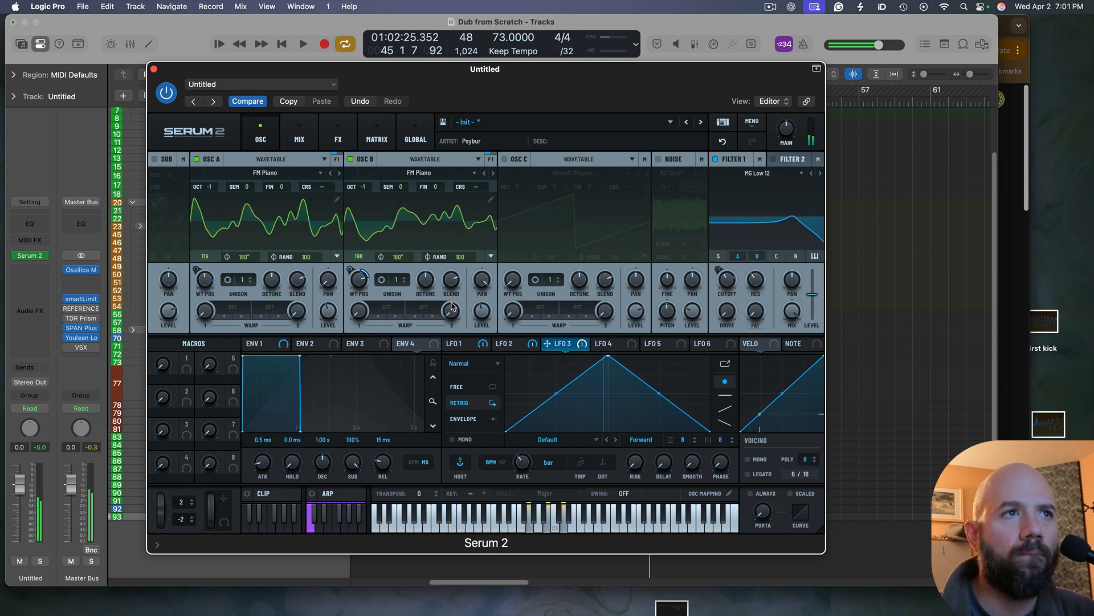
left_click(265, 345)
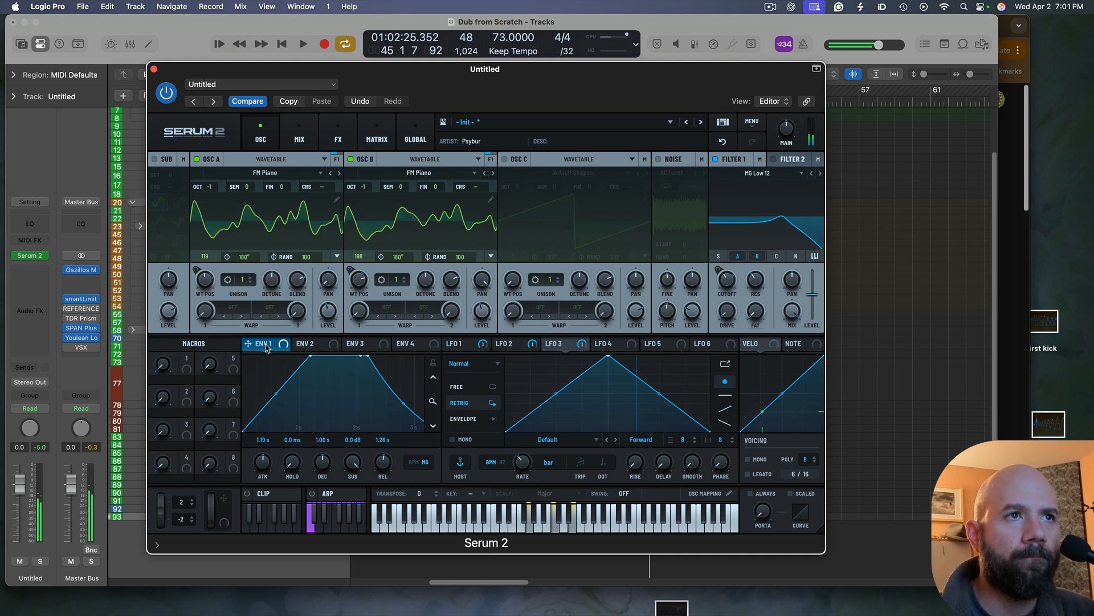
Insert the ColourCopy delay as an audio effect on the Serum track
left_click(36, 274)
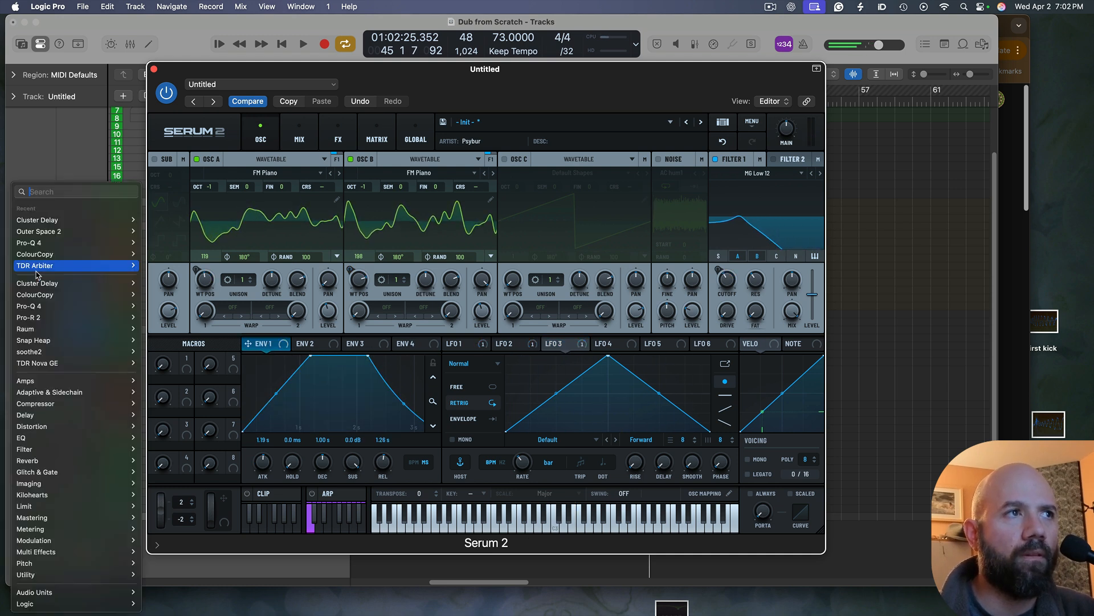
left_click(155, 294)
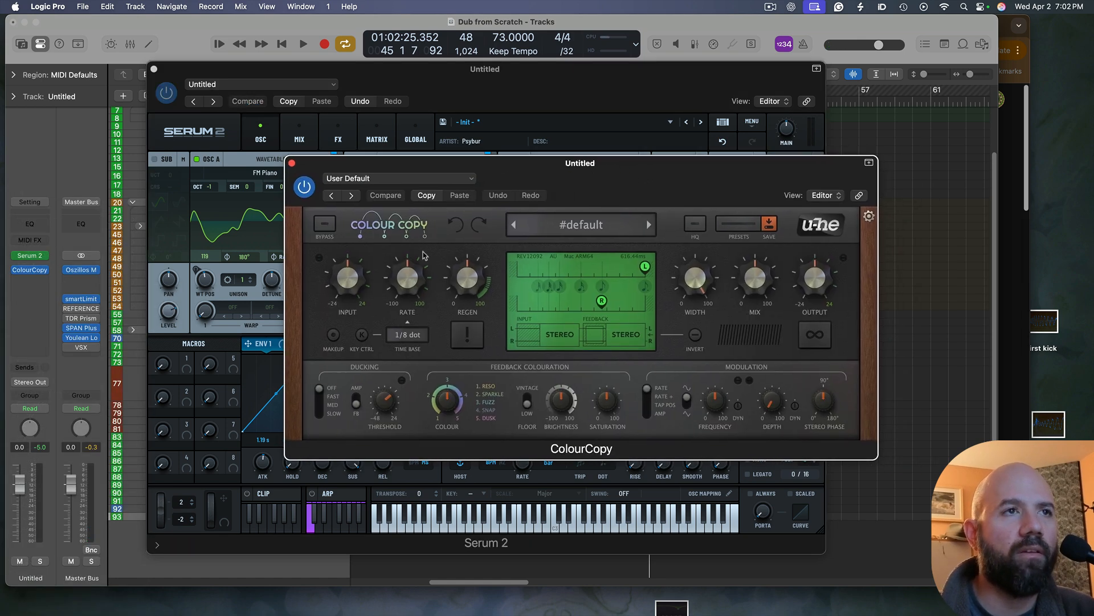
Reset ColourCopy's rate and lower its mix, then close the delay window
left_click_drag(412, 285, 477, 321)
double_click(415, 286)
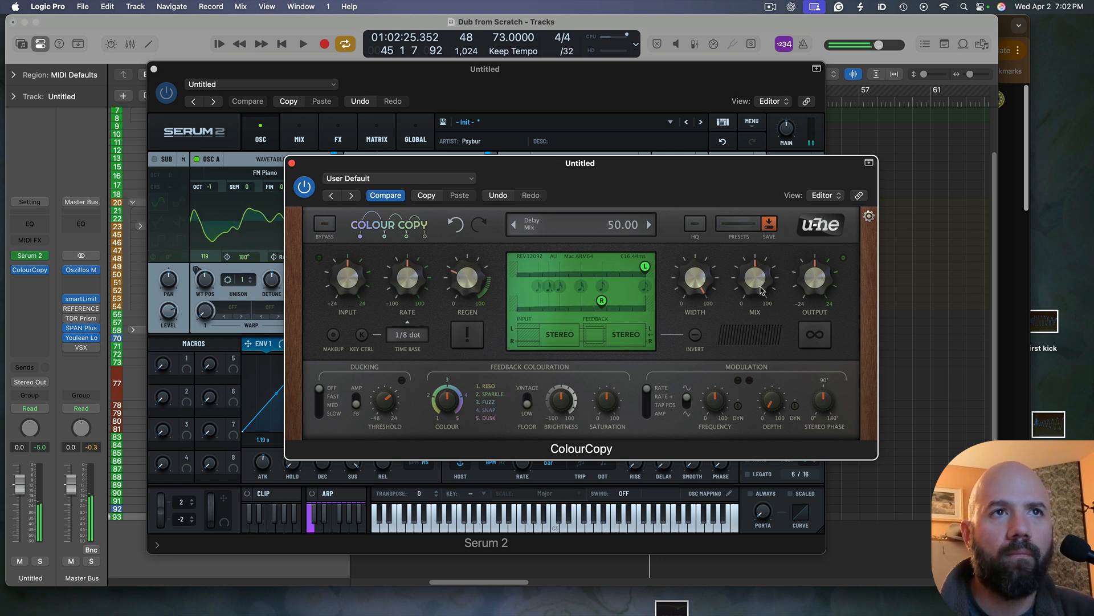
left_click_drag(762, 290, 757, 324)
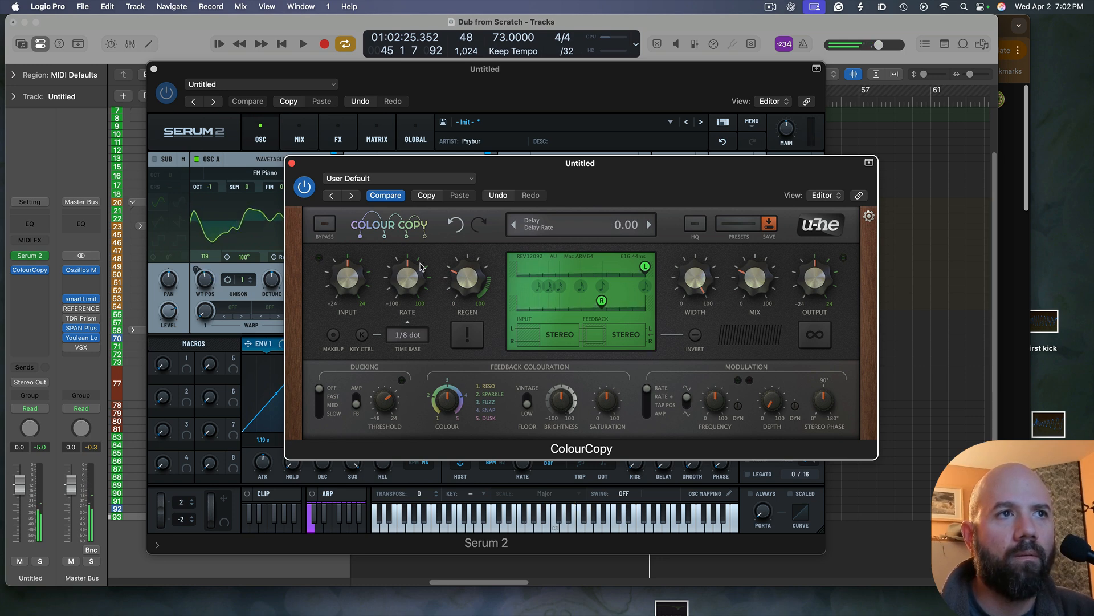
key("super+w")
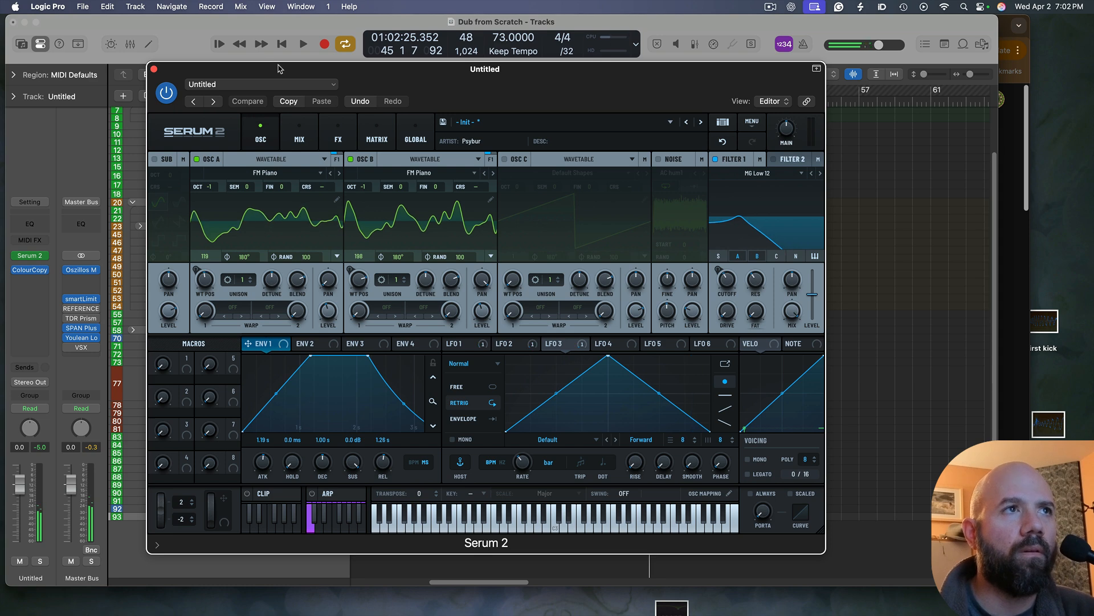
Close the Serum window and start playback from bar 45
left_click_drag(277, 71, 598, 436)
key("super+w")
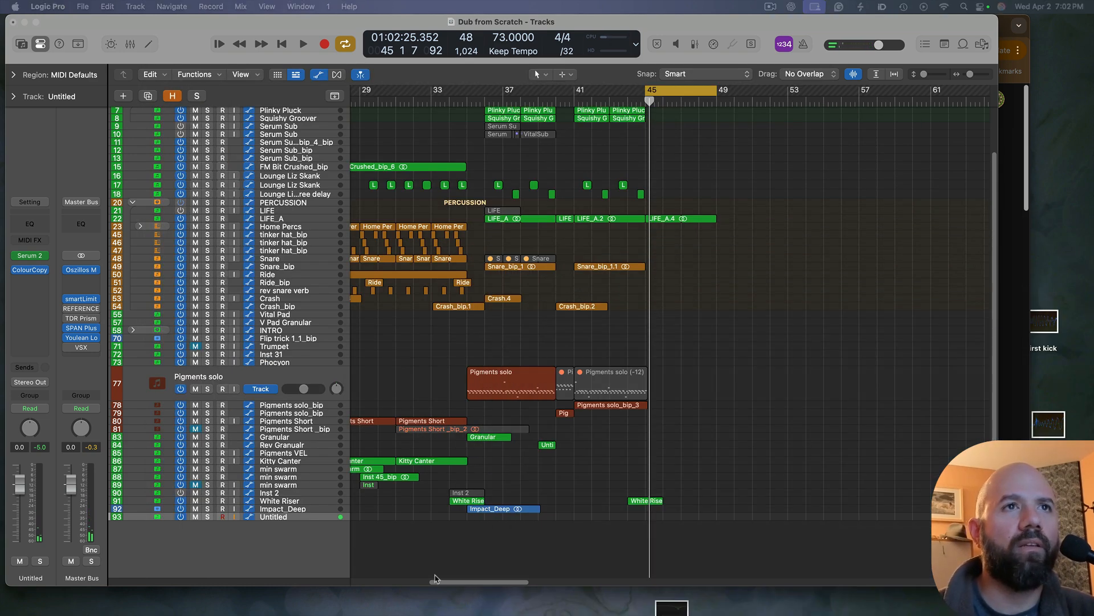
left_click(626, 107)
key("space")
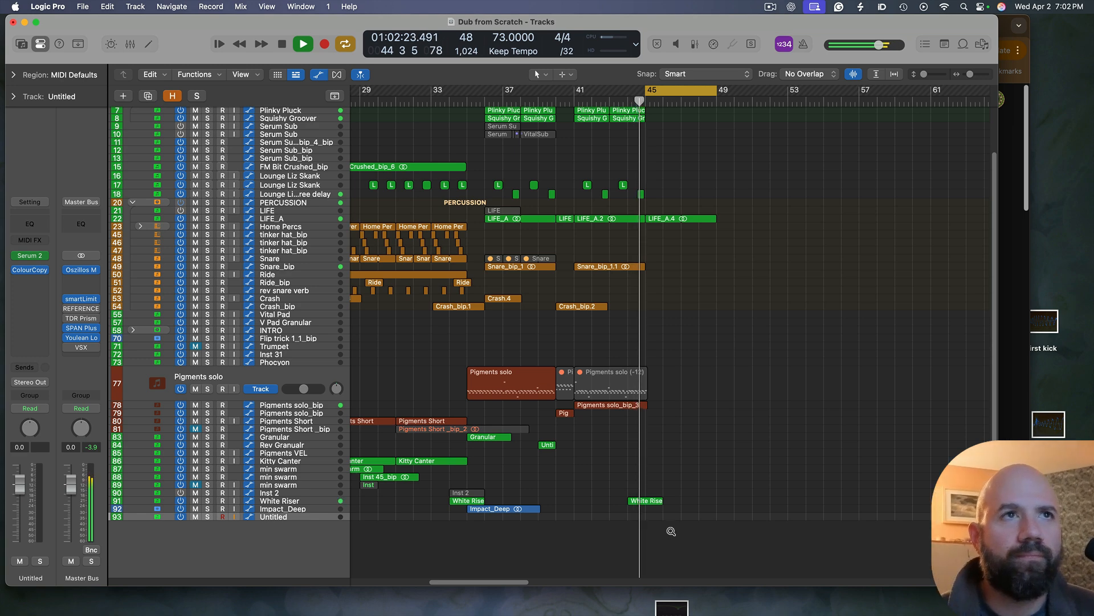
Stop playback, create an empty MIDI region at bar 45 on the Untitled track, and open it
key("super+Down")
key("super+Right")
key("super+Right")
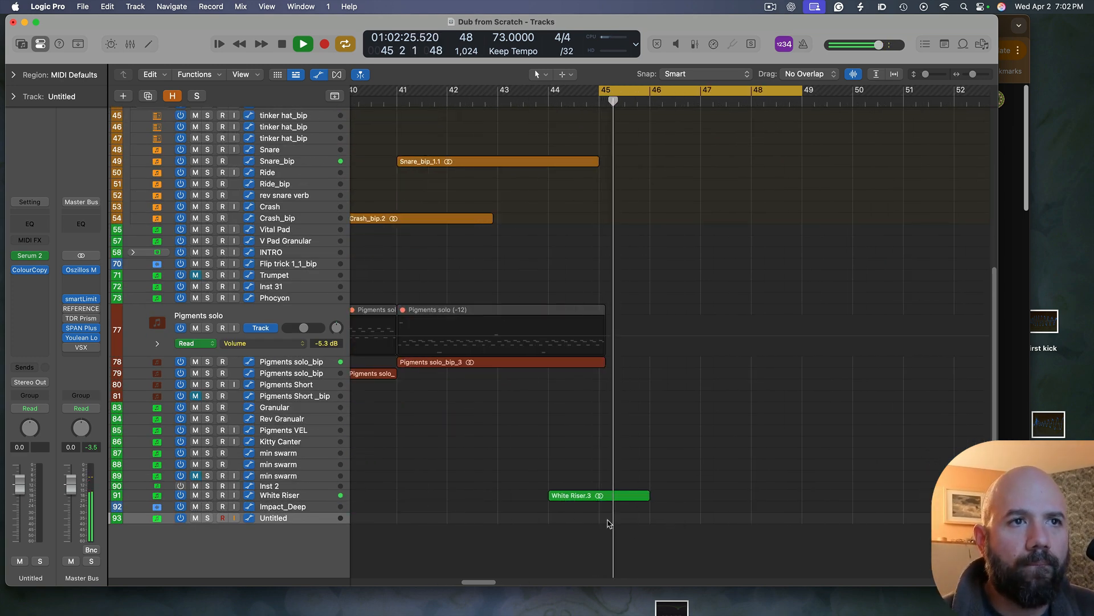
key("space")
right_click(610, 521)
left_click(668, 466)
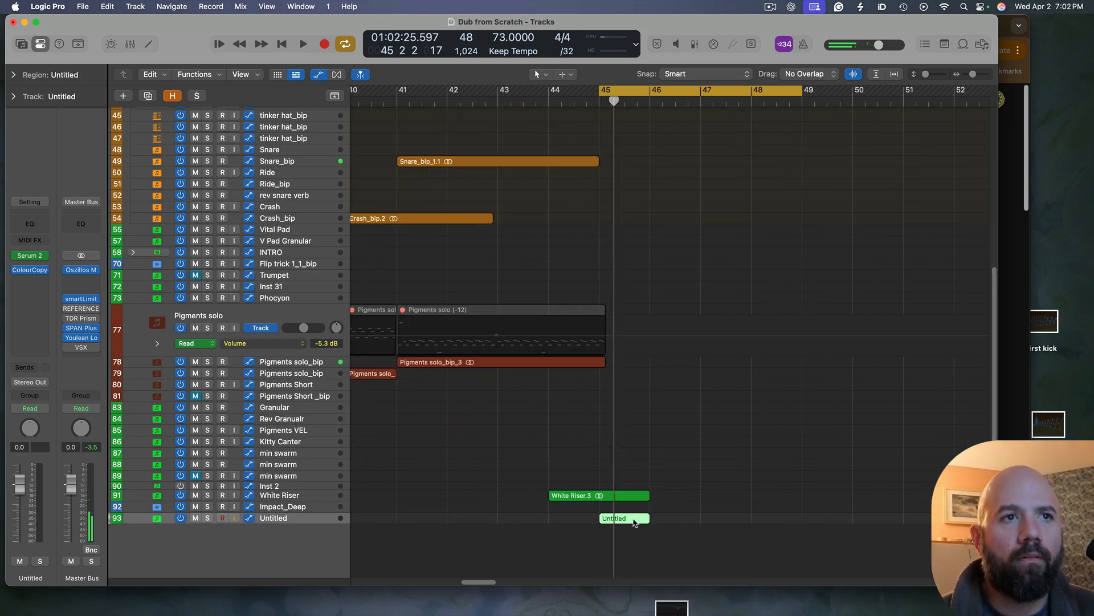
double_click(634, 521)
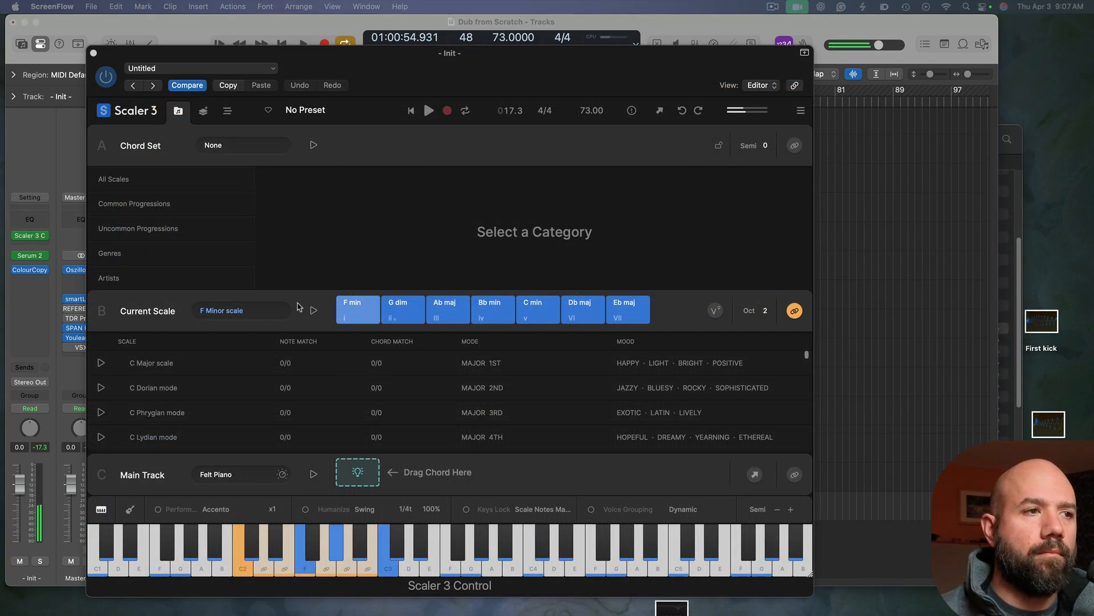
Bring the Serum 2 window forward over the Scaler 3 window
key("super+Tab")
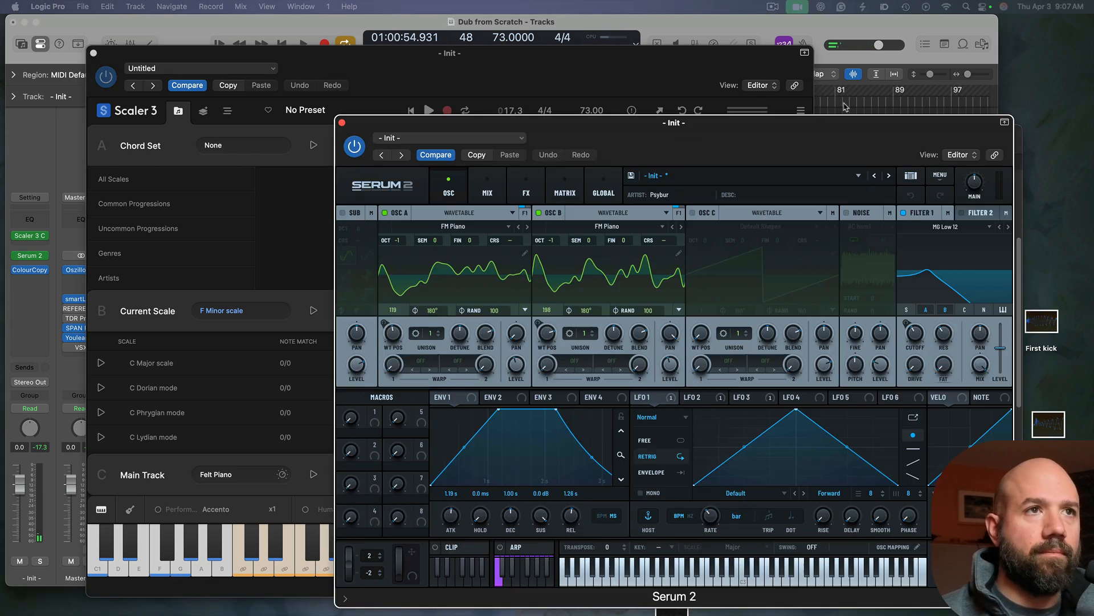
left_click_drag(869, 121, 685, 67)
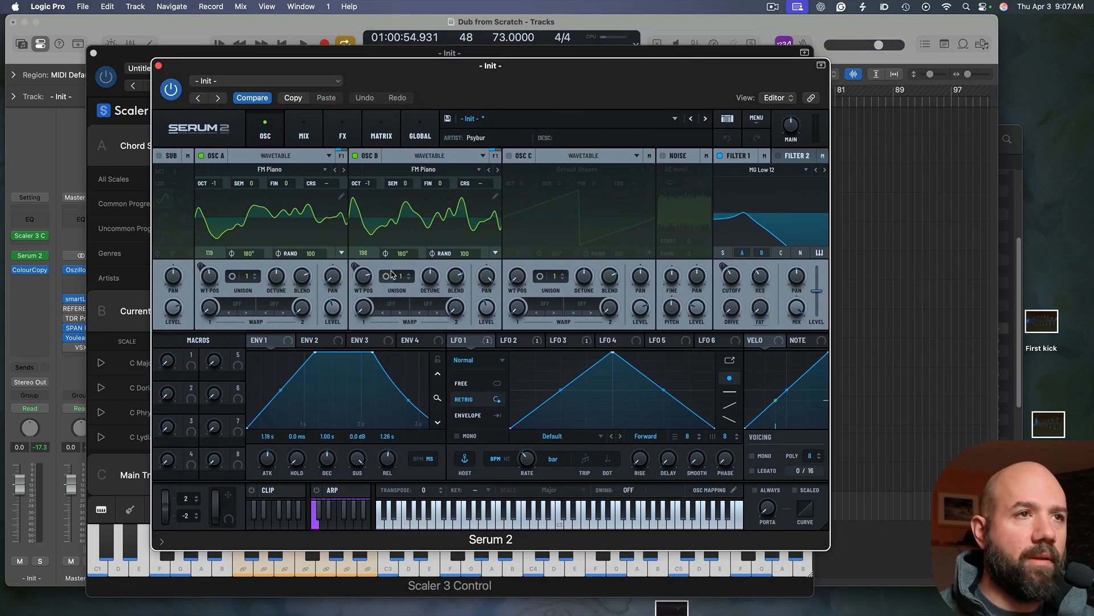
Shorten Serum's Env 1 release to about 764 ms, then close the Serum and Scaler windows
left_click_drag(389, 463, 389, 469)
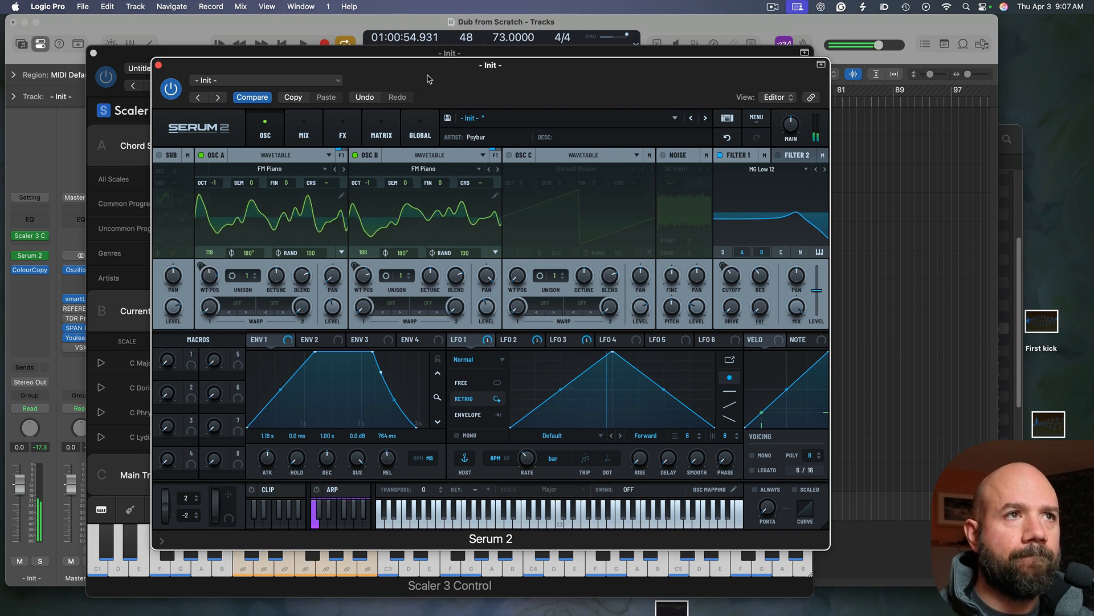
key("super+w")
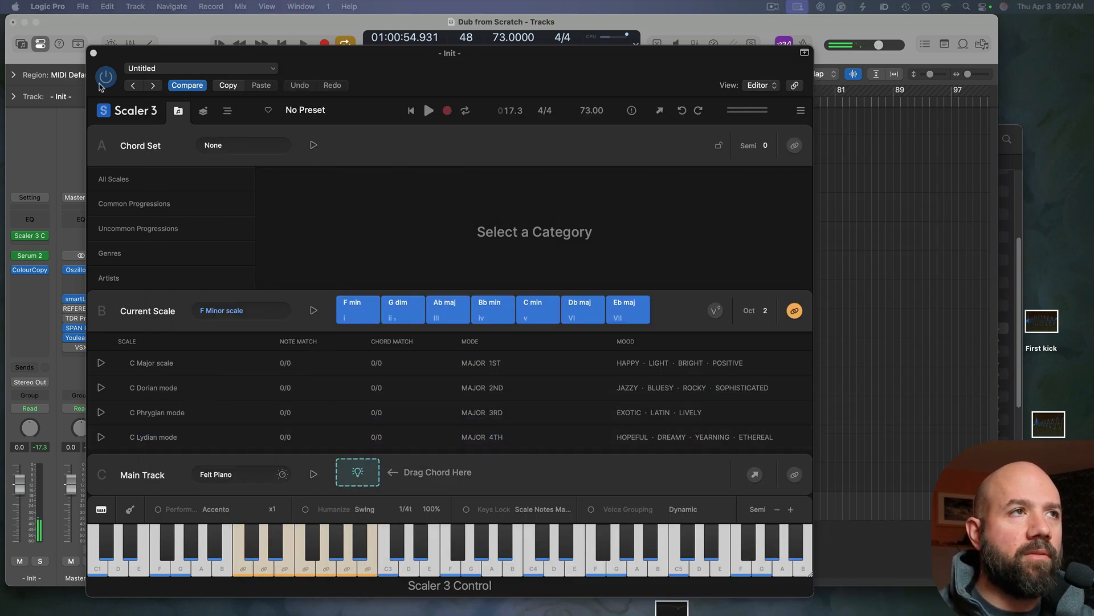
left_click(94, 54)
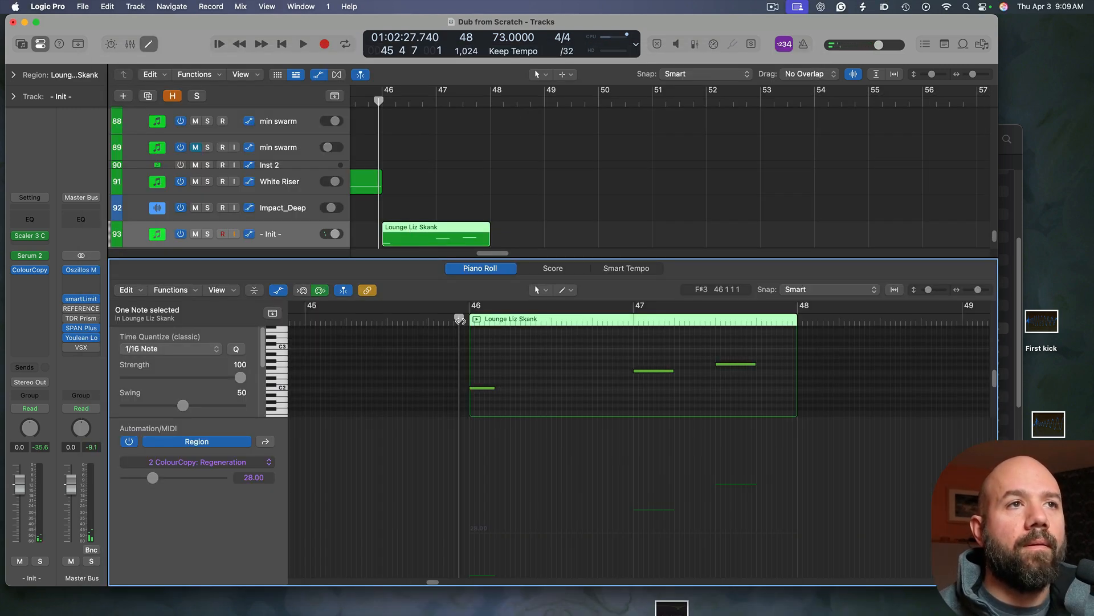
Set a cycle range over bars 46 to 48 of the region and play it
key("space")
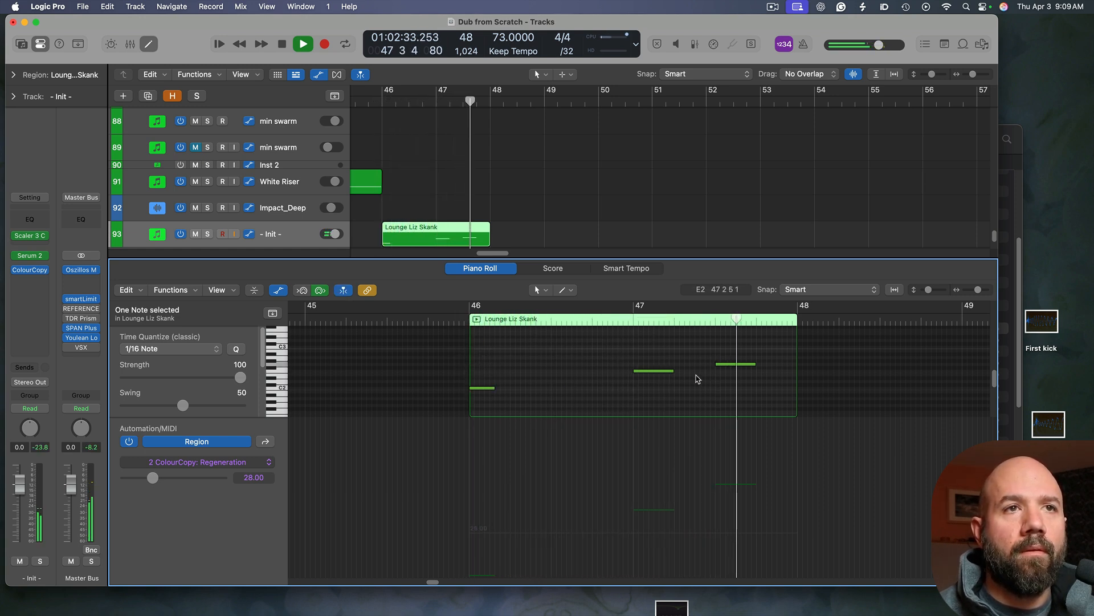
key("space")
left_click_drag(471, 308, 807, 317)
key("space")
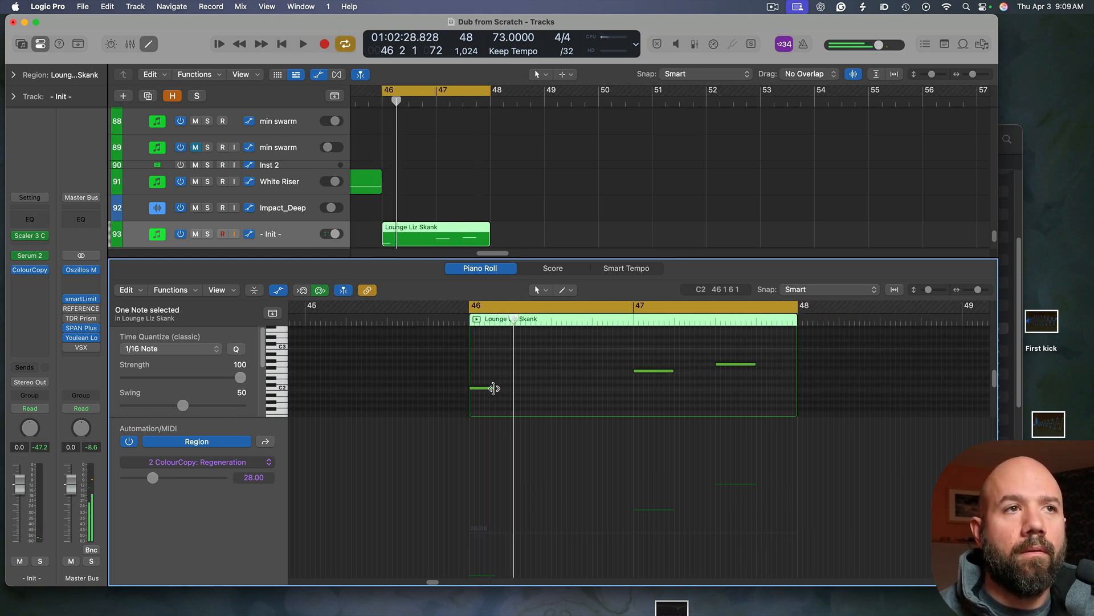
Lengthen the region's first note to just past the second beat of bar 46
left_click_drag(496, 390, 524, 390)
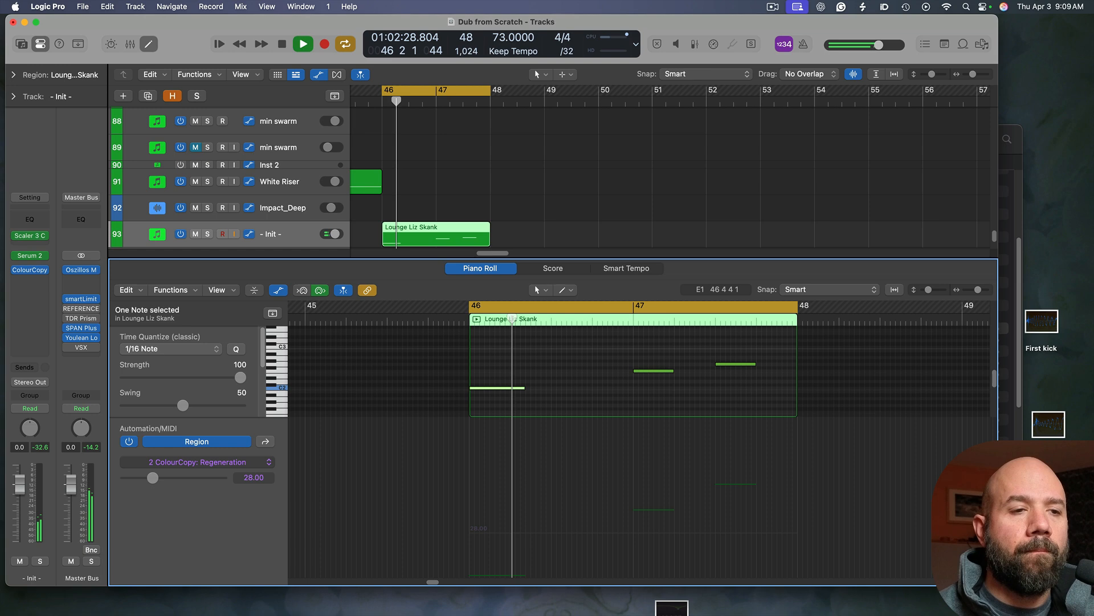
key("space")
key("space")
Automate Serum's Env 1 release, holding about 1.10 s then dropping to about 470 ms in bar 47
key("v")
left_click_drag(660, 43, 717, 615)
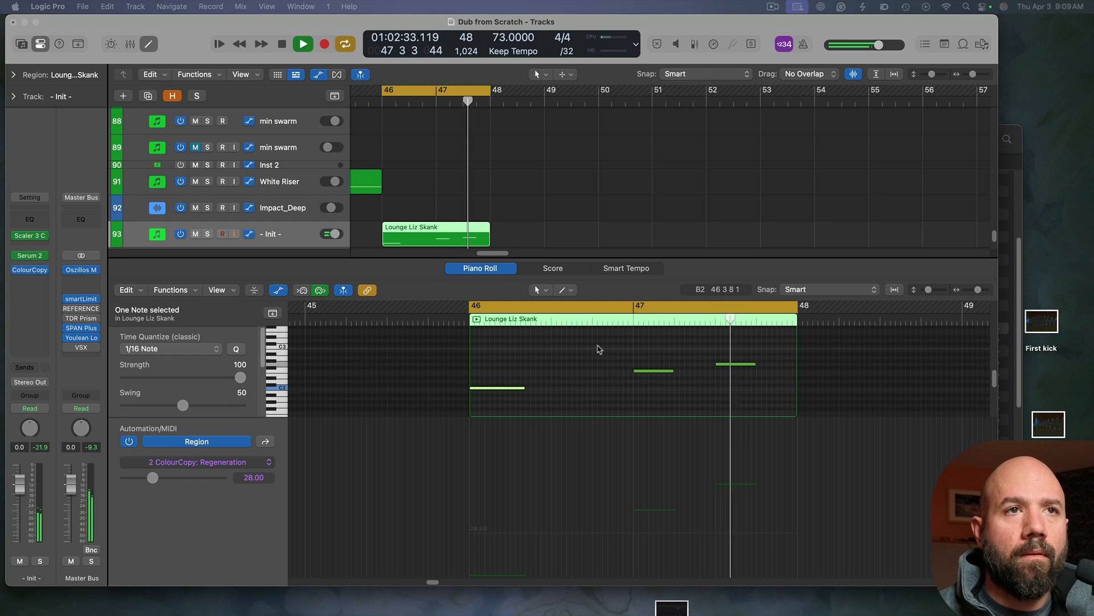
key("space")
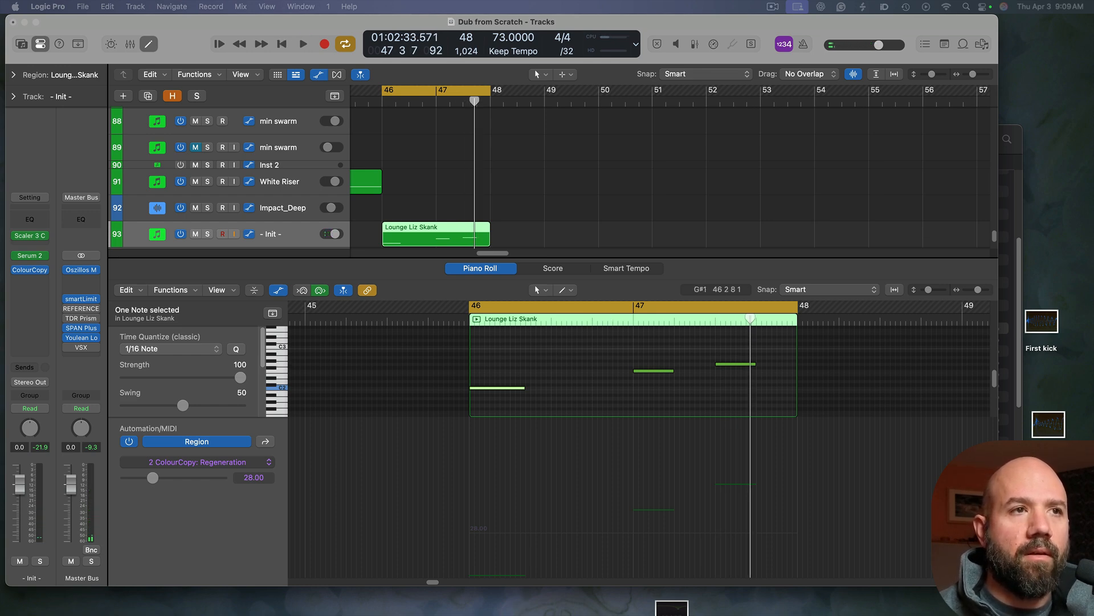
left_click_drag(587, 615, 509, 46)
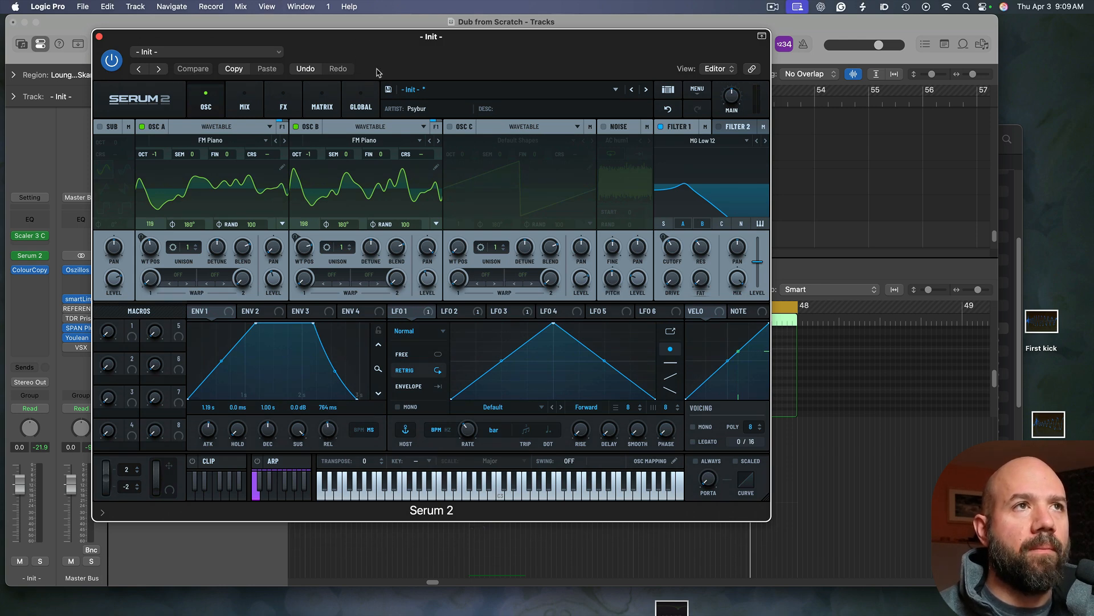
key("super+w")
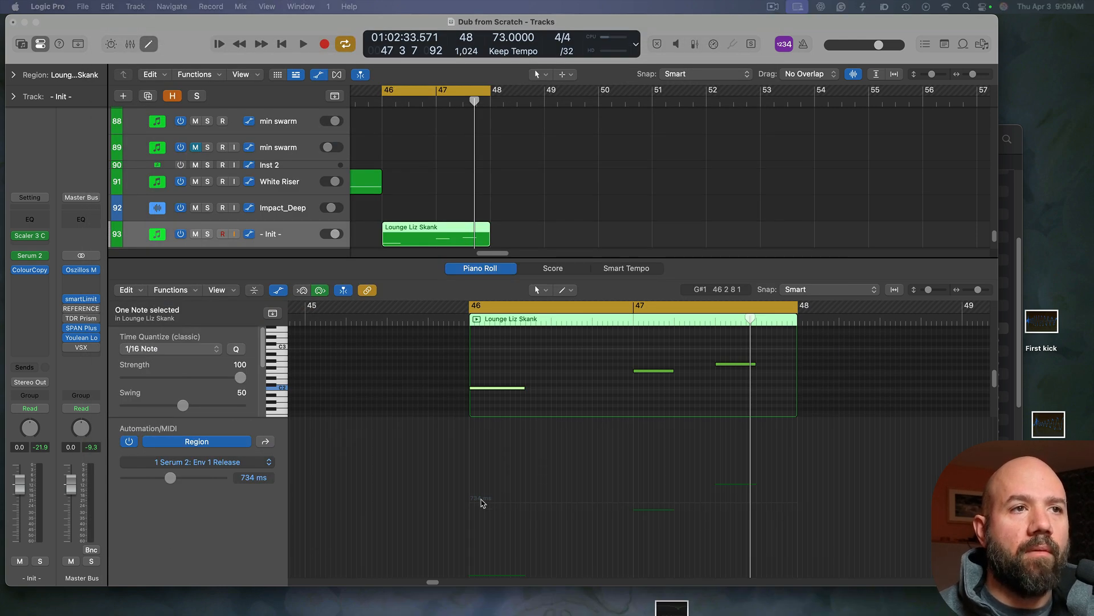
left_click(481, 502)
left_click(620, 505)
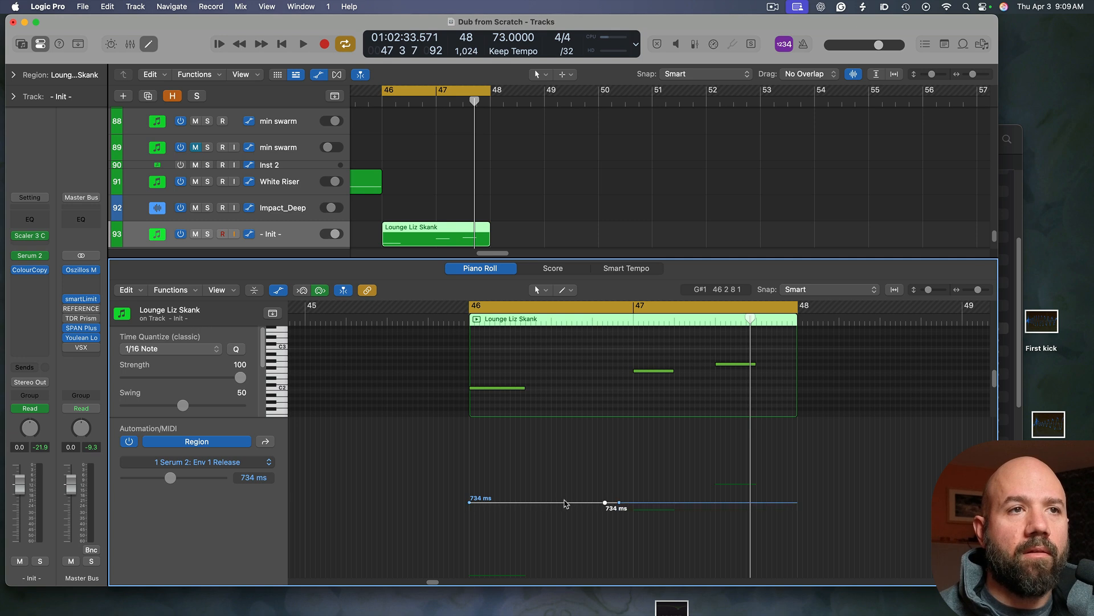
left_click_drag(563, 501, 625, 511)
key("space")
key("space")
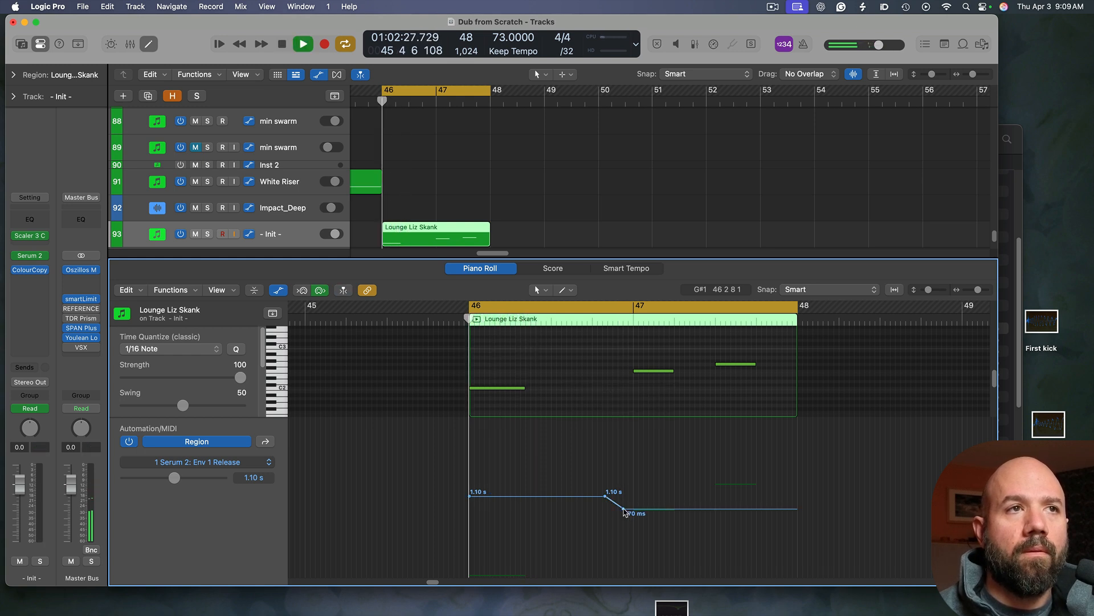
Move the cycle start back to bar 46 and play the part
key("space")
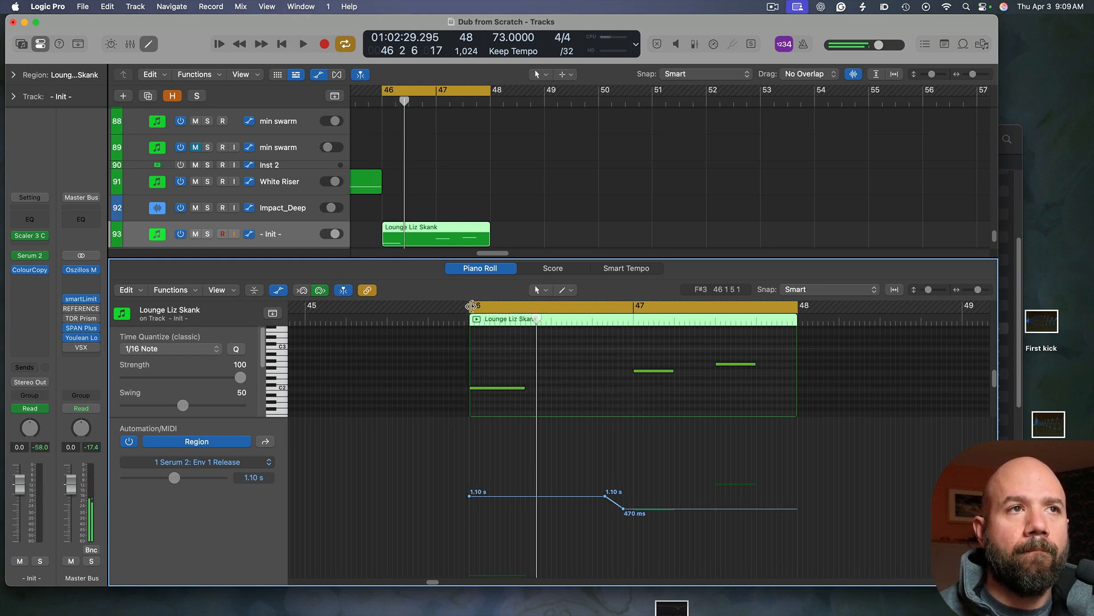
left_click_drag(470, 306, 465, 307)
key("space")
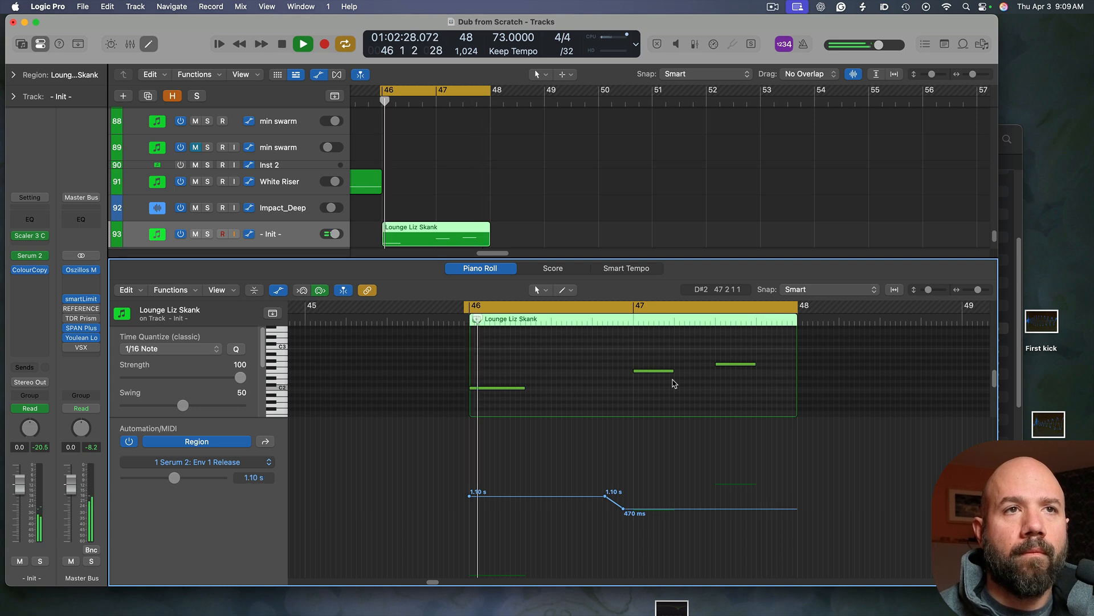
key("space")
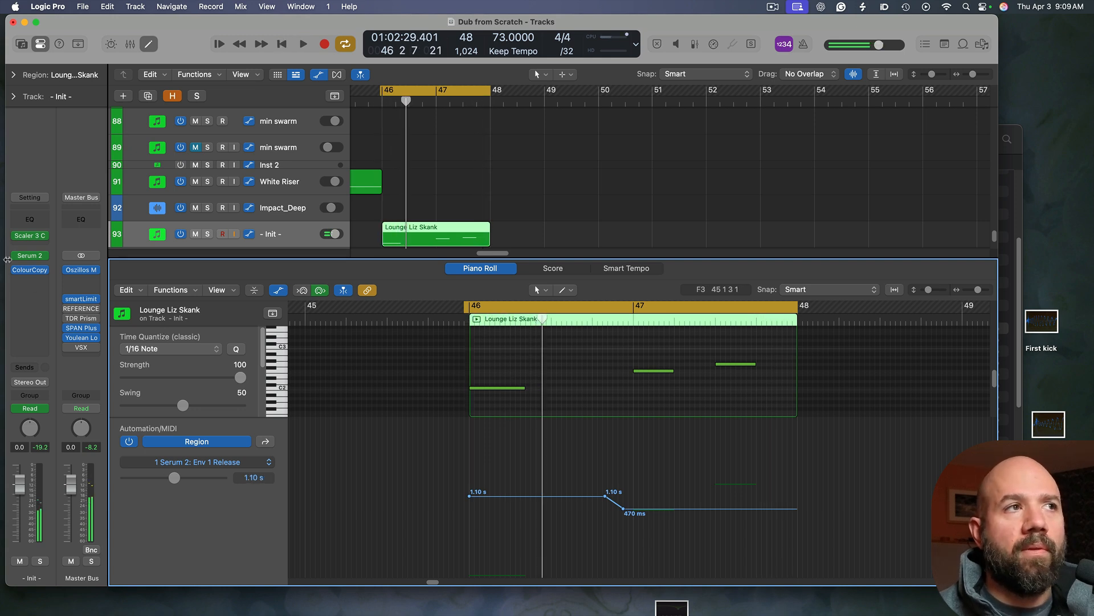
Set ColourCopy's regeneration to 17.00 and close the delay window
left_click(28, 273)
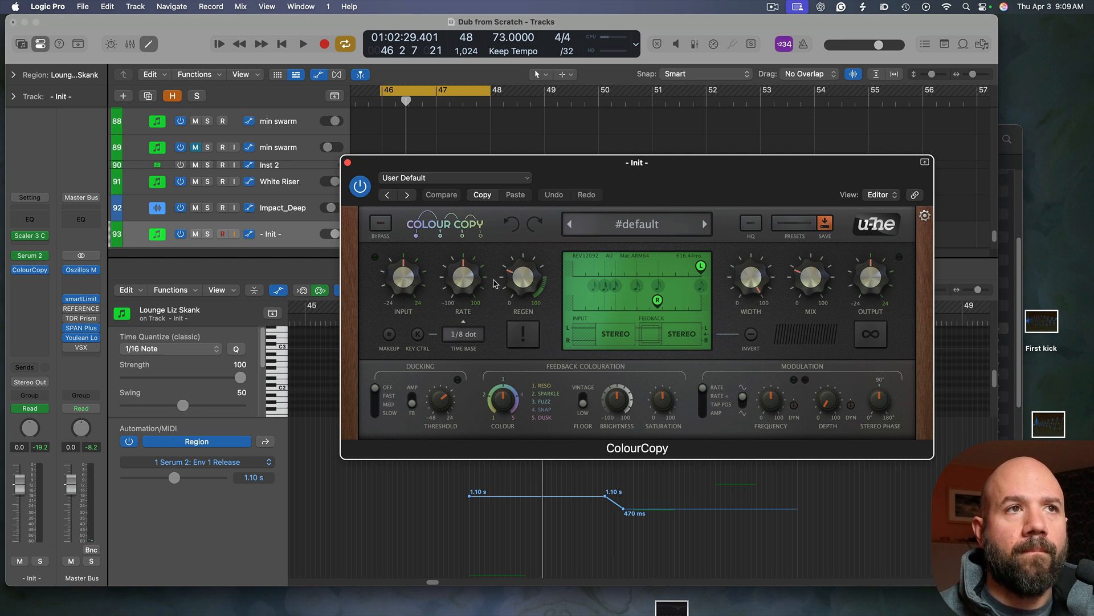
left_click_drag(527, 284, 527, 288)
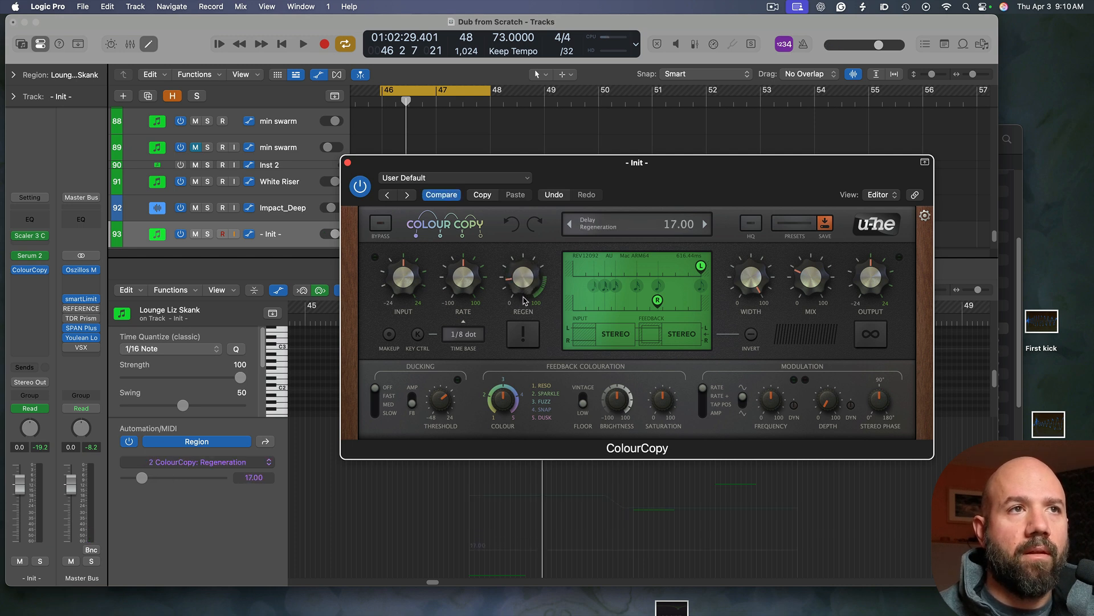
key("space")
left_click(348, 162)
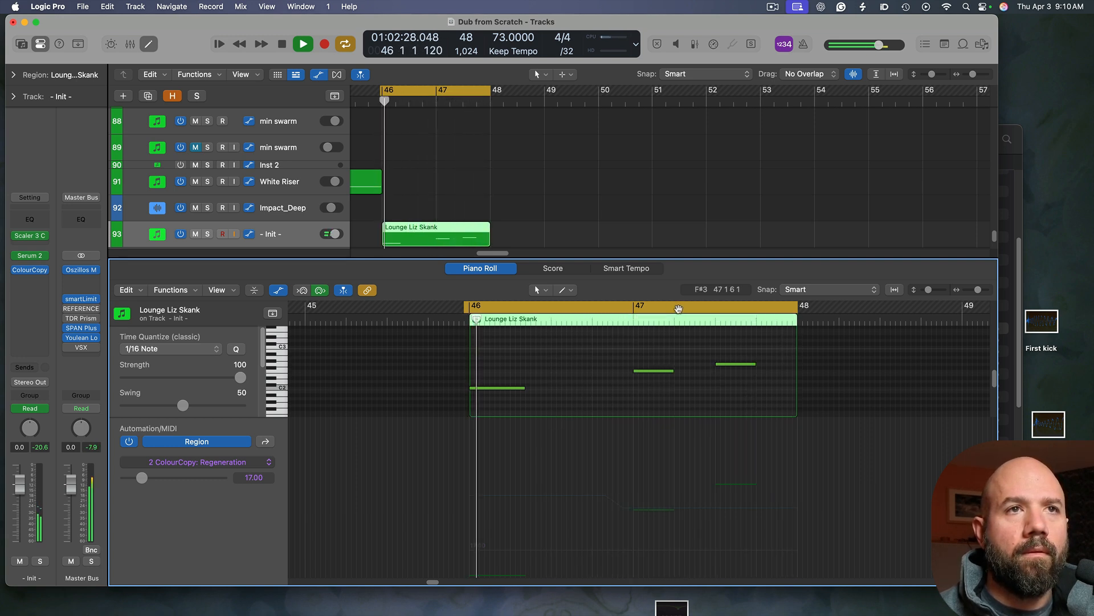
Close the editor, turn the cycle off, and play the arrangement from bar 41
key("space")
left_click_drag(466, 307, 470, 308)
key("e")
scroll(479, 289, "down", 5)
scroll(480, 289, "down", 5)
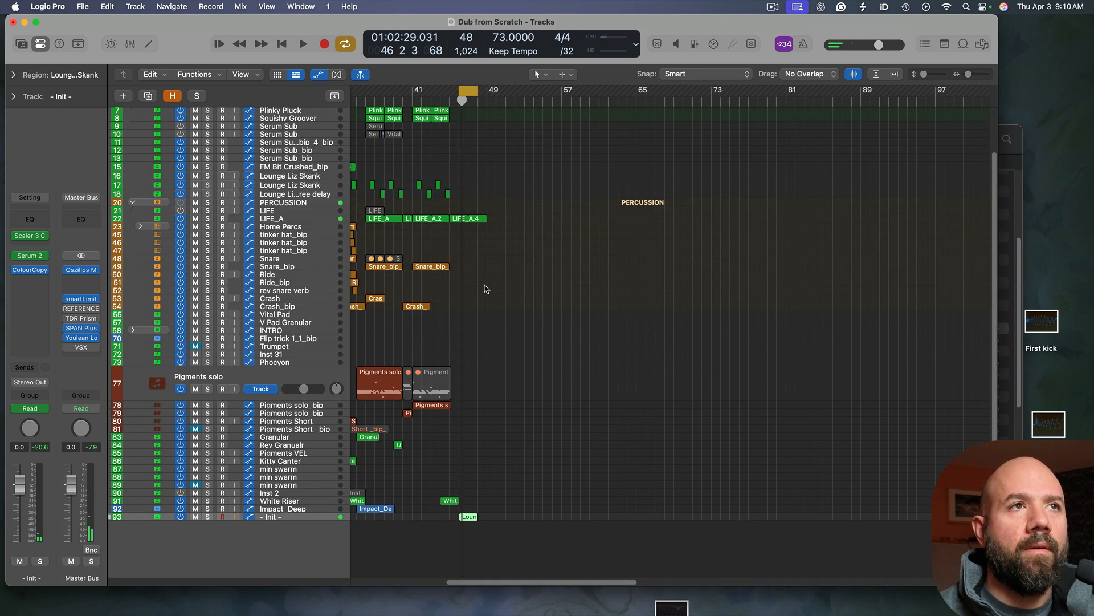
scroll(487, 290, "right", 4)
scroll(494, 294, "left", 8)
scroll(761, 325, "up", 3)
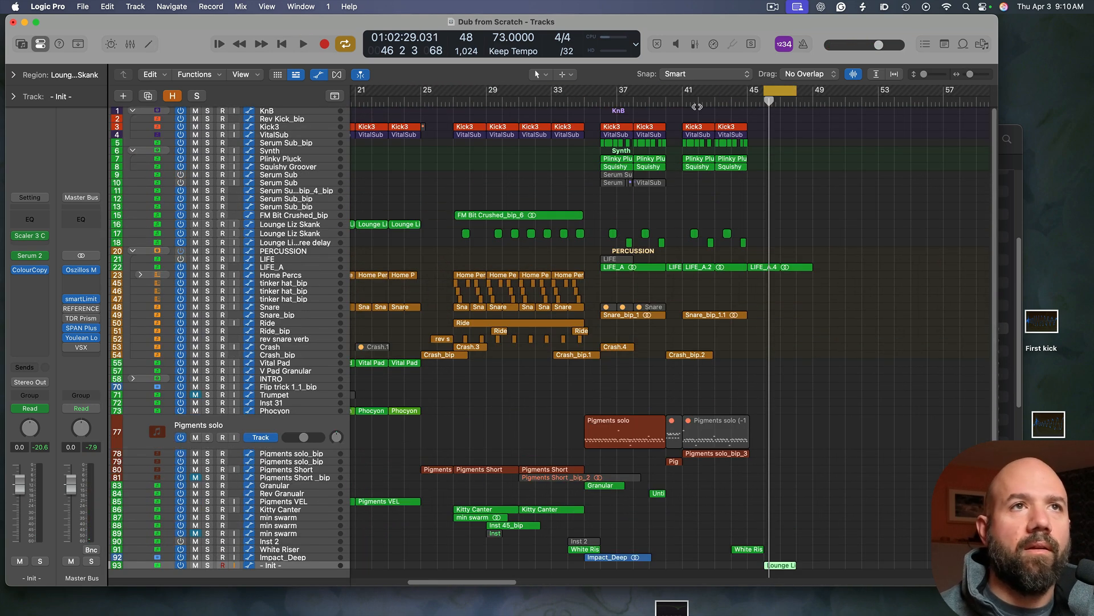
left_click(690, 104)
key("space")
key("c")
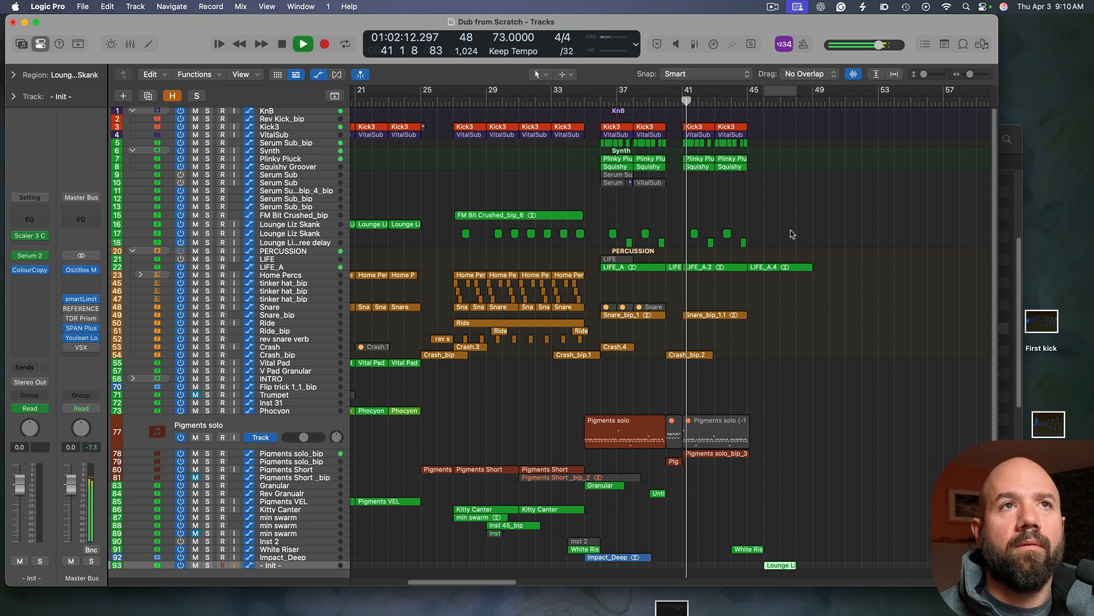
scroll(794, 440, "down", 3)
scroll(796, 438, "up", 3)
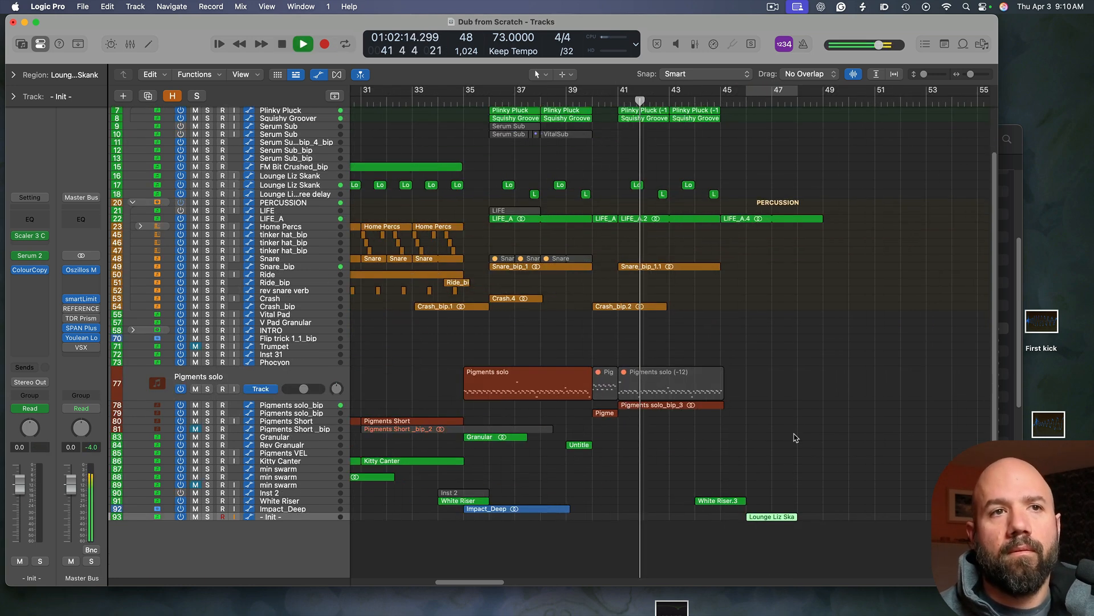
scroll(794, 439, "right", 4)
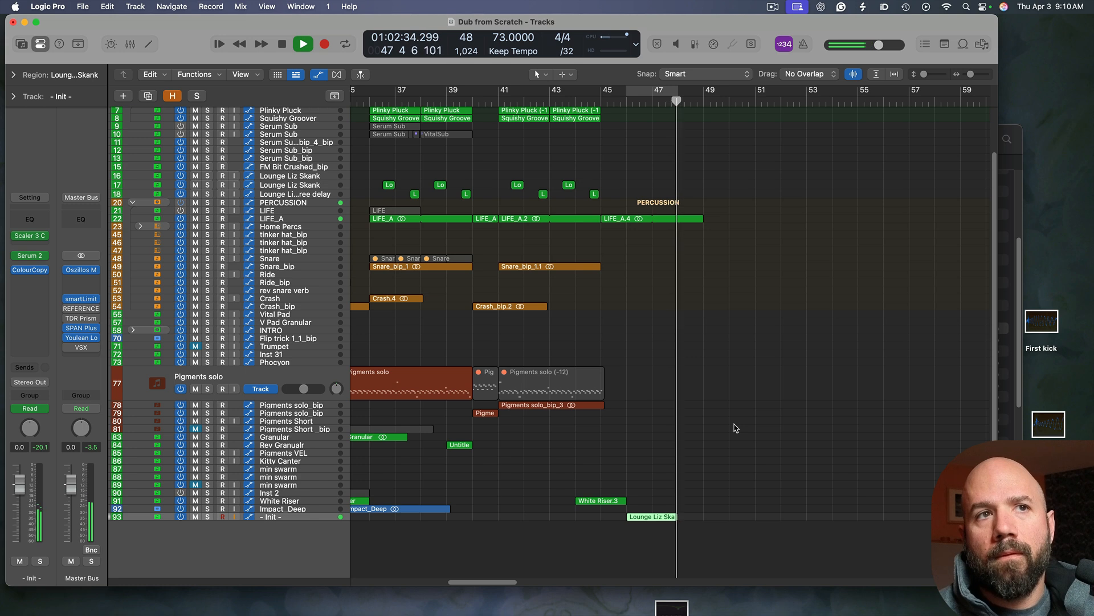
Duplicate the region to start at bar 48 and rename the track FM Piano Pad
left_click_drag(654, 519, 707, 520)
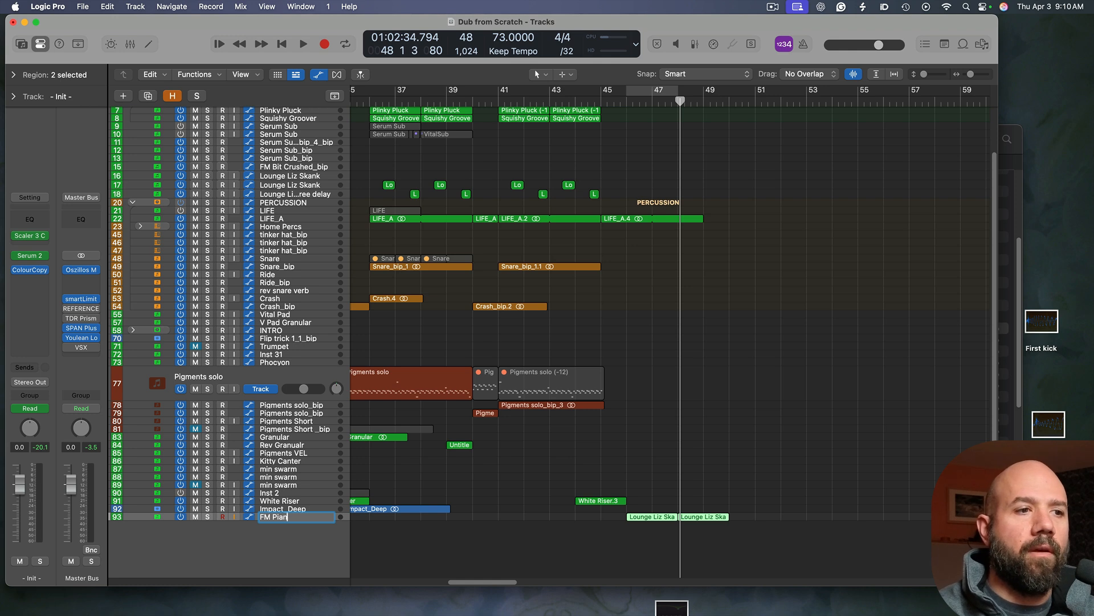
key("space")
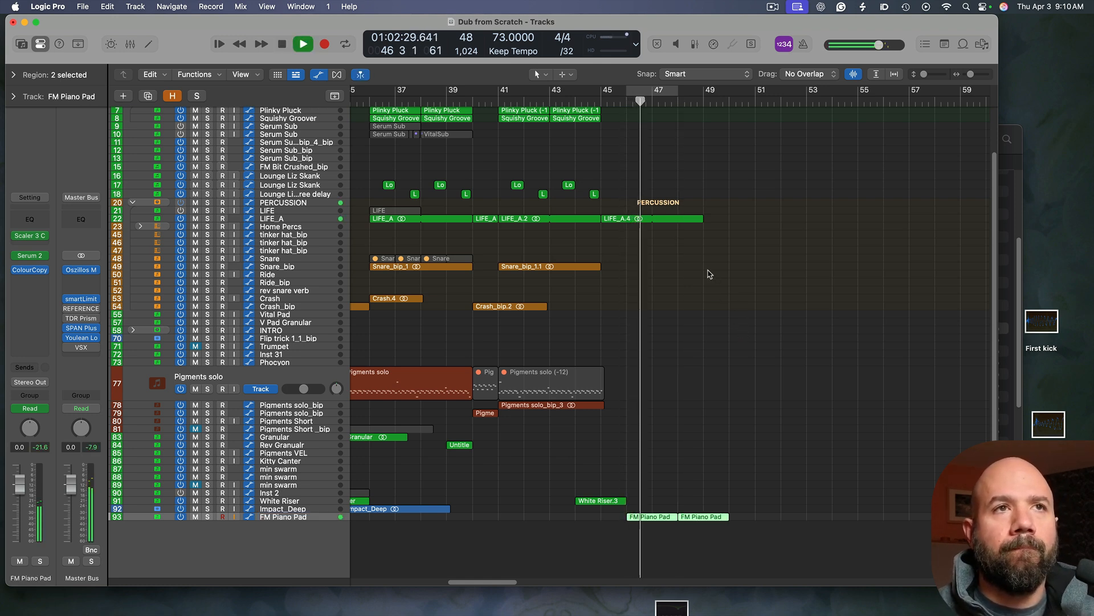
Set the cycle range over both regions, bars 46 to 50
key("space")
left_click(669, 93)
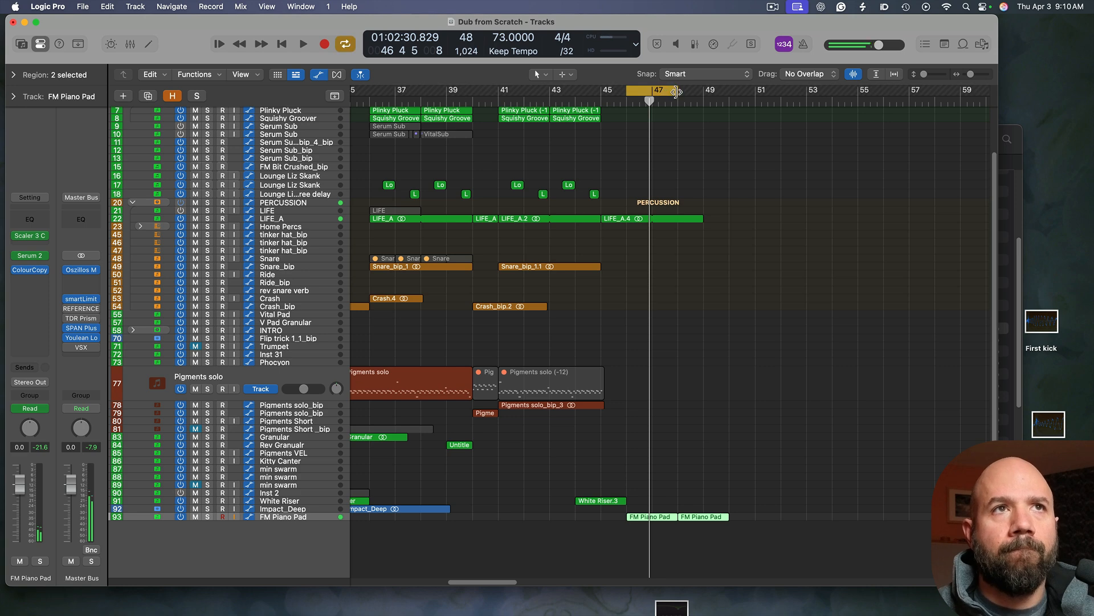
left_click_drag(676, 93, 729, 93)
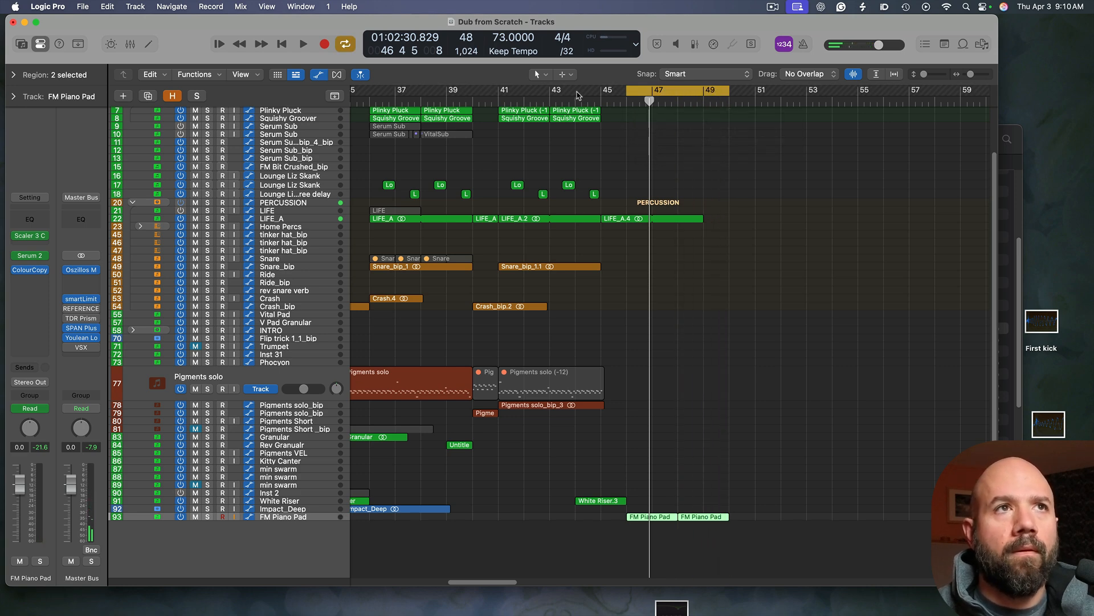
Zoom and scroll across the arrangement to review where the new track fits in the song
scroll(635, 175, "up", 3)
scroll(605, 160, "down", 2)
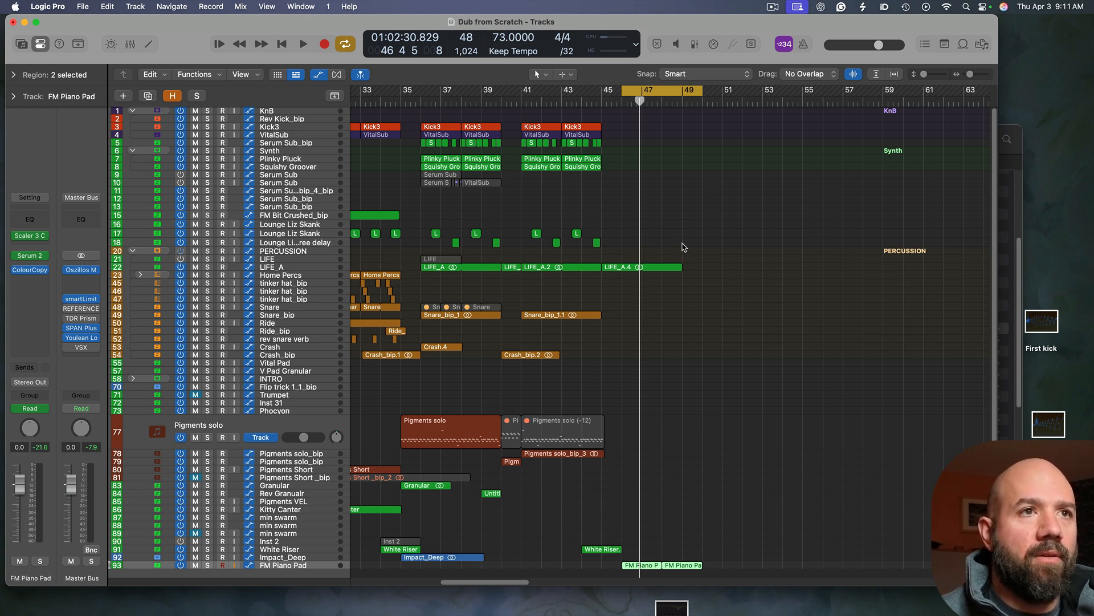
scroll(677, 313, "down", 3)
scroll(677, 314, "down", 3)
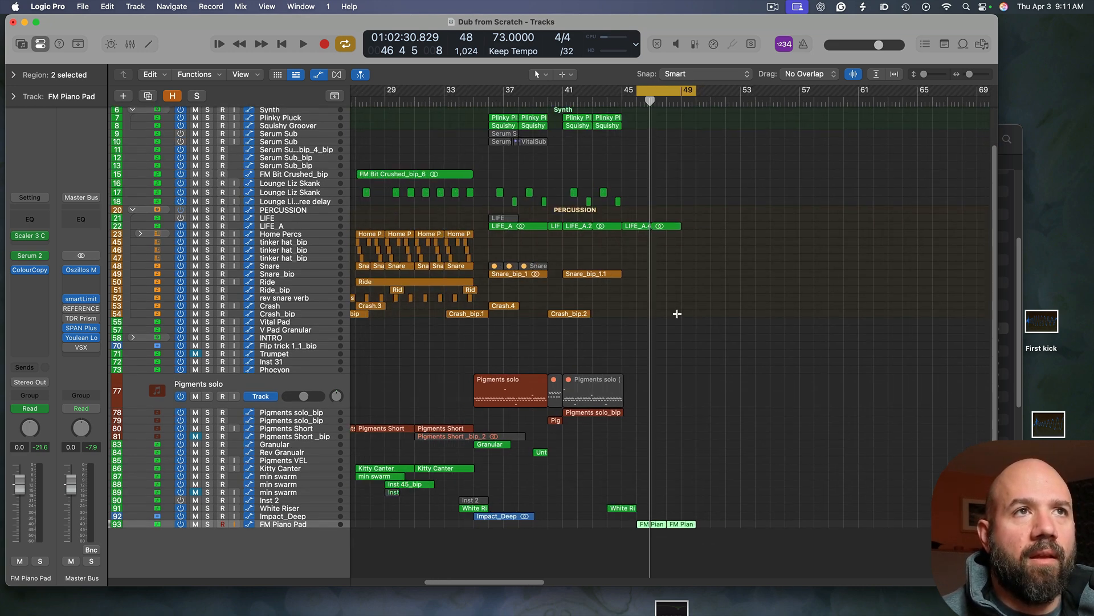
scroll(677, 314, "down", 3)
scroll(678, 316, "up", 3)
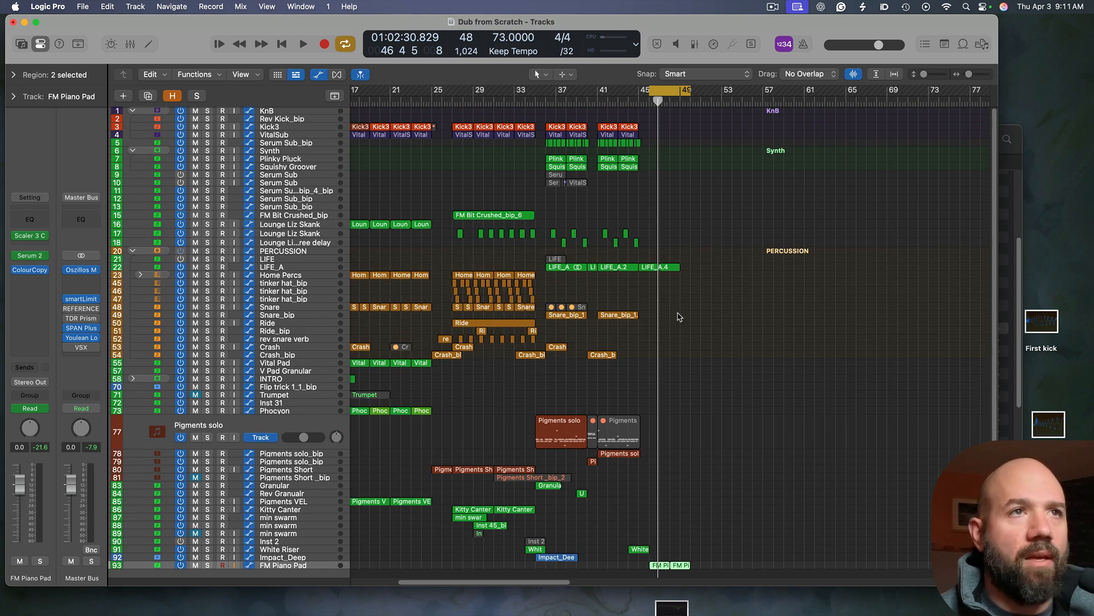
scroll(678, 314, "down", 3)
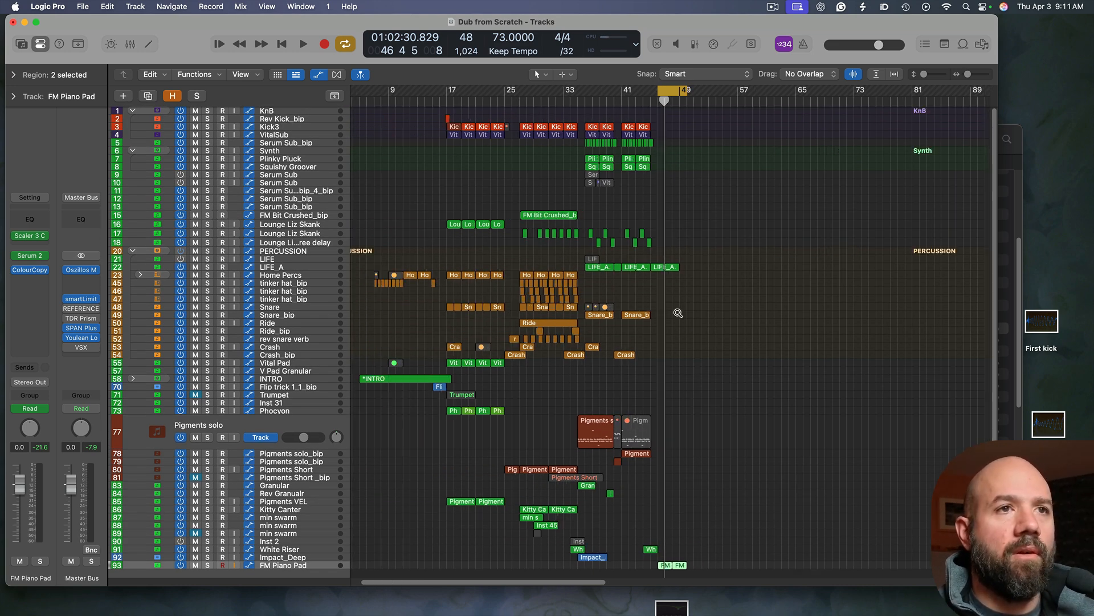
scroll(678, 315, "up", 6)
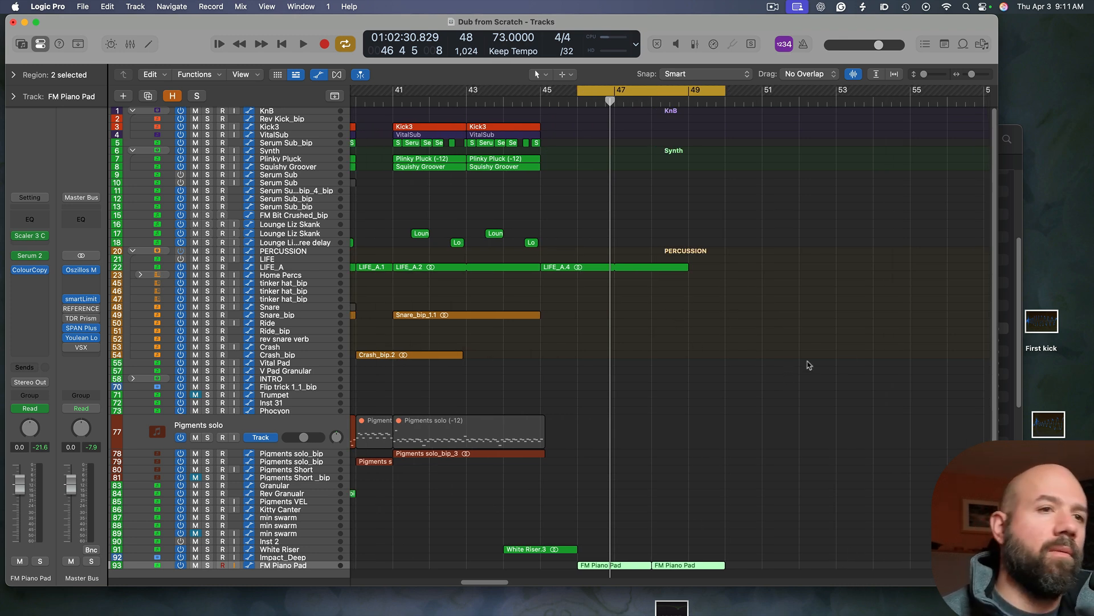
scroll(628, 363, "down", 2)
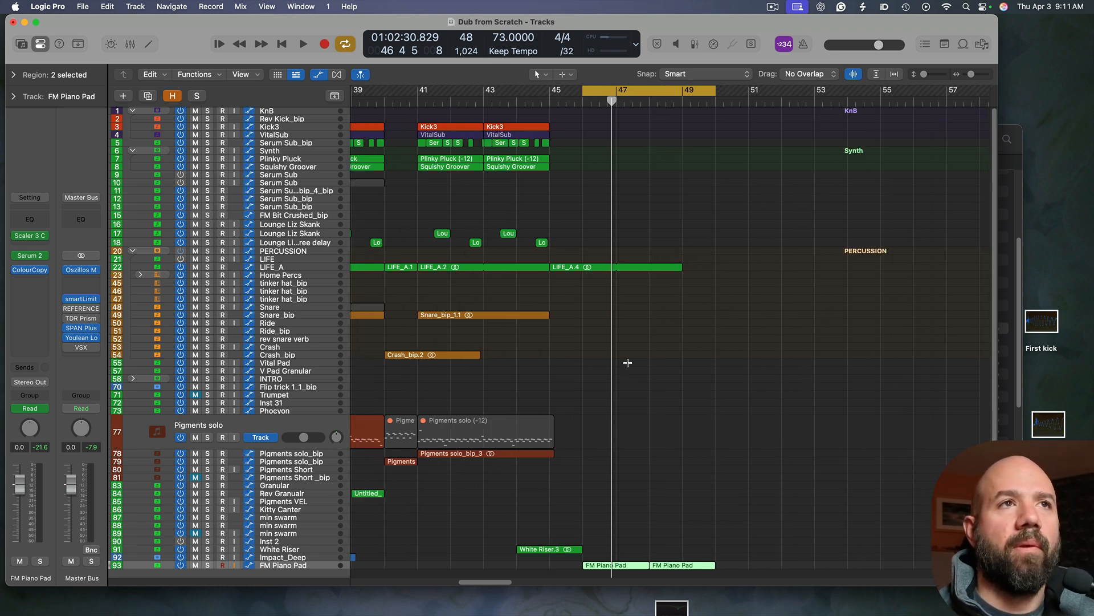
scroll(660, 364, "down", 4)
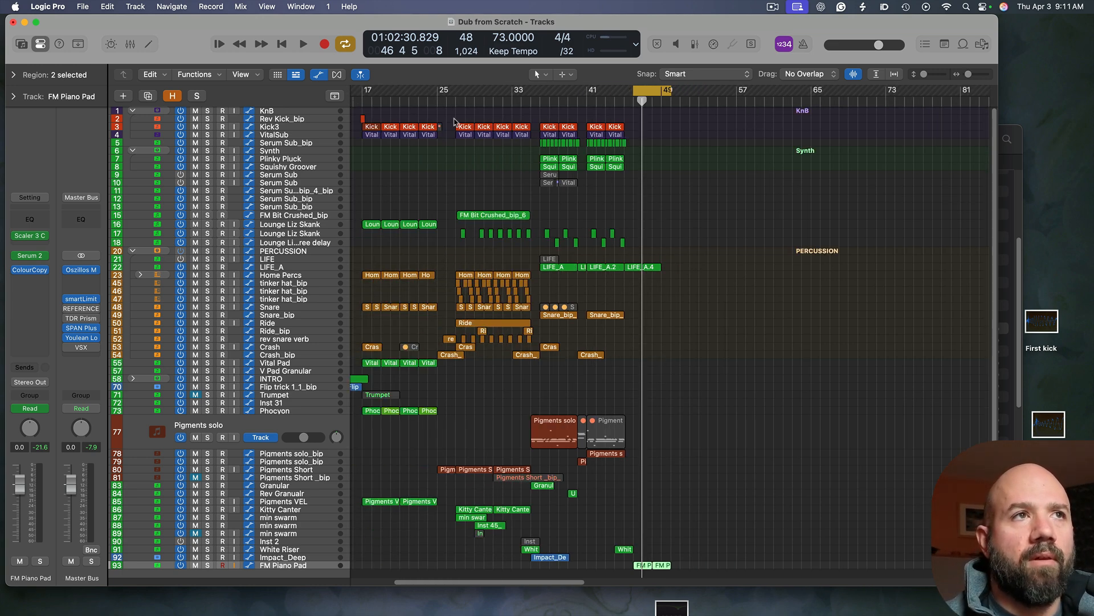
scroll(448, 122, "down", 1)
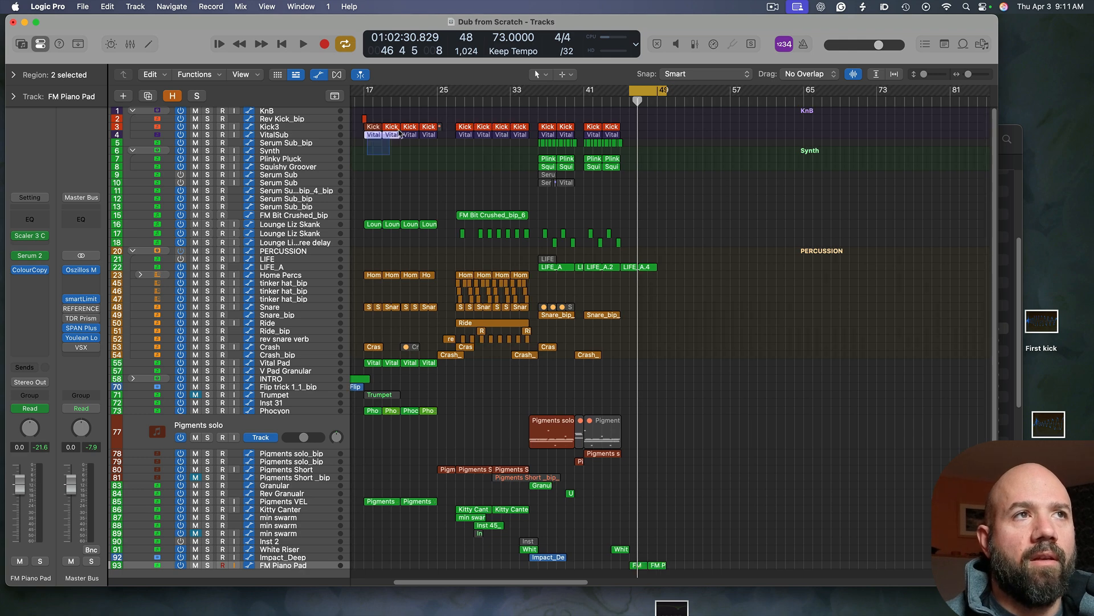
Copy the selected Kick3 and VitalSub regions to start at about bar 50
left_click_drag(427, 128, 679, 128)
scroll(697, 230, "up", 5)
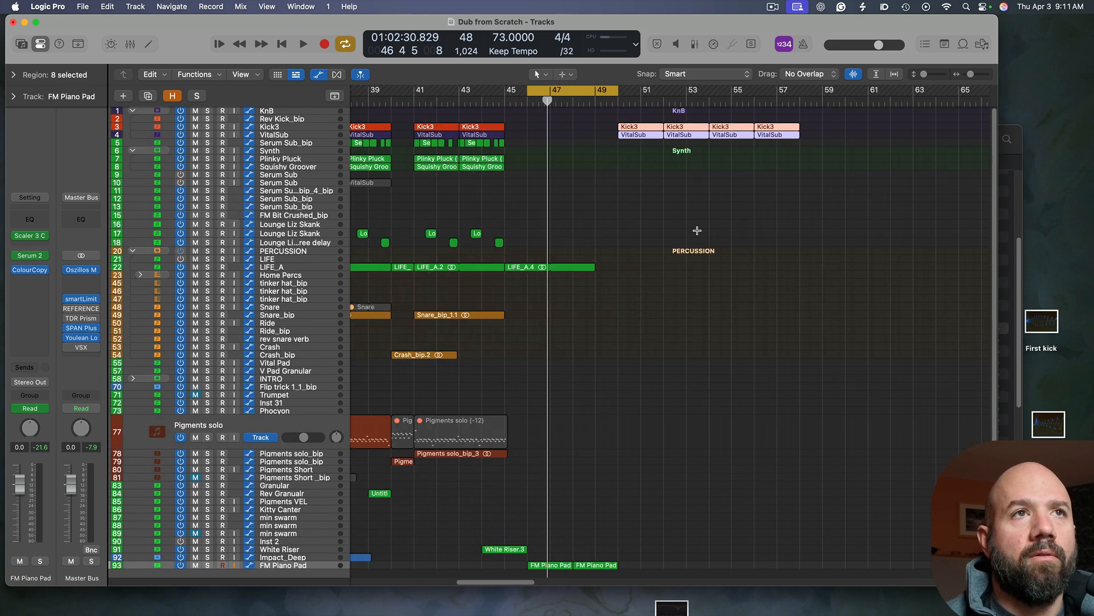
scroll(697, 230, "up", 1)
scroll(598, 151, "up", 2)
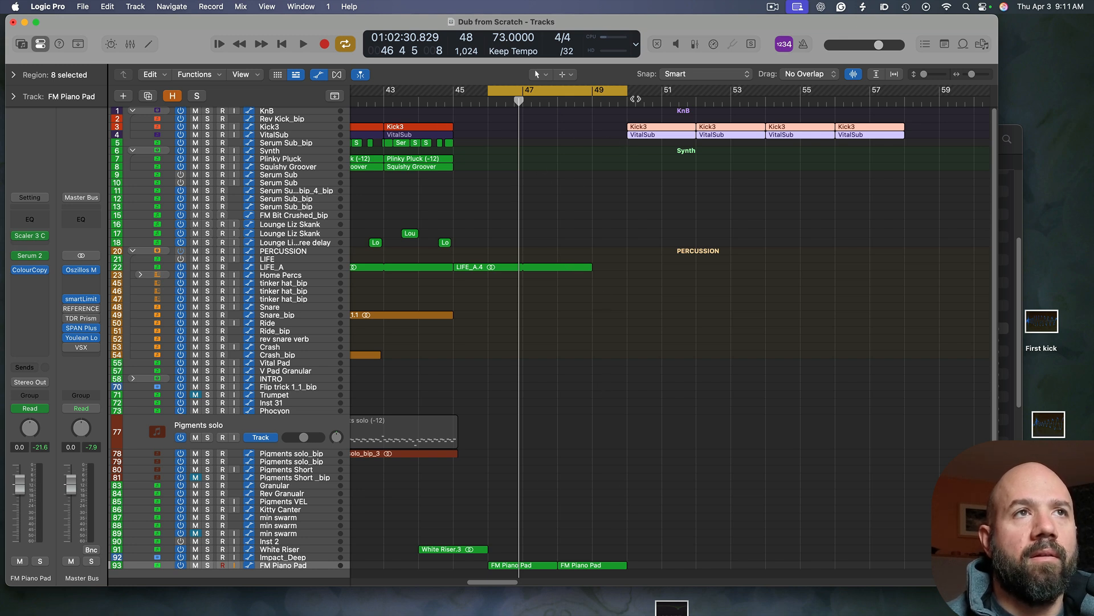
scroll(721, 186, "down", 1)
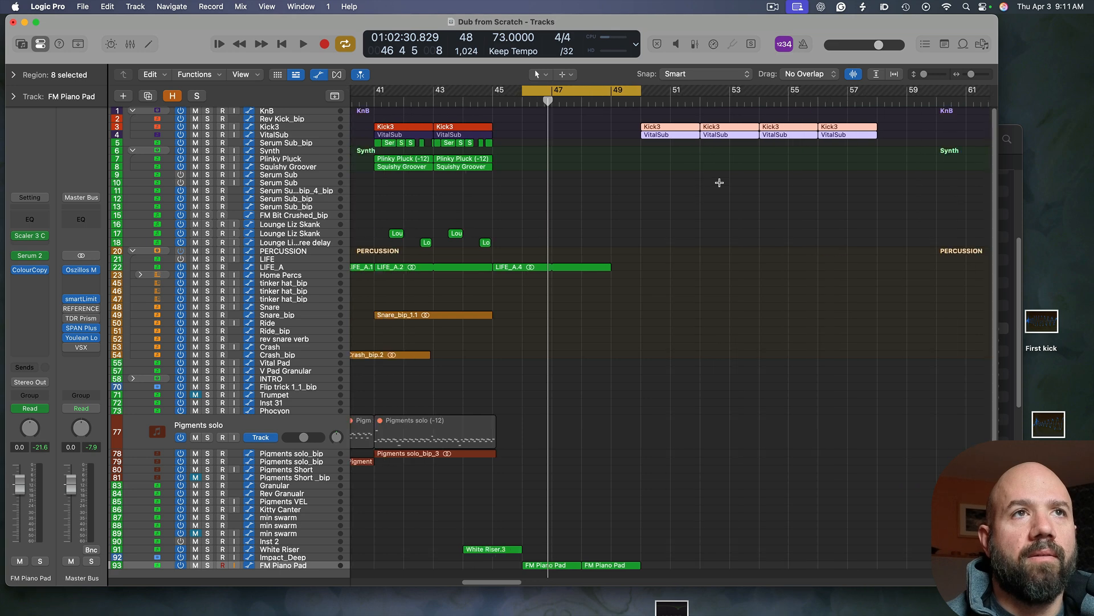
scroll(779, 197, "down", 3)
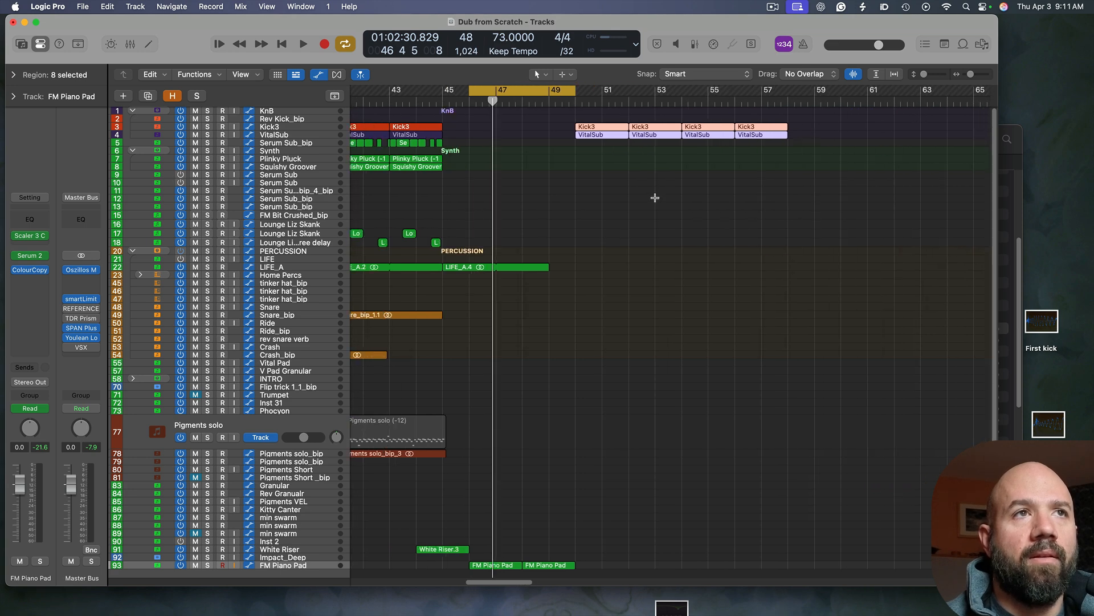
Set the cycle over about bars 49 to 53, copy the four Lounge Liz Skank regions to bar 50, and play
left_click_drag(607, 97, 736, 97)
scroll(623, 185, "down", 3)
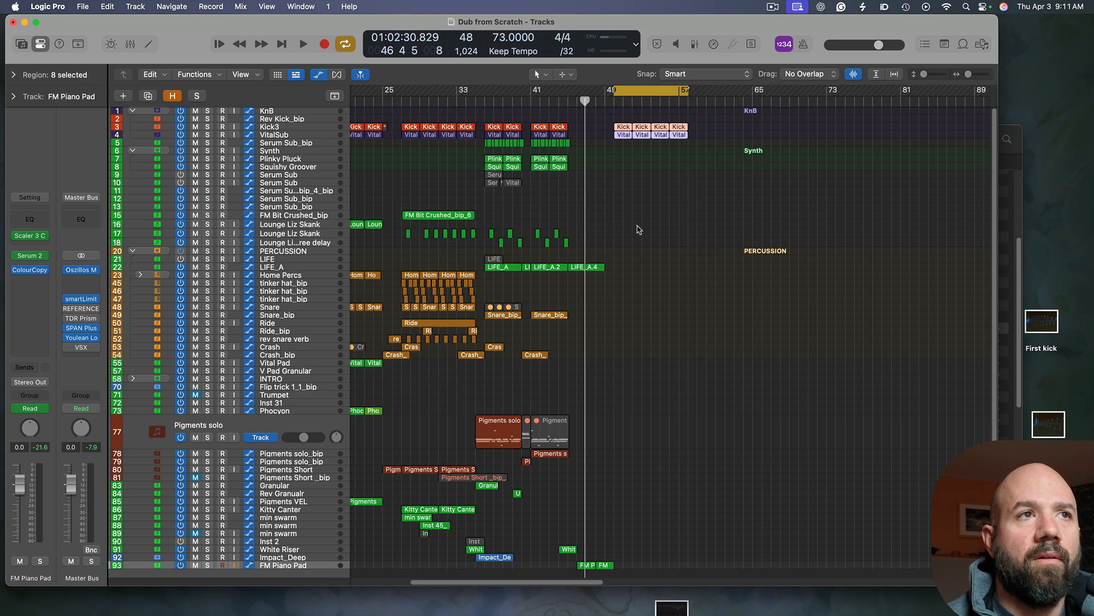
left_click_drag(451, 212, 779, 228)
key("space")
Zoom the arrangement out and back in to check the copied section while it plays, then stop
key("super+Right")
key("super+Right")
key("super+Right")
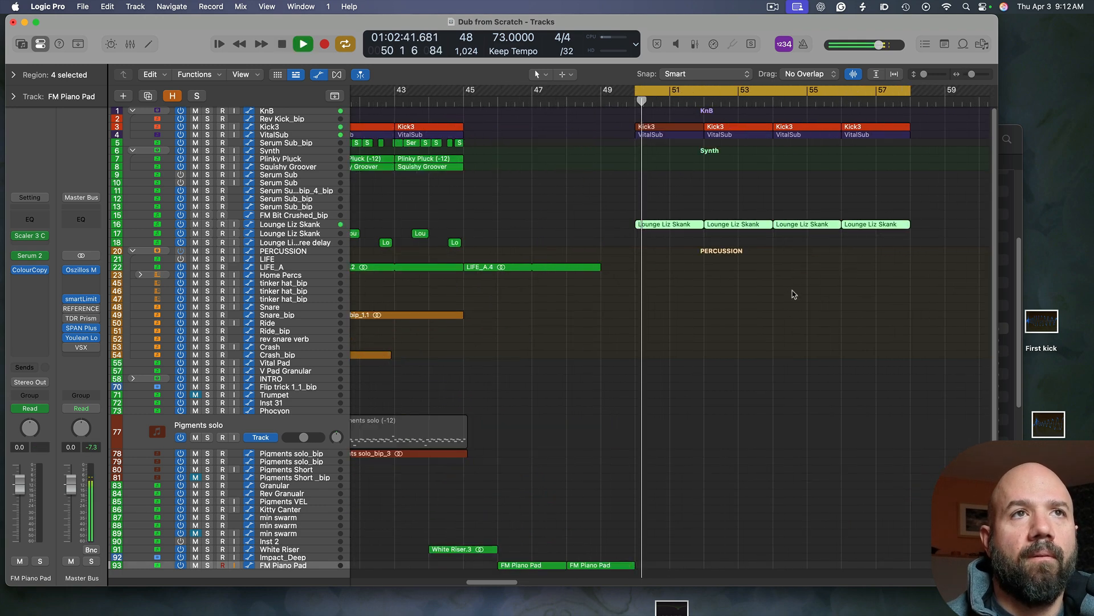
key("super+Down")
key("super+Down")
key("super+Down")
key("super+Left")
key("super+Left")
key("super+Left")
key("super+Up")
key("super+Up")
key("super+Up")
key("super+Up")
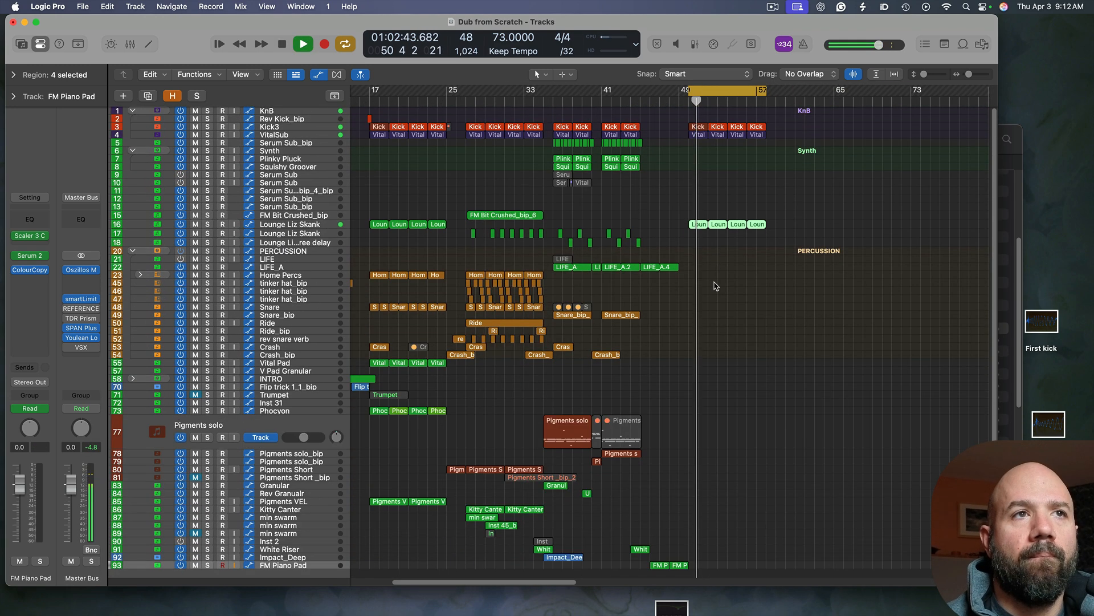
key("super+Left")
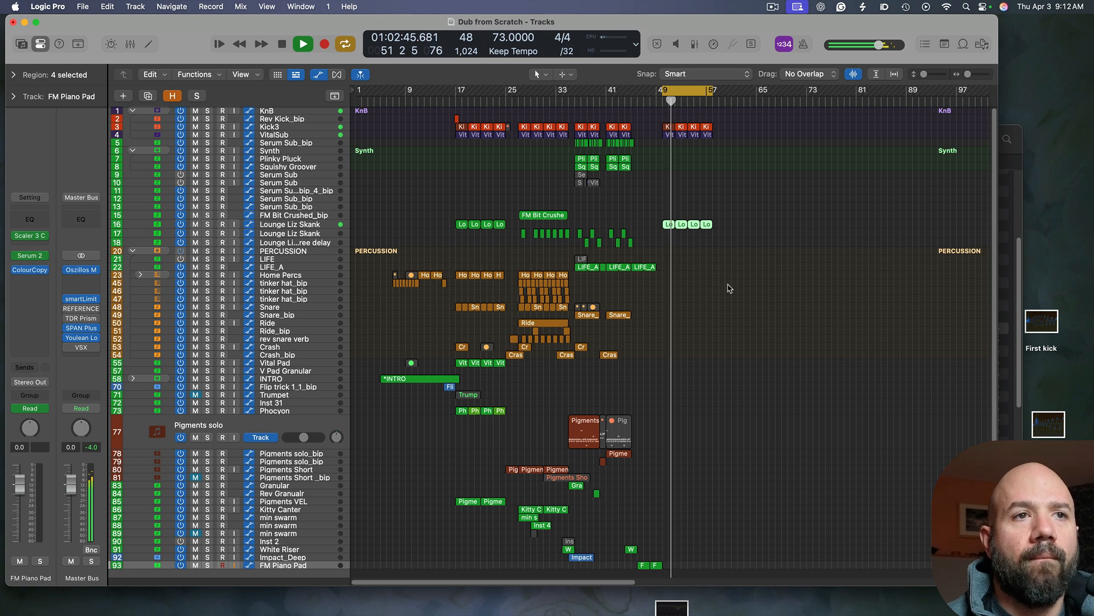
key("super+Right")
scroll(686, 290, "down", 3)
key("space")
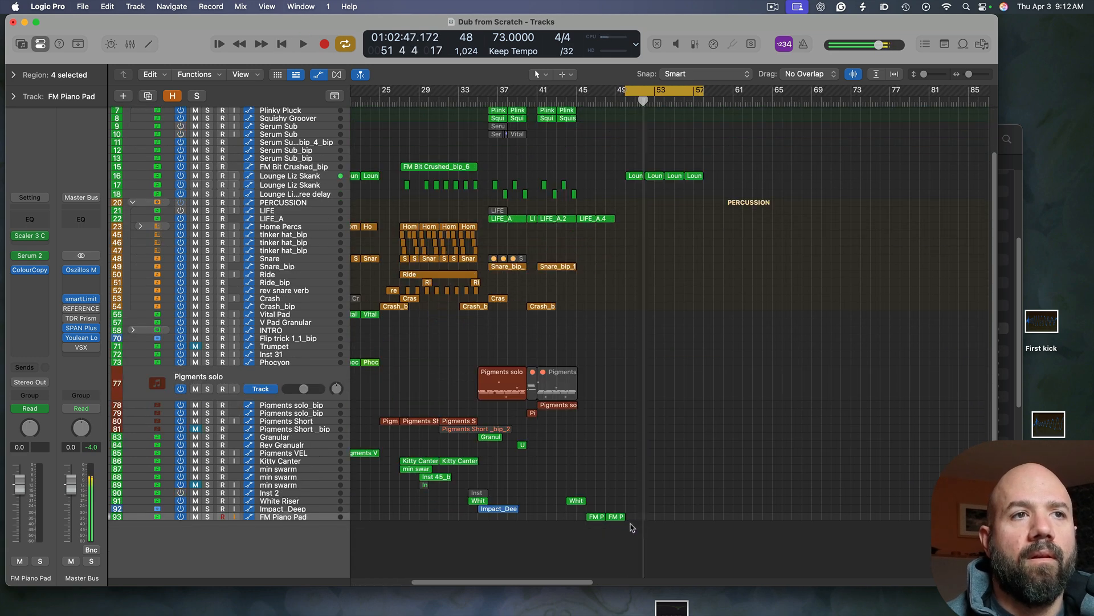
Copy both FM Piano Pad regions to follow at bar 50 and play the section back
left_click_drag(602, 521, 643, 519)
key("space")
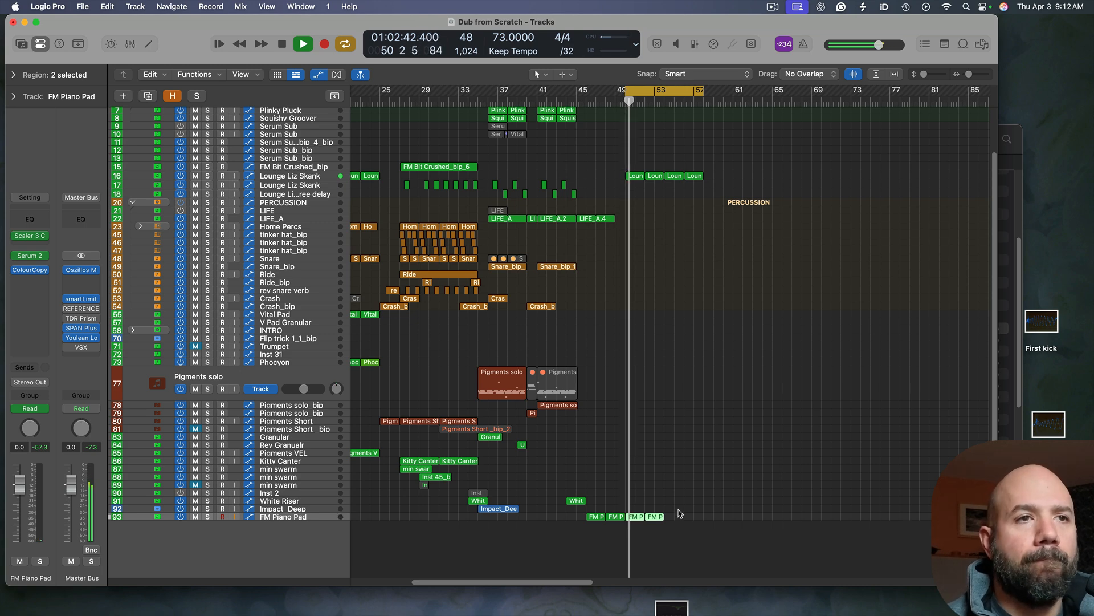
scroll(667, 376, "right", 3)
scroll(668, 378, "down", 3)
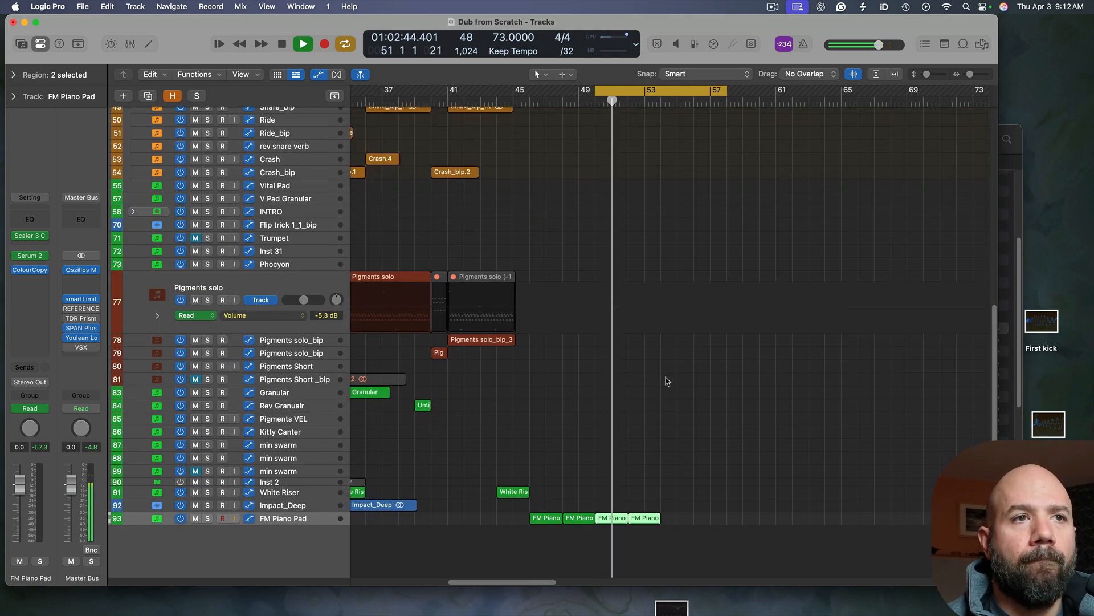
scroll(668, 381, "down", 3)
scroll(667, 379, "up", 4)
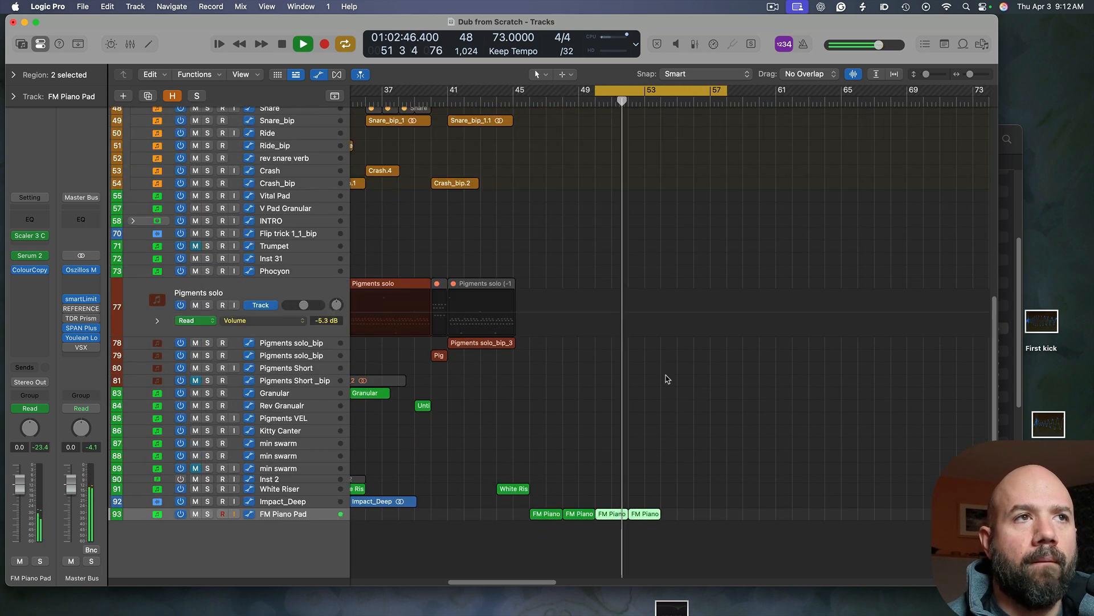
scroll(667, 379, "up", 3)
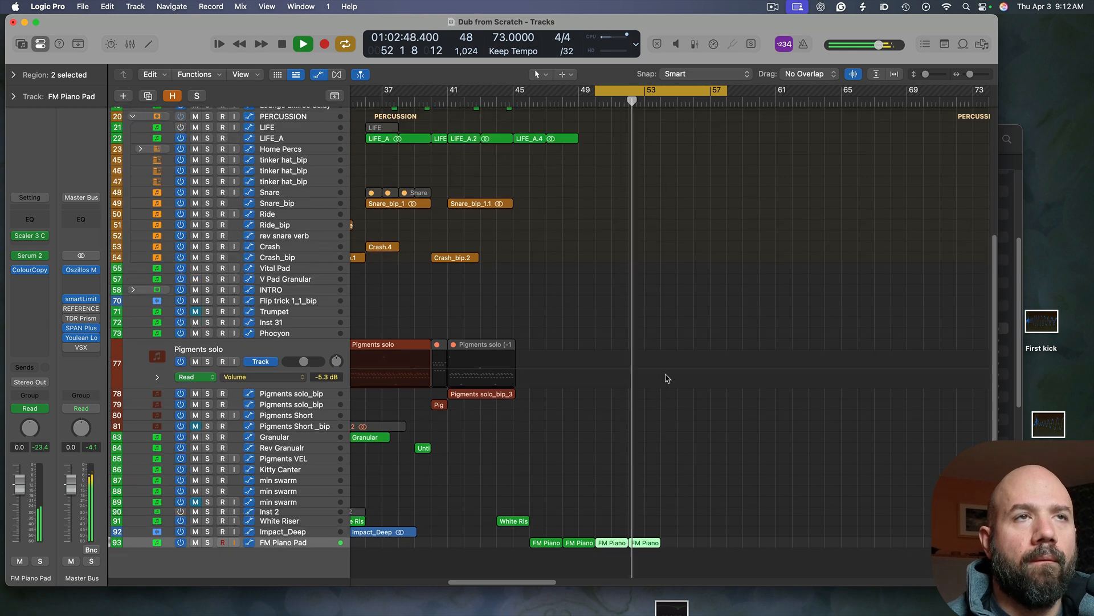
scroll(661, 367, "up", 5)
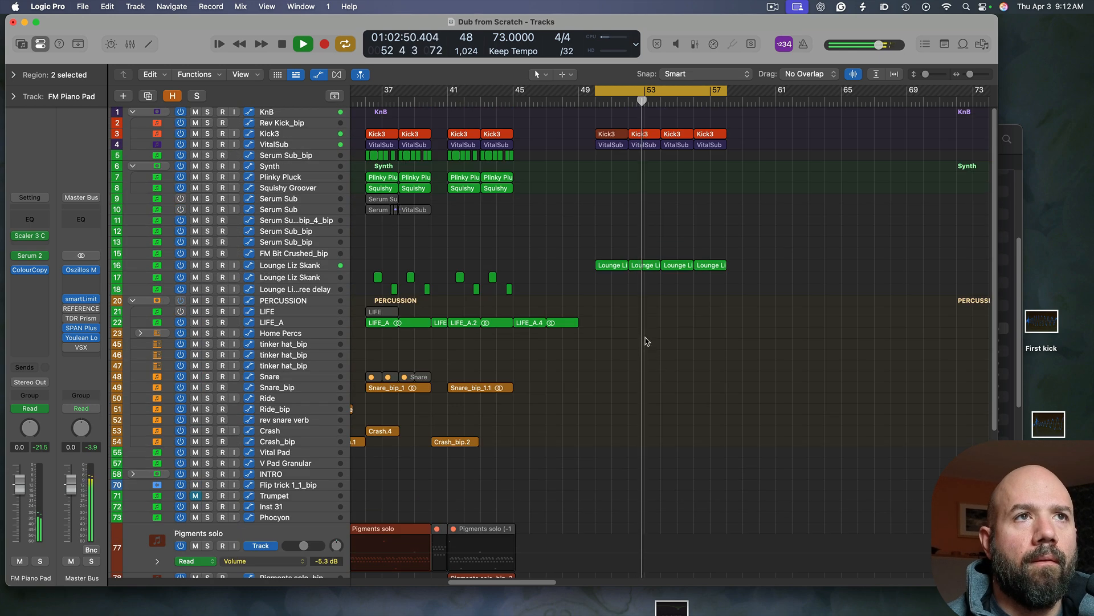
scroll(647, 341, "down", 5)
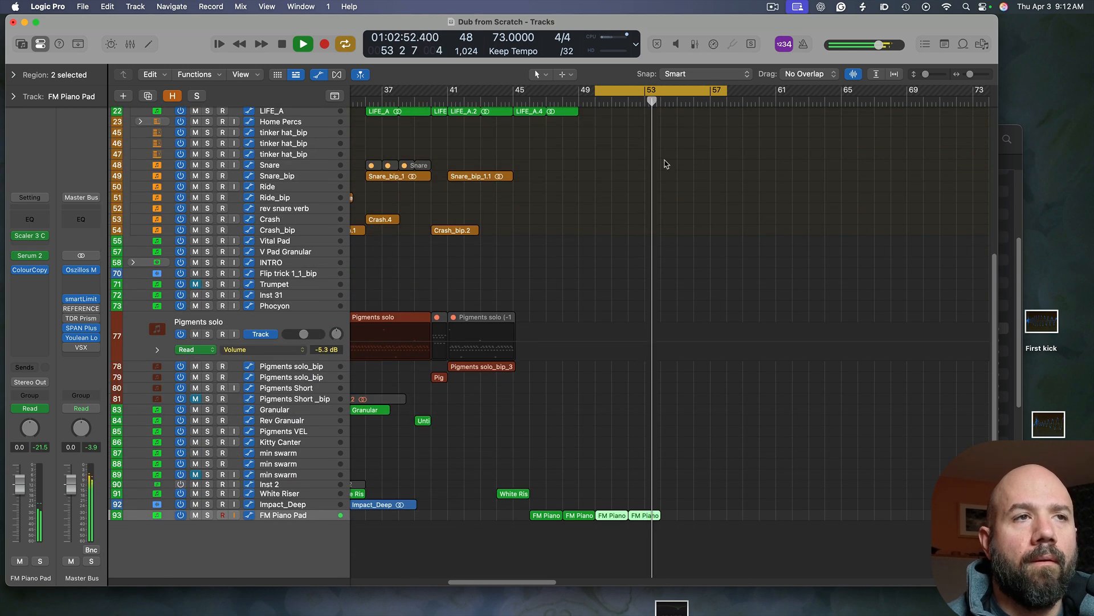
scroll(665, 164, "up", 5)
key("space")
Shorten the cycle so it ends at bar 53
left_click_drag(724, 90, 662, 90)
scroll(555, 275, "left", 10)
scroll(555, 275, "down", 5)
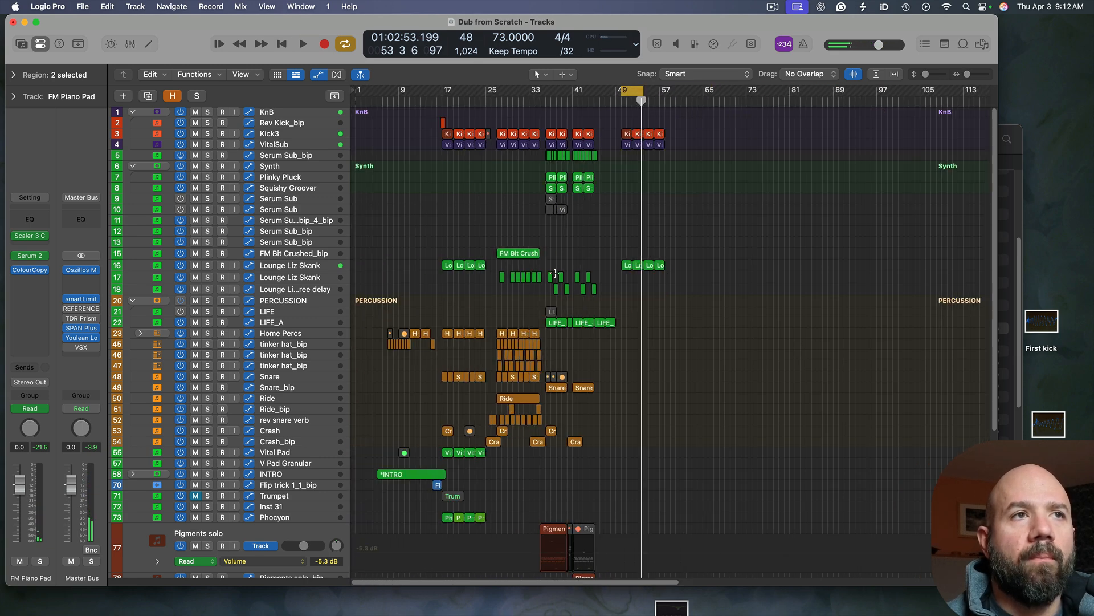
scroll(579, 336, "up", 5)
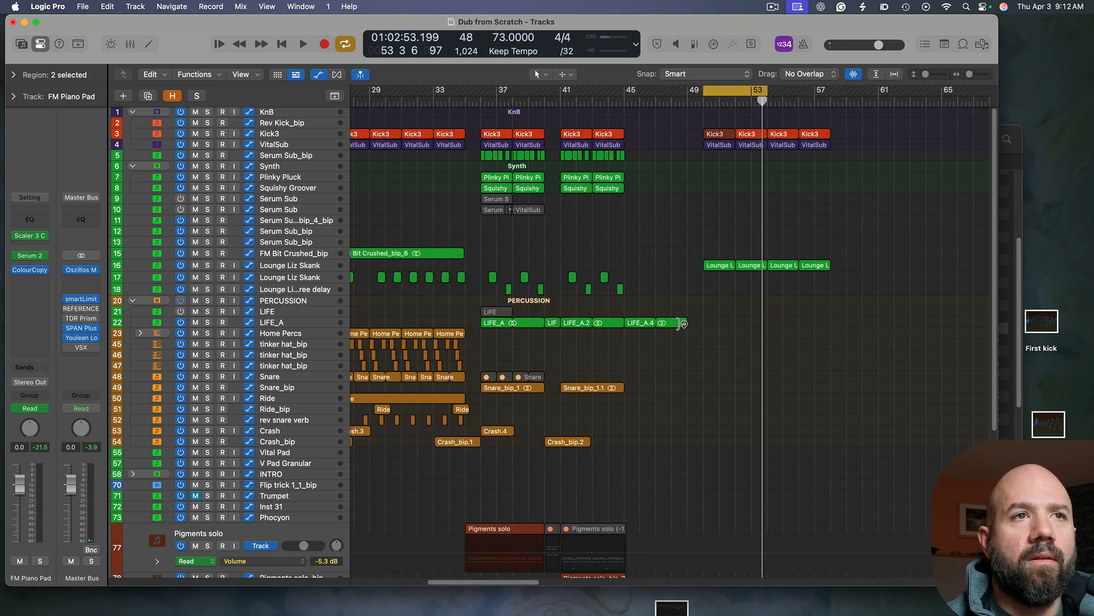
Loop the LIFE_A.4 region out to bar 57 and play it back
left_click_drag(680, 323, 826, 333)
key("space")
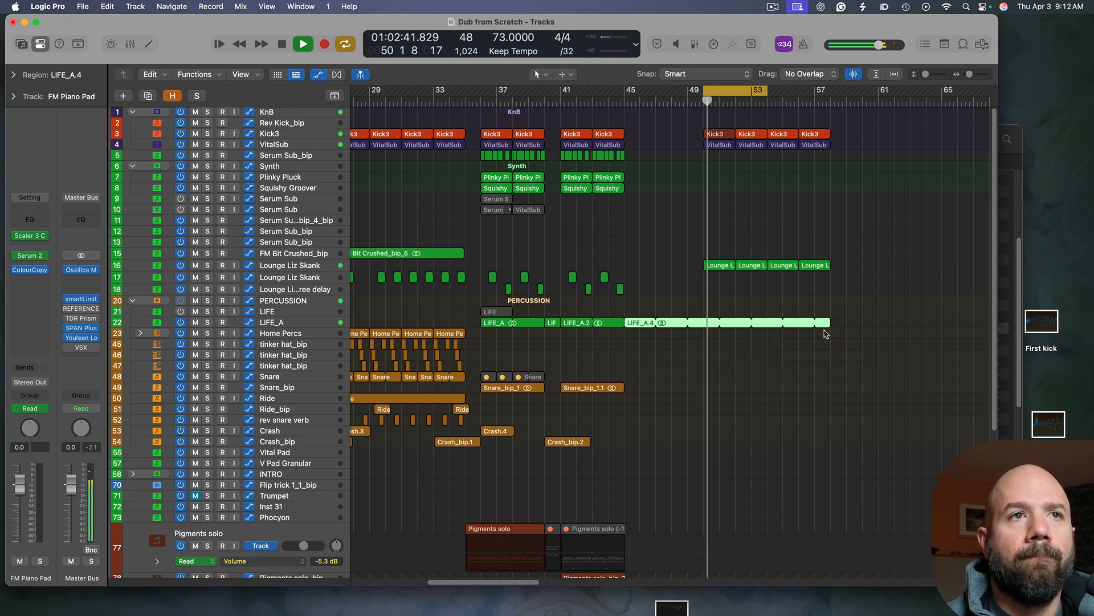
scroll(696, 389, "down", 5)
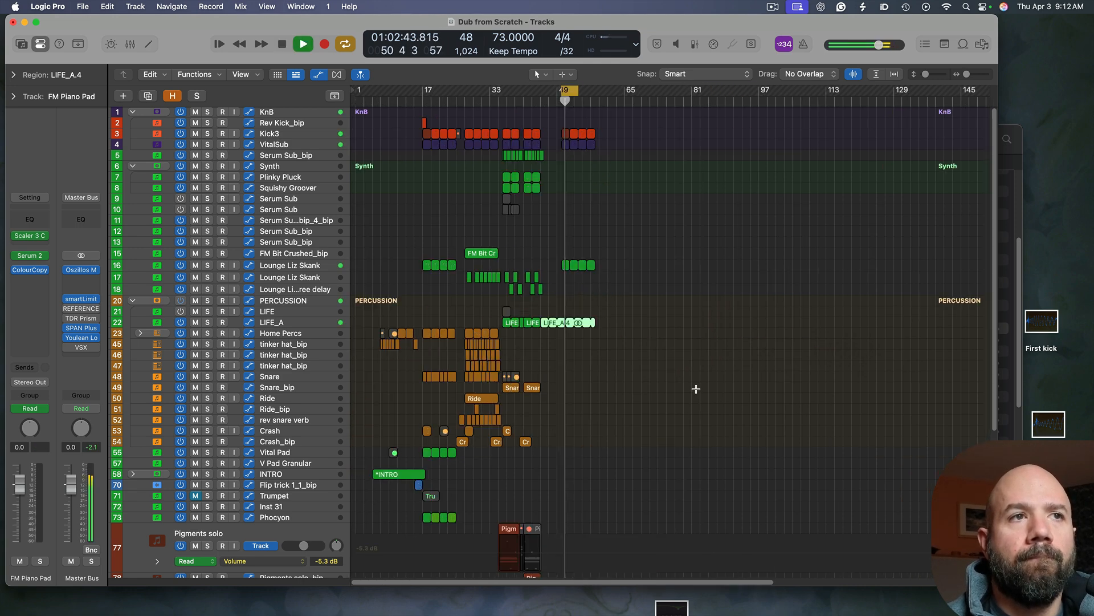
scroll(693, 383, "up", 3)
key("space")
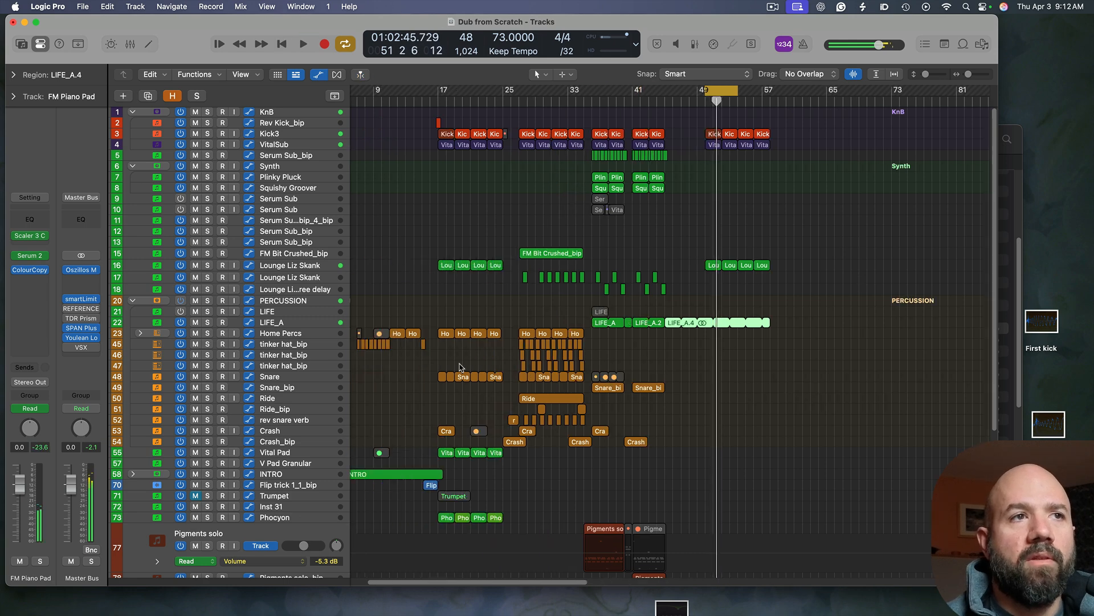
key("super+Down")
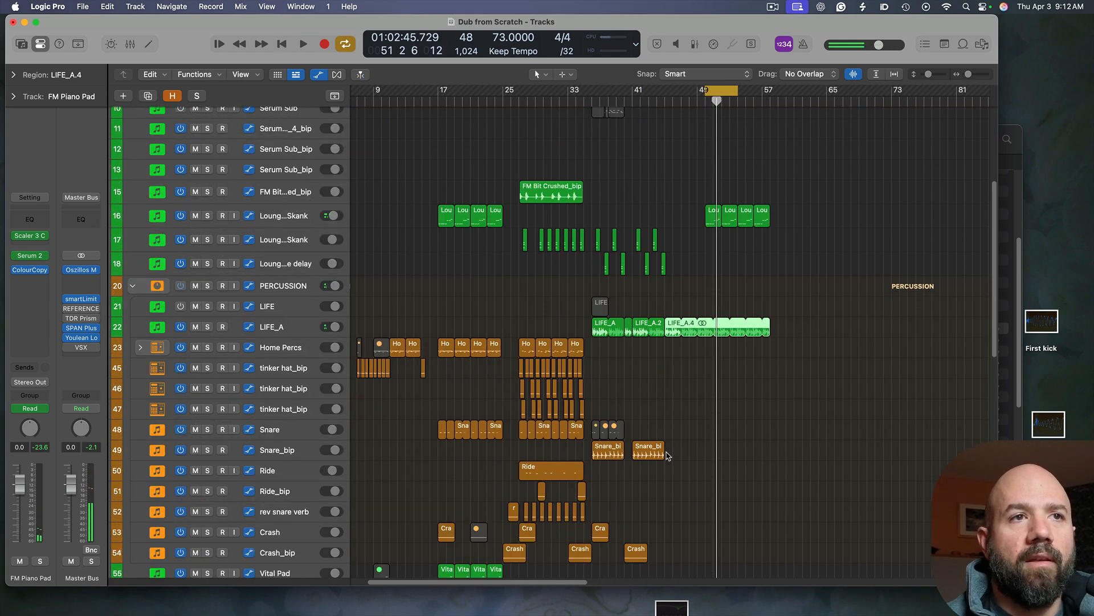
Copy the last Snare_bip region to start at bar 50 and play the section
left_click_drag(659, 453, 716, 451)
key("space")
key("super+Right")
key("super+Right")
key("super+Right")
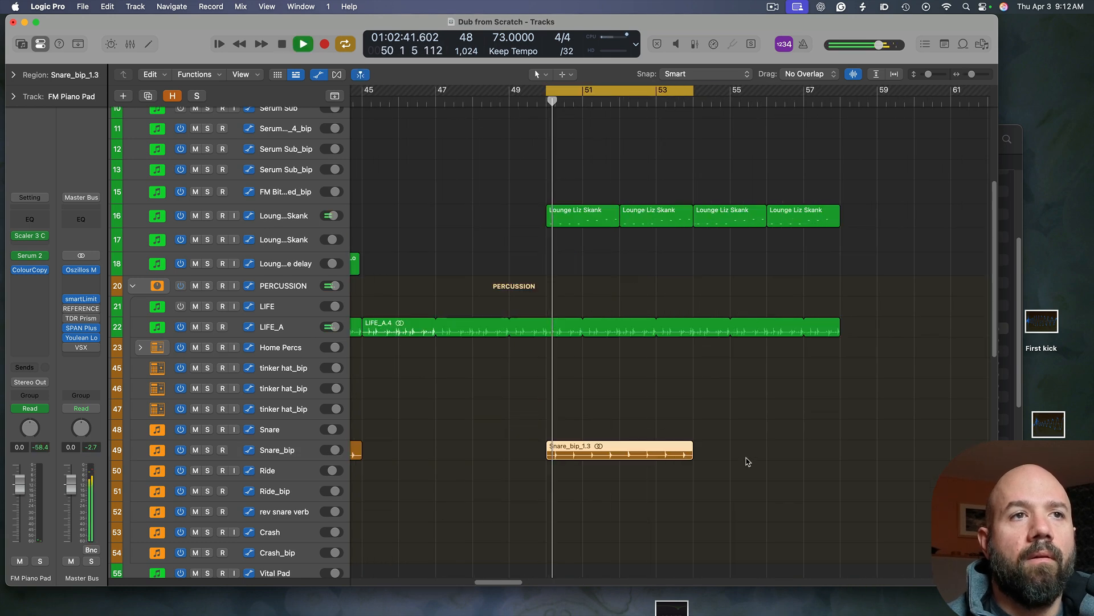
key("super+Left")
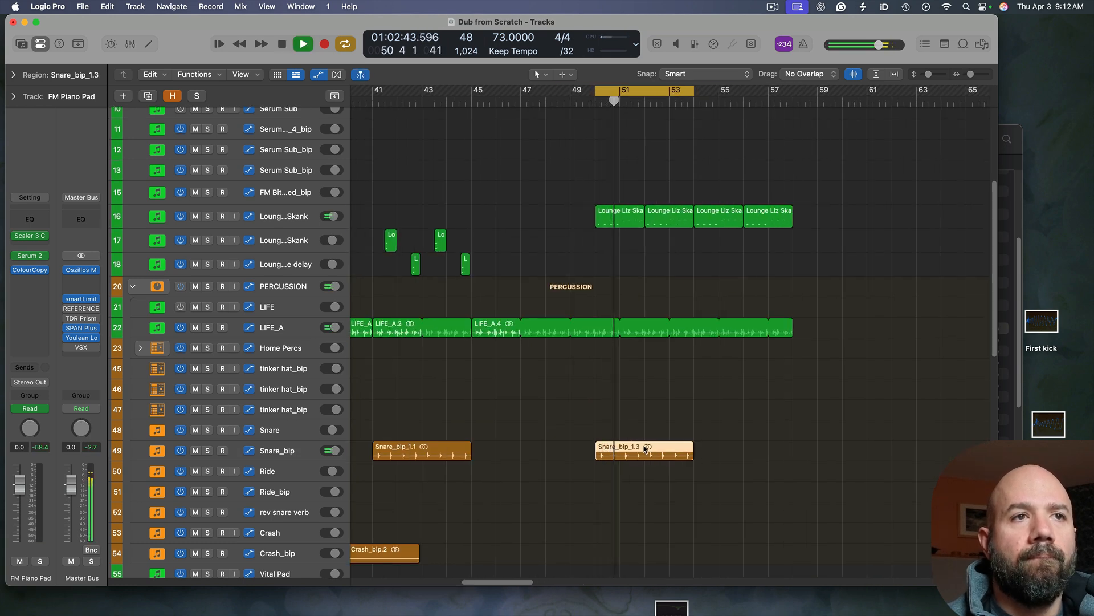
Copy the Snare_bip region again to start at bar 54
left_click_drag(637, 450, 735, 450)
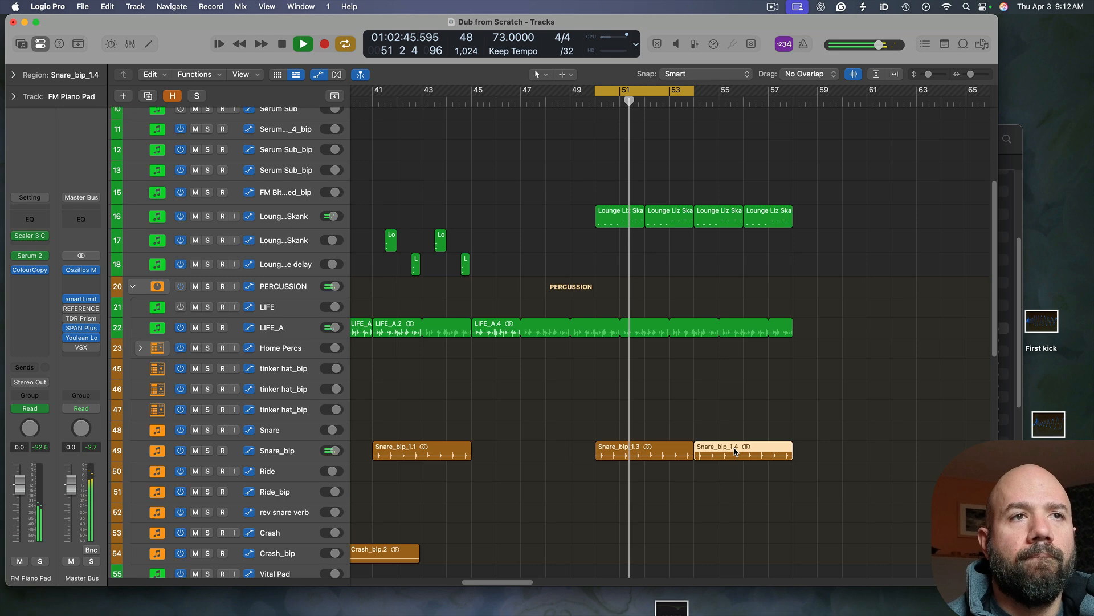
key("super+Up")
key("super+Left")
key("super+Left")
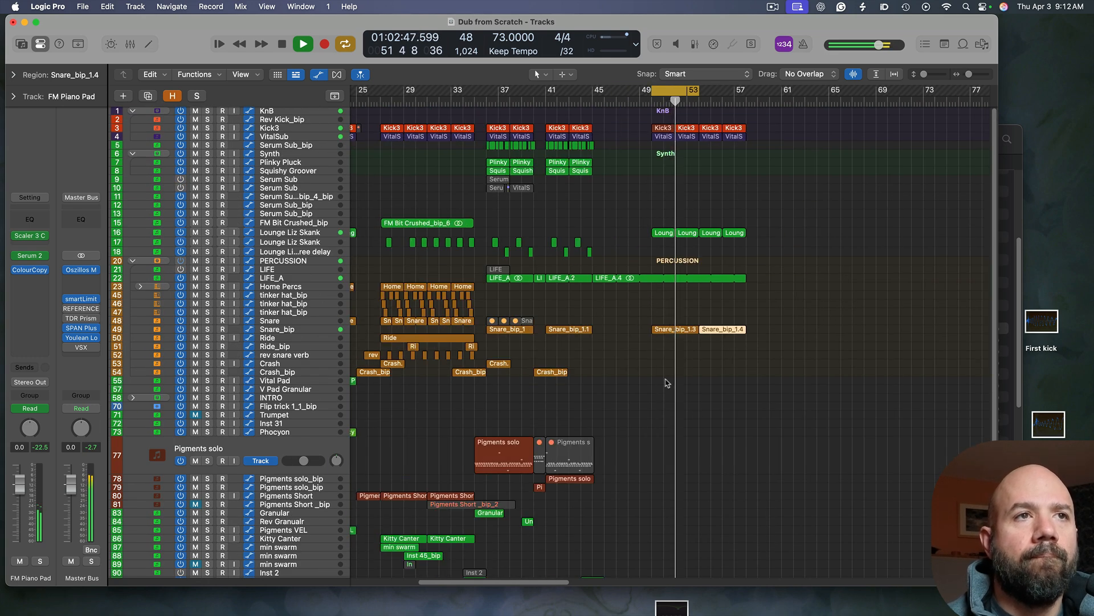
Show the Snare_bip track's volume automation and add points dipping it to -2.2 dB around bar 48
left_click(320, 331)
key("super+Down")
key("super+Down")
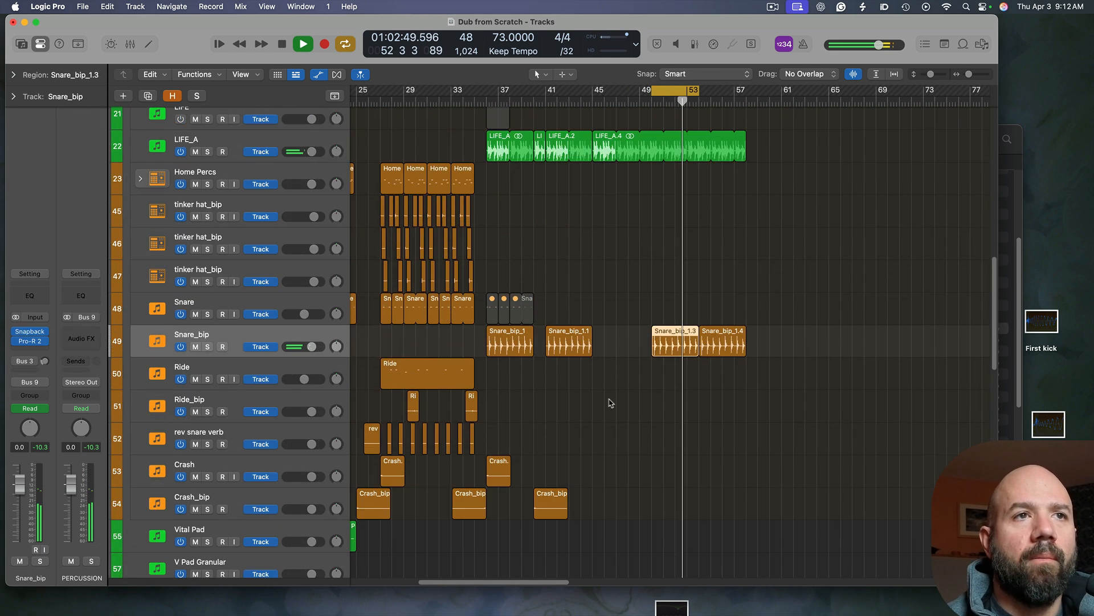
key("a")
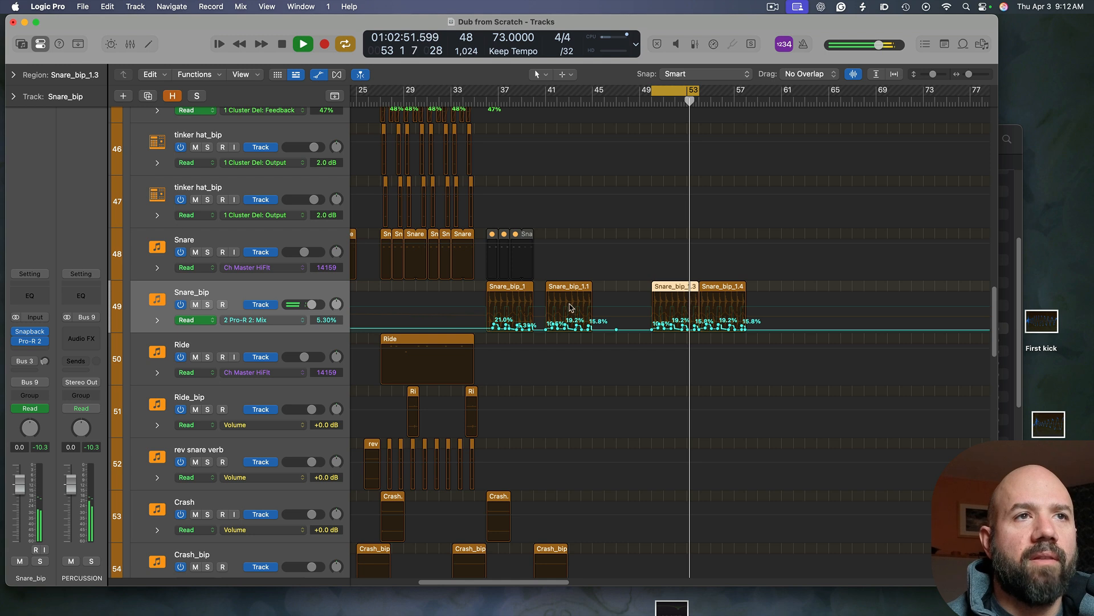
left_click(261, 321)
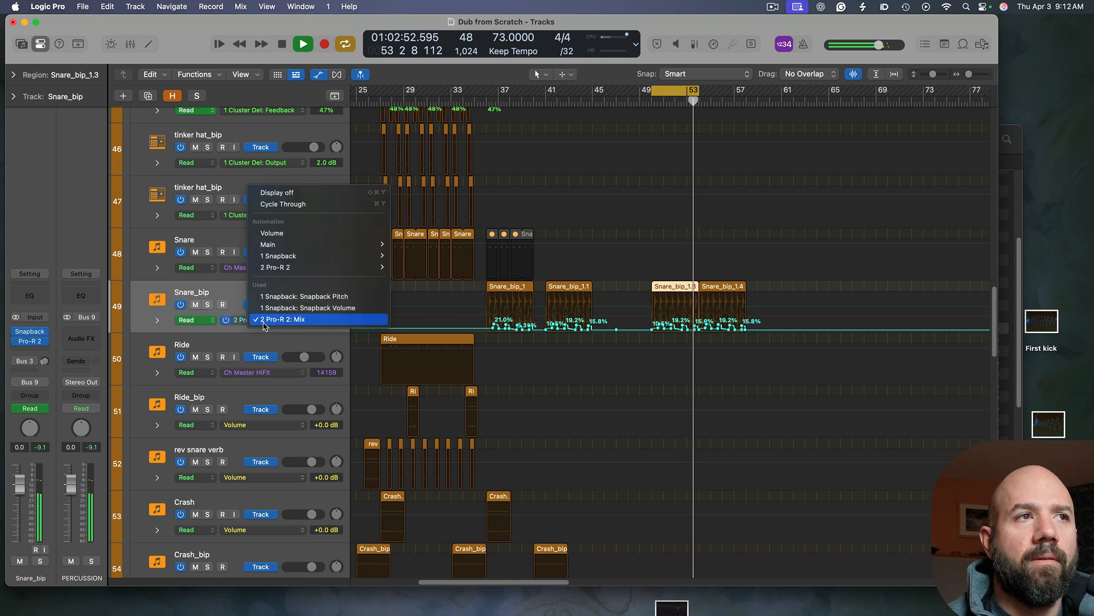
left_click(304, 233)
key("space")
left_click(590, 311)
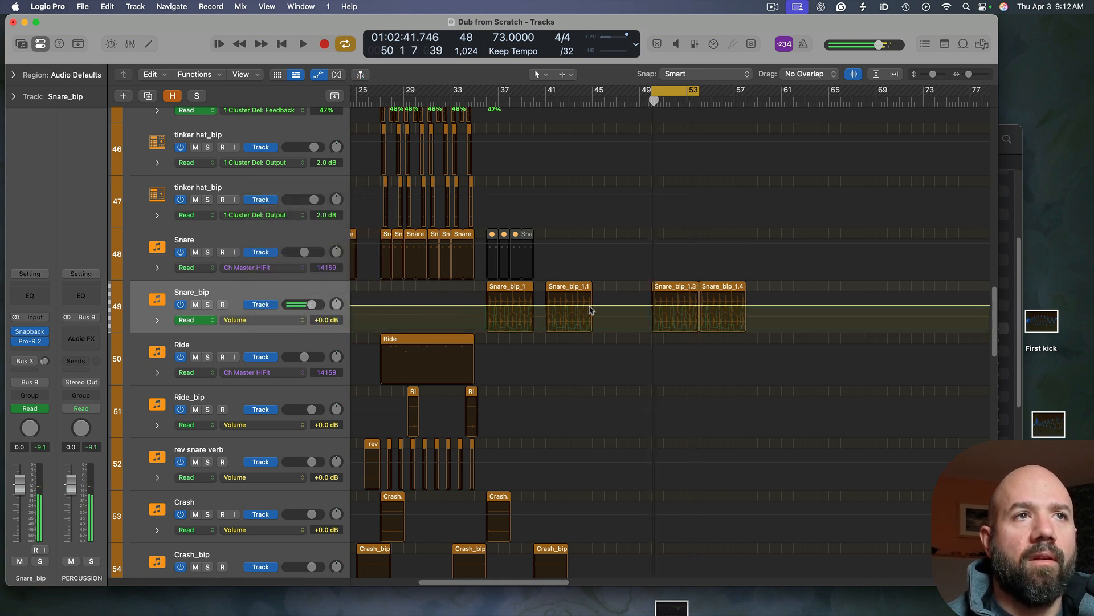
left_click_drag(634, 307, 633, 308)
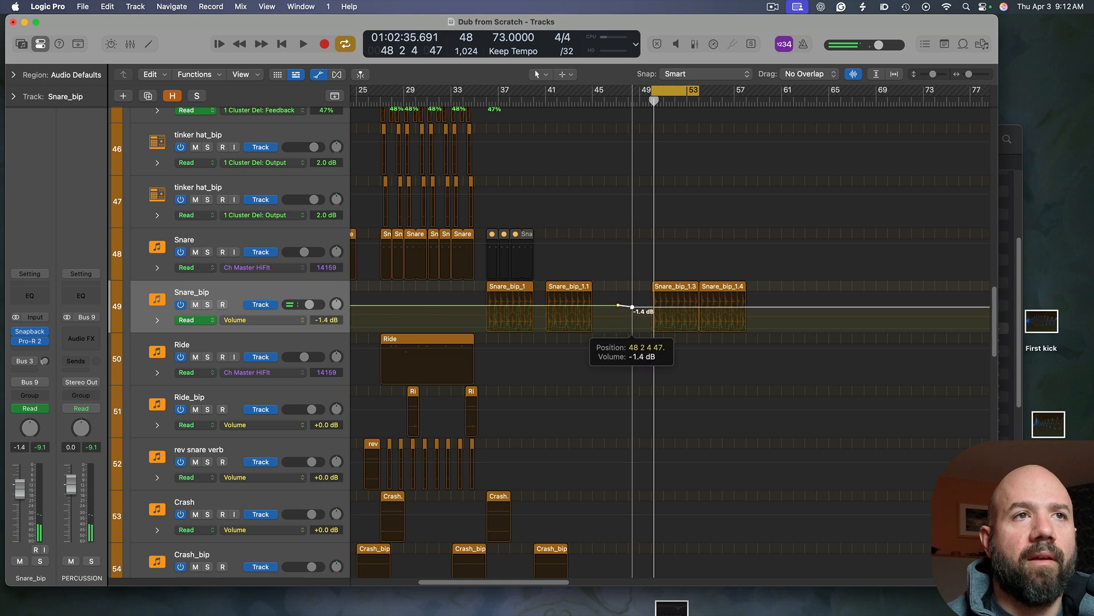
key("space")
Scroll through the arrangement around the new section while it plays
scroll(657, 336, "up", 5)
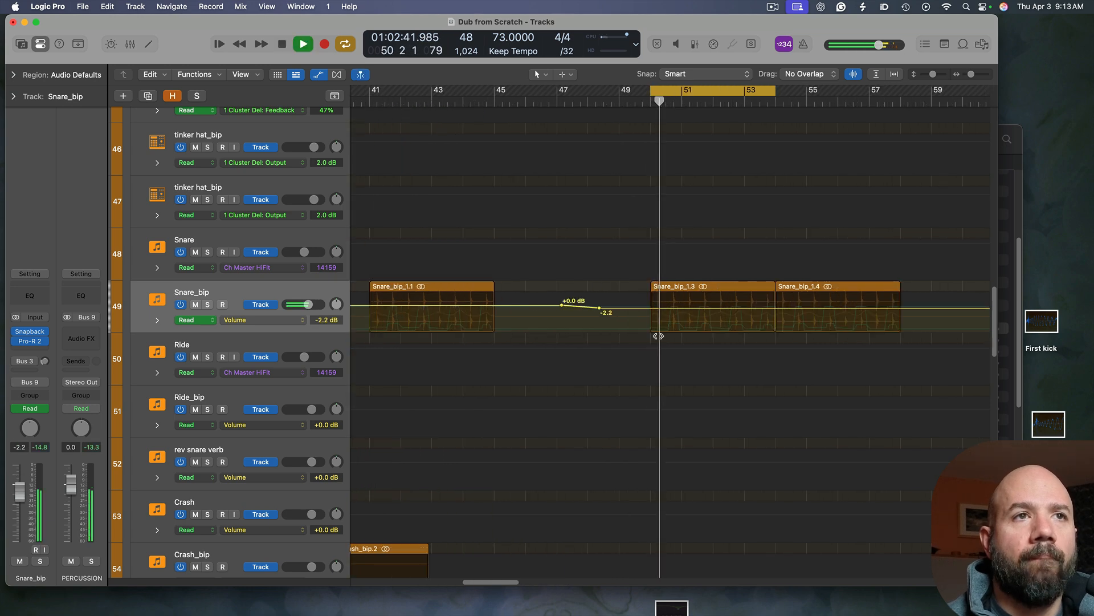
scroll(657, 336, "down", 1)
scroll(659, 335, "down", 8)
scroll(660, 334, "down", 5)
scroll(562, 317, "up", 3)
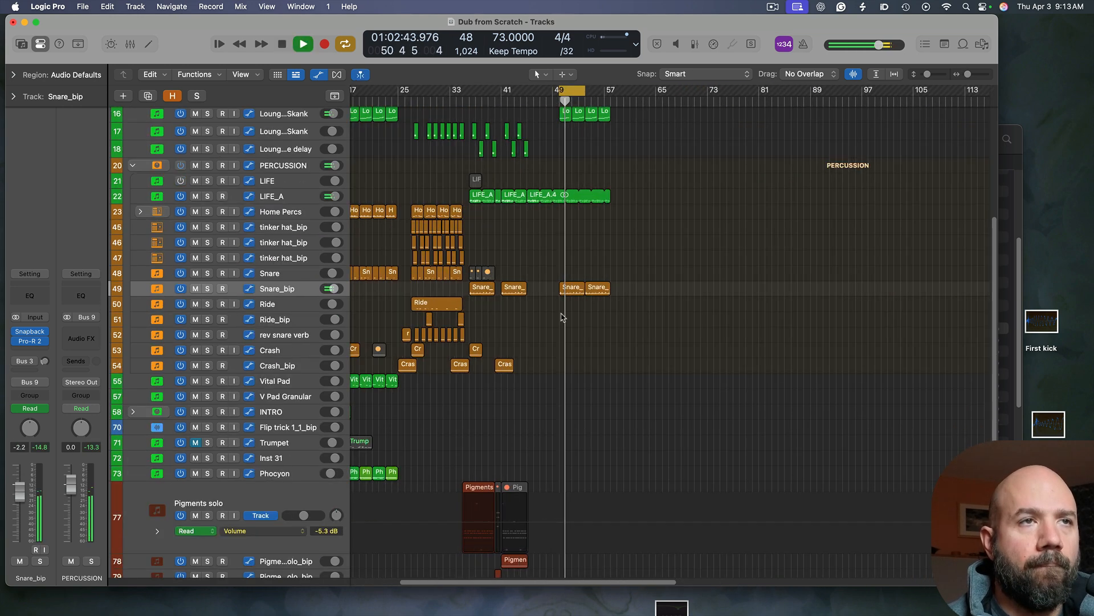
scroll(586, 290, "down", 4)
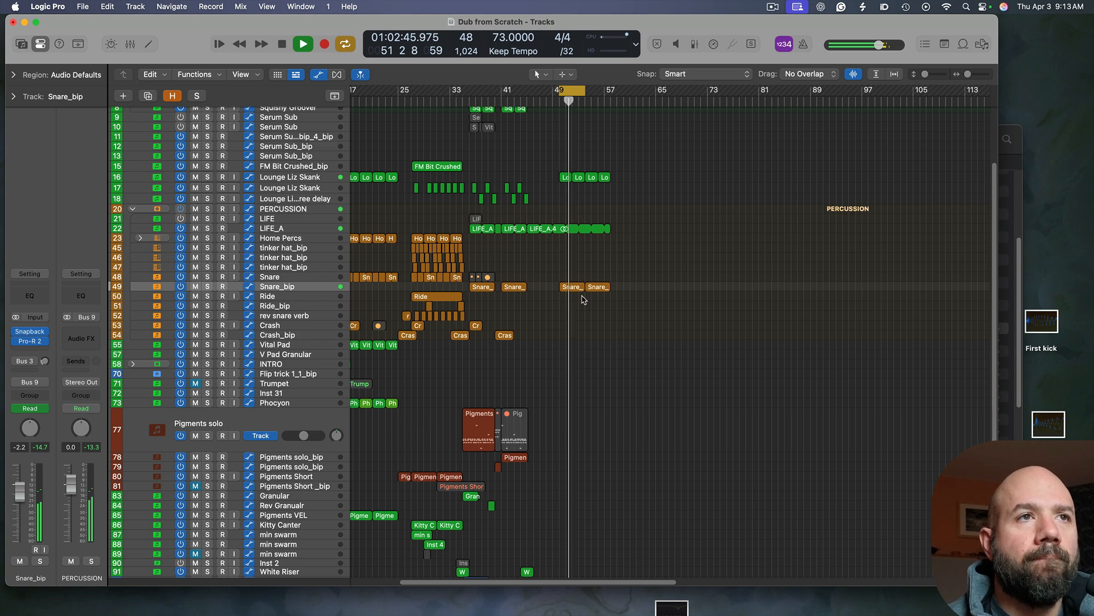
scroll(583, 299, "down", 3)
scroll(583, 300, "up", 3)
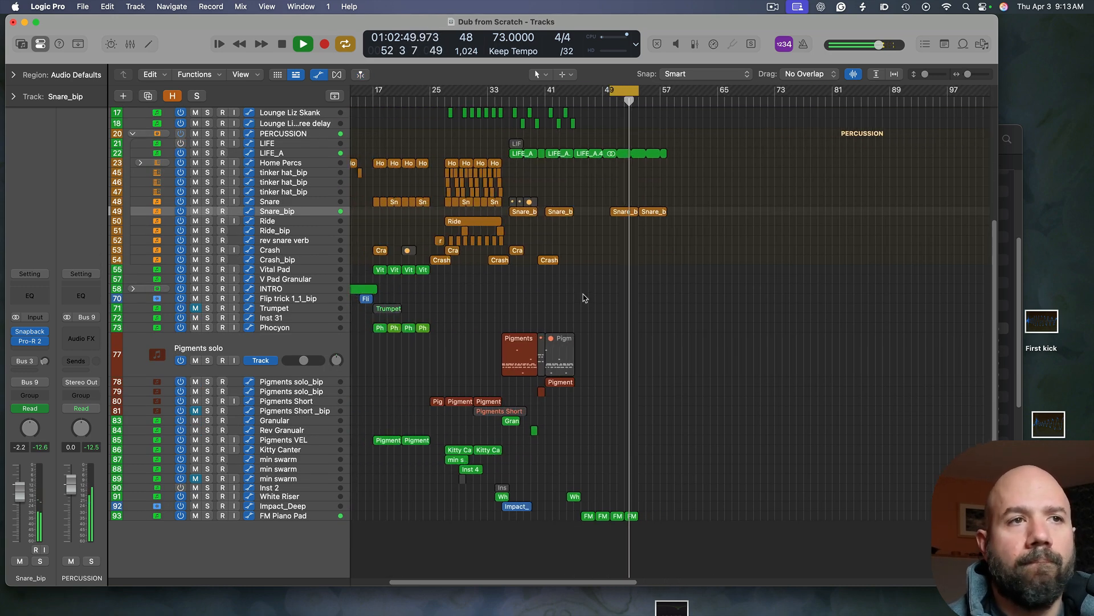
scroll(647, 313, "up", 5)
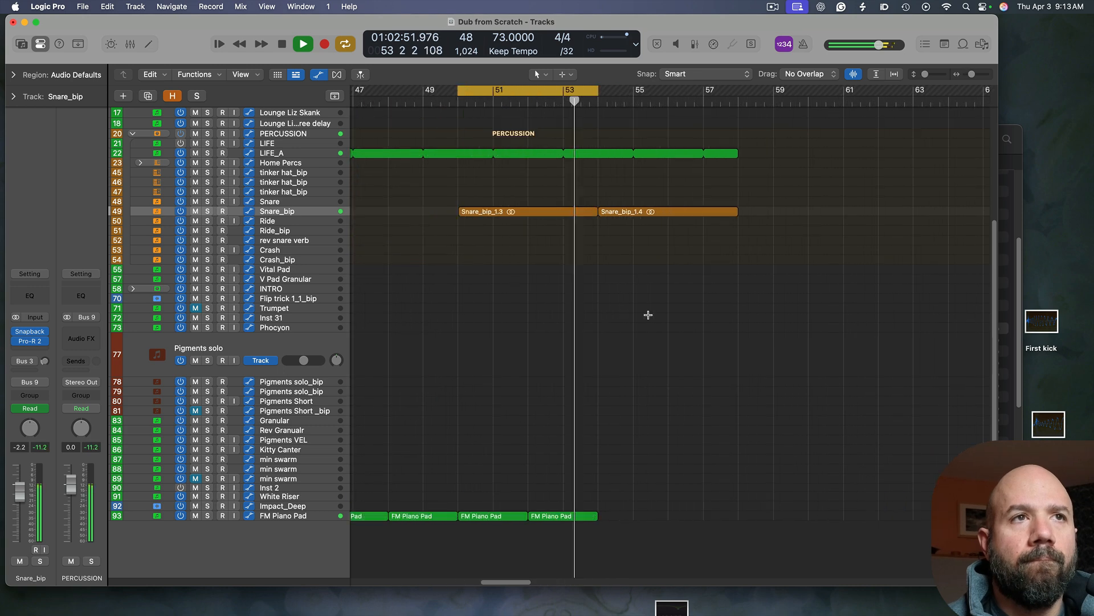
Play back the arrangement from around bar 46 into the new section
key("space")
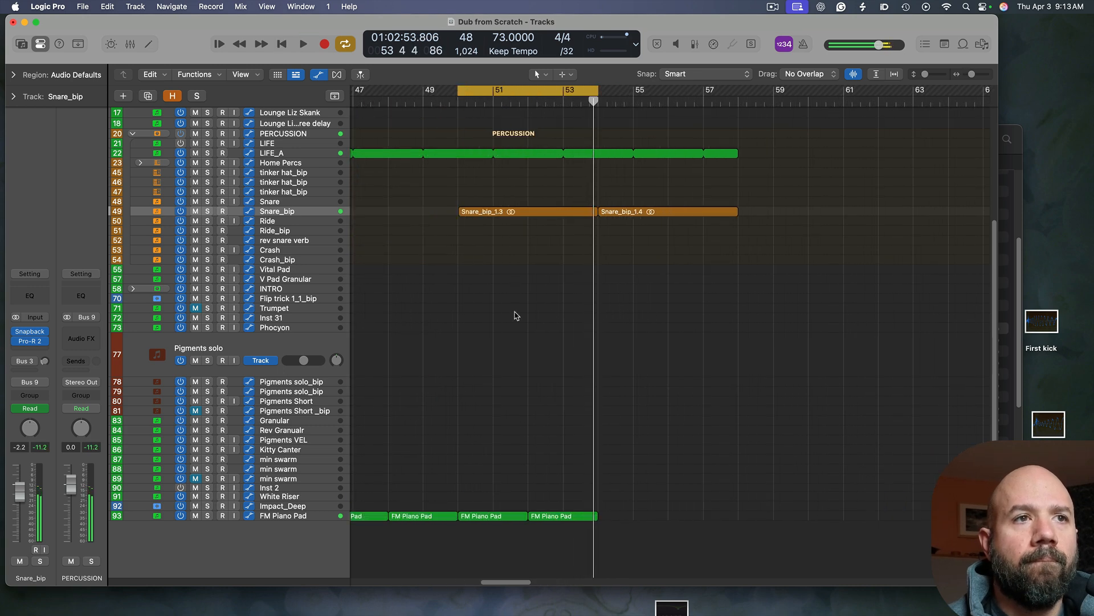
scroll(516, 313, "down", 3)
scroll(621, 326, "up", 3)
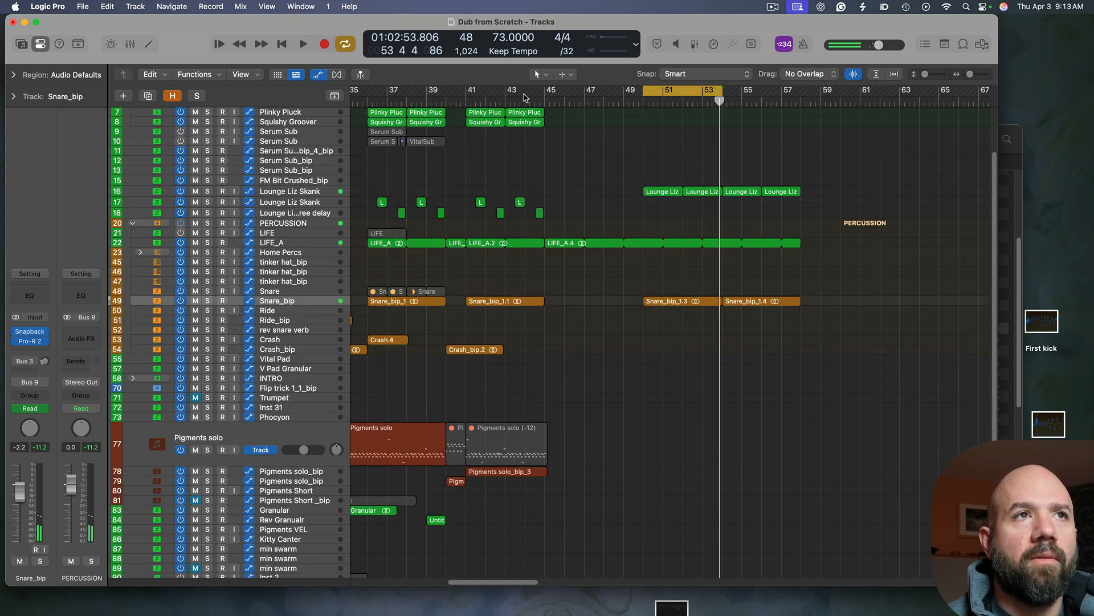
scroll(570, 484, "down", 3)
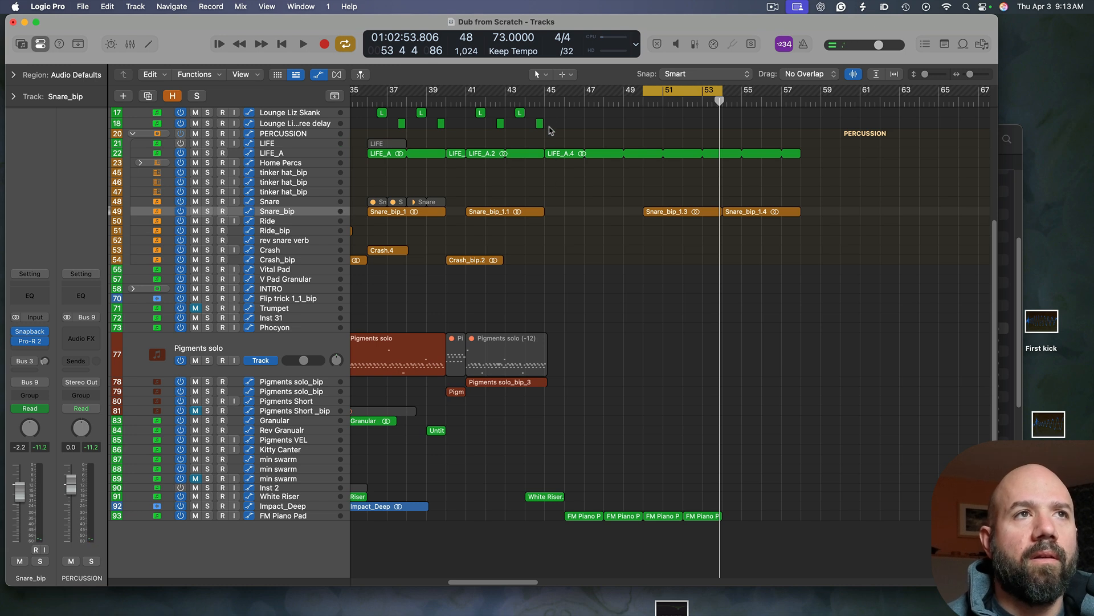
left_click(524, 103)
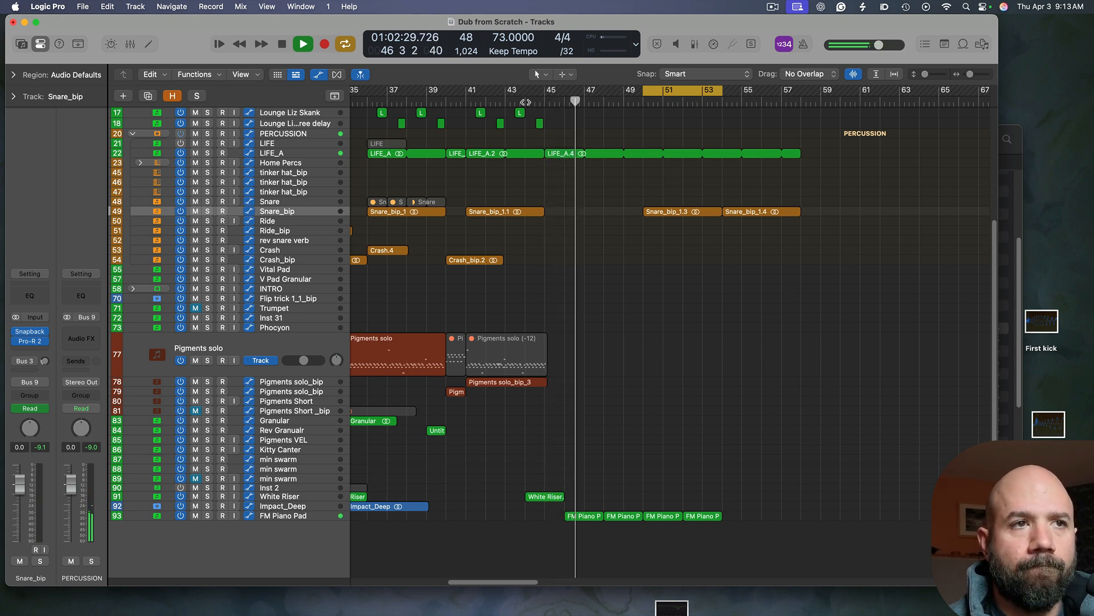
key("space")
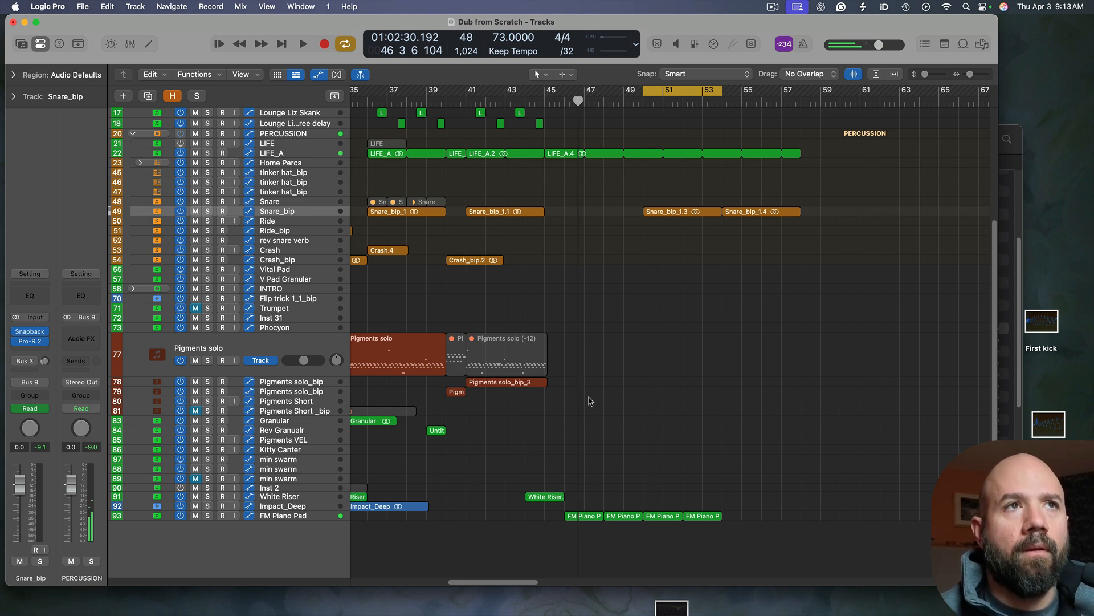
key("super+Left")
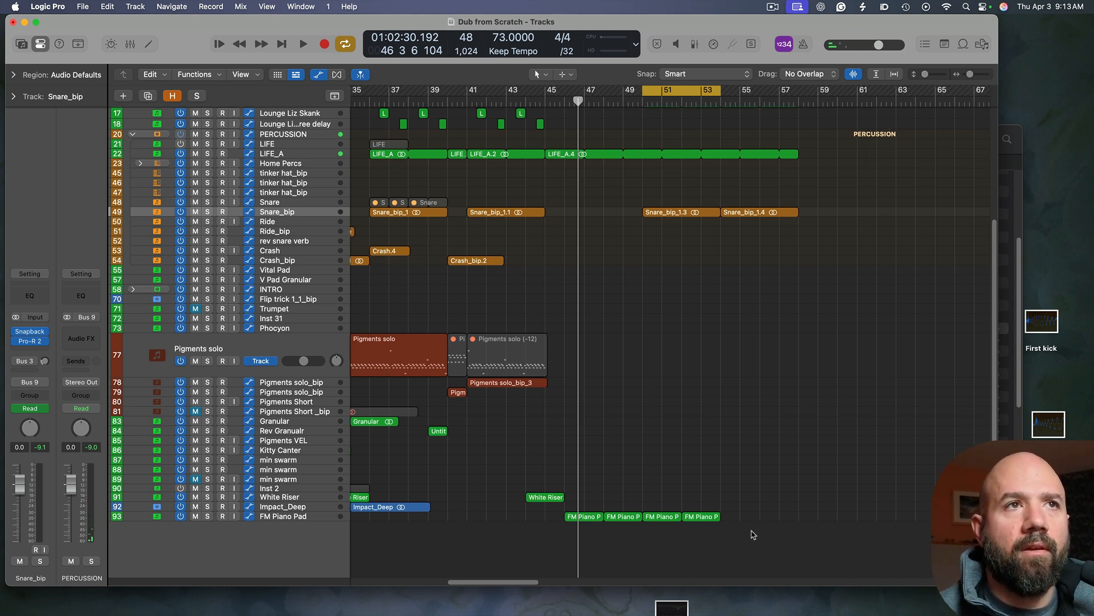
key("super+Right")
key("super+Right")
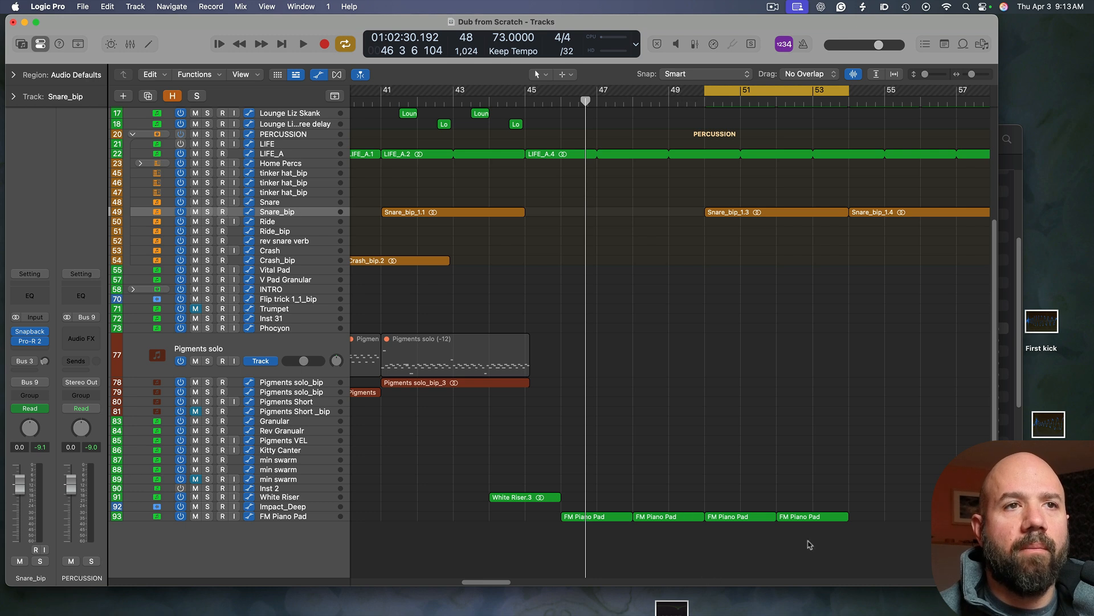
Move the four FM Piano Pad regions one bar earlier to start at bar 45, and play from bar 44
left_click_drag(810, 544, 556, 522)
left_click(505, 101)
key("space")
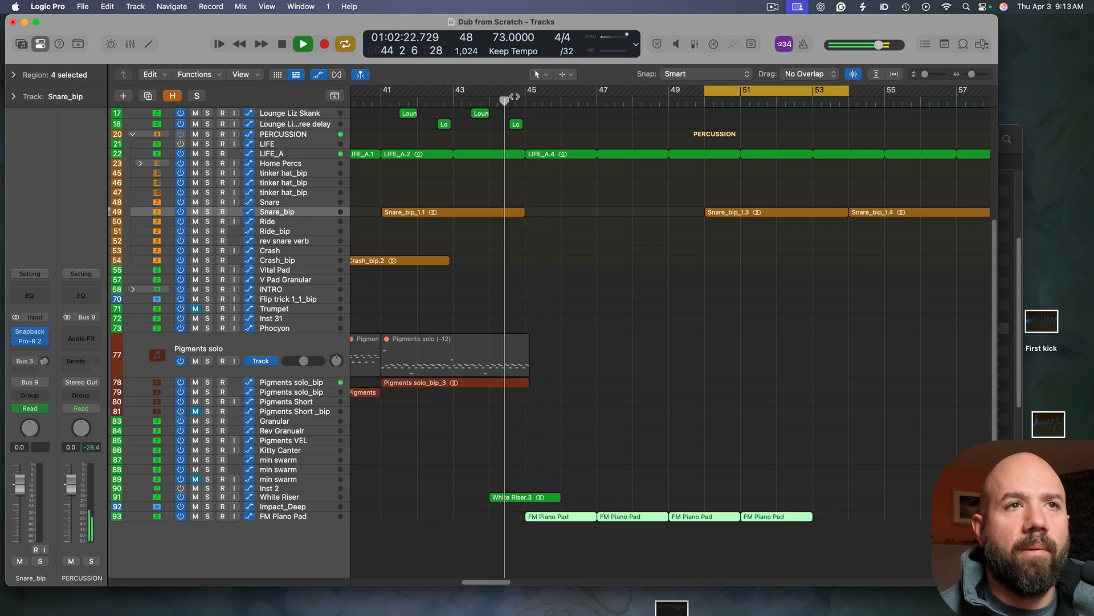
Move the Kick3, VitalSub and Lounge Liz Skank regions and the cycle range one bar earlier, to start at bar 49
scroll(772, 265, "down", 5)
scroll(772, 264, "up", 5)
scroll(831, 299, "up", 5)
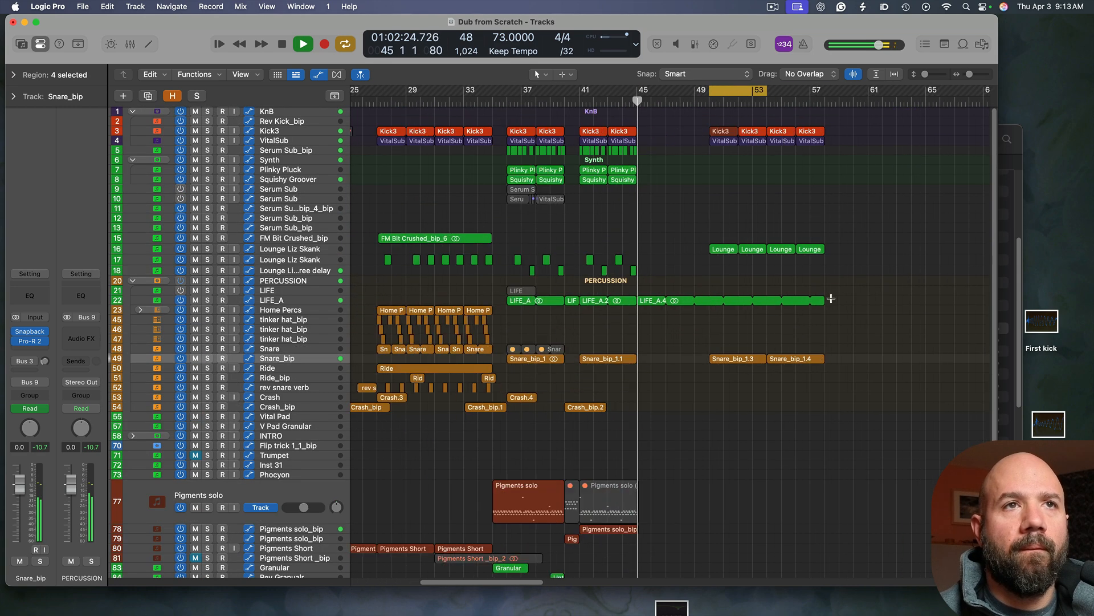
scroll(752, 180, "up", 2)
scroll(751, 179, "up", 2)
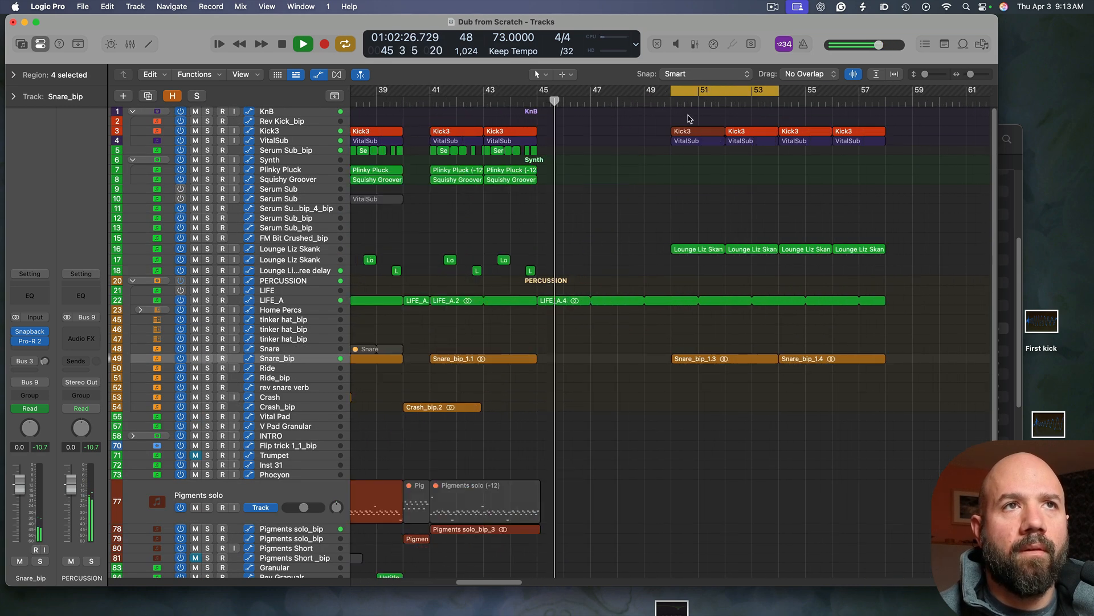
key("space")
left_click_drag(687, 113, 902, 172)
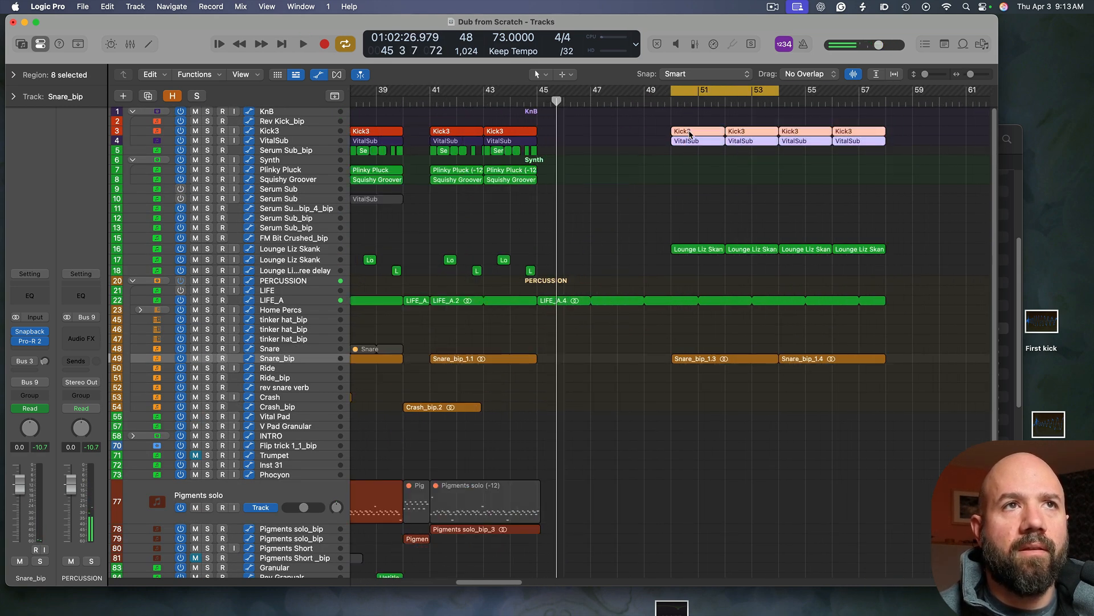
left_click(675, 191)
left_click_drag(660, 118, 915, 266)
left_click_drag(687, 136, 660, 134)
left_click_drag(697, 90, 670, 91)
scroll(700, 216, "down", 5)
Move the two Snare_bip regions one bar earlier so they start at bar 49
left_click_drag(691, 238, 851, 205)
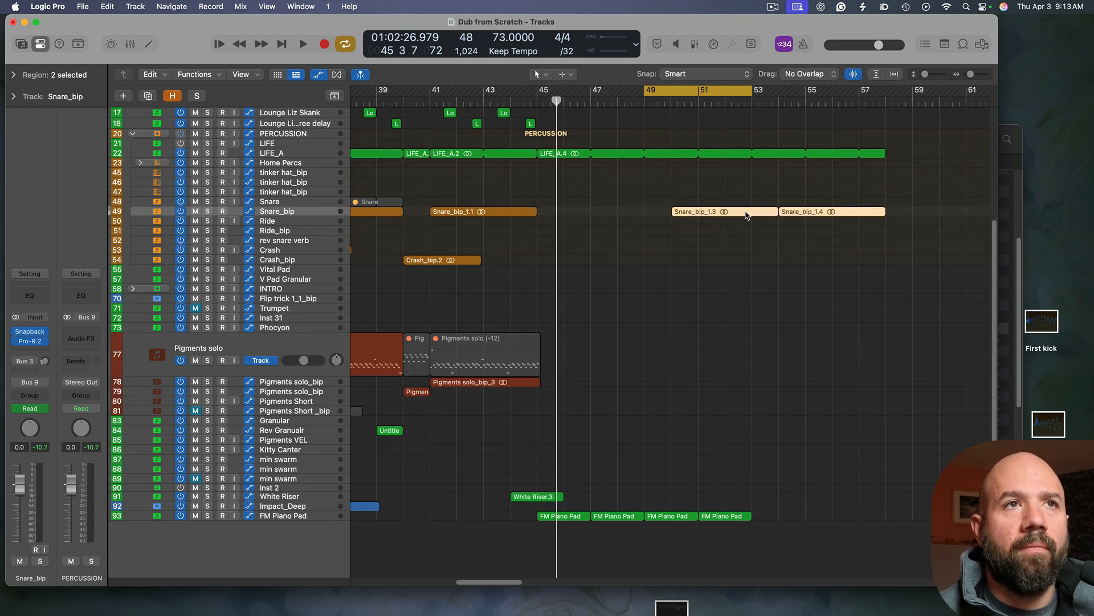
left_click_drag(745, 215, 717, 215)
scroll(581, 204, "up", 5)
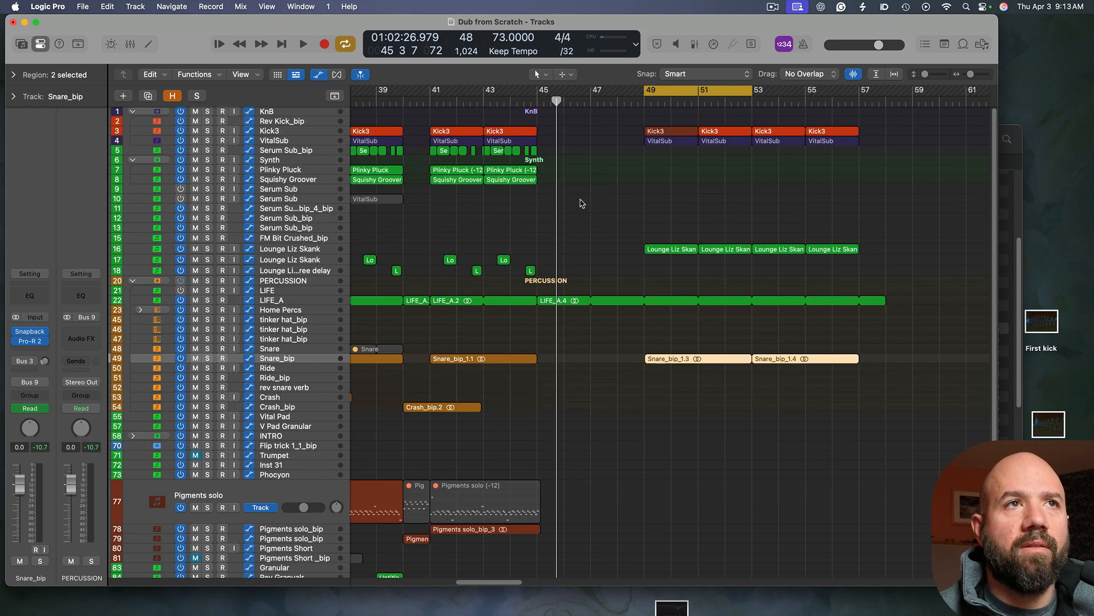
left_click(581, 200, "ctrl+alt")
Play back the rearranged section from around bar 40
scroll(767, 266, "down", 5)
scroll(787, 280, "down", 3)
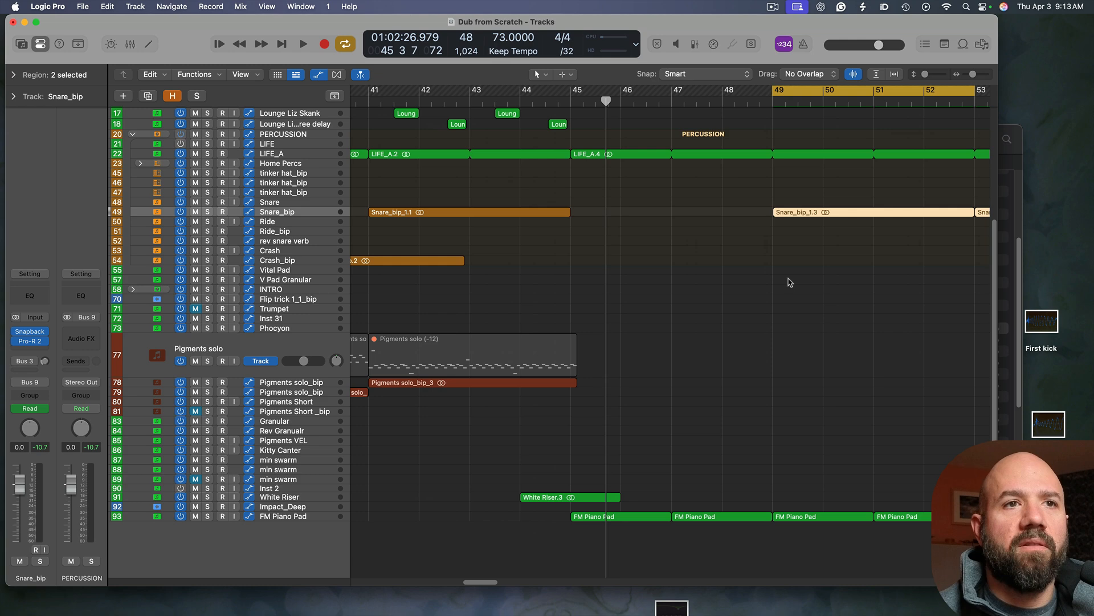
scroll(831, 383, "right", 5)
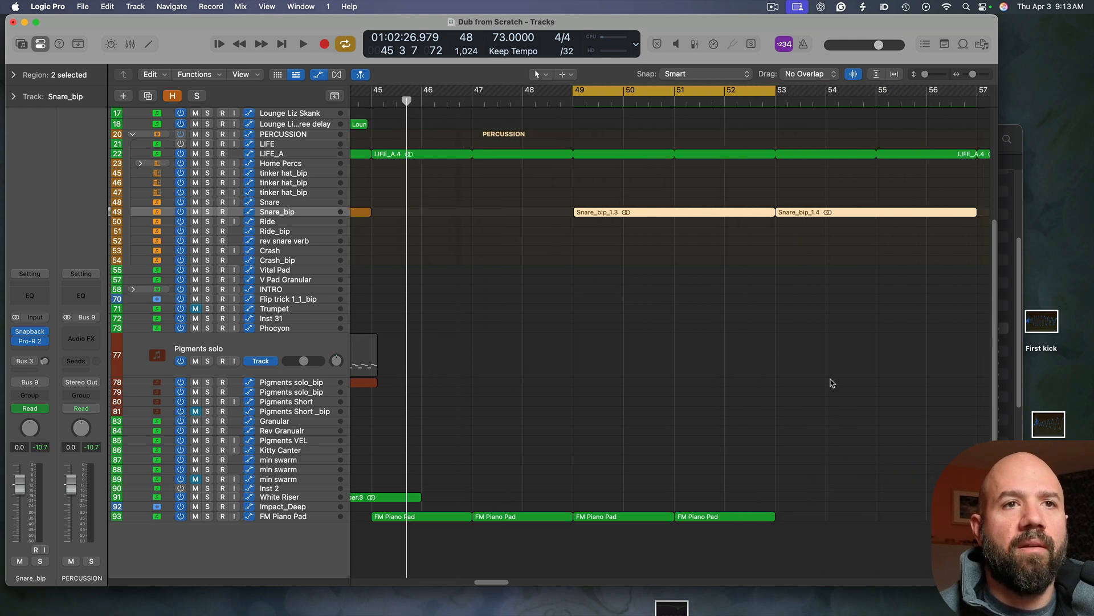
left_click(669, 340, "ctrl+alt")
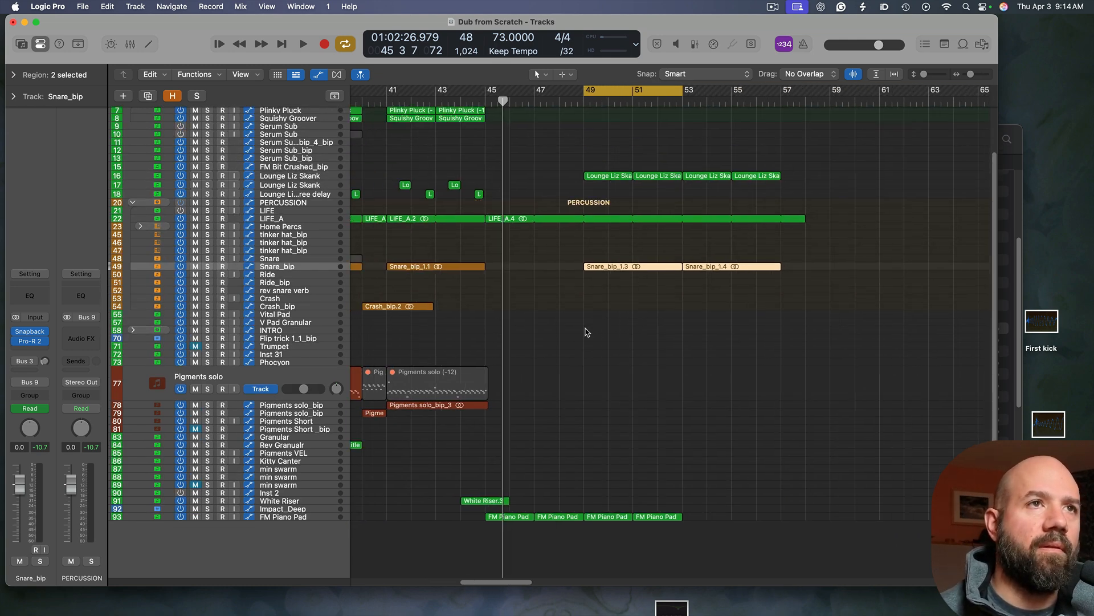
scroll(587, 319, "up", 2)
key("space")
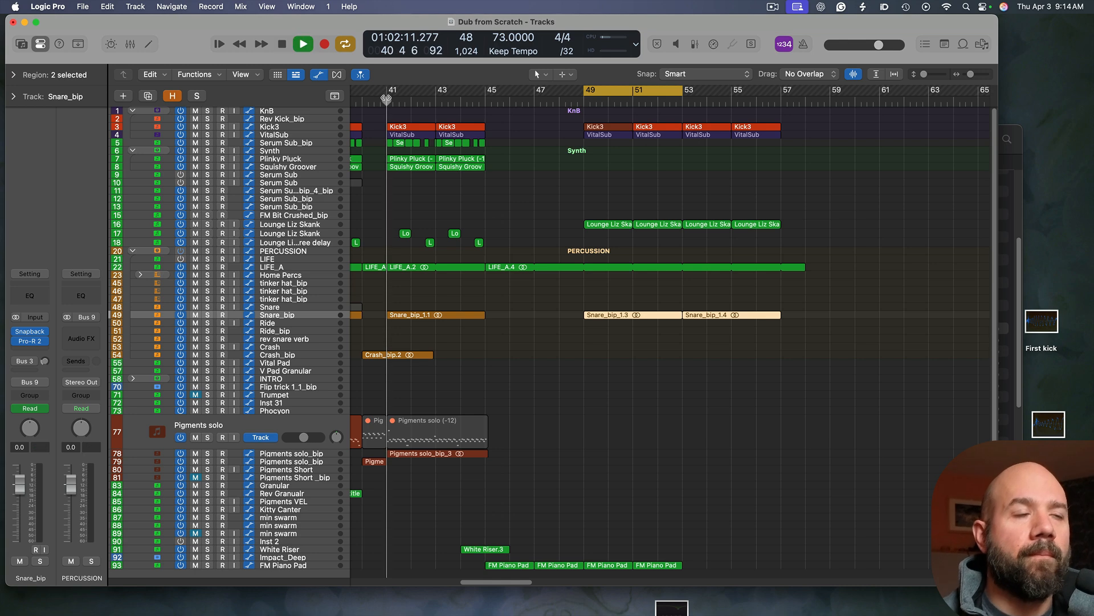
scroll(524, 286, "down", 2)
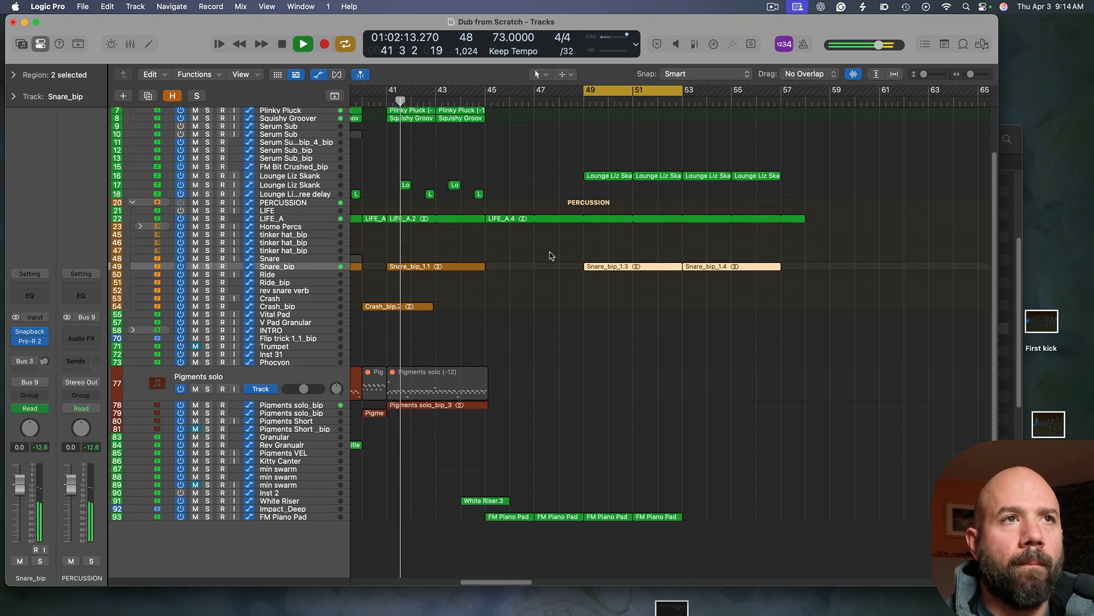
scroll(558, 251, "up", 2)
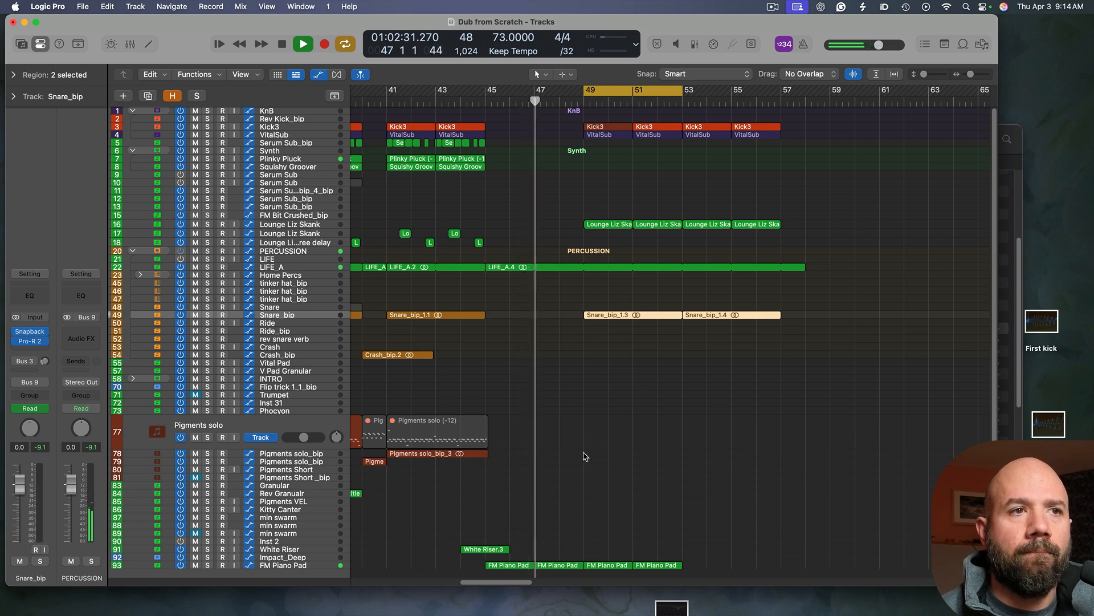
scroll(547, 502, "down", 3)
key("space")
Open the first FM Piano Pad region in the piano roll and mute its highest, last note
double_click(522, 518)
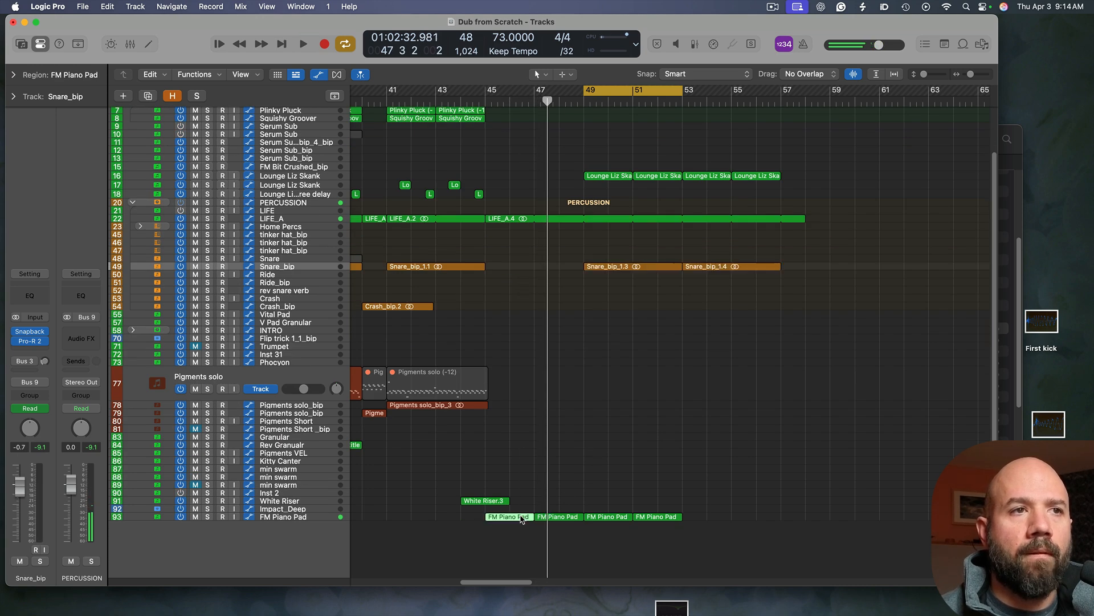
left_click(495, 350)
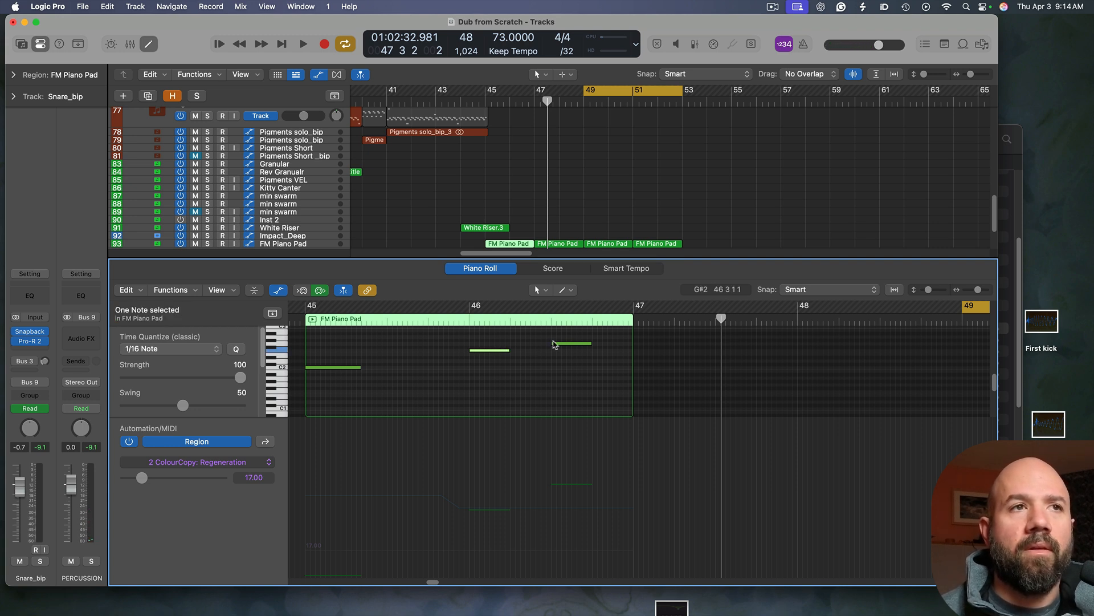
left_click(565, 344)
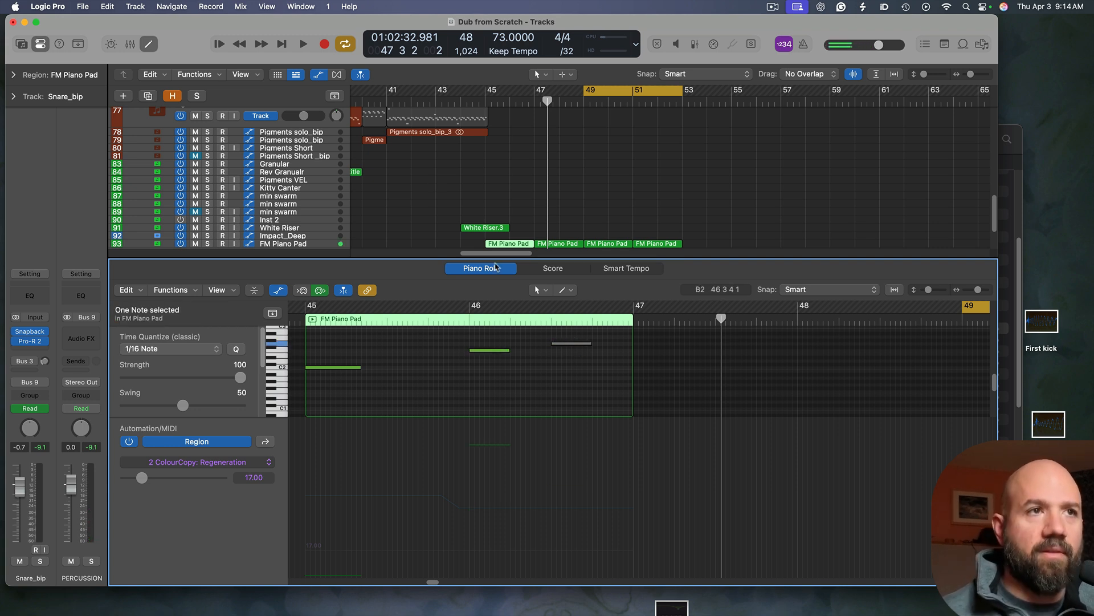
Turn off the cycle range and play the FM Piano Pad passage from bar 45
left_click(523, 244)
left_click(638, 91)
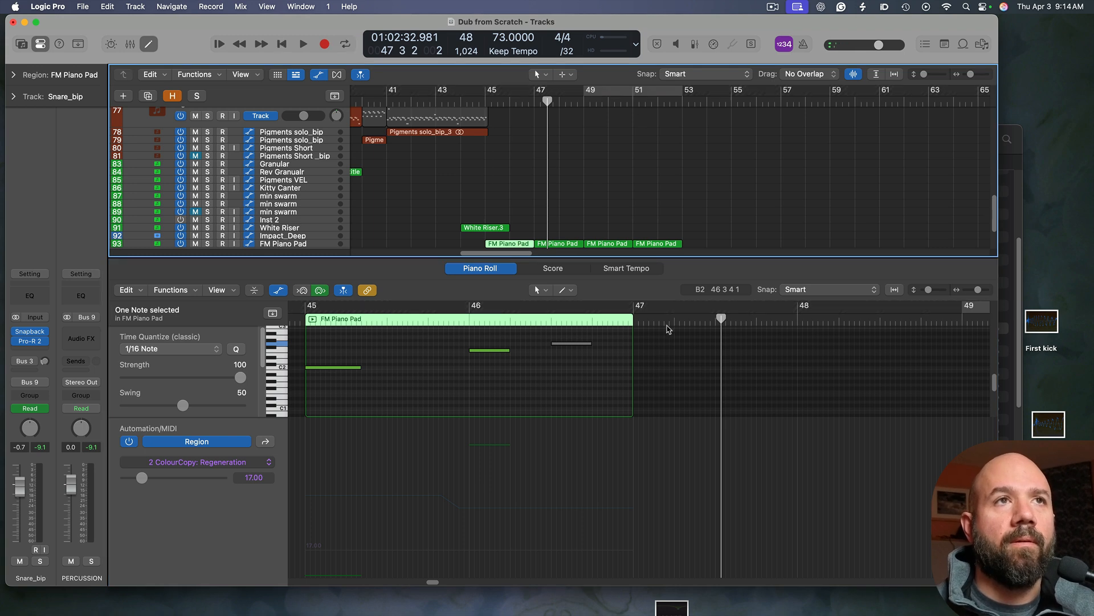
key("space")
scroll(728, 382, "down", 5)
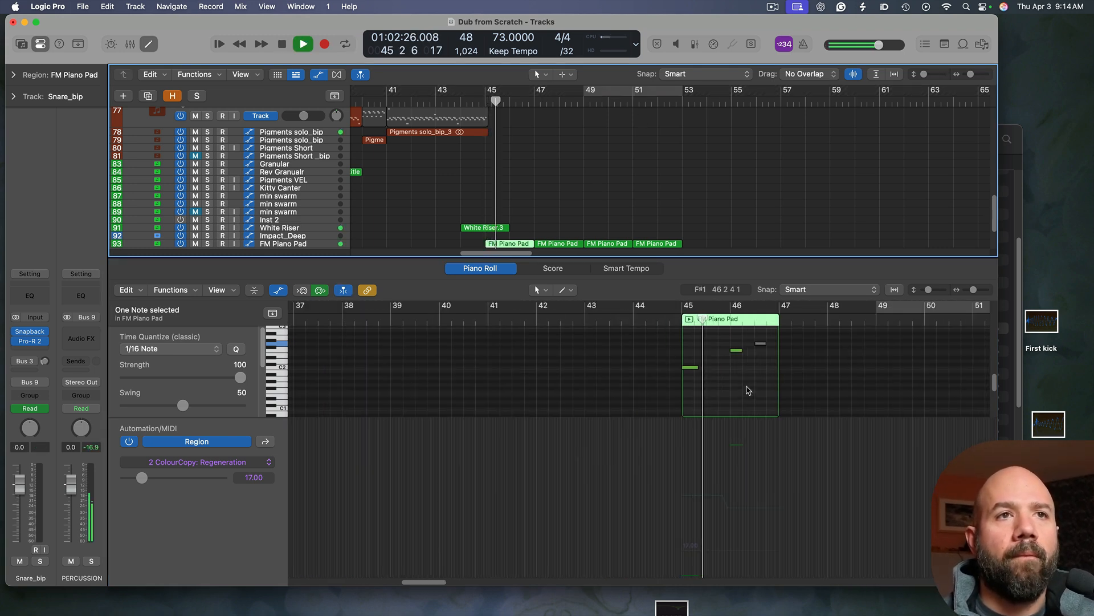
scroll(749, 390, "up", 5)
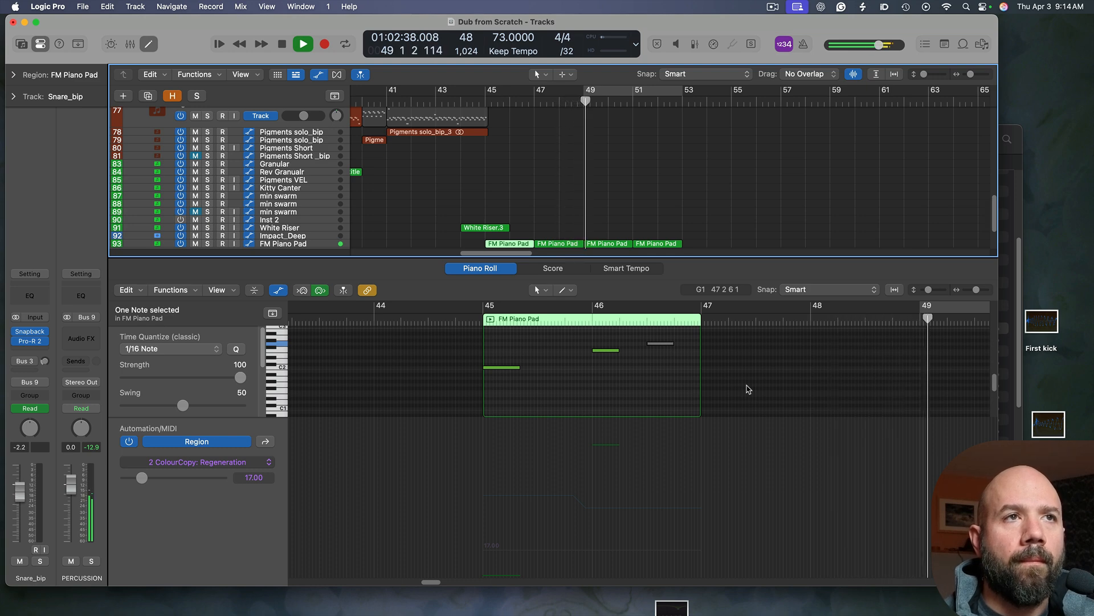
Open the FM Piano Pad track's Scaler 3 Control plug-in and copy its settings
key("e")
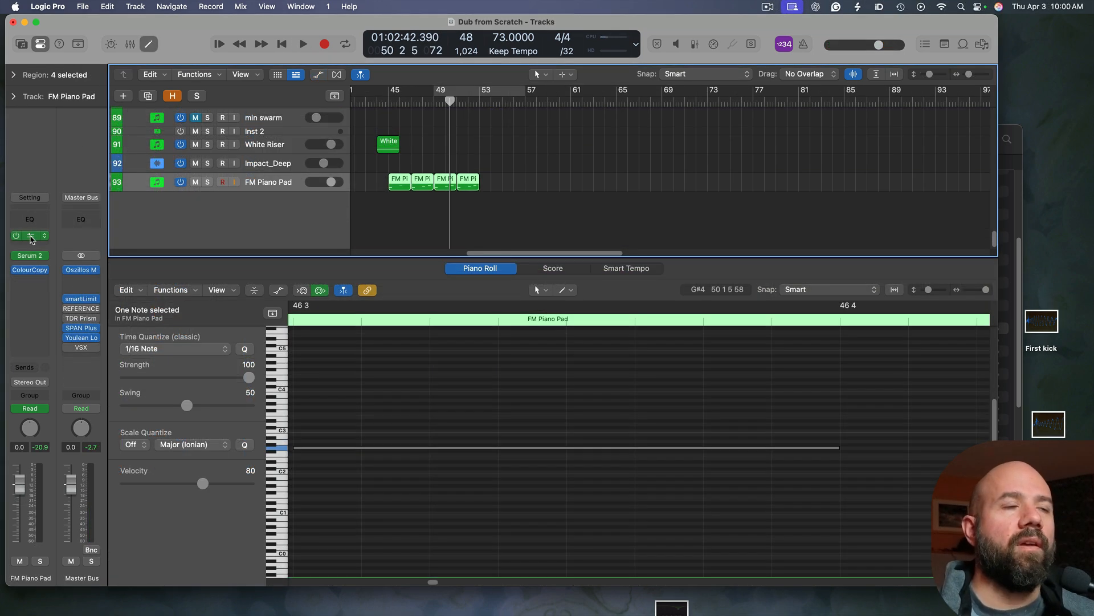
left_click(31, 236)
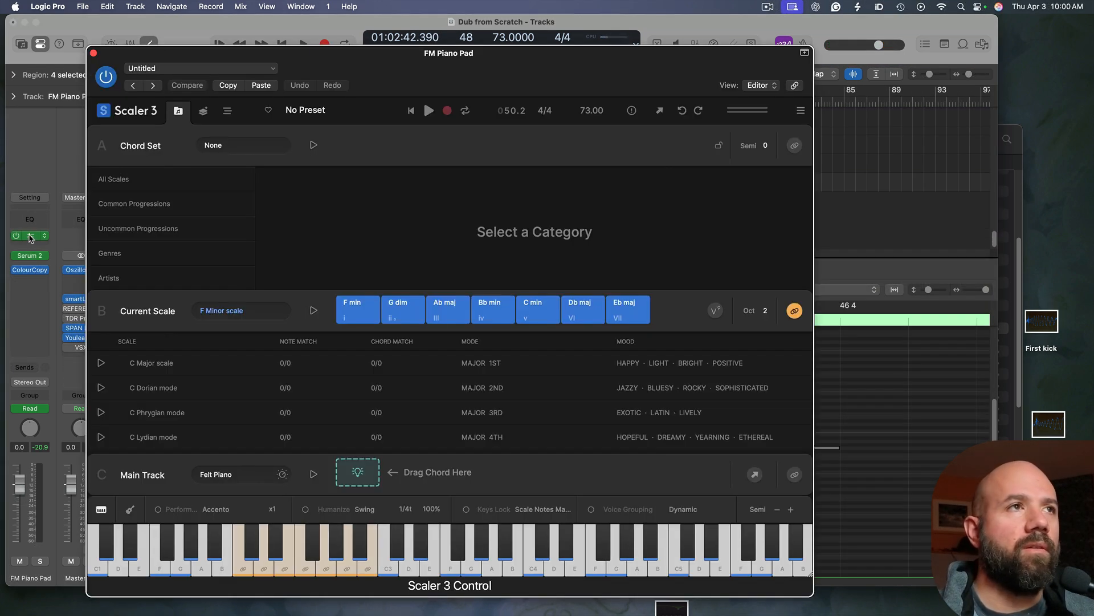
left_click(227, 87)
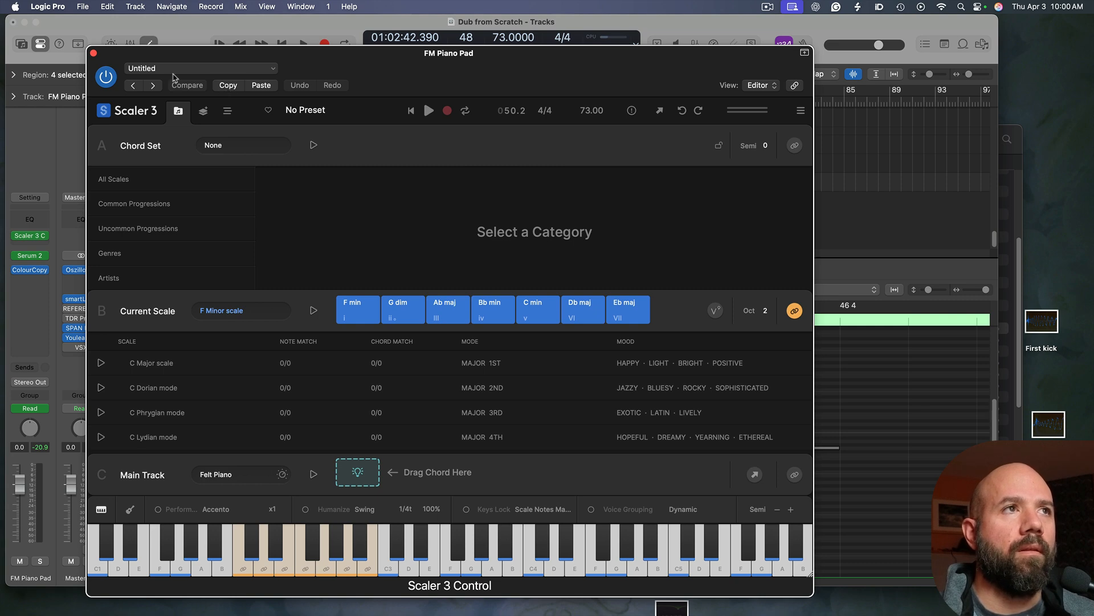
left_click(94, 54)
Create a new software instrument track below FM Piano Pad
right_click(278, 213)
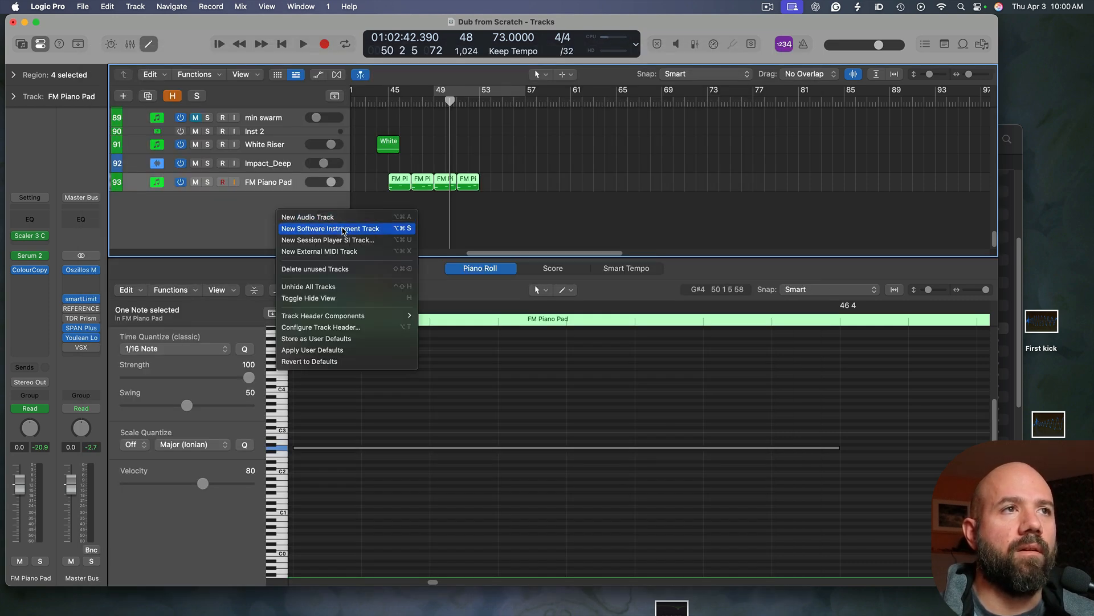
left_click(342, 228)
left_click(40, 258)
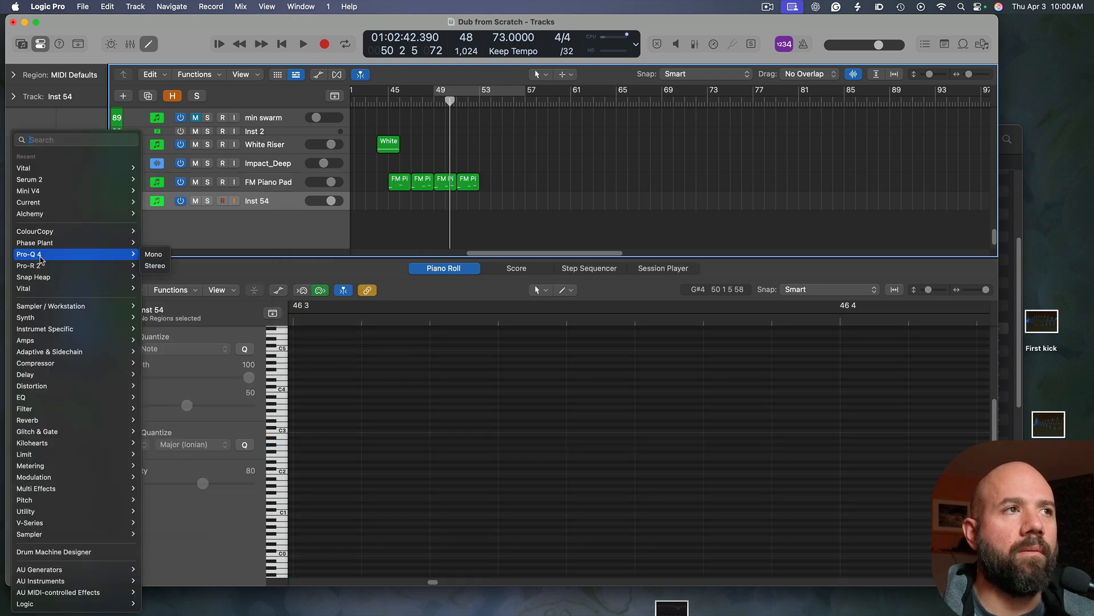
left_click(10, 119)
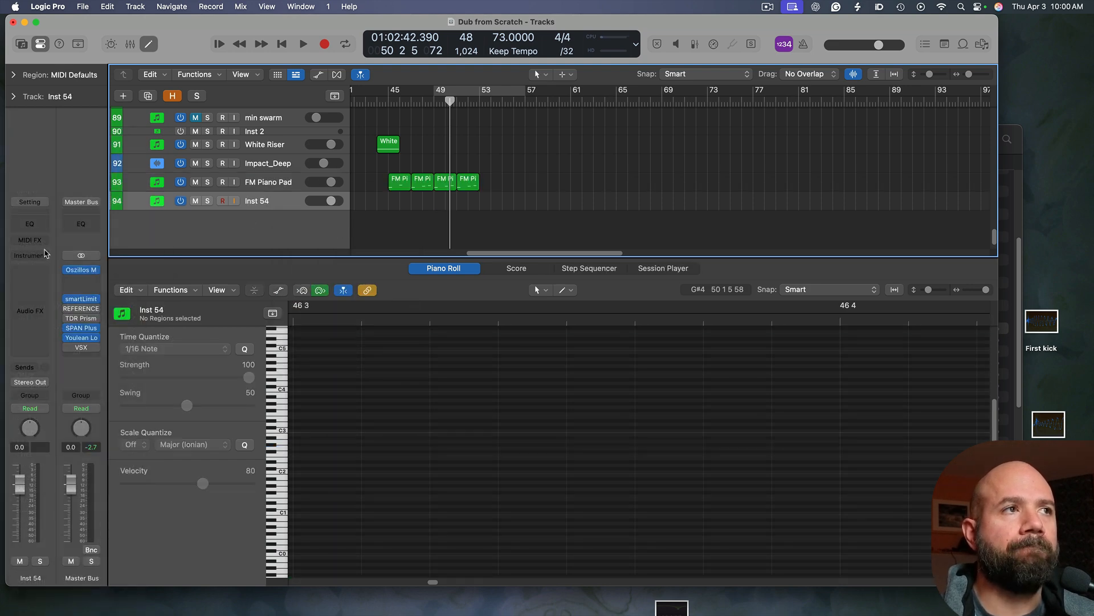
Insert Scaler 3 Control as a MIDI effect on the new track and paste the copied settings into it
left_click(44, 241)
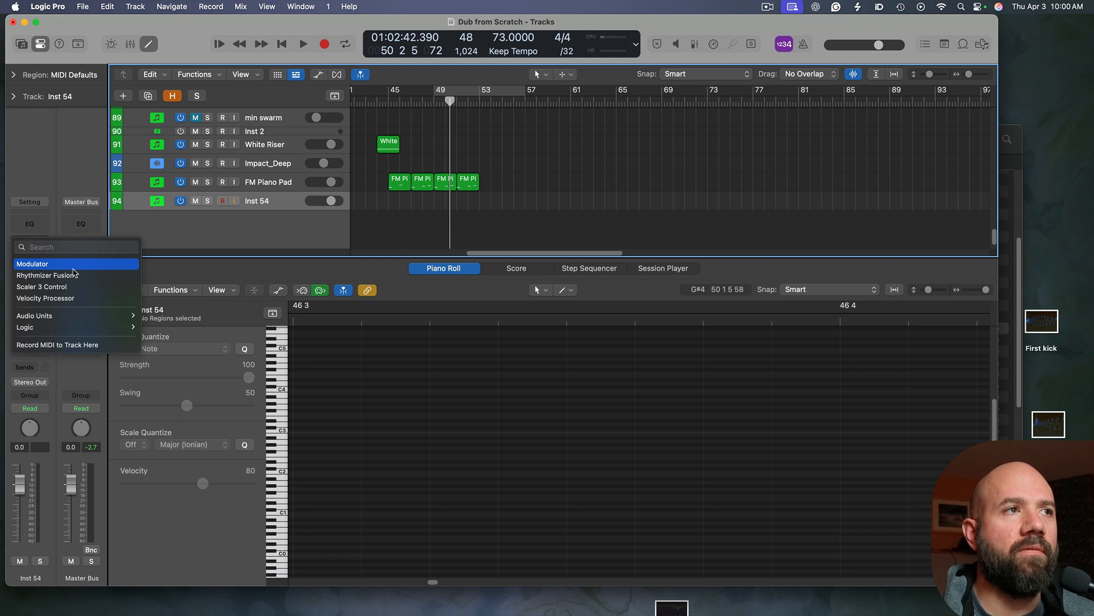
left_click(73, 292)
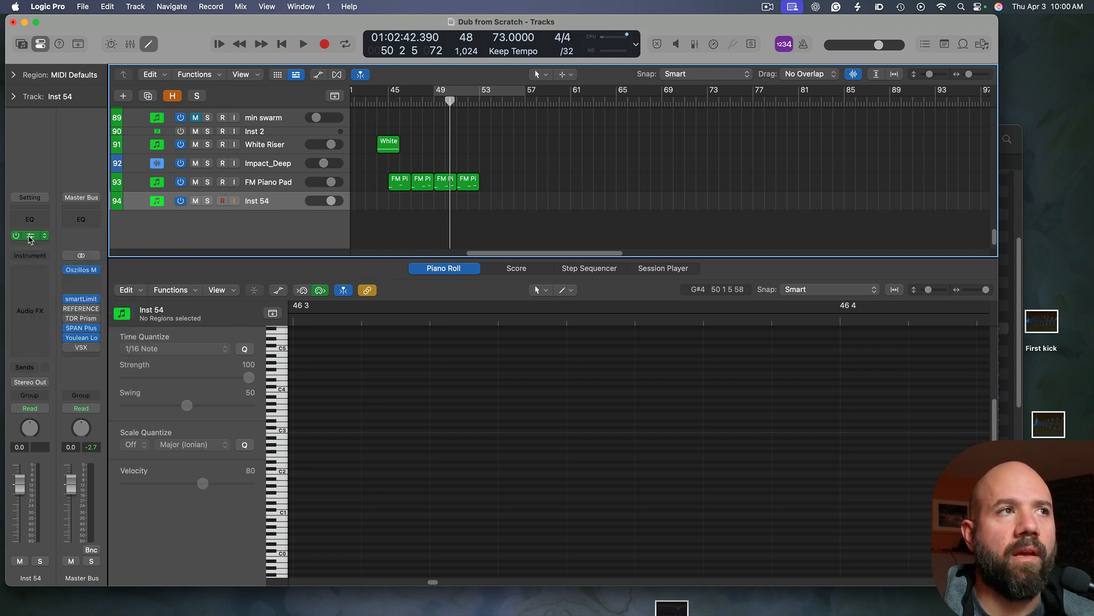
left_click(29, 238)
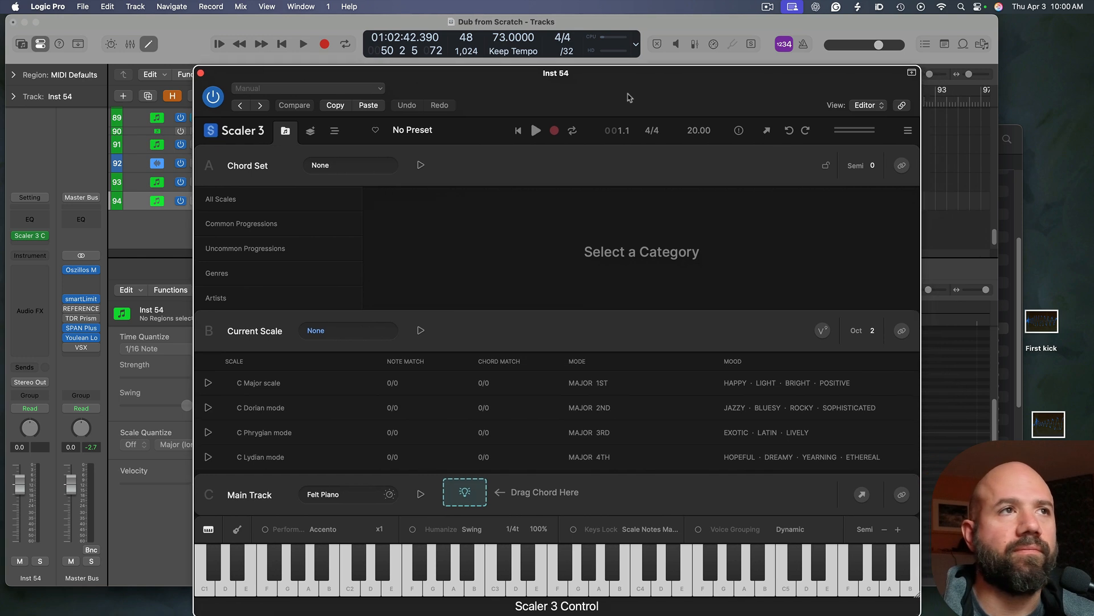
left_click(360, 102)
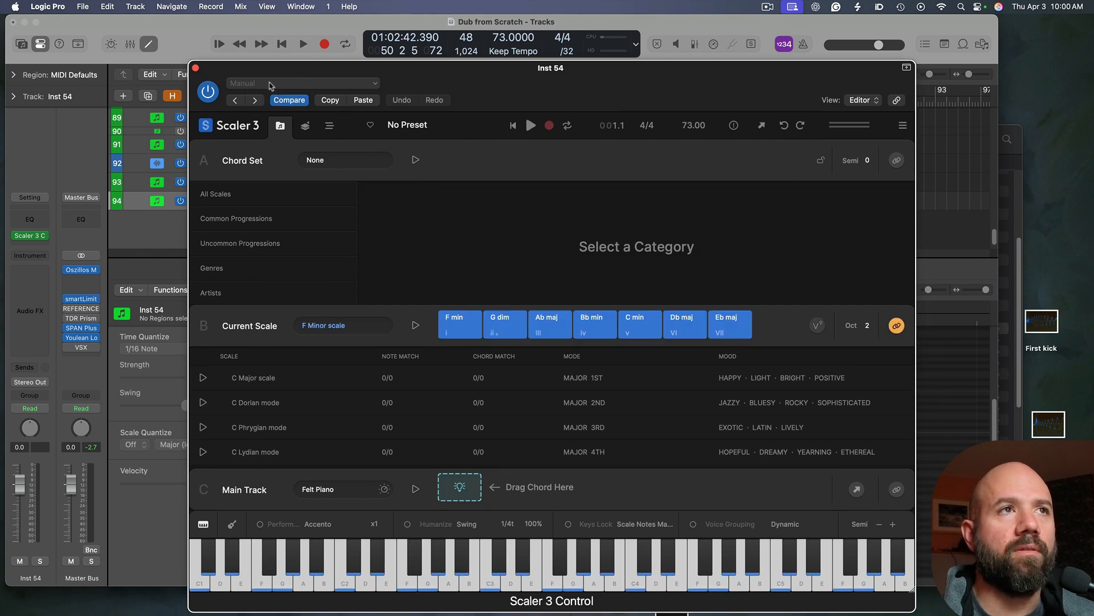
Close the Scaler window and set a cycle range over bars 49 to 53
left_click(195, 68)
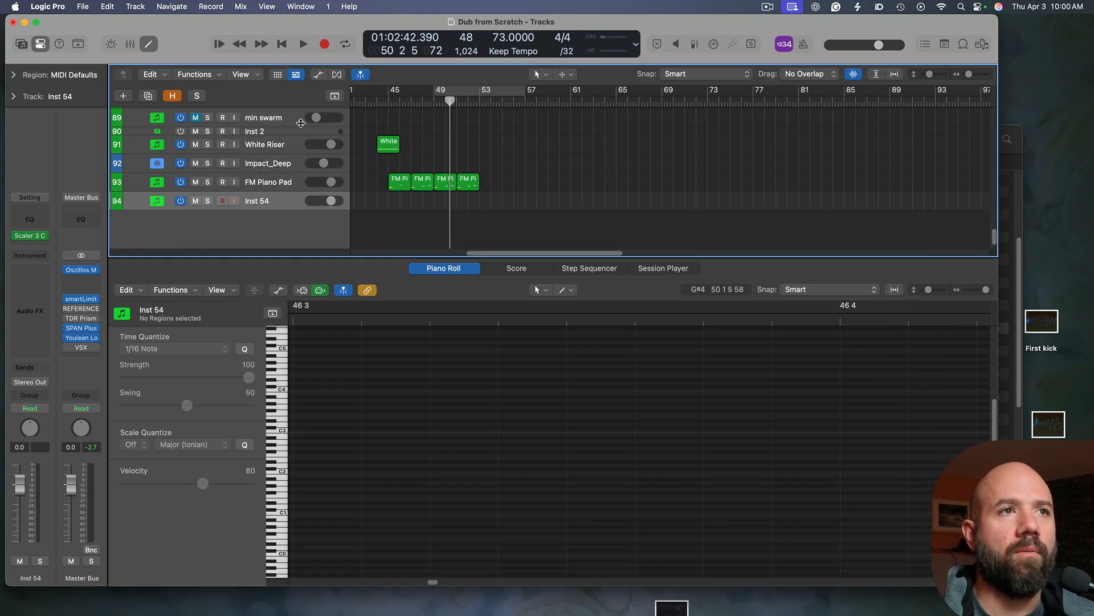
scroll(429, 226, "up", 6)
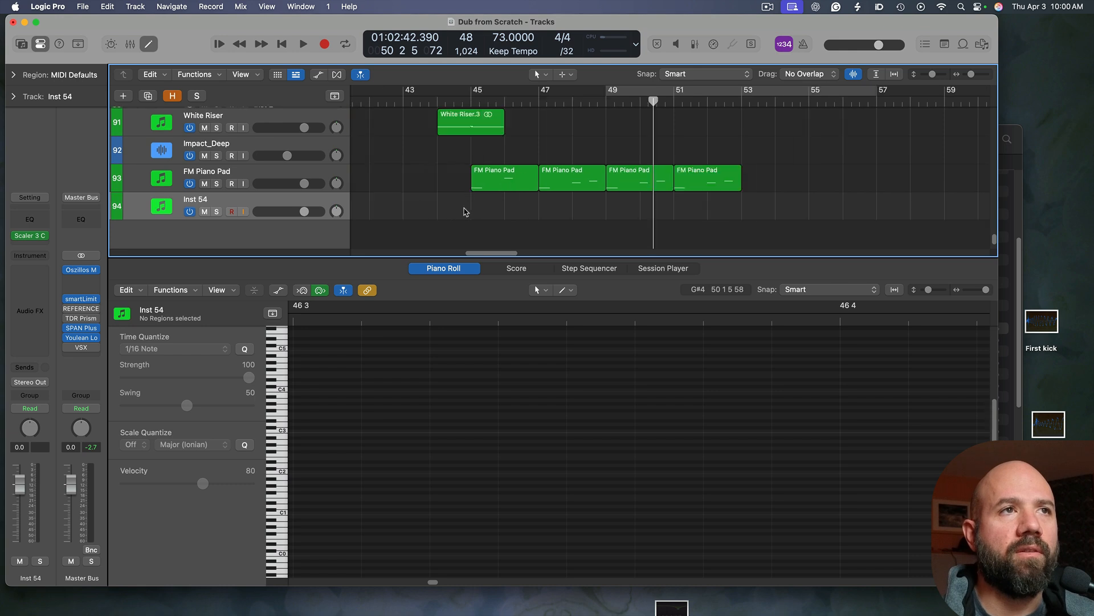
left_click_drag(605, 94, 743, 96)
scroll(606, 186, "up", 4)
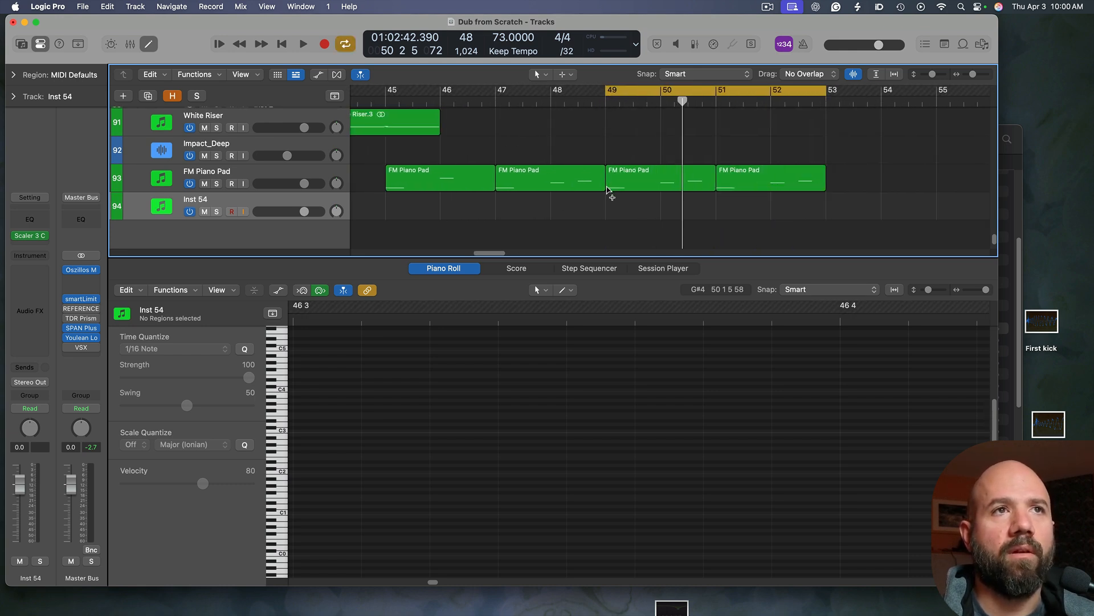
Copy the FM Piano Pad region at bar 49 onto the new track, deleting orphaned automation, and repeat it at bar 51
left_click_drag(647, 184, 648, 222)
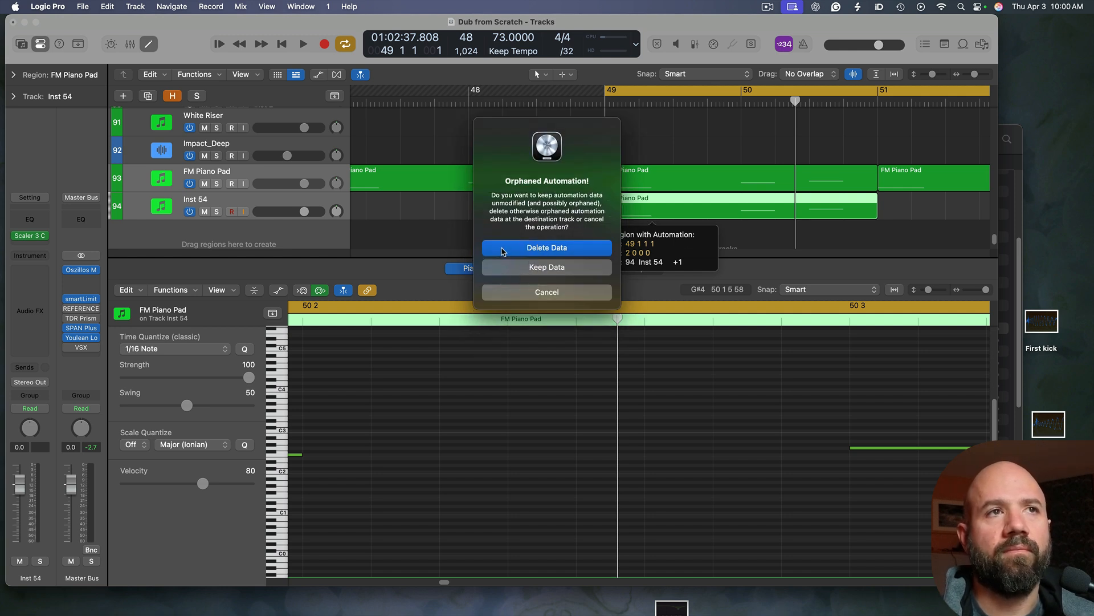
left_click(520, 252)
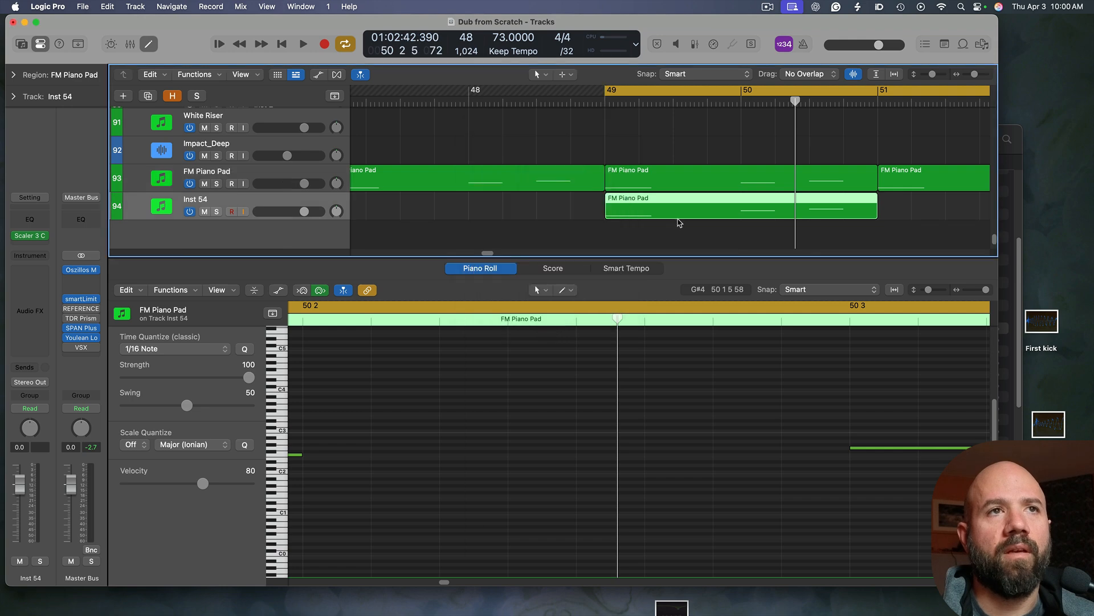
scroll(647, 226, "down", 5)
scroll(654, 229, "right", 5)
left_click_drag(653, 222, 537, 213)
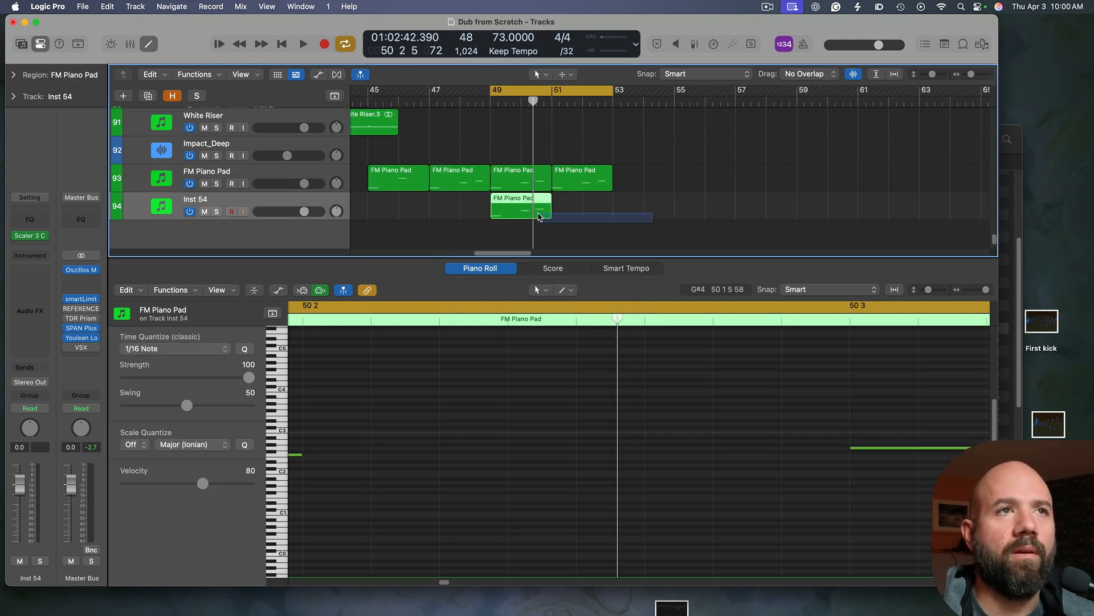
scroll(501, 450, "down", 5)
scroll(477, 470, "down", 5)
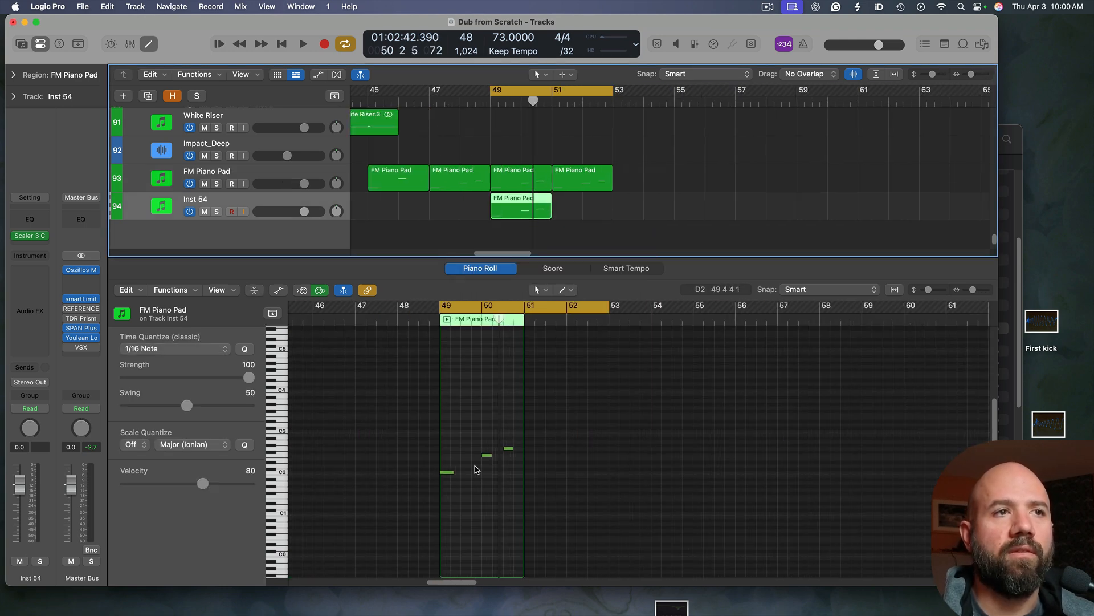
scroll(470, 490, "up", 5)
scroll(470, 491, "left", 3)
left_click_drag(435, 472, 575, 486)
left_click_drag(635, 454, 802, 450)
left_click_drag(547, 191, 609, 196)
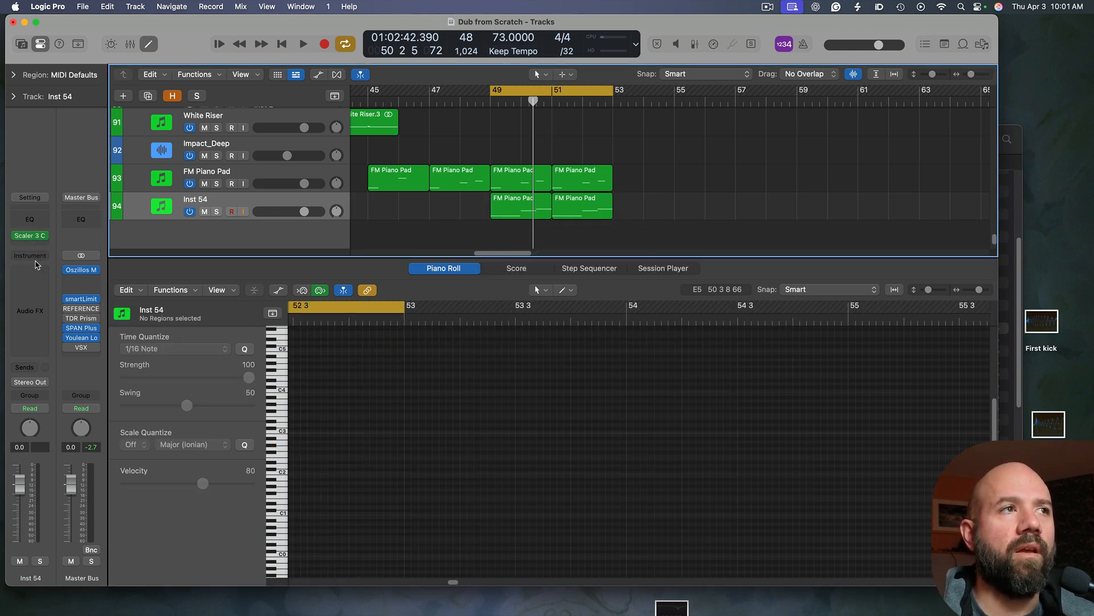
Load Vital as the new track's software instrument and close its window
left_click(36, 258)
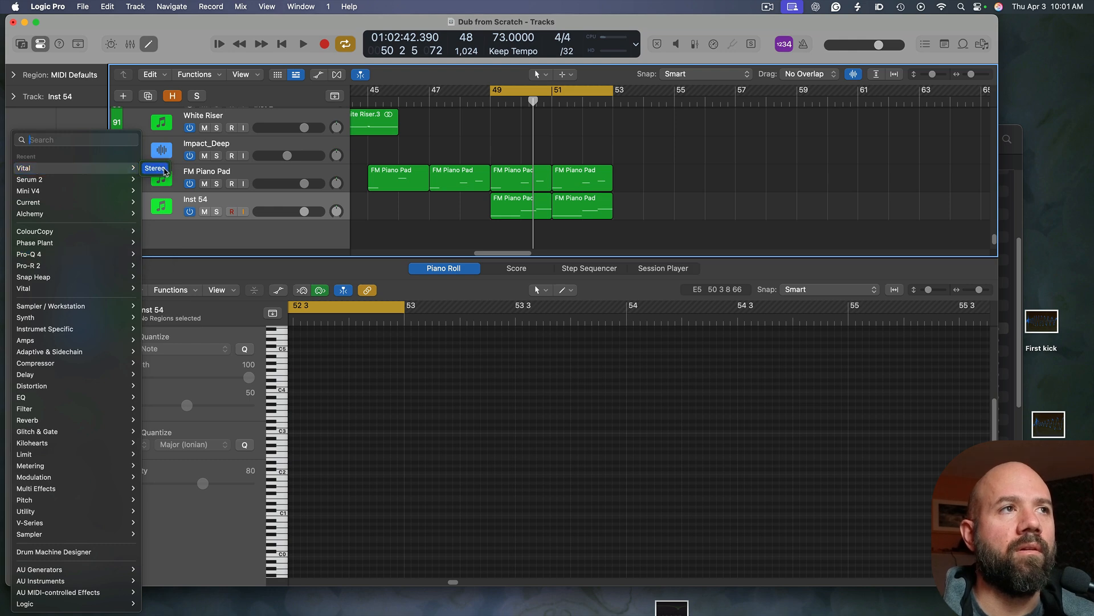
left_click(365, 161)
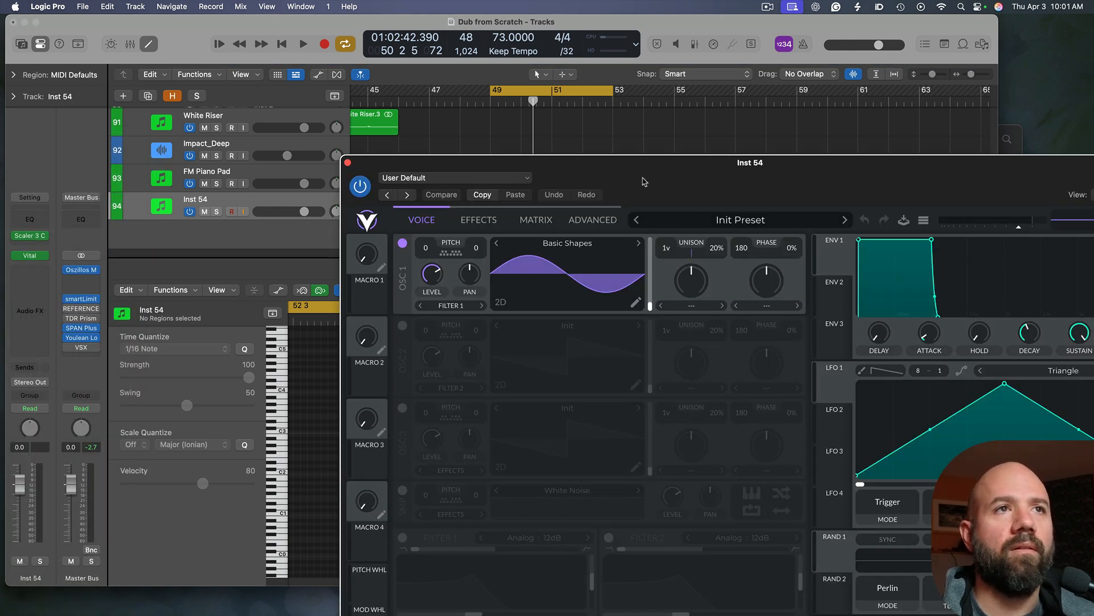
left_click_drag(644, 181, 459, 99)
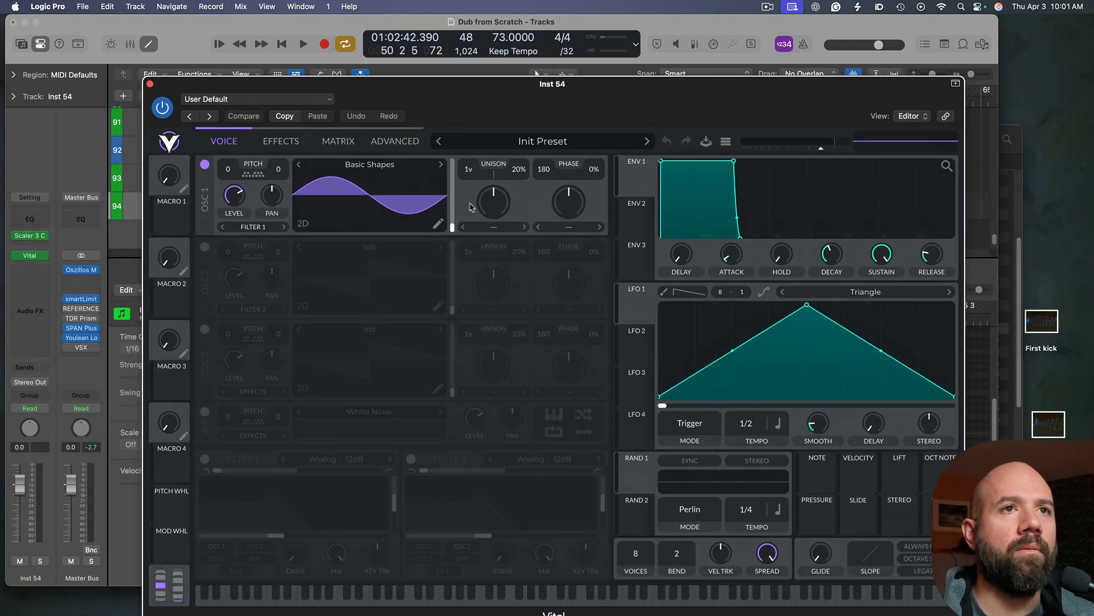
key("cmd+w")
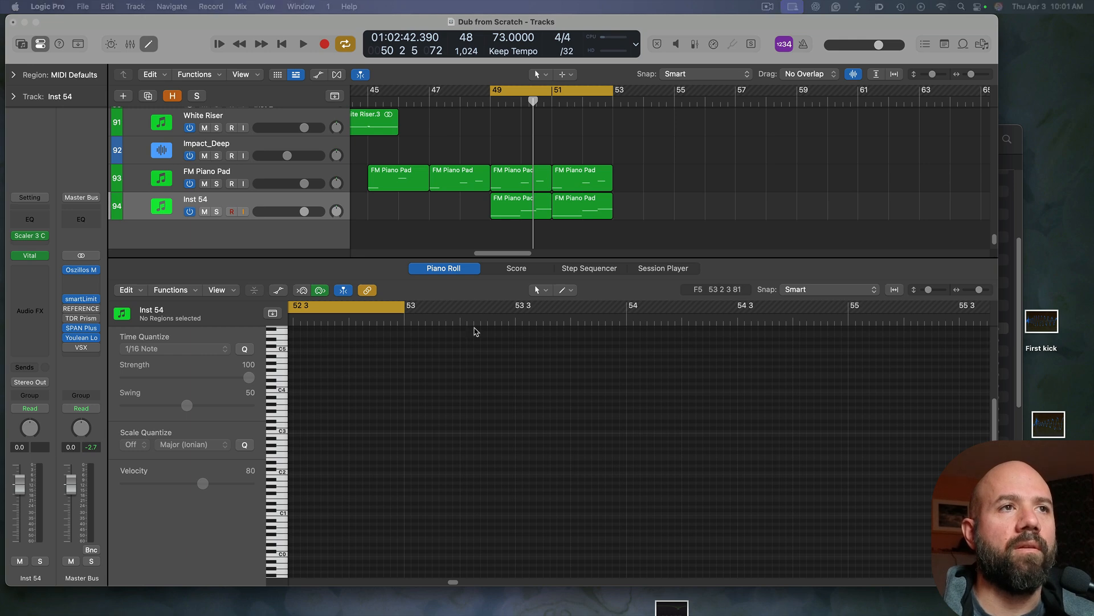
Reopen Vital and generate a Text to Wavetable on oscillator 1 from the text eeeeooo
left_click(452, 273)
key("p")
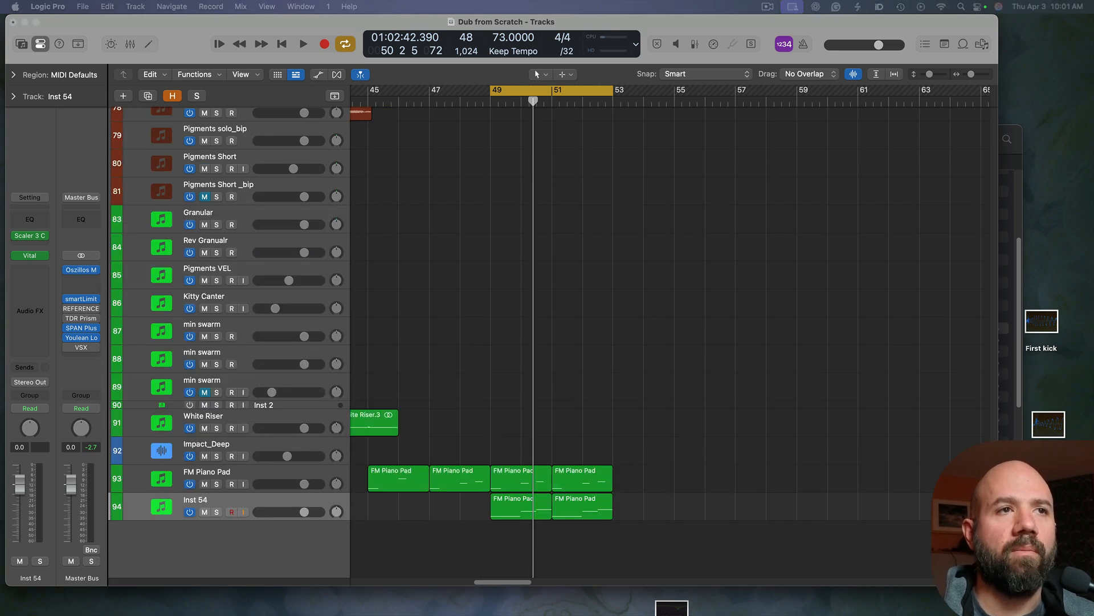
key("v")
left_click_drag(696, 247, 597, 36)
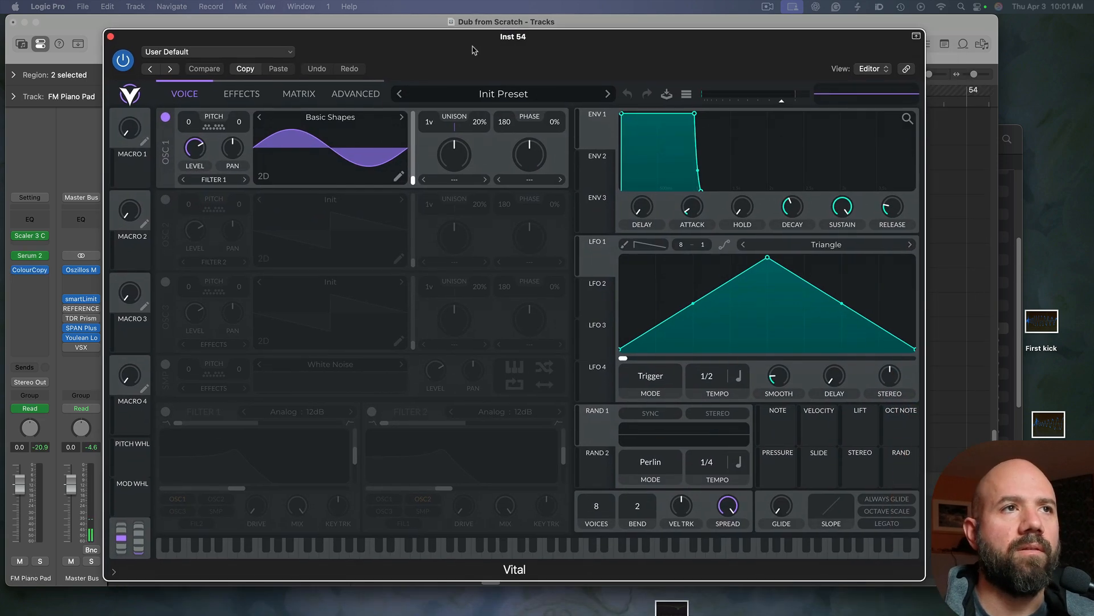
right_click(352, 156)
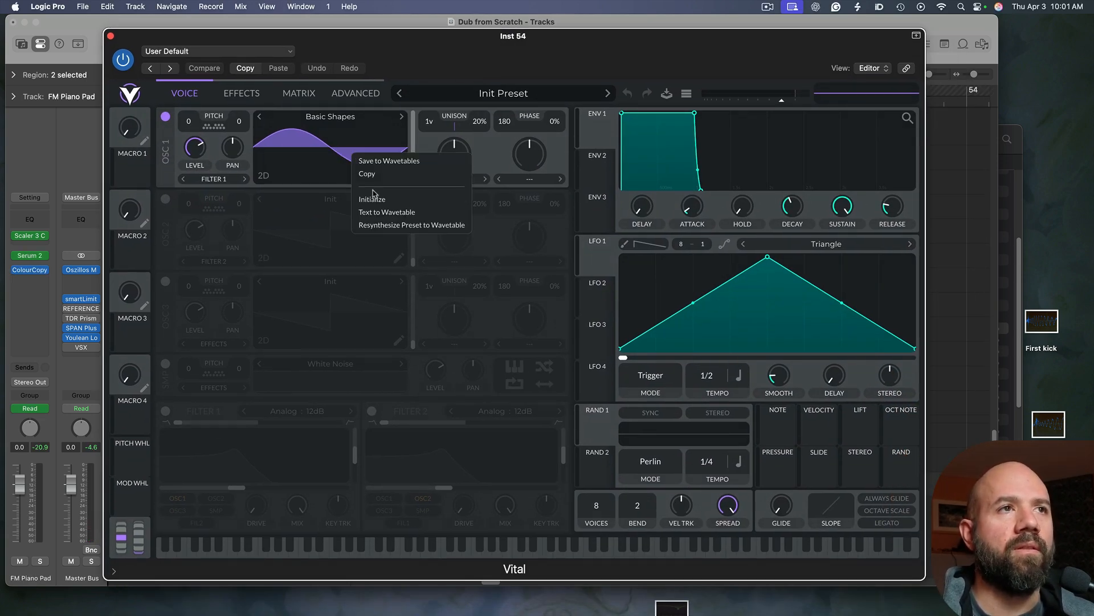
left_click(393, 212)
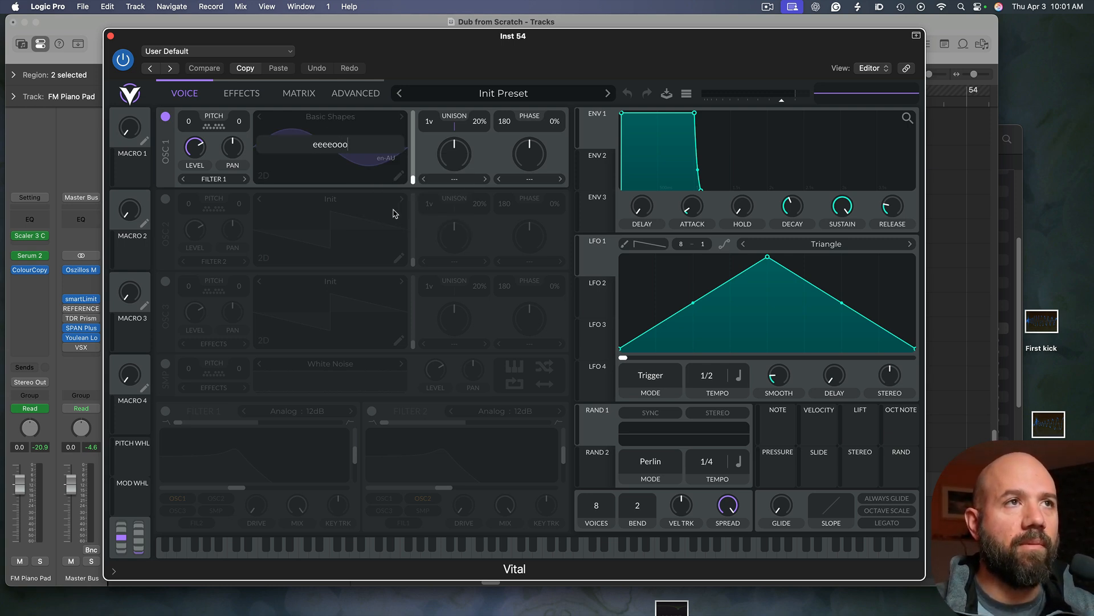
key("Return")
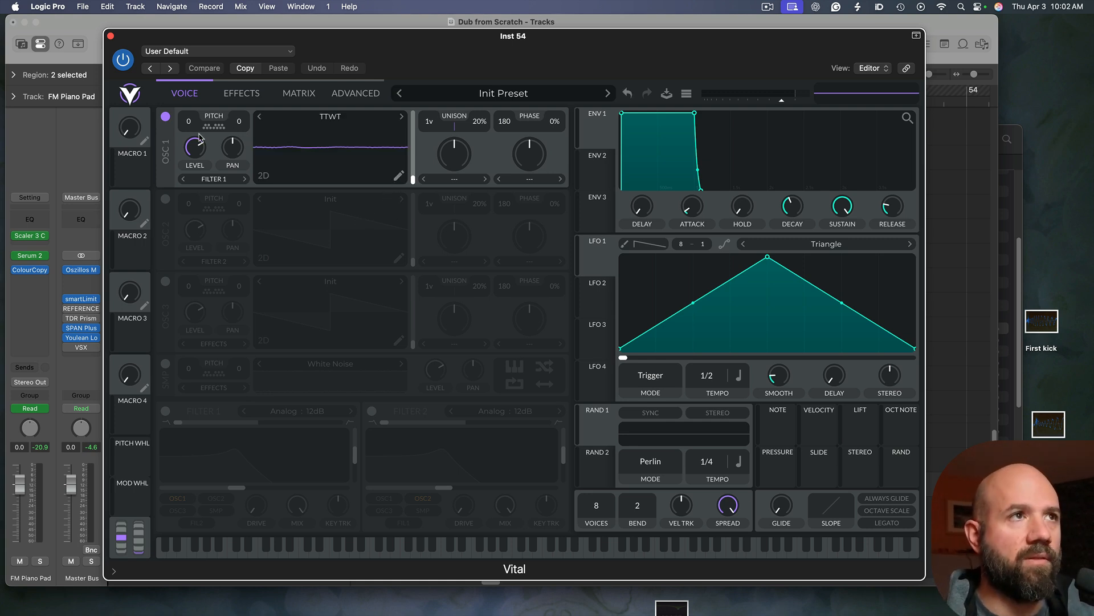
Transpose oscillator 1 down to -12 and audition the sound on the keyboard
left_click_drag(190, 124, 189, 129)
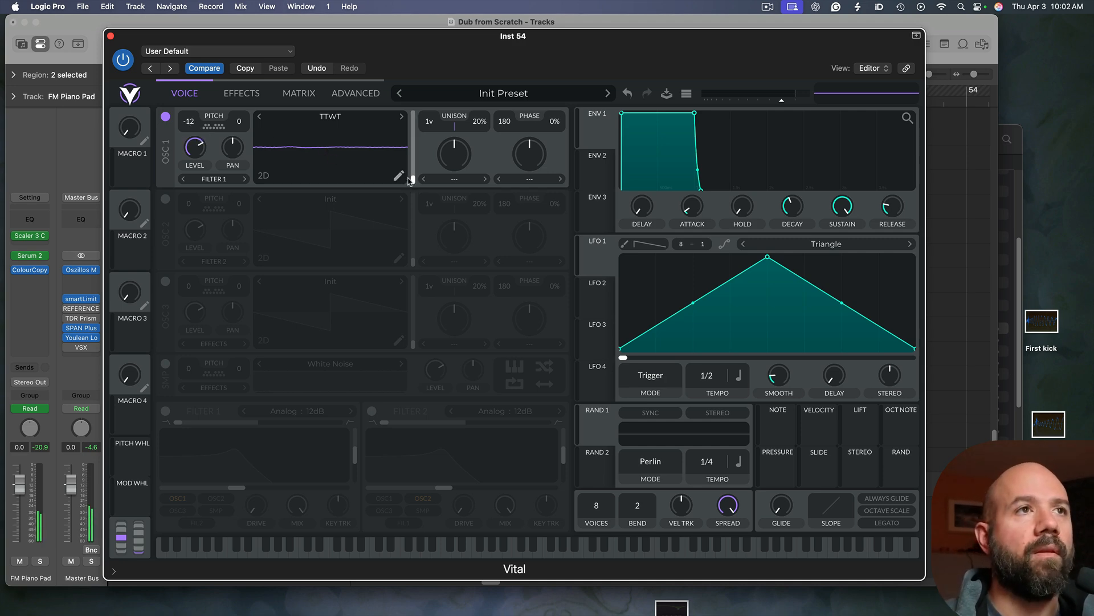
left_click_drag(377, 36, 625, 555)
left_click_drag(613, 614, 469, 78)
left_click(289, 514)
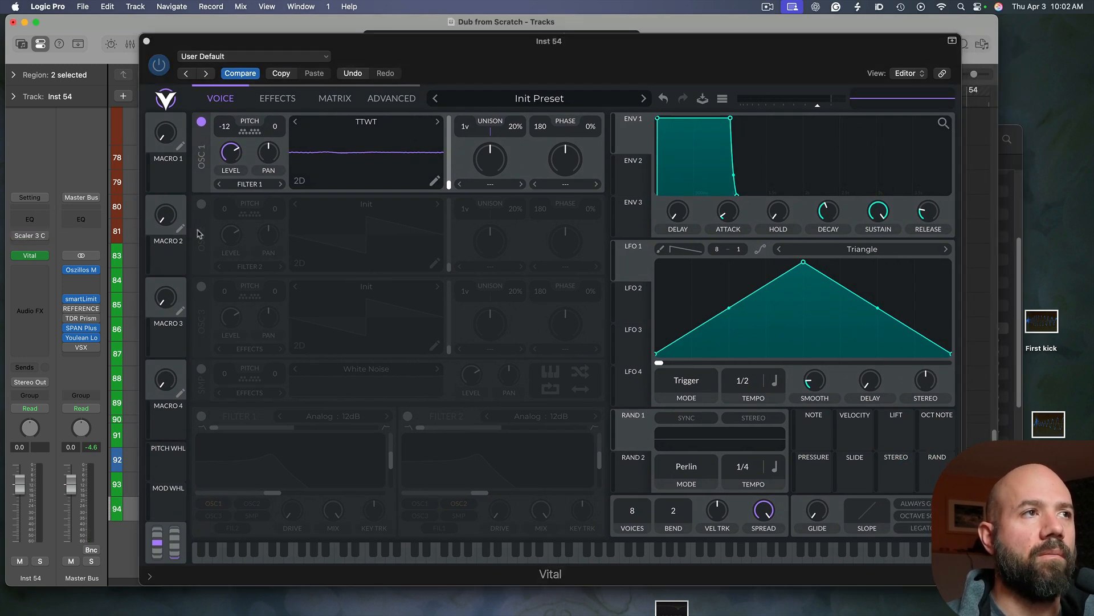
Disable oscillator 1 and enable oscillator 2
mouse_move(449, 185)
left_mouse_down()
mouse_move(448, 168)
mouse_move(448, 182)
left_mouse_up()
left_click(200, 123)
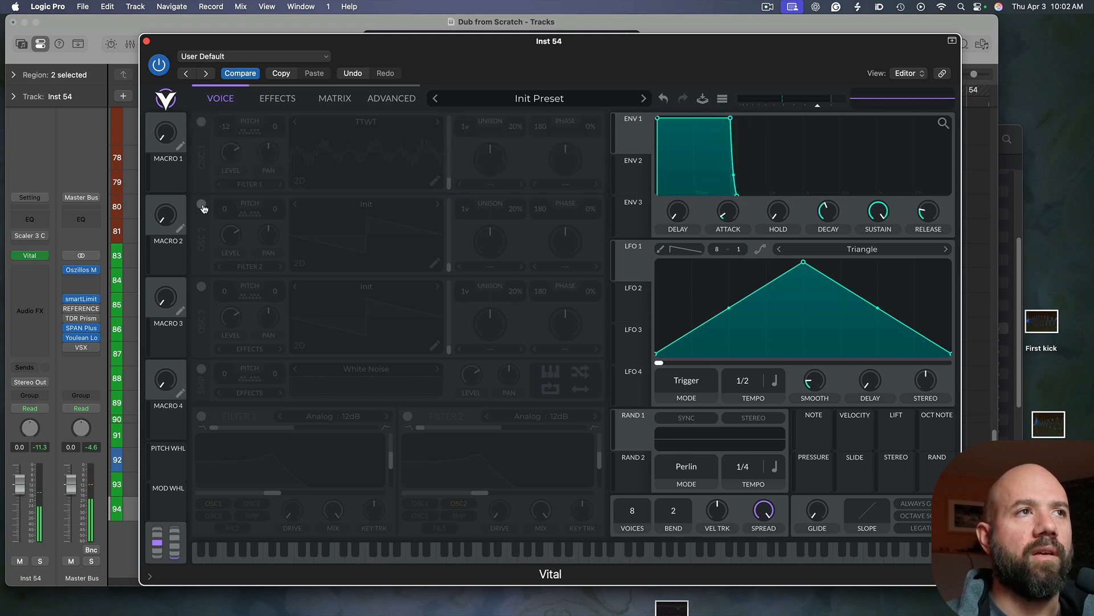
left_click(201, 204)
Try to generate a Text to Wavetable on oscillator 2 from the text uuuaaaa
right_click(360, 232)
left_click(398, 292)
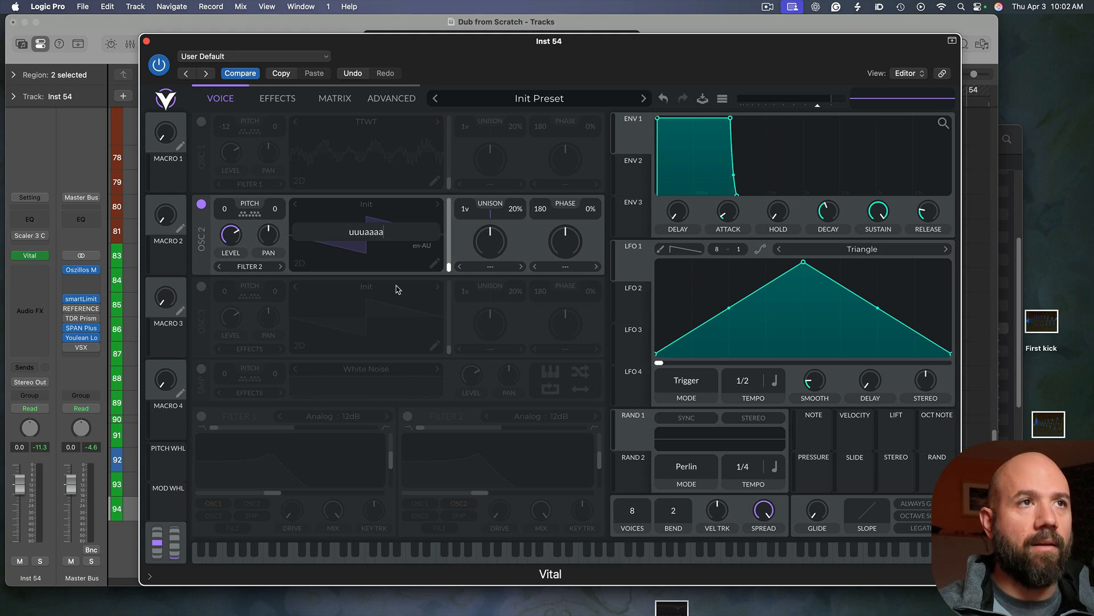
key("Return")
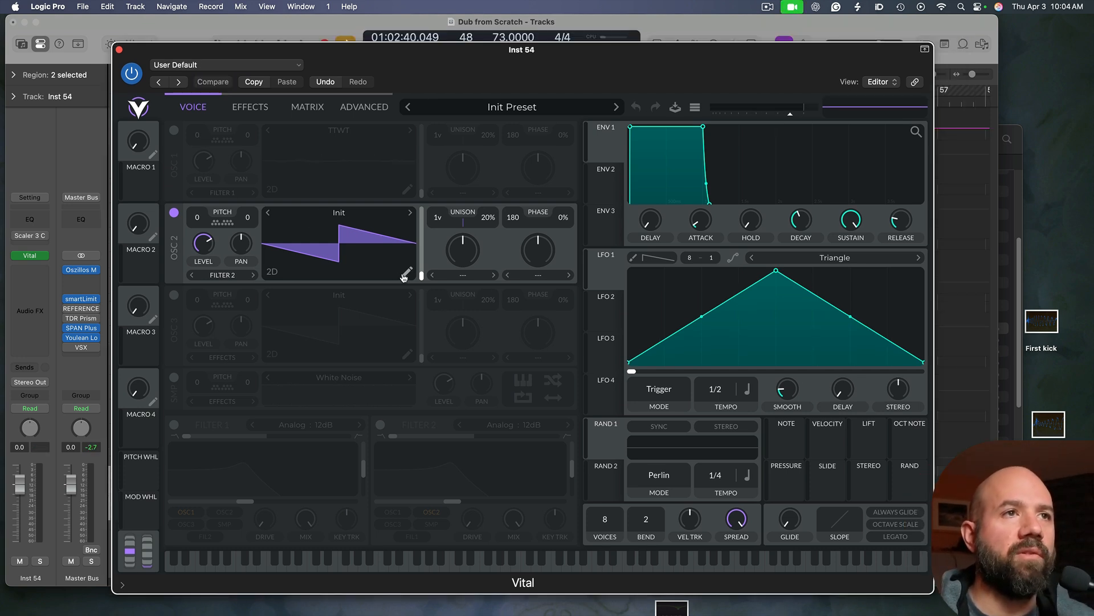
Load the TTWT Vowel 2 wavetable from the User folder into oscillator 2
left_click(370, 212)
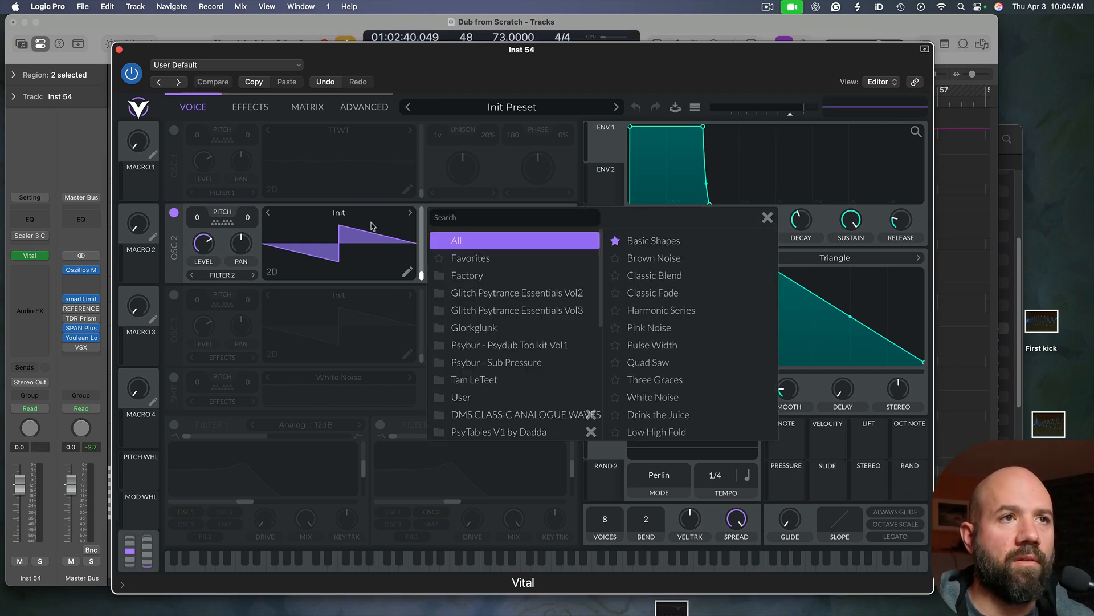
left_click(482, 399)
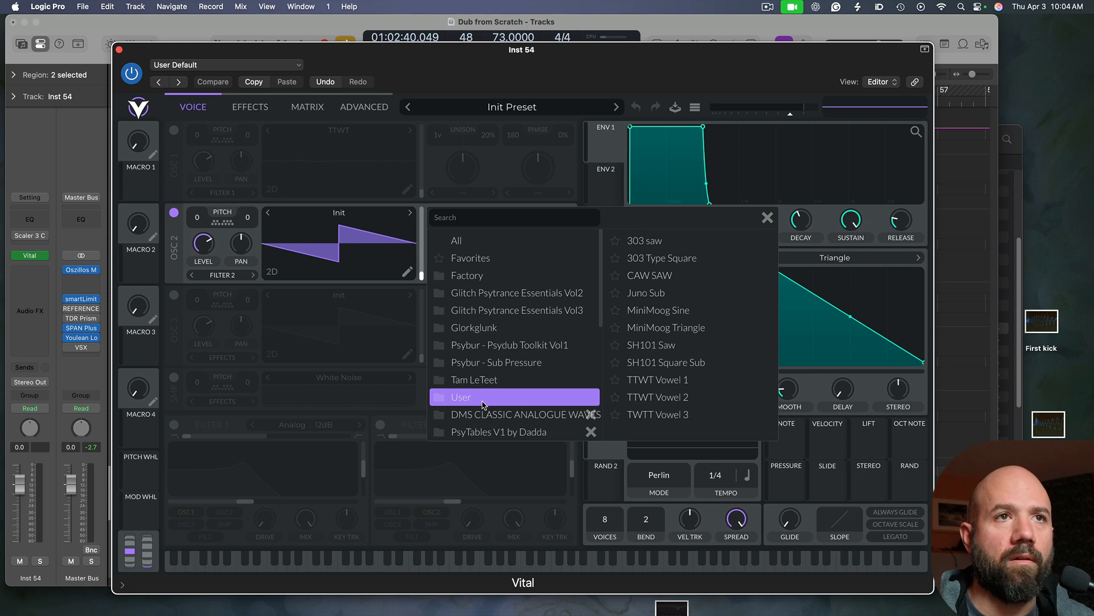
left_click(712, 398)
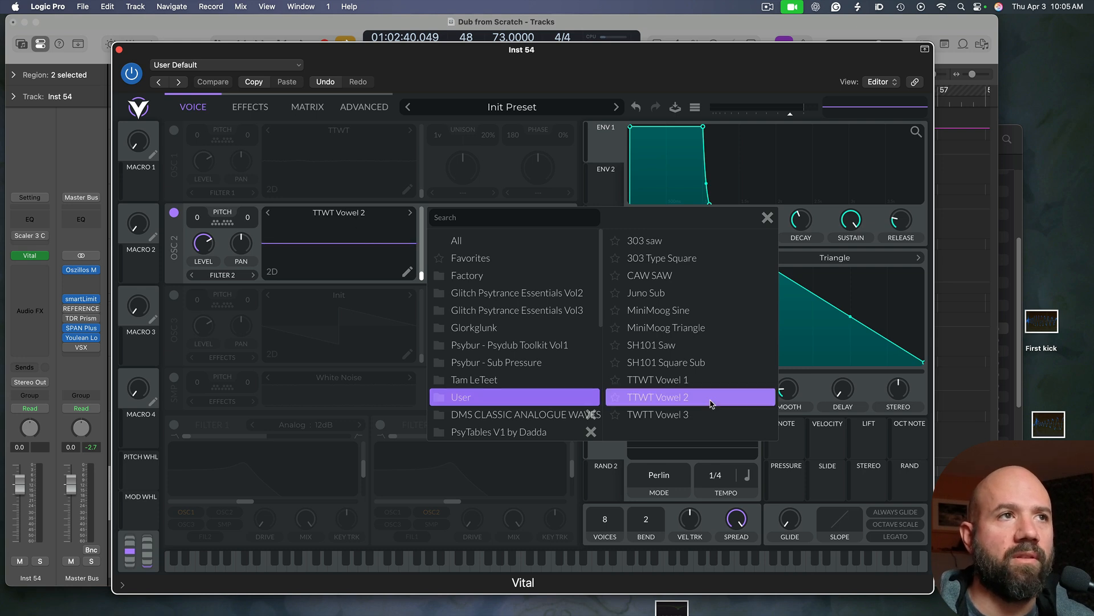
left_click(767, 217)
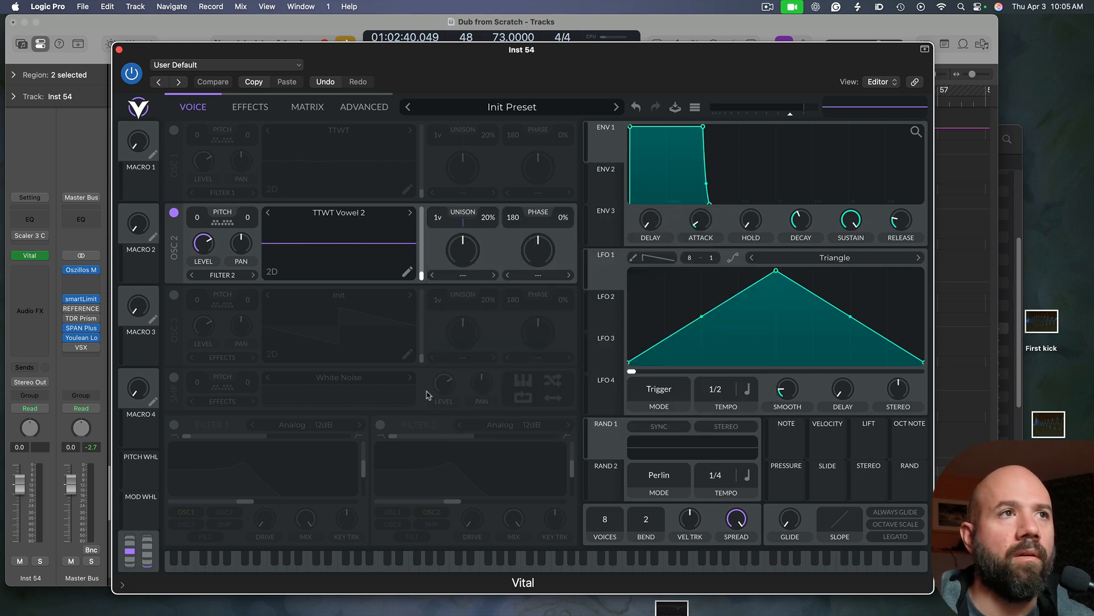
Enable oscillator 3 and load the TWTT Vowel 3 wavetable from the User folder through its wavetable editor
left_click(173, 295)
left_click(408, 356)
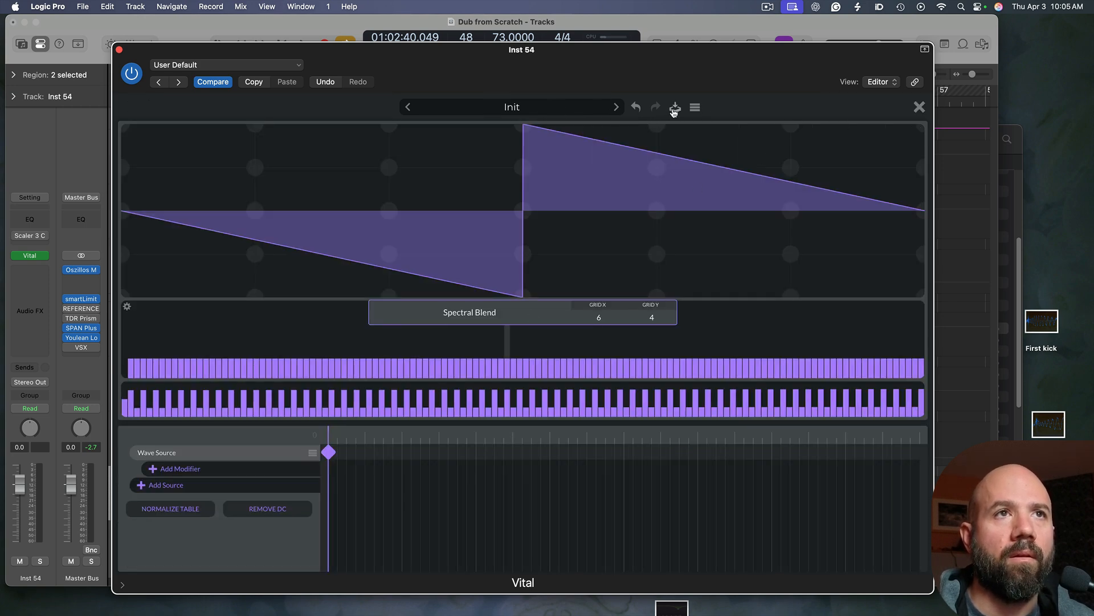
left_click(546, 110)
left_click(642, 325)
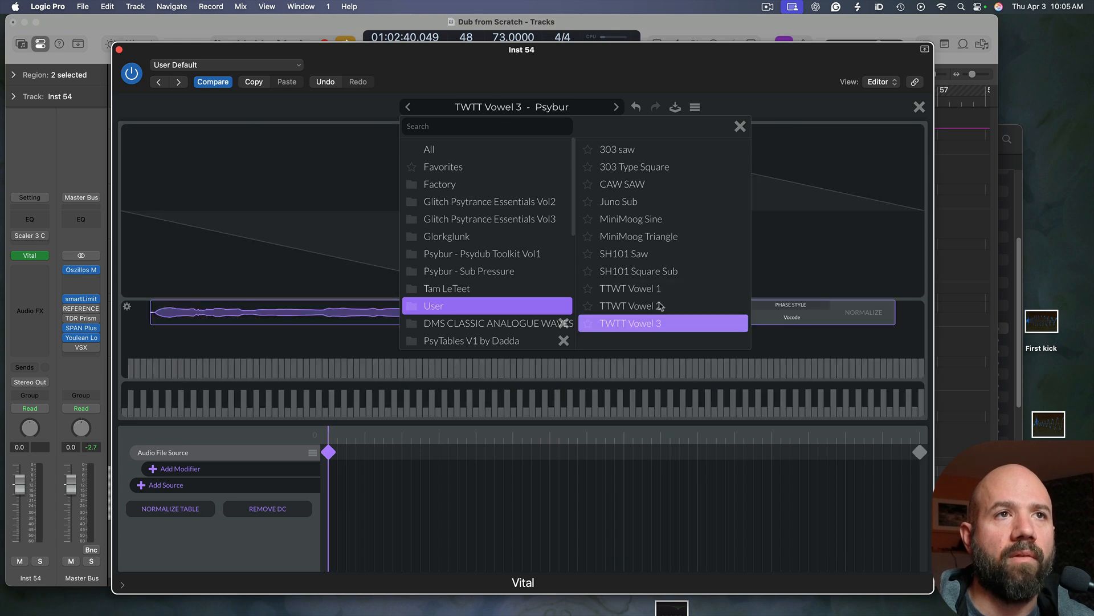
left_click(741, 127)
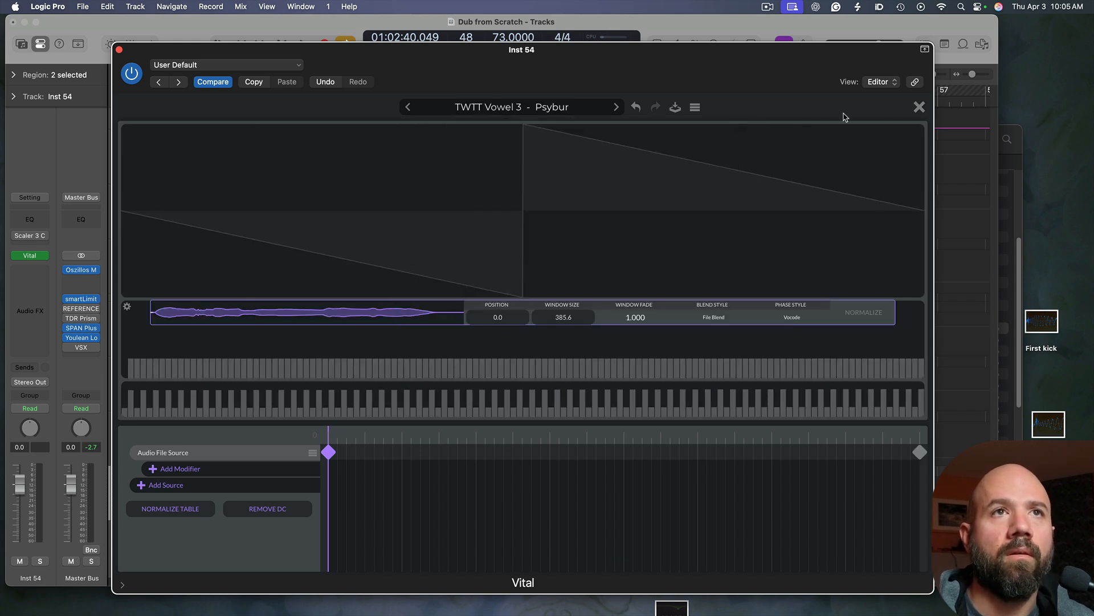
left_click(919, 107)
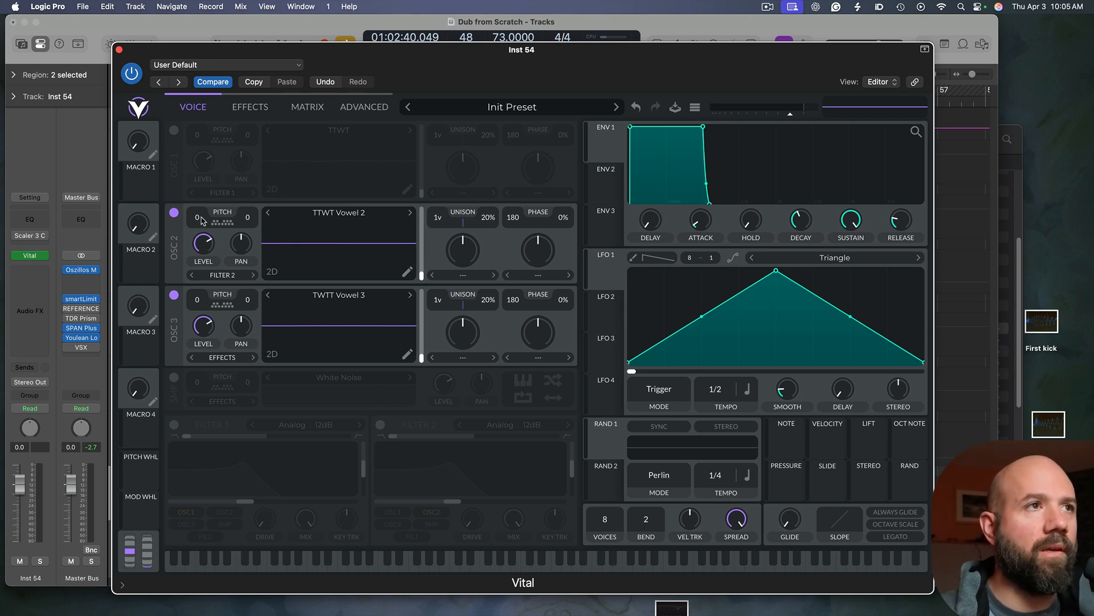
Transpose oscillators 2 and 3 to -12 and sweep oscillator 3's wavetable position while auditioning it alone
left_click_drag(201, 221, 203, 311)
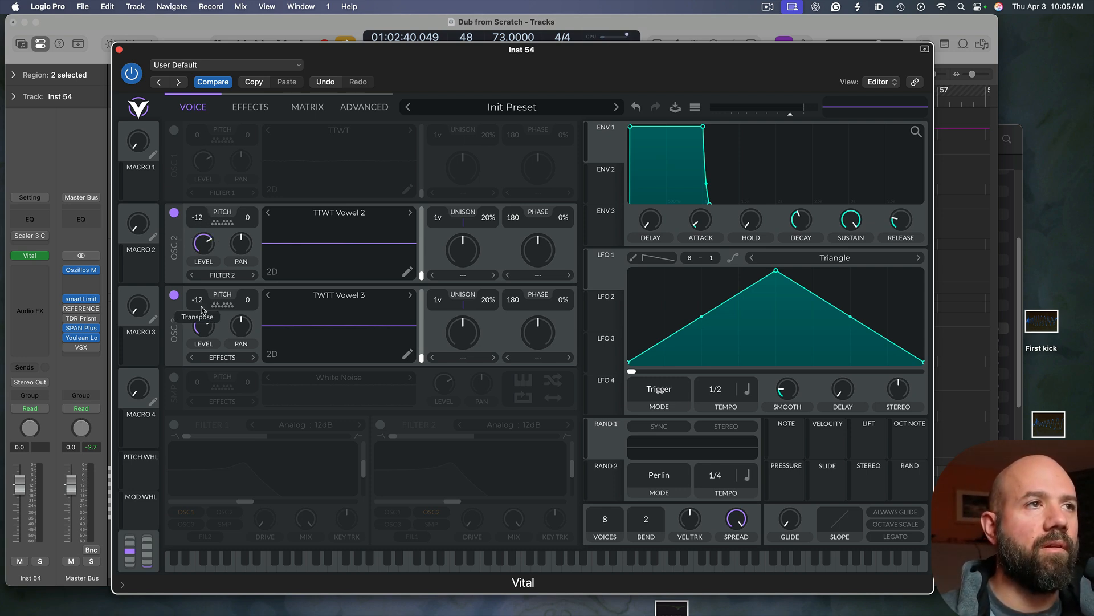
left_click(174, 212)
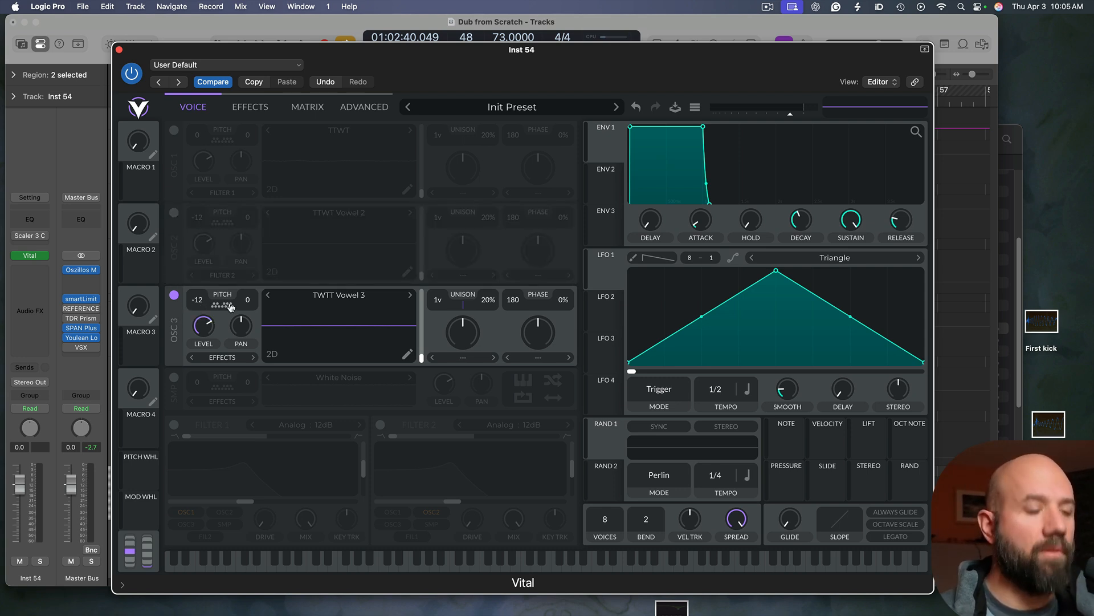
left_click_drag(422, 359, 422, 337)
left_click(174, 295)
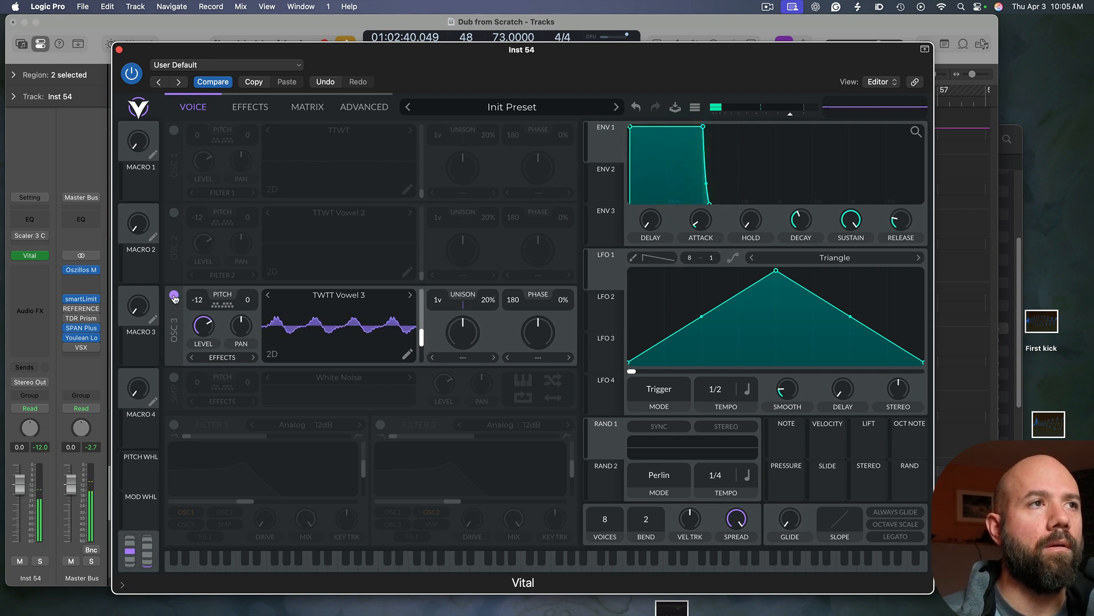
Switch back to oscillator 2 alone, shift its wavetable position and lower its level
left_click(174, 212)
mouse_move(421, 276)
left_mouse_down()
mouse_move(427, 221)
mouse_move(429, 268)
left_mouse_up()
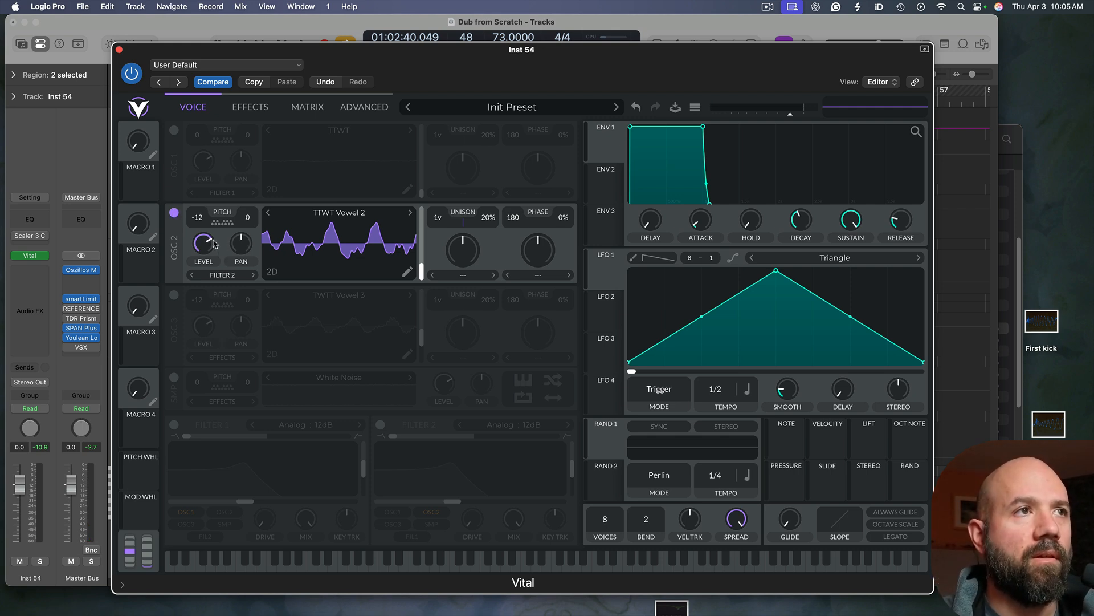
left_click_drag(208, 256, 228, 359)
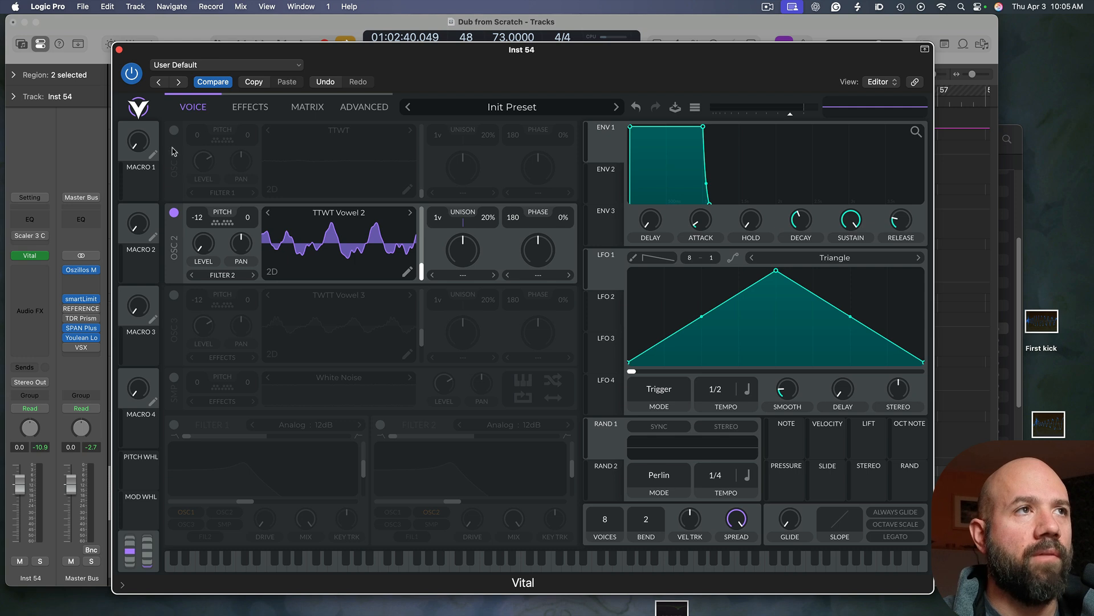
Turn all three oscillators back on so none is soloed
left_click(174, 212)
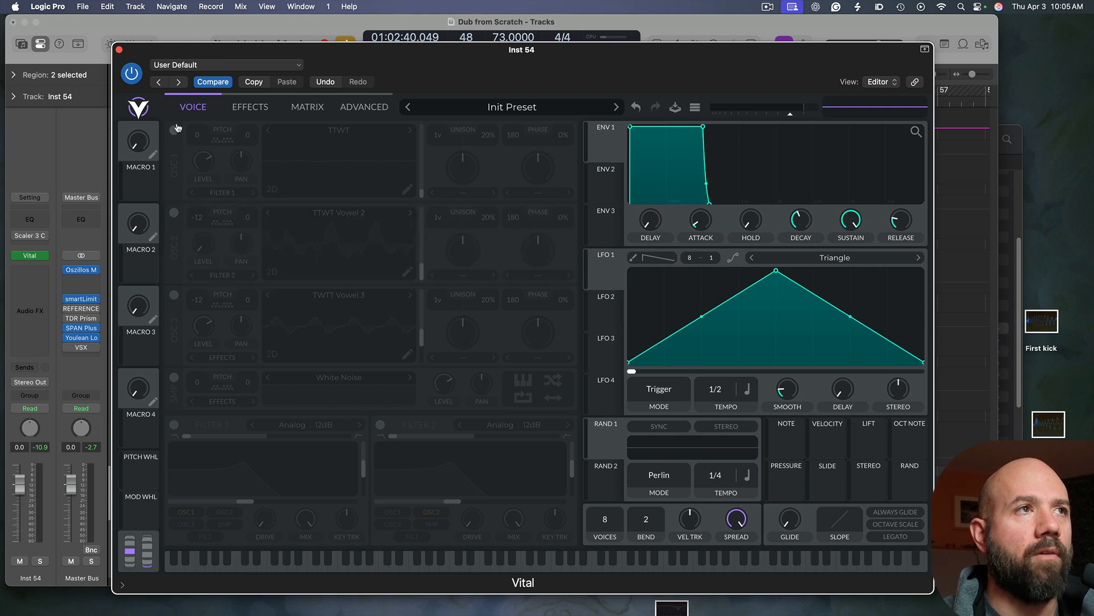
left_click(174, 130)
left_click(174, 213)
left_click(174, 295)
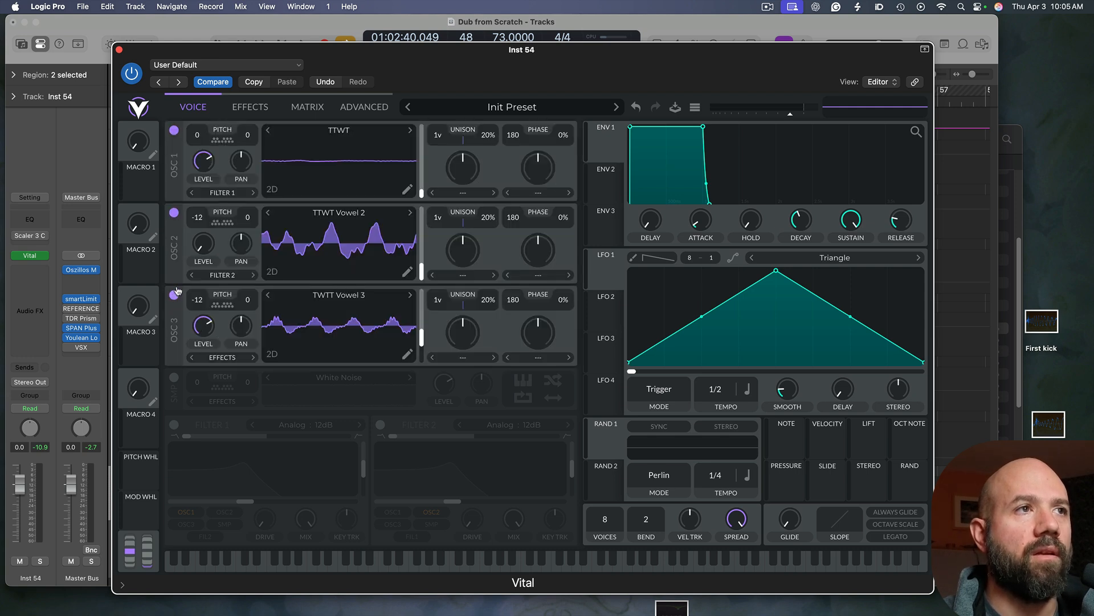
Assign Macro 1 as a modulation source to oscillator 1's level
left_click_drag(212, 159, 241, 411)
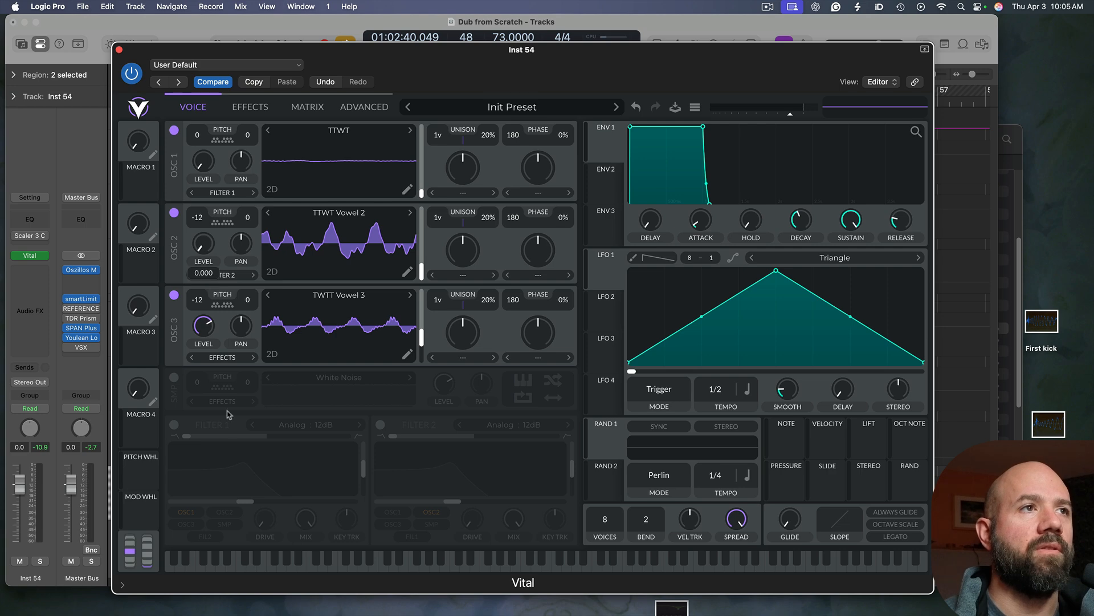
left_click_drag(199, 325, 224, 424)
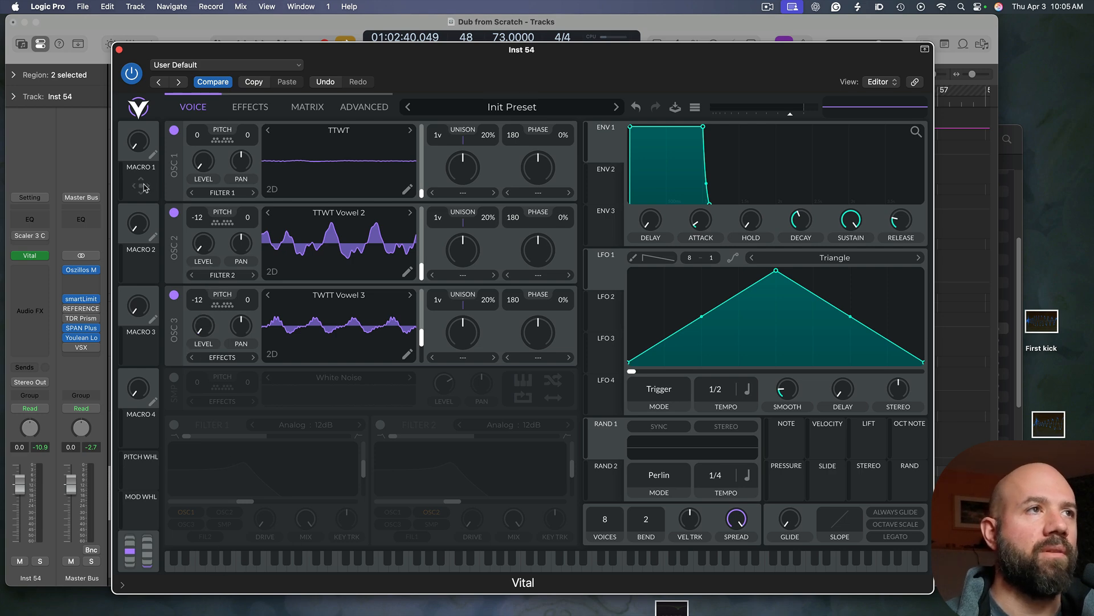
left_click_drag(129, 198, 207, 166)
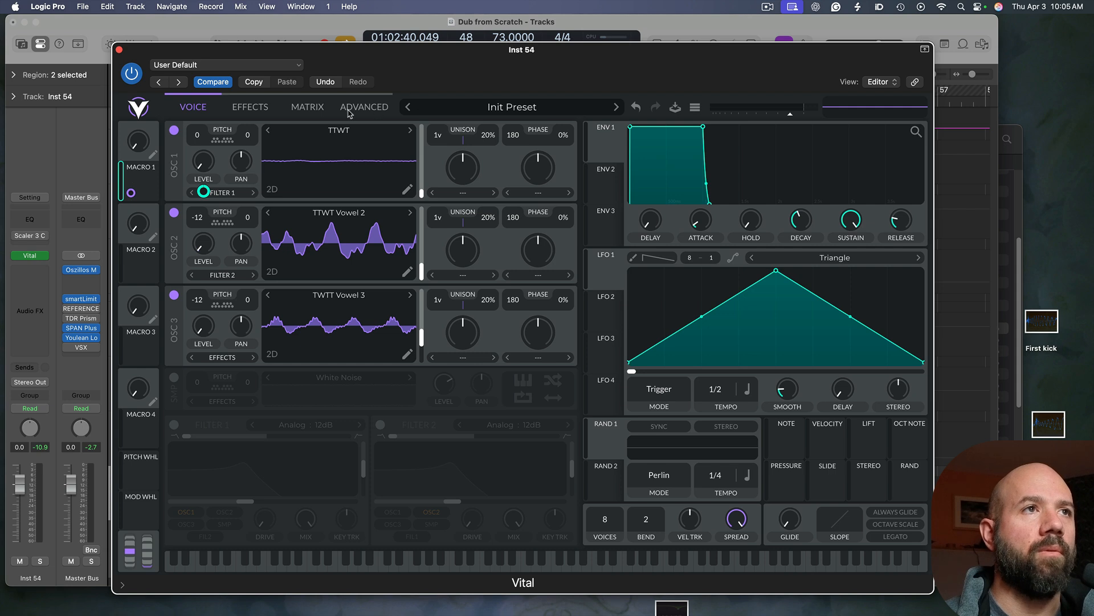
In the modulation matrix, reshape Macro 1's remap curve for Osc 1 Level into a 3-step shape active only in the first third
left_click(308, 107)
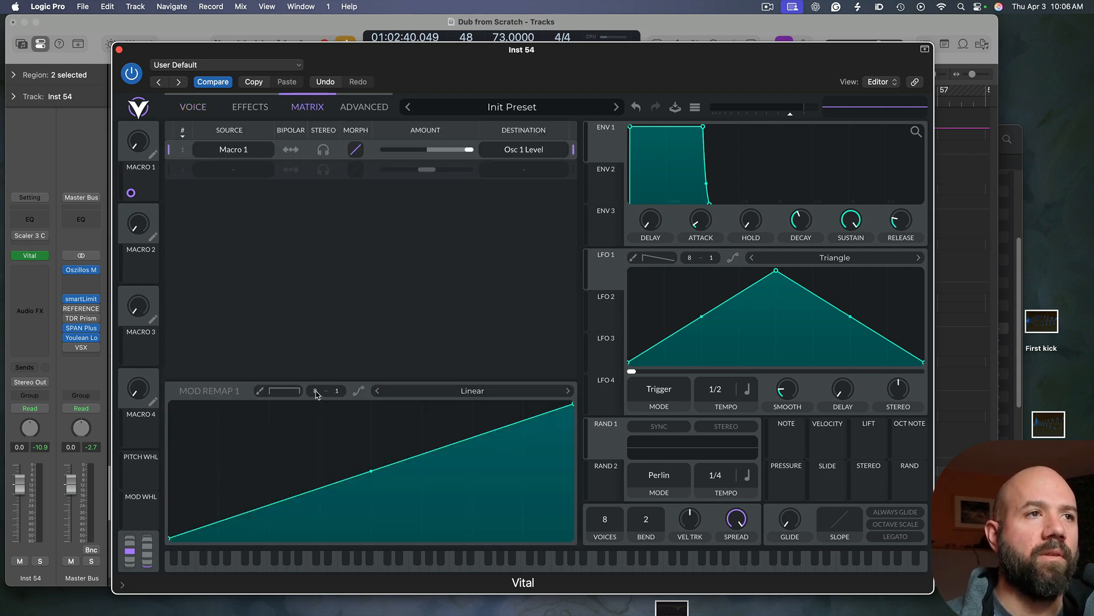
left_click_drag(316, 393, 316, 407)
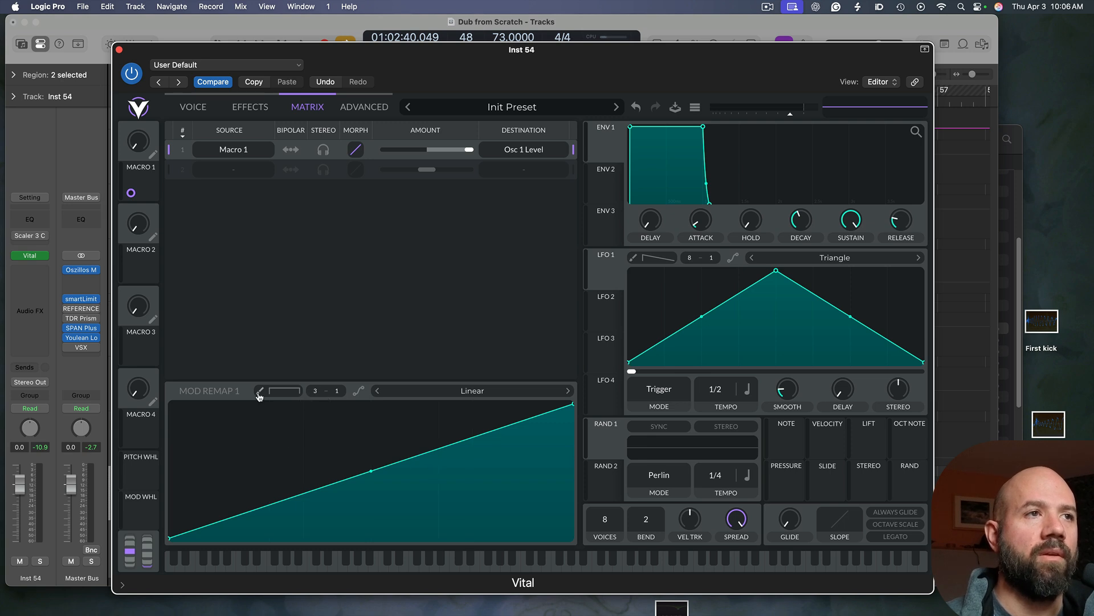
left_click(279, 393)
left_click(271, 422)
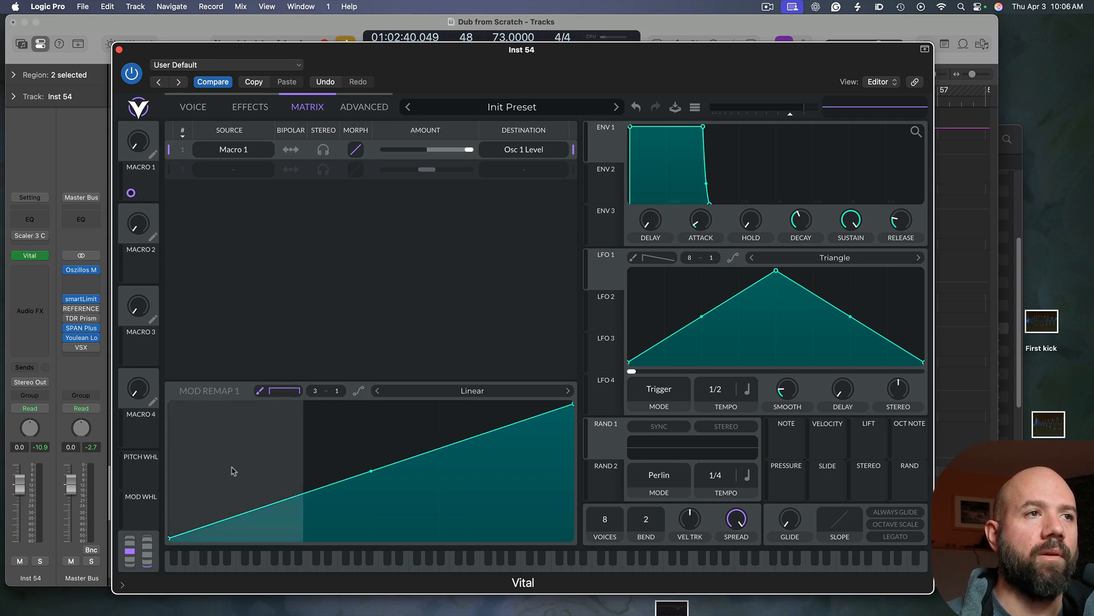
left_click_drag(220, 610, 239, 606)
mouse_move(346, 516)
left_mouse_down()
mouse_move(362, 362)
mouse_move(276, 560)
left_mouse_up()
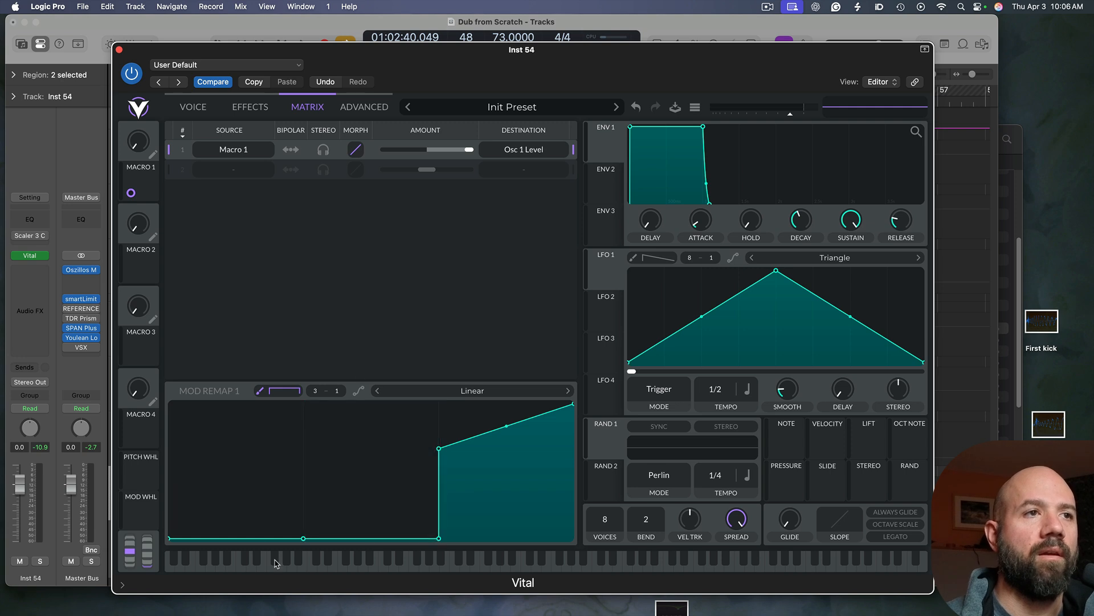
left_click_drag(257, 516, 248, 377)
left_click_drag(488, 496, 496, 602)
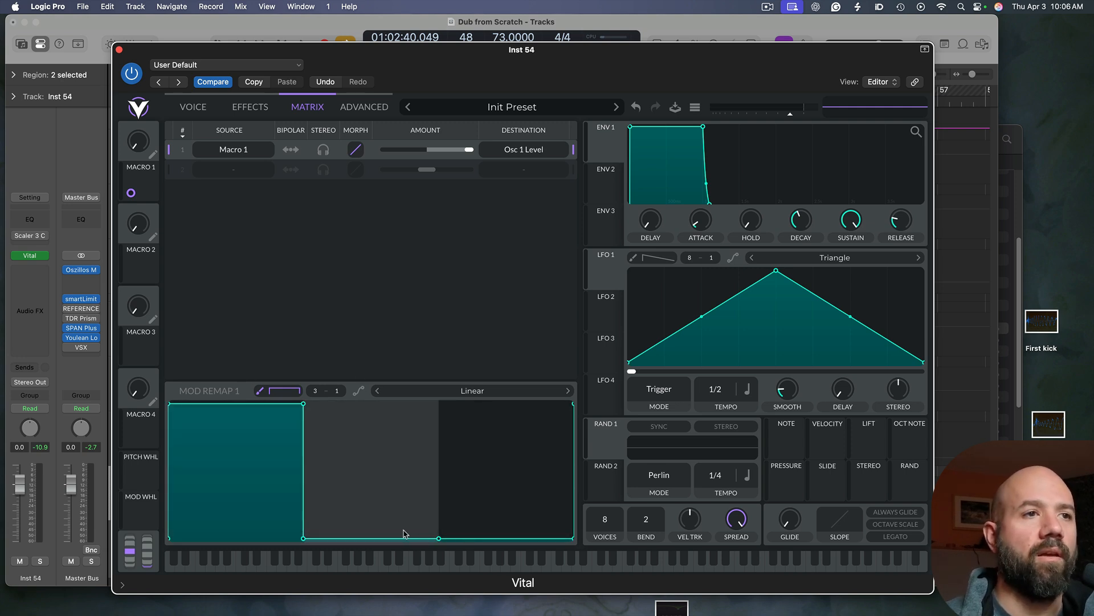
Assign Macro 1 to oscillator 2's level and reshape its remap curve to be active only in the middle third
left_click(203, 111)
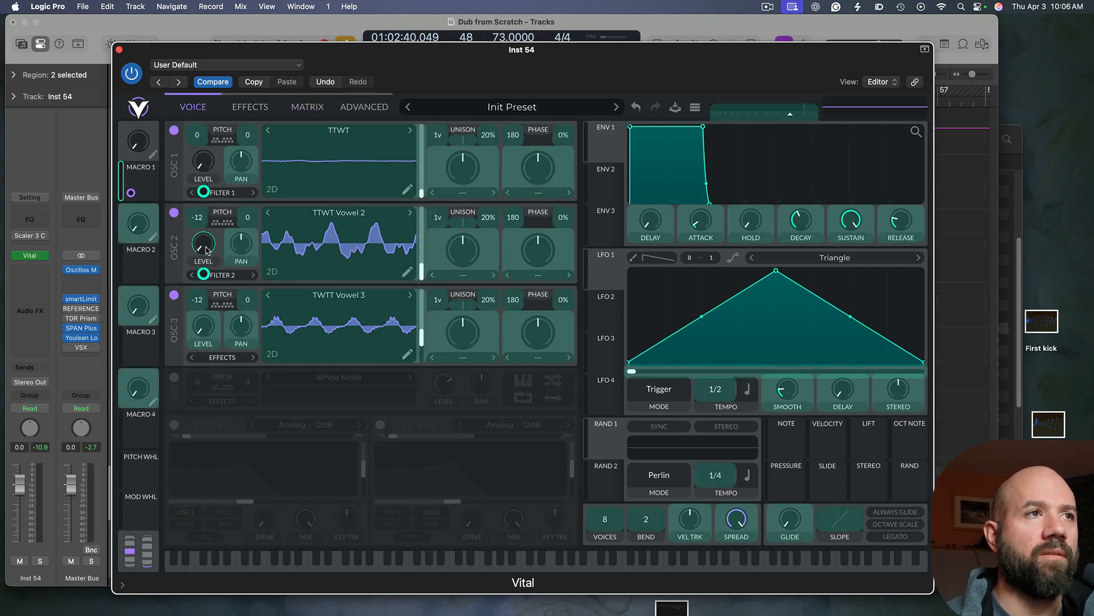
left_click(303, 114)
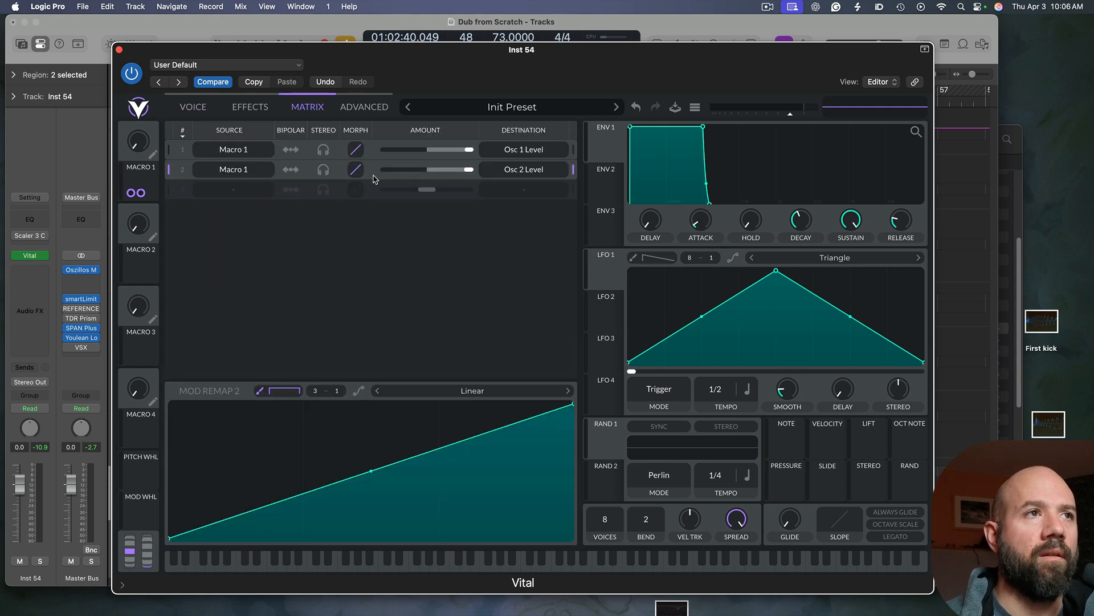
left_click_drag(263, 521, 253, 593)
left_click_drag(366, 489, 374, 367)
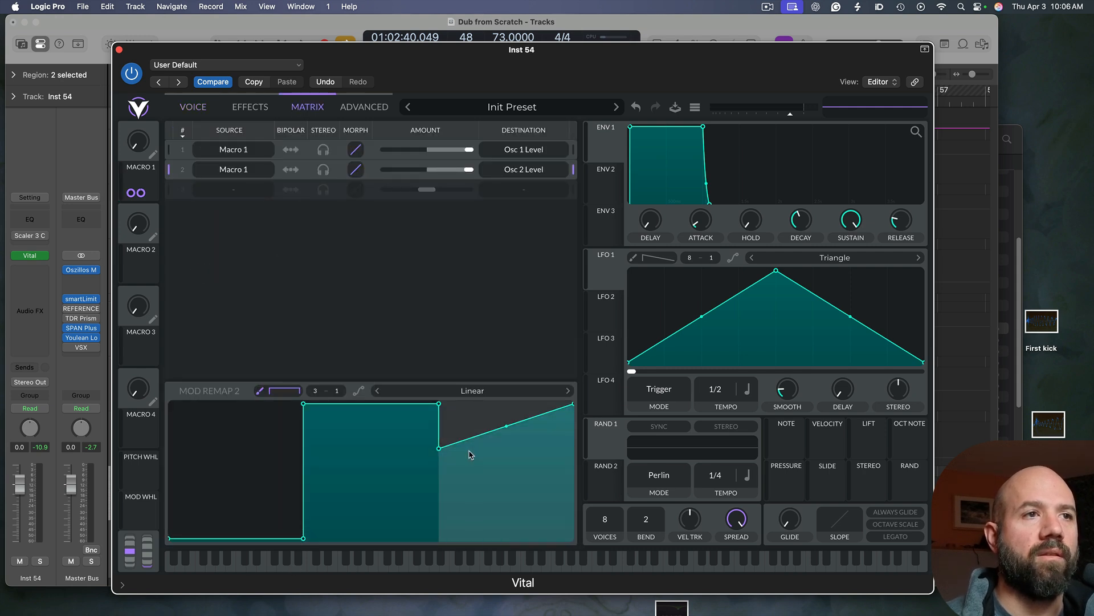
left_click_drag(469, 455, 473, 573)
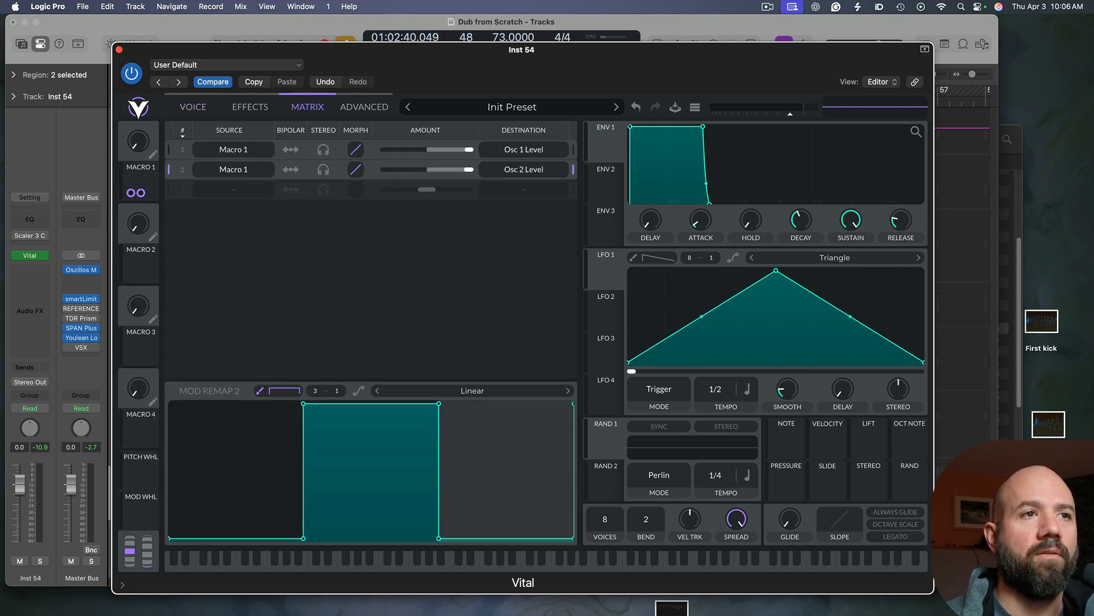
Assign Macro 1 to oscillator 3's level with its remap curve active only in the last third
left_click(191, 109)
left_click_drag(141, 173, 201, 329)
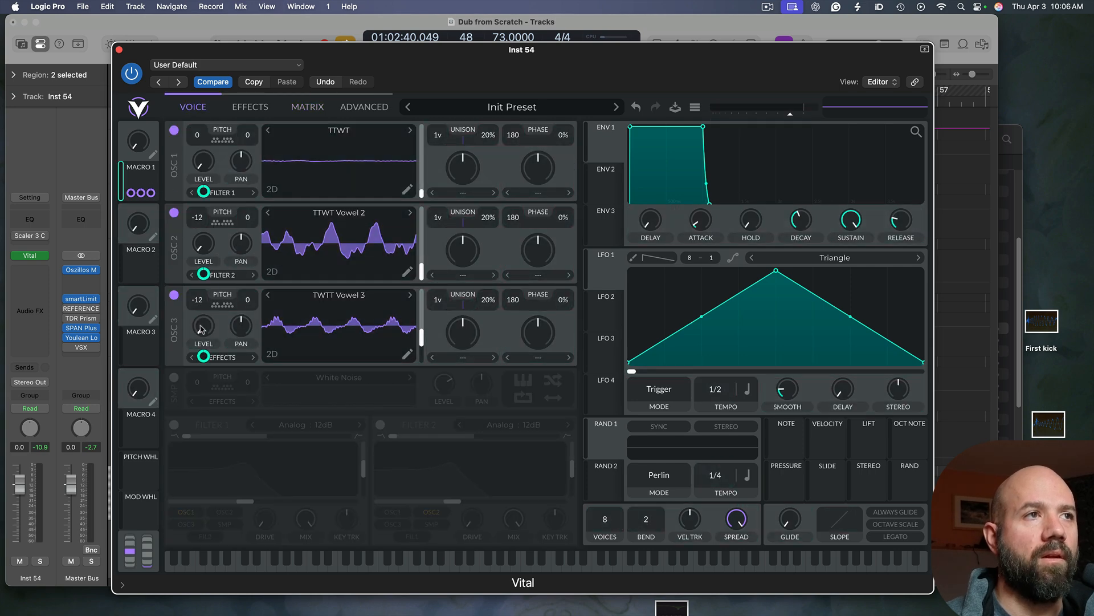
left_click(314, 110)
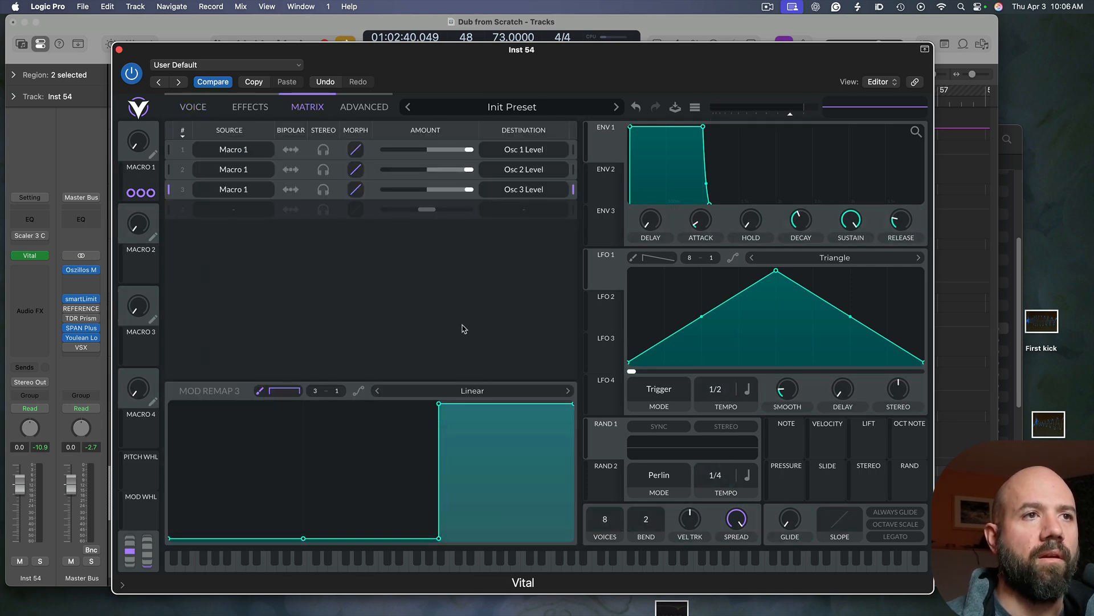
Sweep Macro 1 to audition the oscillator switching and lower the synth's master output level slightly
left_click(185, 105)
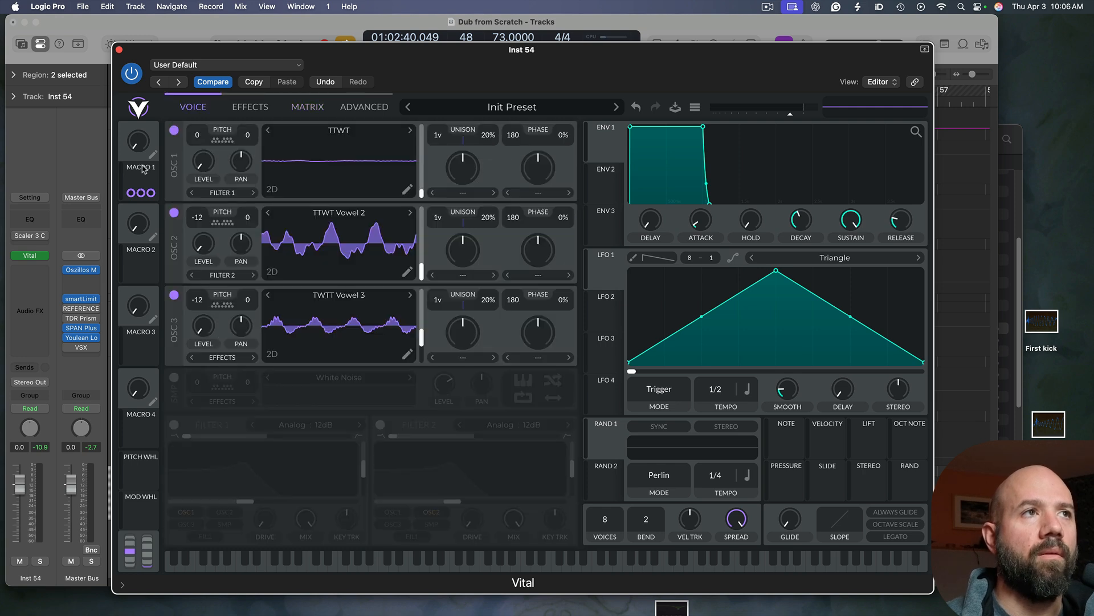
left_click_drag(138, 141, 151, 185)
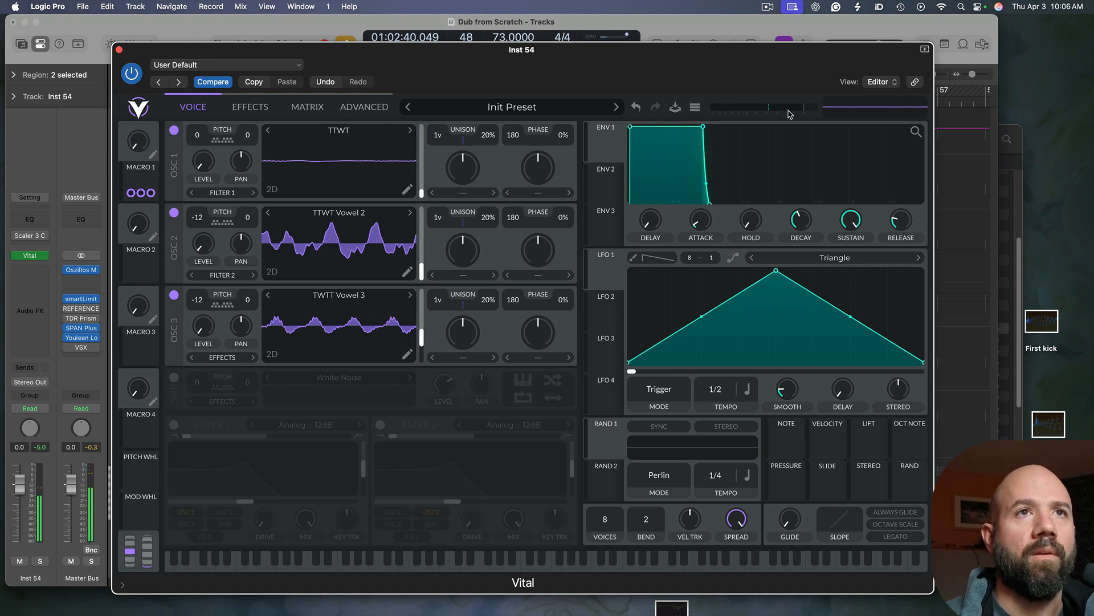
left_click_drag(791, 116, 782, 118)
mouse_move(139, 142)
left_mouse_down()
mouse_move(152, 65)
mouse_move(150, 152)
left_mouse_up()
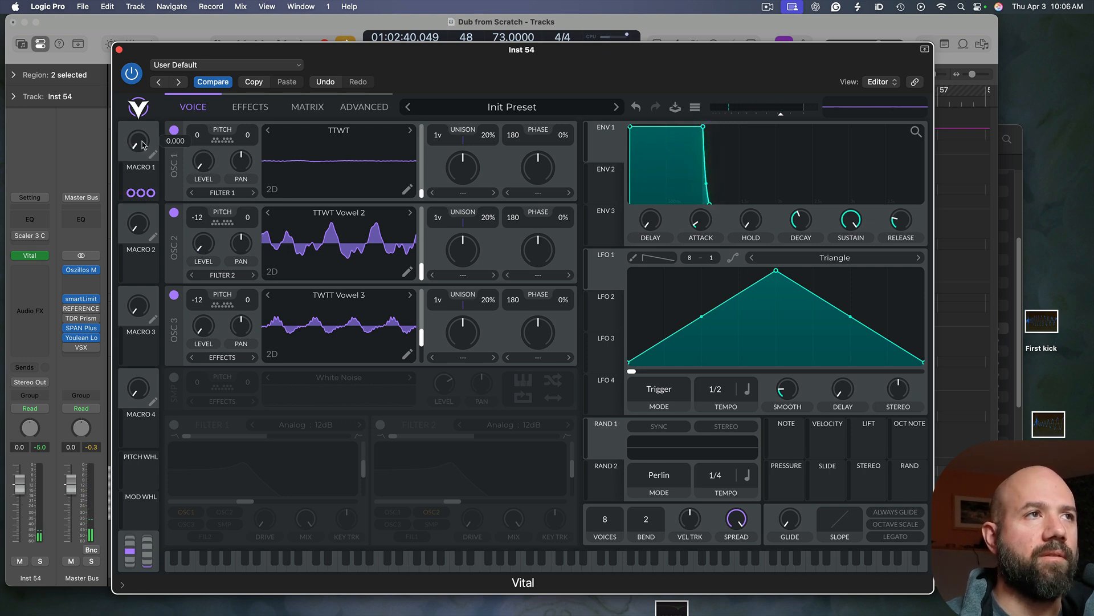
left_click_drag(142, 141, 142, 138)
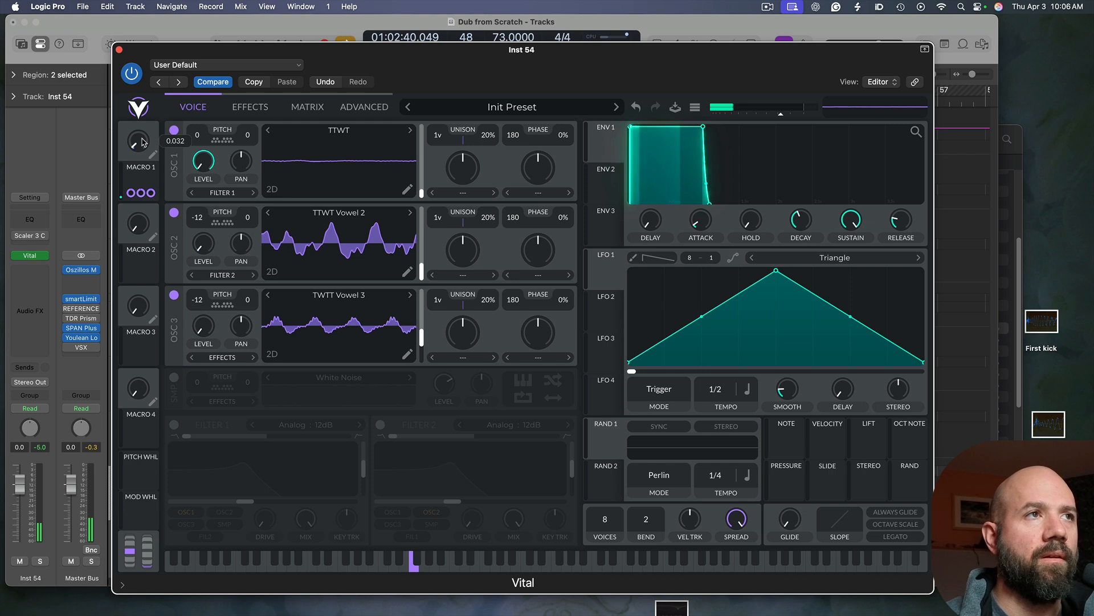
Rename Macro 1 as OSC SWITCH
left_click(145, 166)
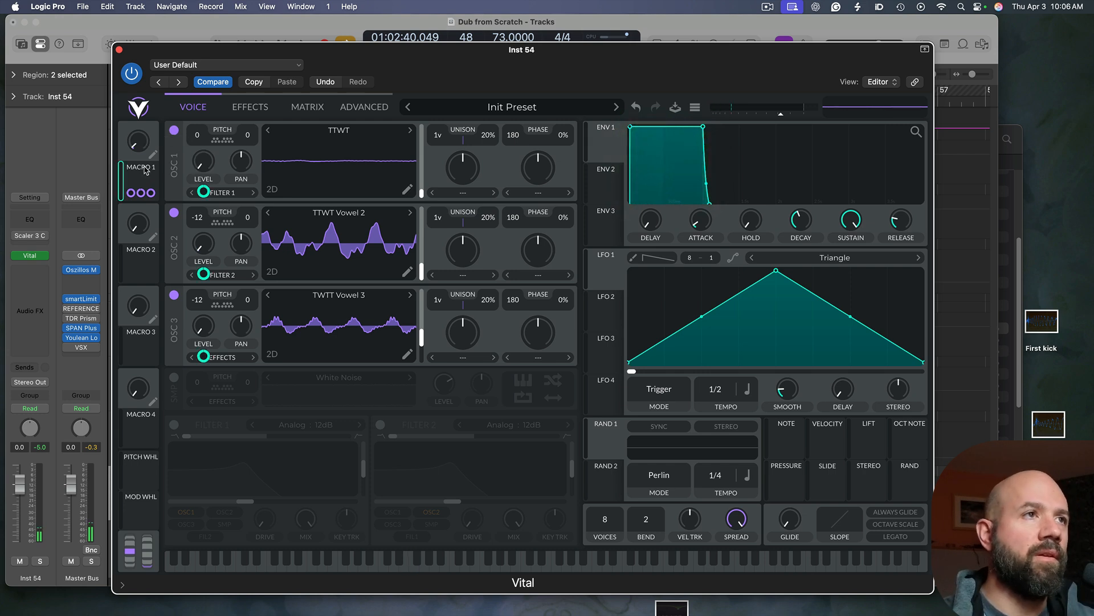
left_click(153, 159)
type("OSC SWITCH")
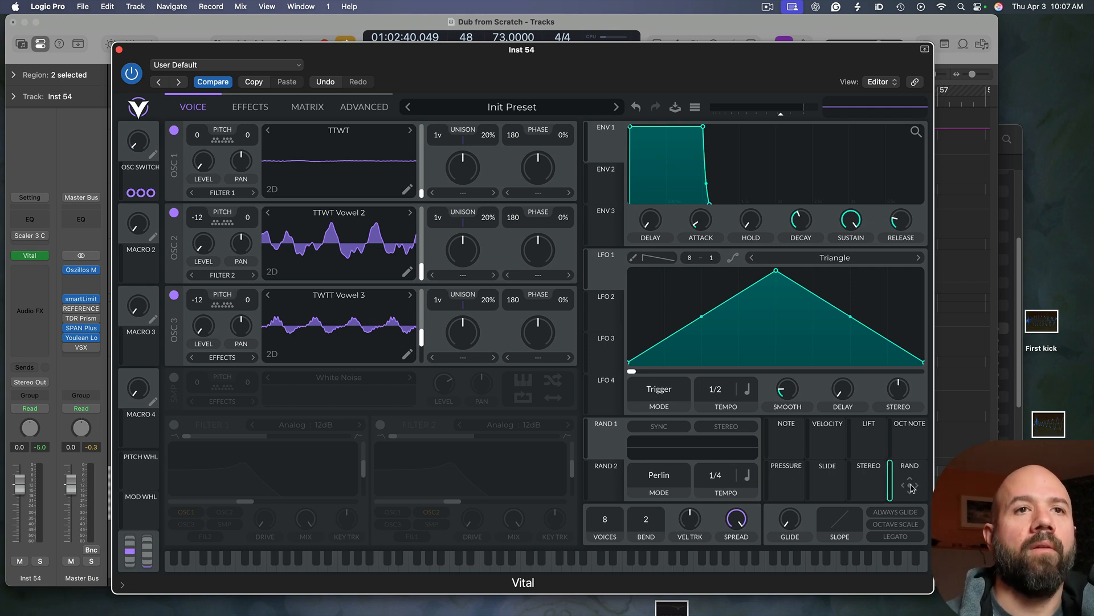
Modulate the OSC SWITCH macro with the per-note random source and transpose oscillator 1 to -12
left_click_drag(915, 489, 140, 145)
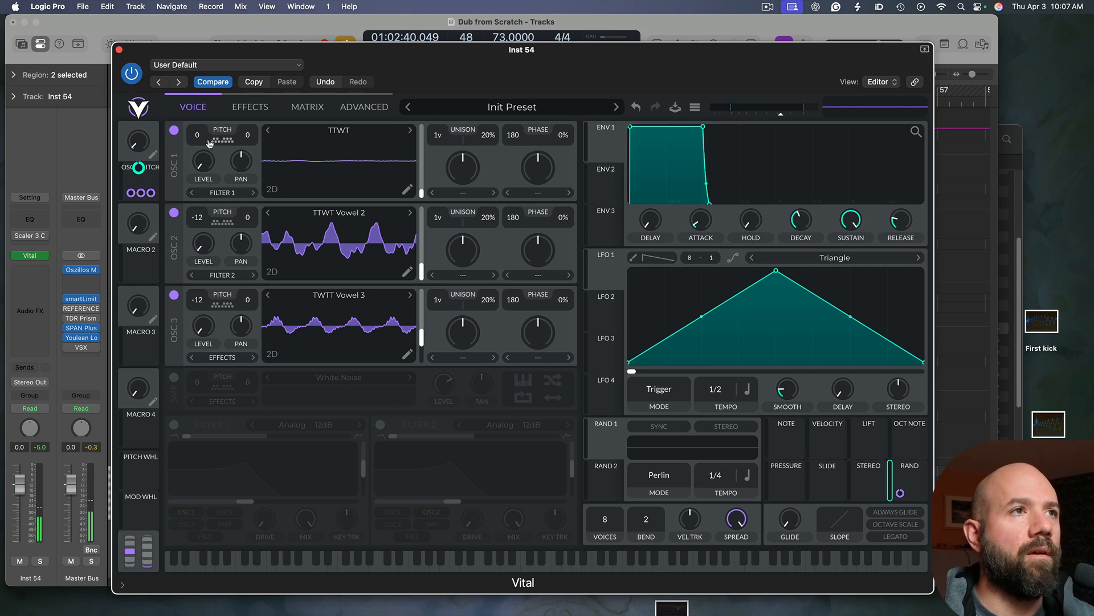
left_click_drag(200, 139, 202, 143)
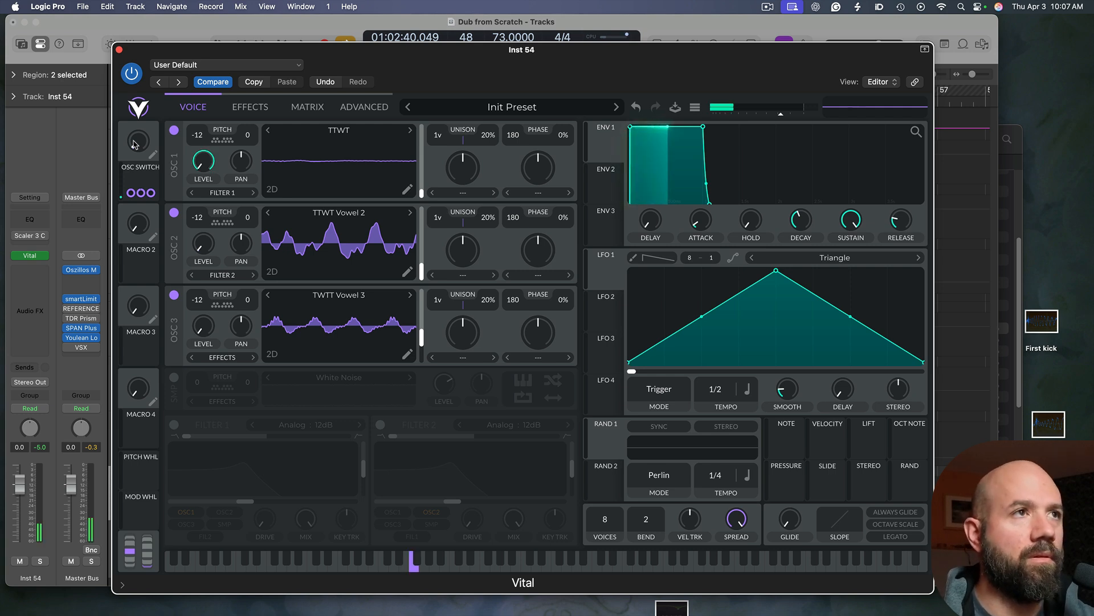
left_click_drag(133, 140, 133, 138)
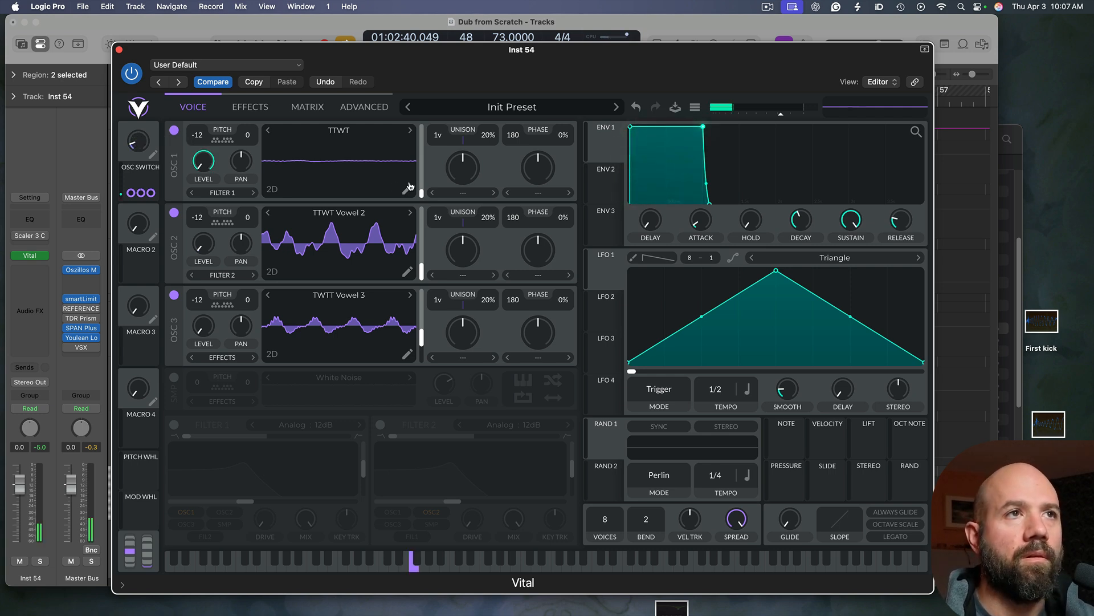
Shift oscillator 1's wavetable position and modulate it with the Rand 1 source
left_click_drag(422, 183, 422, 173)
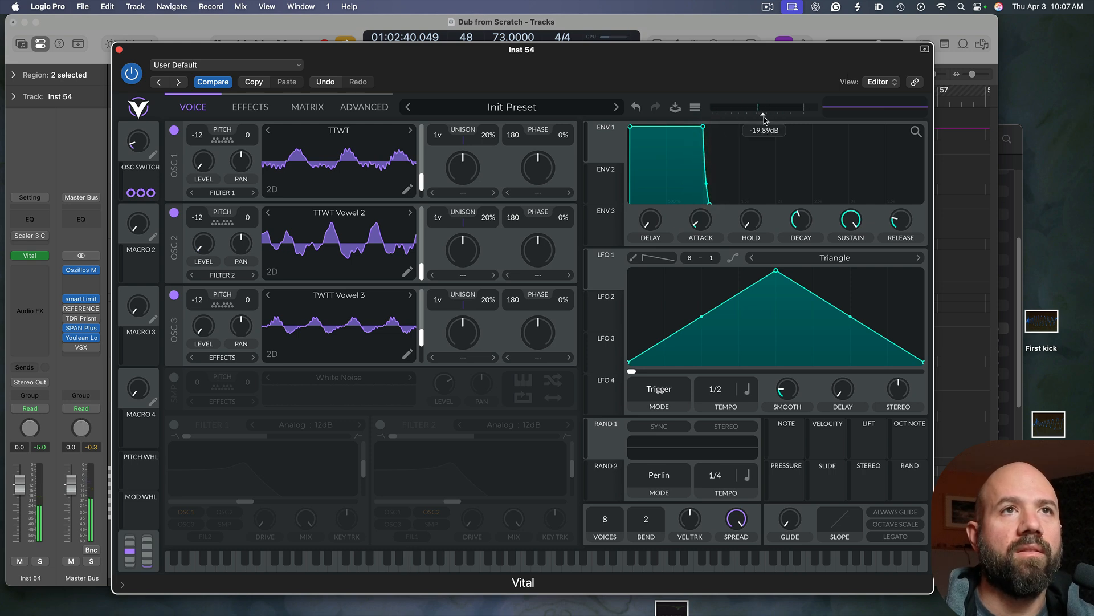
left_click_drag(422, 182, 418, 185)
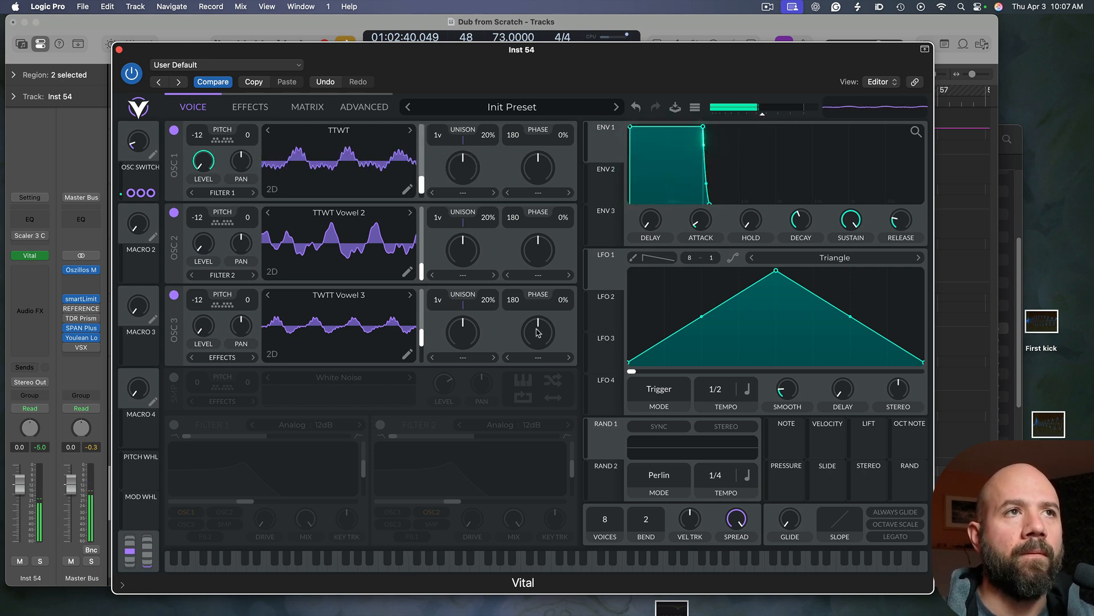
left_click_drag(605, 443, 408, 163)
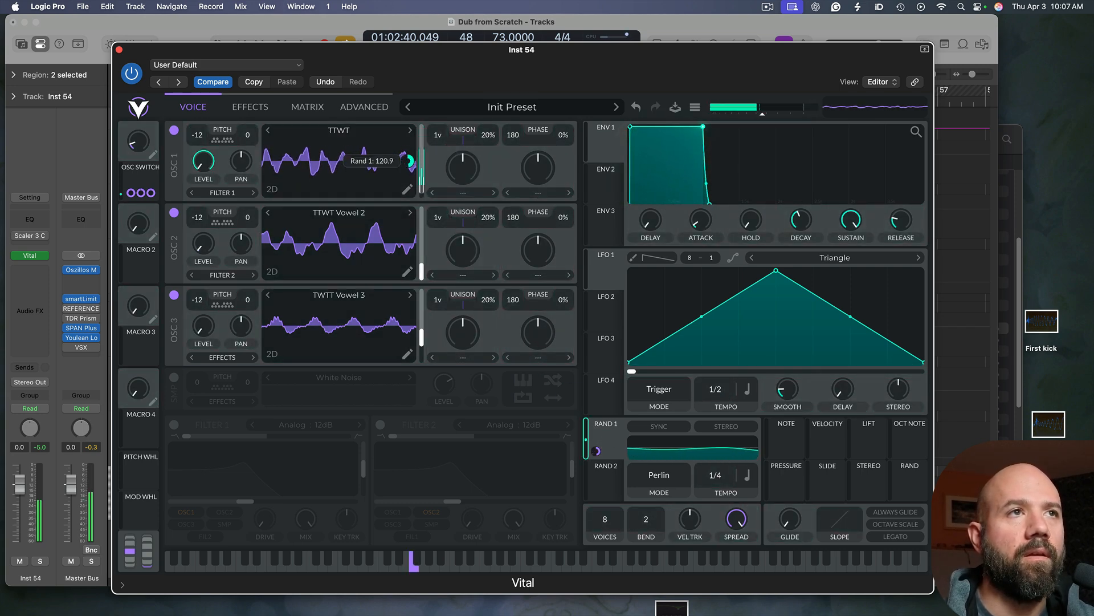
mouse_move(423, 191)
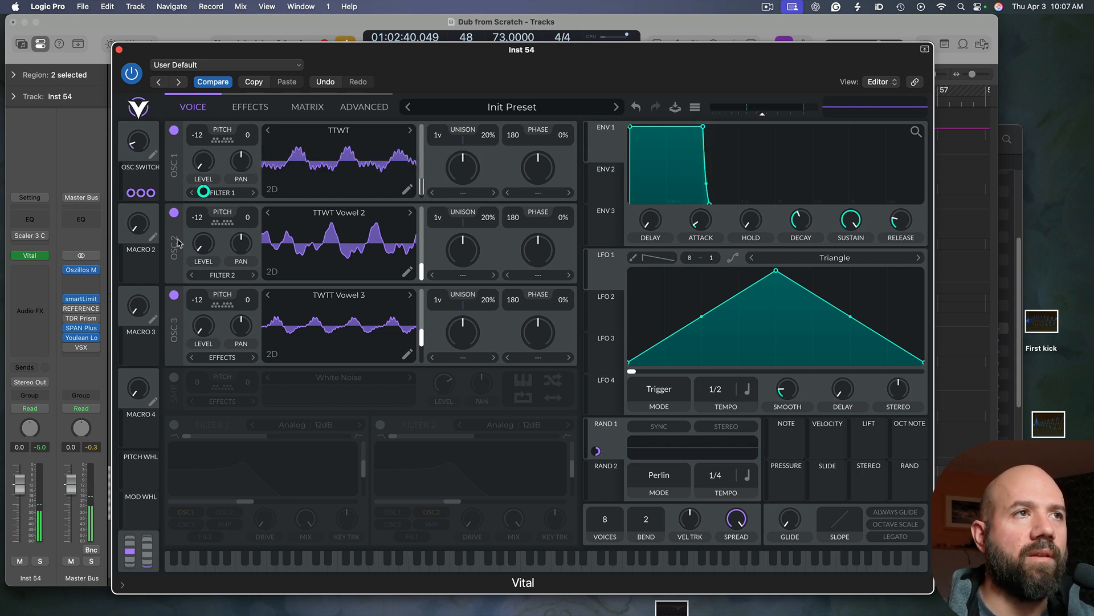
mouse_move(143, 124)
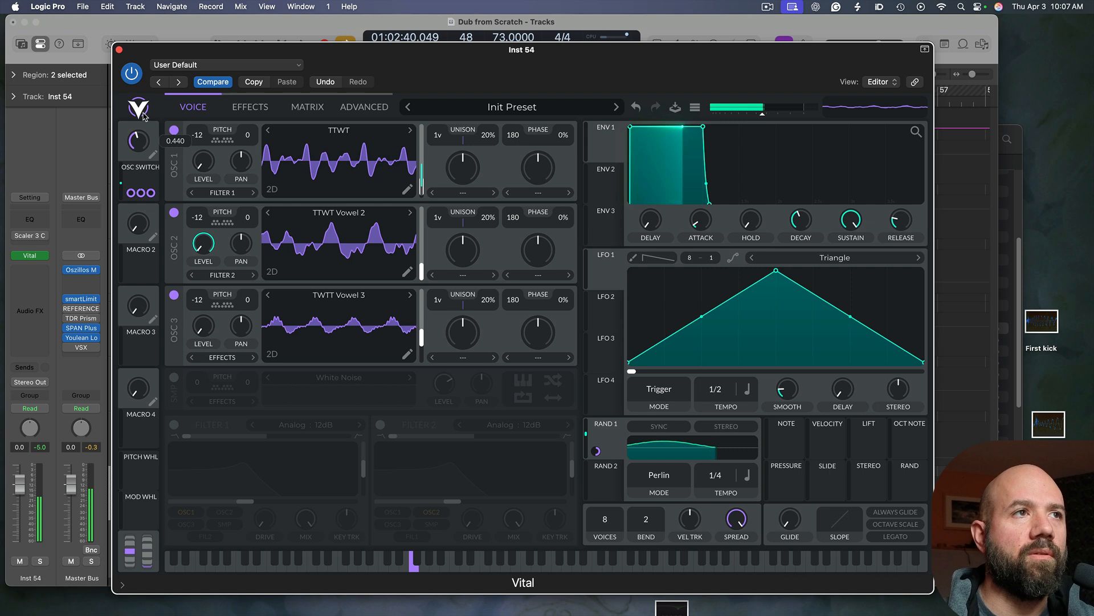
mouse_move(607, 484)
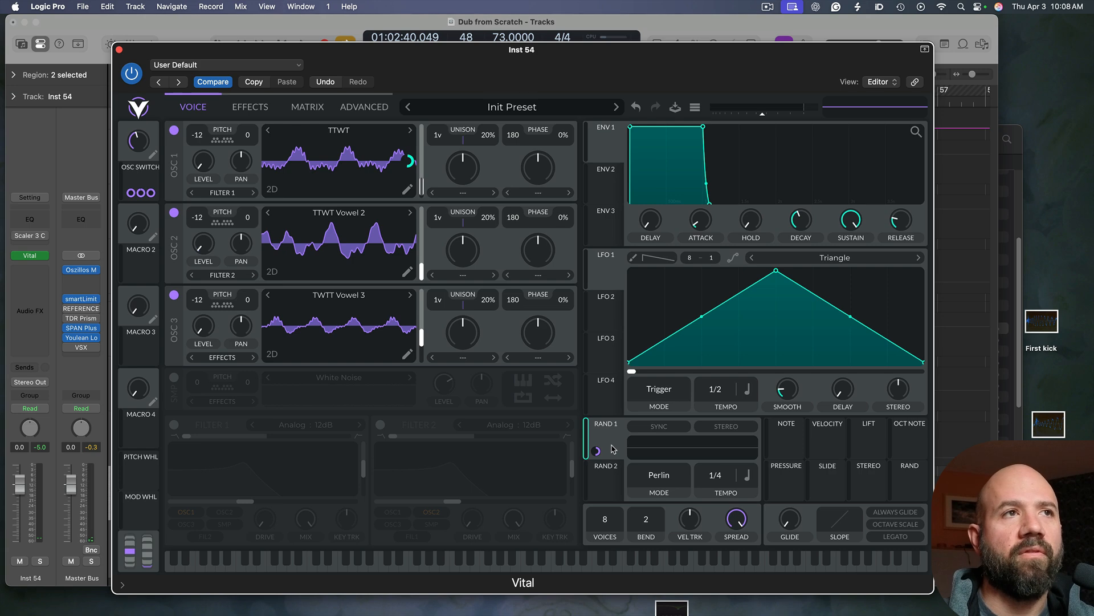
Modulate oscillator 2's and oscillator 3's wavetable positions with Rand 1 and audition the macro
left_click_drag(597, 451, 407, 244)
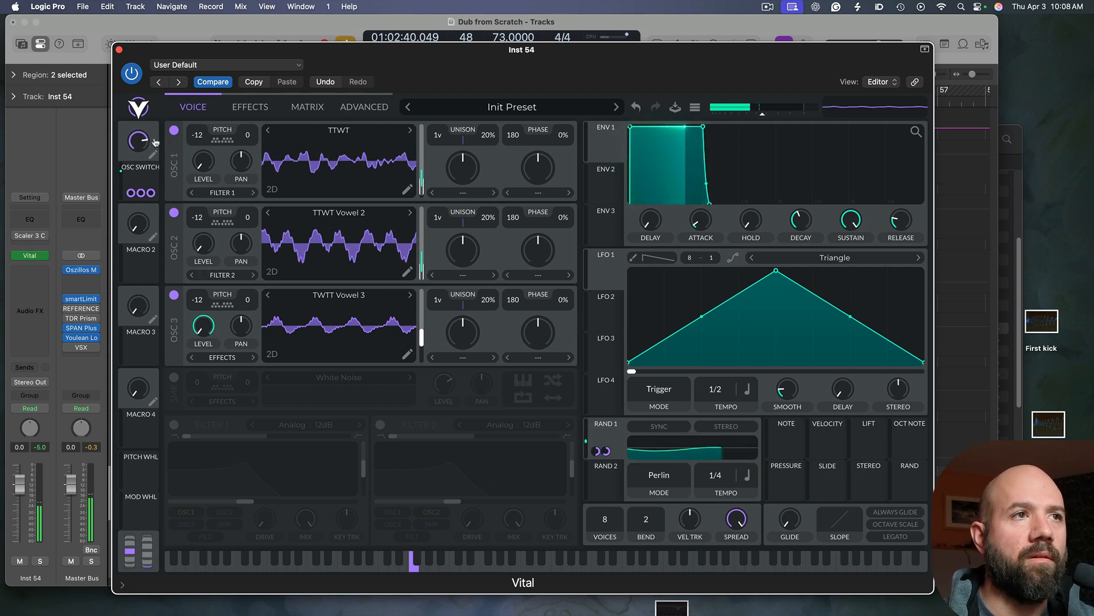
left_click_drag(607, 452, 410, 326)
left_click_drag(139, 140, 154, 219)
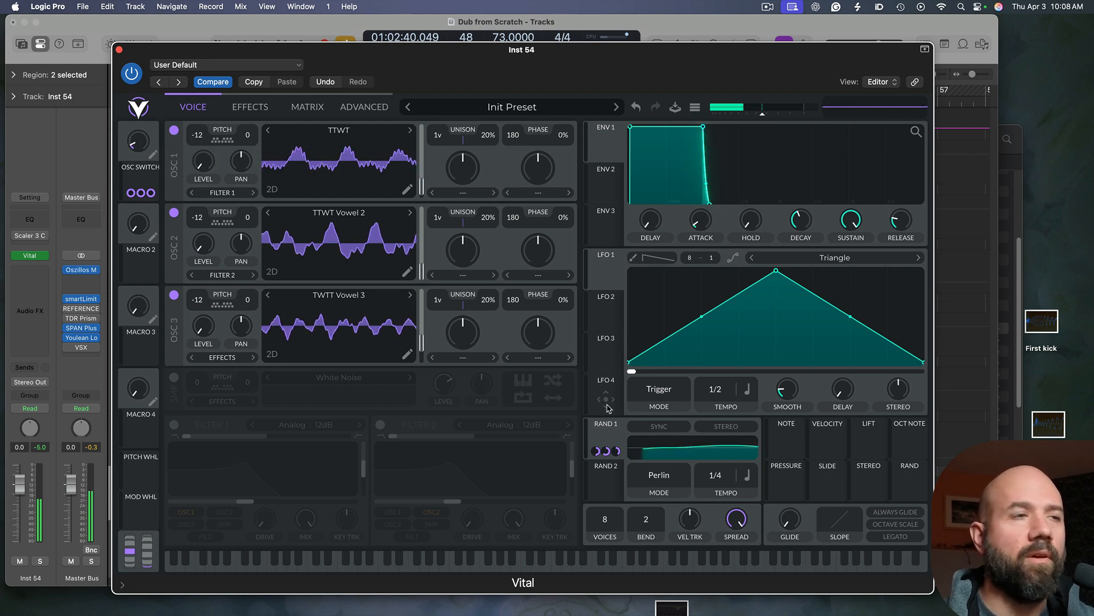
Enable stereo mode on Rand 1 and apply the per-note random source to OSC SWITCH again
left_click(728, 427)
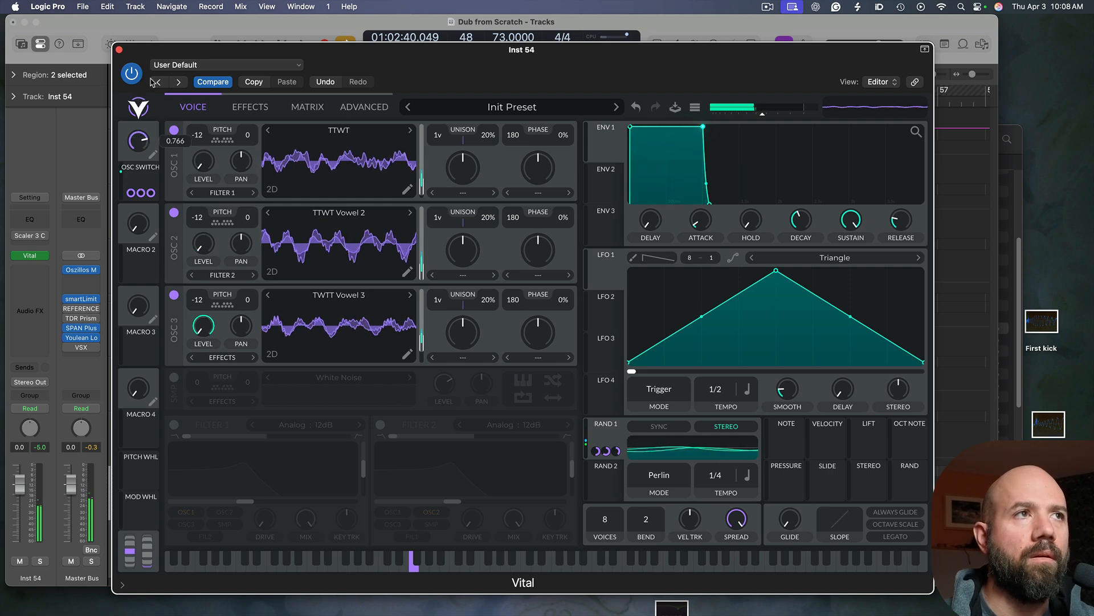
left_click_drag(155, 182, 155, 144)
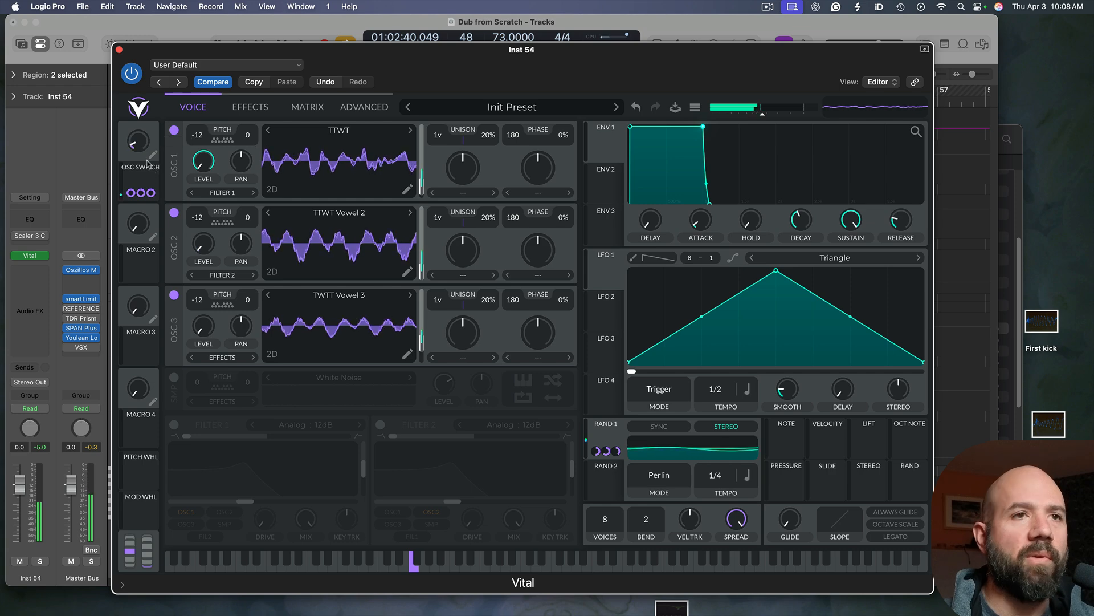
left_click_drag(910, 486, 138, 172)
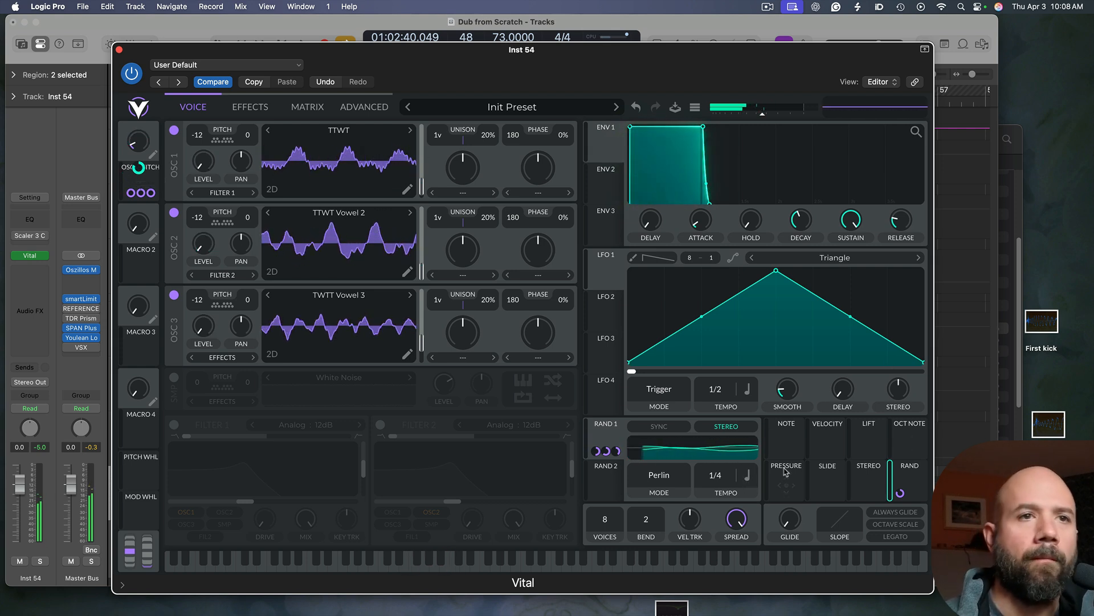
Set glide to about 0.043 seconds and switch the synth to Legato
left_click_drag(771, 525, 786, 480)
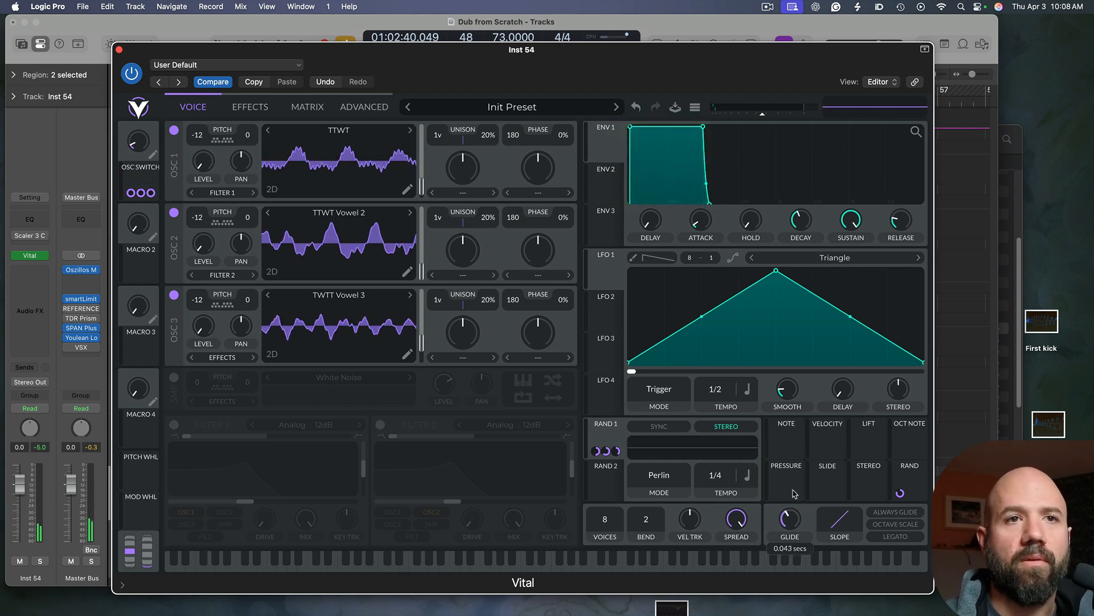
left_click(896, 536)
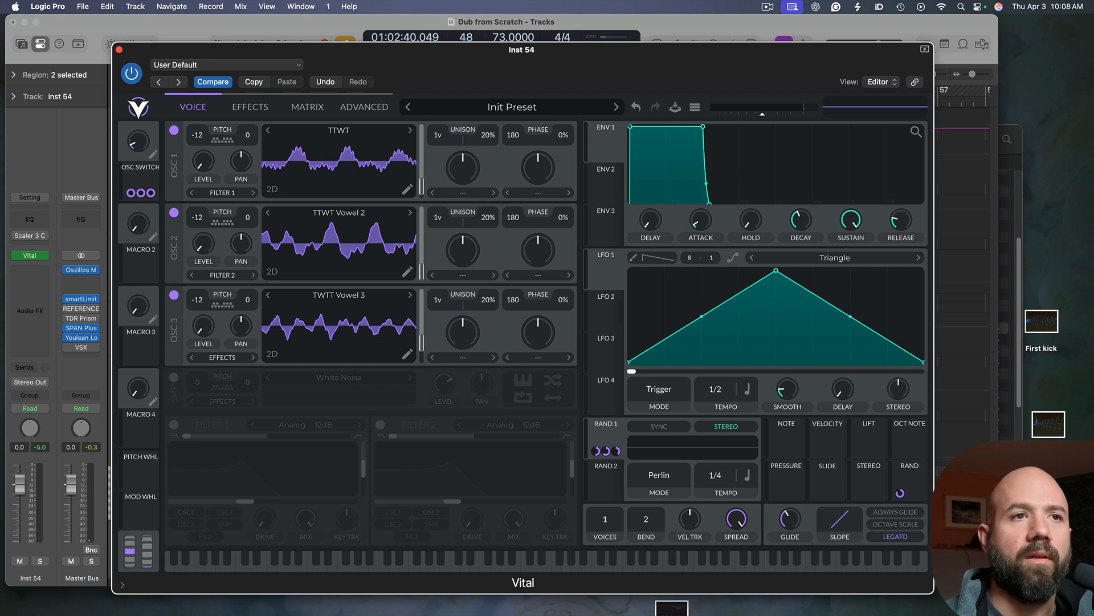
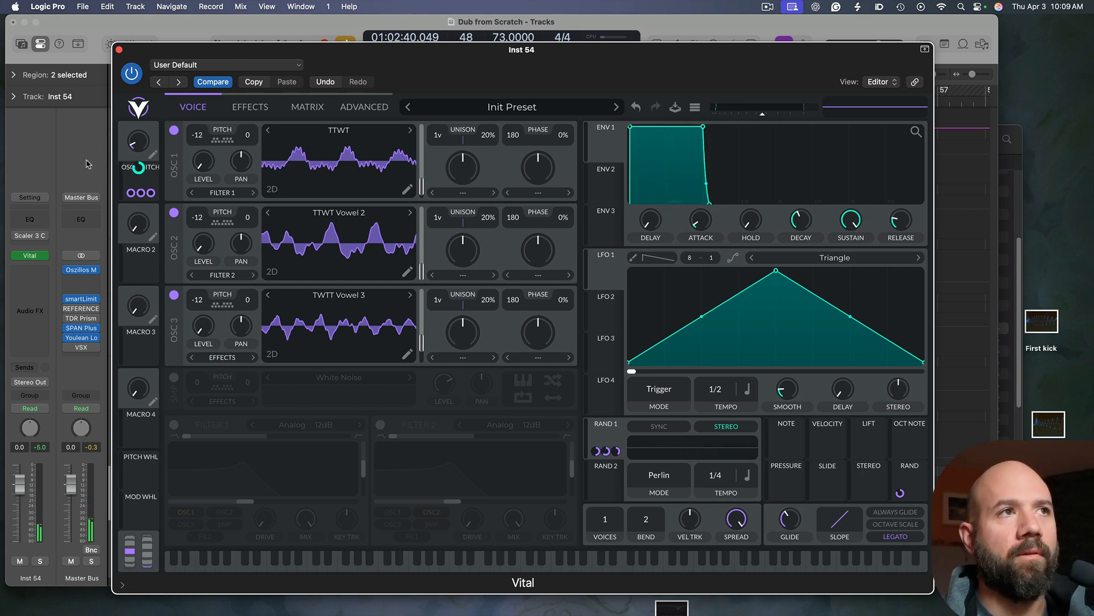
Enable the Distortion effect in the synth and set its type to Down Sample
left_click(263, 114)
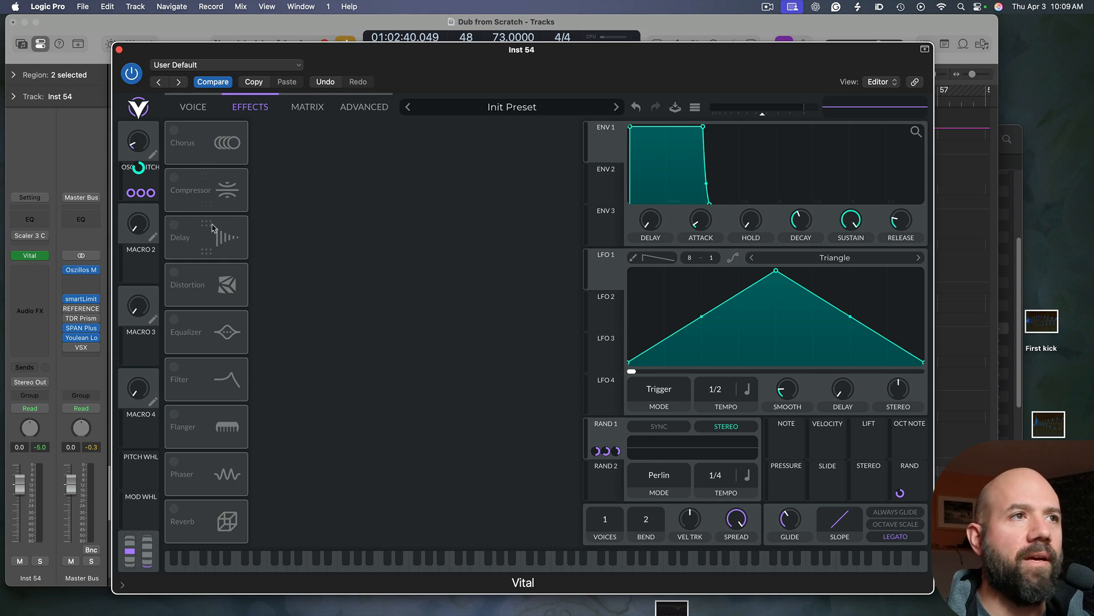
left_click(174, 237)
left_click(172, 238)
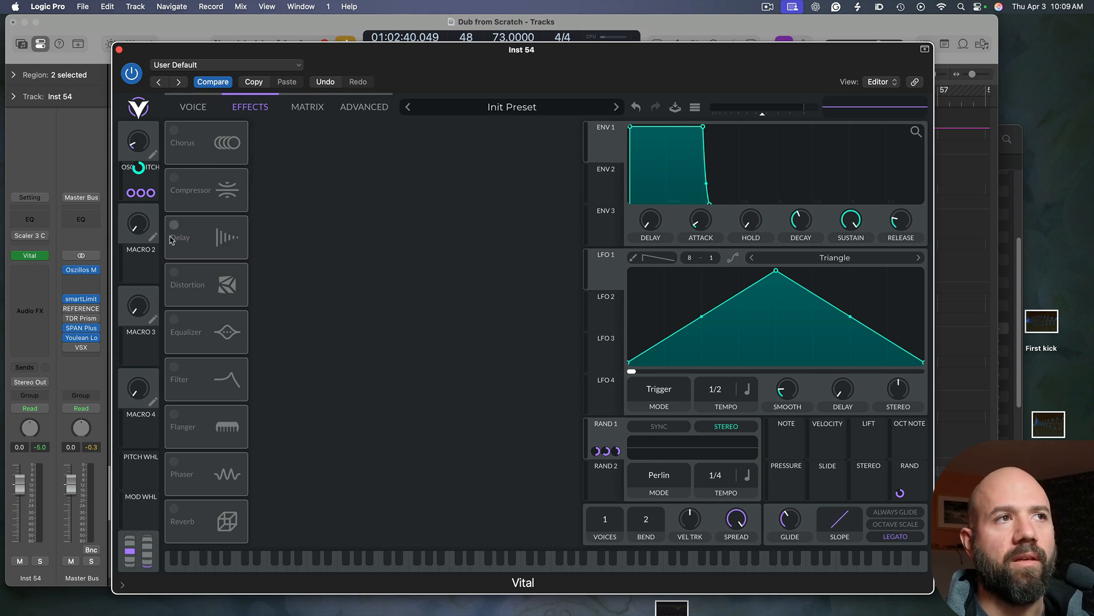
left_click(174, 280)
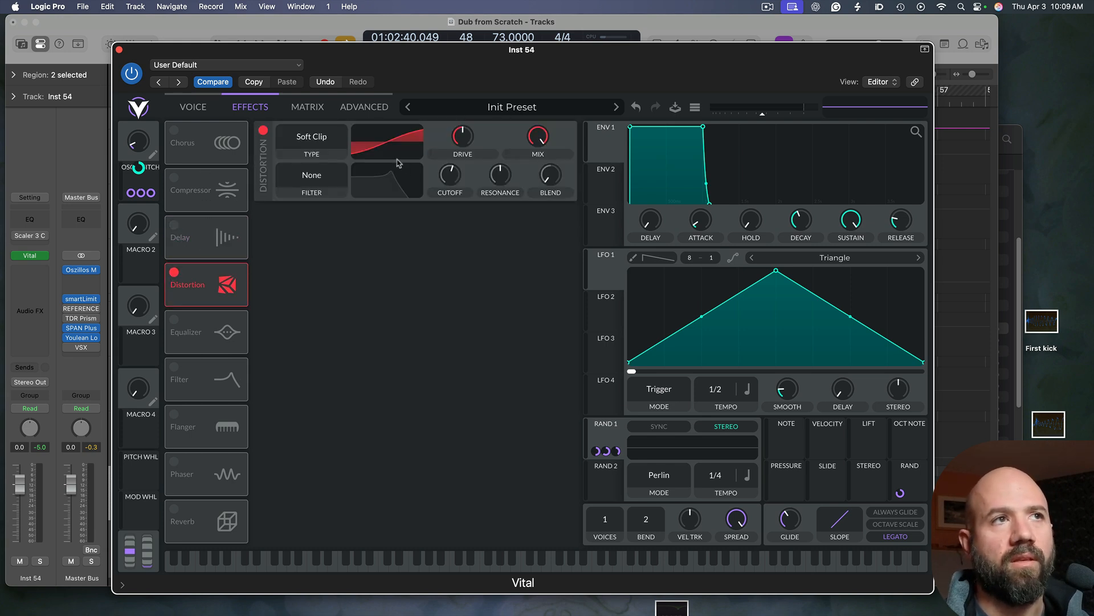
left_click(312, 139)
left_click(334, 206)
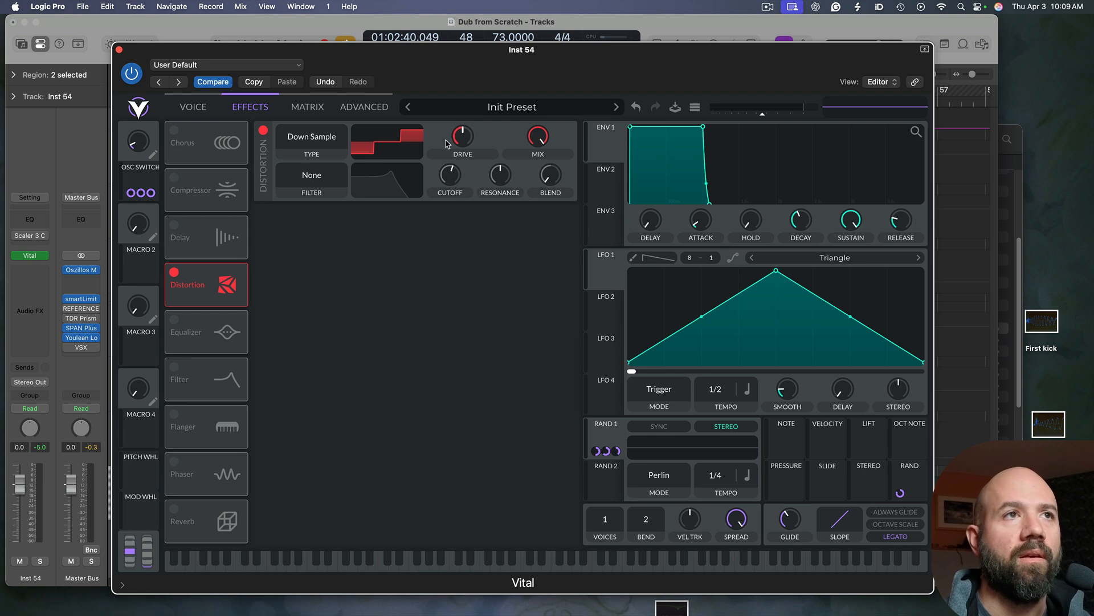
Adjust the distortion drive and modulate its cutoff with the random note source
left_click_drag(448, 143, 462, 119)
left_click_drag(469, 70, 469, 171)
left_click_drag(901, 493, 463, 198)
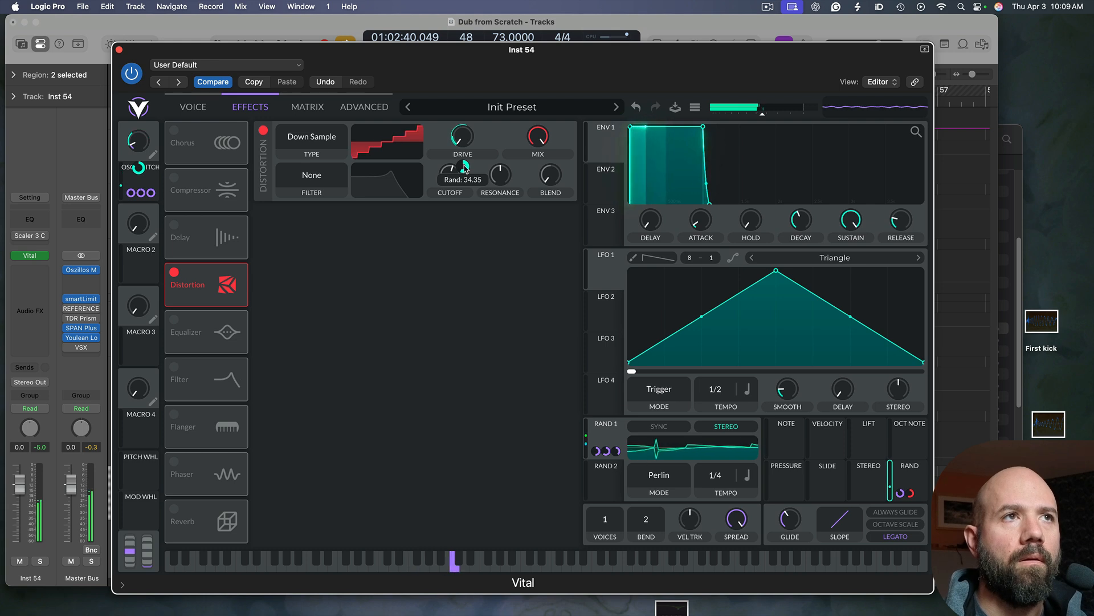
Modulate the distortion's cutoff and drive with the stereo and random note sources
left_click(192, 109)
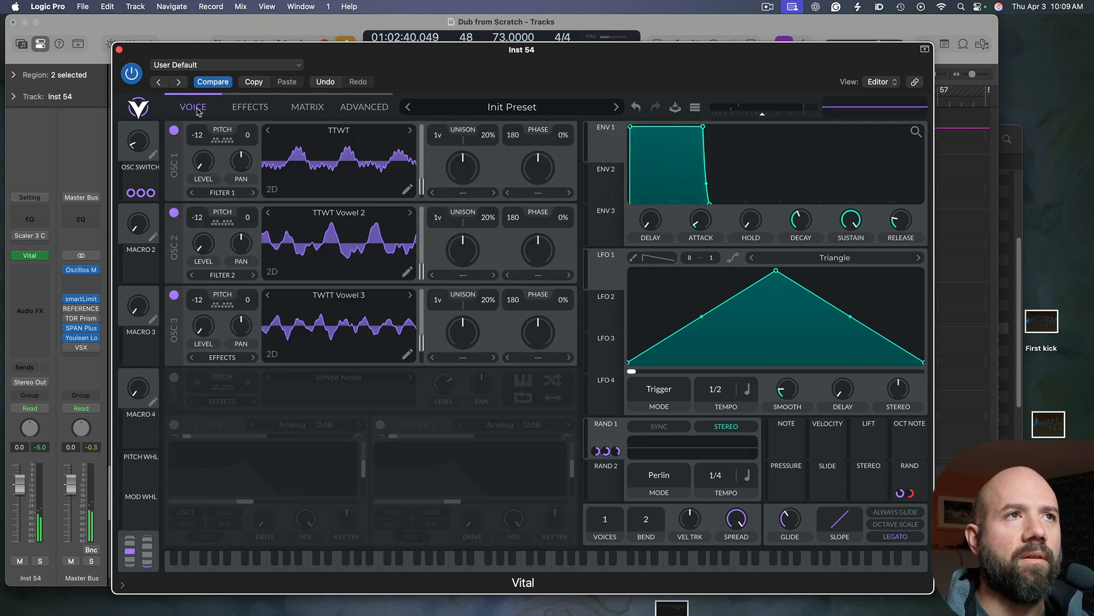
left_click(256, 110)
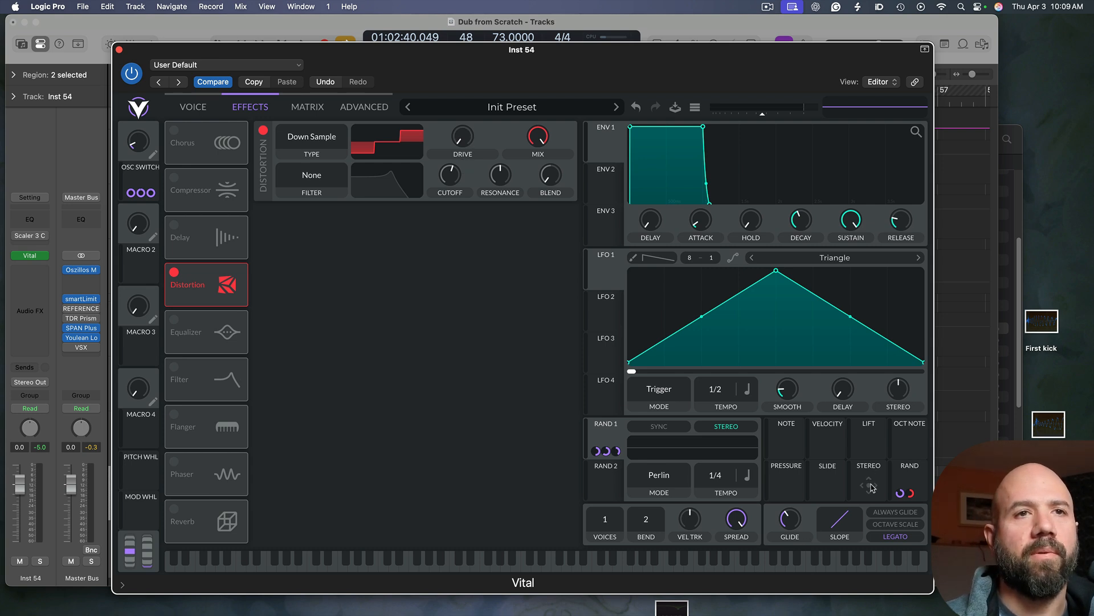
left_click_drag(870, 486, 450, 192)
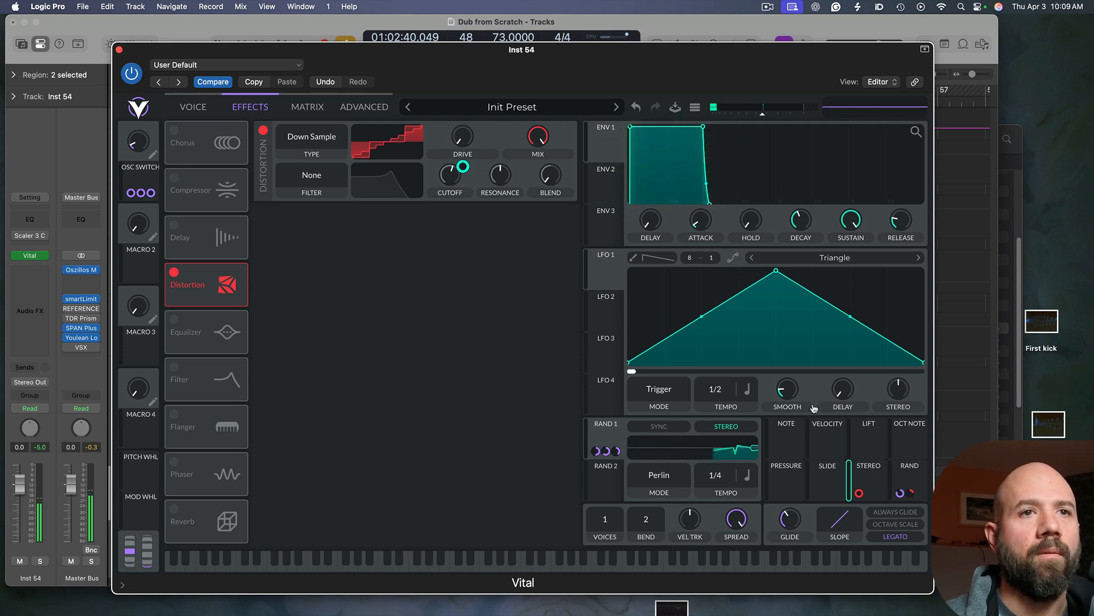
left_click_drag(901, 488, 450, 171)
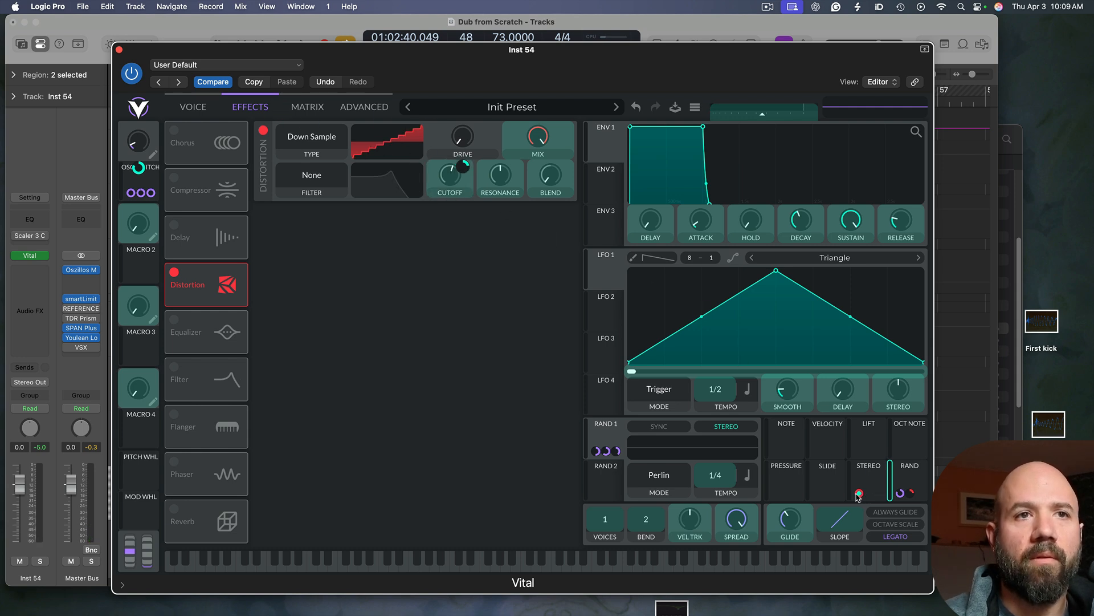
left_click_drag(858, 496, 459, 141)
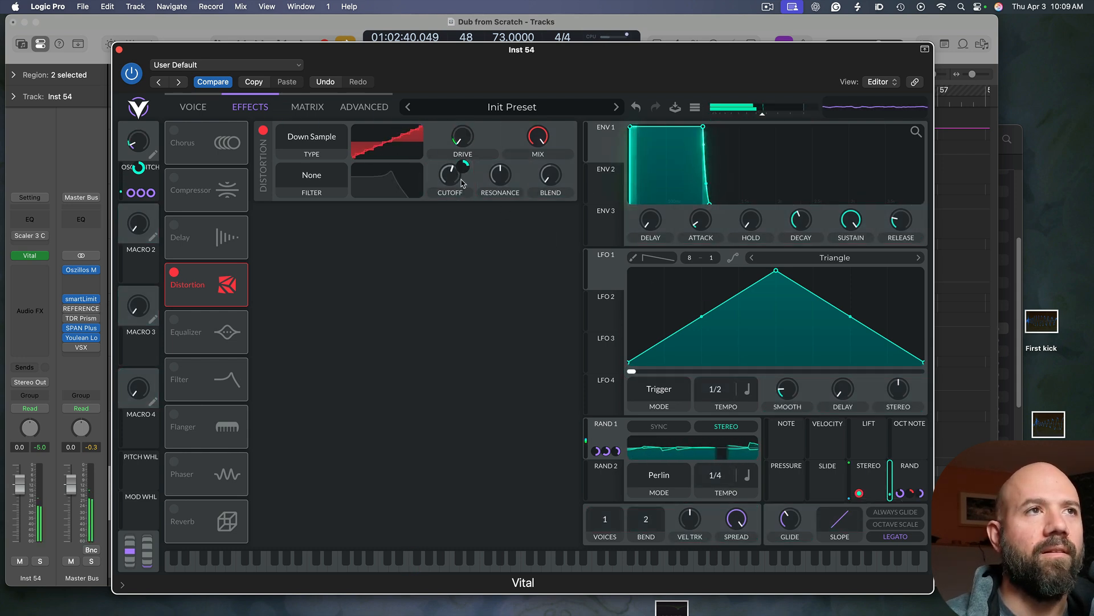
mouse_move(455, 165)
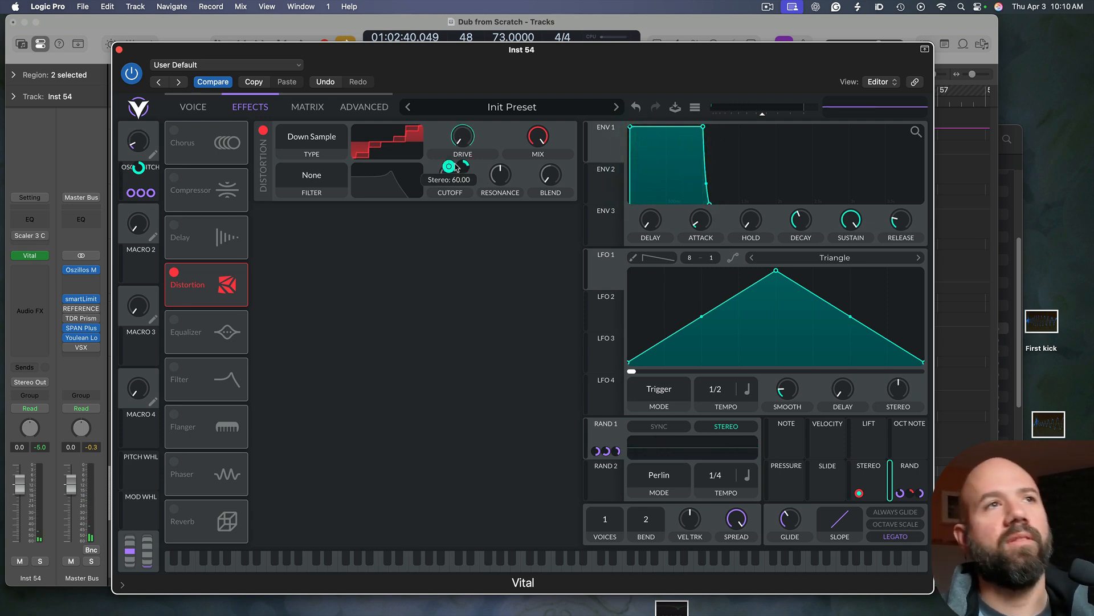
Move the Delay effect after Distortion in the effects chain and enable it
left_click(193, 108)
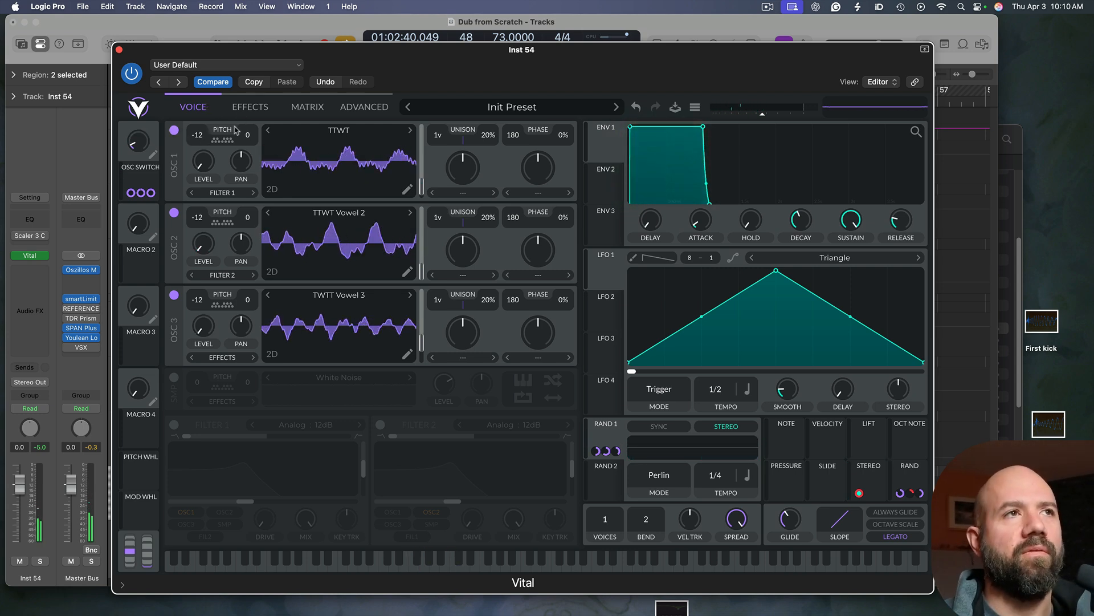
left_click(251, 108)
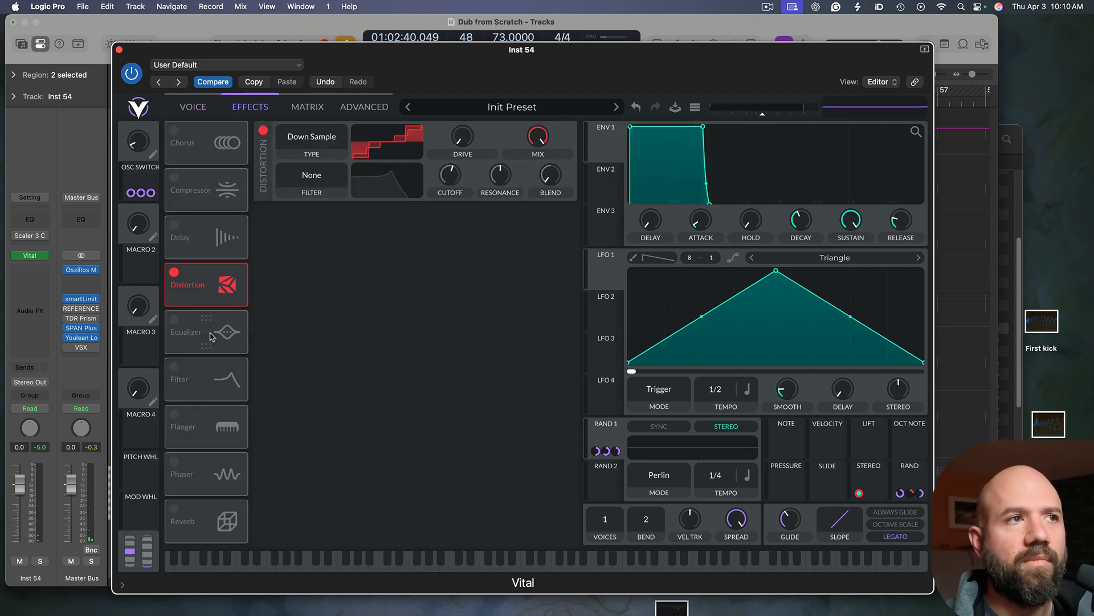
left_click_drag(192, 245, 192, 285)
left_click(174, 272)
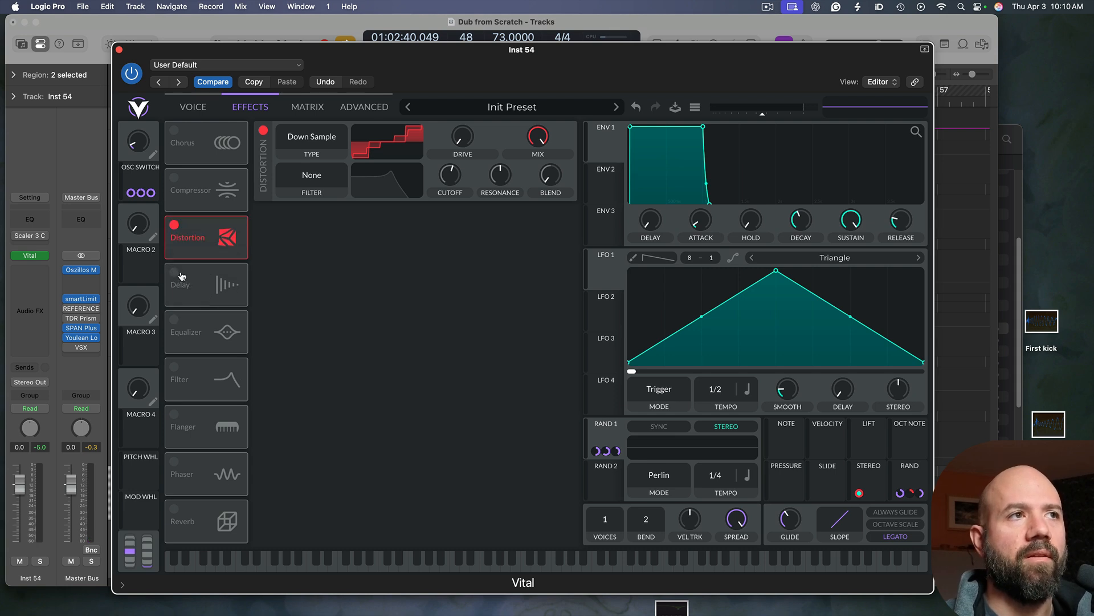
Set the delay to Tempo Dotted and Ping Pong mode, then lower its feedback and mix
left_click(365, 222)
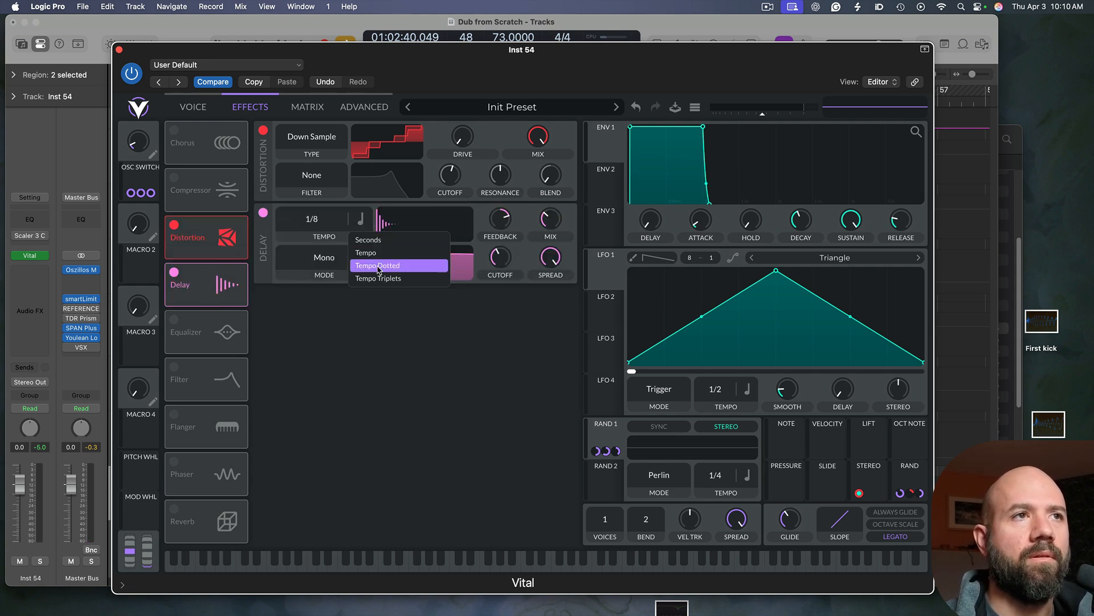
left_click(399, 264)
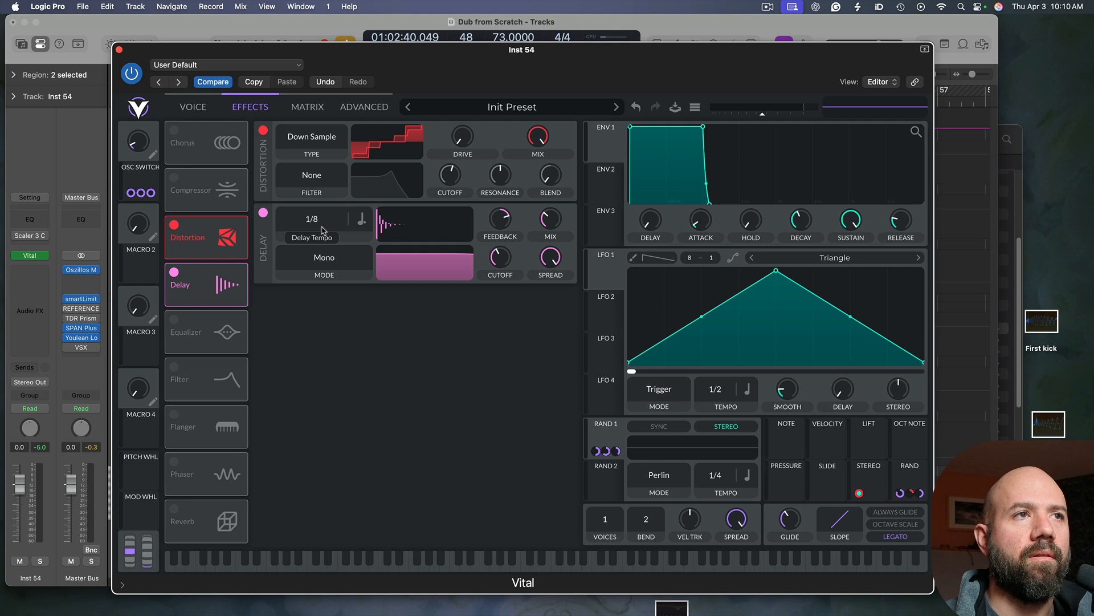
left_click(335, 260)
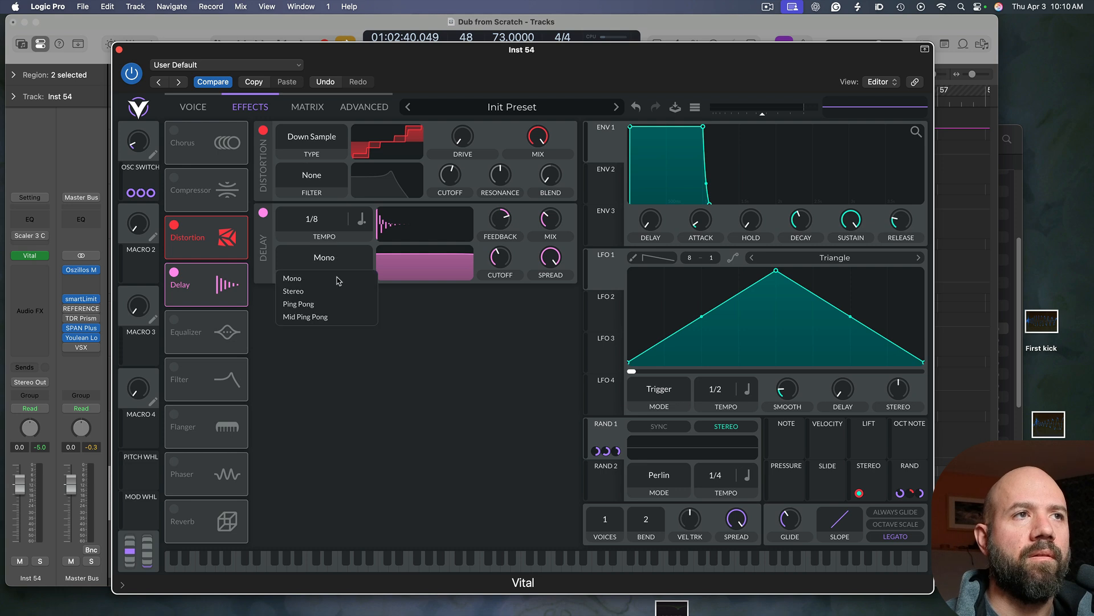
left_click(320, 304)
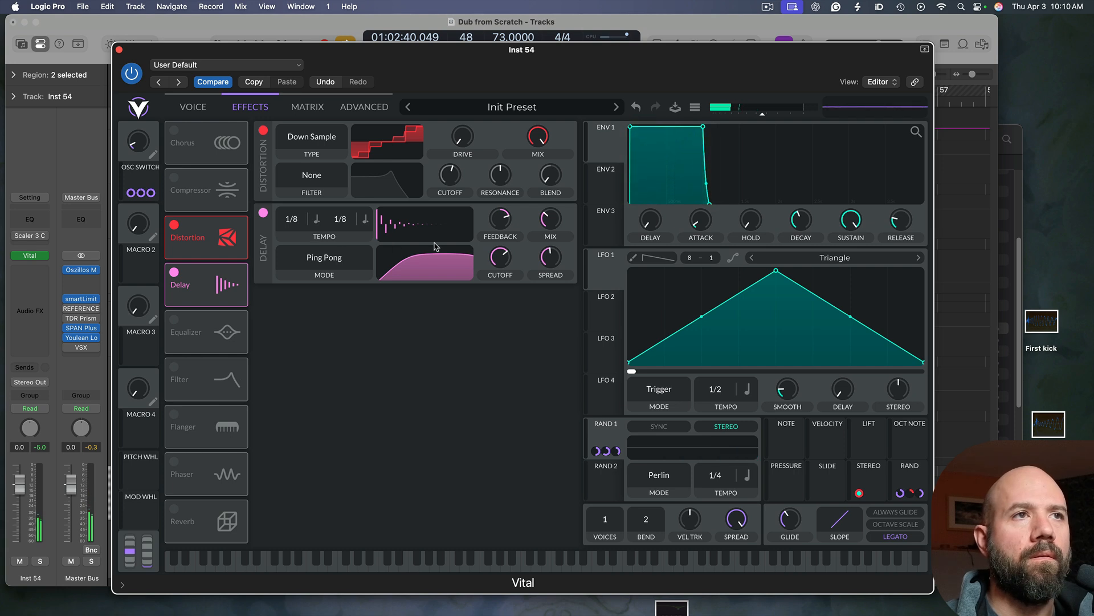
left_click_drag(502, 224, 500, 238)
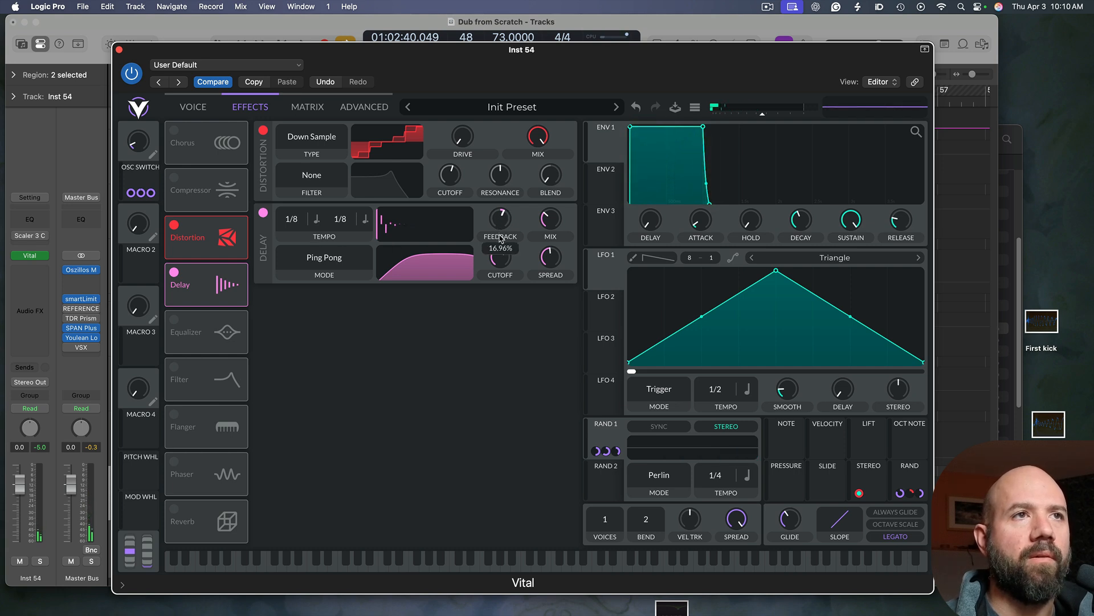
left_click_drag(547, 220, 553, 231)
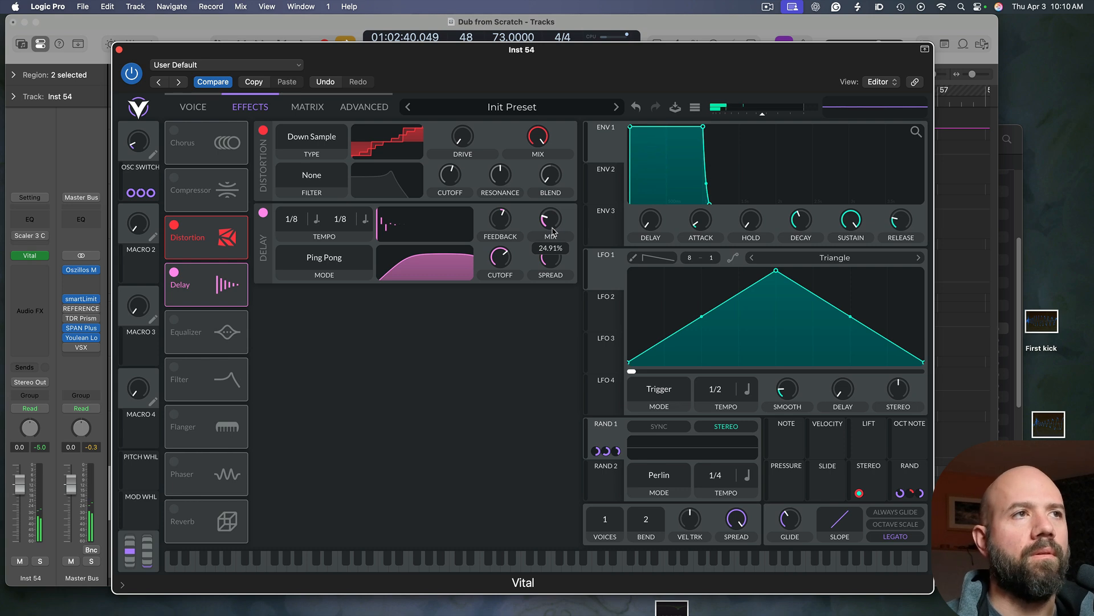
Insert Rhythmizer Fusion as a MIDI effect on the track and close the Vital window
left_click(28, 246)
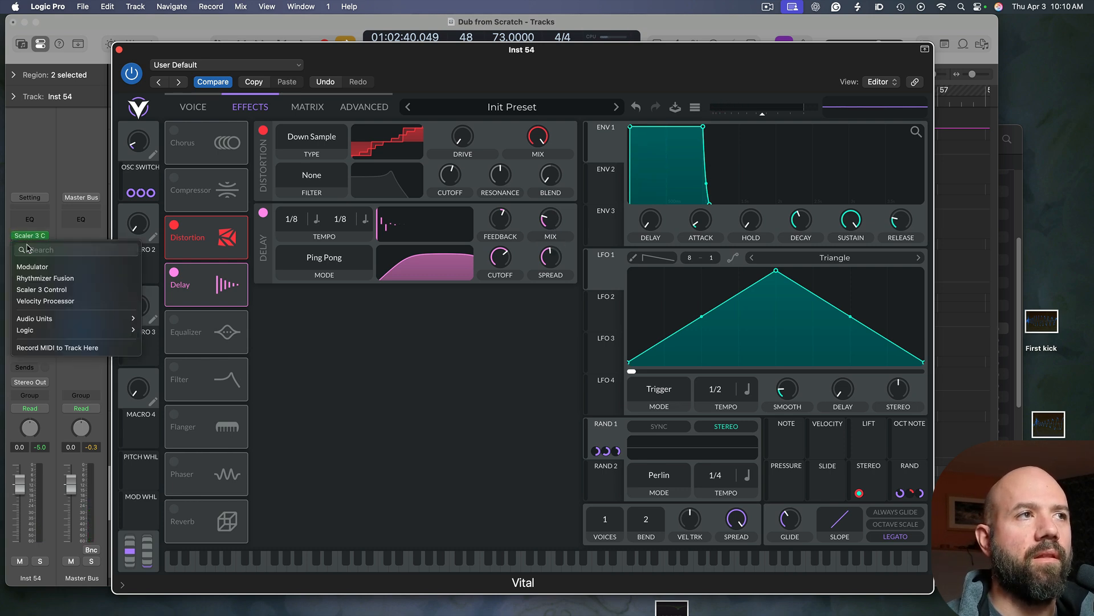
left_click(55, 280)
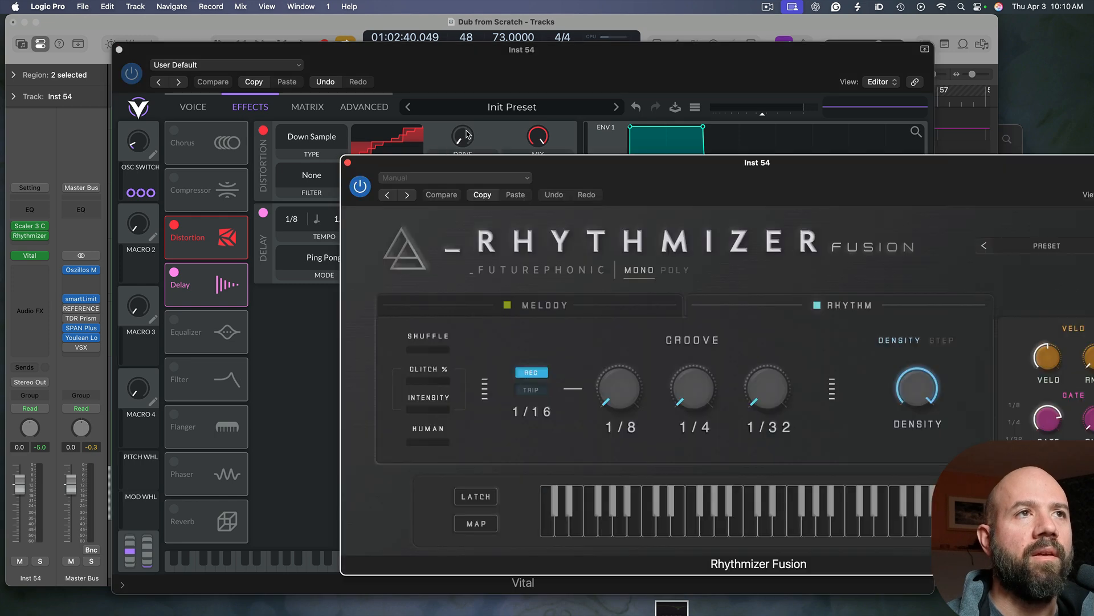
left_click(120, 50)
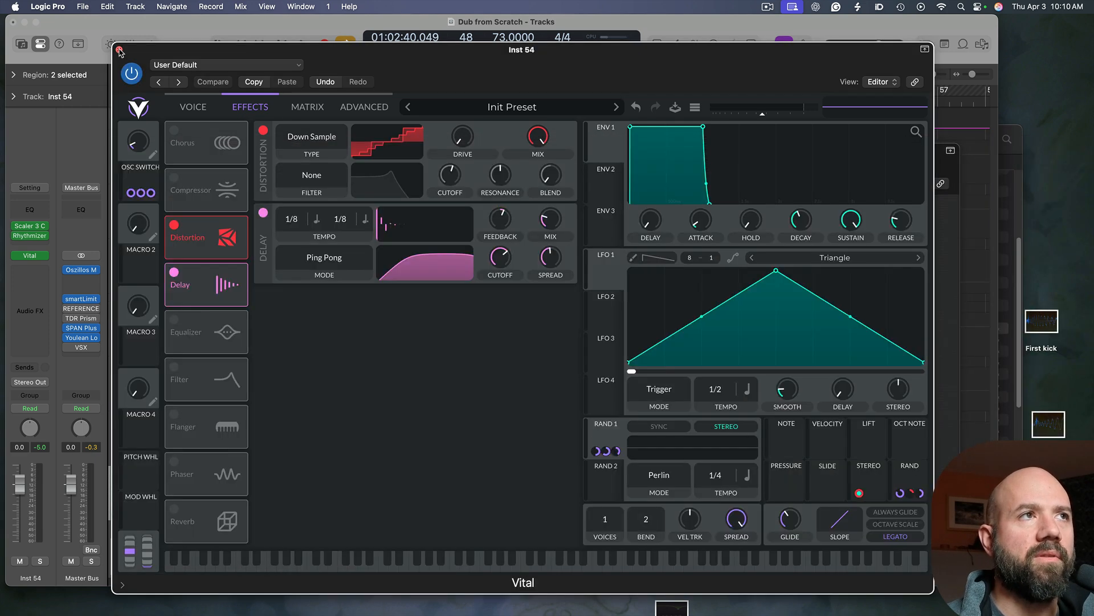
left_click_drag(574, 188, 798, 615)
left_click_drag(627, 615, 574, 146)
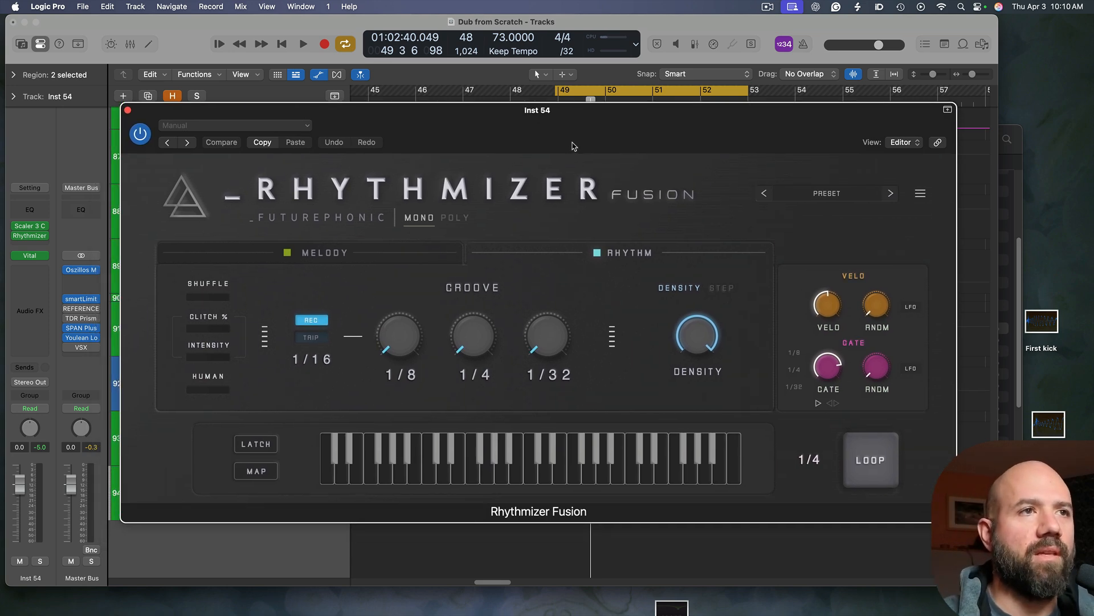
Switch Rhythmizer to Poly, set the gate to 48 and raise the gate randomness while playing back
key("space")
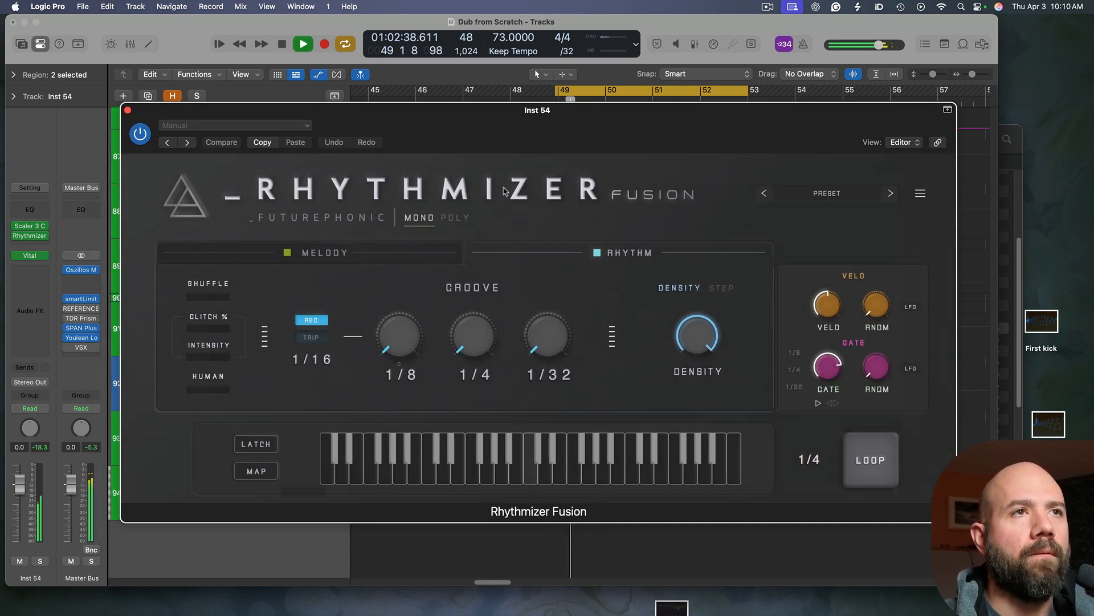
left_click_drag(535, 139, 522, 180)
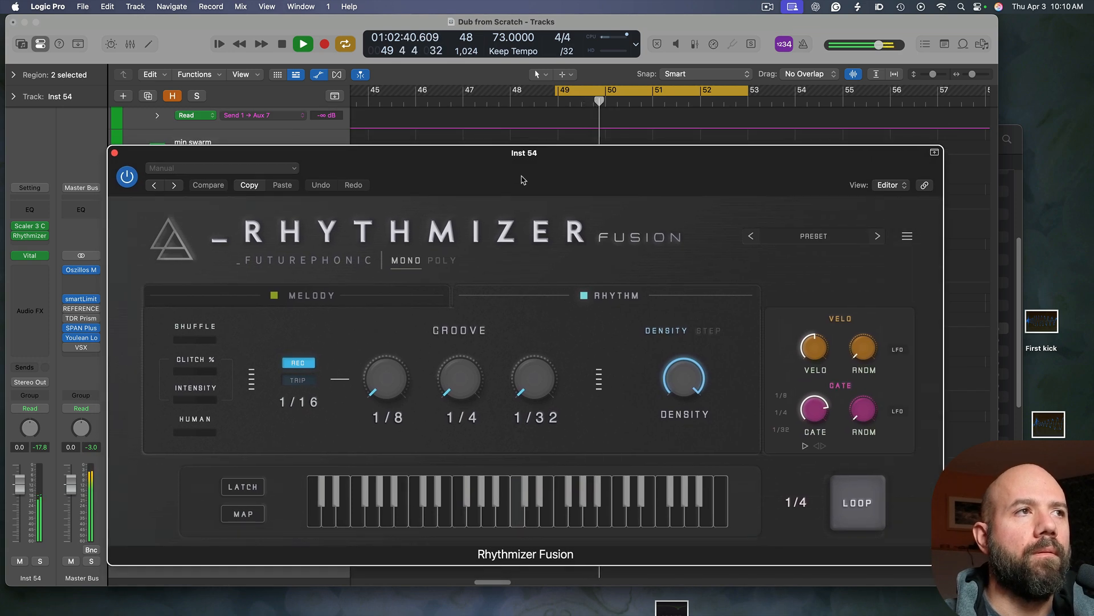
key("space")
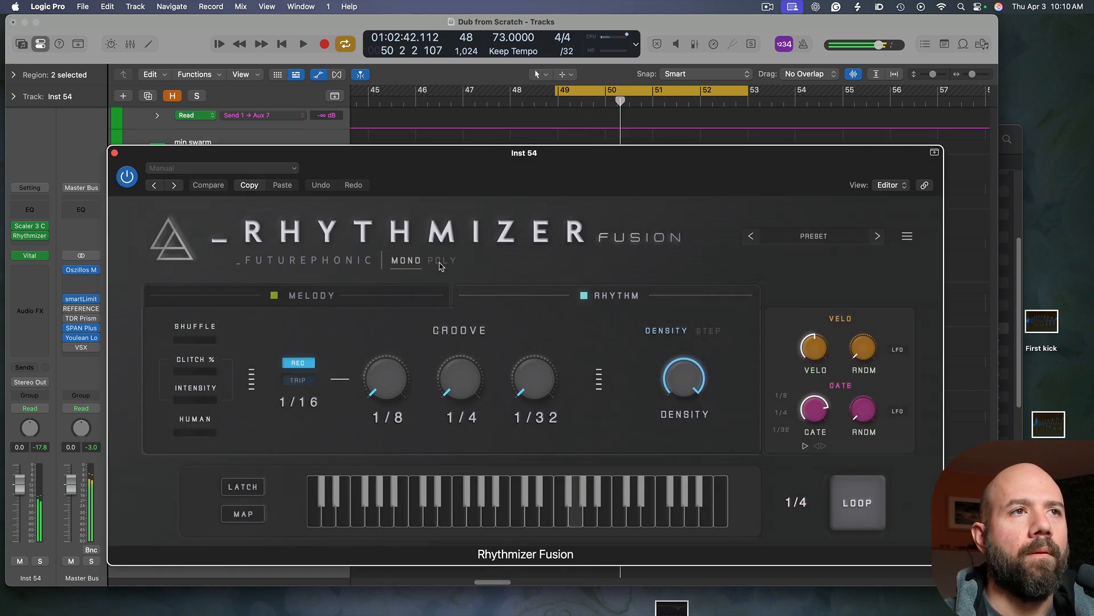
left_click(441, 261)
key("space")
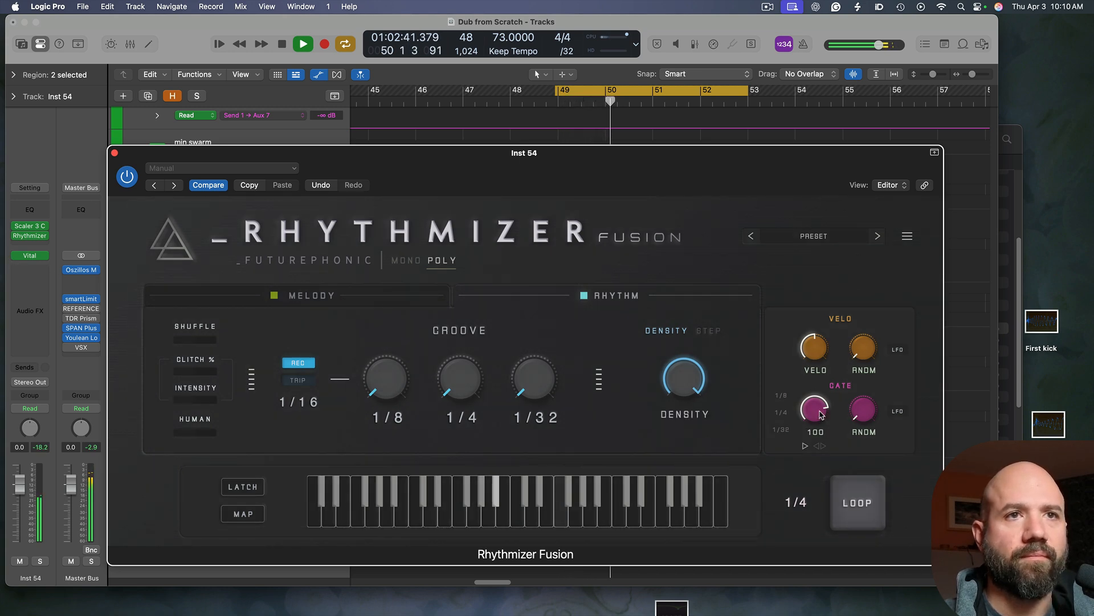
left_click_drag(814, 410, 821, 438)
left_click_drag(864, 409, 872, 357)
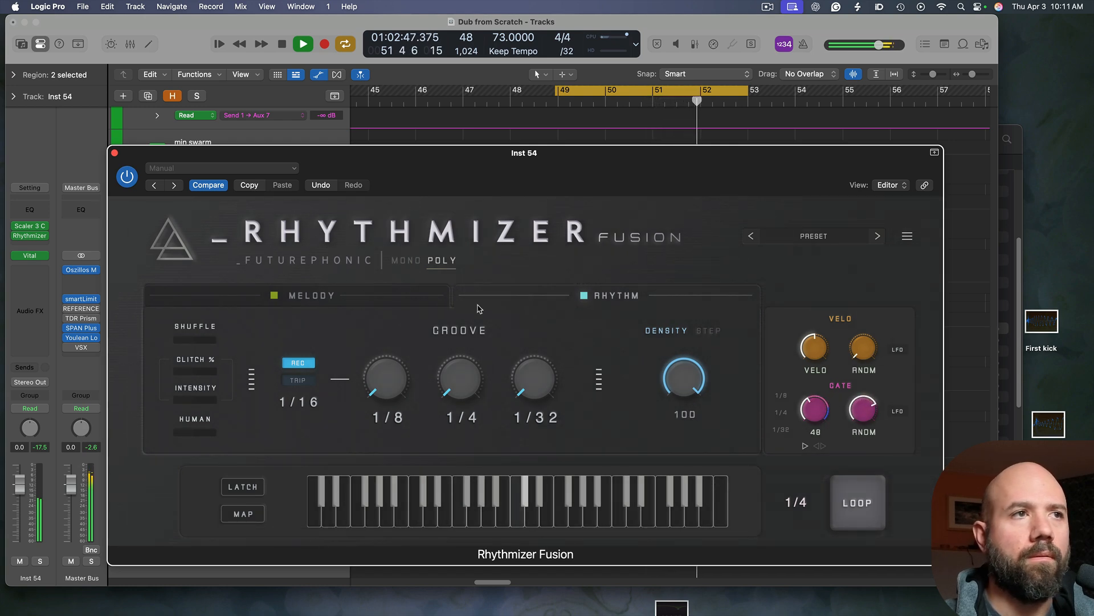
Lower the melody Chance and set the 1/32 groove amount to 20 in Rhythmizer
left_click(371, 296)
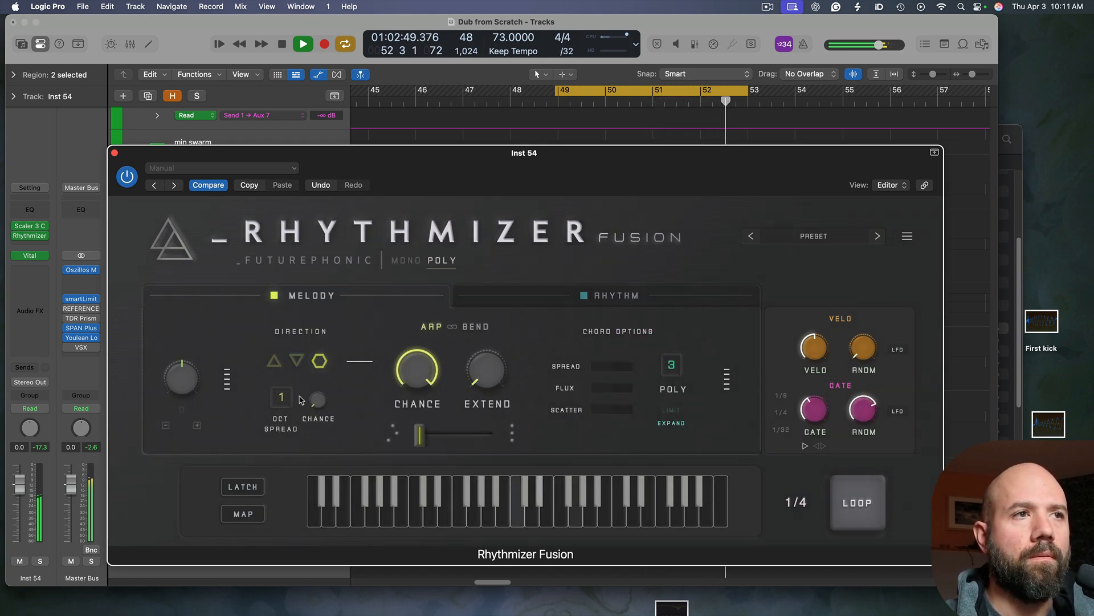
left_click_drag(416, 384, 415, 580)
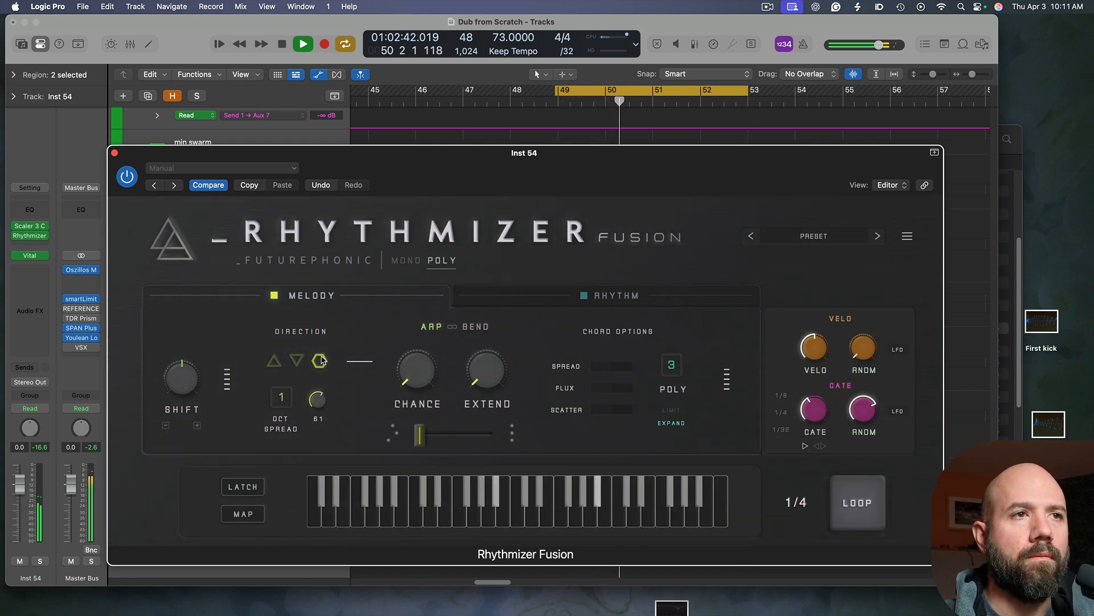
left_click(530, 297)
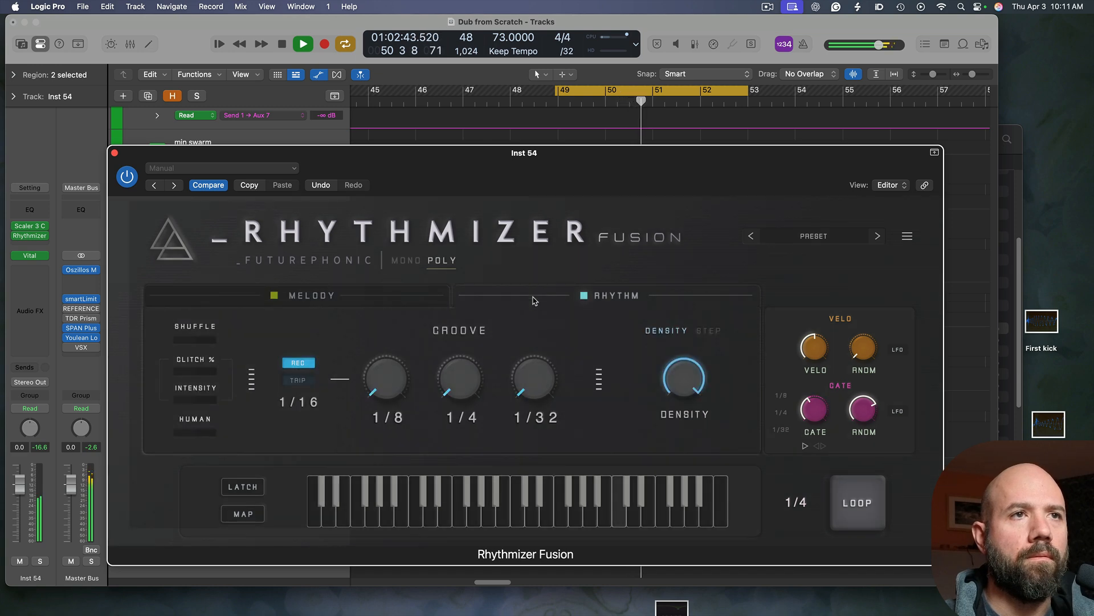
left_click(517, 379)
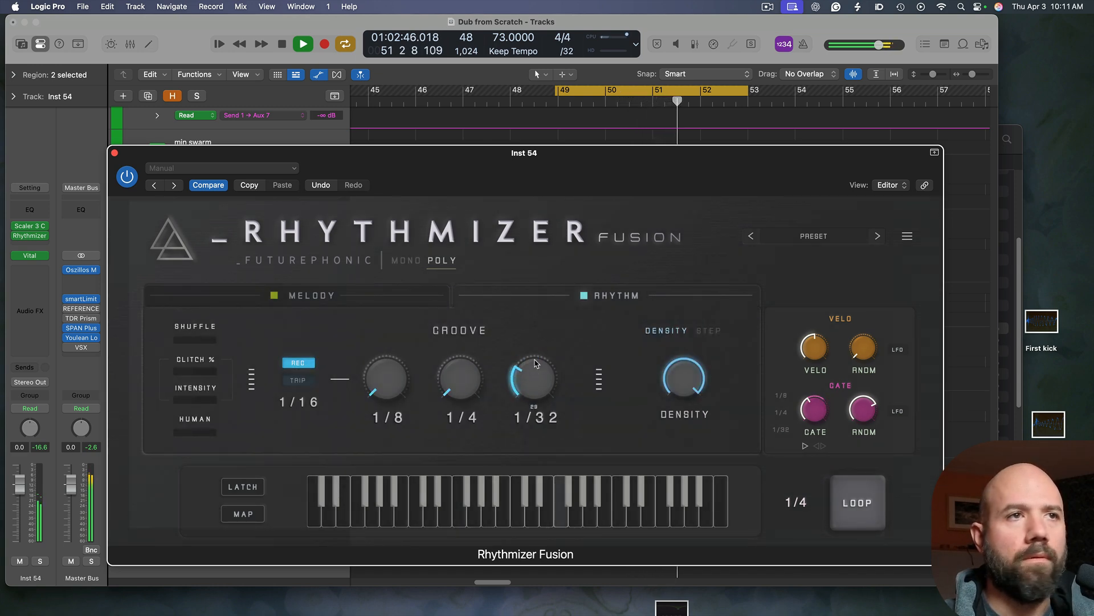
left_click(374, 297)
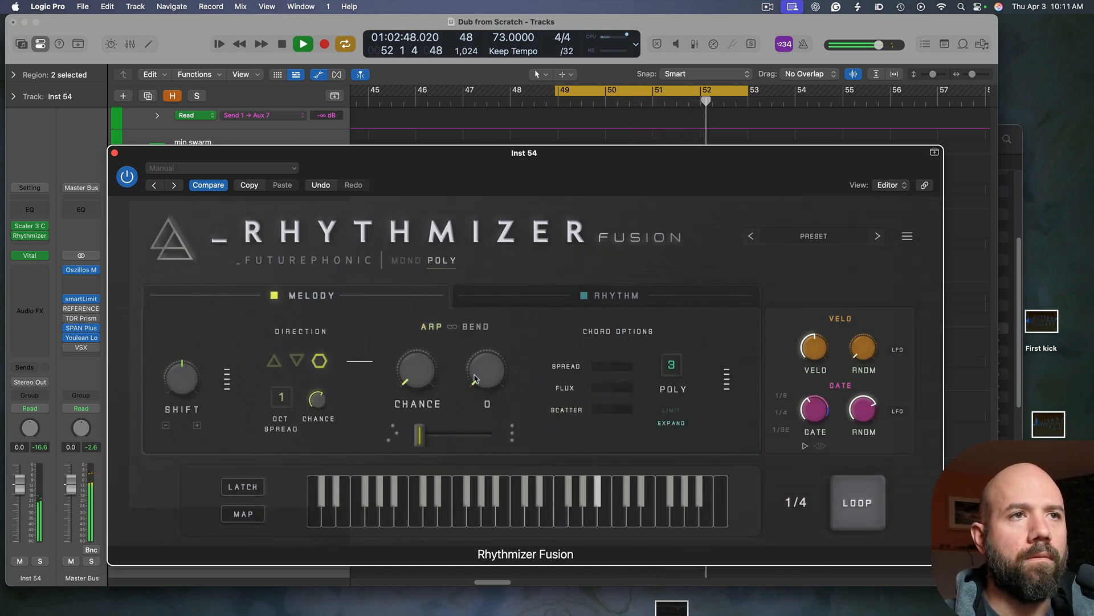
left_click(570, 297)
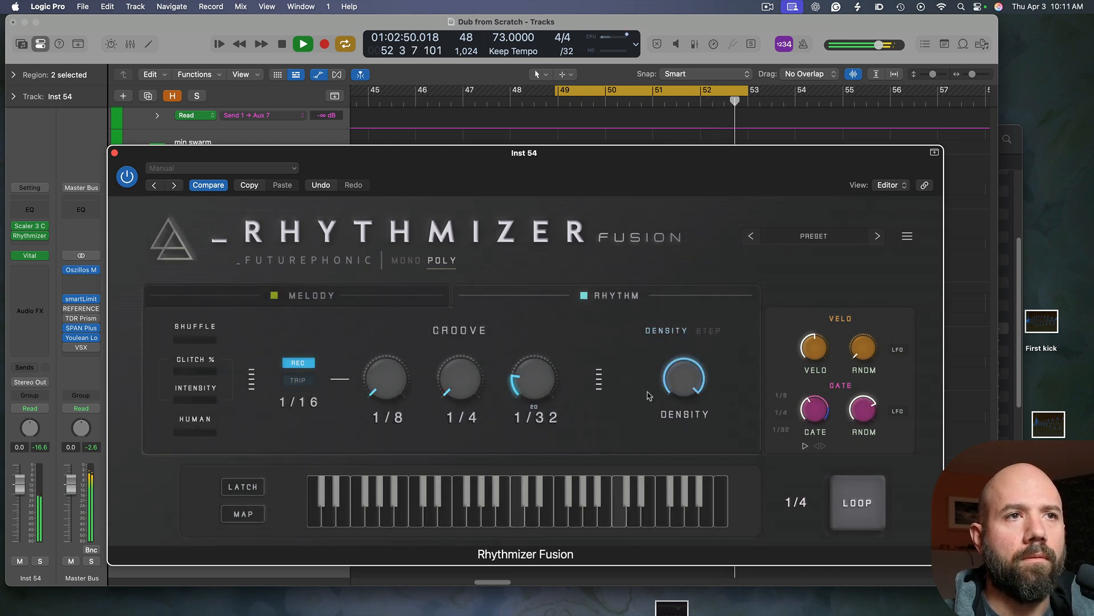
Set Rhythmizer's density to 78 and open the Vital synth window for the track
mouse_move(669, 378)
left_mouse_down()
mouse_move(673, 411)
mouse_move(666, 395)
left_mouse_up()
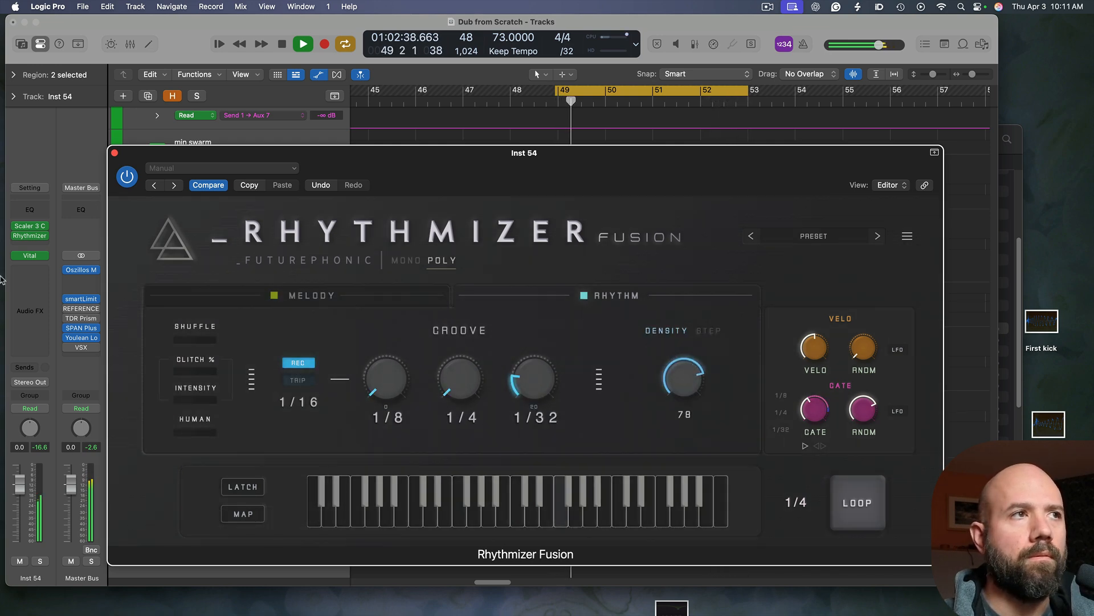
left_click(32, 258)
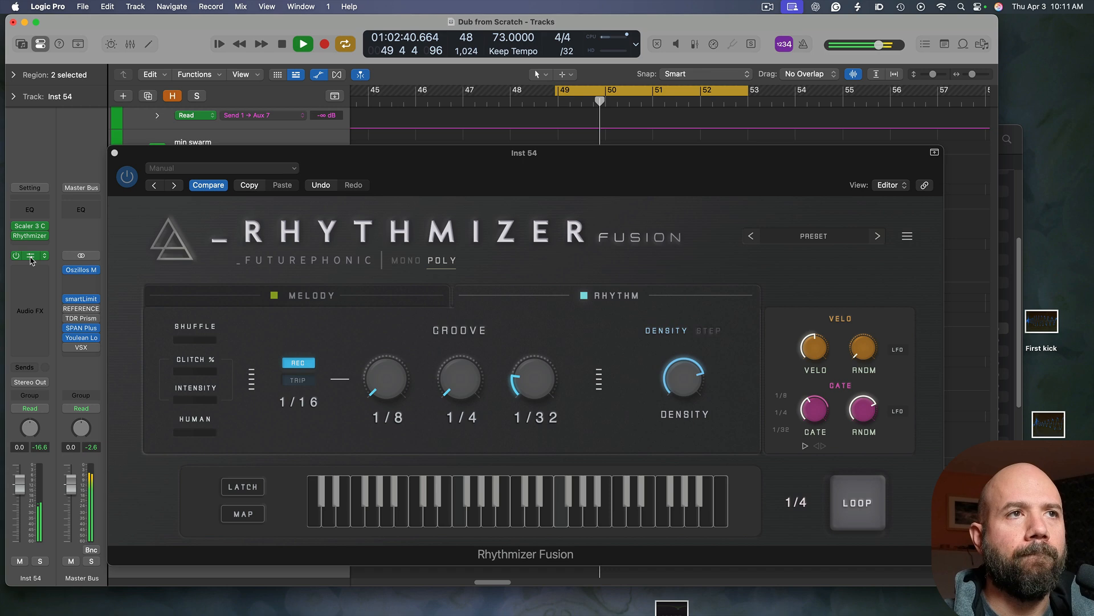
left_click(30, 257)
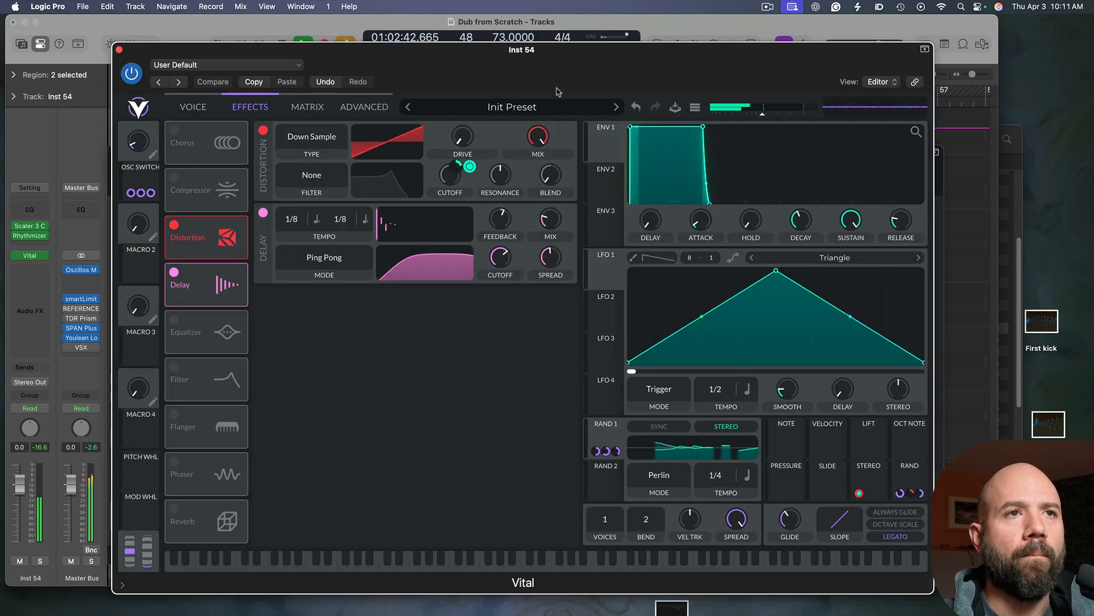
left_click_drag(595, 66, 566, 55)
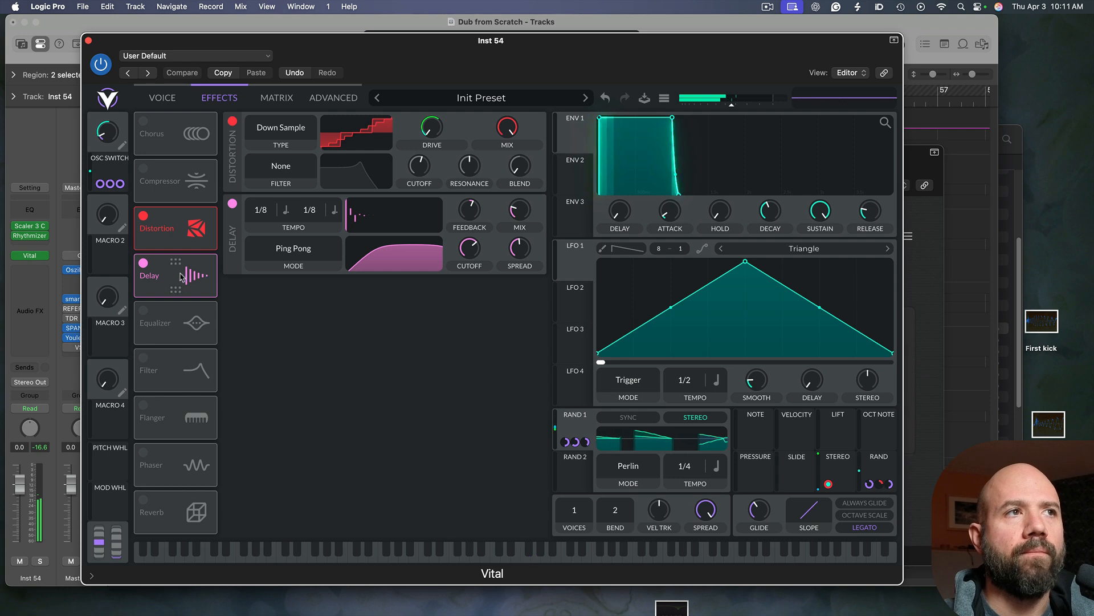
Lower the delay's mix and feedback further in Vital's effects
left_click_drag(528, 210, 528, 219)
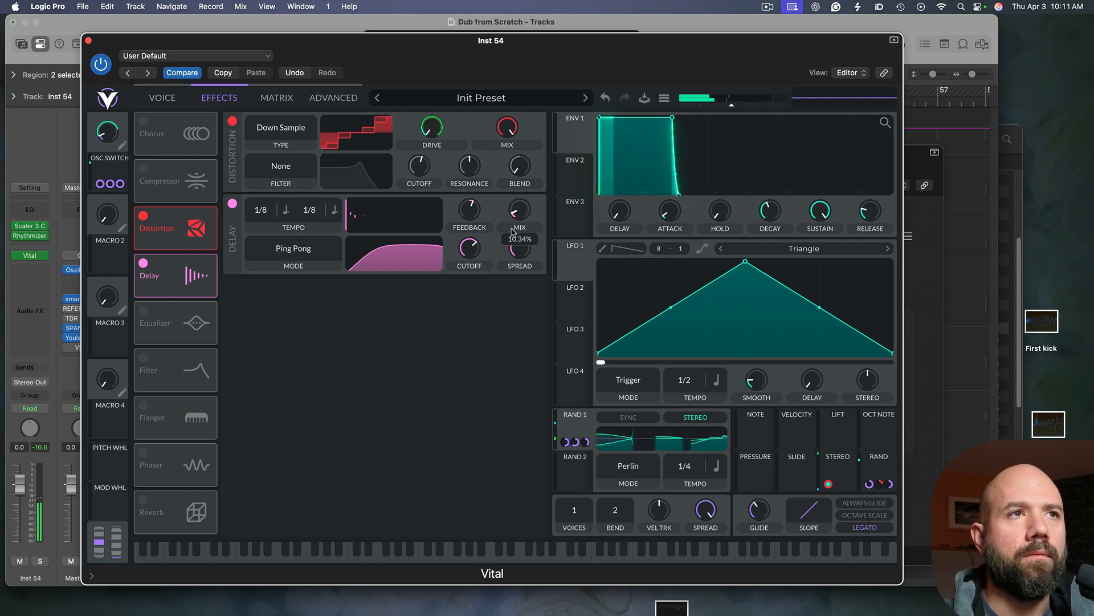
left_click(467, 217)
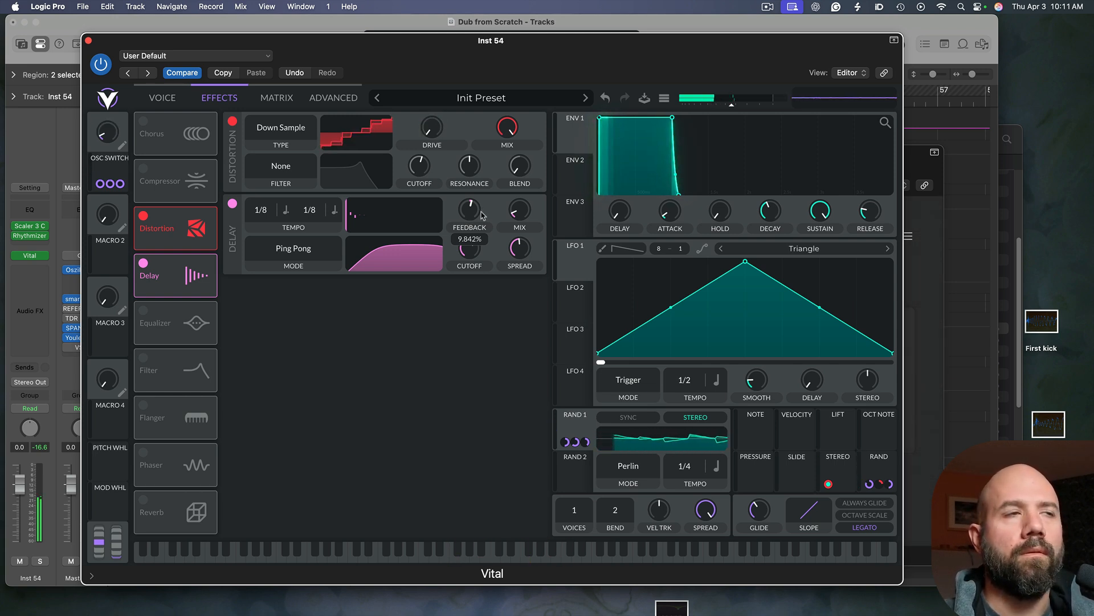
Set the distortion filter to Post and adjust the distortion cutoff
mouse_move(422, 175)
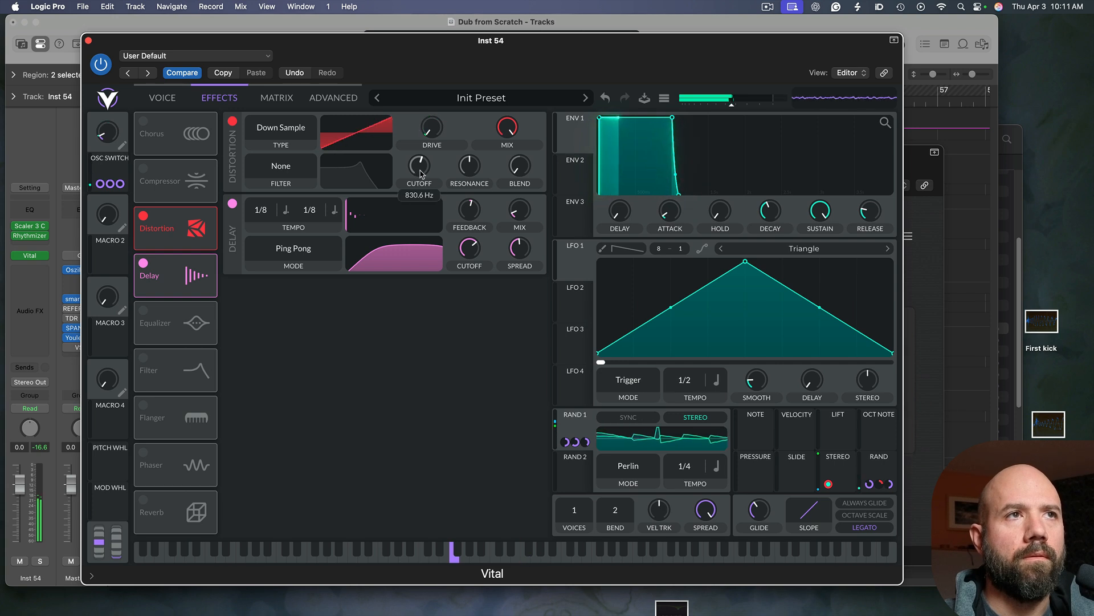
left_click(296, 170)
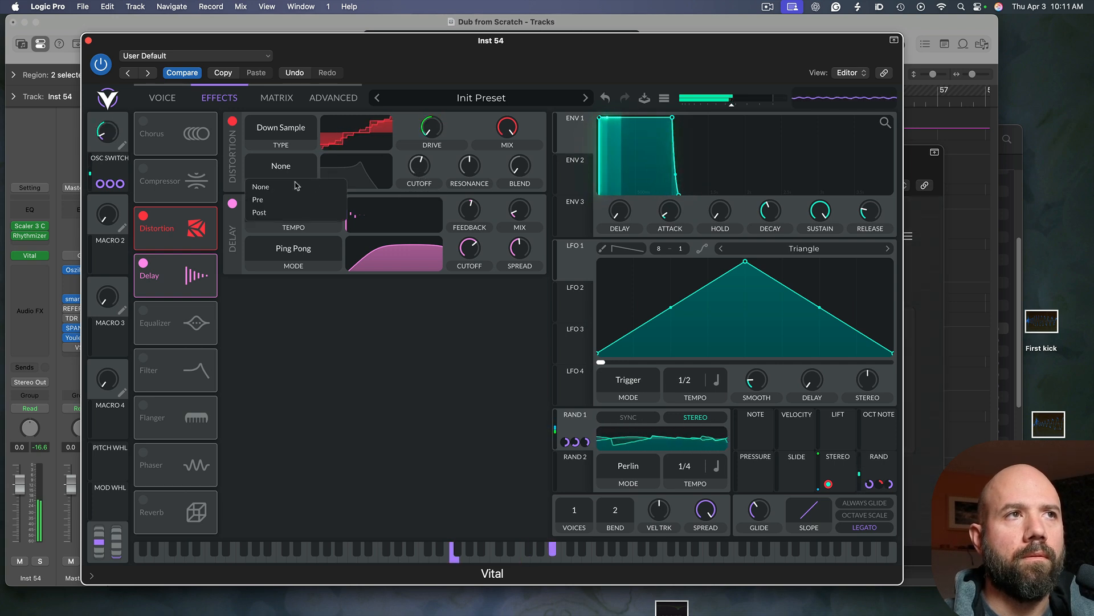
left_click(294, 213)
left_click_drag(416, 169, 473, 199)
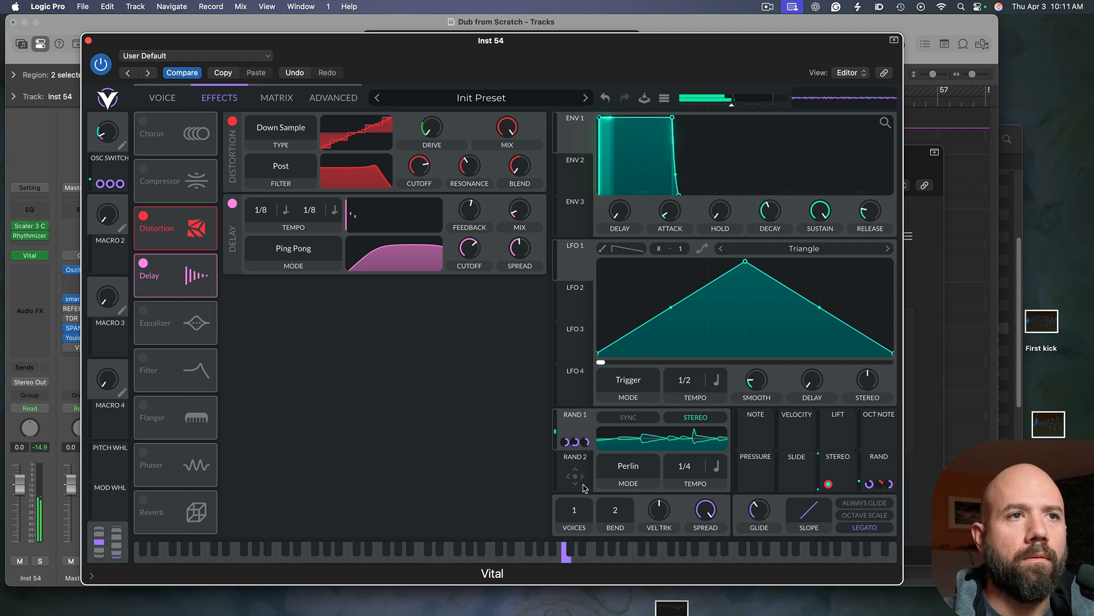
Modulate the distortion cutoff with Random 2, set its depth, and set Random 2's tempo to 1/16
left_click_drag(576, 441, 419, 174)
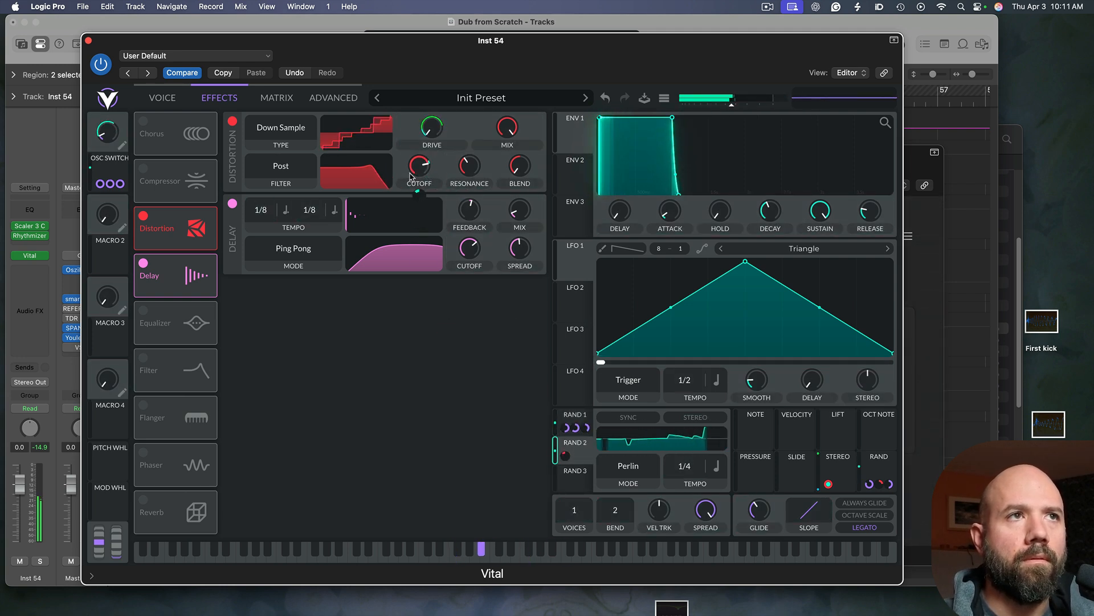
left_click_drag(421, 203, 418, 193)
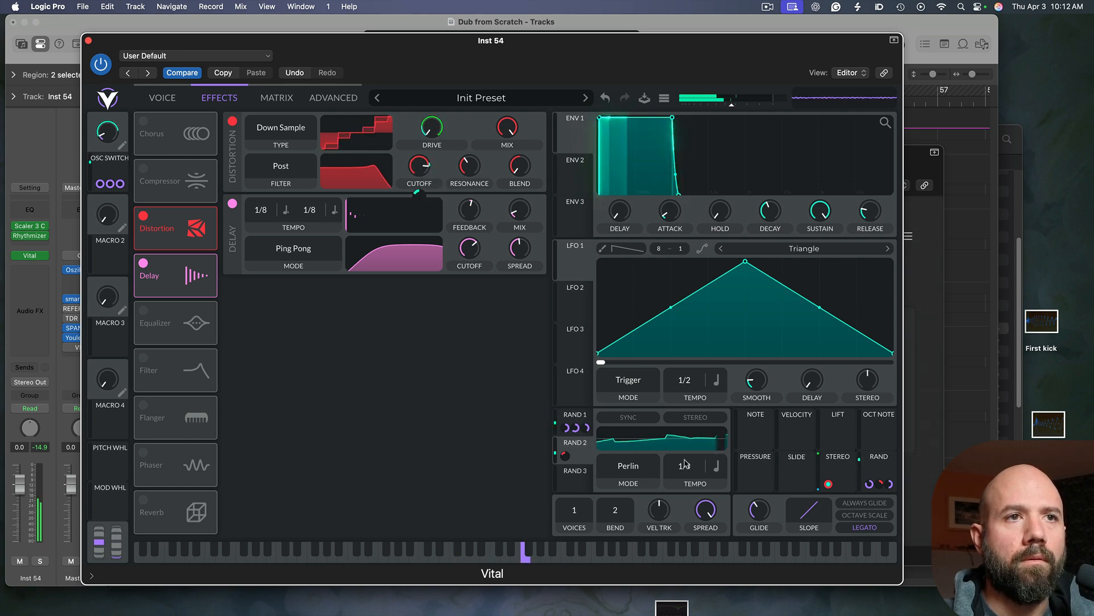
left_click_drag(687, 466, 691, 457)
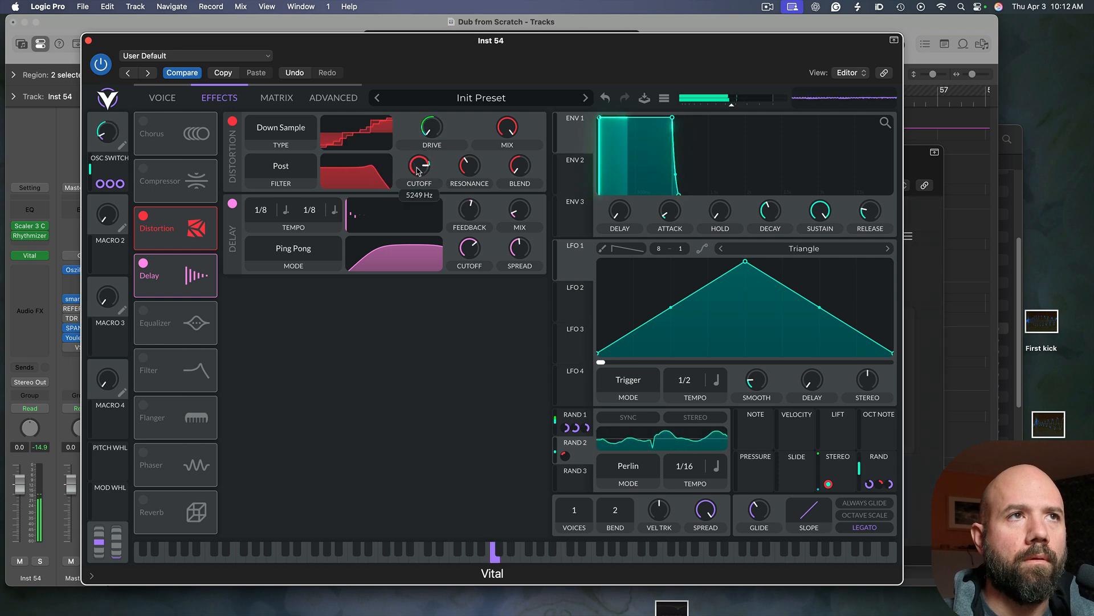
Raise the distortion cutoff higher
mouse_move(419, 167)
left_click_drag(466, 164, 420, 168)
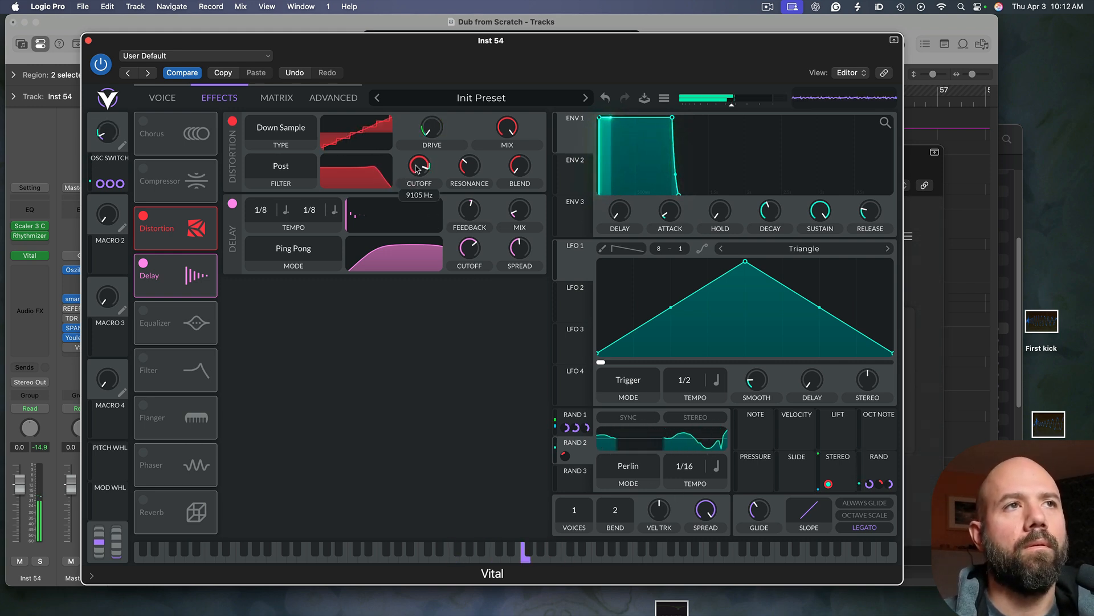
left_click_drag(415, 186, 414, 165)
Transpose oscillator 2 down to -12 and slightly lower the sustain point of envelope 1
left_click(158, 98)
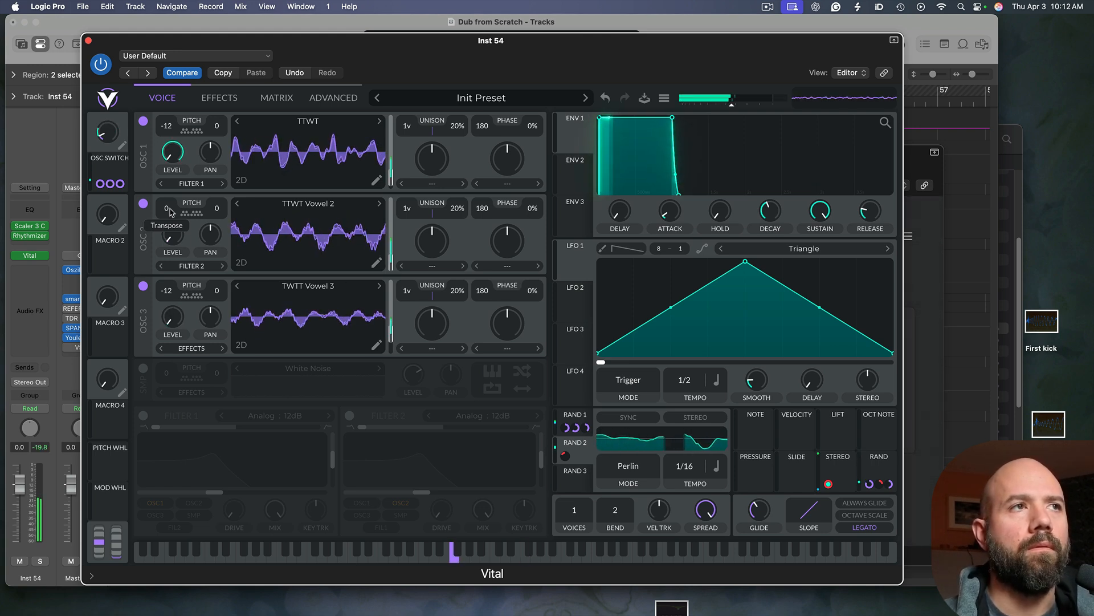
left_click_drag(170, 211, 142, 224)
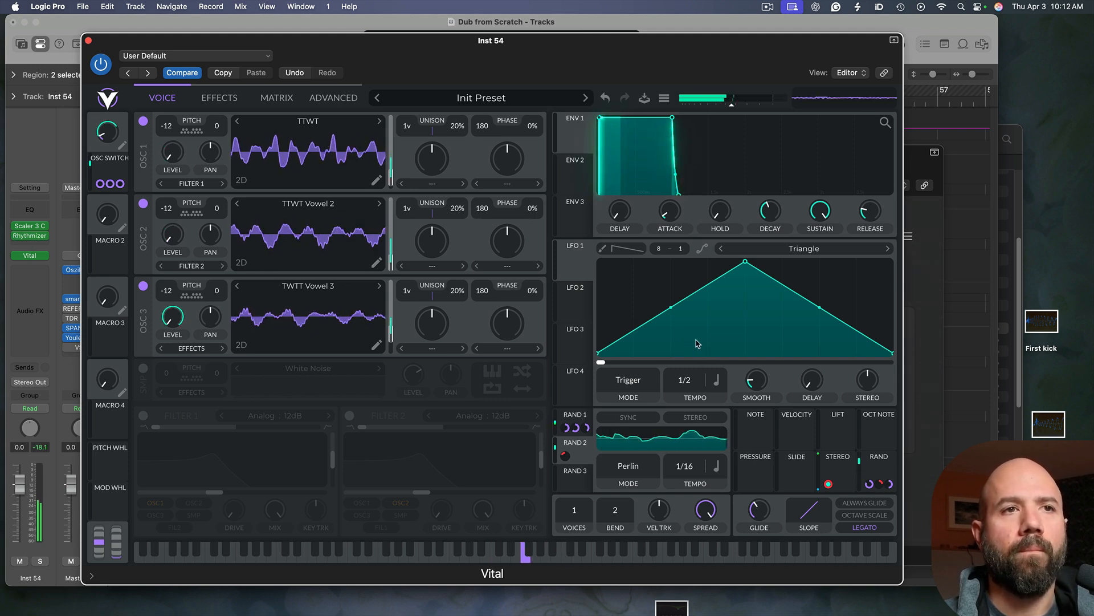
mouse_move(763, 515)
scroll(763, 516, "up", 1)
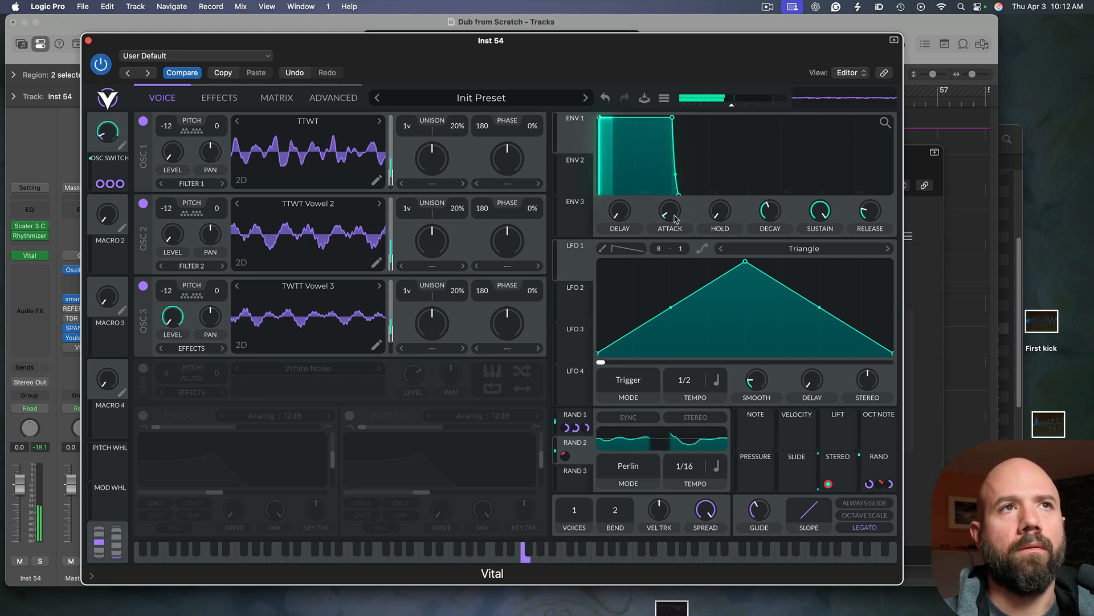
left_click_drag(673, 116, 676, 124)
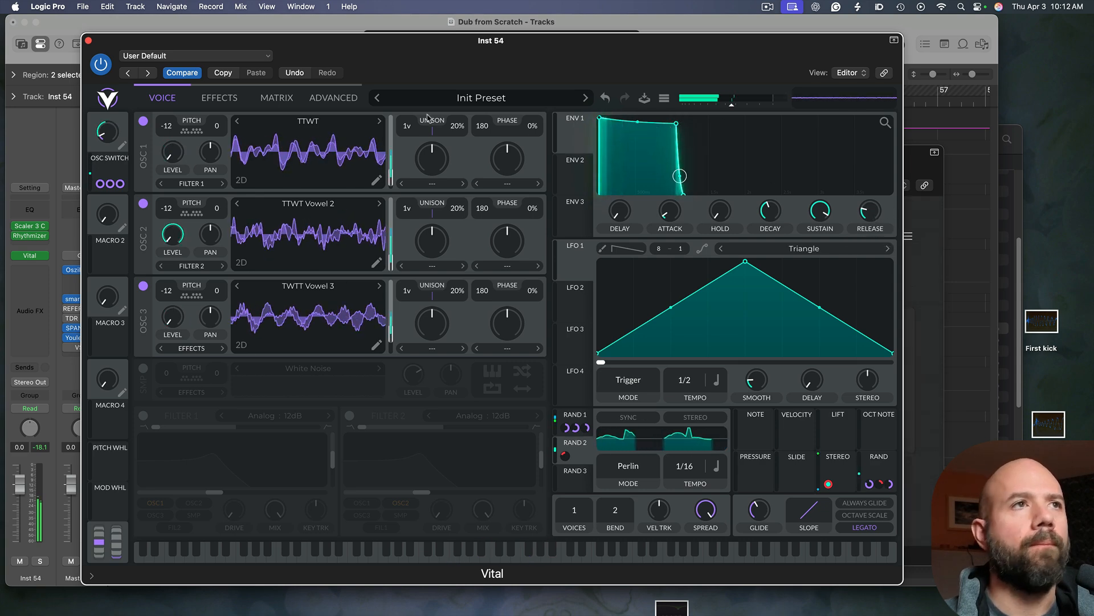
Close the Vital and Rhythmizer windows and stop playback
left_click(89, 40)
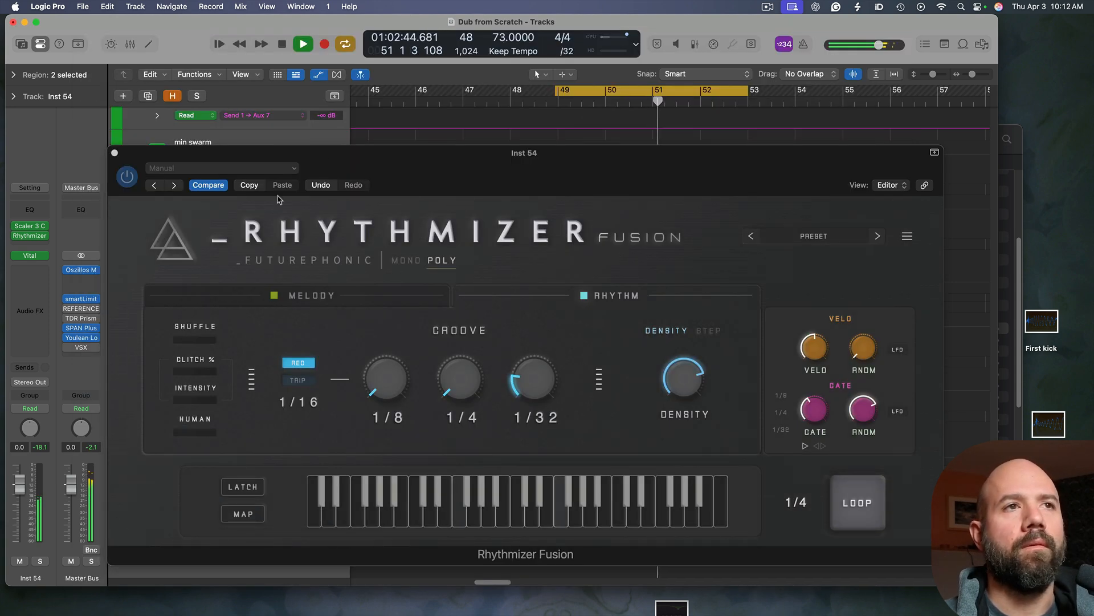
left_click(114, 153)
scroll(591, 305, "down", 5)
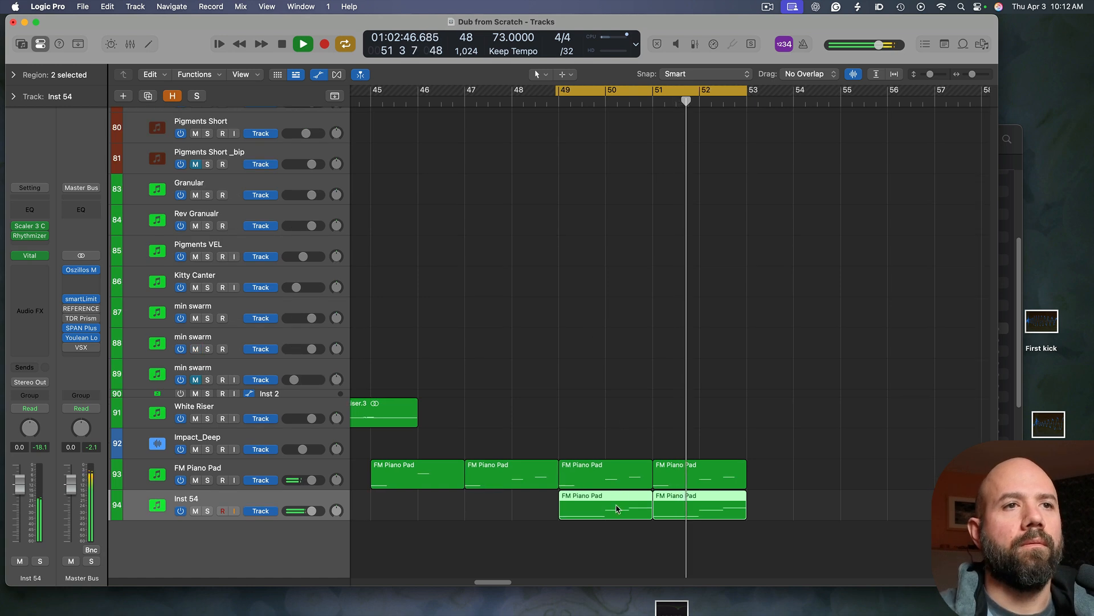
key("space")
Rename the new track Phaux Formant
double_click(196, 499)
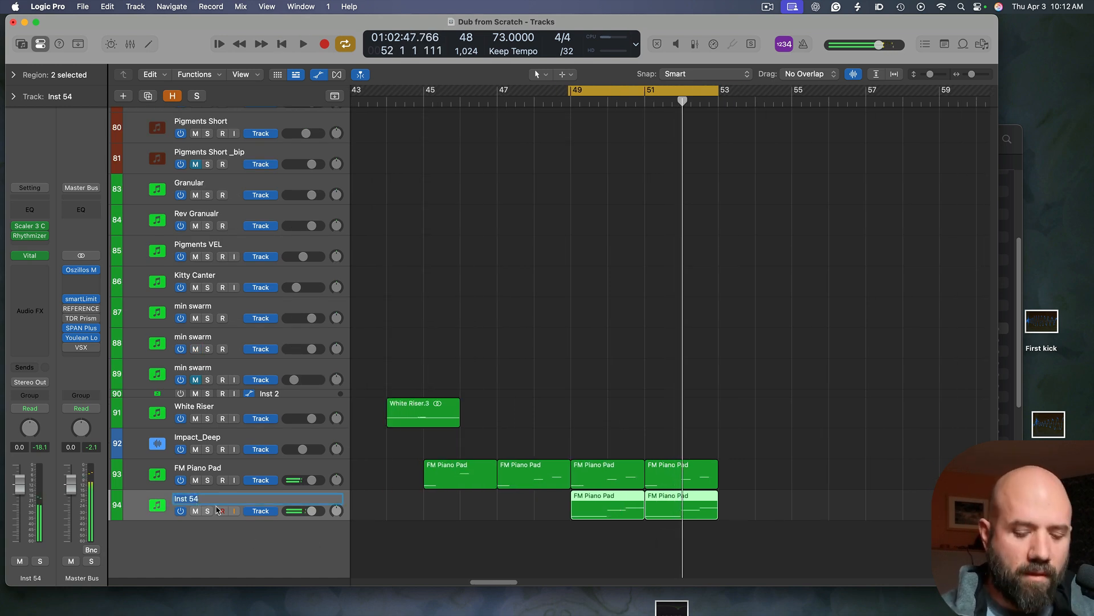
type("Phaux Formant")
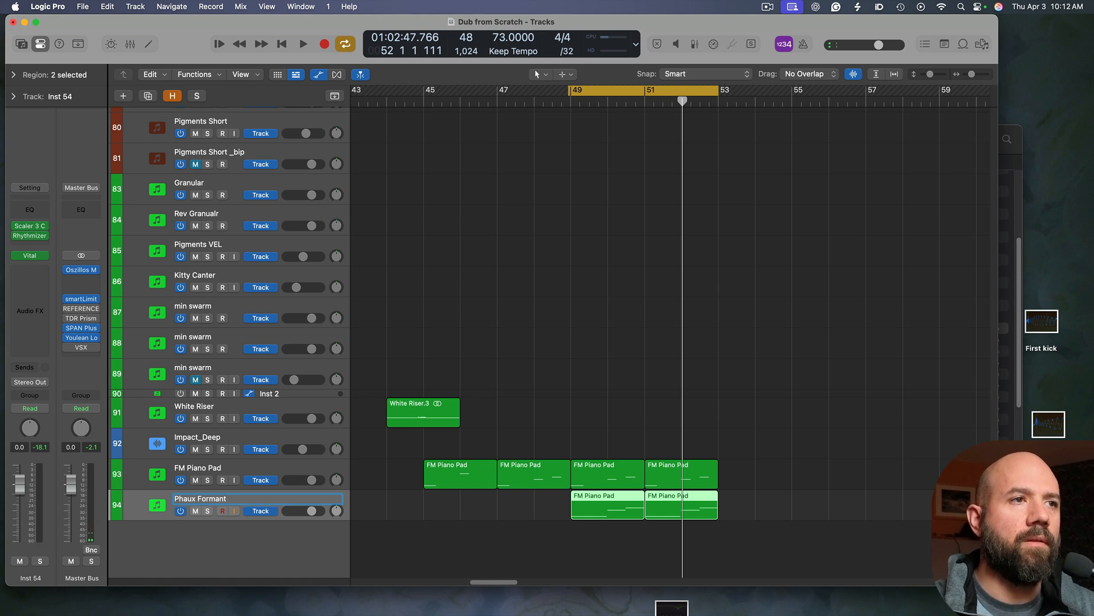
key("Return")
Play back the section containing the new track's regions to listen
key("space")
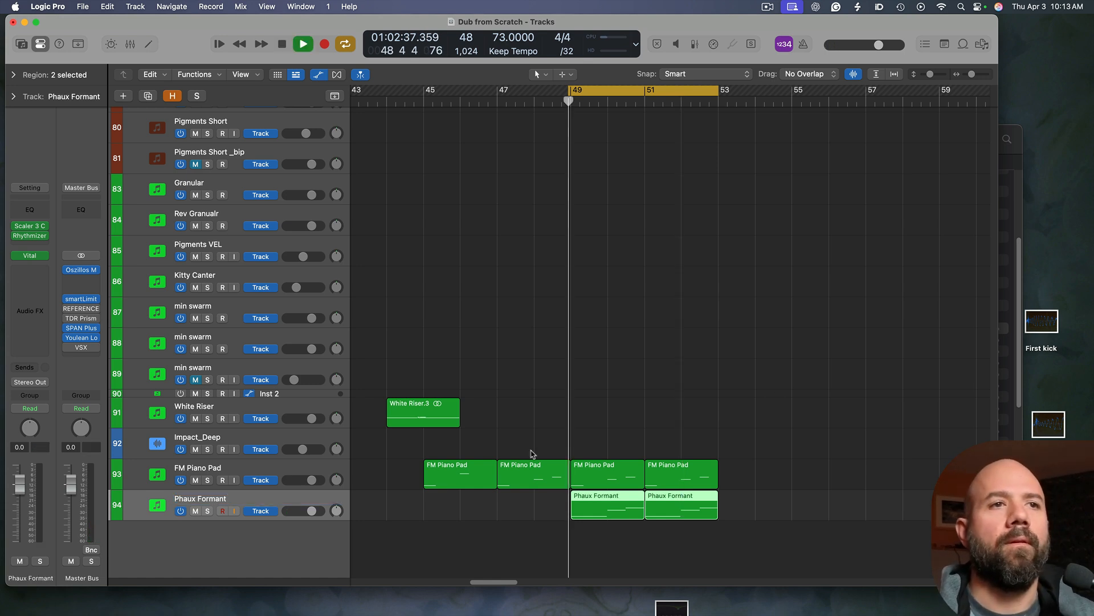
scroll(806, 498, "down", 1)
scroll(793, 497, "down", 2)
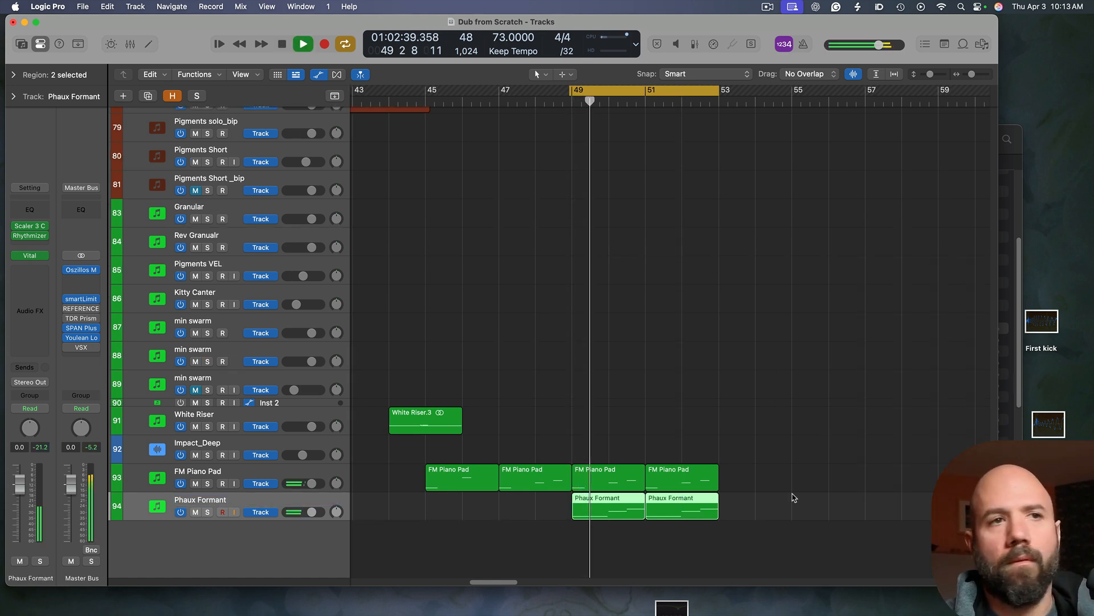
scroll(782, 495, "right", 5)
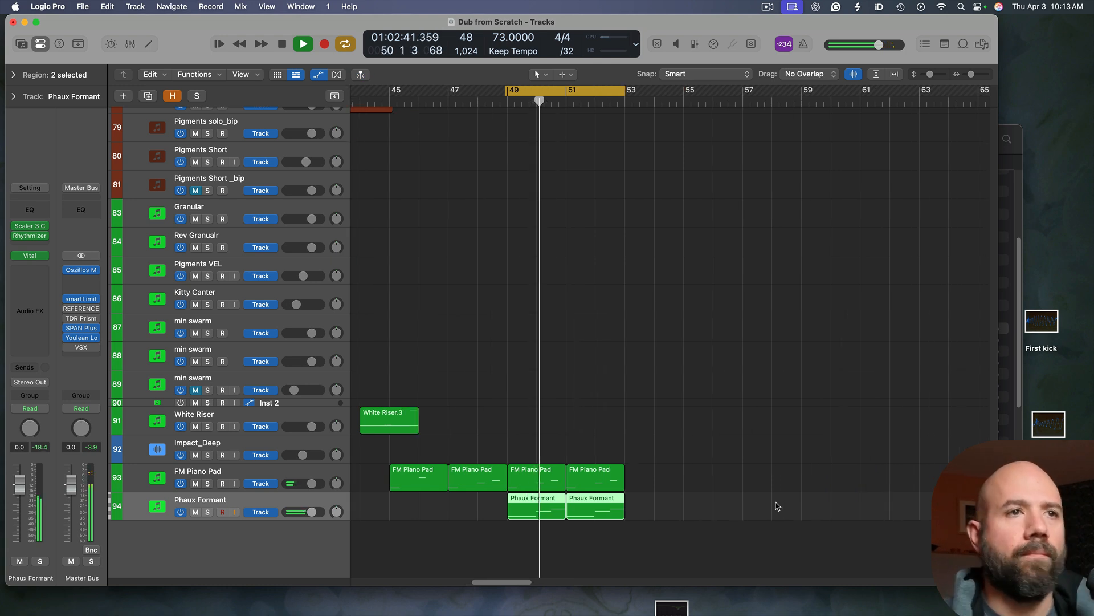
key("space")
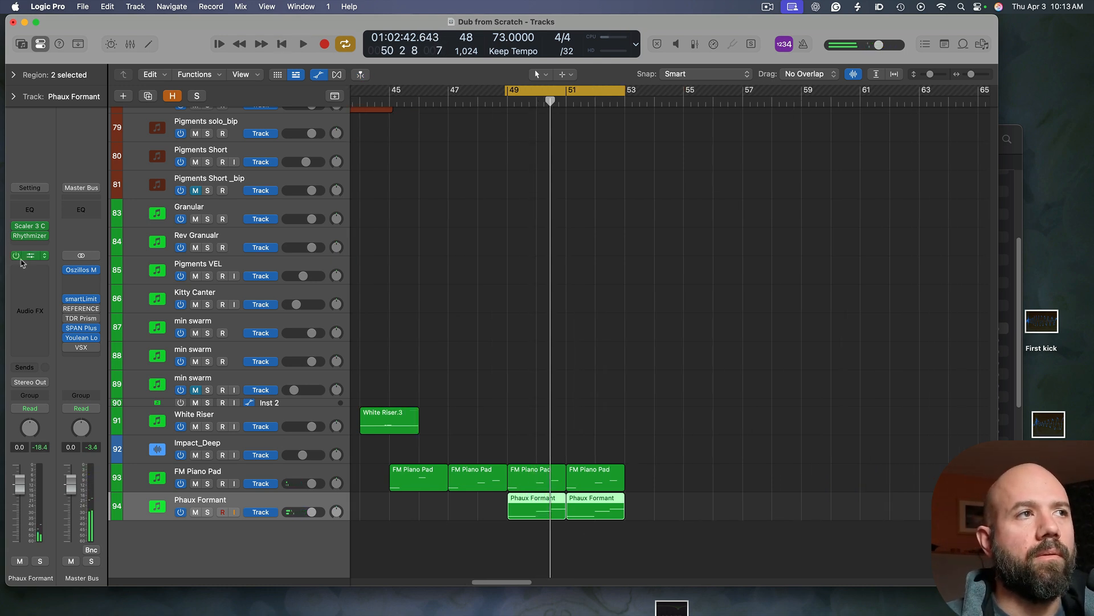
Reopen Vital and modulate oscillator 3's pan with the per-note random source, making it bipolar
left_click(26, 258)
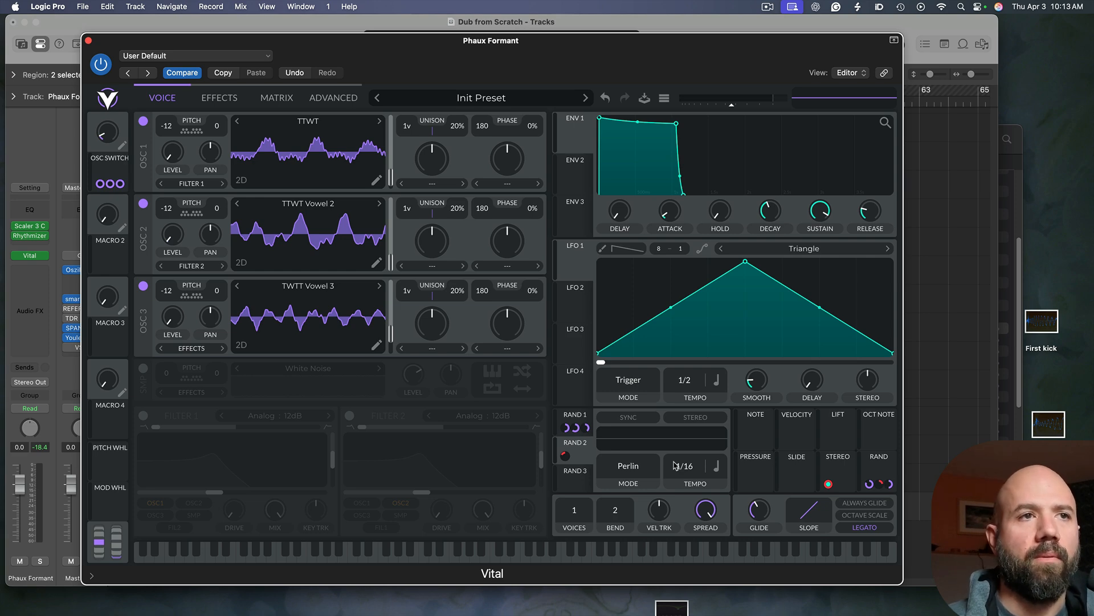
left_click_drag(888, 470, 212, 347)
right_click(213, 347)
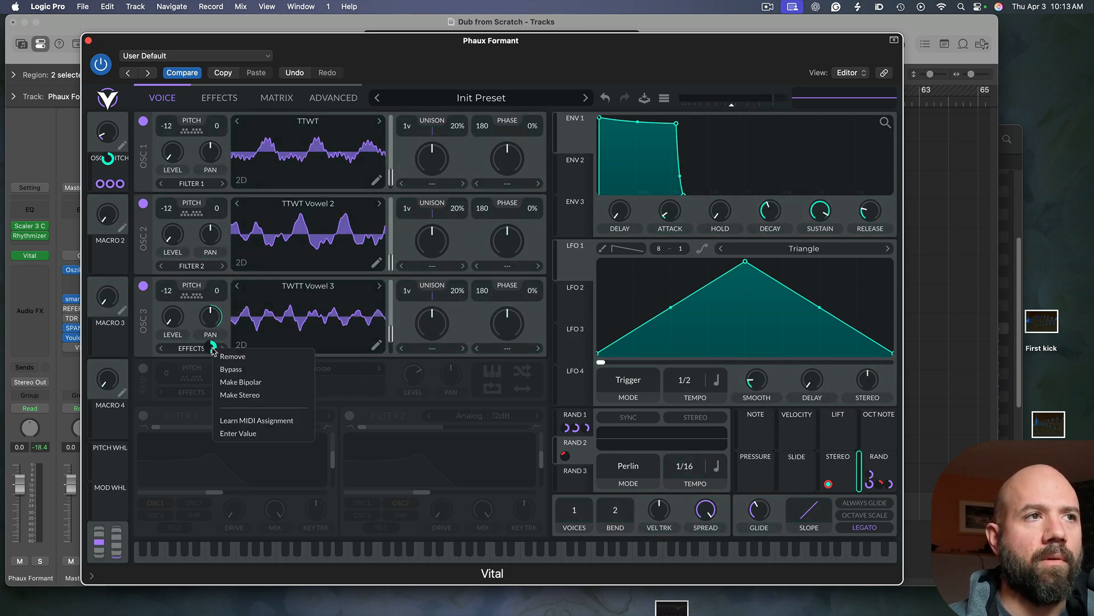
left_click(241, 383)
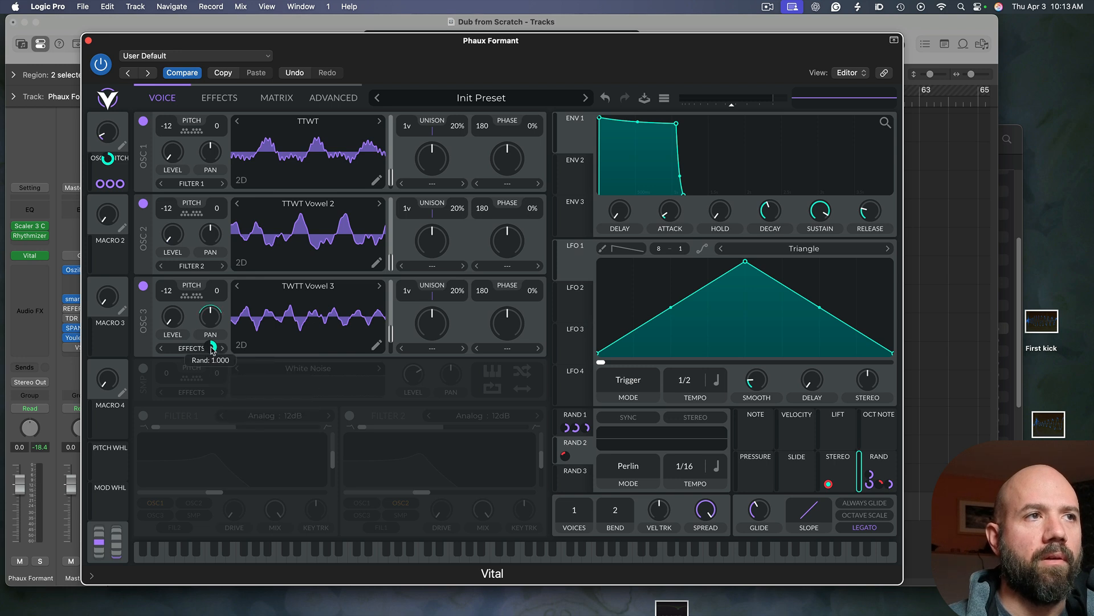
mouse_move(210, 350)
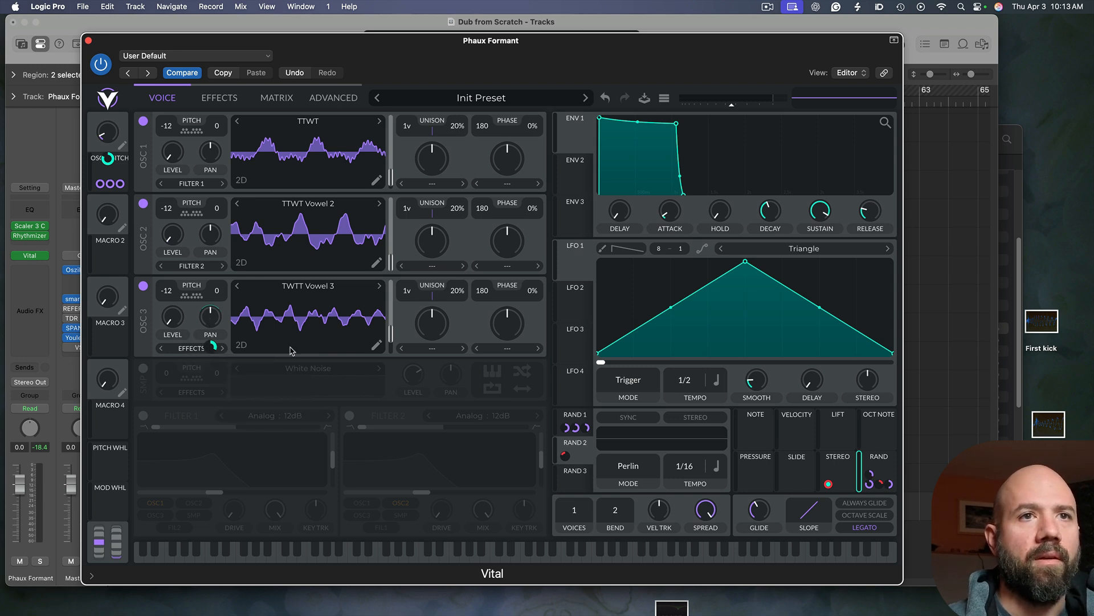
Modulate oscillator 2's pan with the per-note random source and make it bipolar
left_click_drag(882, 470, 211, 235)
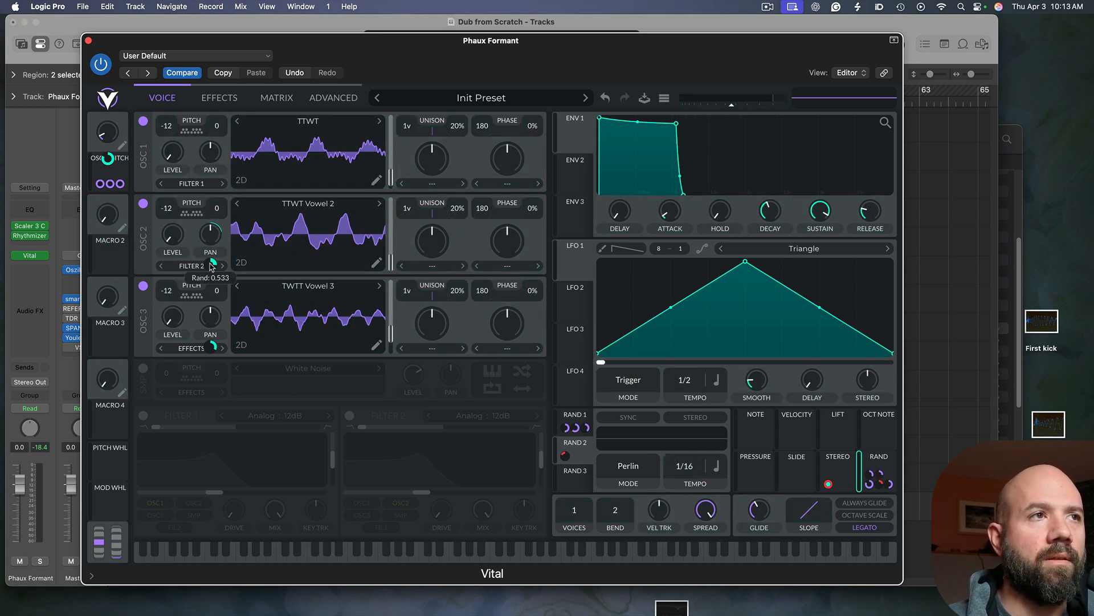
right_click(210, 266)
left_click(243, 303)
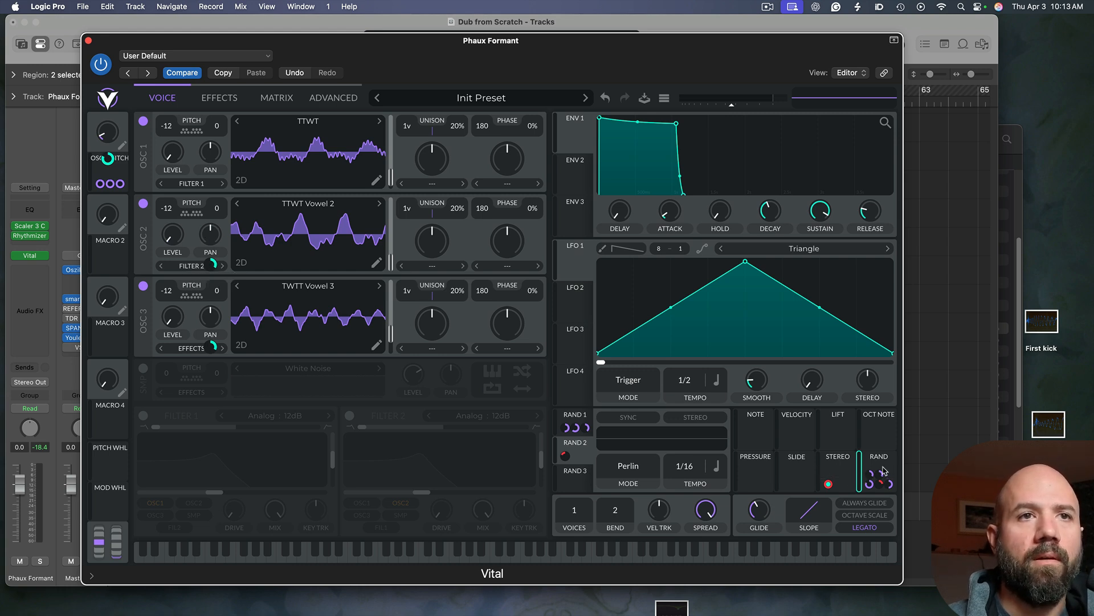
Modulate oscillator 1's pan with the per-note random source and make it stereo
left_click_drag(853, 459, 210, 151)
right_click(211, 184)
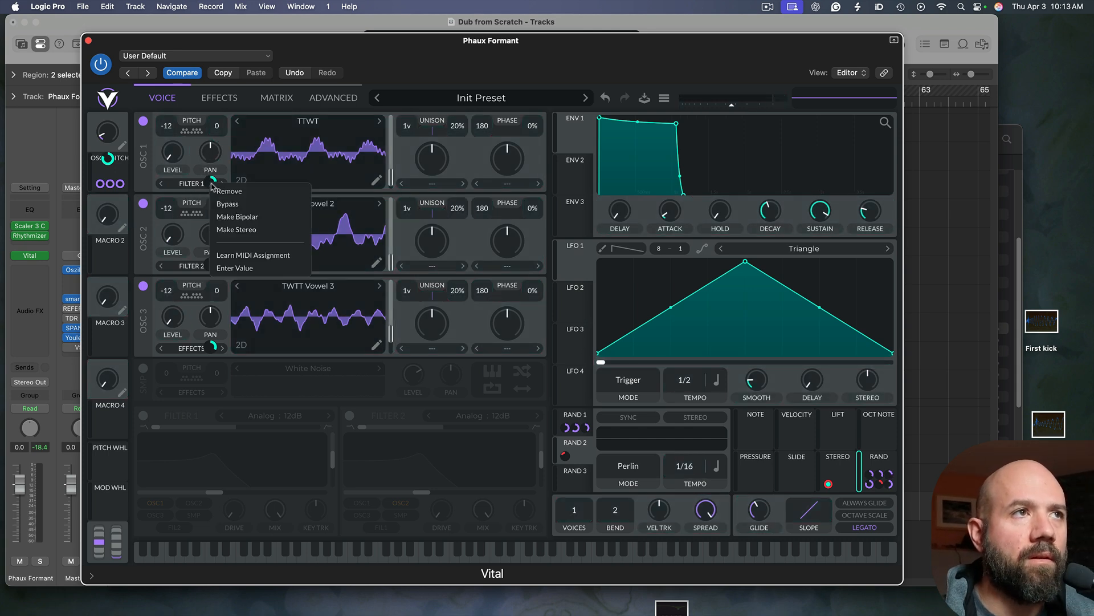
left_click(266, 217)
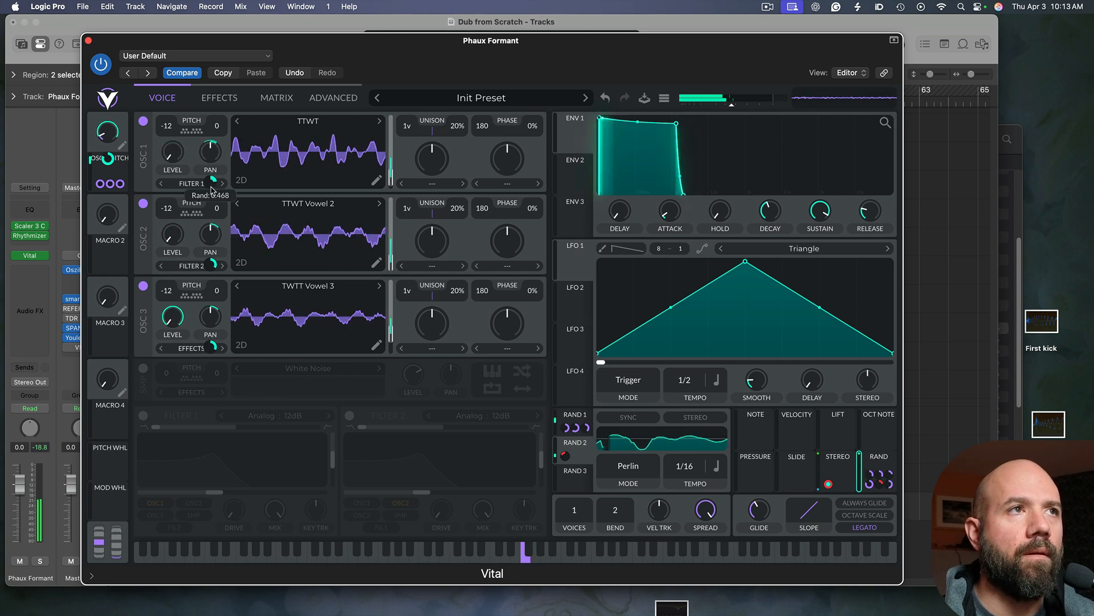
Adjust the pan modulation amounts on oscillators 1 and 3
left_click_drag(211, 187, 211, 164)
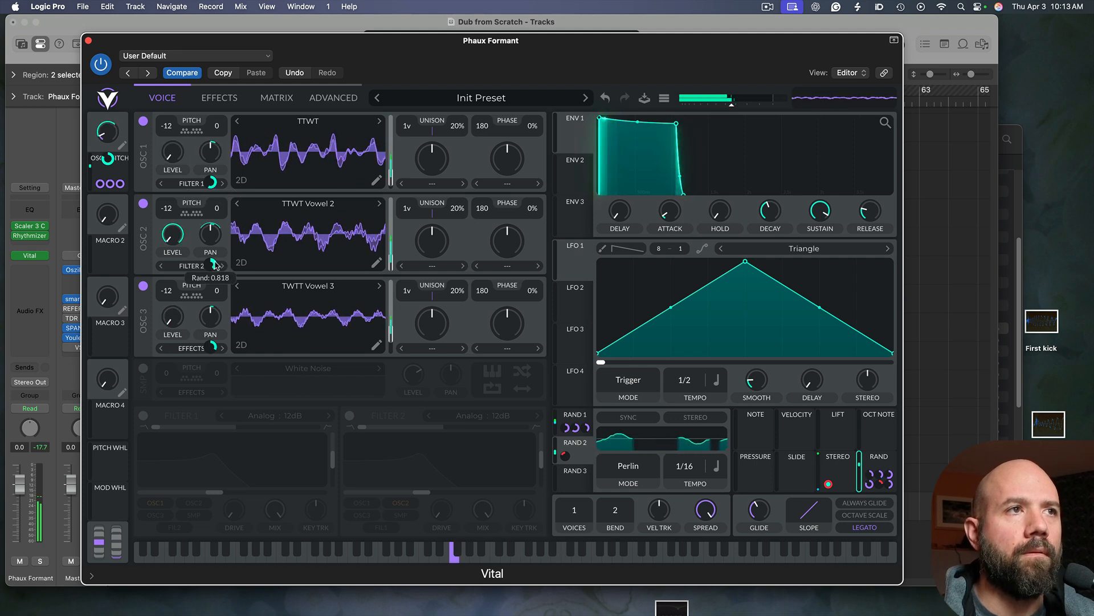
left_click_drag(212, 346, 216, 344)
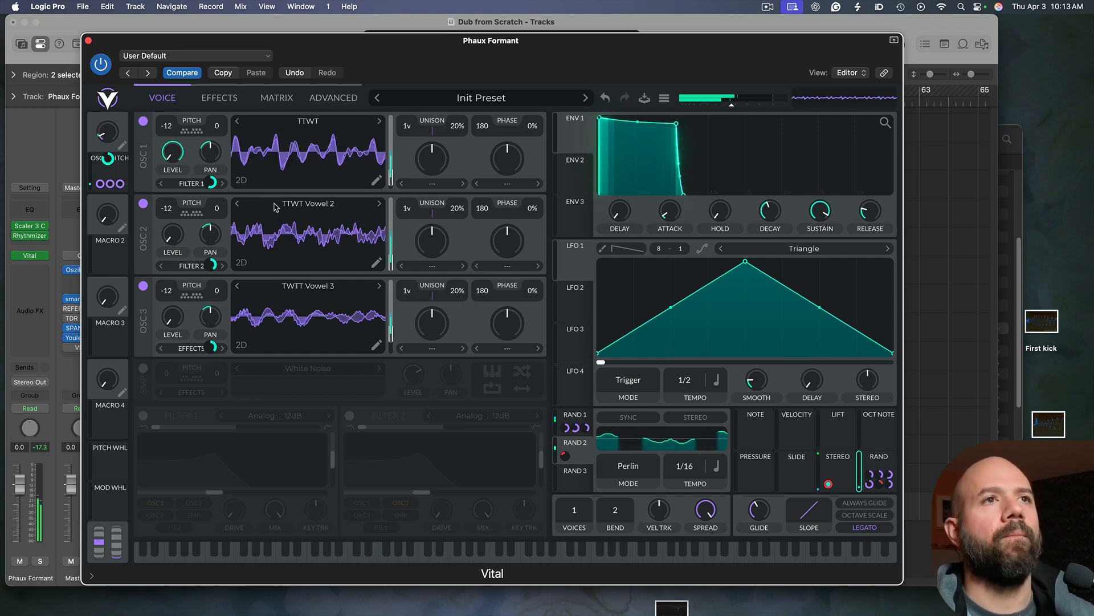
Save the Vital patch as the preset Phaux Formant with the Sequence style, then close the plugin window
left_click_drag(321, 65, 360, 64)
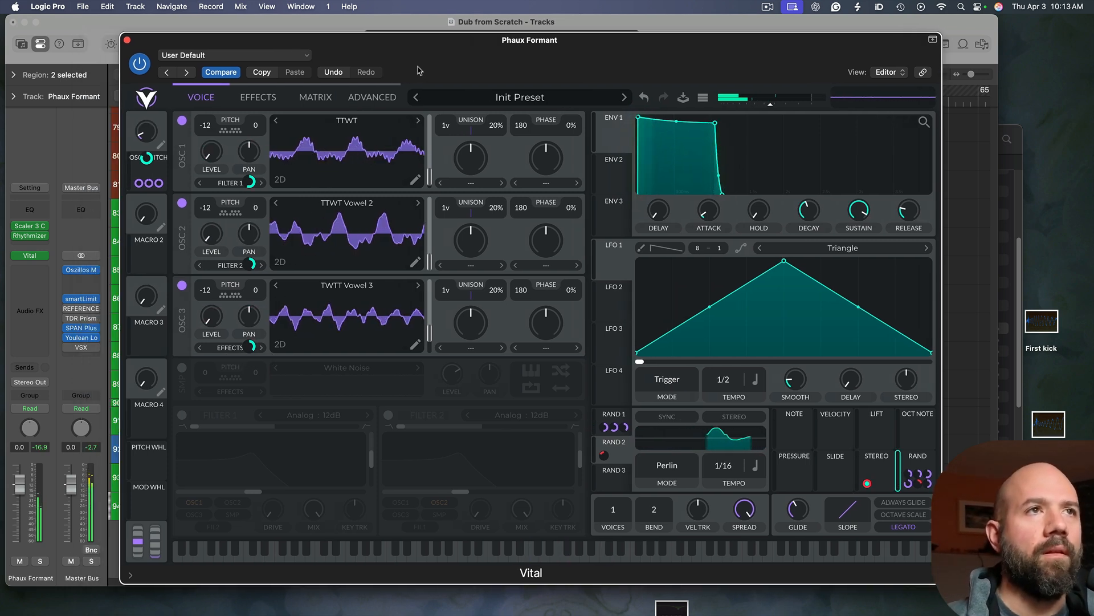
left_click(684, 99)
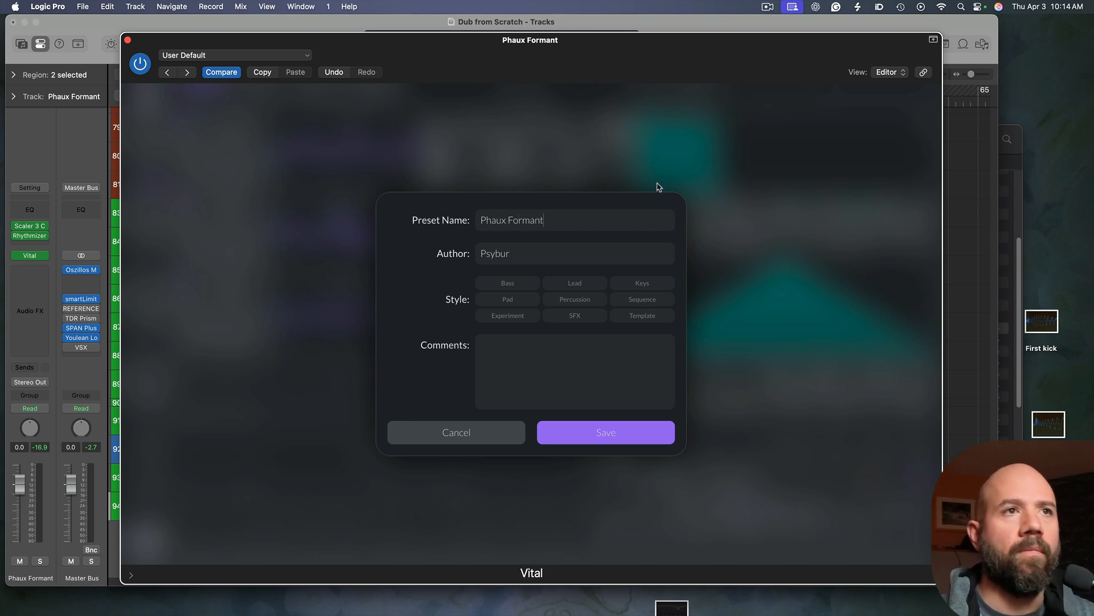
left_click(648, 304)
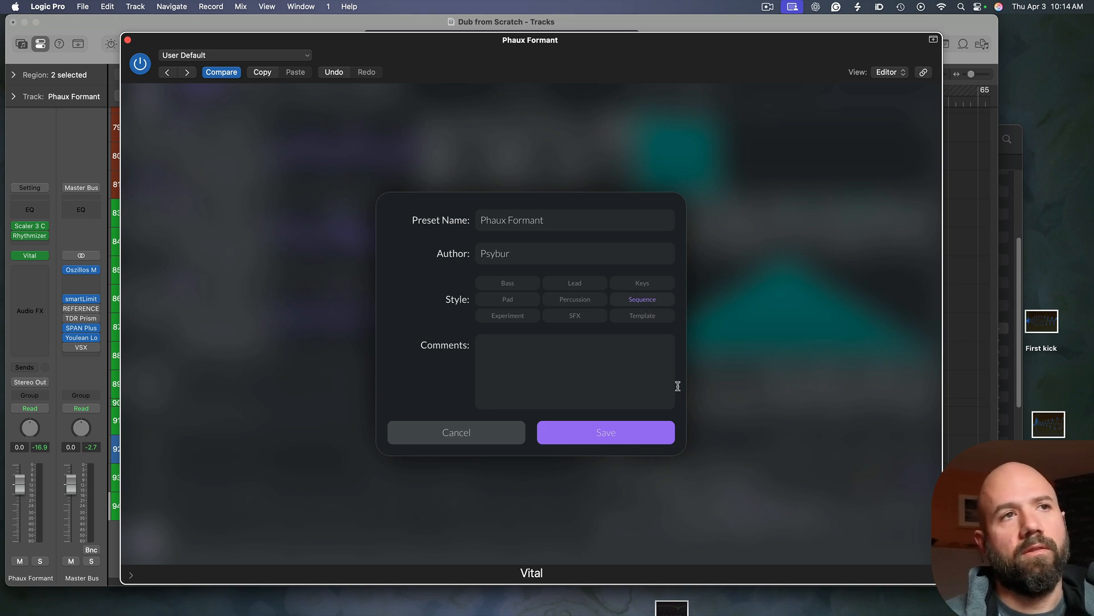
left_click(651, 439)
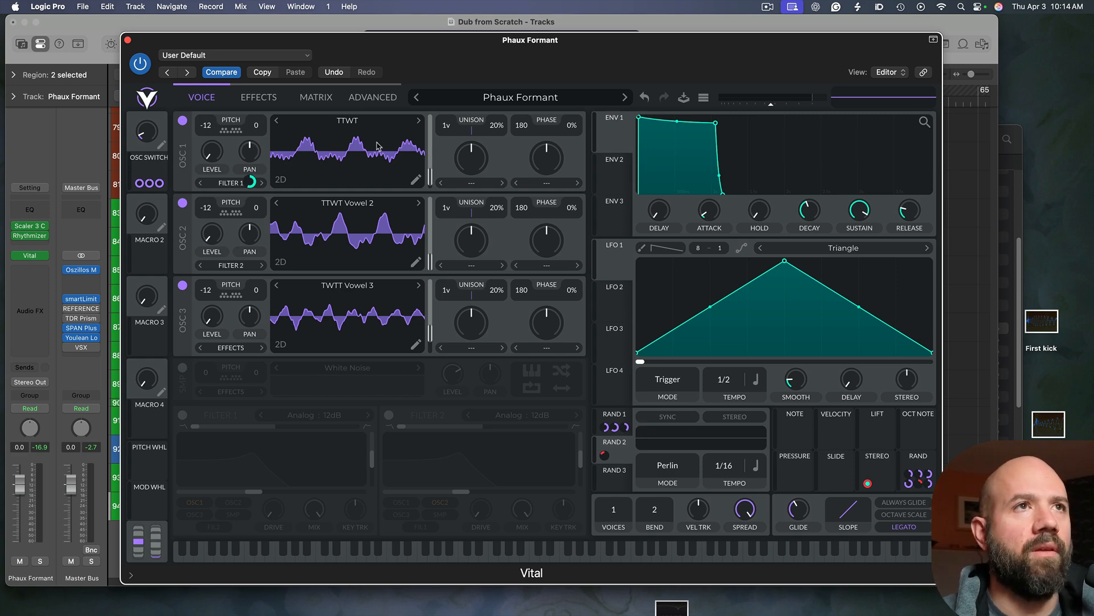
left_click(127, 40)
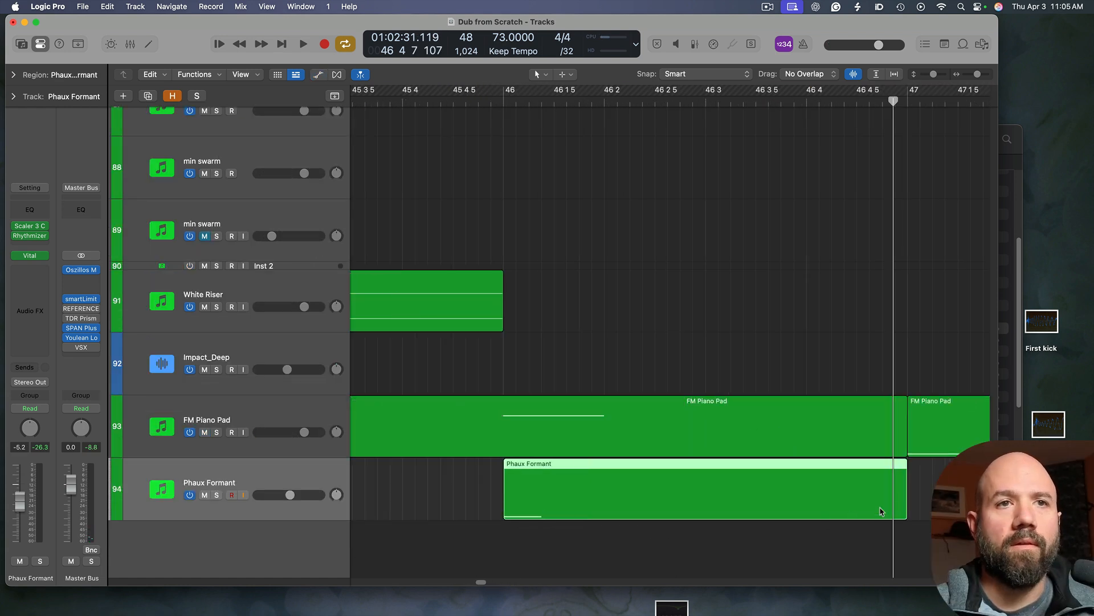
Set the grid division to /16 and shorten the Phaux Formant region in bar 46 to a short sixteenth-note hit
left_click_drag(903, 509, 684, 509)
left_click(567, 51)
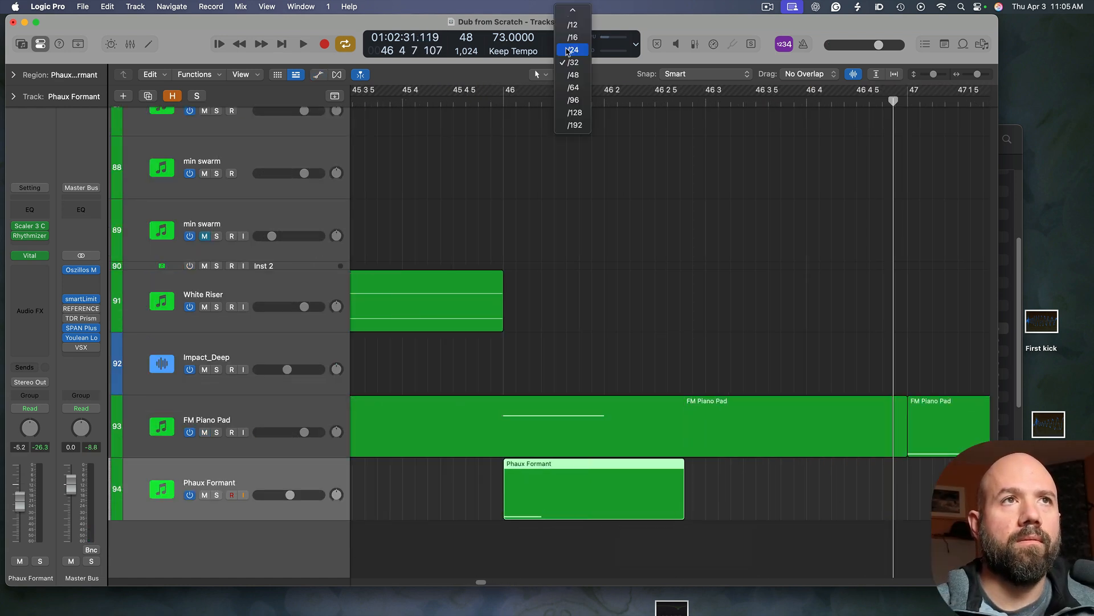
left_click(573, 37)
scroll(530, 497, "down", 3)
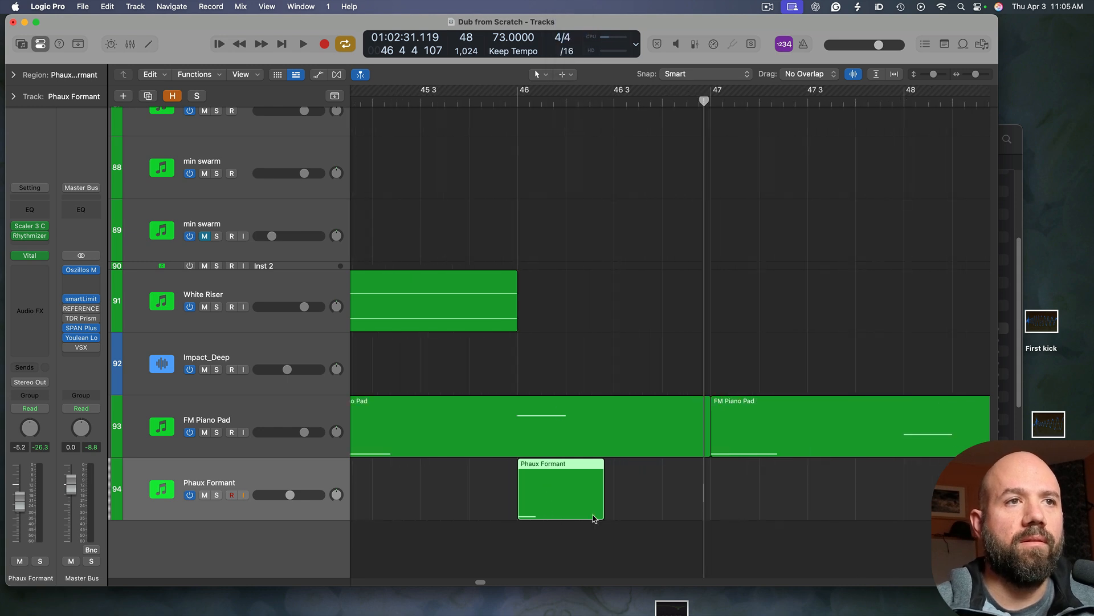
left_click_drag(601, 511, 566, 509)
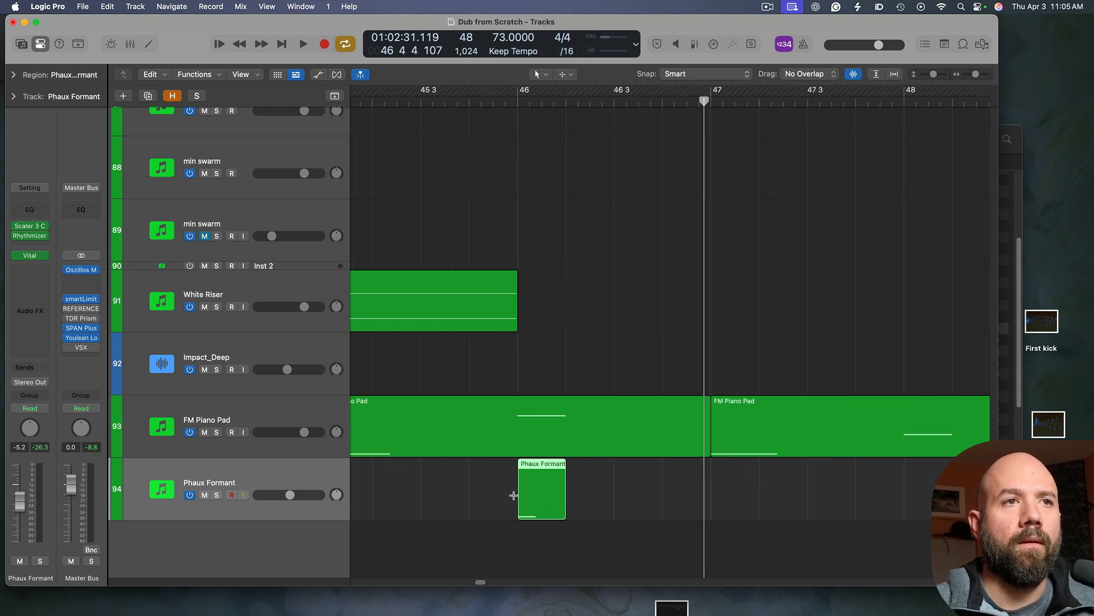
Play the passage and move the short Phaux Formant region later within bar 46
scroll(515, 495, "down", 5)
scroll(519, 494, "up", 5)
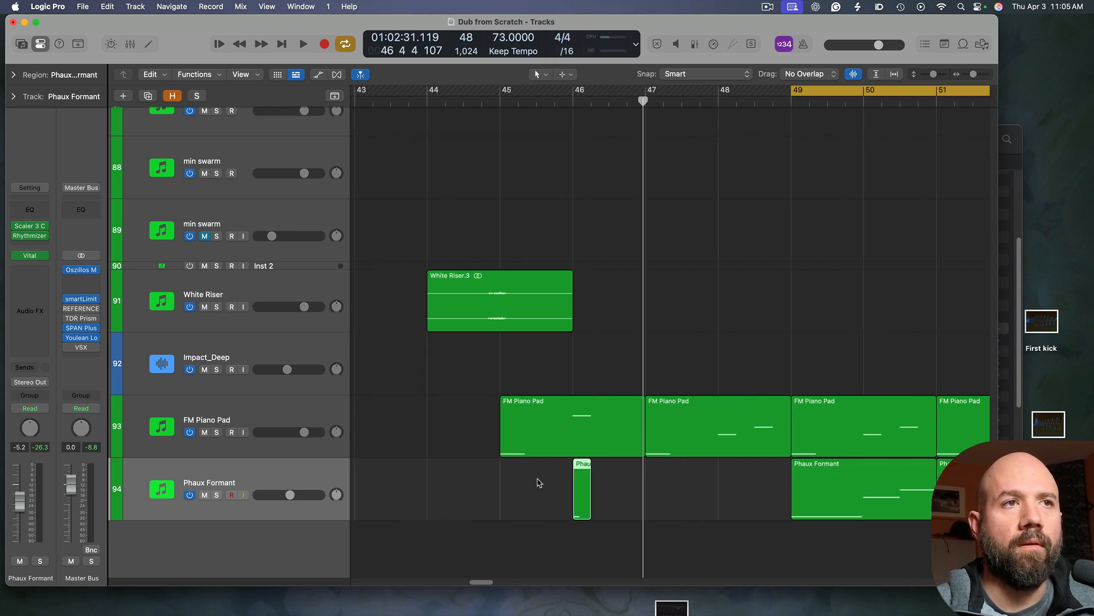
key("space")
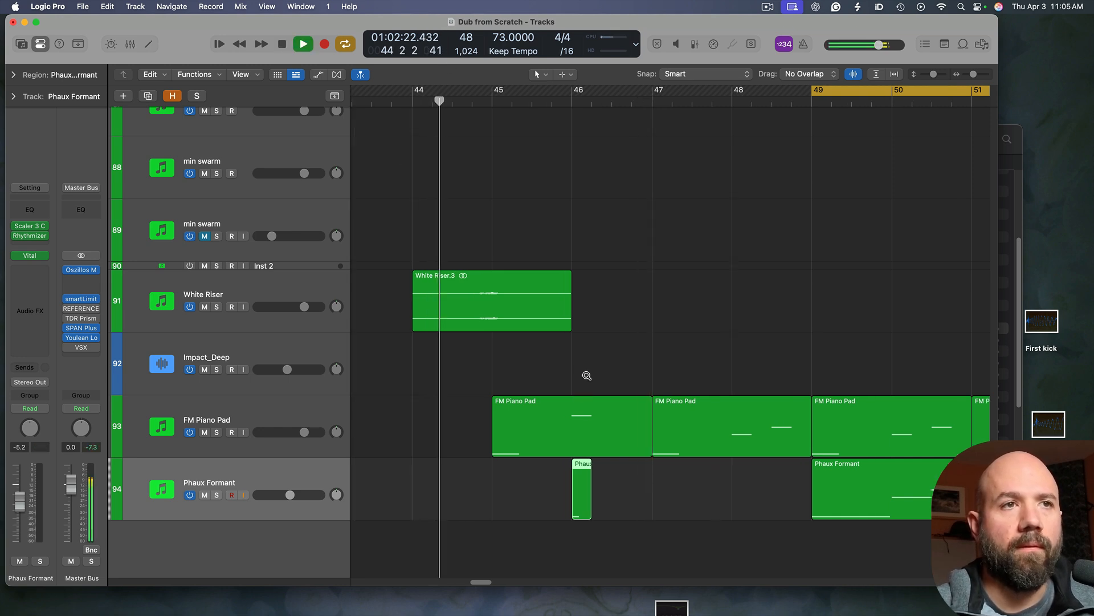
scroll(582, 435, "up", 5)
scroll(629, 482, "down", 8)
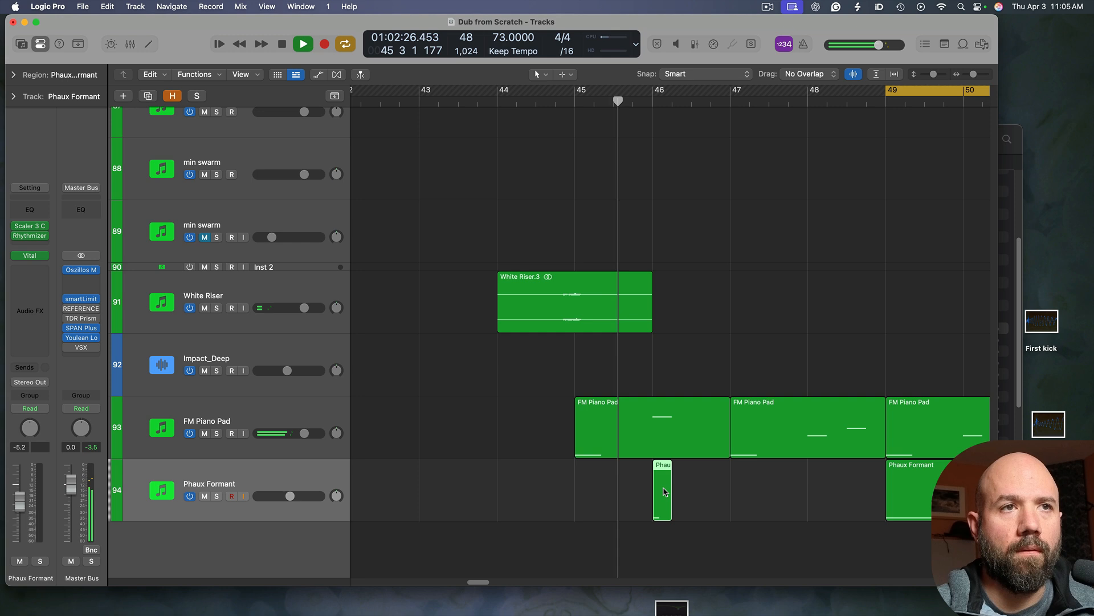
left_click_drag(664, 487, 703, 494)
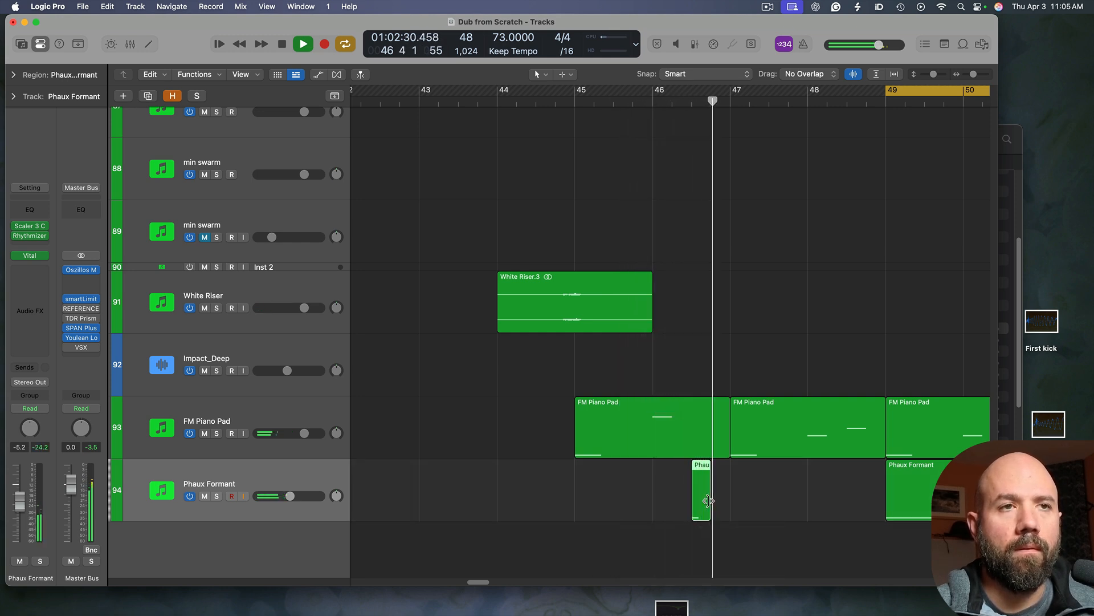
Copy the short Phaux Formant region to the middle of bar 47 and play back the passage
scroll(787, 513, "right", 5)
scroll(627, 517, "down", 1)
scroll(627, 516, "down", 2)
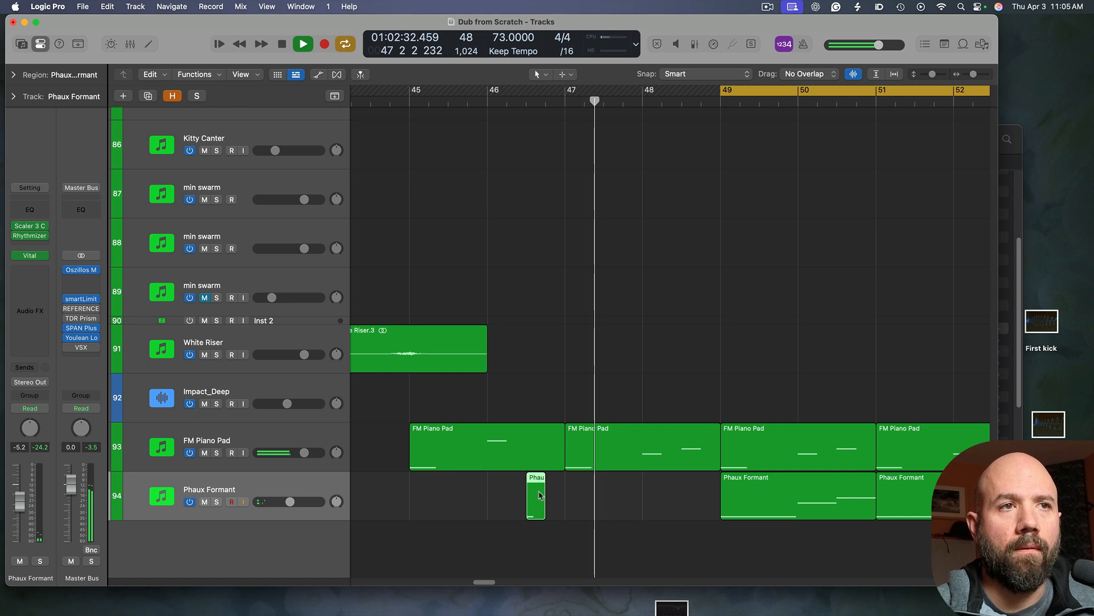
key("space")
left_click_drag(539, 497, 613, 500)
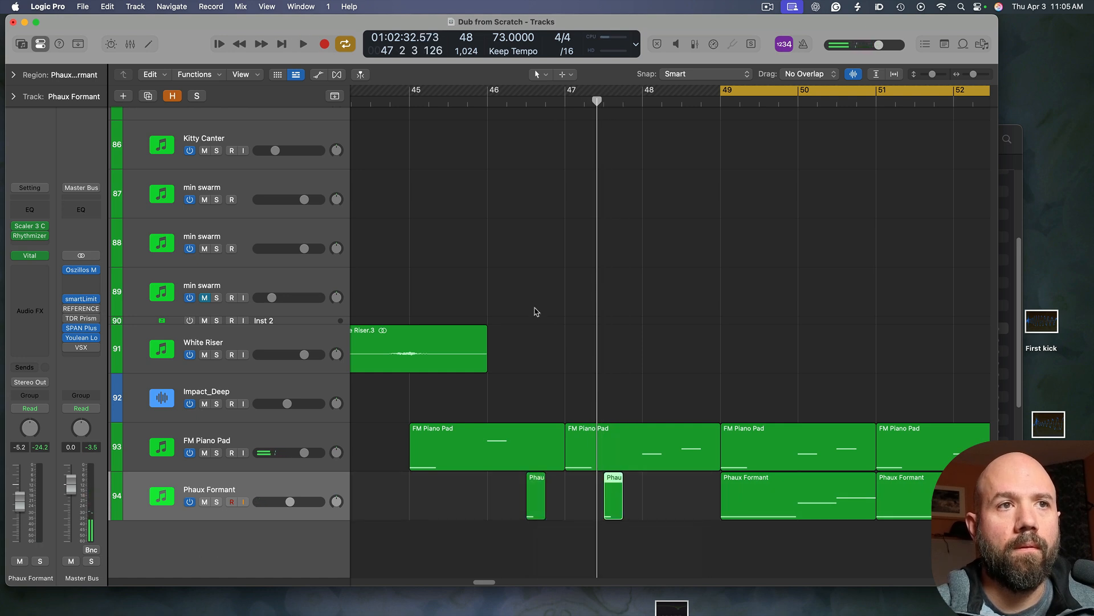
left_click(489, 105)
key("space")
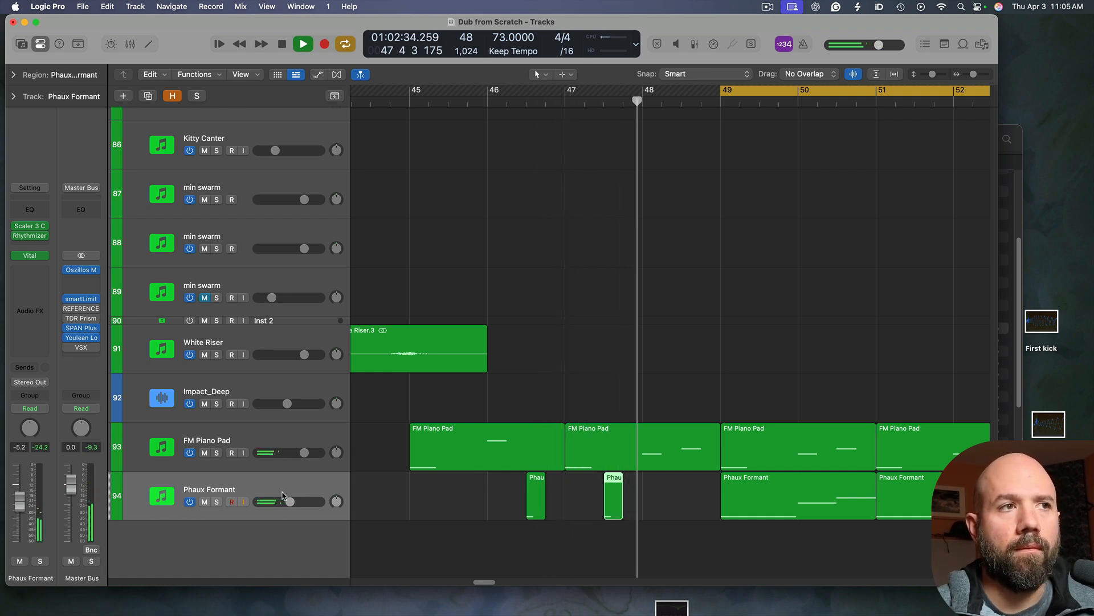
key("space")
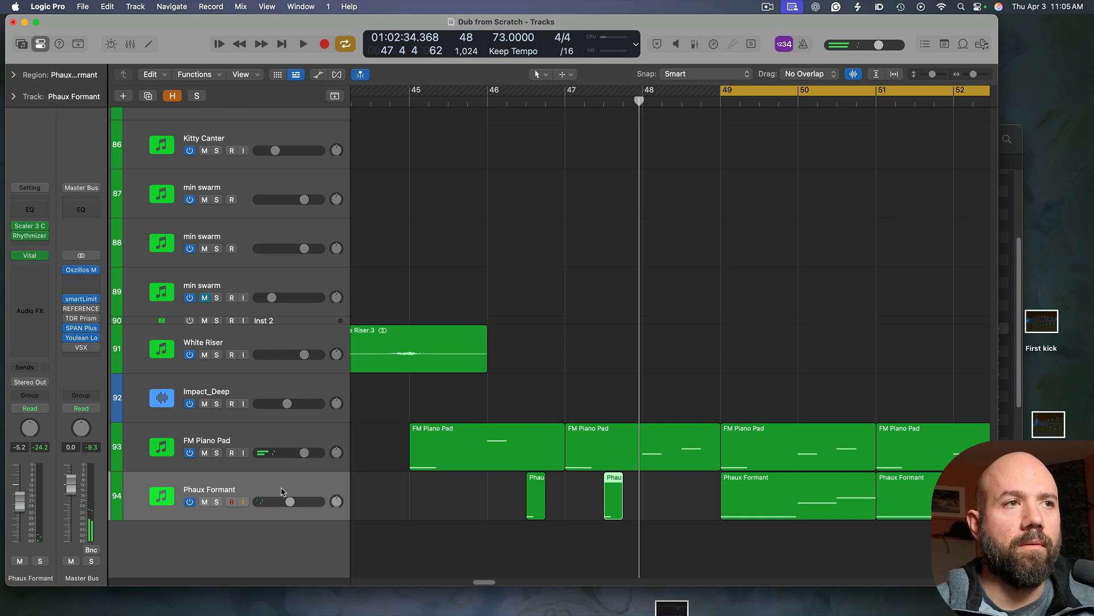
Show automation, open Vital's effects, and automate the Delay Mix on the Phaux Formant track higher before bar 49
key("a")
left_click(31, 256)
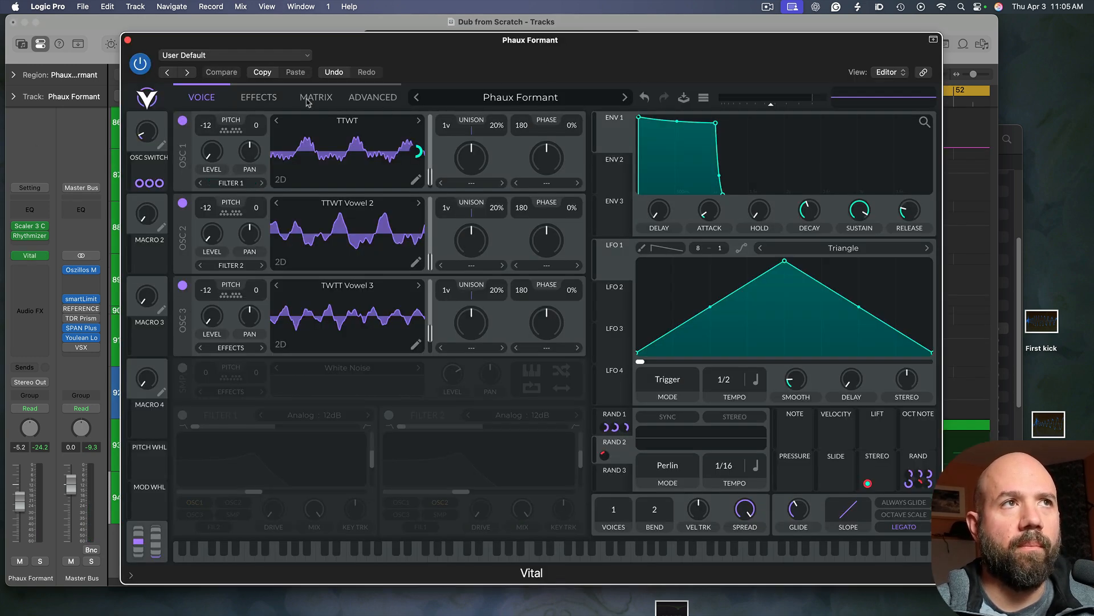
left_click(260, 98)
left_click_drag(435, 55, 1093, 63)
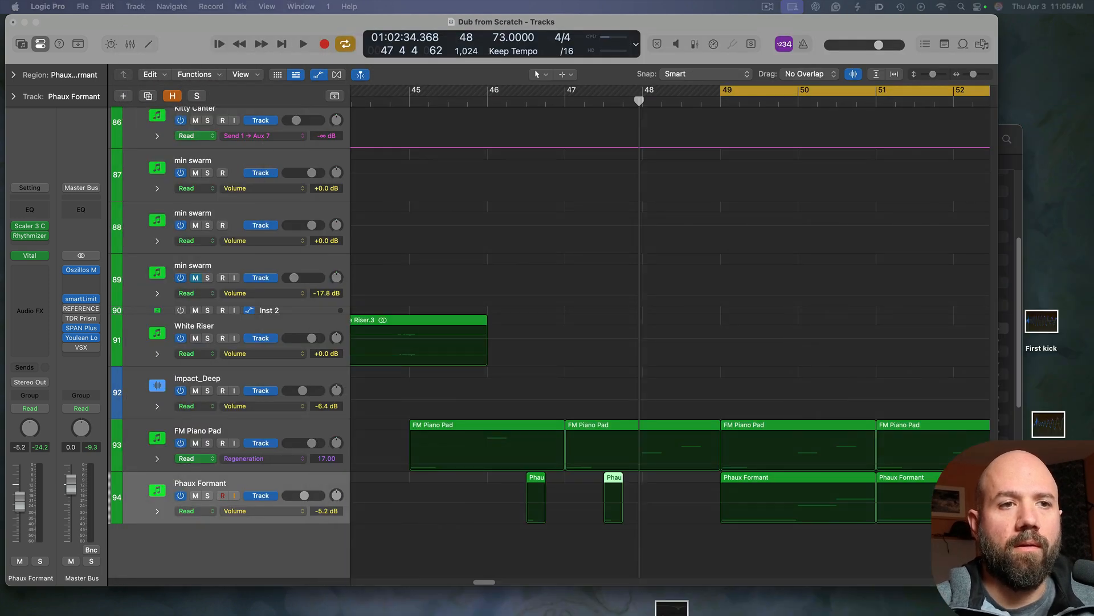
left_click(688, 519)
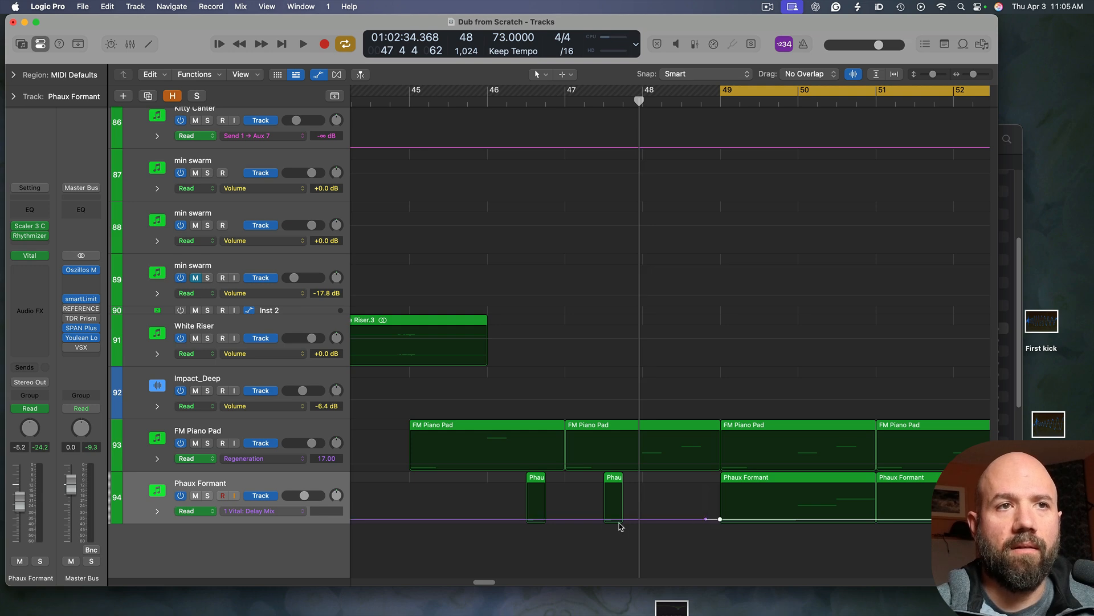
left_click_drag(590, 524, 590, 499)
Enable Vital's Reverb and automate its Reverb Mix high before bar 49, dropping at bar 49
left_click_drag(428, 0, 416, 82)
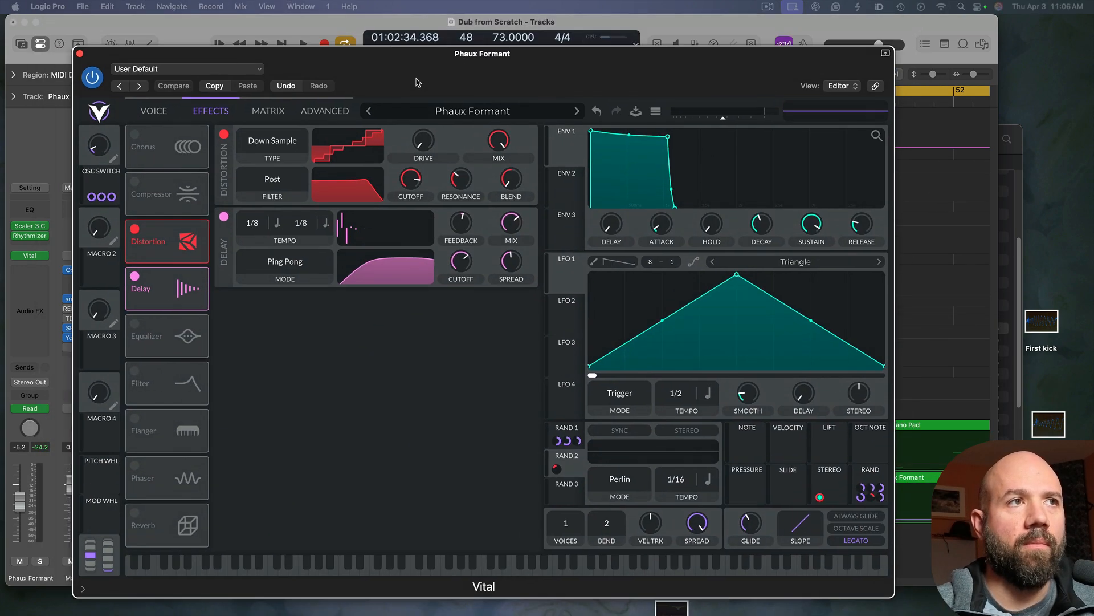
left_click(135, 513)
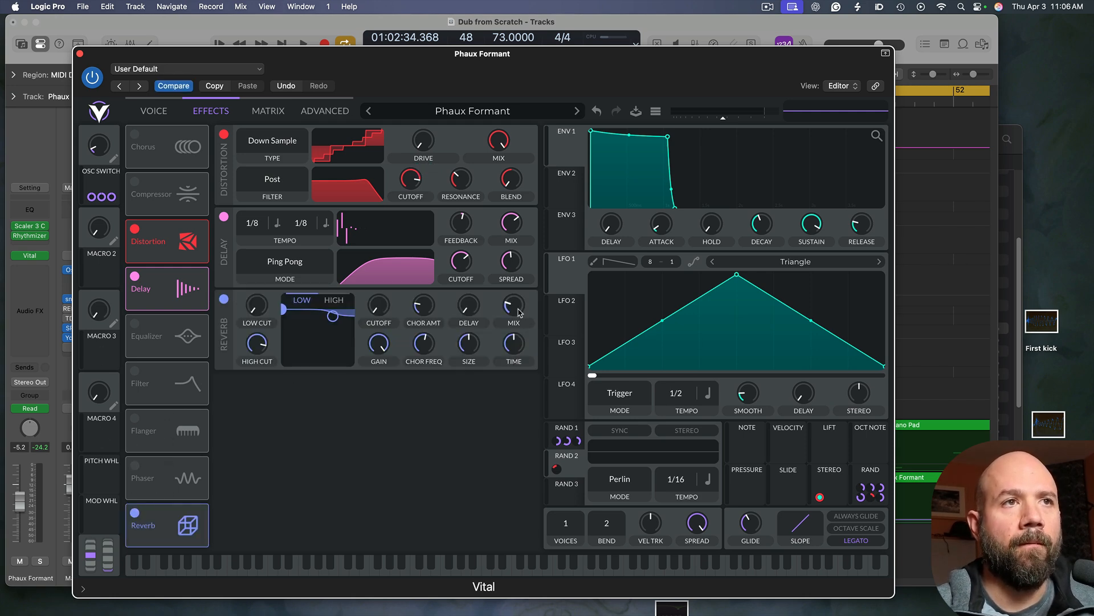
left_click_drag(545, 96, 541, 0)
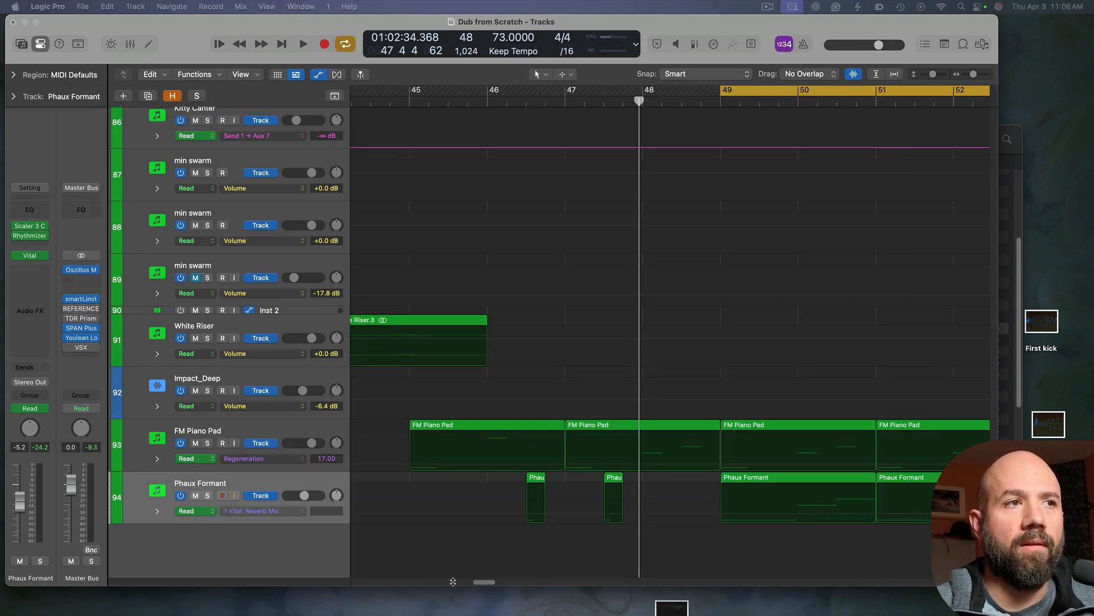
left_click(703, 512)
left_click(713, 513)
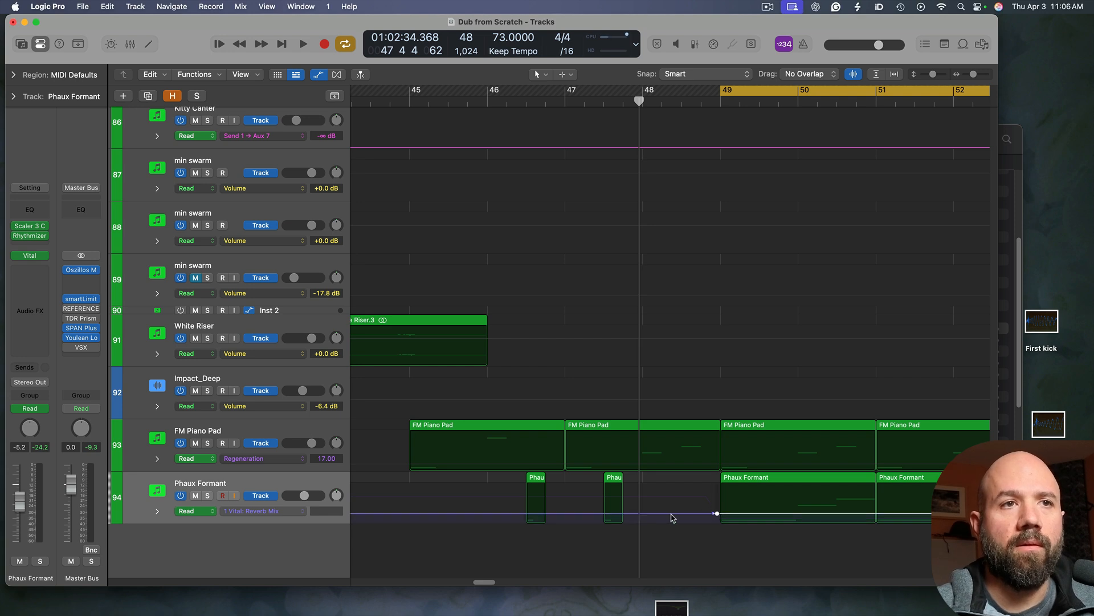
left_click_drag(672, 518, 678, 501)
left_click(718, 515)
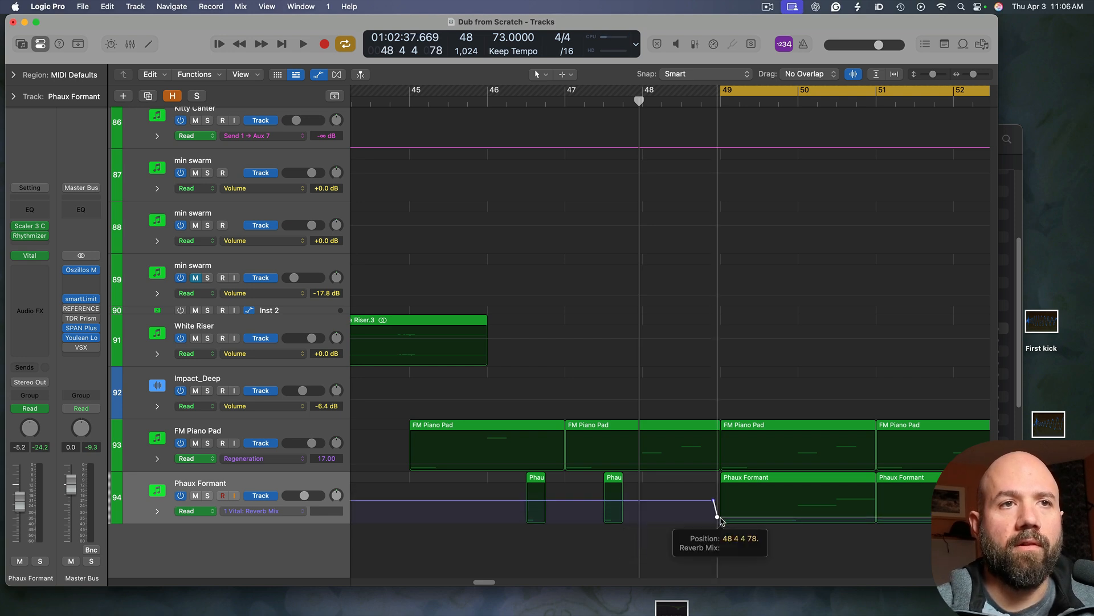
Enlarge the track heights and automate Vital's Delay Feedback higher through bar 48, ramping down into bar 49, then play it back
key("super+Down")
key("super+Down")
scroll(740, 525, "down", 2)
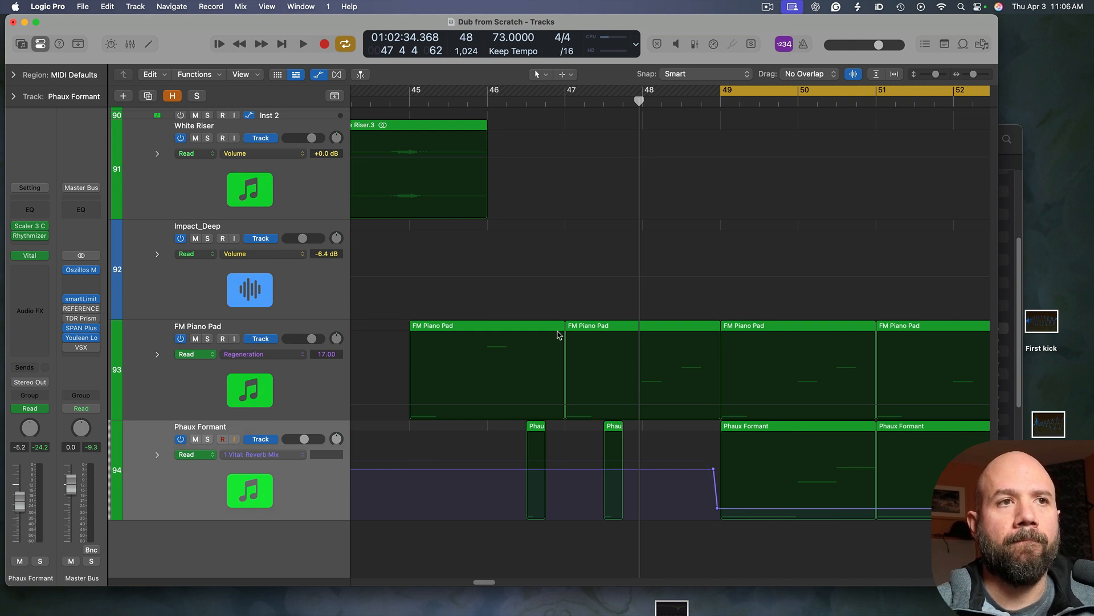
key("space")
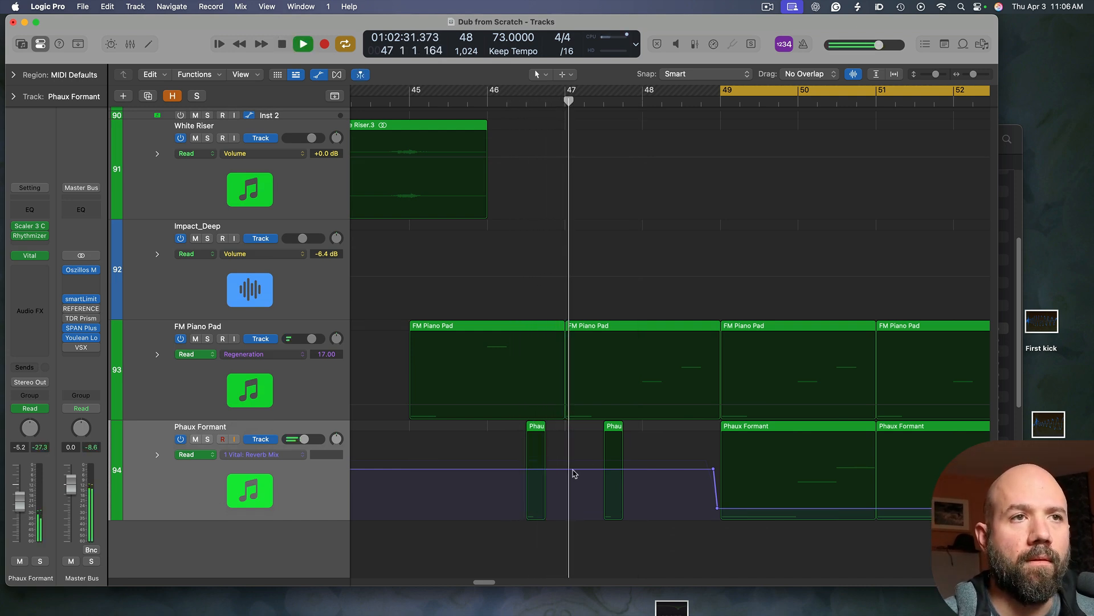
left_click_drag(570, 476, 576, 480)
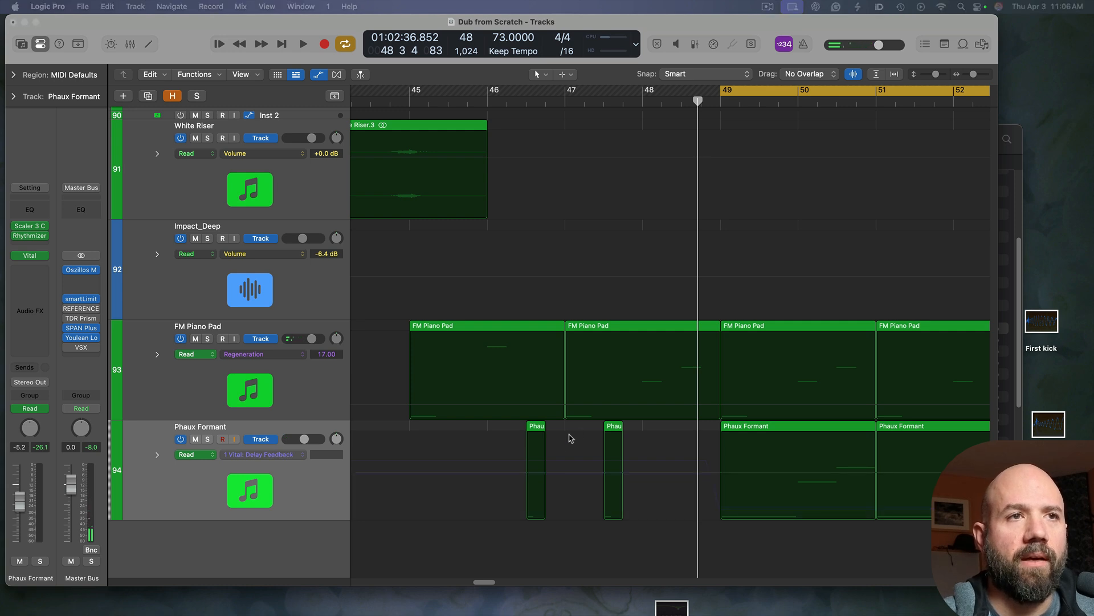
left_click(525, 472)
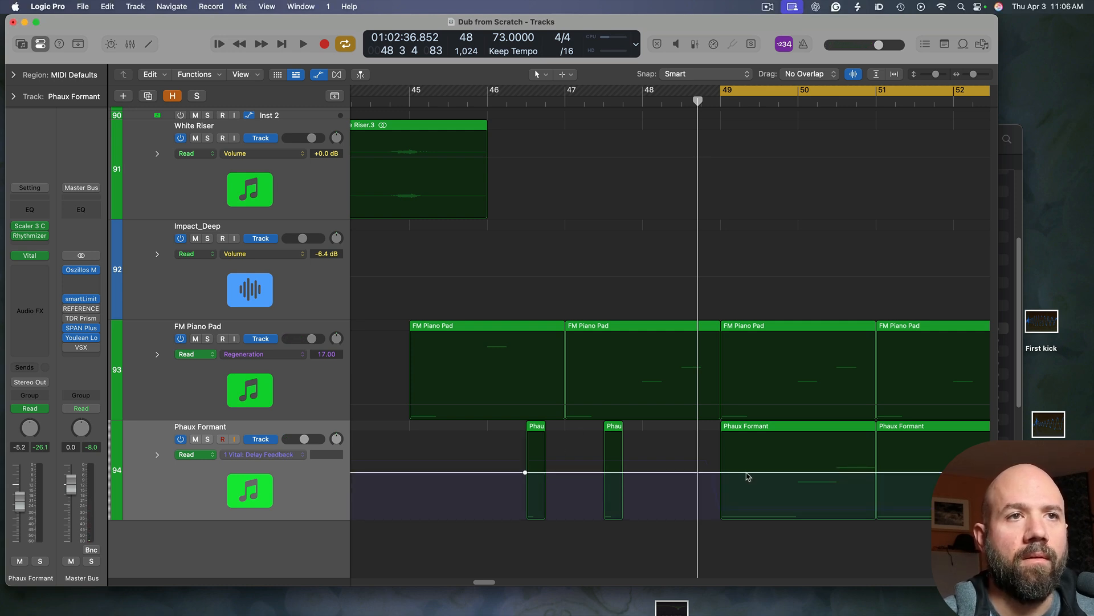
left_click_drag(647, 477, 626, 450)
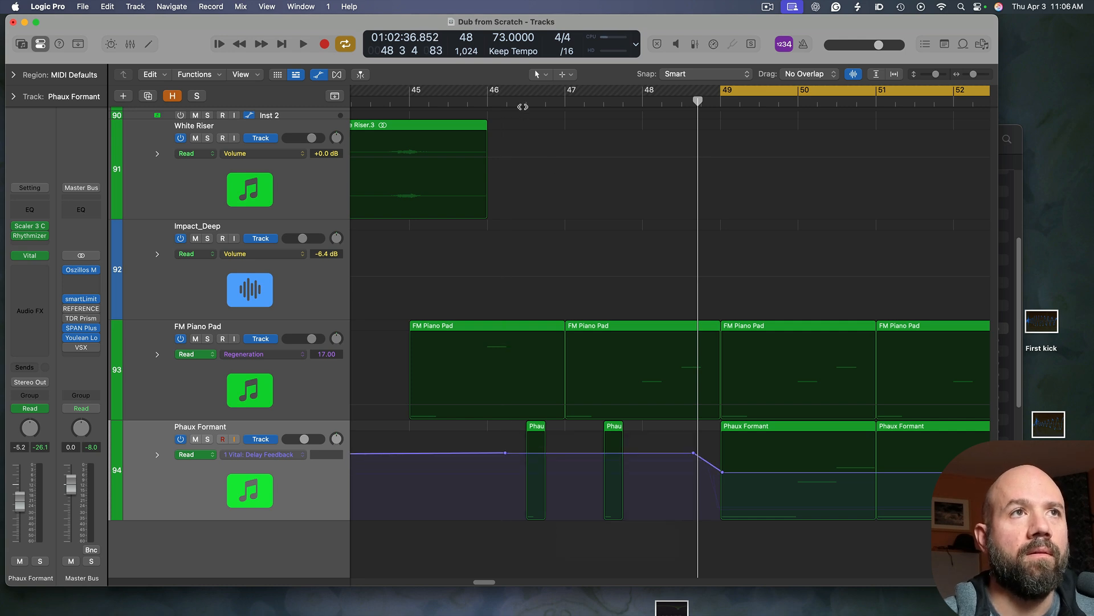
left_click(522, 106)
key("space")
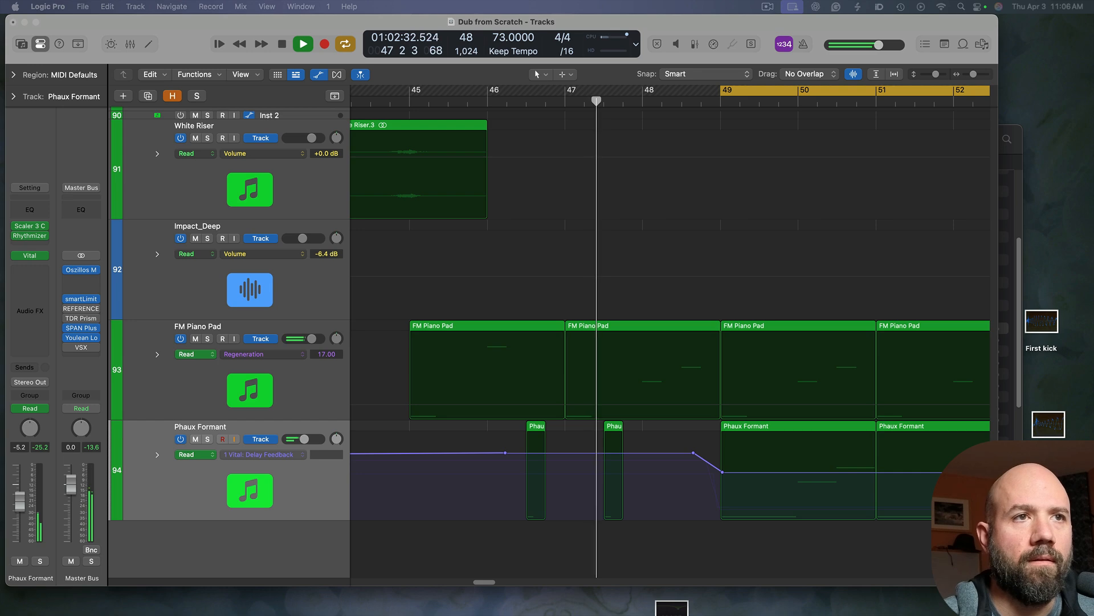
Reopen and close the Vital window, zoom out over the arrangement, stop playback, and select the Phaux Formant track
left_click_drag(633, 615, 602, 80)
left_click(161, 134)
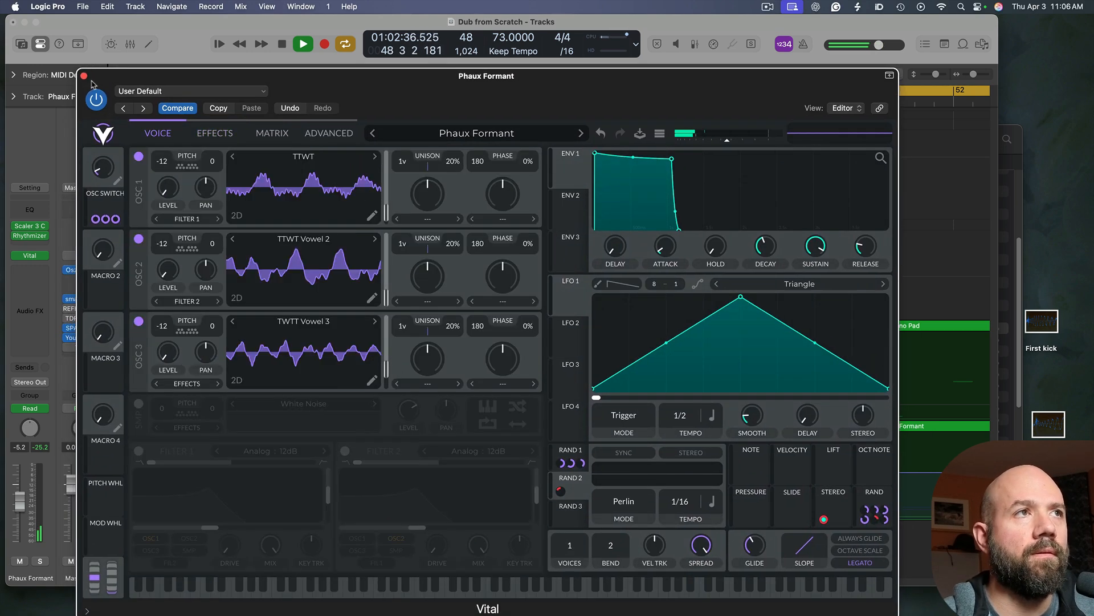
left_click(83, 76)
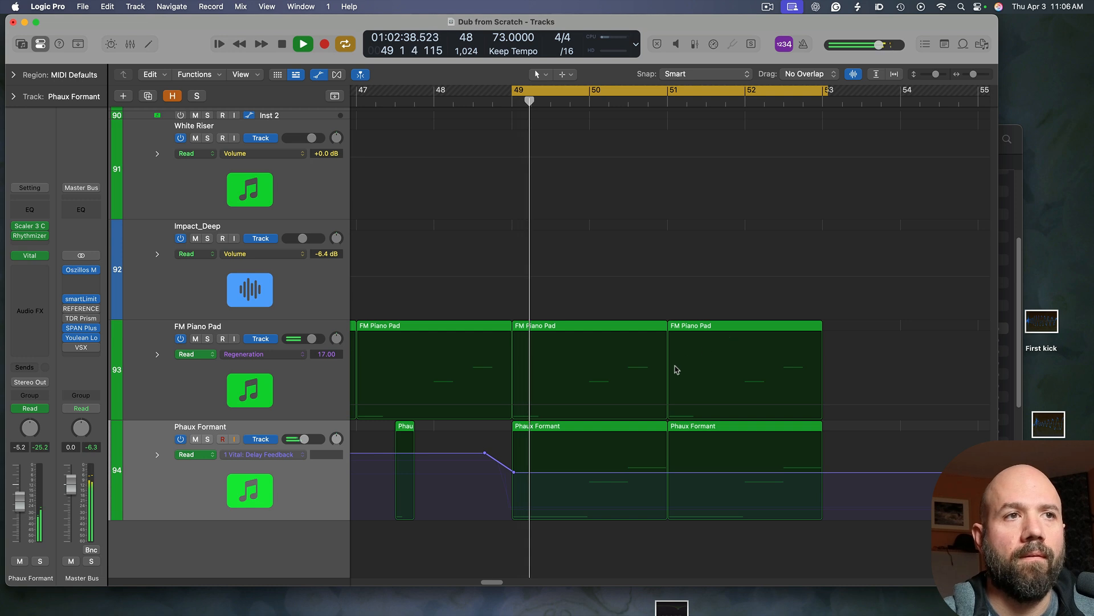
scroll(586, 427, "down", 5)
scroll(598, 427, "down", 3)
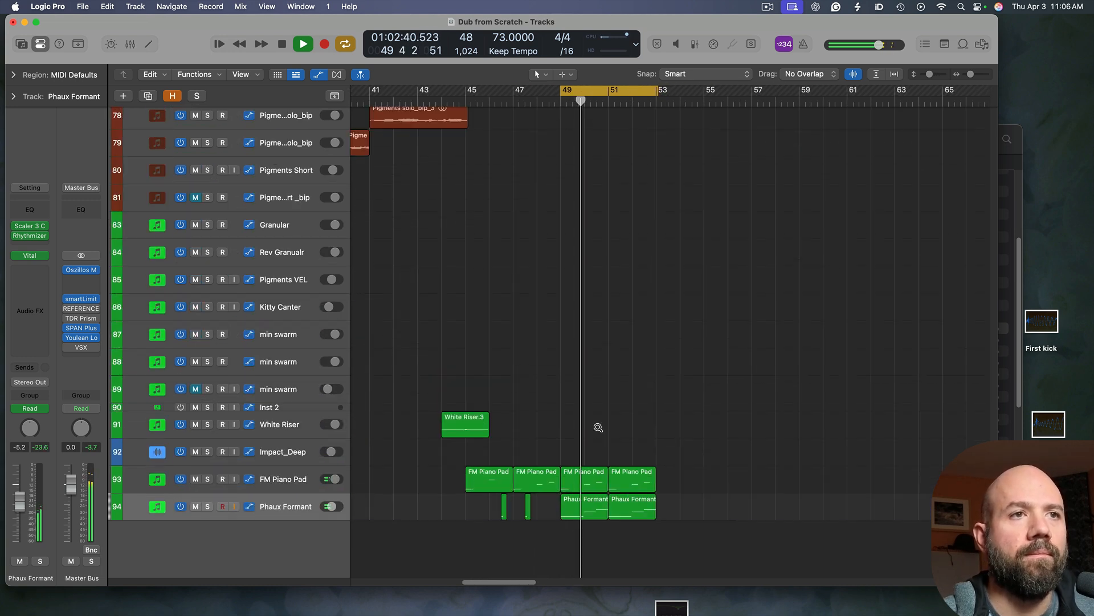
key("space")
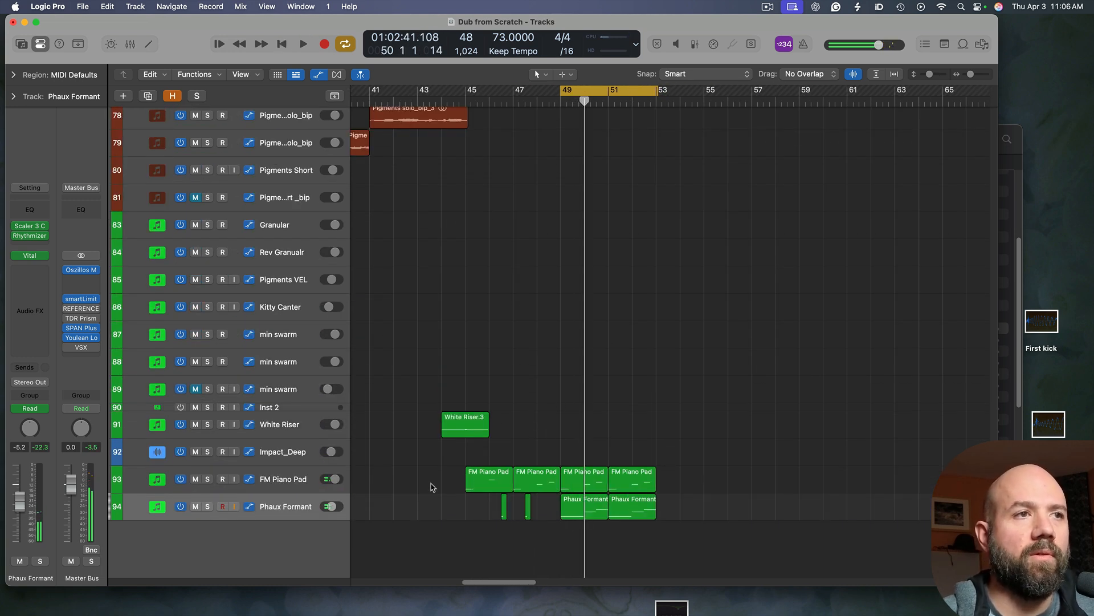
left_click(306, 504)
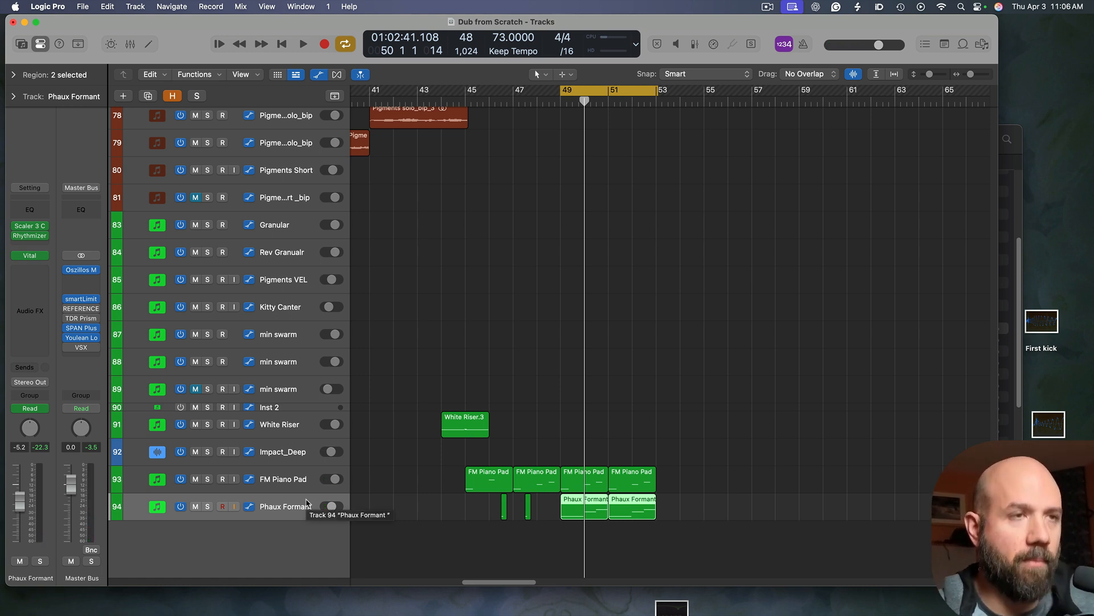
Duplicate the Phaux Formant track
key("super+d")
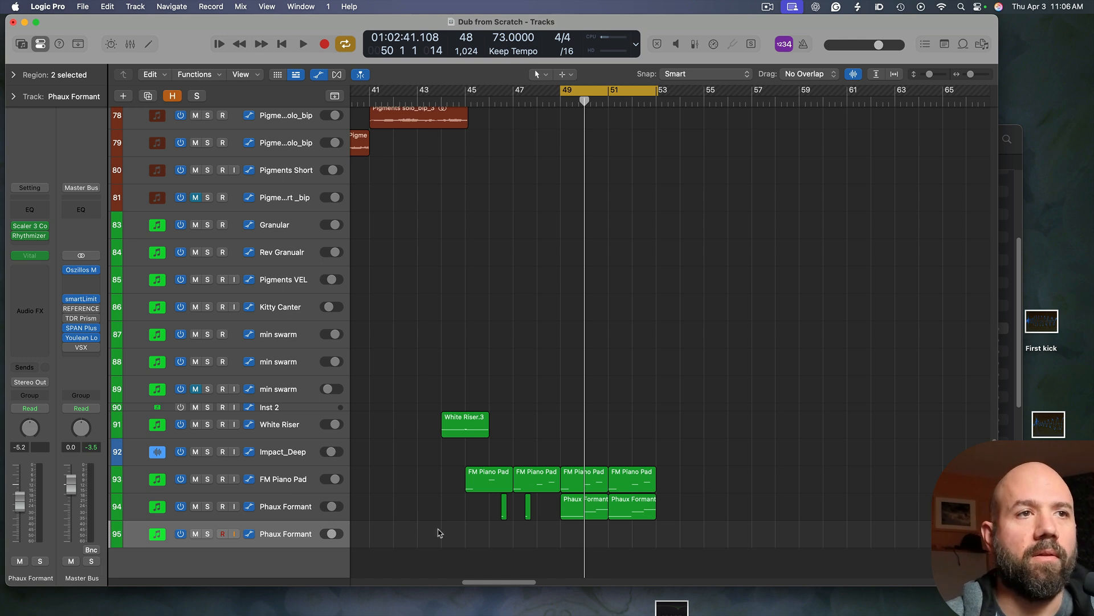
scroll(498, 546, "up", 3)
scroll(500, 544, "down", 2)
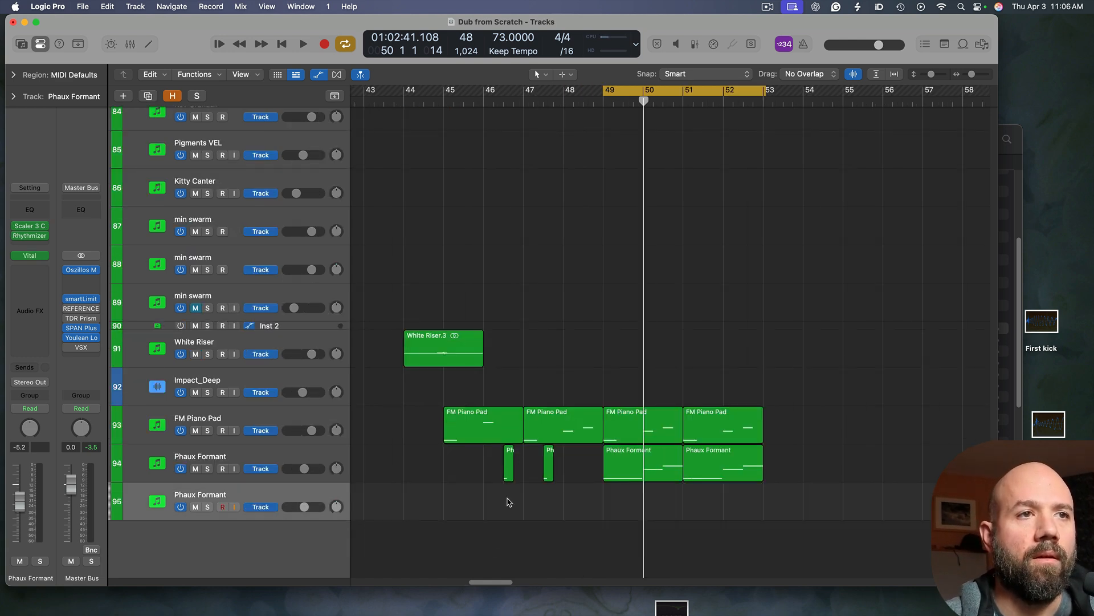
scroll(495, 518, "up", 5)
scroll(491, 517, "down", 3)
scroll(492, 517, "down", 2)
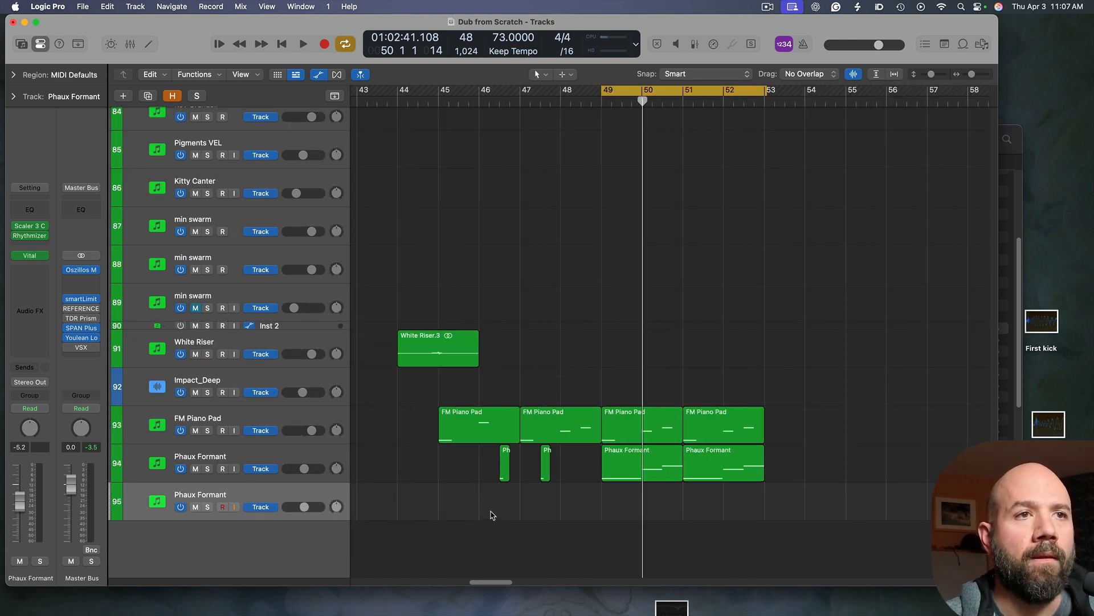
Create an empty MIDI region on the new Phaux Formant track spanning bars 47 to 49 and open it in the Piano Roll
right_click(528, 513)
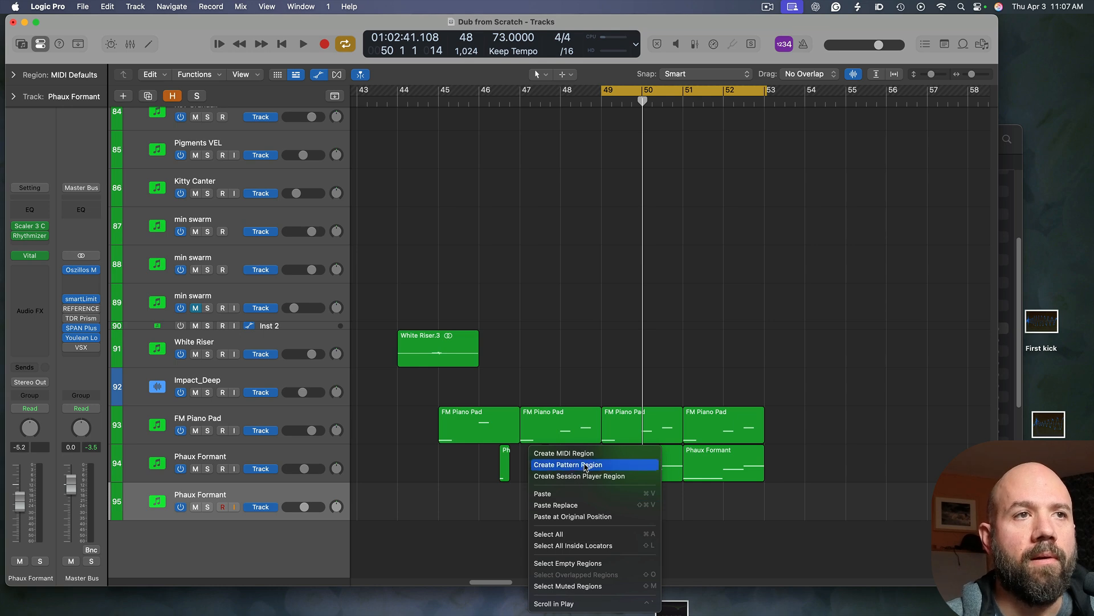
key("Escape")
double_click(556, 508)
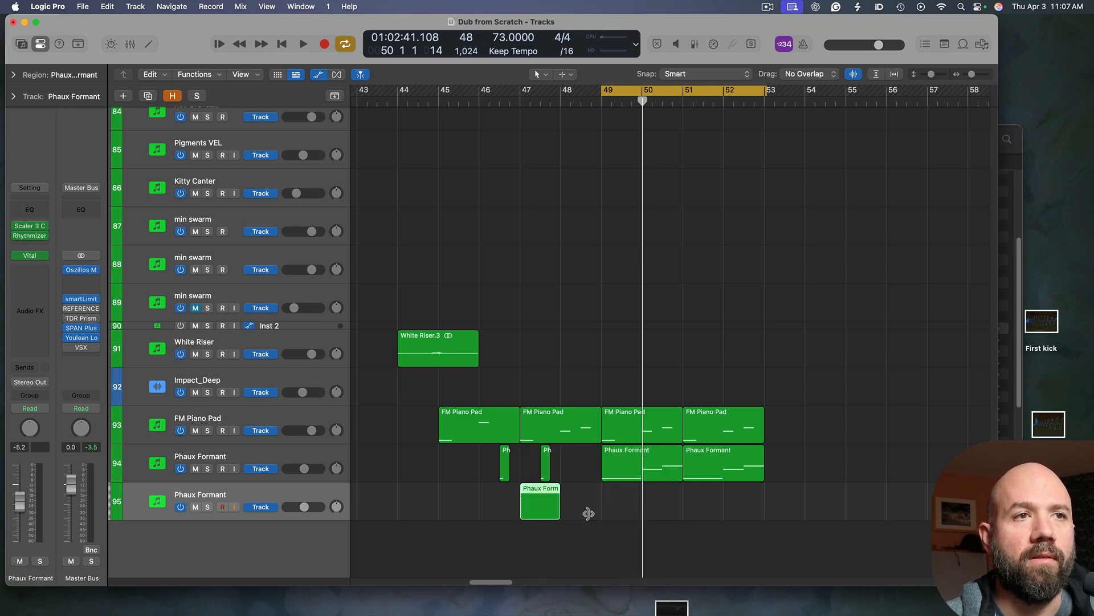
left_click_drag(588, 513, 602, 513)
double_click(551, 491)
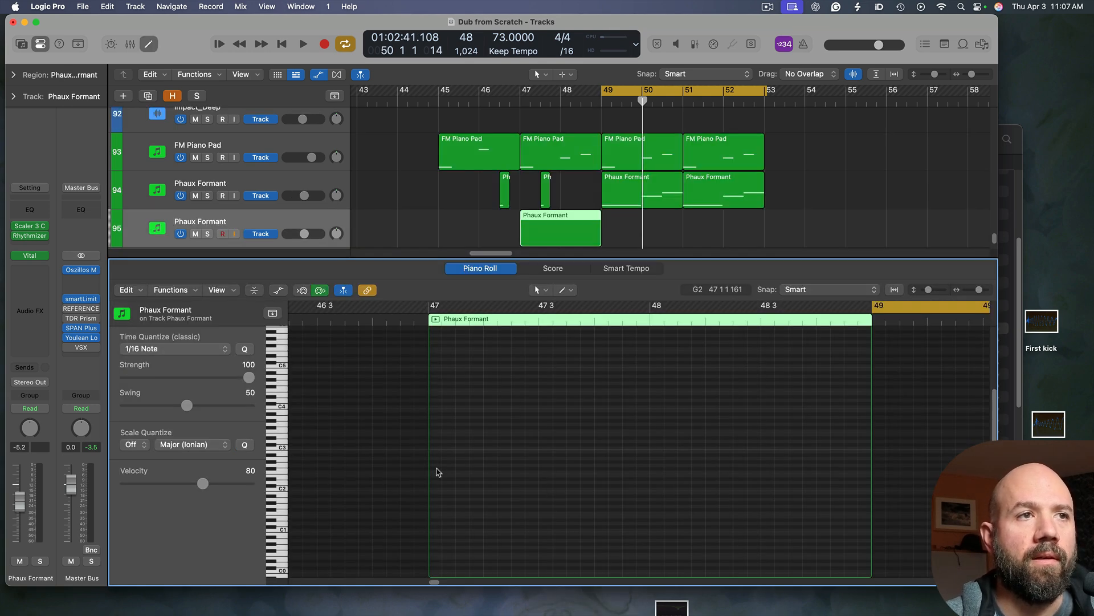
Draw one sustained note across the whole region from bar 47 to bar 49 and lower it to F2
left_click_drag(437, 469, 869, 487)
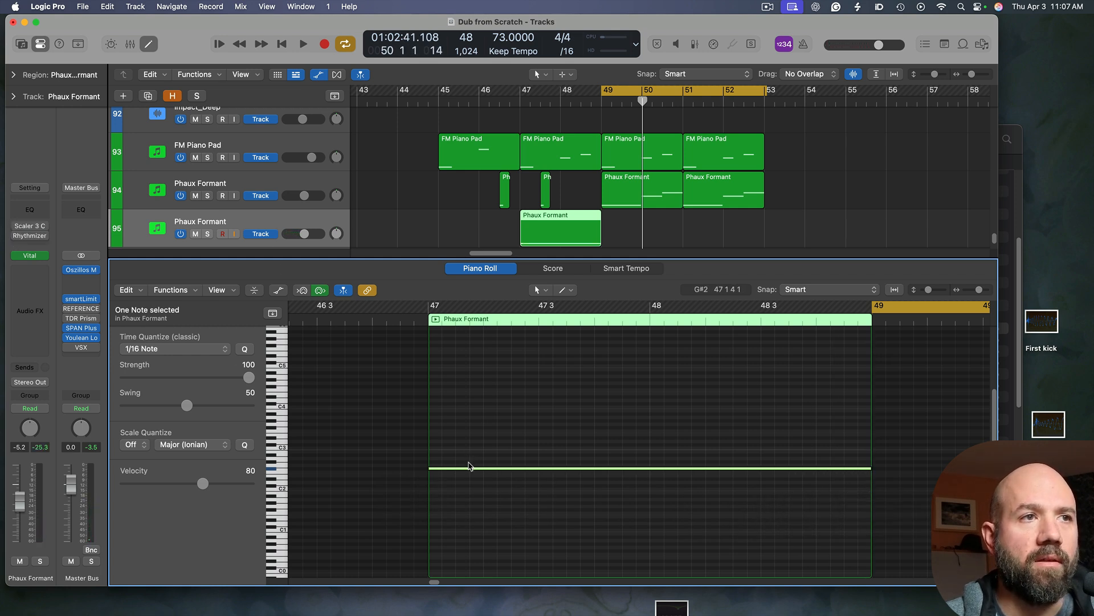
left_click_drag(468, 472, 469, 476)
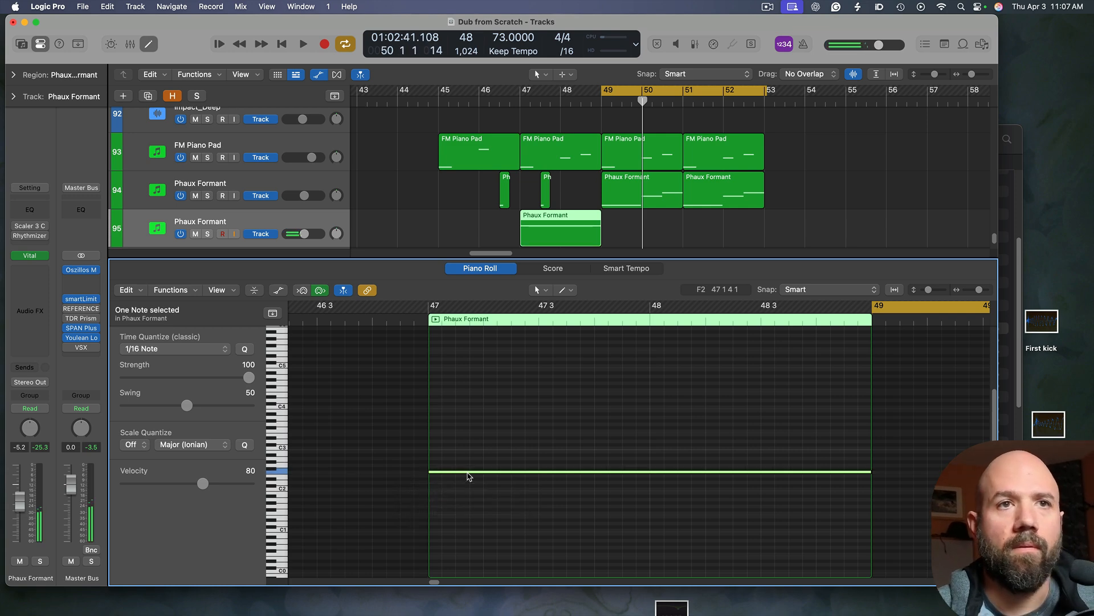
Open the new track's Vital instrument and switch off oscillators 3 and 2
left_click(30, 256)
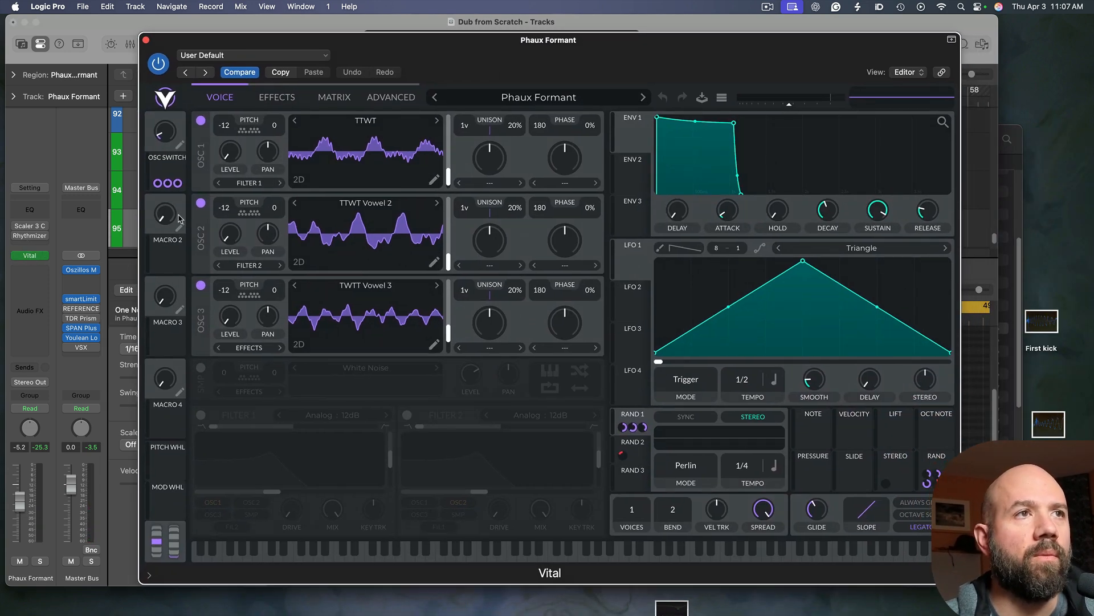
left_click(201, 285)
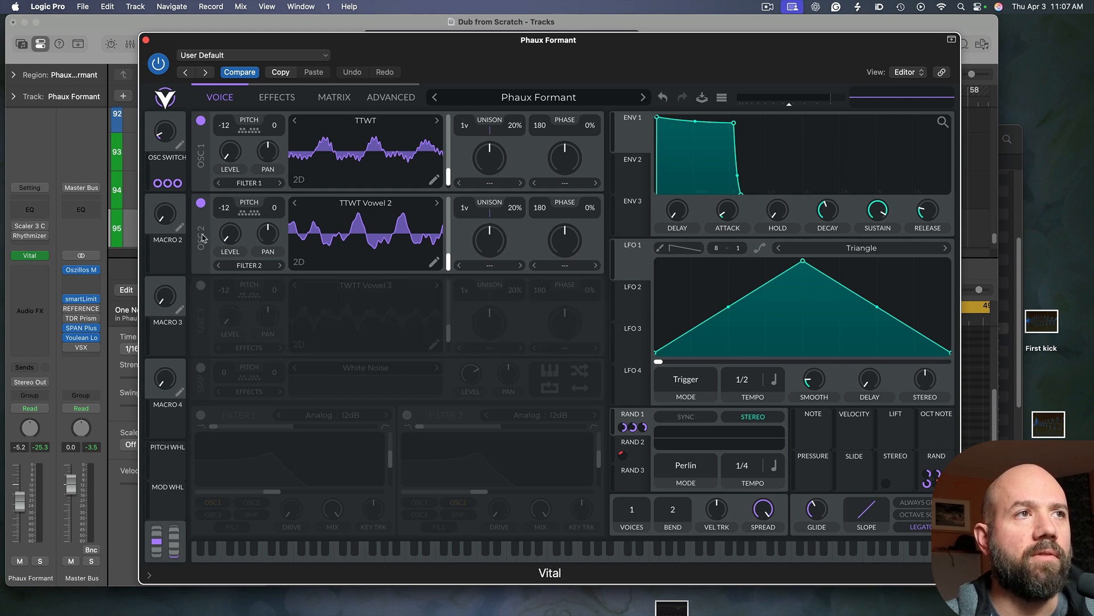
left_click(201, 203)
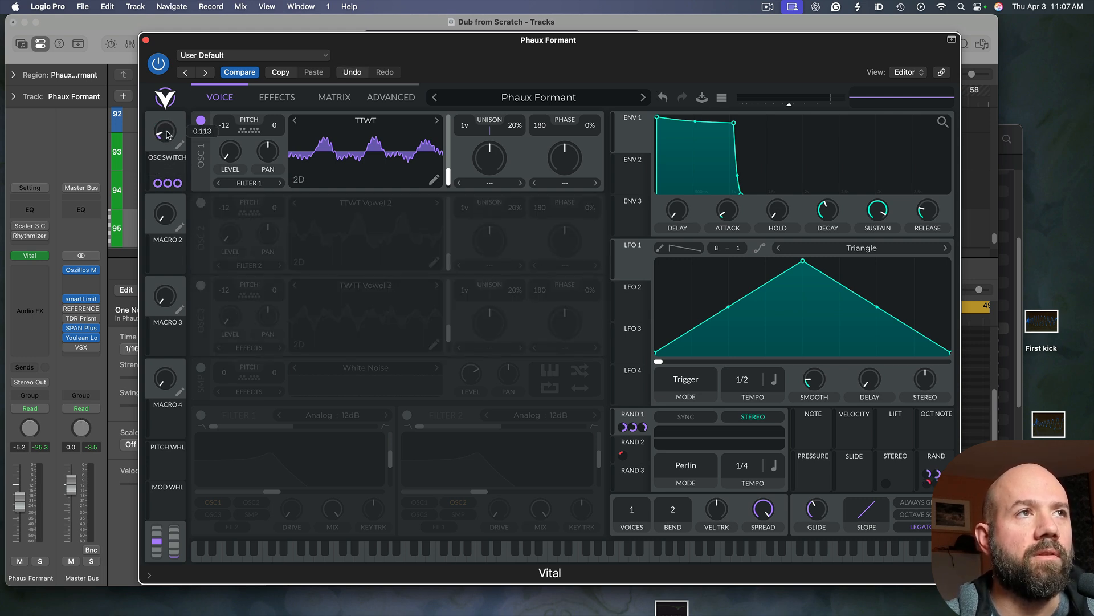
Set Oscillator 1's spectral morph to Harmonic Stretch and raise its morph amount while the note plays
key("space")
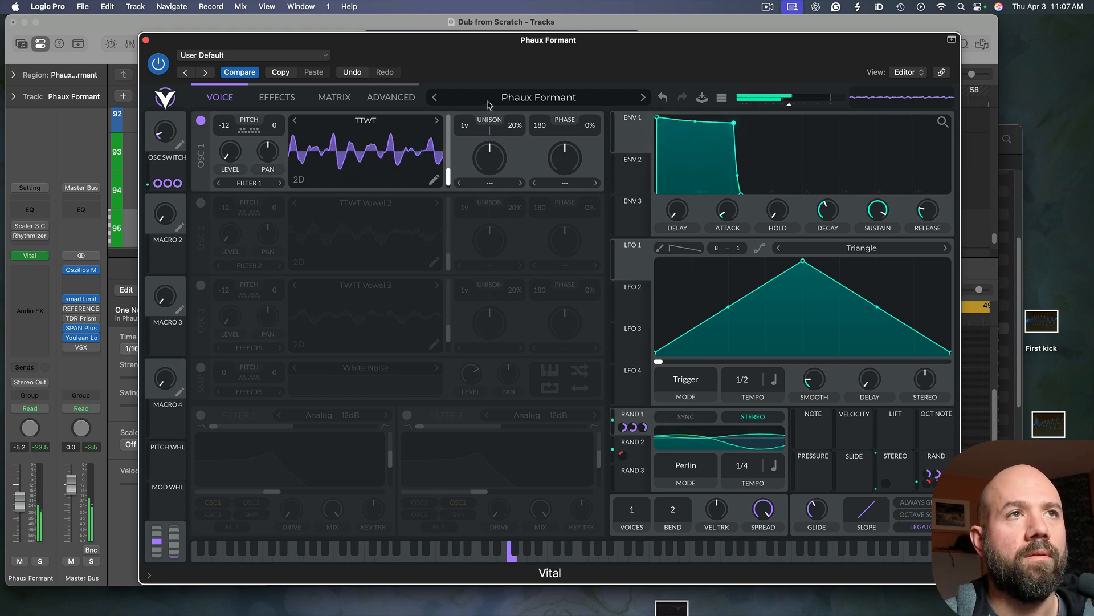
left_click(502, 183)
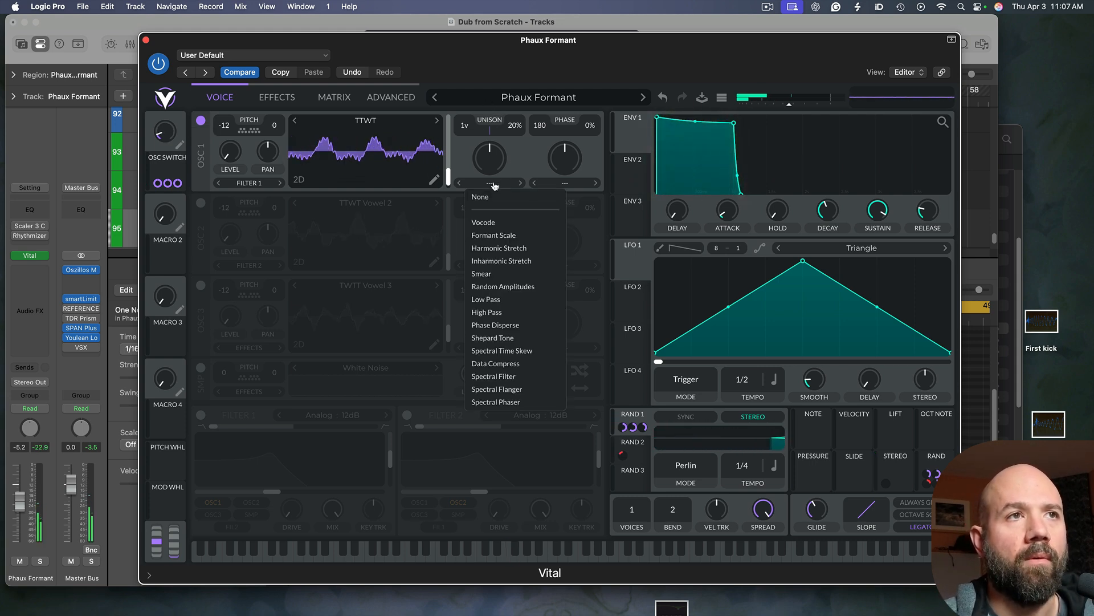
left_click(520, 250)
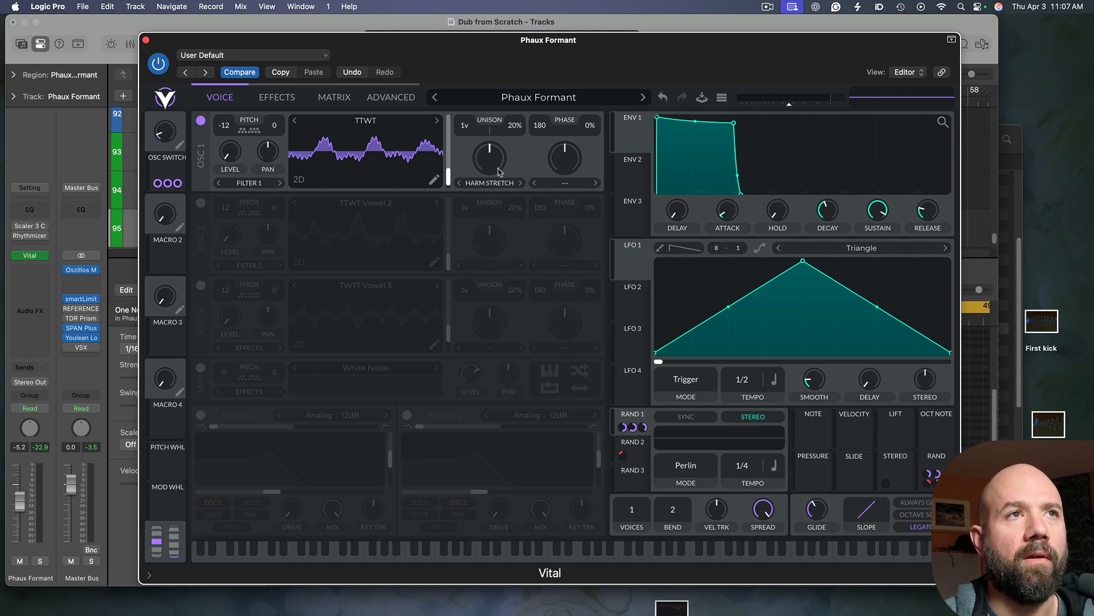
left_click_drag(498, 171, 518, 224)
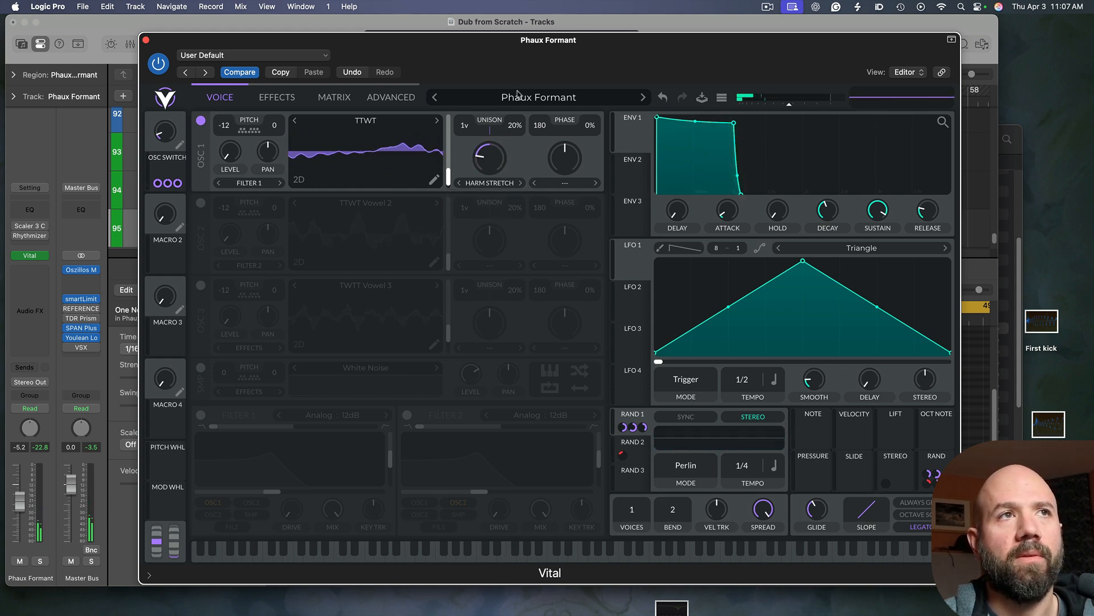
left_click_drag(527, 43, 764, 615)
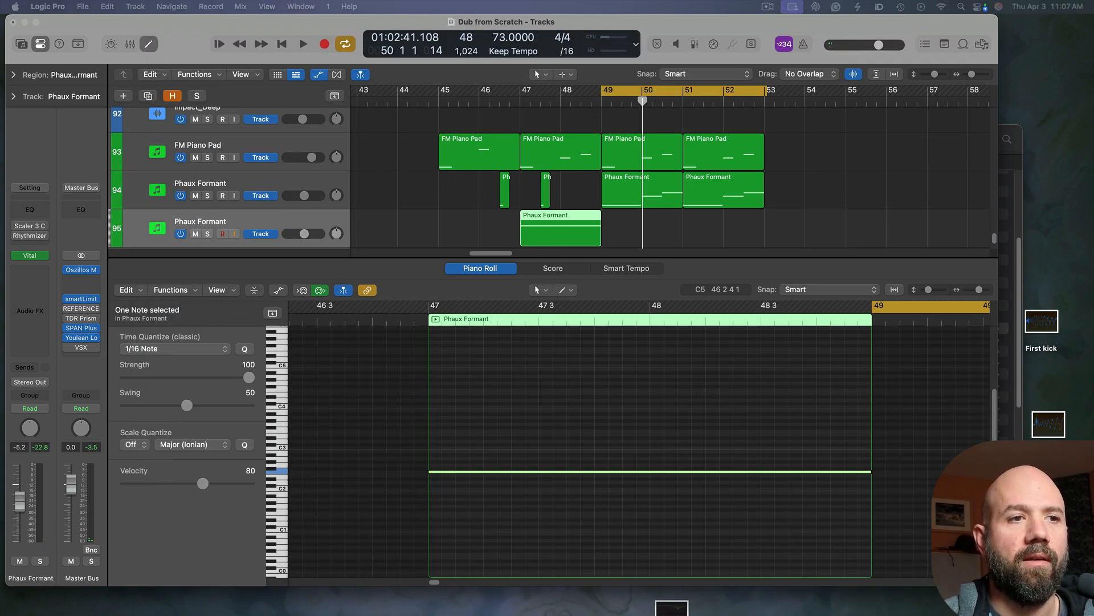
Automate Oscillator 1 Frequency Morph Amount in the region, ramping from minimum at bar 47 up to high at bar 49, and play it
left_click(275, 293)
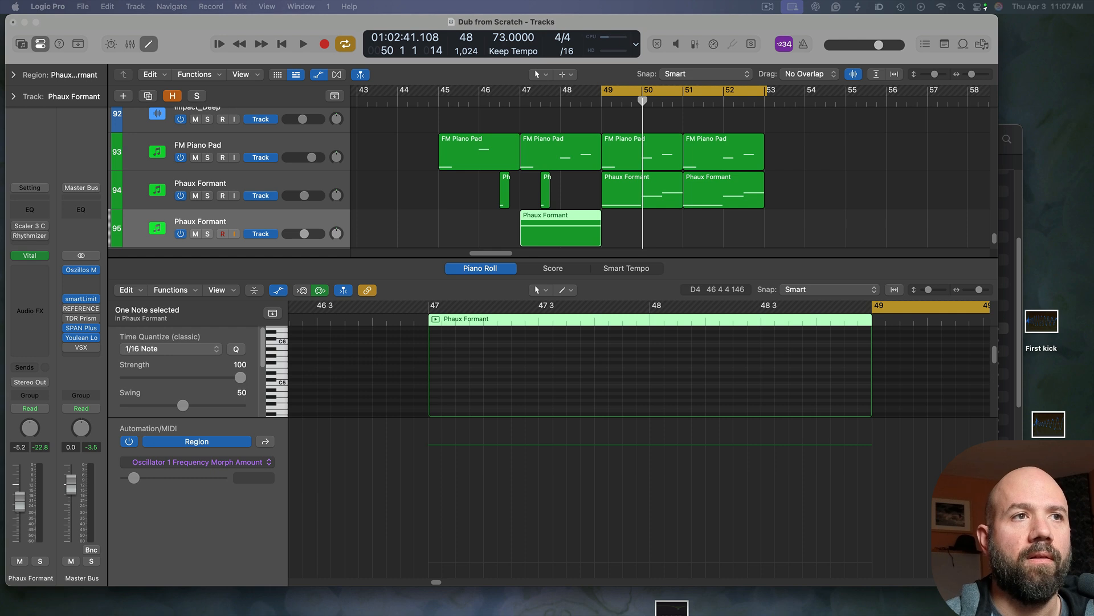
left_click(462, 563)
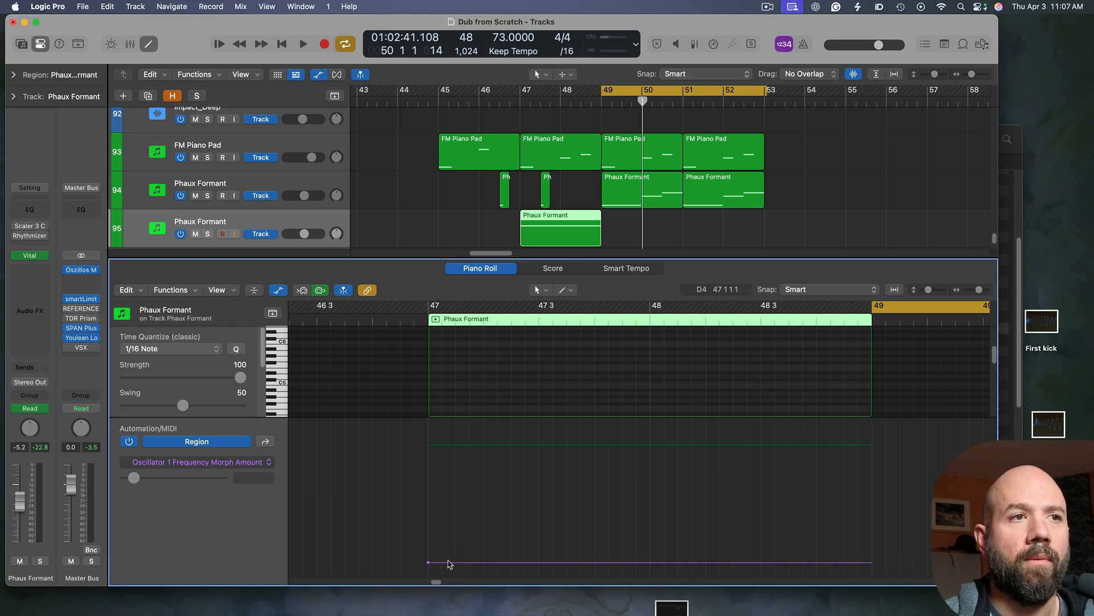
left_click_drag(448, 564, 884, 433)
left_click(426, 319)
key("space")
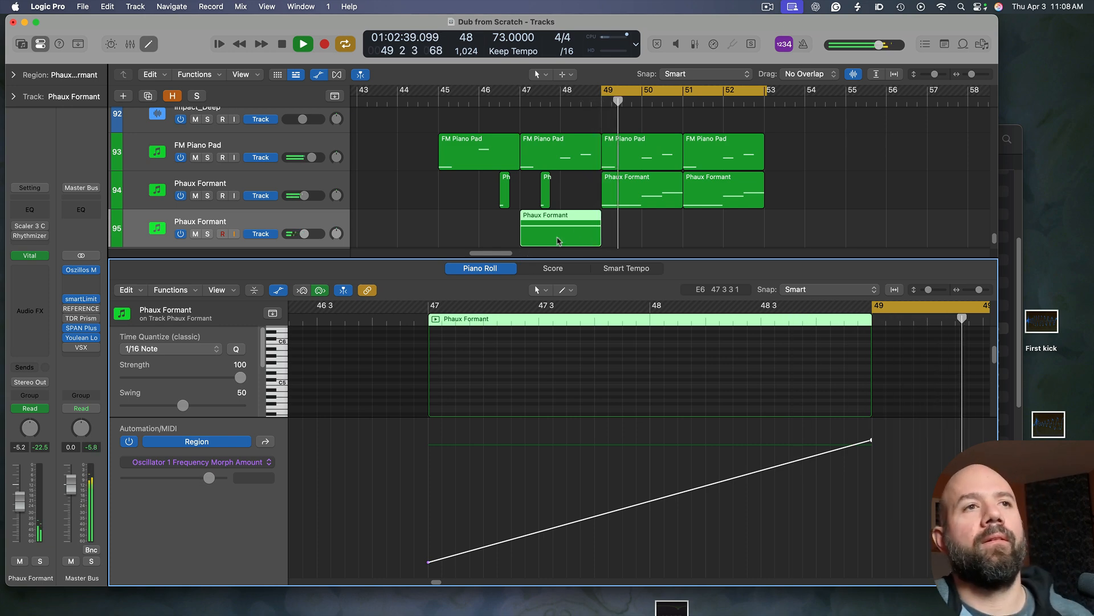
Close the editor, hide the automation, and play the arrangement from bar 44
key("e")
key("space")
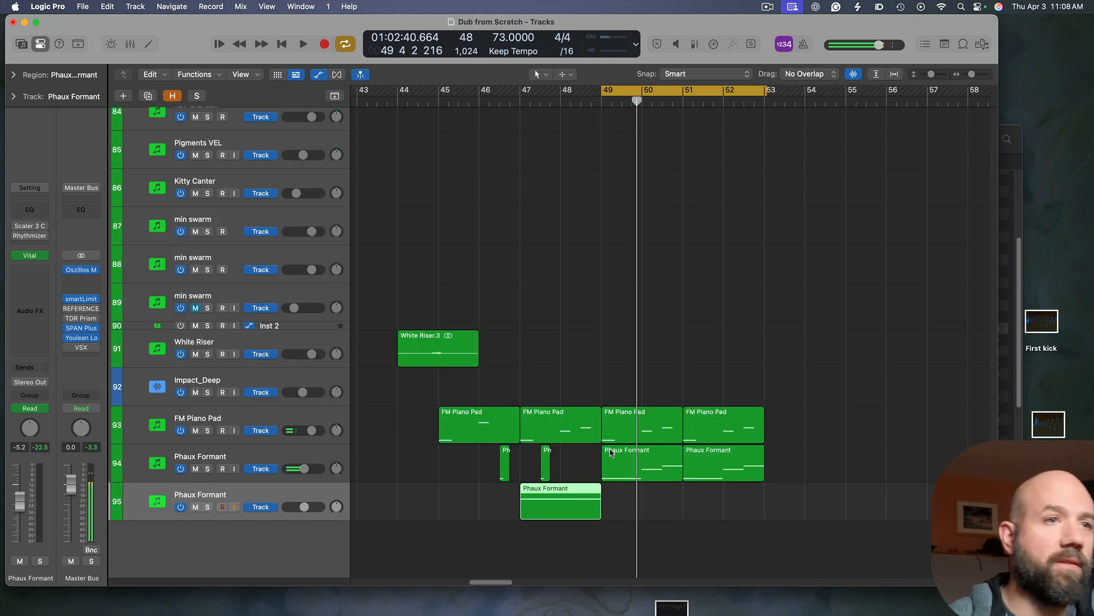
key("a")
key("a")
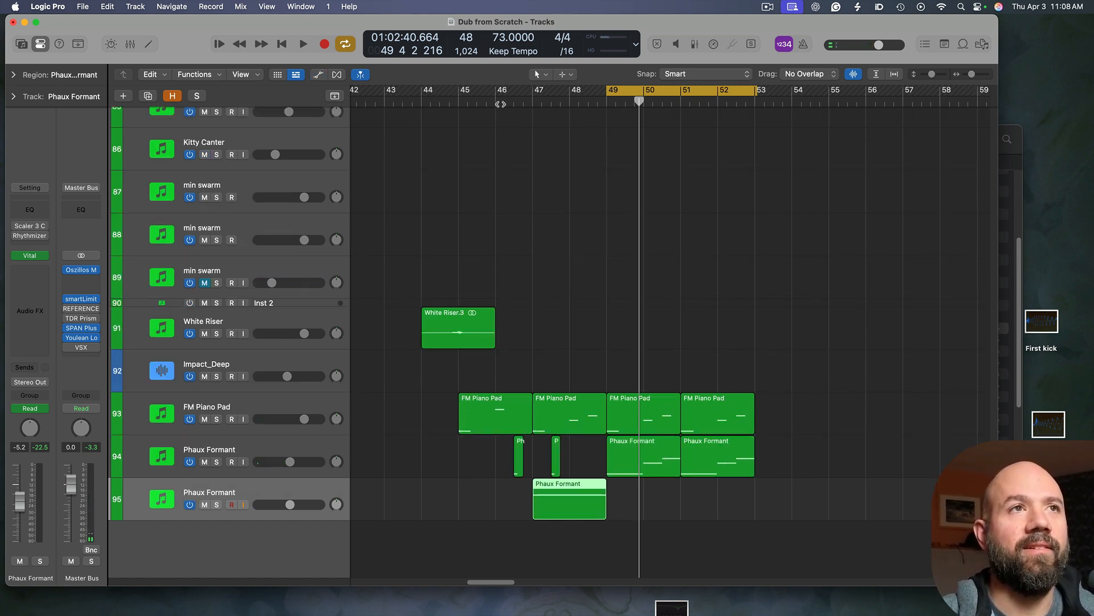
left_click(410, 105)
key("space")
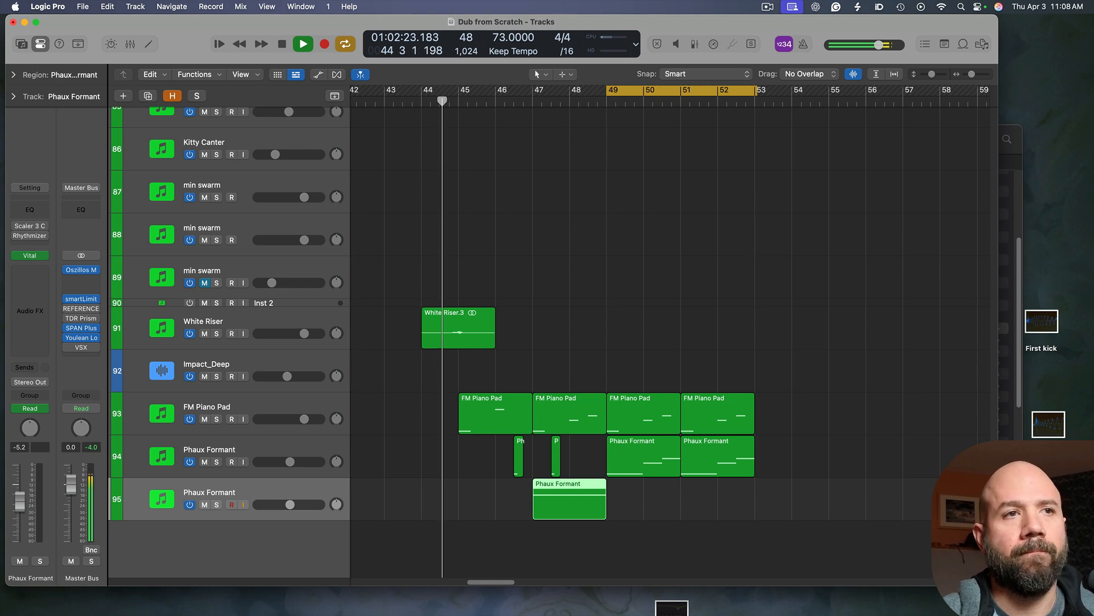
Reopen Vital and lengthen the ENV 1 attack to about 0.523 secs, then close the plugin window
key("v")
left_click_drag(684, 516, 610, 53)
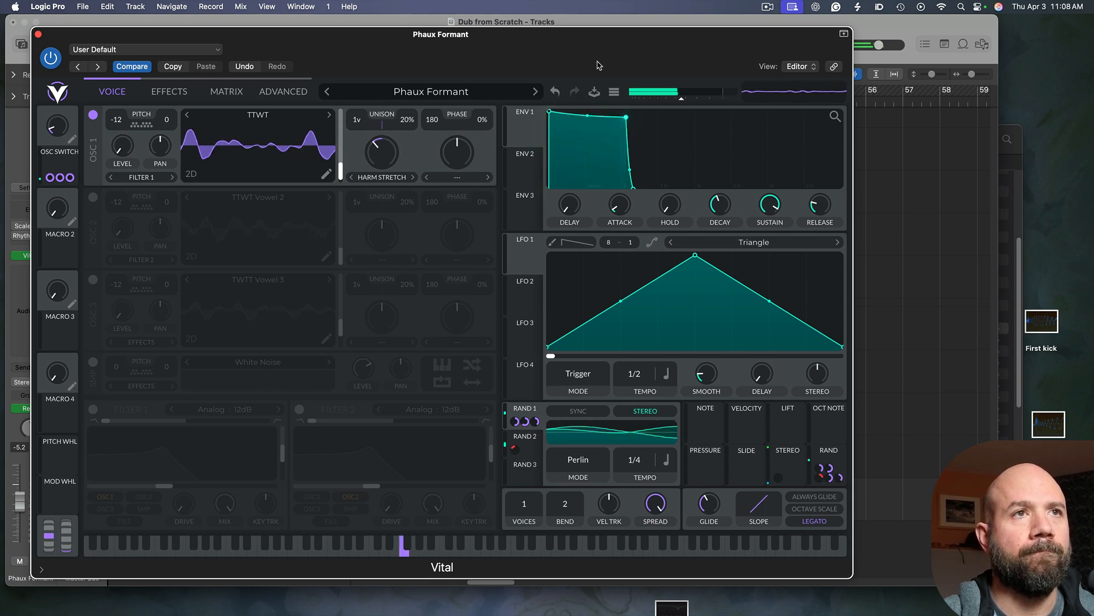
left_click_drag(598, 66, 690, 80)
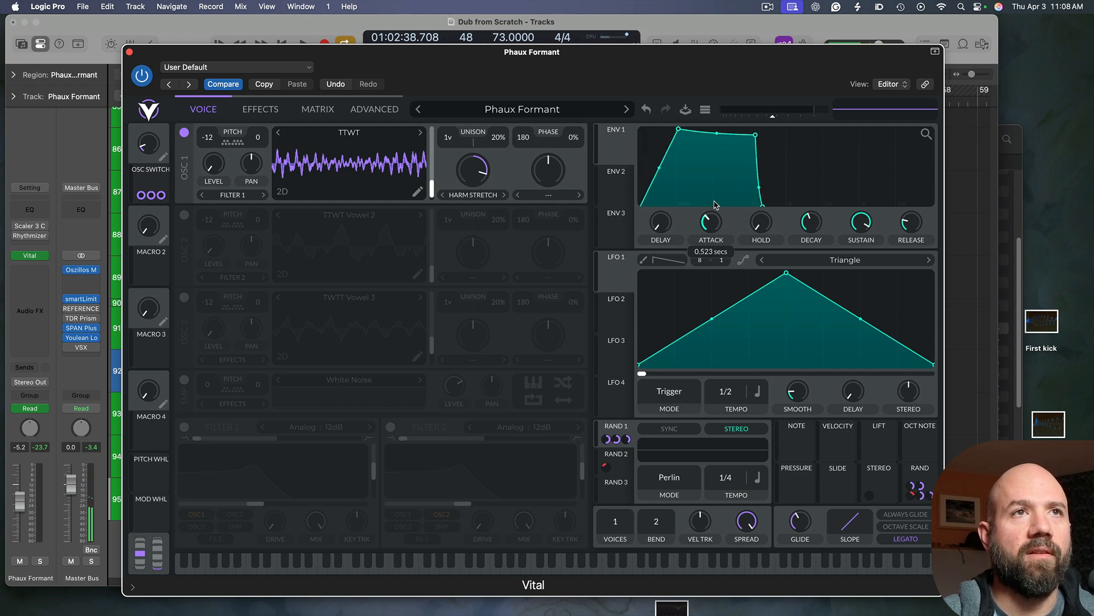
left_click_drag(683, 96, 791, 554)
key("super+w")
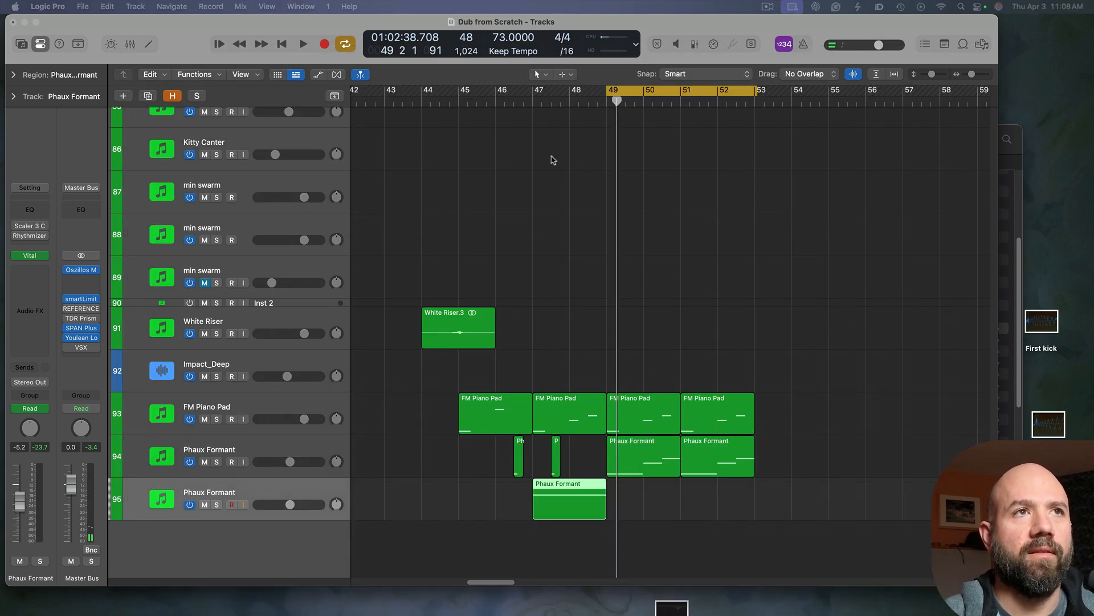
Play the section back from bar 47 and zoom the track view out and back in
left_click(524, 103)
key("space")
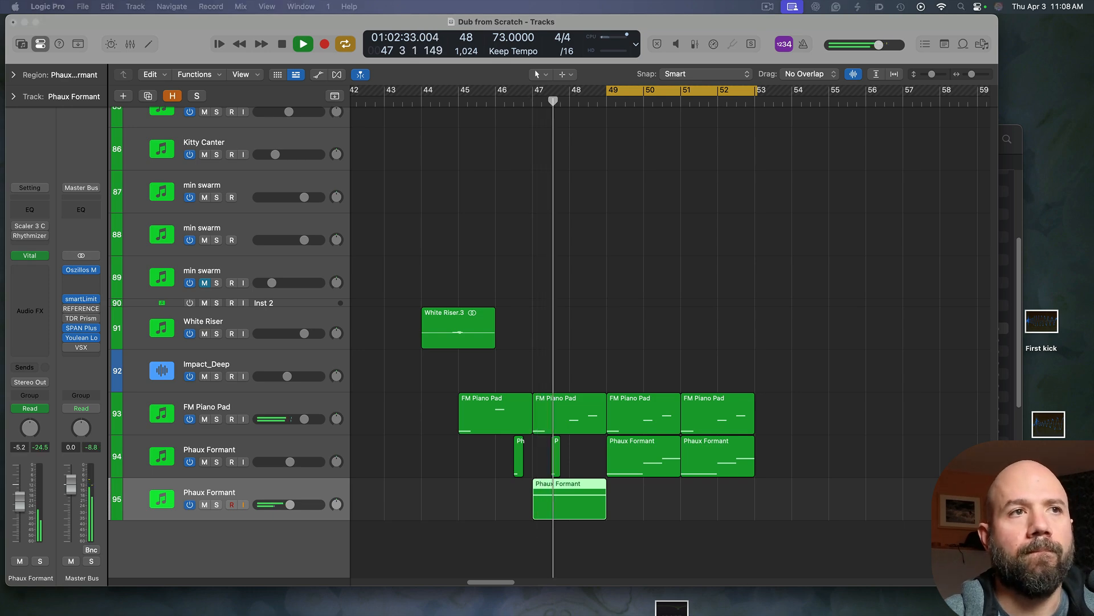
key("v")
left_click_drag(758, 212, 692, 52)
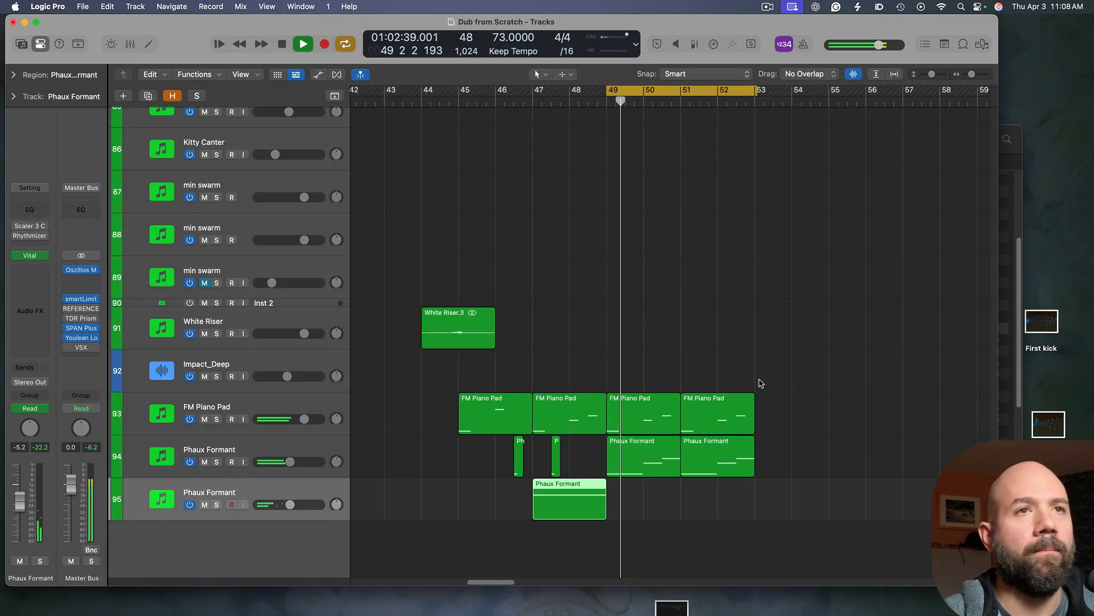
key("v")
left_click(820, 459)
key("super+Up")
key("super+Up")
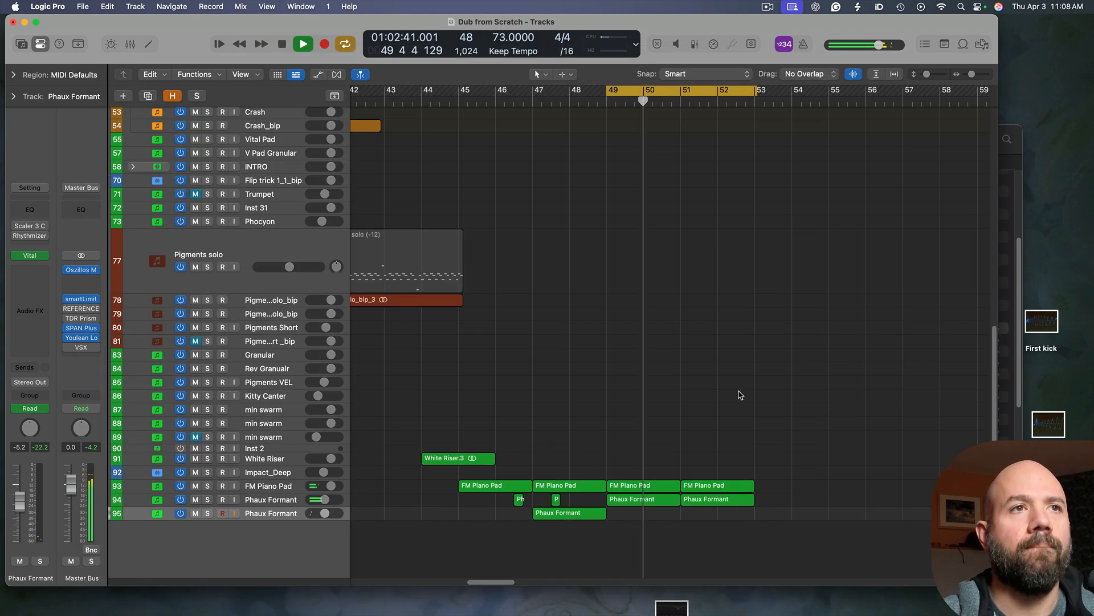
scroll(741, 395, "up", 4)
scroll(739, 395, "down", 3)
key("space")
key("super+Down")
key("super+Down")
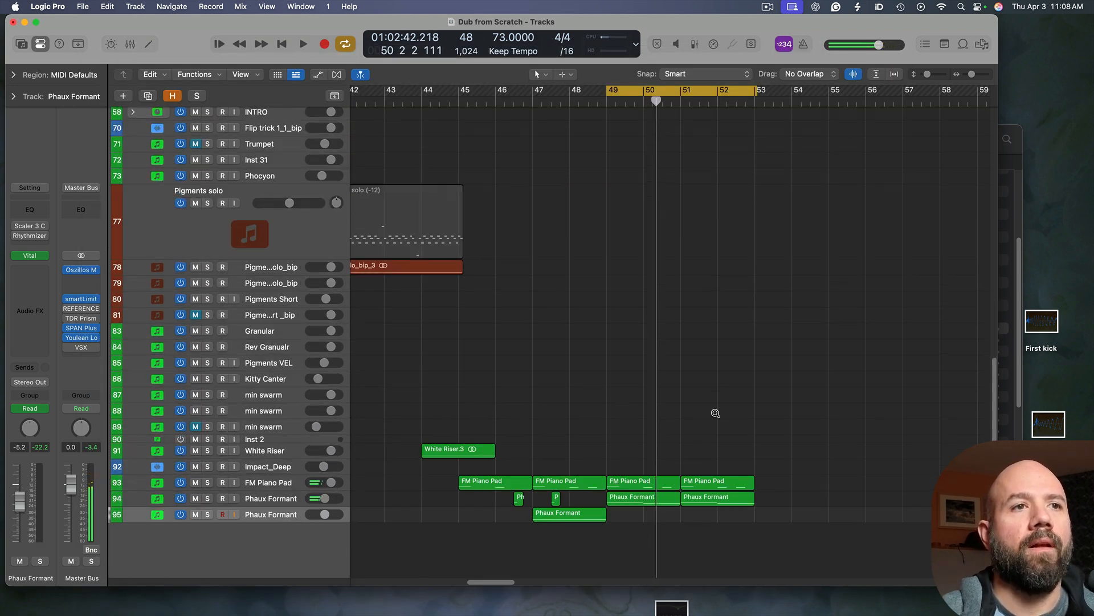
key("super+Down")
key("super+Down")
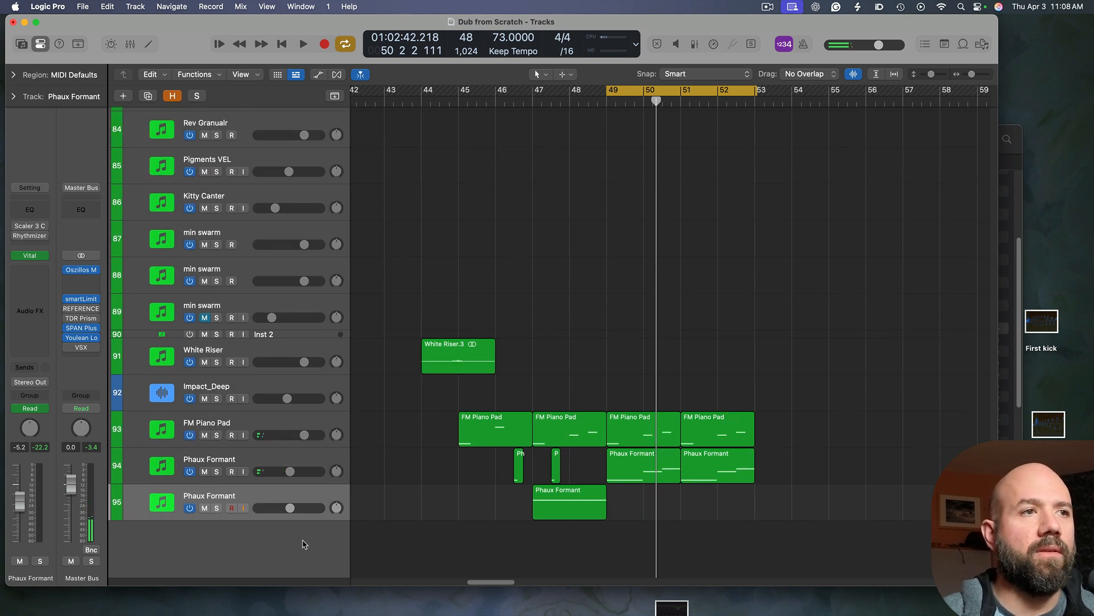
Add a new software instrument track and load Phase Plant on it
right_click(304, 544)
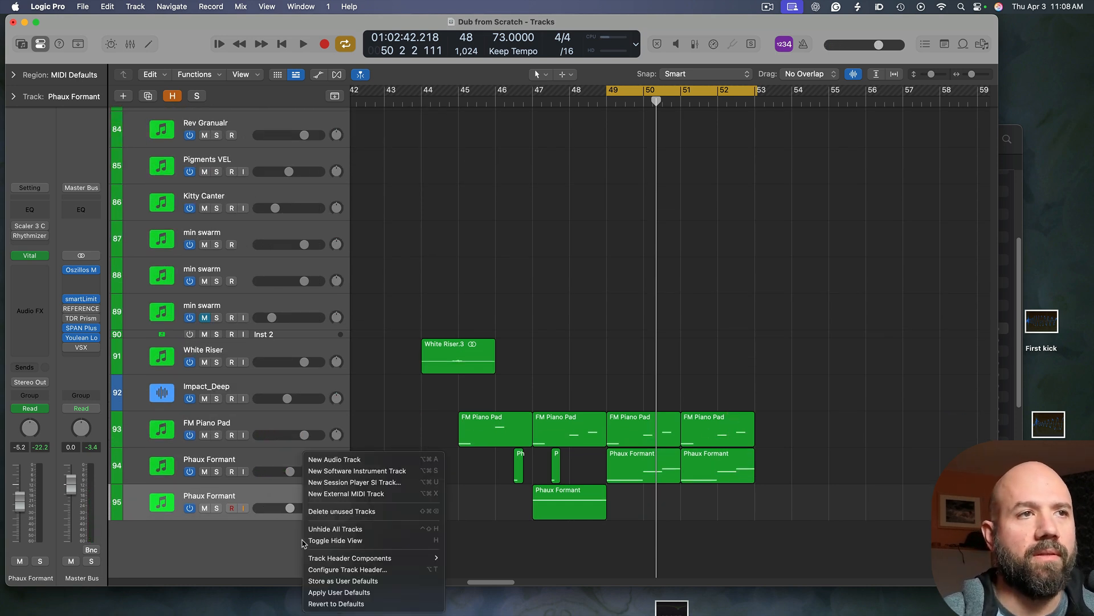
left_click(535, 528)
scroll(532, 525, "down", 3)
scroll(532, 524, "up", 5)
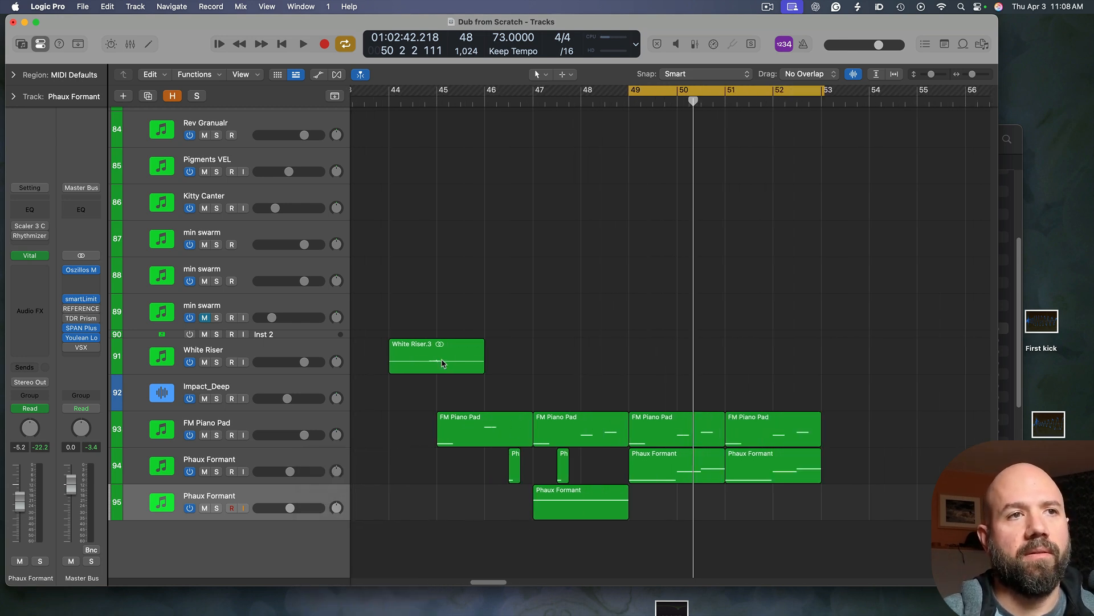
right_click(313, 539)
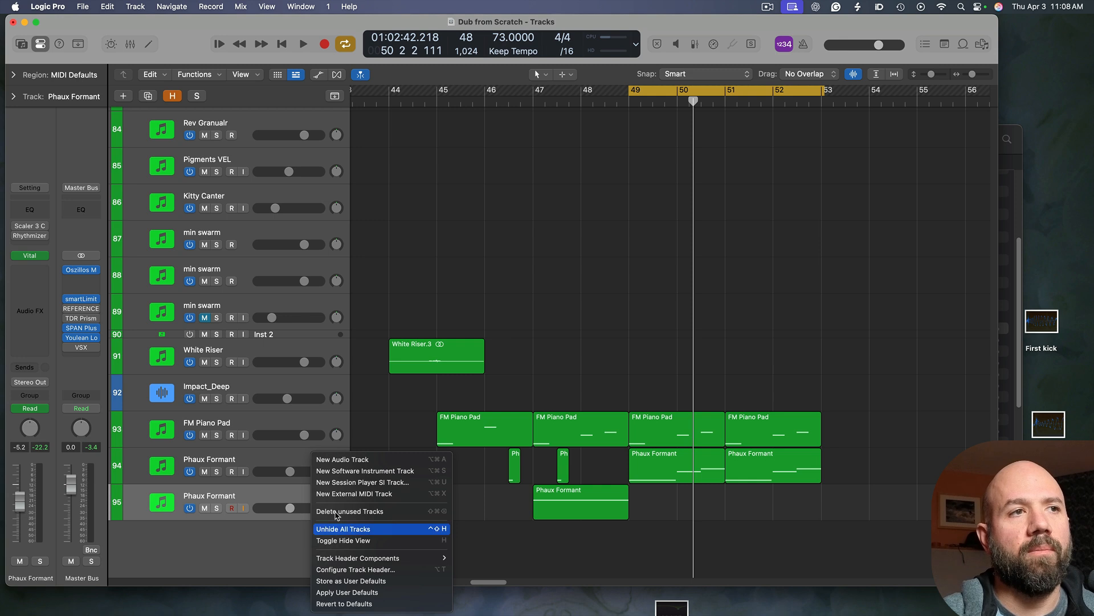
left_click(392, 471)
left_click(41, 257)
mouse_move(35, 255)
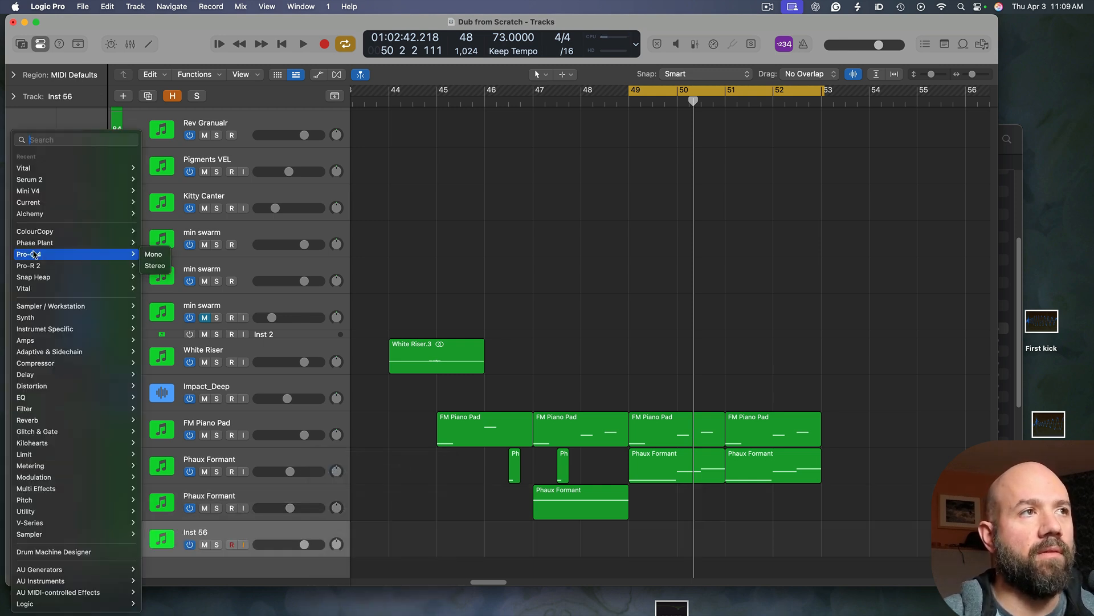
left_click(148, 243)
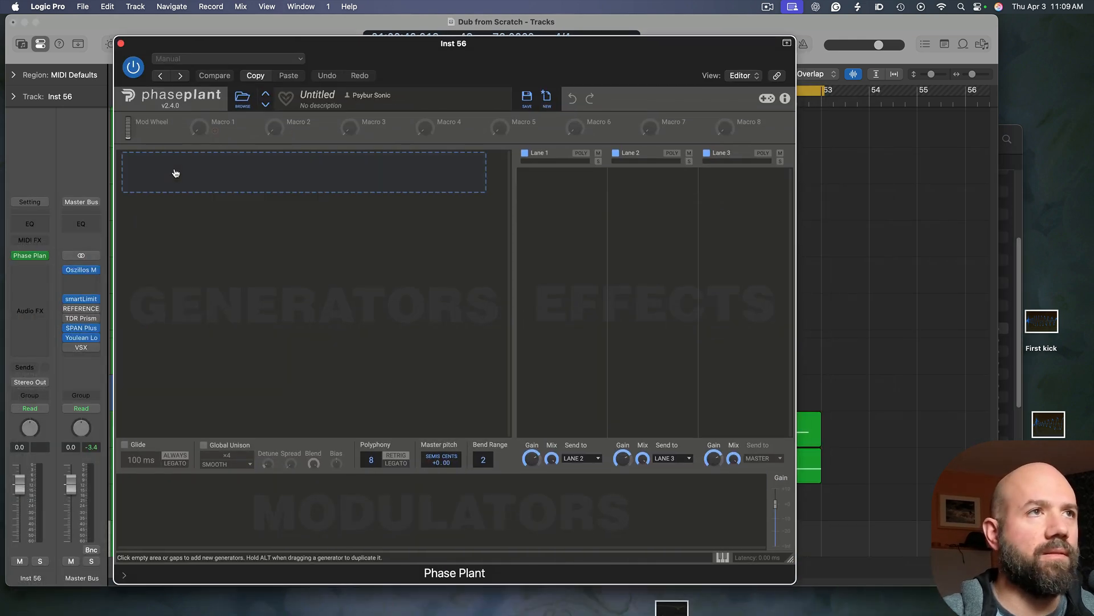
left_click(214, 173)
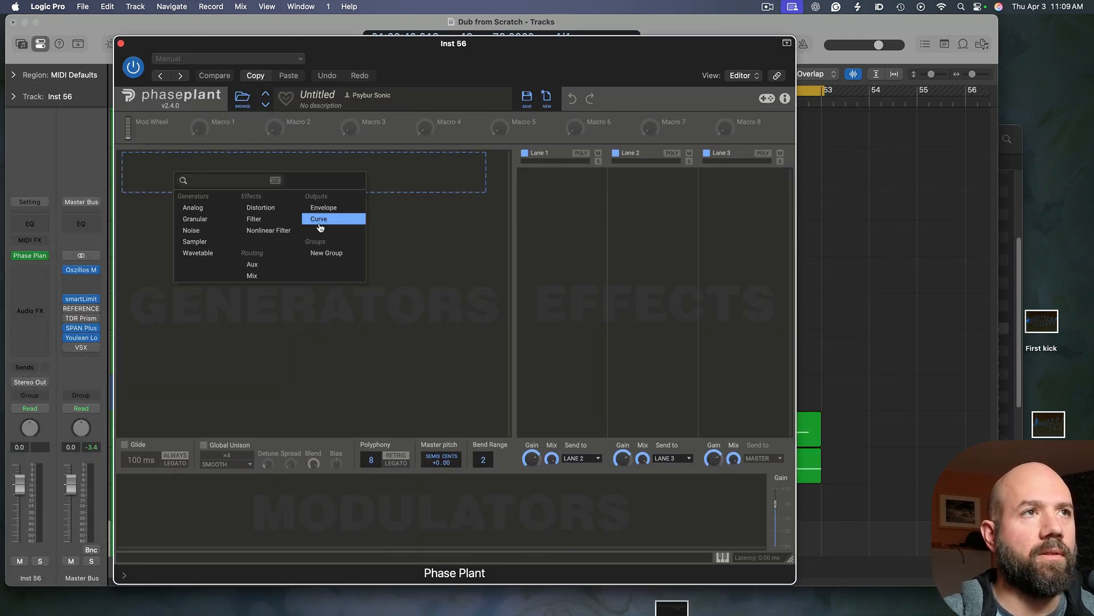
left_click(230, 240)
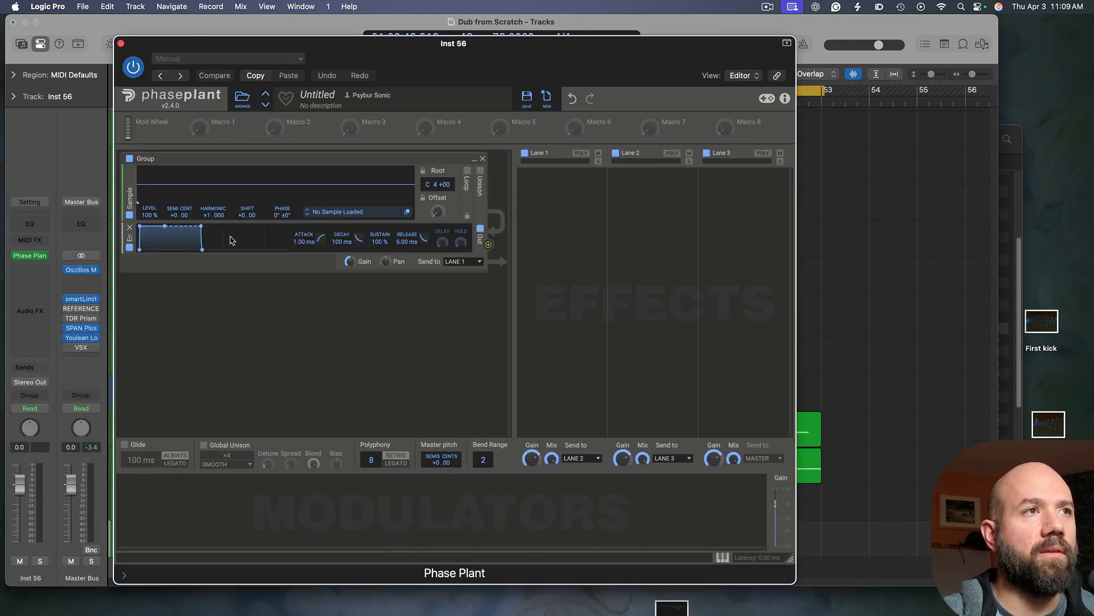
left_click(482, 160)
Add a Noise generator in Phase Plant and set its seed to Random
left_click(361, 186)
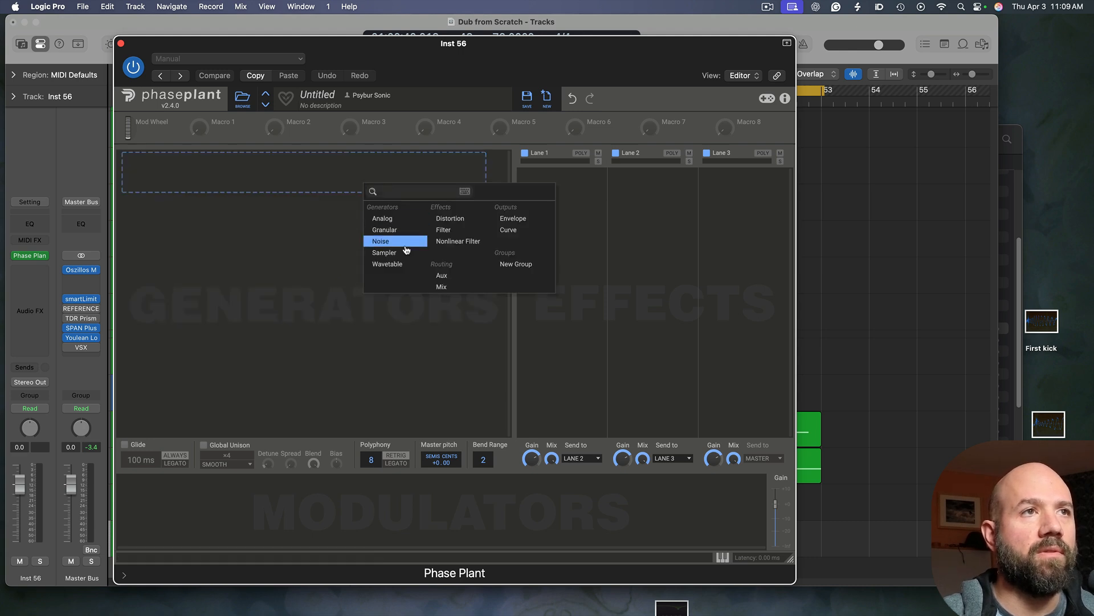
left_click(378, 241)
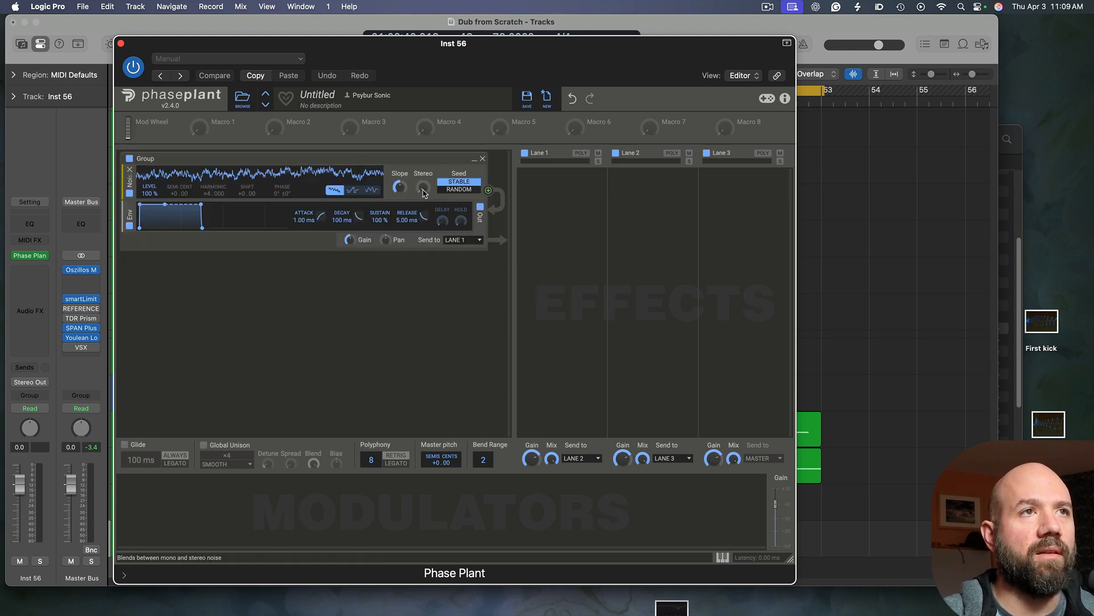
left_click(459, 190)
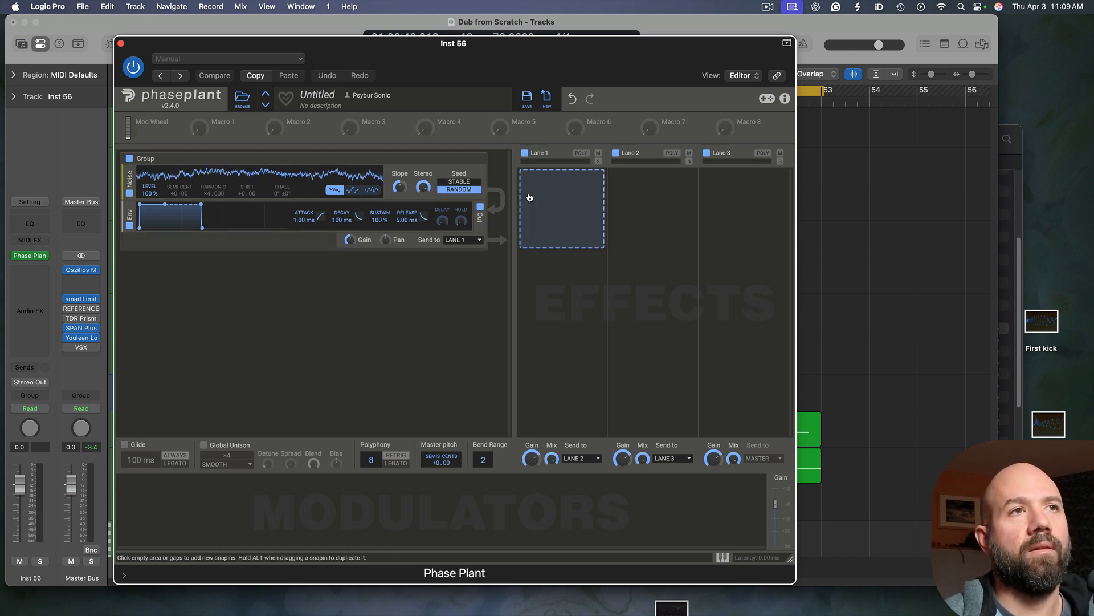
Add a Filter effect to Lane 1, switch it to band-pass, and adjust its cutoff
left_click(573, 191)
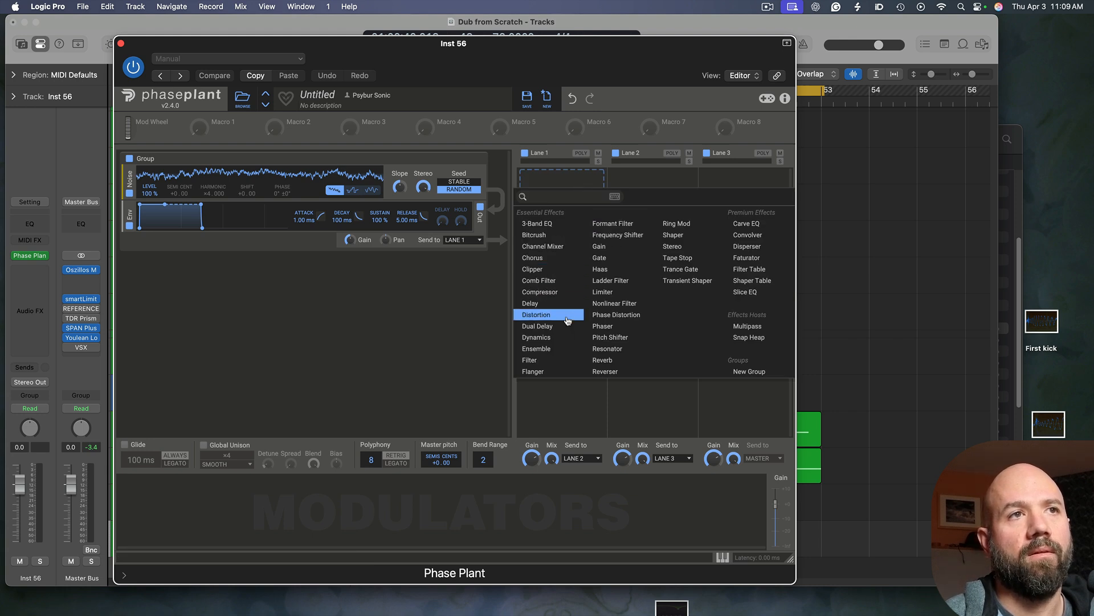
left_click(572, 366)
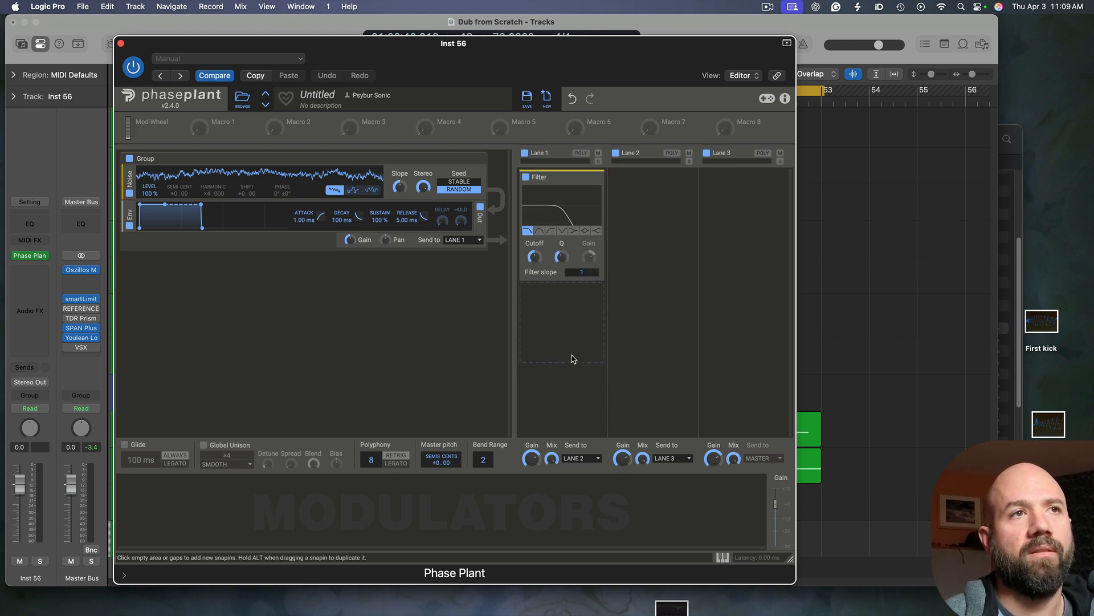
left_click(539, 230)
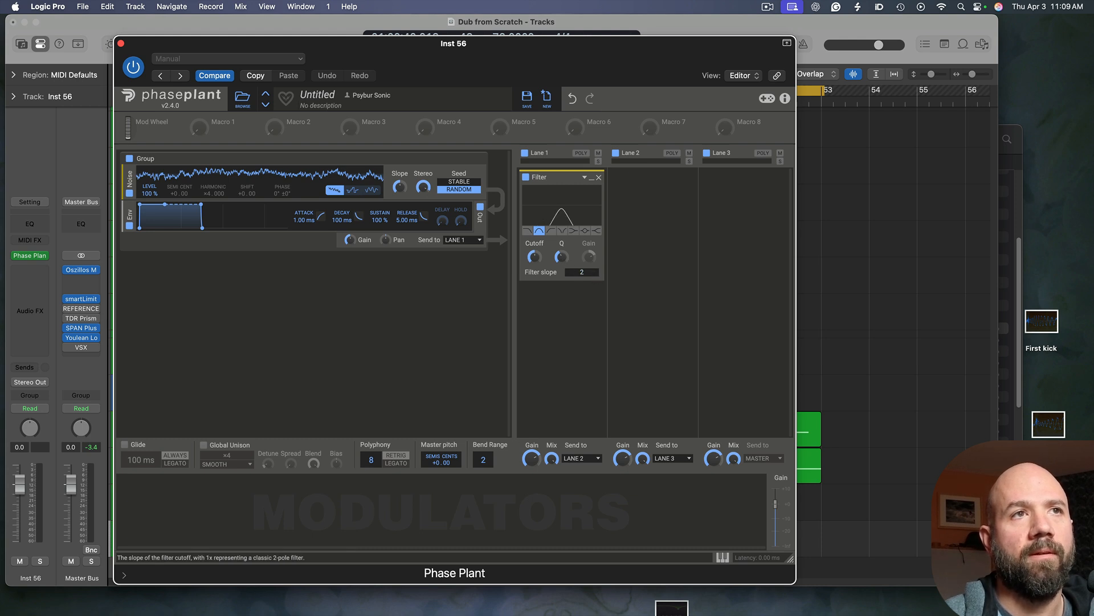
left_click_drag(535, 256, 535, 273)
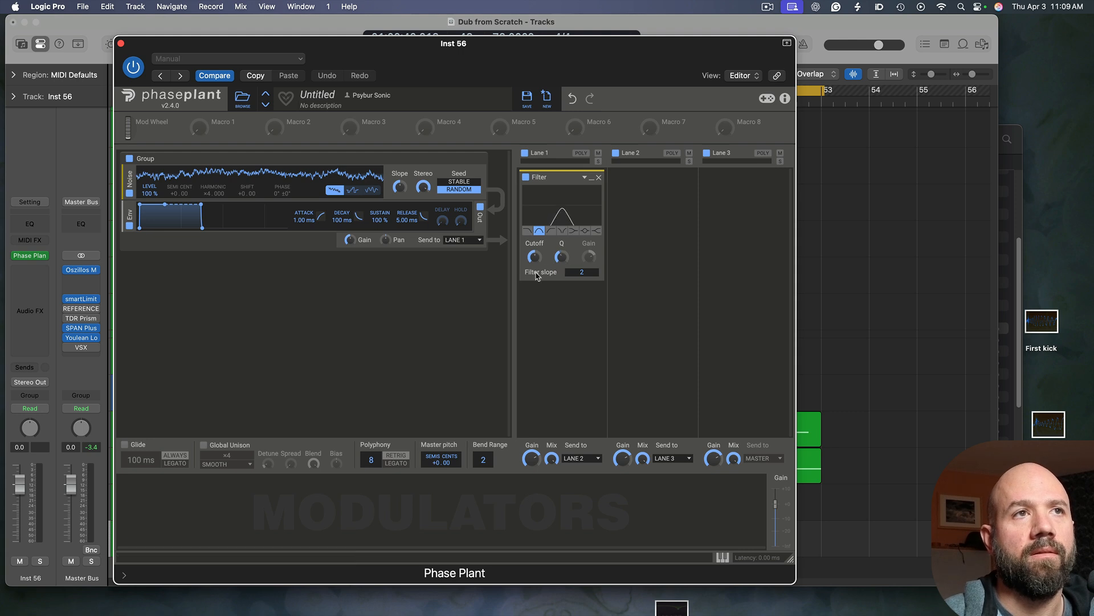
Set Macro 1's polarity, assign it to modulate the filter cutoff, and adjust the macro
right_click(199, 131)
left_click(319, 191)
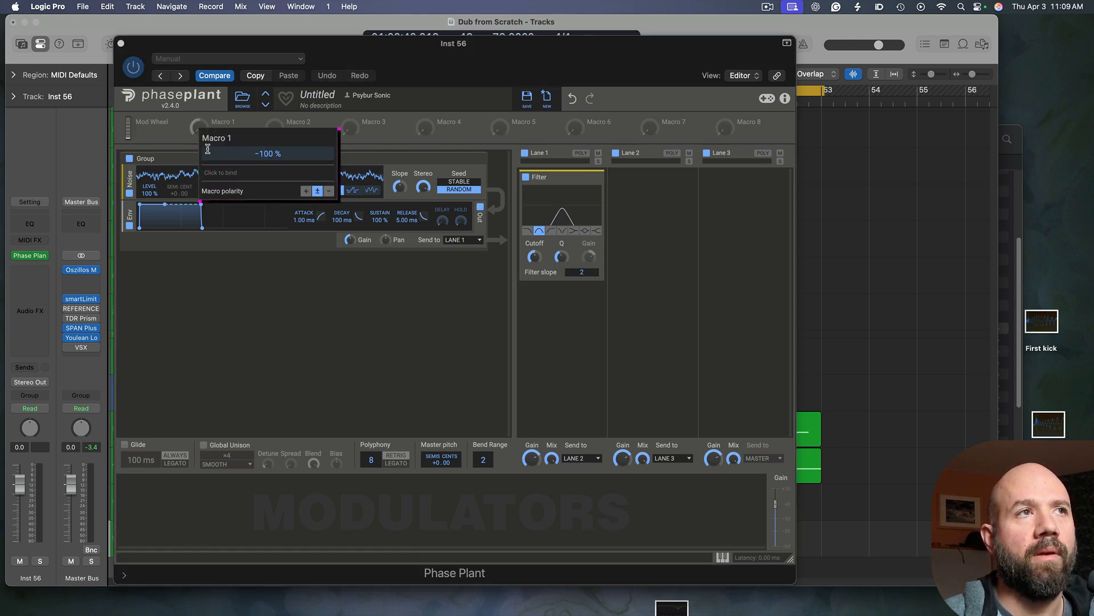
left_click(182, 141)
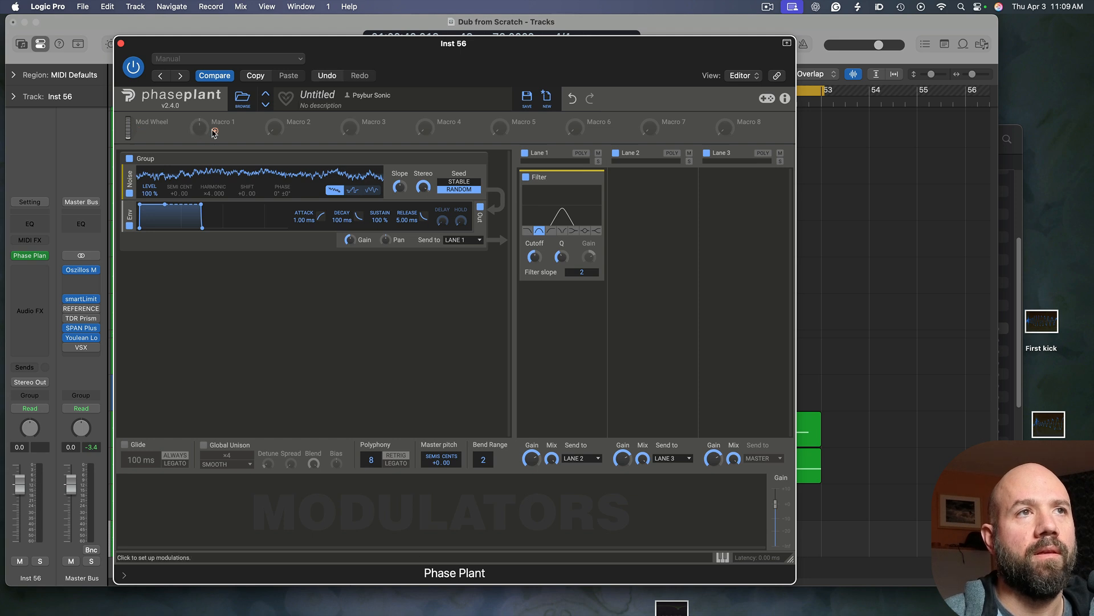
left_click_drag(215, 130, 536, 262)
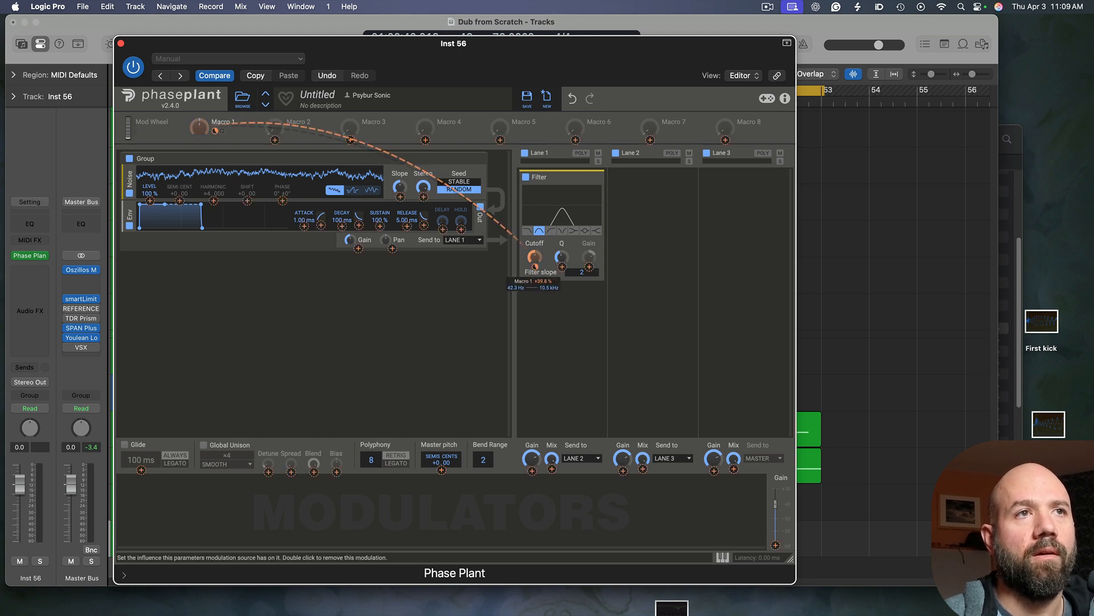
mouse_move(199, 127)
left_mouse_down()
mouse_move(199, 86)
mouse_move(199, 112)
left_mouse_up()
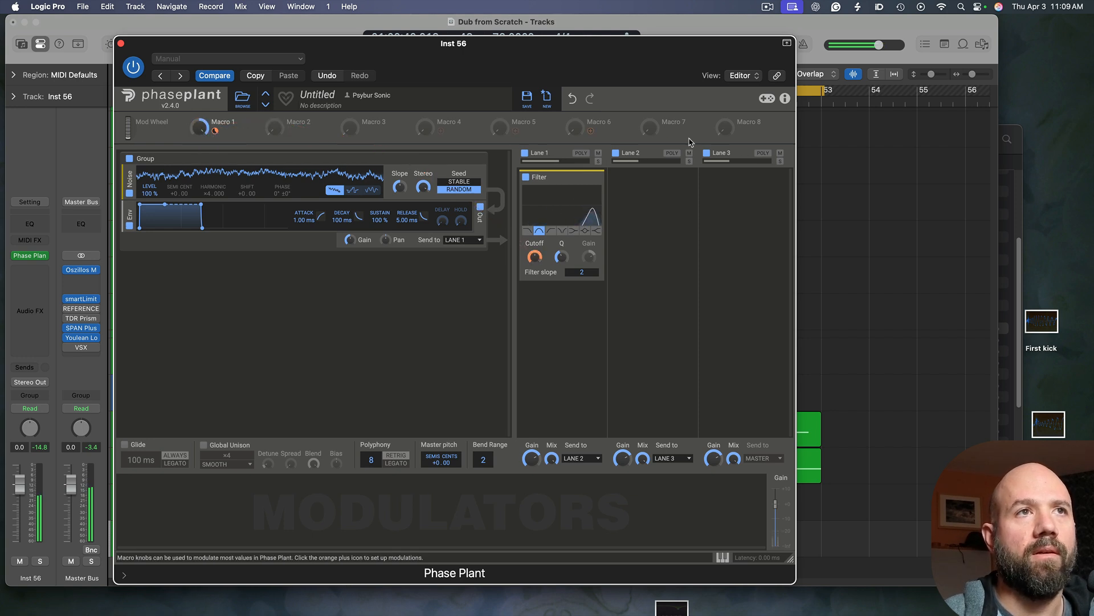
Lower the plugin's output level and sweep Macro 1 upward
left_click_drag(777, 505, 777, 519)
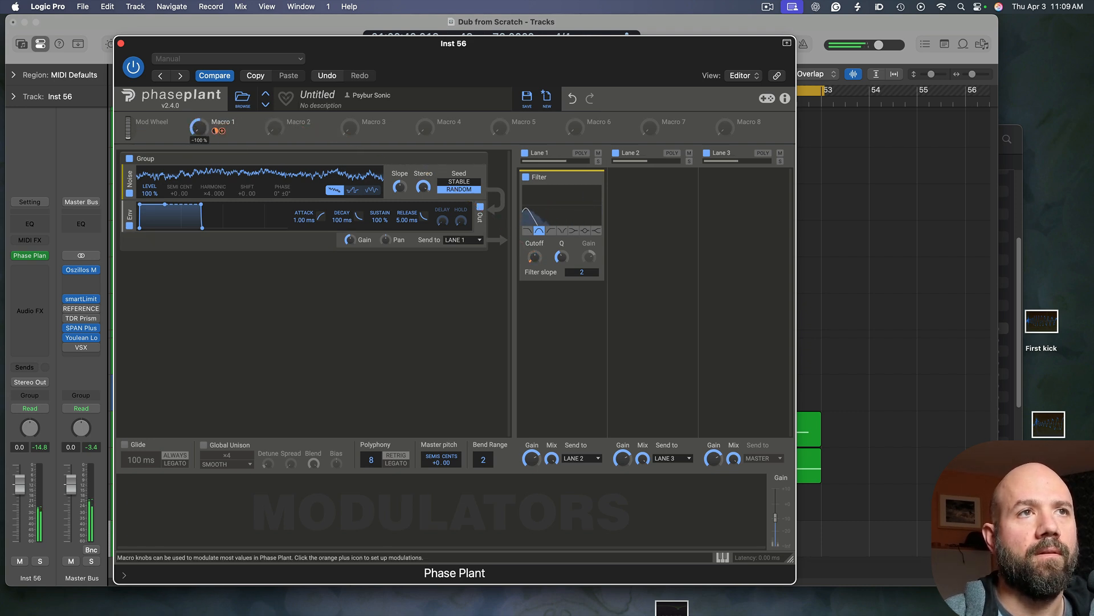
left_click_drag(199, 128, 199, 71)
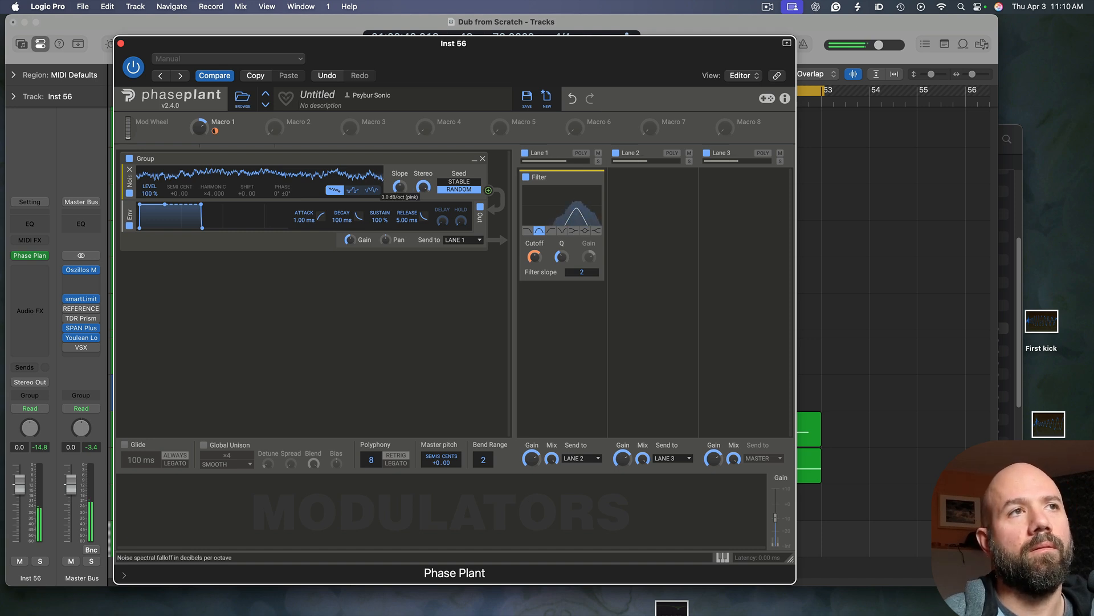
Lower the noise slope and nudge the filter cutoff
left_click_drag(400, 187, 401, 214)
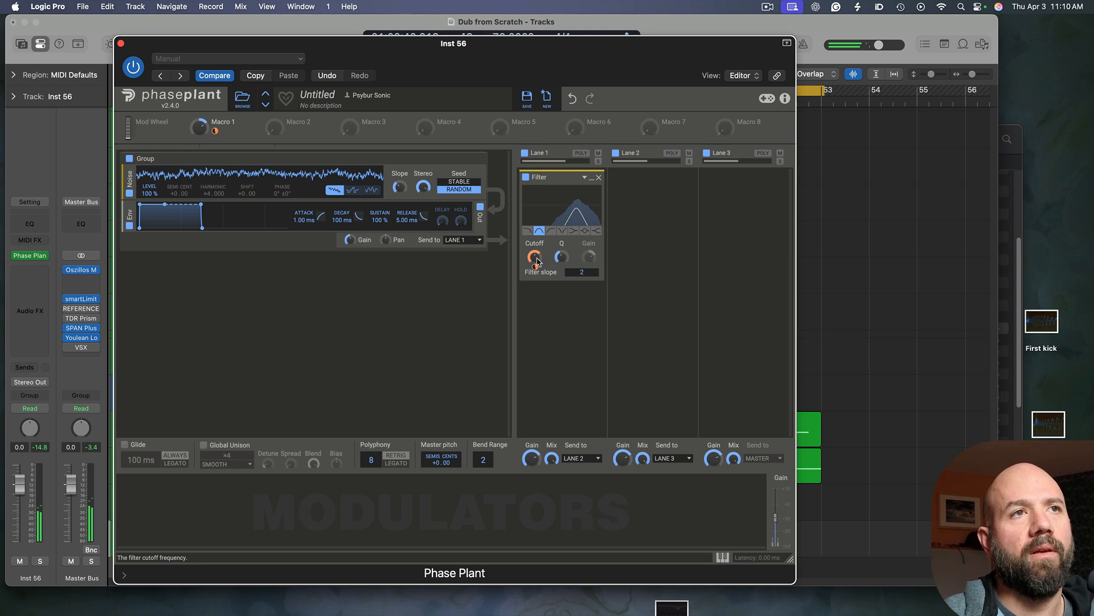
left_click_drag(534, 257, 534, 254)
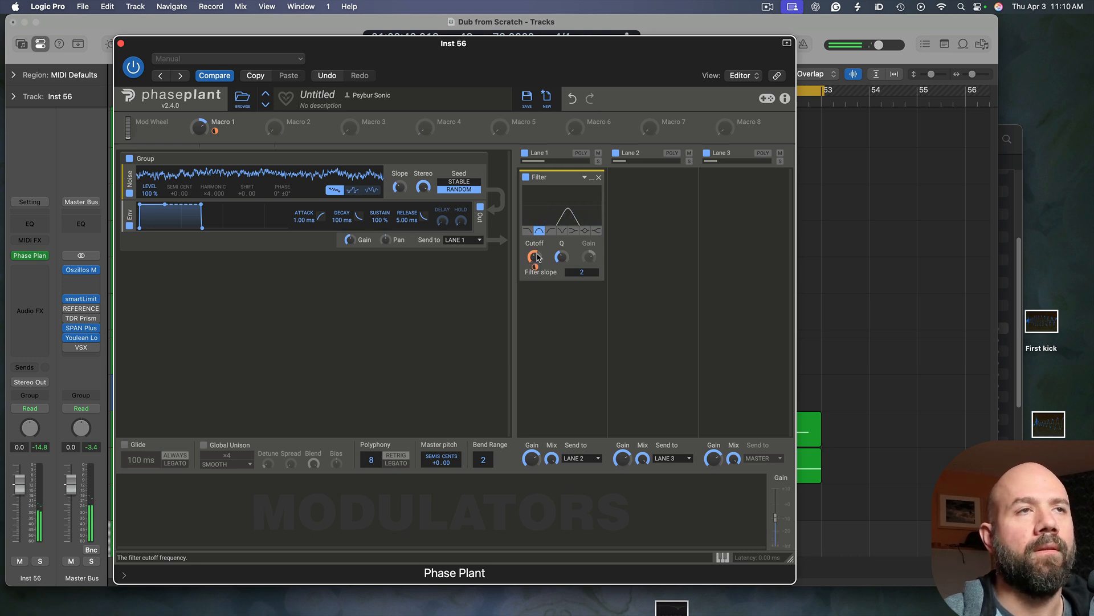
Add a Convolver to Lane 2, load the Live Room impulse response, and test it with Macro 1
left_click_drag(511, 66, 555, 58)
left_click(731, 192)
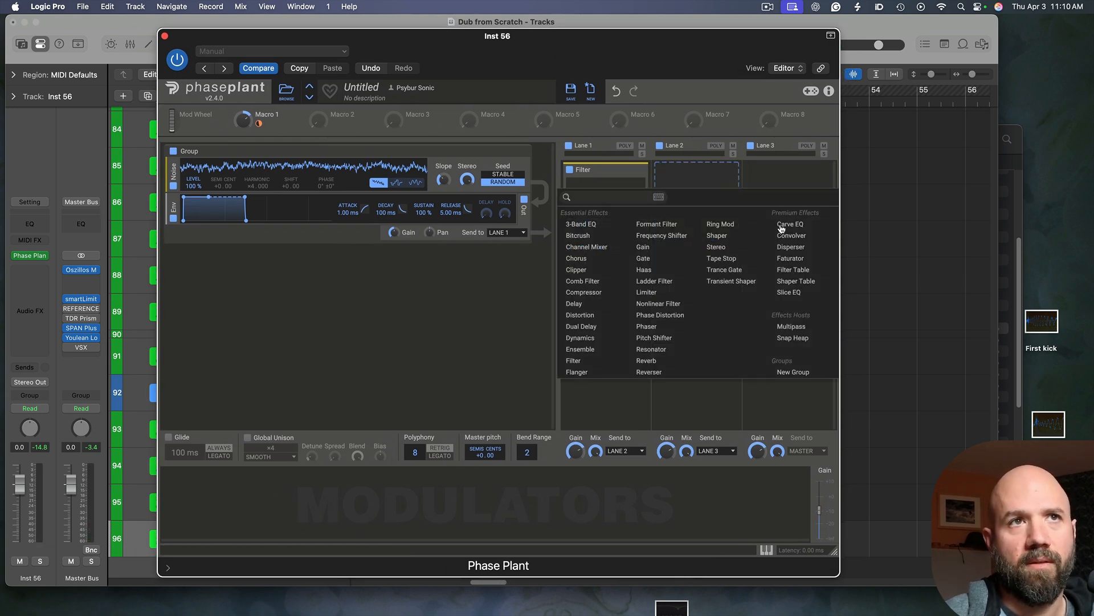
left_click(798, 237)
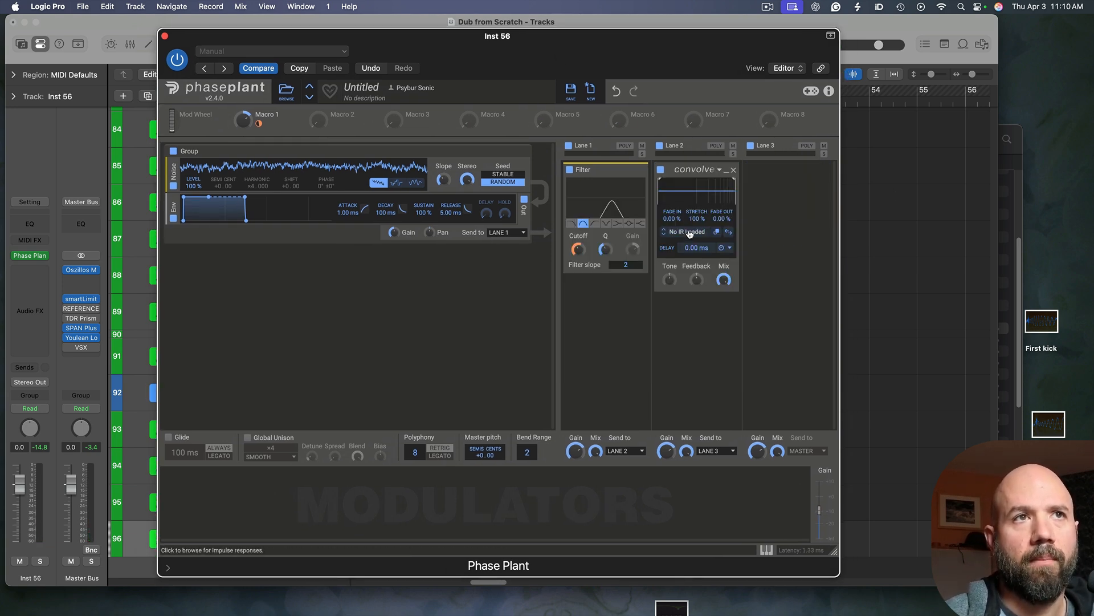
left_click(690, 232)
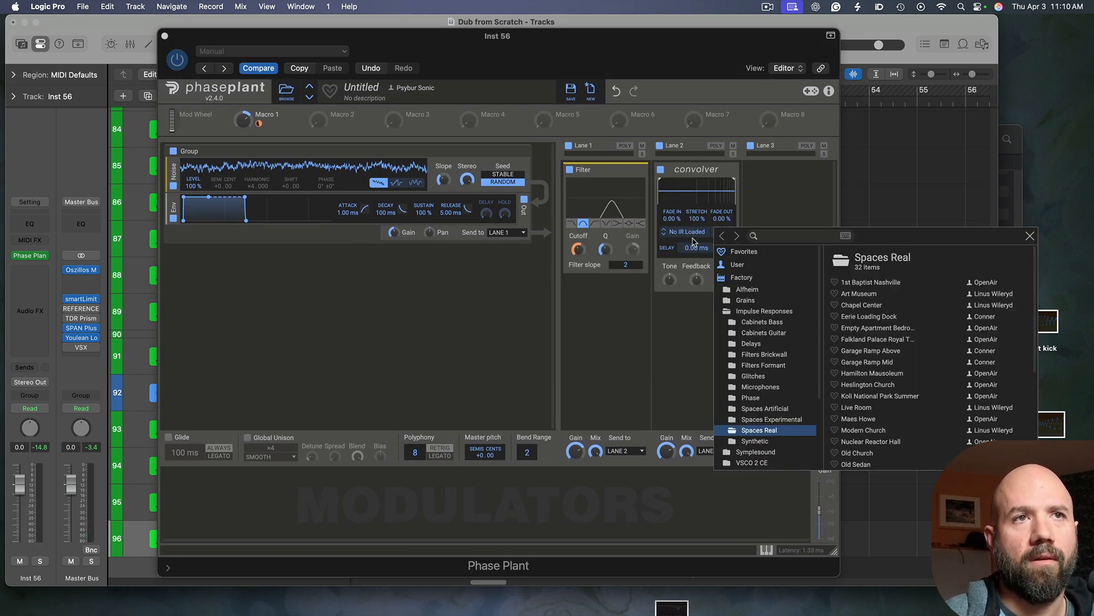
double_click(887, 410)
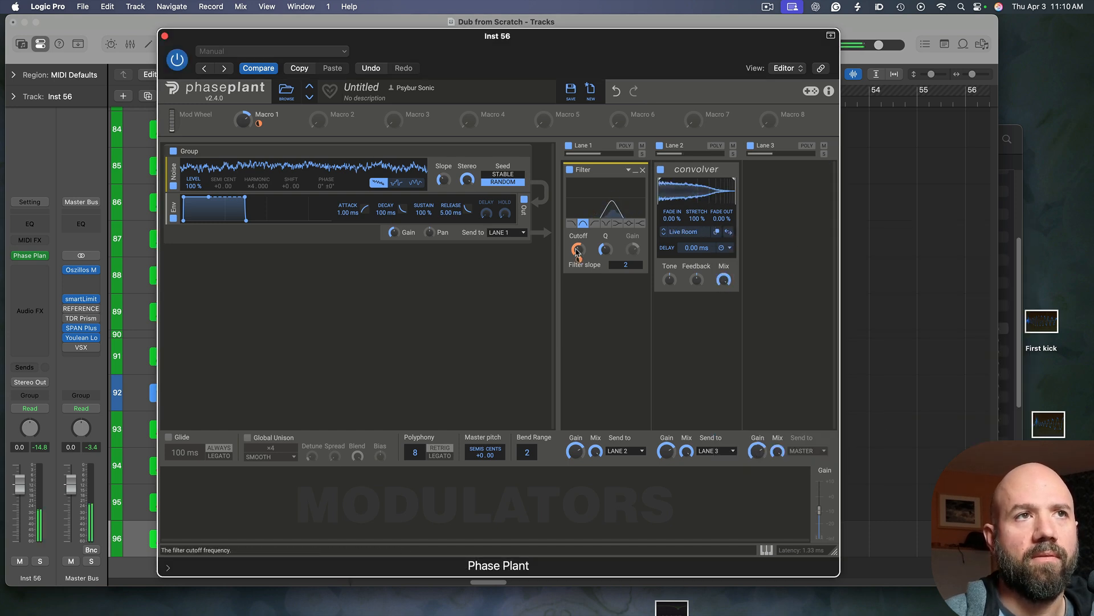
mouse_move(244, 120)
left_mouse_down()
mouse_move(243, 105)
mouse_move(244, 144)
mouse_move(243, 110)
left_mouse_up()
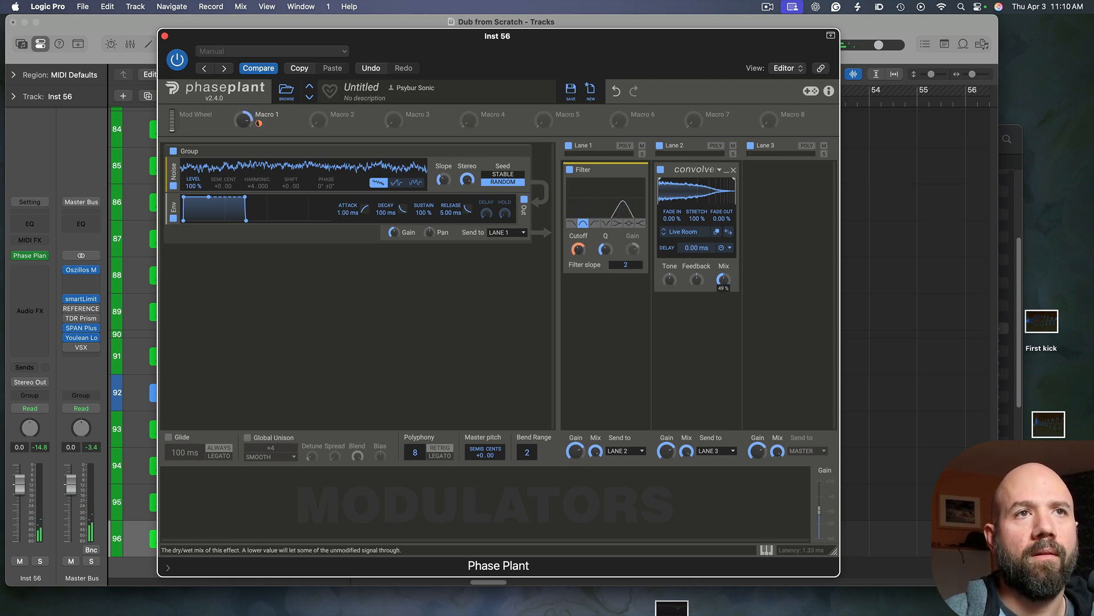
mouse_move(243, 119)
left_mouse_down()
mouse_move(243, 146)
mouse_move(243, 120)
left_mouse_up()
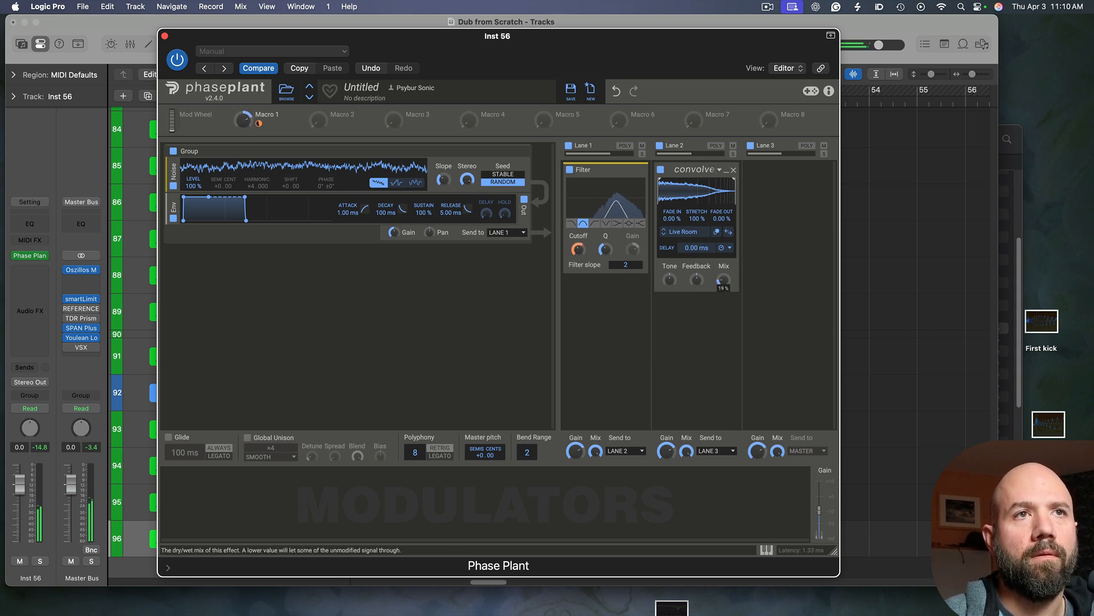
Add a Reverb effect to Lane 3 and rename Macro 1 to Cutoff
left_click(765, 203)
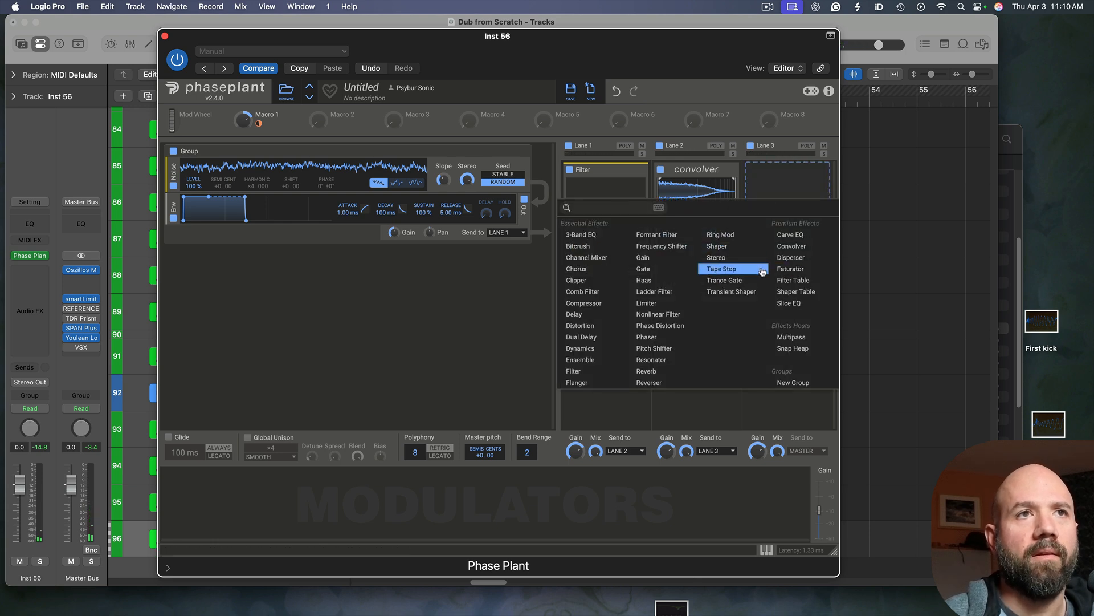
left_click(647, 371)
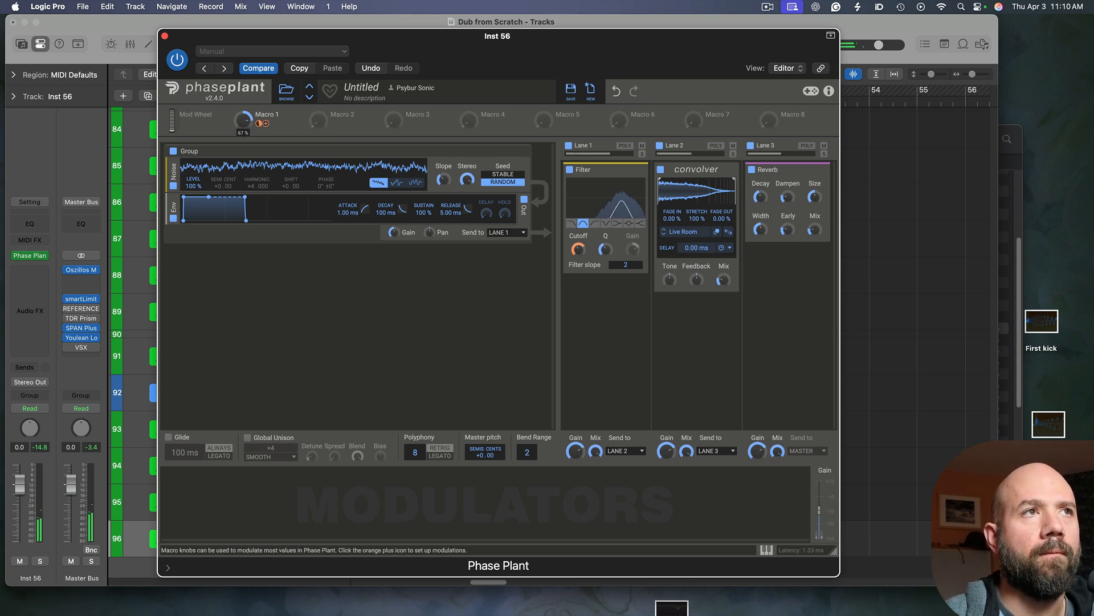
mouse_move(243, 119)
left_mouse_down()
mouse_move(243, 171)
mouse_move(243, 109)
left_mouse_up()
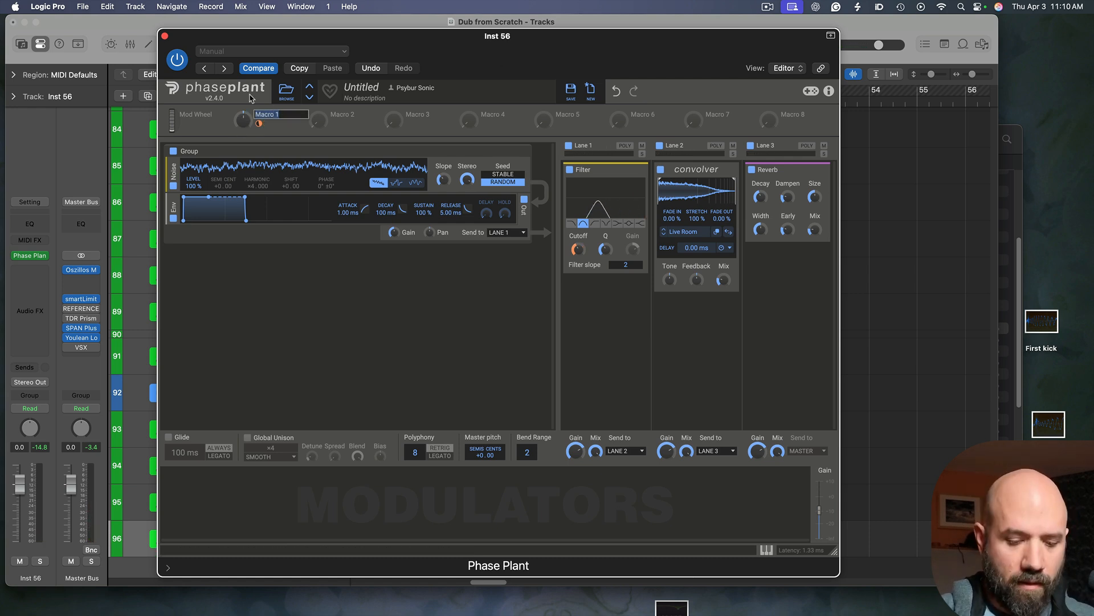
type("ff")
key("Return")
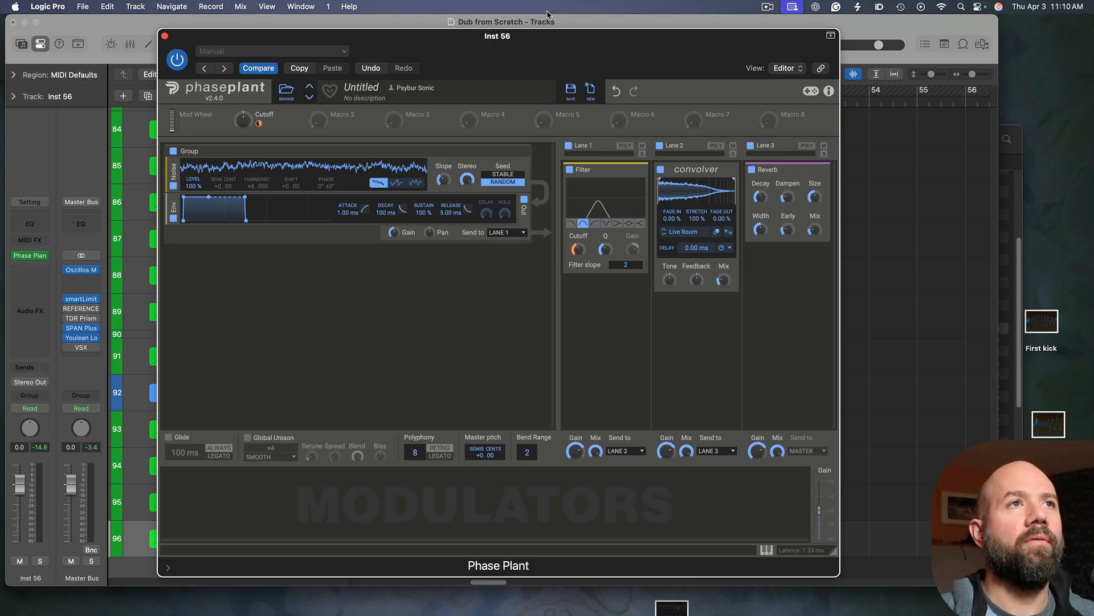
Move the plugin window aside and create an empty MIDI region on the Inst 56 track
left_click_drag(503, 46, 707, 615)
scroll(677, 476, "up", 5)
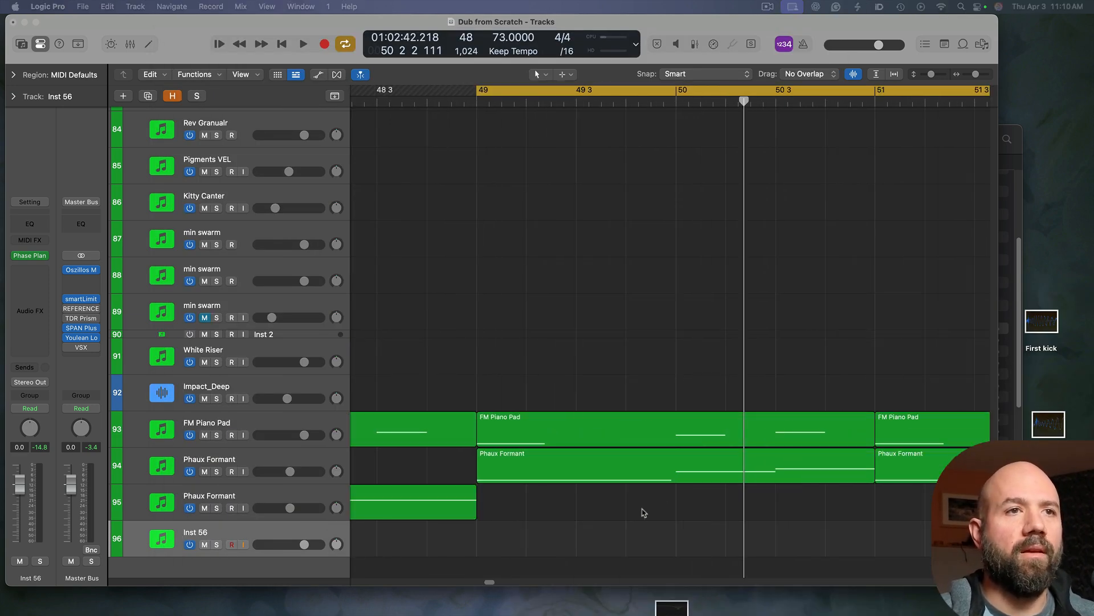
scroll(644, 512, "down", 2)
right_click(463, 508)
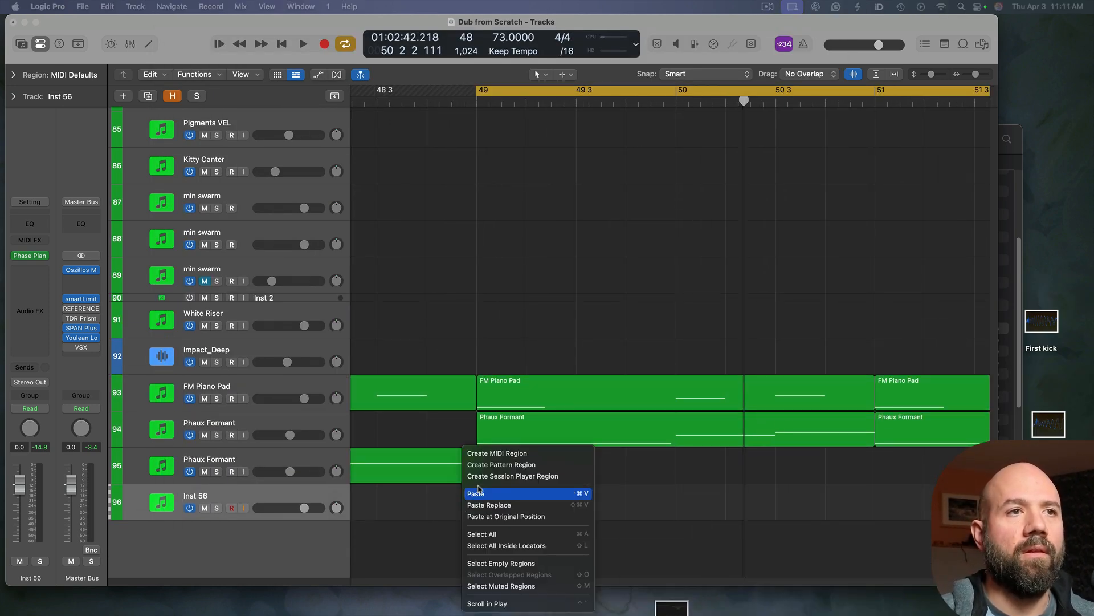
left_click(491, 454)
Trim the region's start to about bar 48 4 and open it in the Piano Roll
scroll(450, 512, "left", 5)
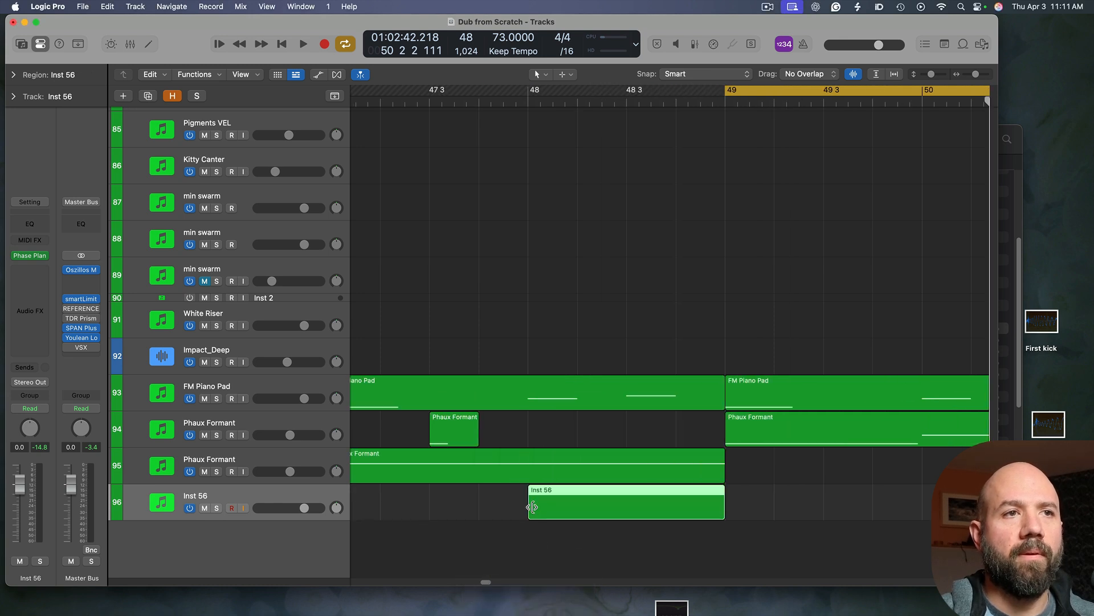
left_click_drag(567, 509, 678, 509)
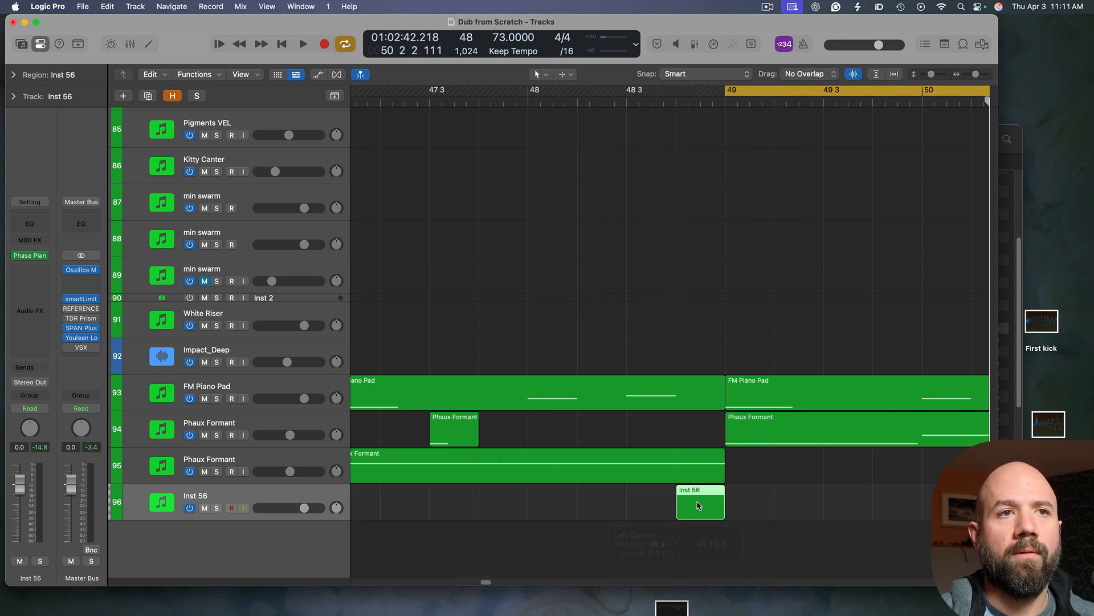
double_click(692, 502)
Draw a note in the region and resize it to end at bar 49
scroll(565, 398, "up", 5)
scroll(437, 386, "left", 5)
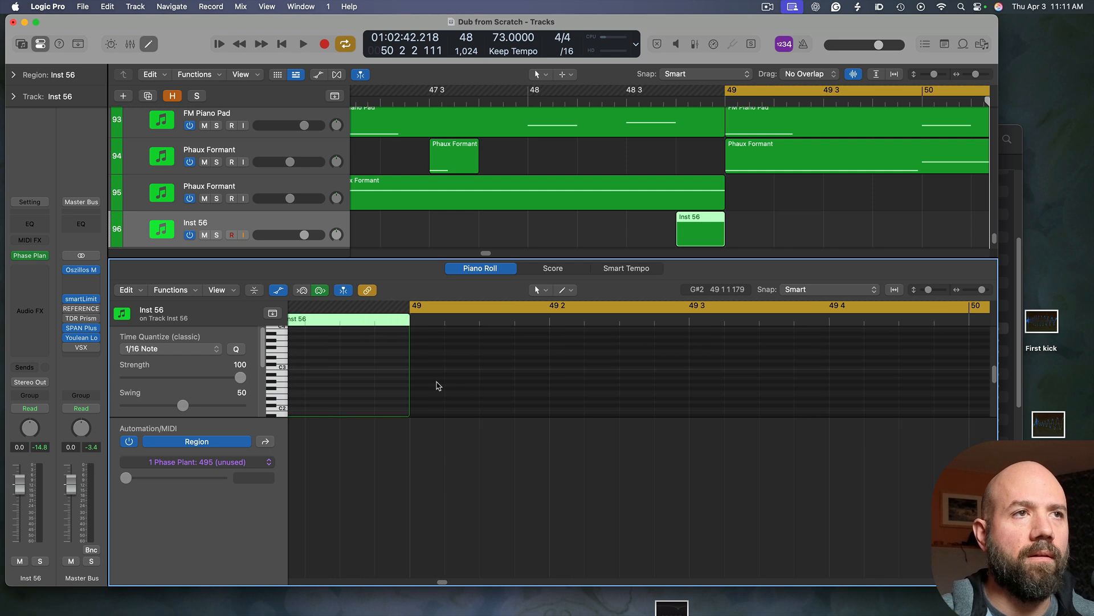
left_click(464, 376, "super")
scroll(552, 385, "down", 5)
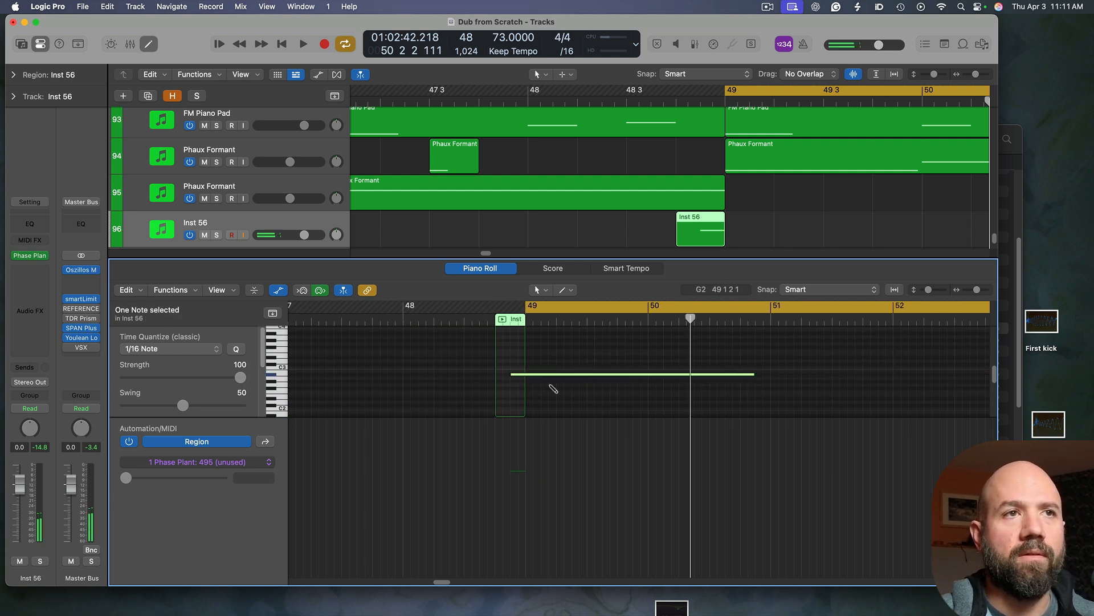
left_click_drag(755, 373, 466, 352)
Draw Cutoff automation in the Inst 56 region that rises from 1% to a 90% peak and falls back by the region's end
scroll(467, 384, "up", 5)
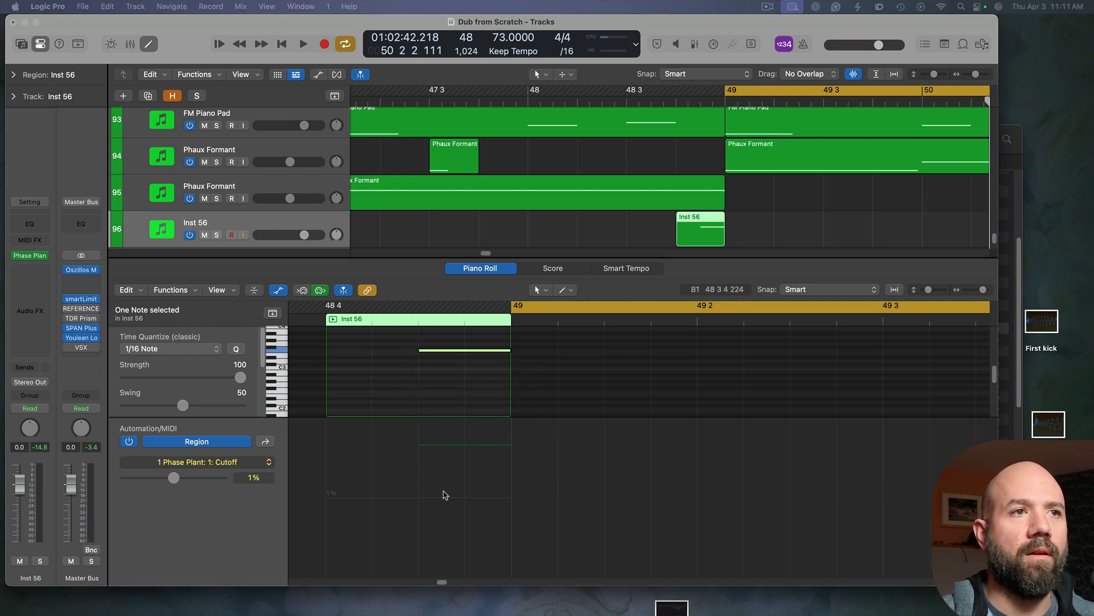
left_click(429, 501)
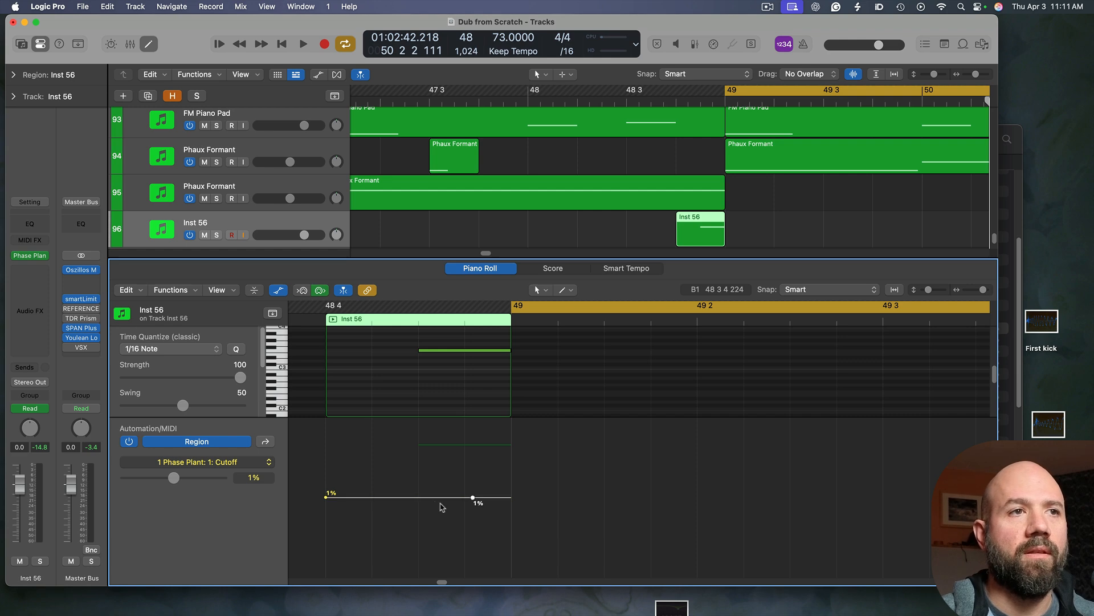
left_click_drag(472, 497, 511, 425)
left_click_drag(672, 614, 543, 78)
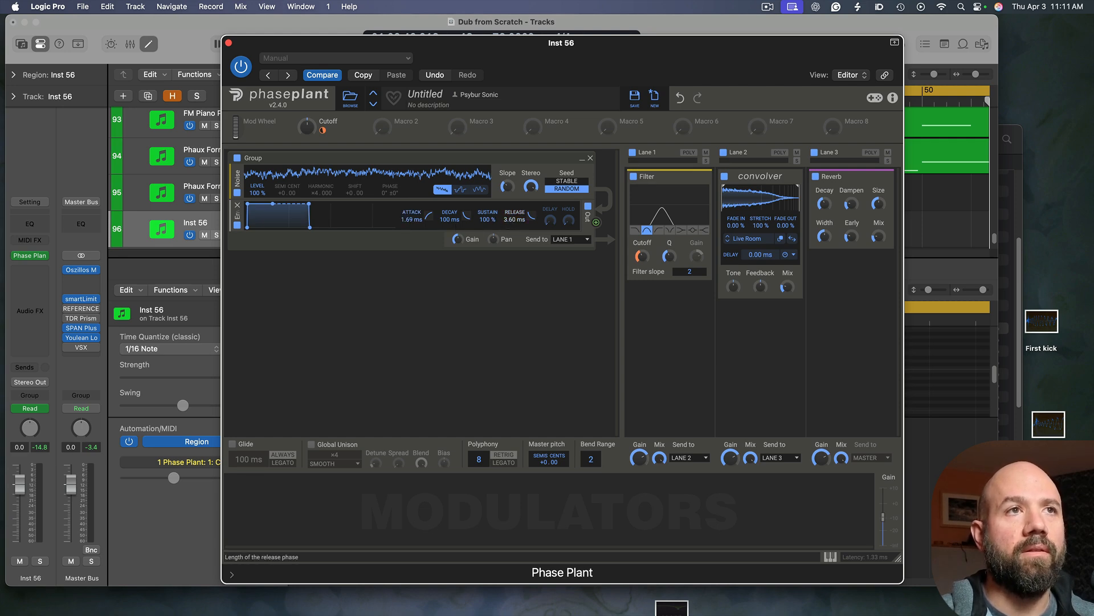
key("v")
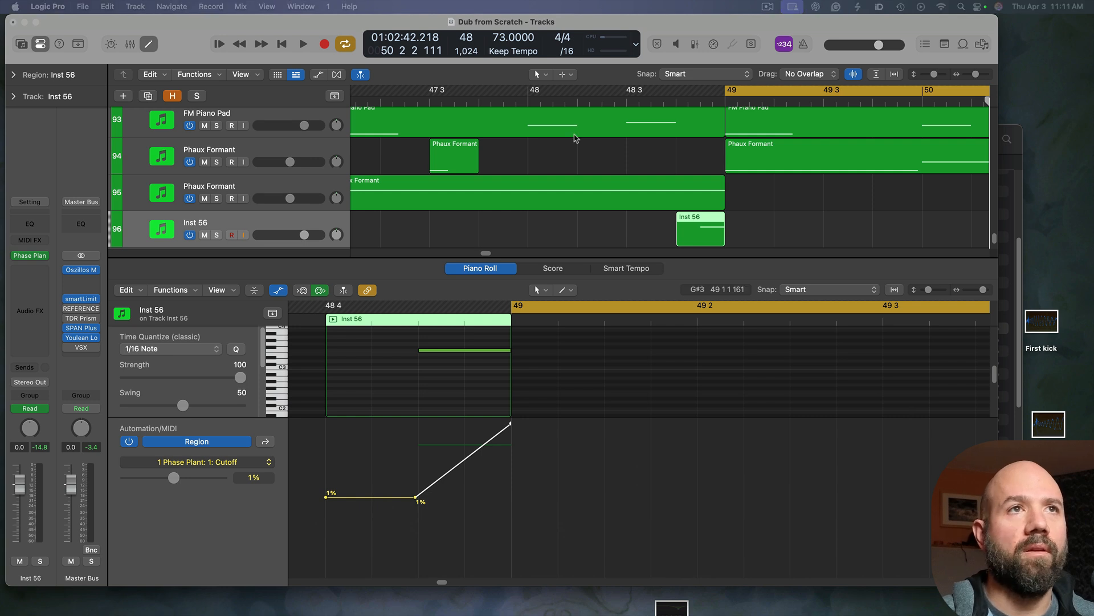
left_click(619, 106)
key("space")
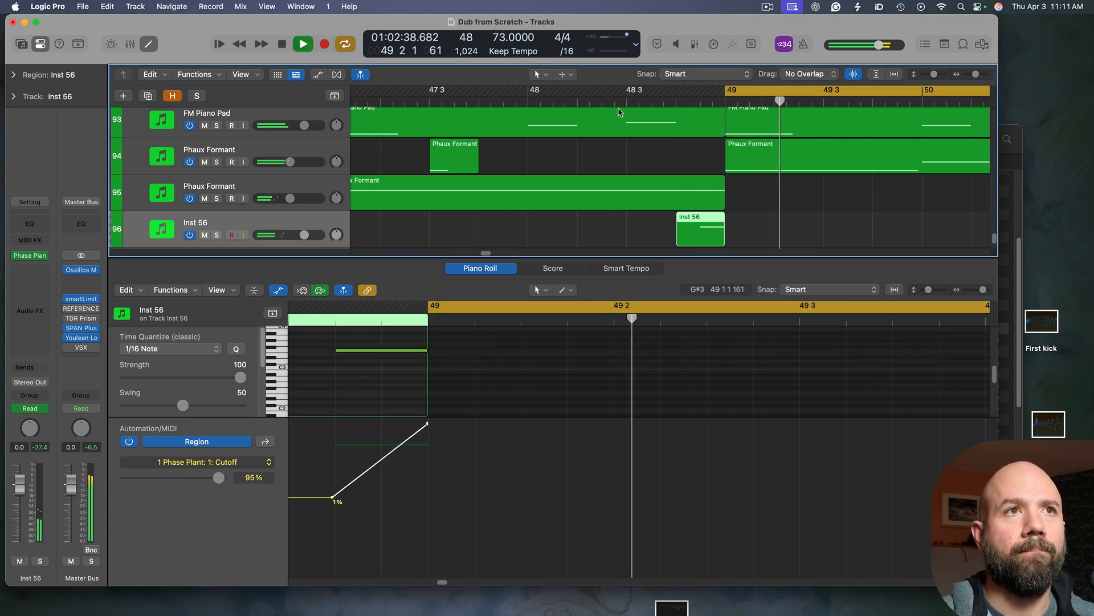
key("space")
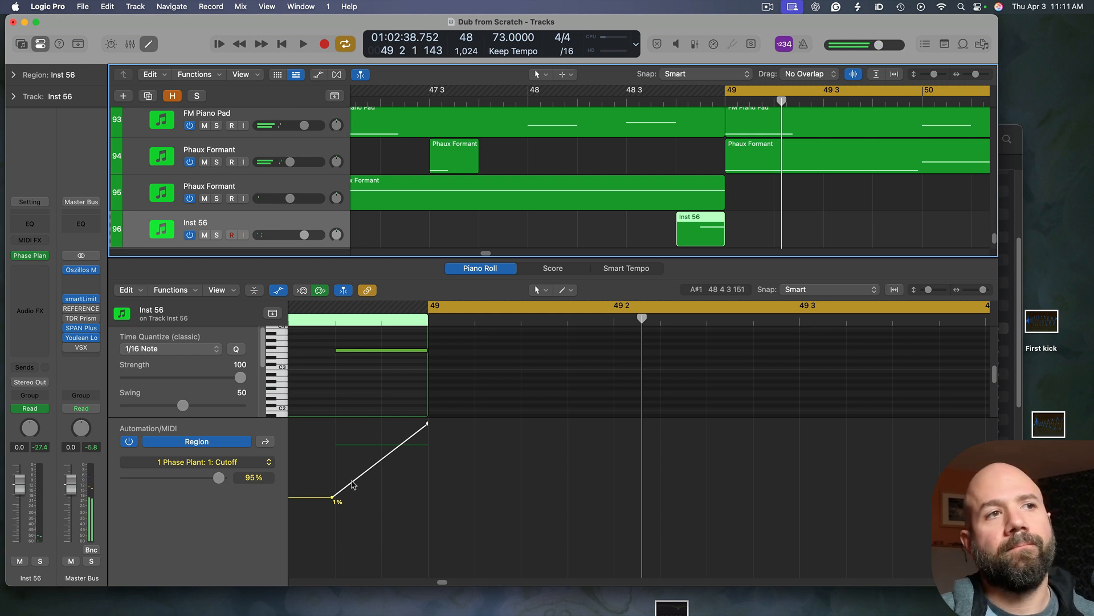
left_click_drag(334, 502, 333, 428)
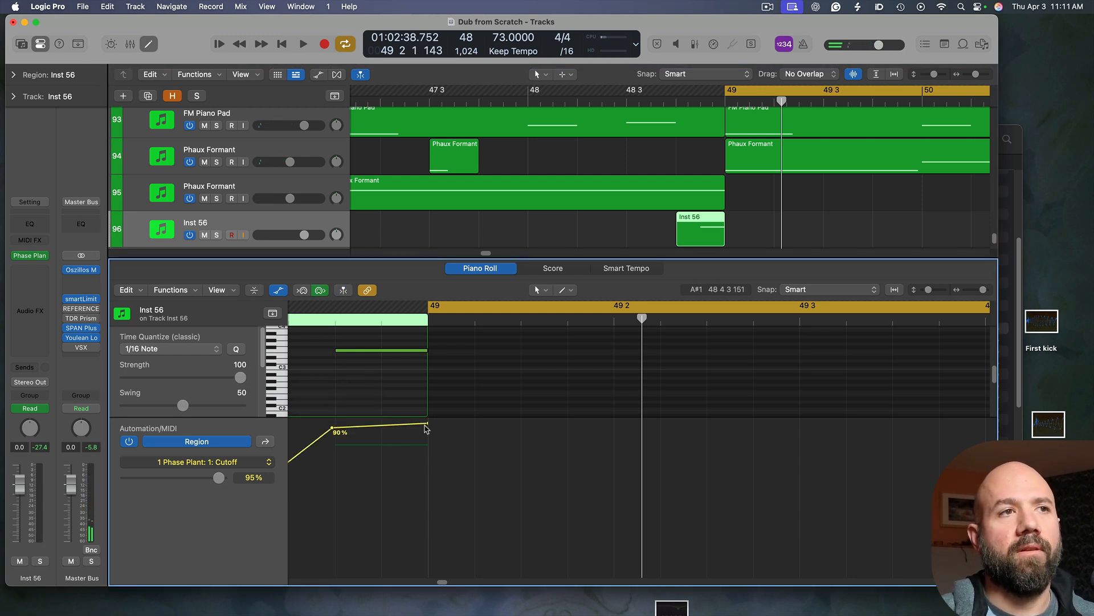
left_click_drag(428, 424, 428, 510)
left_click(309, 318)
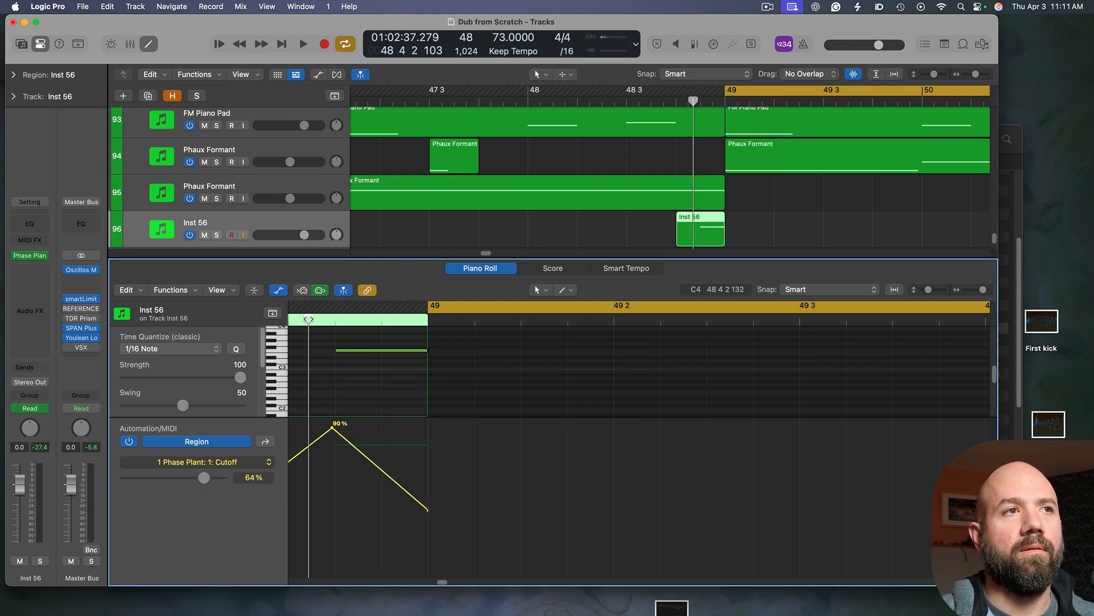
key("space")
key("space")
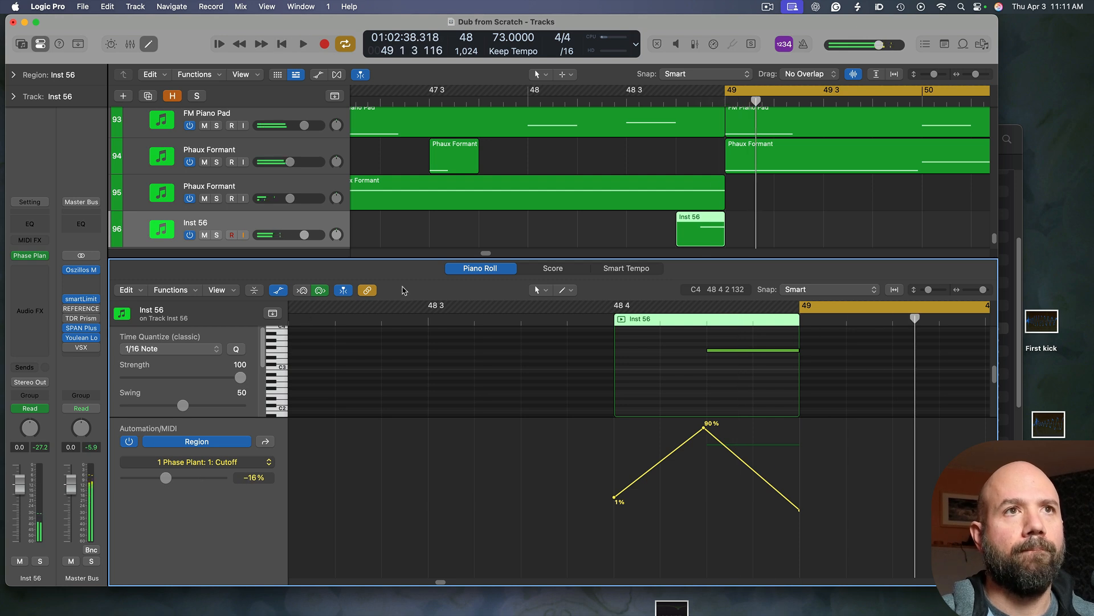
Play back the Phaux Formant region and its surroundings around bar 48 to audition the transition
scroll(487, 212, "down", 5)
left_click(490, 200)
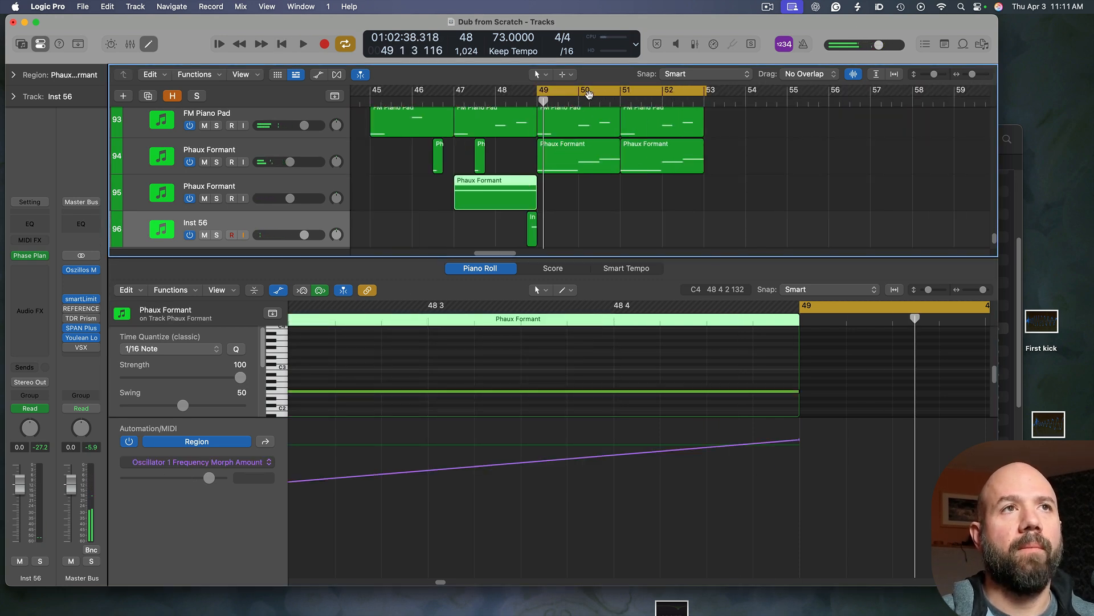
left_click(590, 95)
key("shift+space")
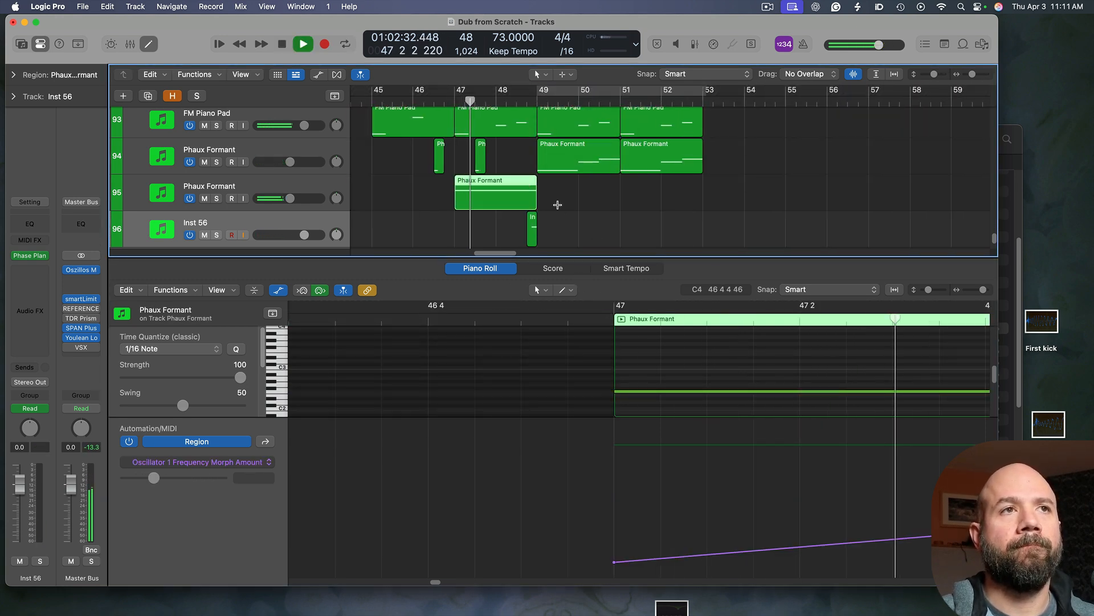
scroll(557, 204, "down", 2)
scroll(588, 212, "down", 4)
scroll(586, 223, "up", 5)
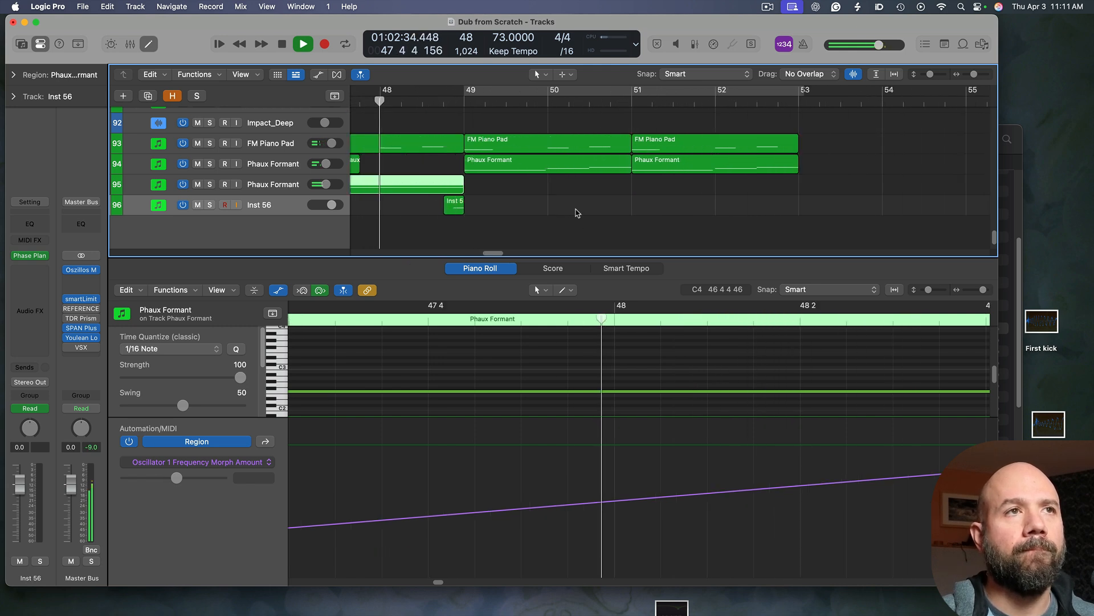
scroll(577, 213, "down", 1)
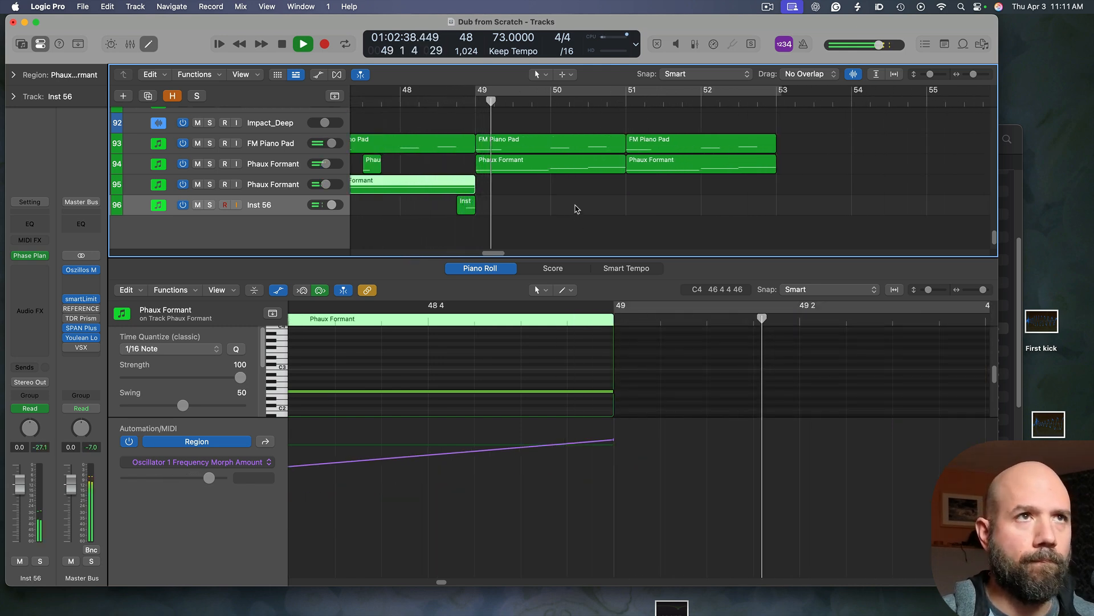
key("space")
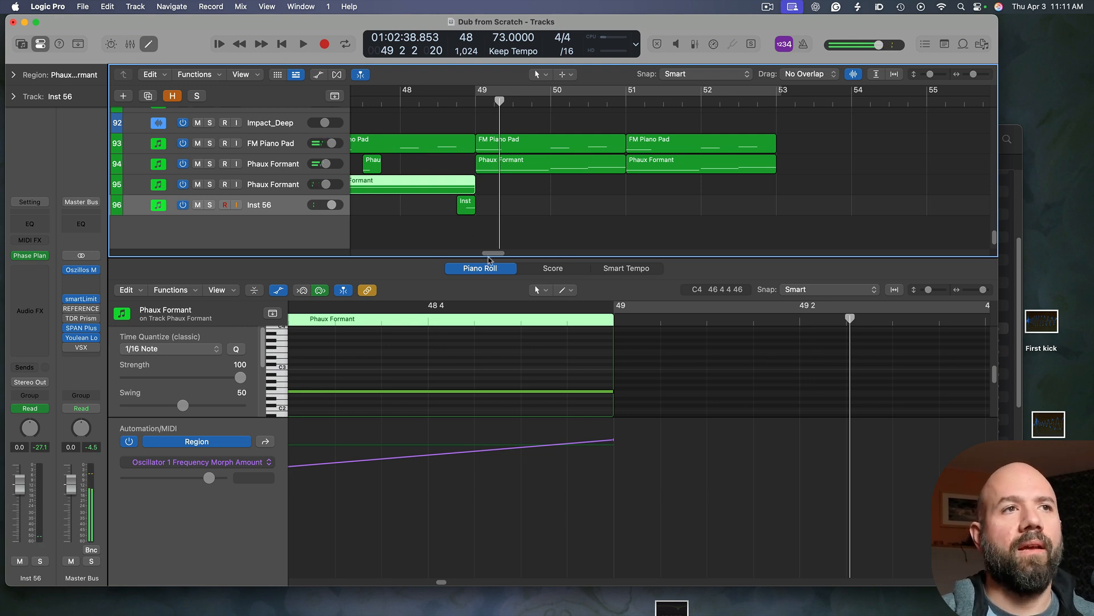
scroll(538, 422, "up", 3)
scroll(525, 465, "down", 5)
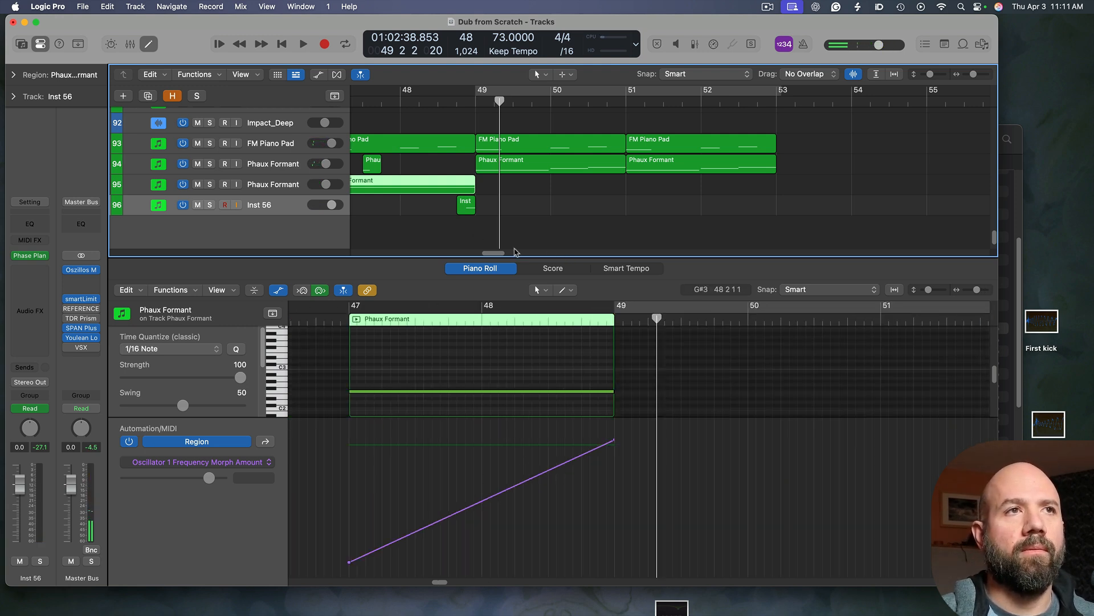
Pull the Cutoff automation's peak down to -100% and bend the last segment into a curve rising to the region's end
left_click(460, 203)
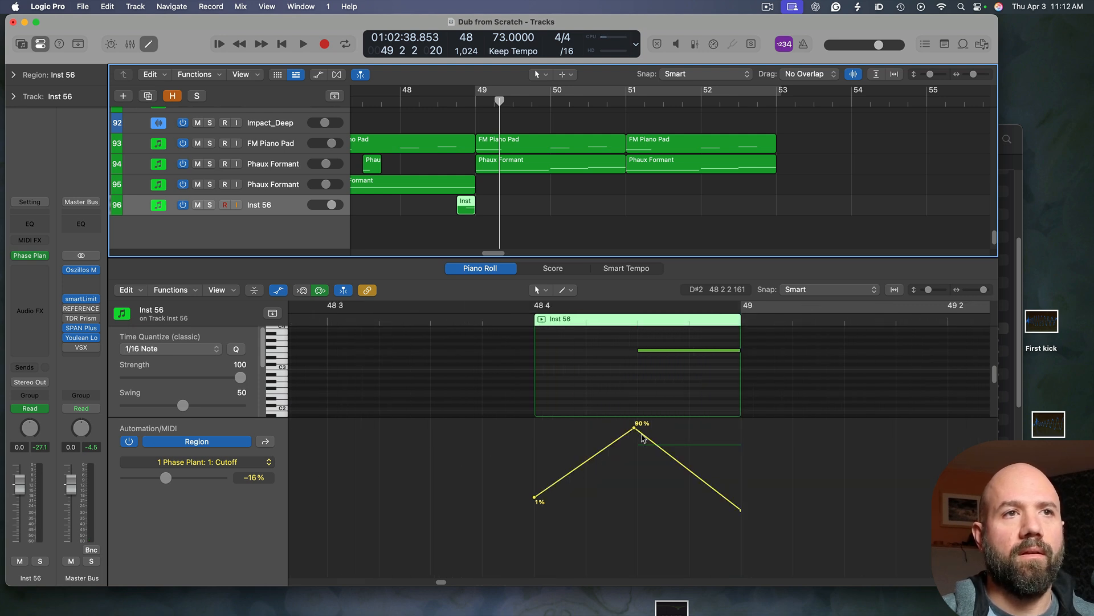
left_click_drag(635, 428, 632, 575)
left_click_drag(741, 513, 680, 499)
left_click(517, 322)
key("space")
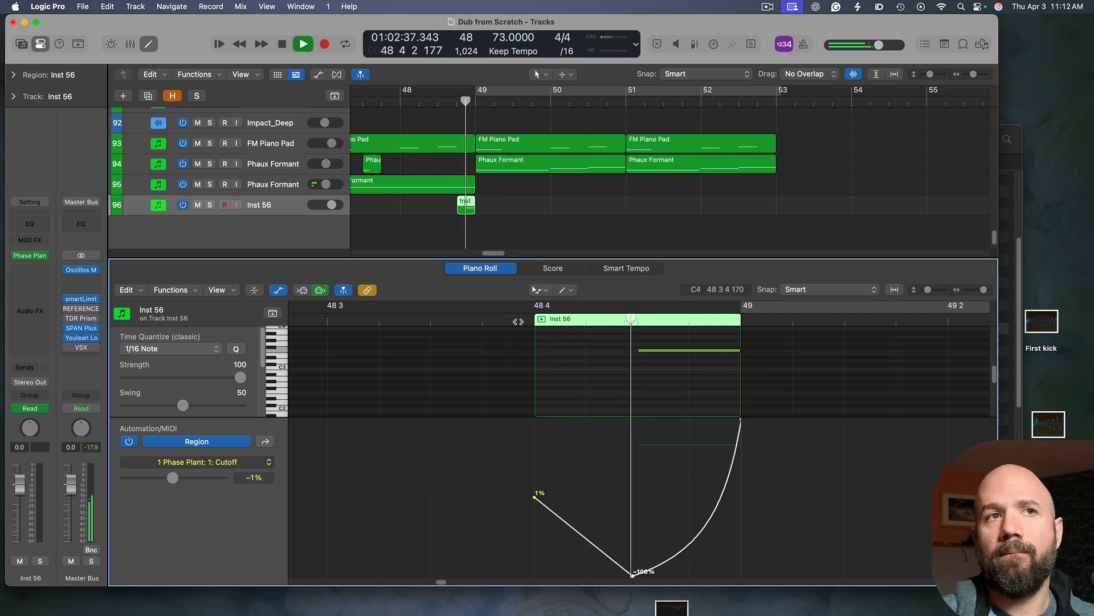
key("space")
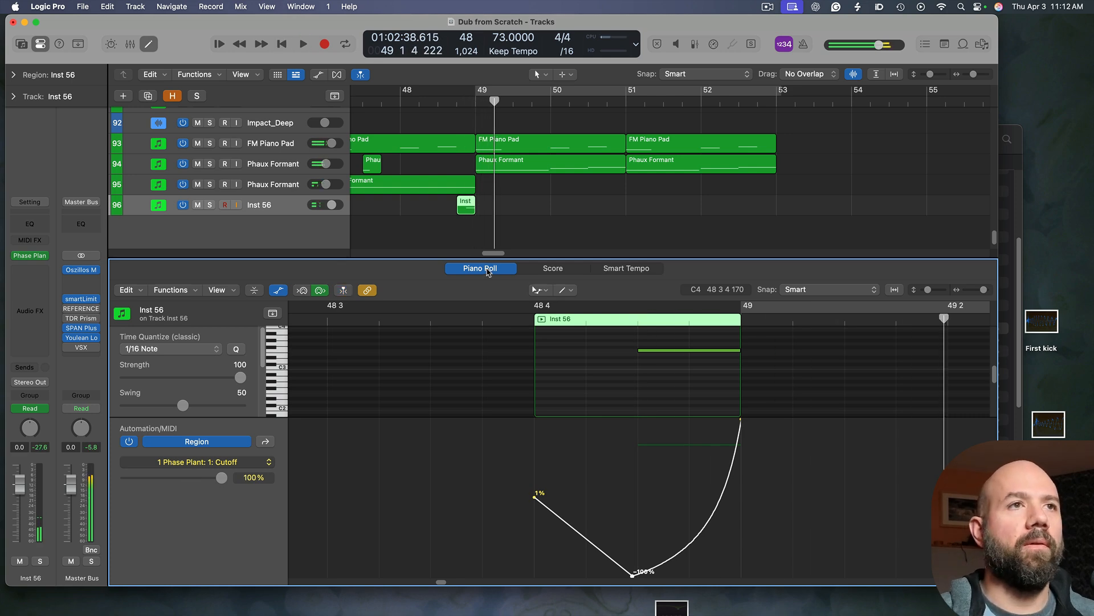
Bounce the Inst 56 region in place to a new track named White noise Whip
key("p")
scroll(511, 297, "down", 5)
scroll(545, 498, "left", 1)
scroll(545, 498, "down", 2)
scroll(546, 497, "right", 4)
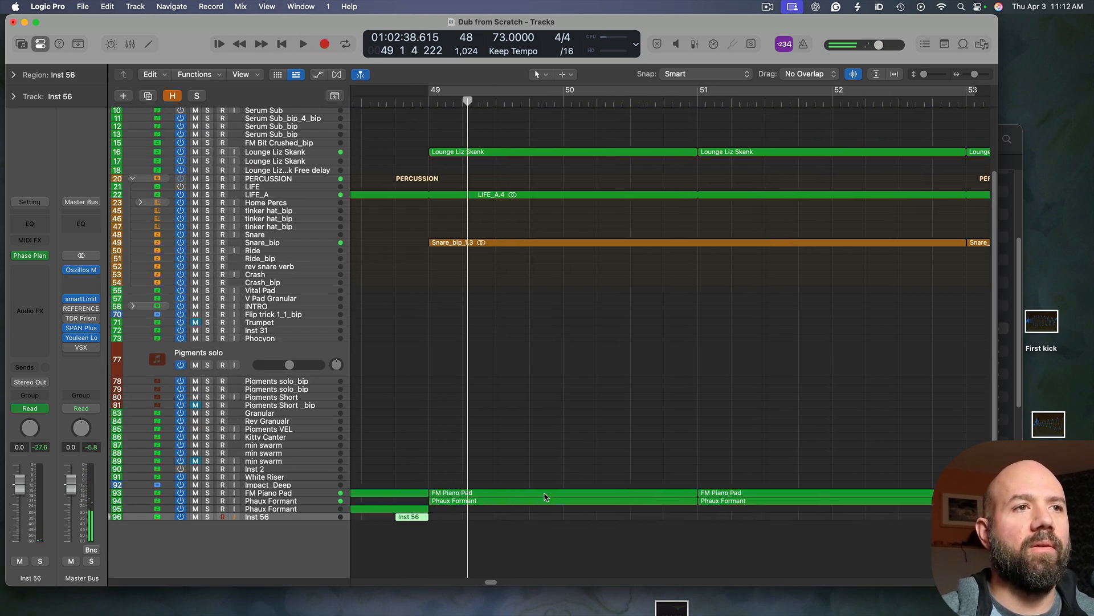
scroll(545, 497, "left", 3)
scroll(550, 506, "up", 5)
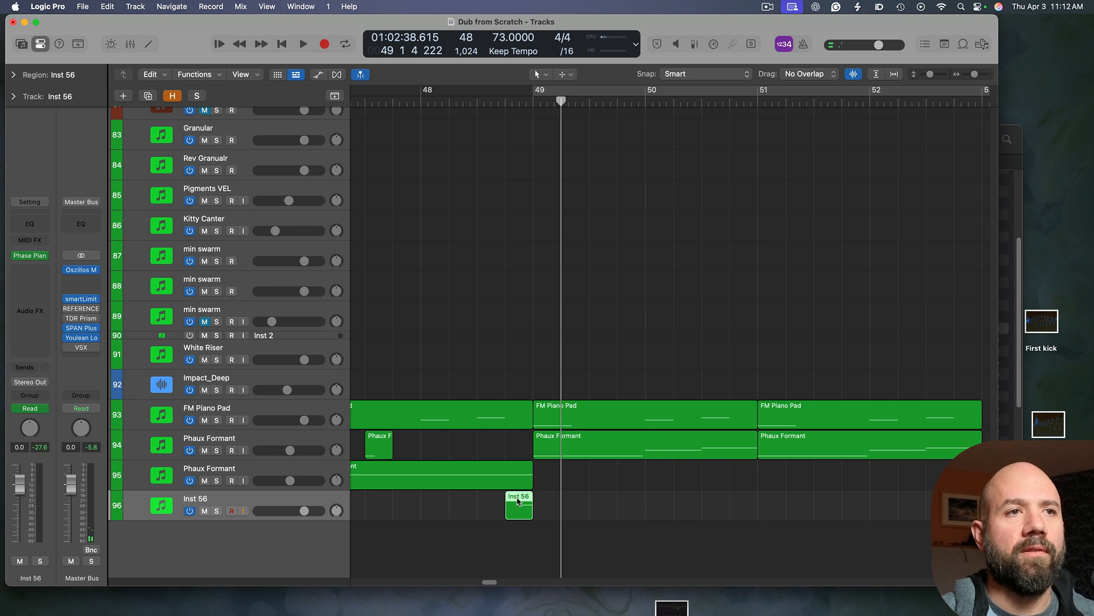
right_click(521, 500)
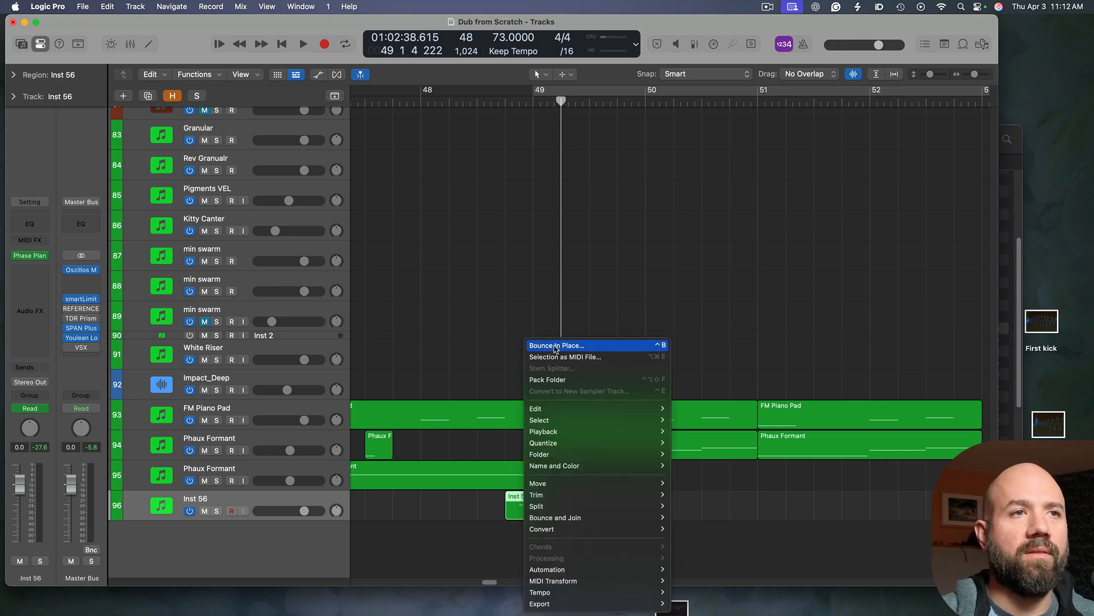
left_click(556, 346)
type("White noise Whip")
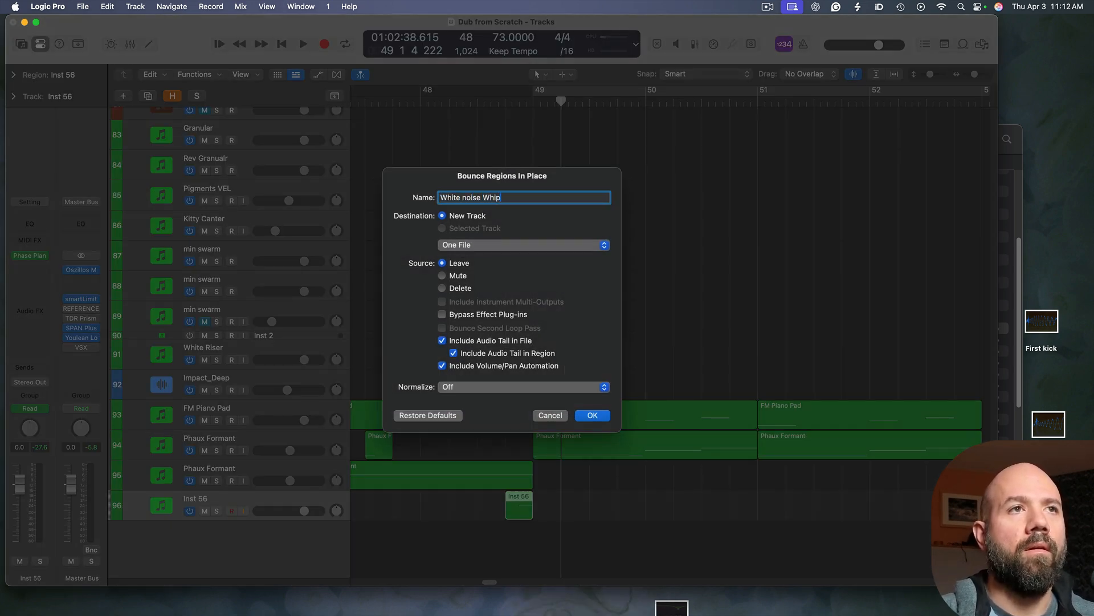
key("Return")
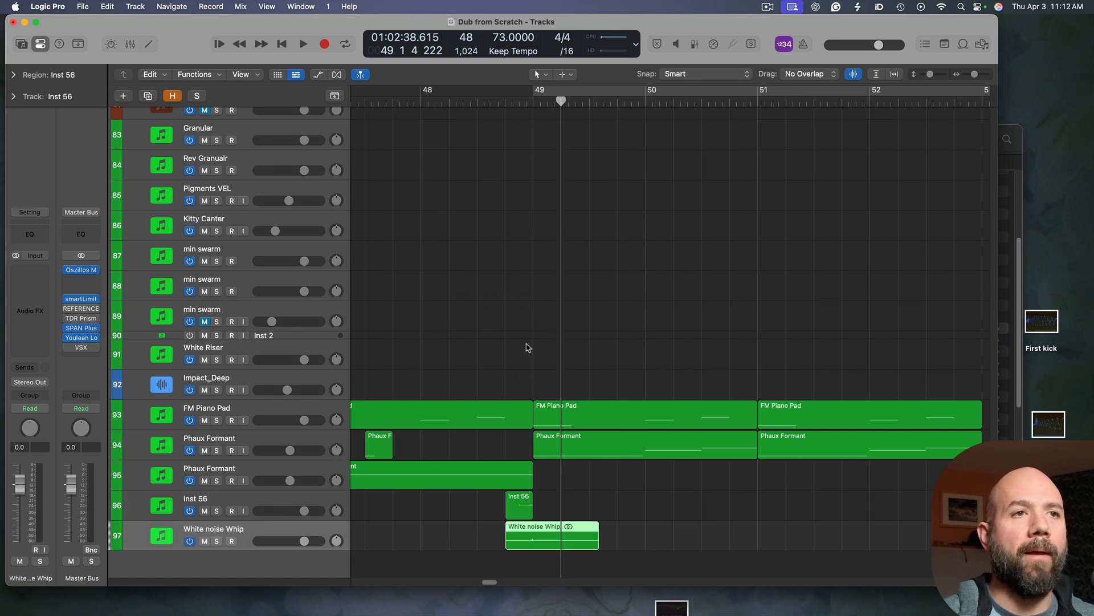
Move the White noise Whip track above Inst 56 and mute the Inst 56 track
left_click_drag(319, 525, 220, 501)
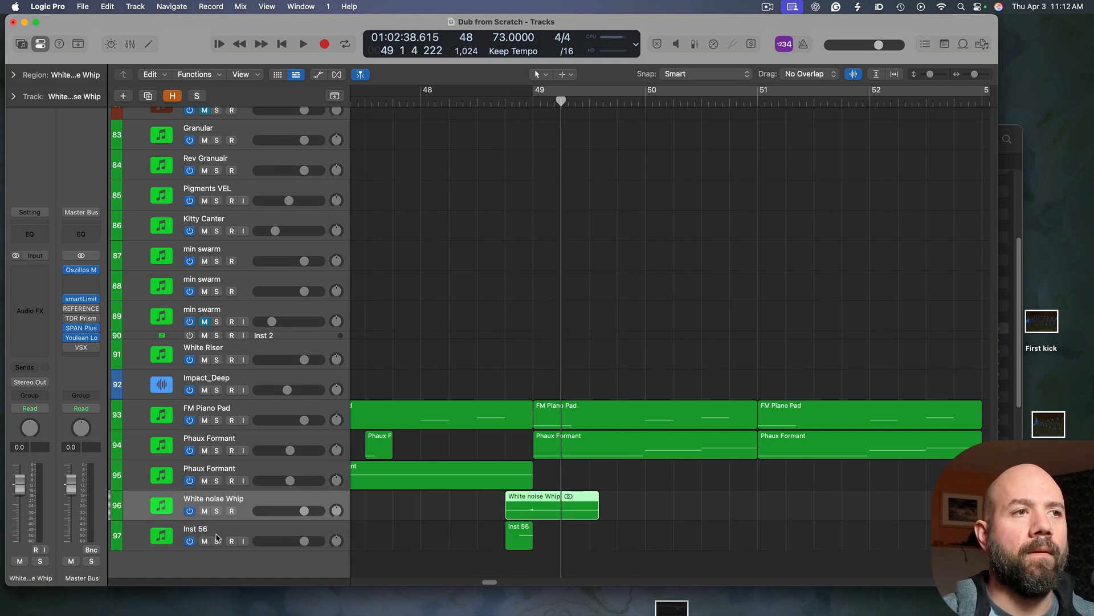
left_click(203, 542)
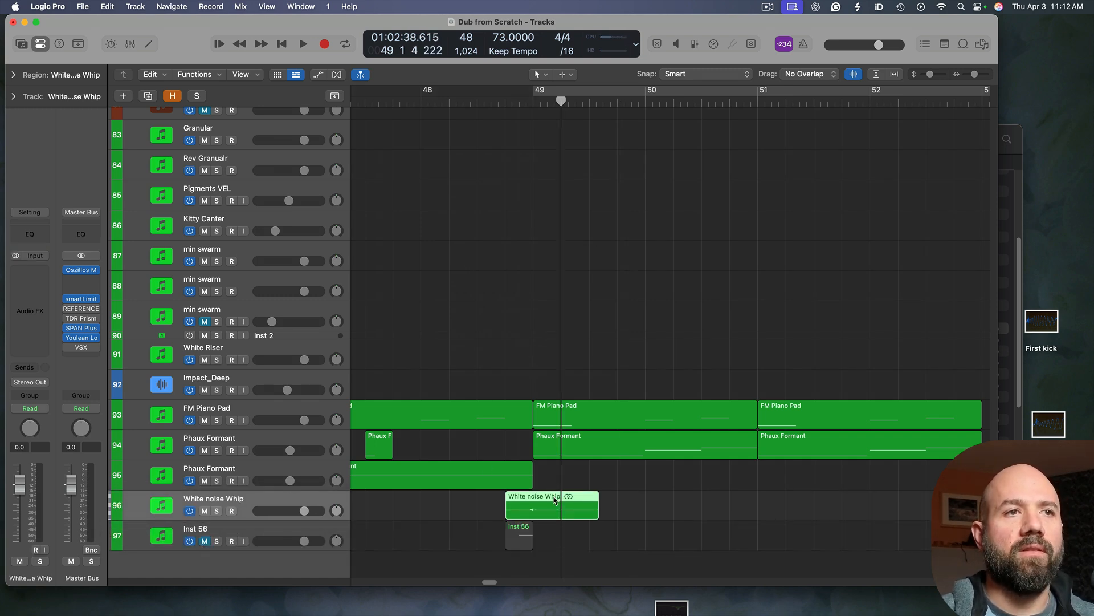
key("space")
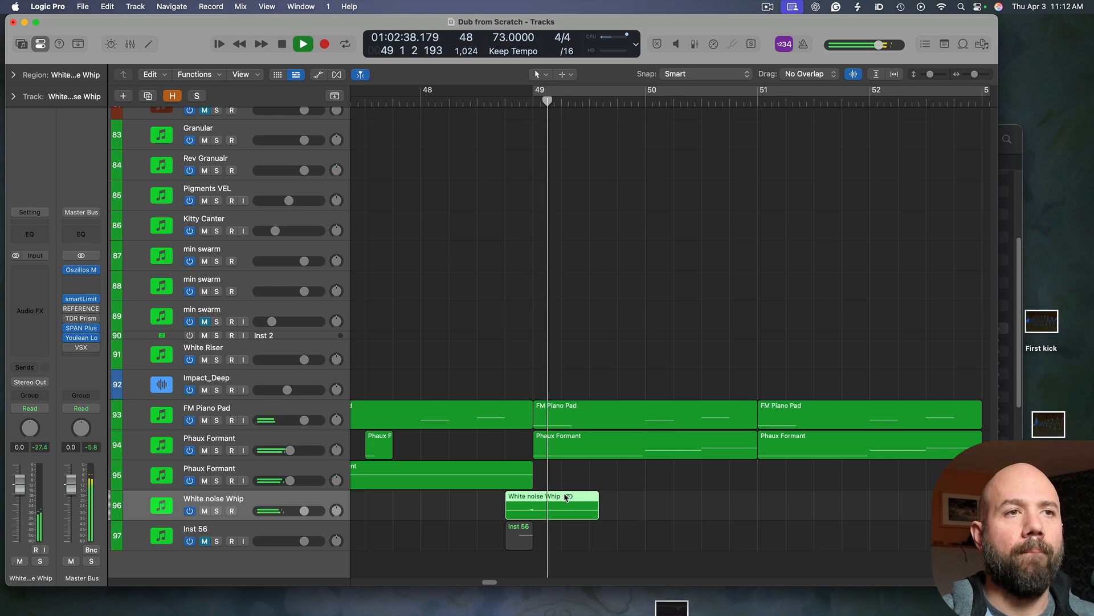
key("z")
key("space")
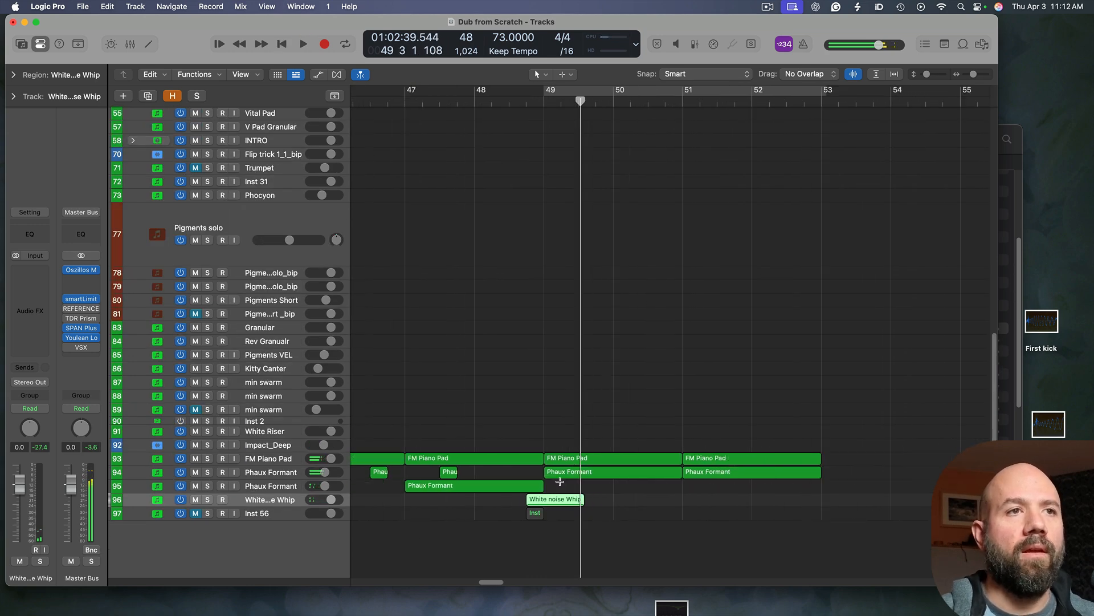
Copy a crash region on the Crash track to bar 49
key("z")
scroll(549, 420, "down", 3)
scroll(551, 291, "left", 6)
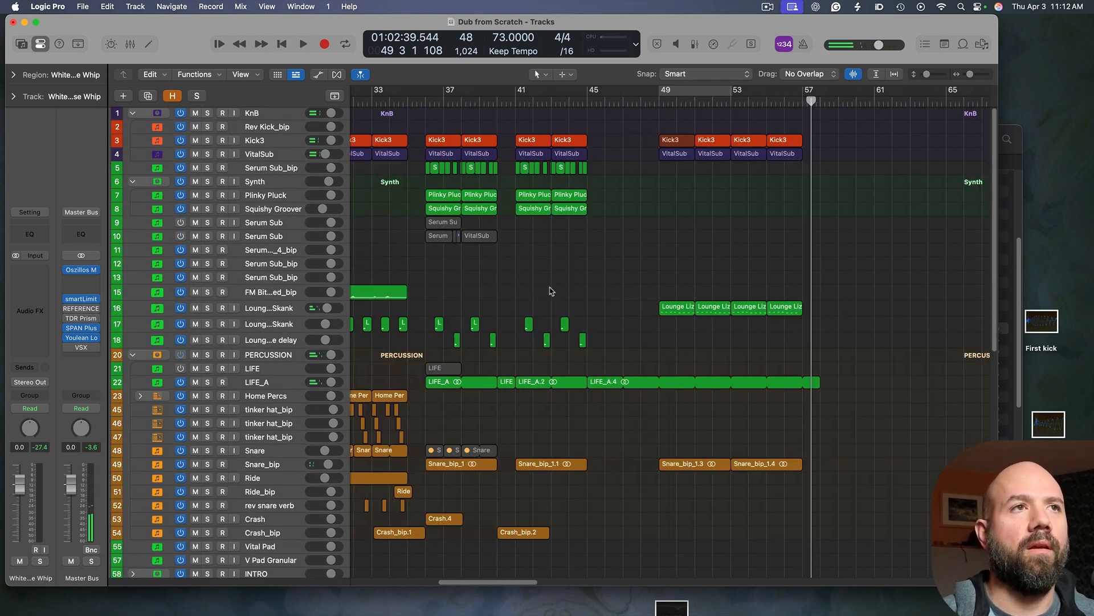
scroll(601, 297, "down", 5)
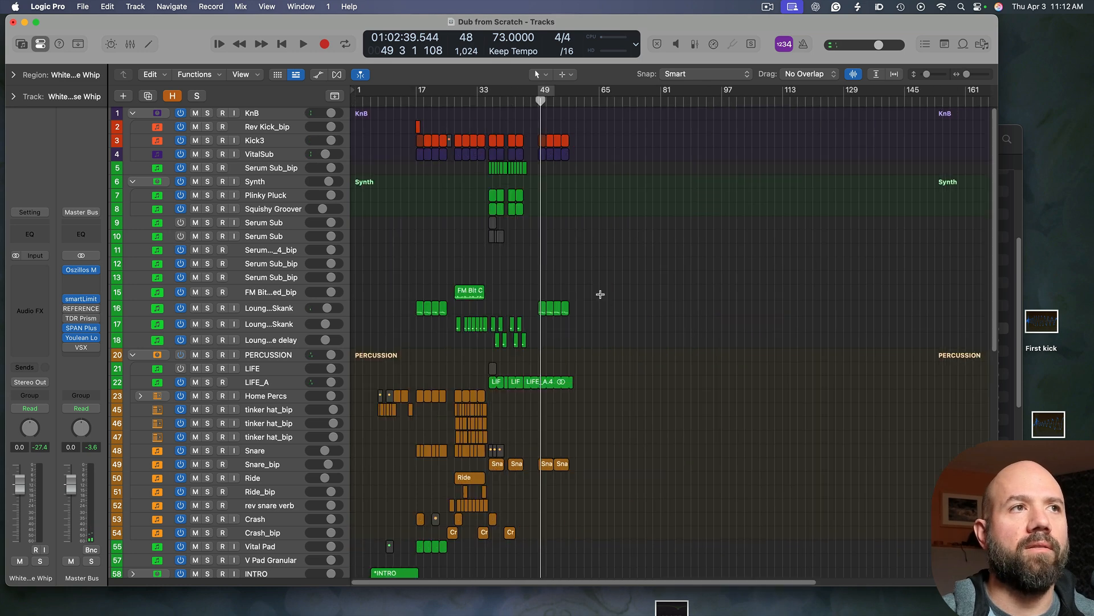
left_click(273, 522)
scroll(471, 532, "up", 5)
scroll(489, 510, "left", 6)
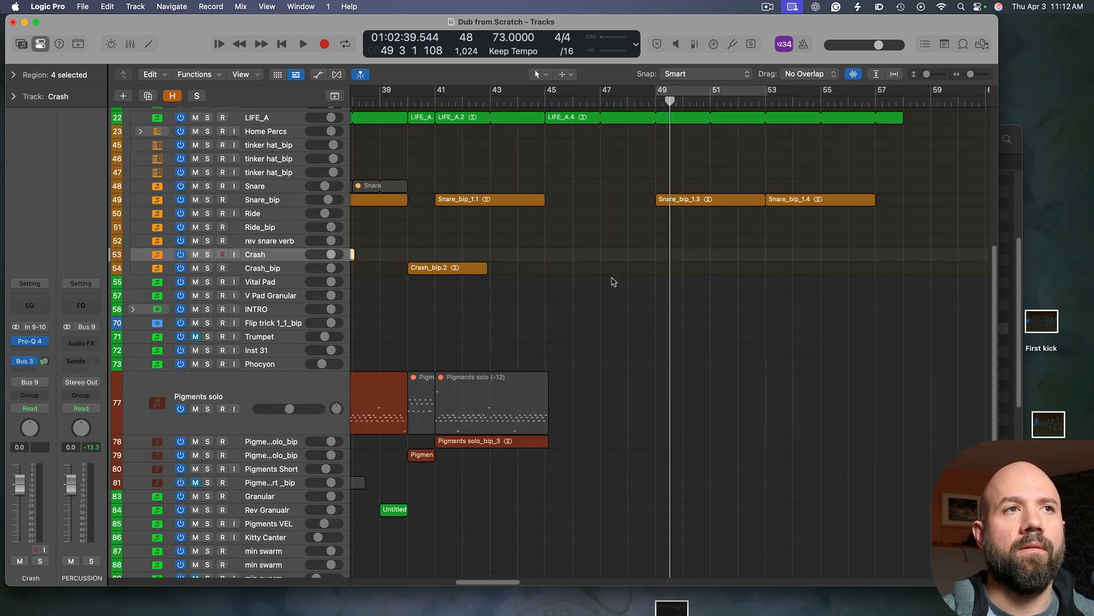
scroll(597, 268, "left", 3)
left_click_drag(492, 257, 855, 255)
left_click(572, 244)
Play back the arrangement from the Phaux Formant region around bar 47 to audition the new sounds
scroll(682, 280, "right", 4)
scroll(673, 271, "down", 3)
scroll(673, 270, "down", 2)
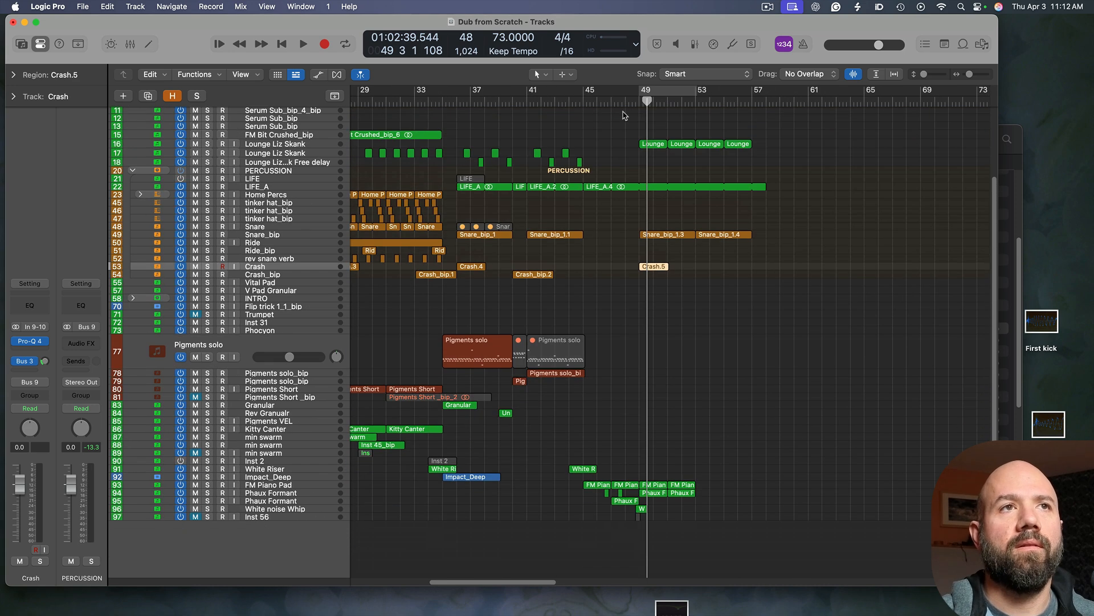
left_click(622, 502)
key("shift+space")
scroll(696, 498, "up", 3)
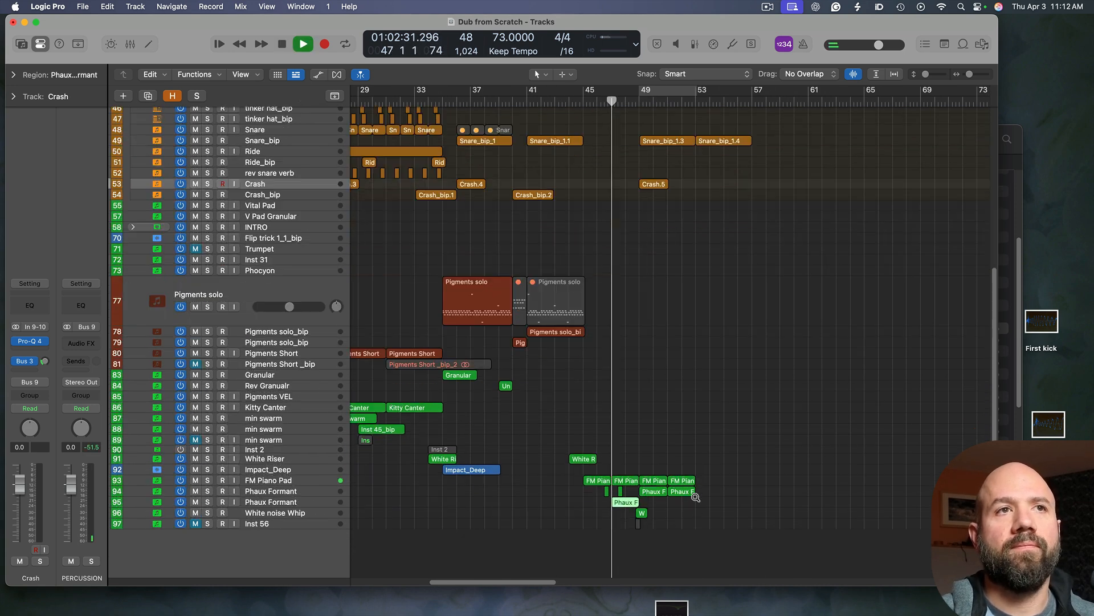
scroll(694, 469, "up", 4)
scroll(609, 509, "up", 3)
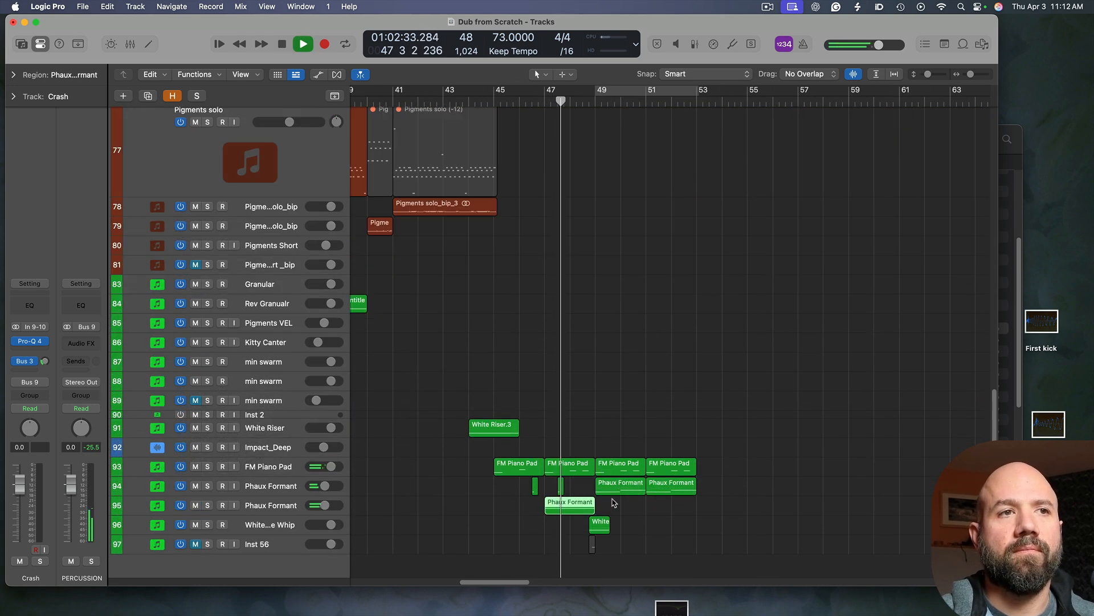
scroll(653, 342, "down", 4)
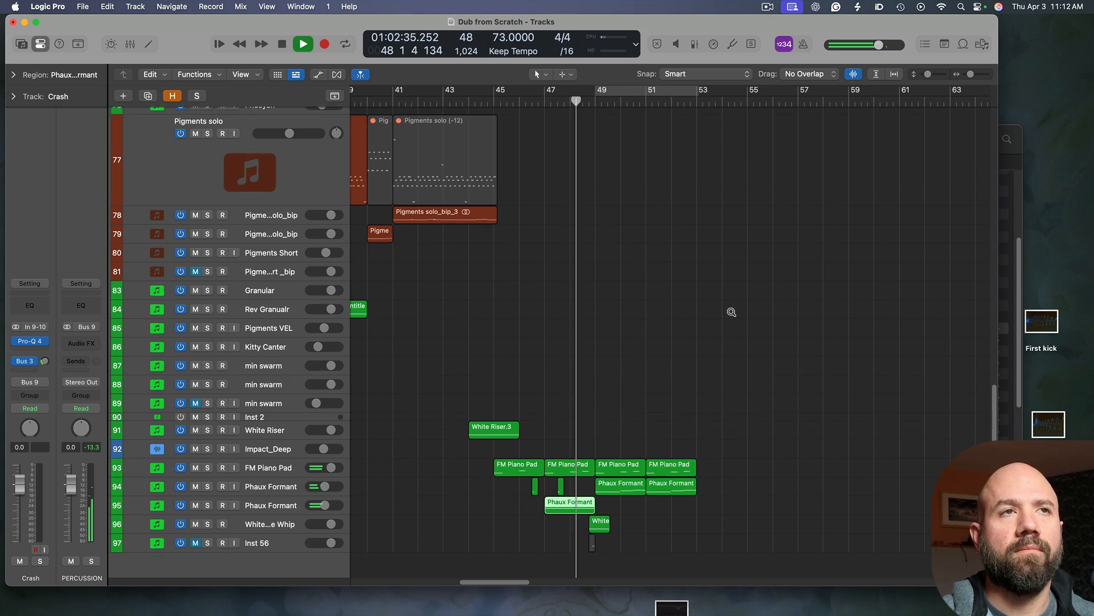
scroll(647, 275, "down", 3)
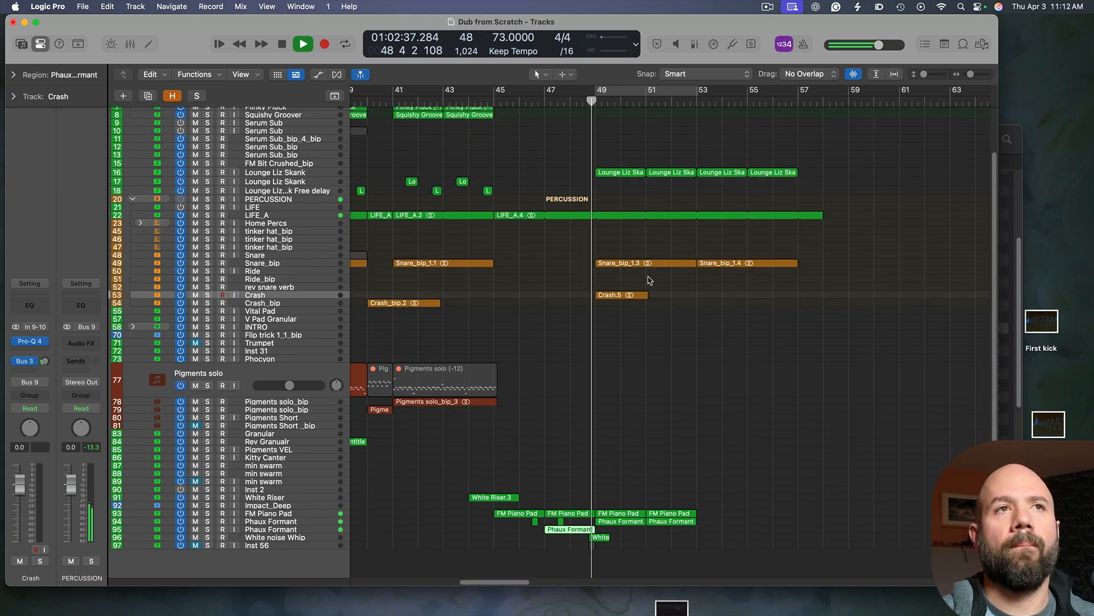
Set a cycle range covering bars 49 to 53 and stop playback
scroll(647, 281, "down", 2)
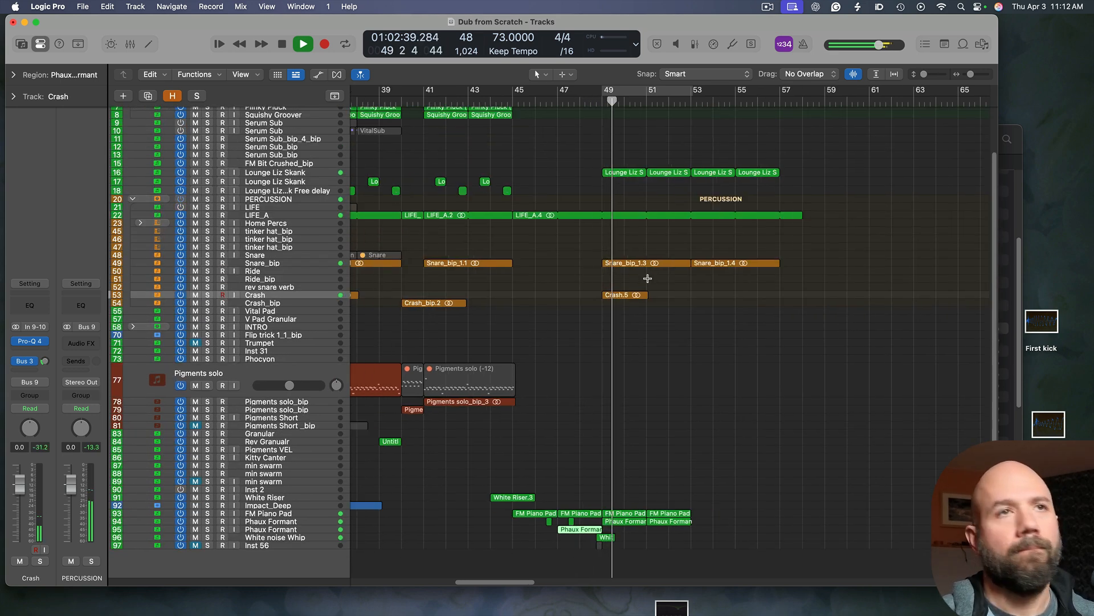
scroll(673, 516, "up", 2)
scroll(647, 531, "up", 3)
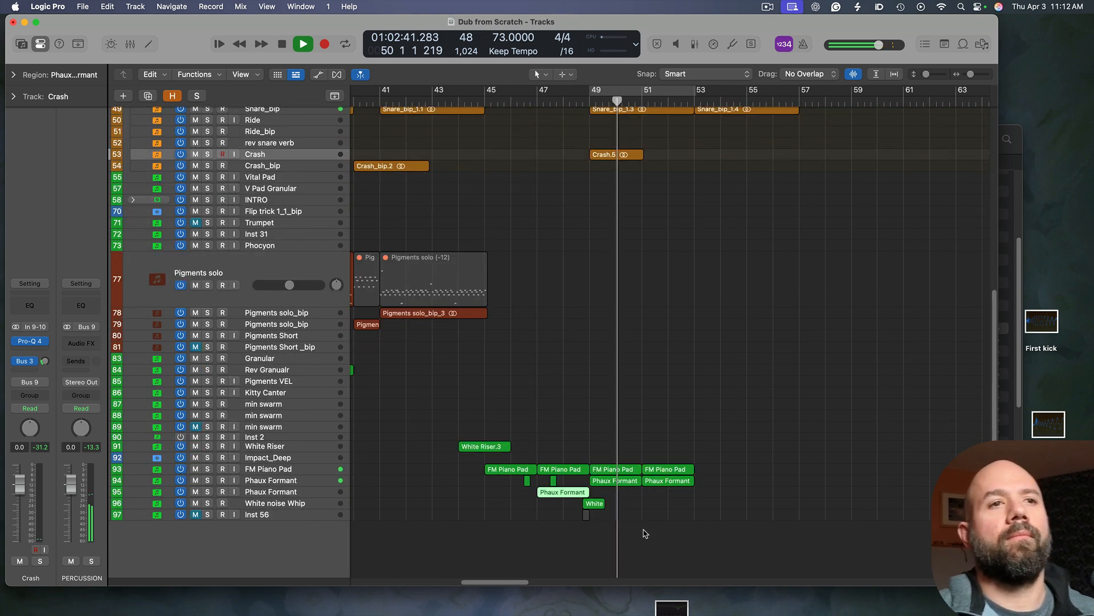
scroll(643, 501, "down", 3)
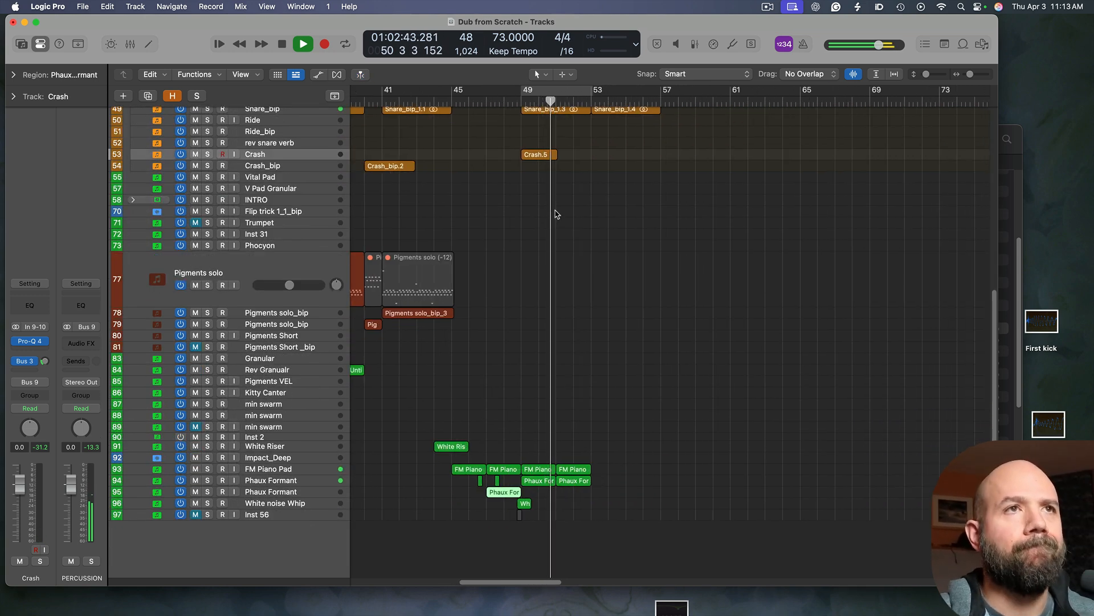
left_click(553, 94)
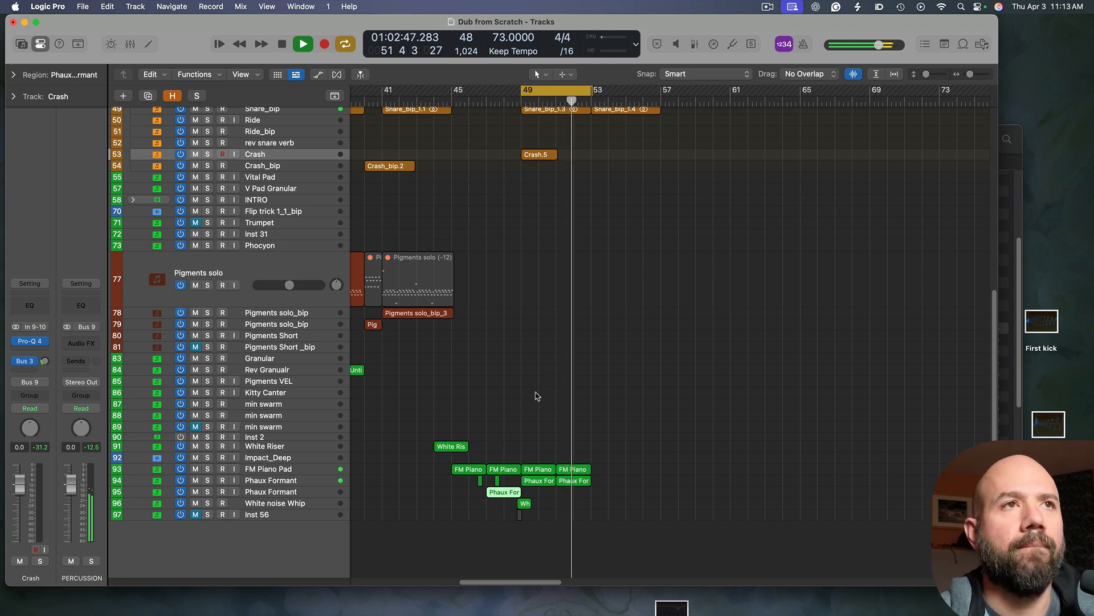
scroll(534, 388, "up", 1)
key("space")
Move the Inst 56 track up to sit directly below the LIFE track in the Percussion folder
left_click(290, 515)
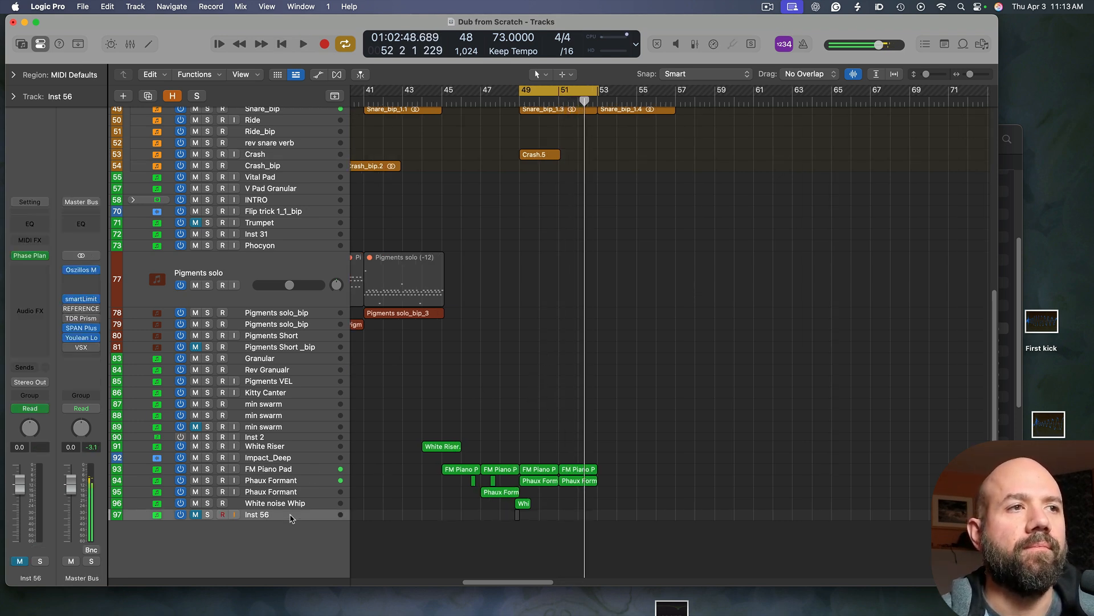
left_click_drag(291, 518, 354, 212)
key("space")
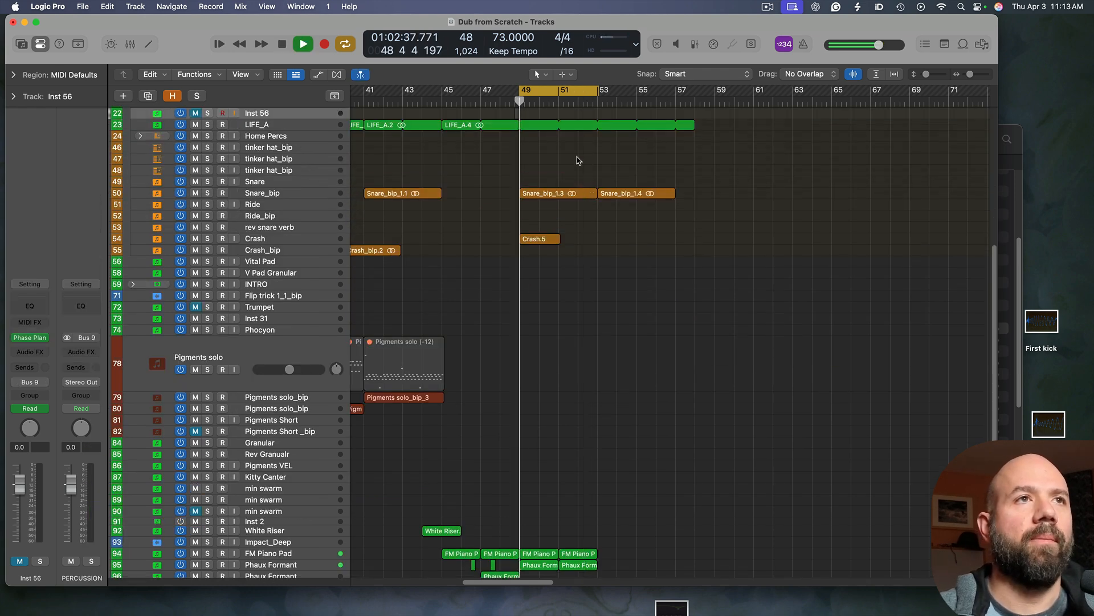
Create an empty MIDI region on Inst 56 at bar 49 and extend it to bar 57
scroll(576, 157, "up", 5)
scroll(557, 252, "up", 5)
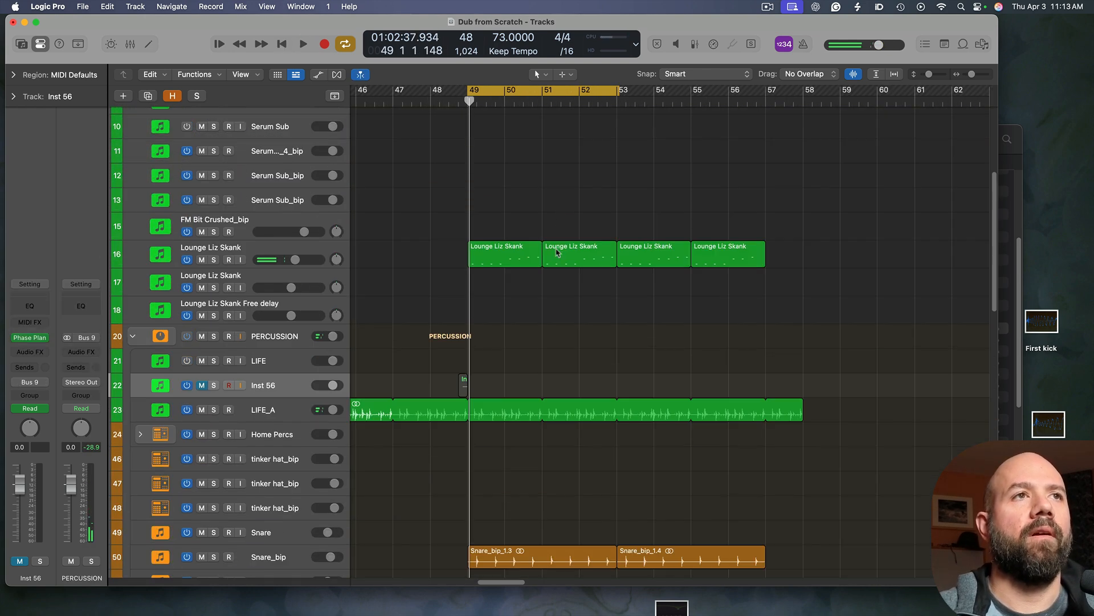
scroll(522, 325, "down", 1)
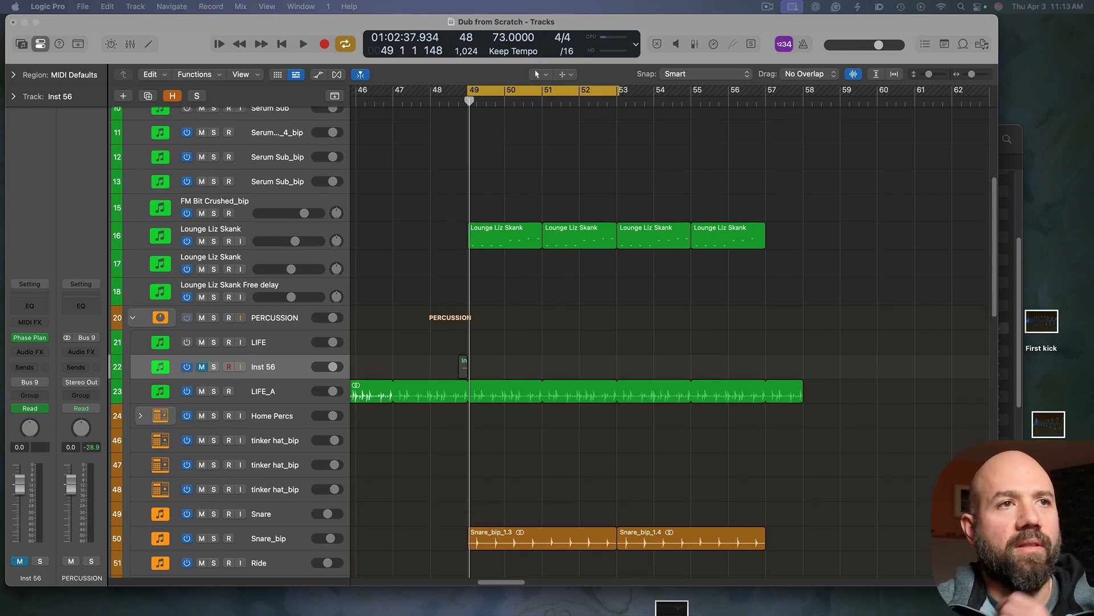
right_click(471, 368)
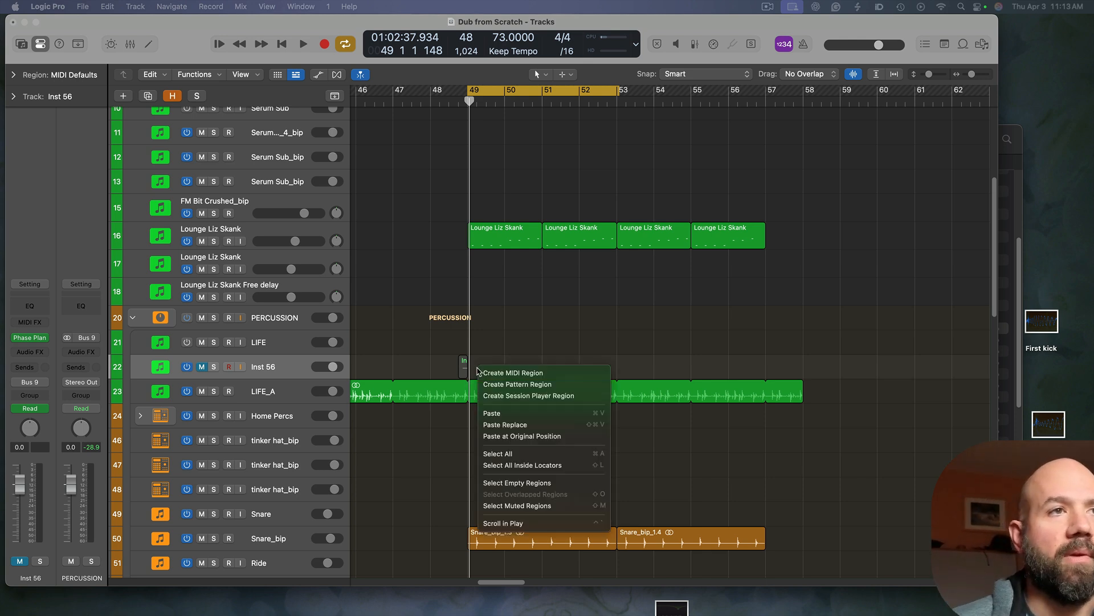
left_click(513, 372)
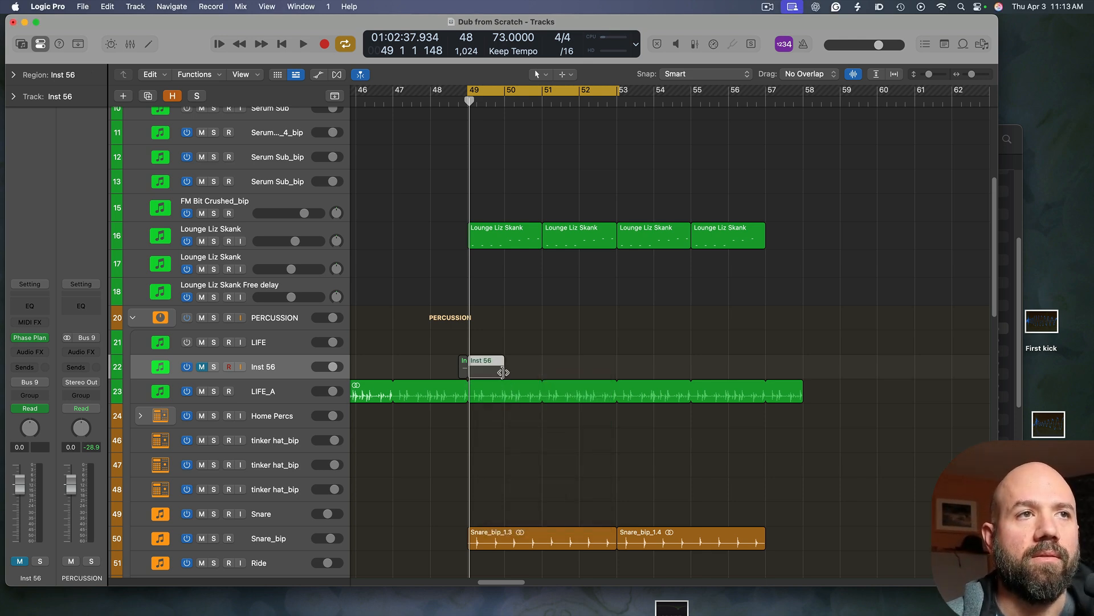
left_click_drag(503, 372, 764, 373)
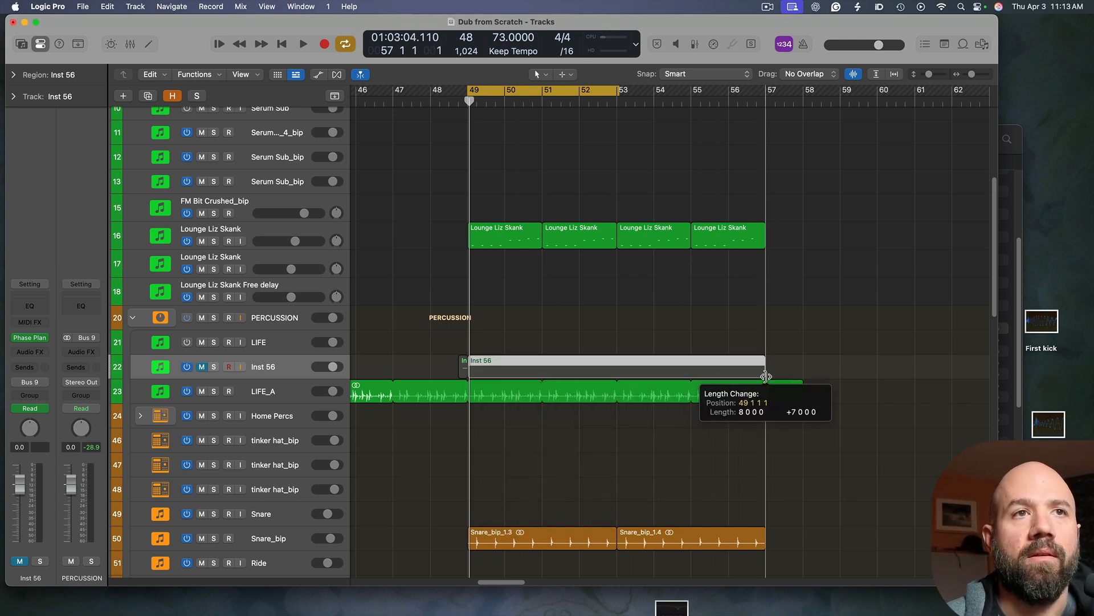
Delete the short leftover region just before bar 49 on the Inst 56 track
double_click(585, 372)
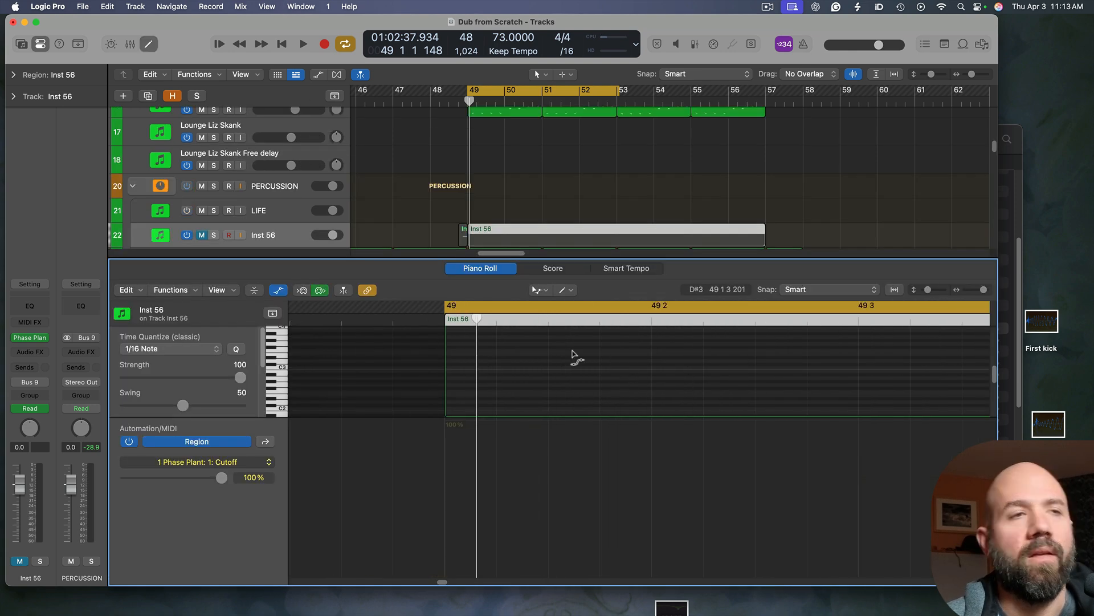
left_click(466, 272)
key("z")
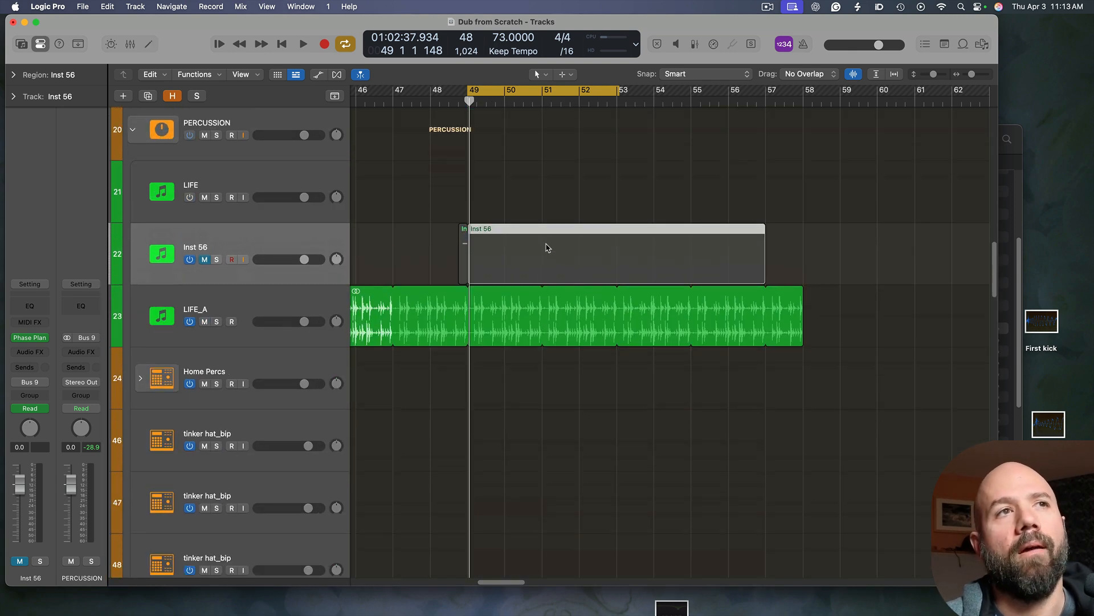
left_click(374, 242)
left_click(390, 240)
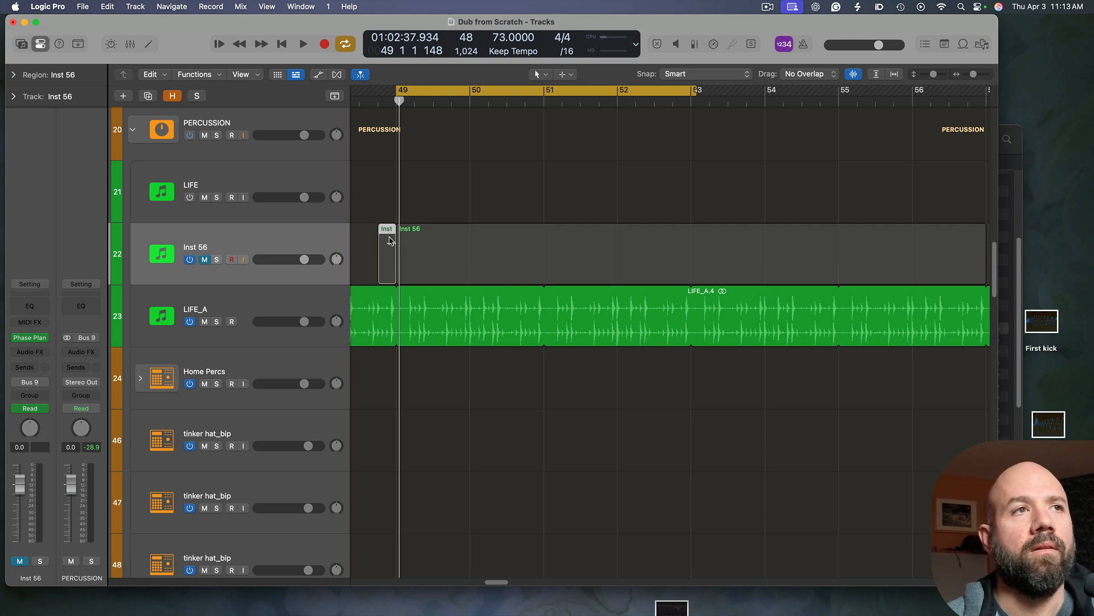
key("Delete")
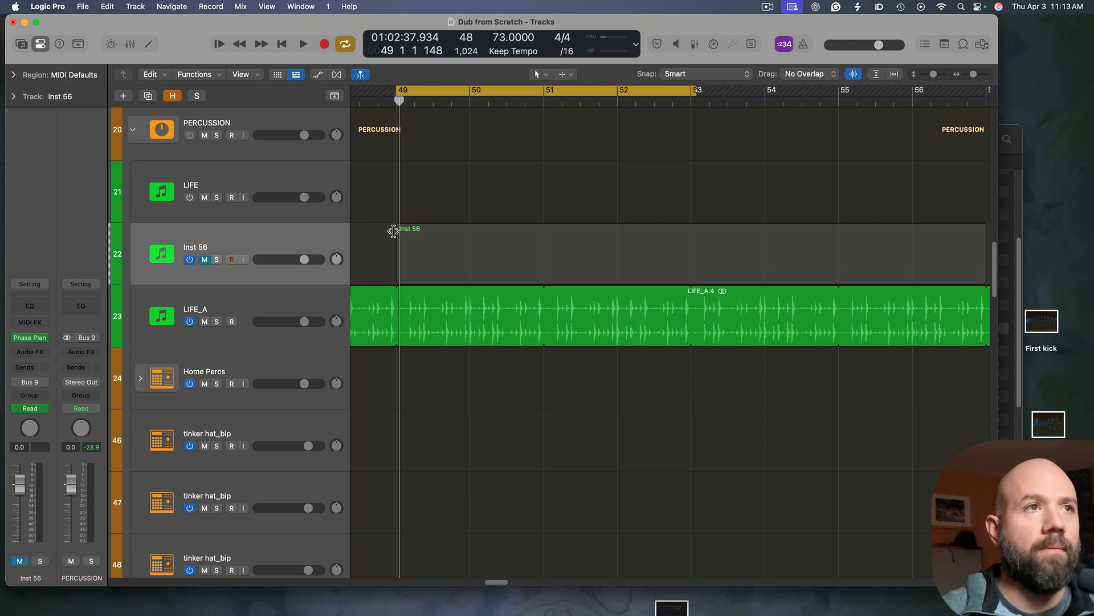
Unmute the Inst 56 track and select its new region
left_click(205, 260)
left_click(465, 246)
scroll(468, 250, "down", 2)
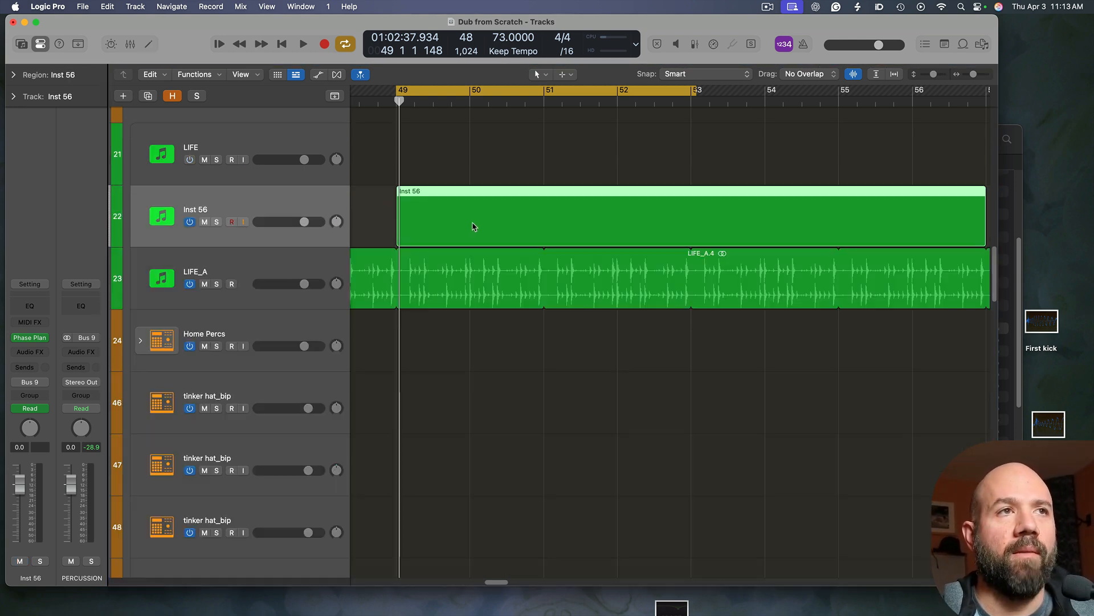
Draw a sustained E2 note with the Pencil tool from bar 49 to about bar 53
double_click(473, 226)
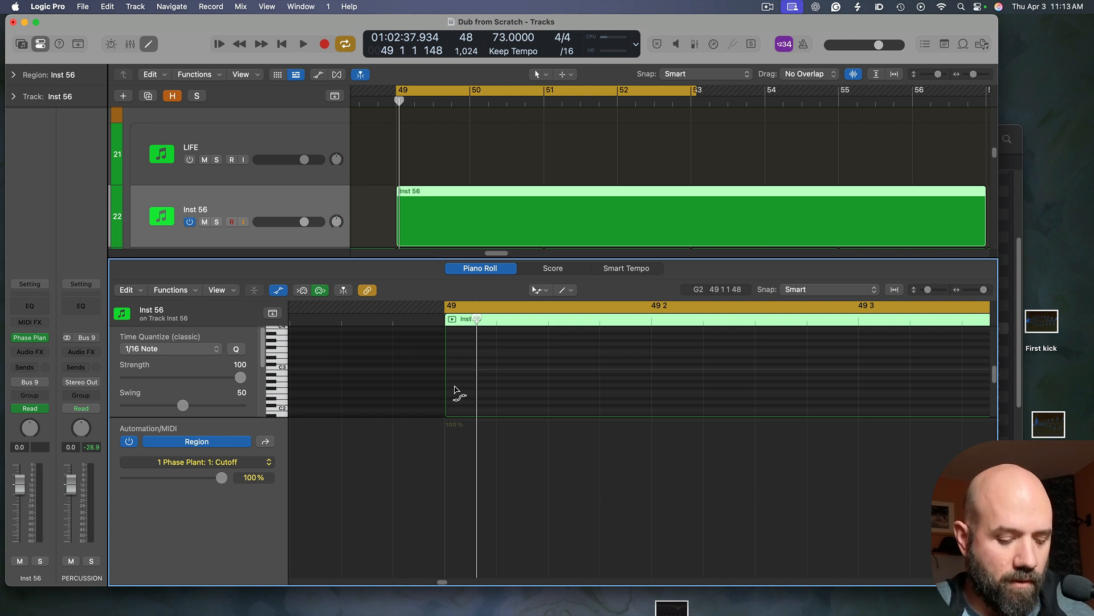
key("t")
key("t")
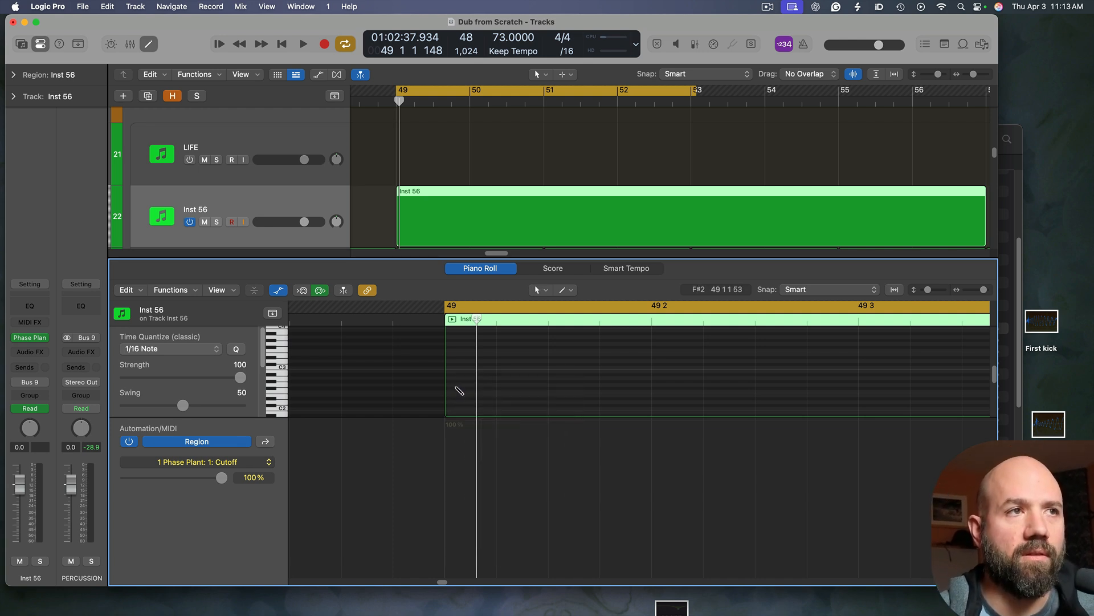
left_click(456, 395, "super")
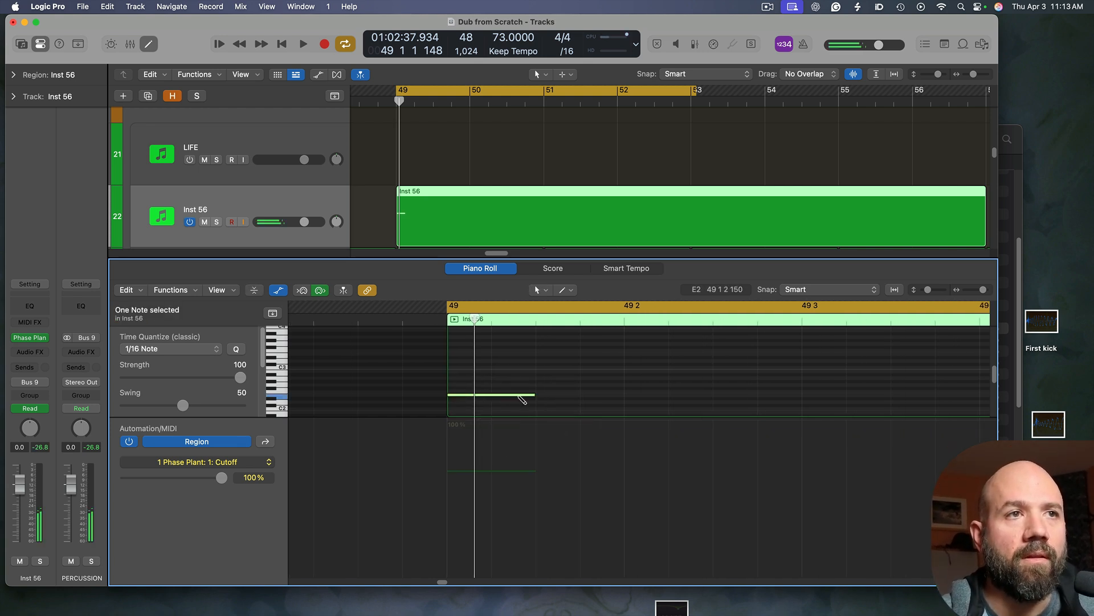
scroll(520, 394, "down", 3)
left_click_drag(519, 394, 861, 399)
scroll(645, 401, "right", 5)
scroll(630, 399, "down", 5)
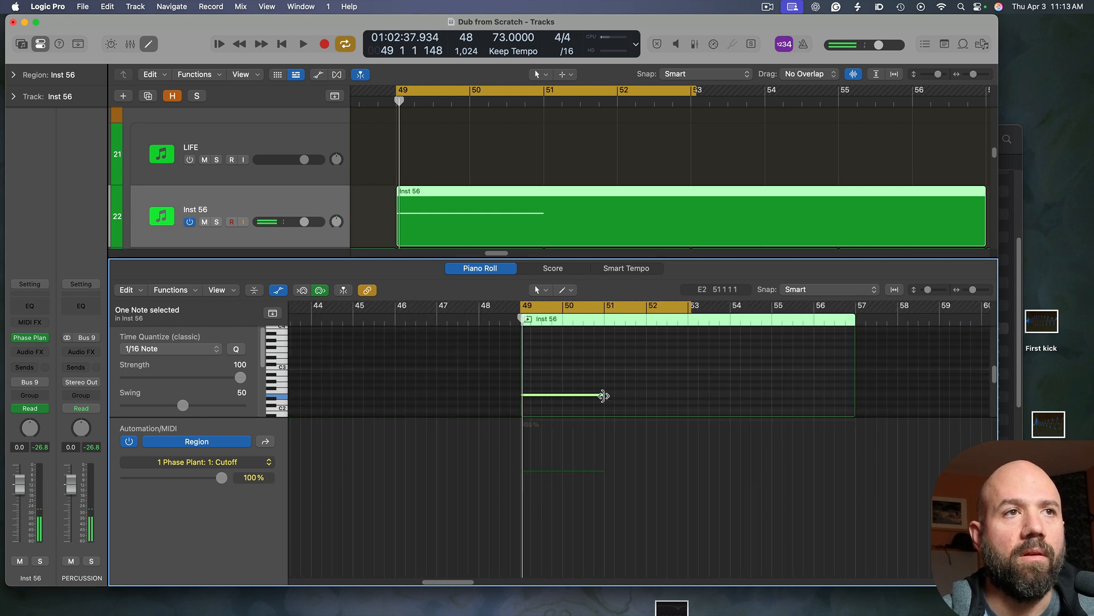
left_click_drag(602, 393, 687, 396)
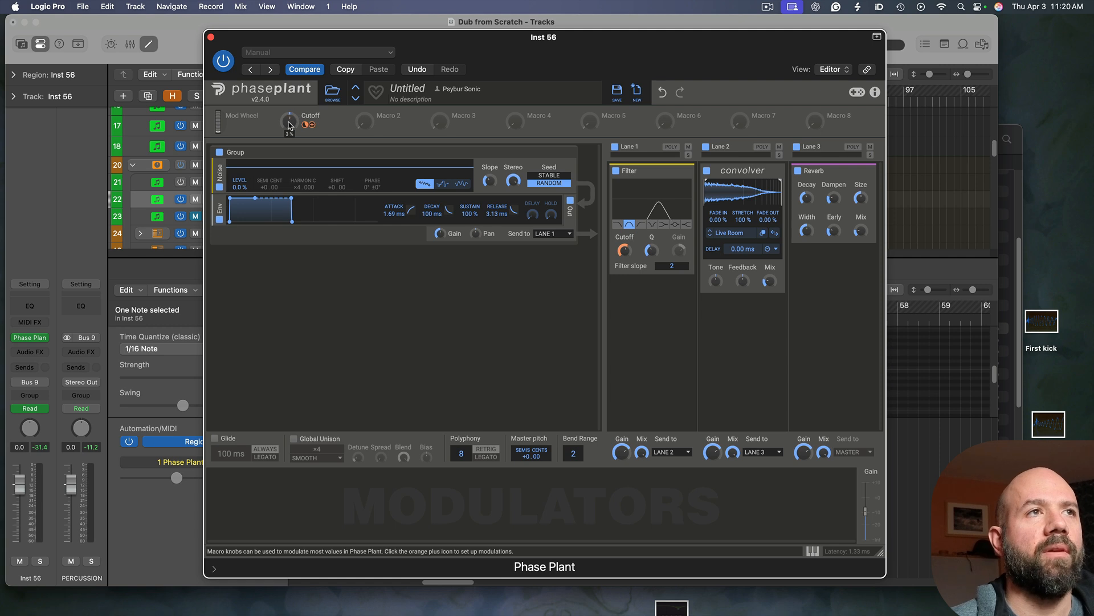
Add an LFO modulator to the Phase Plant cutoff, reshape it into a decaying curve, and sync its rate to 1/16
left_click_drag(288, 126, 288, 125)
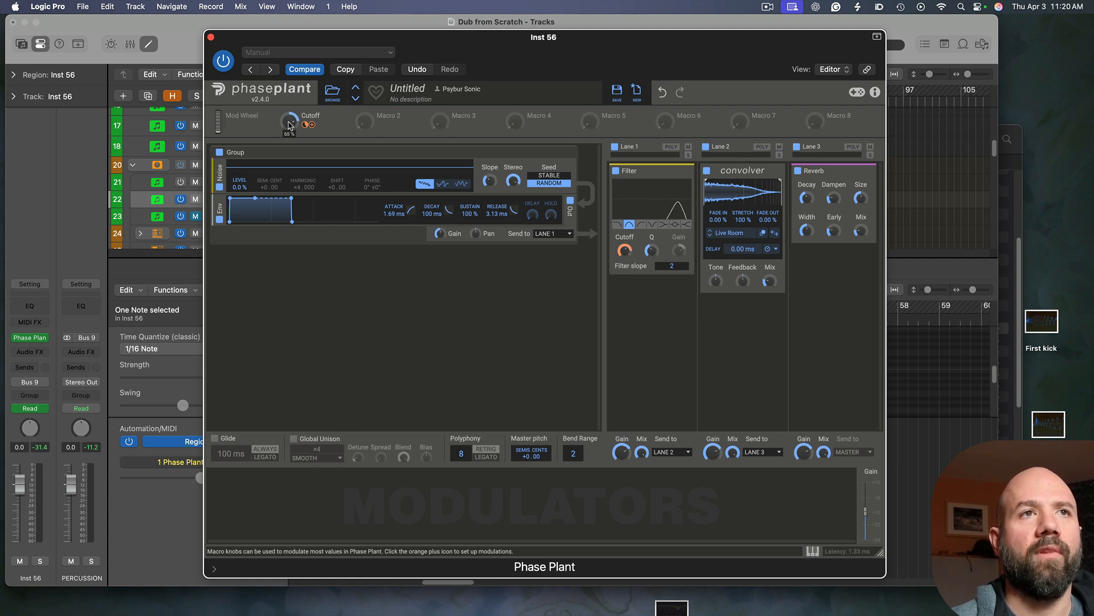
left_click(299, 518)
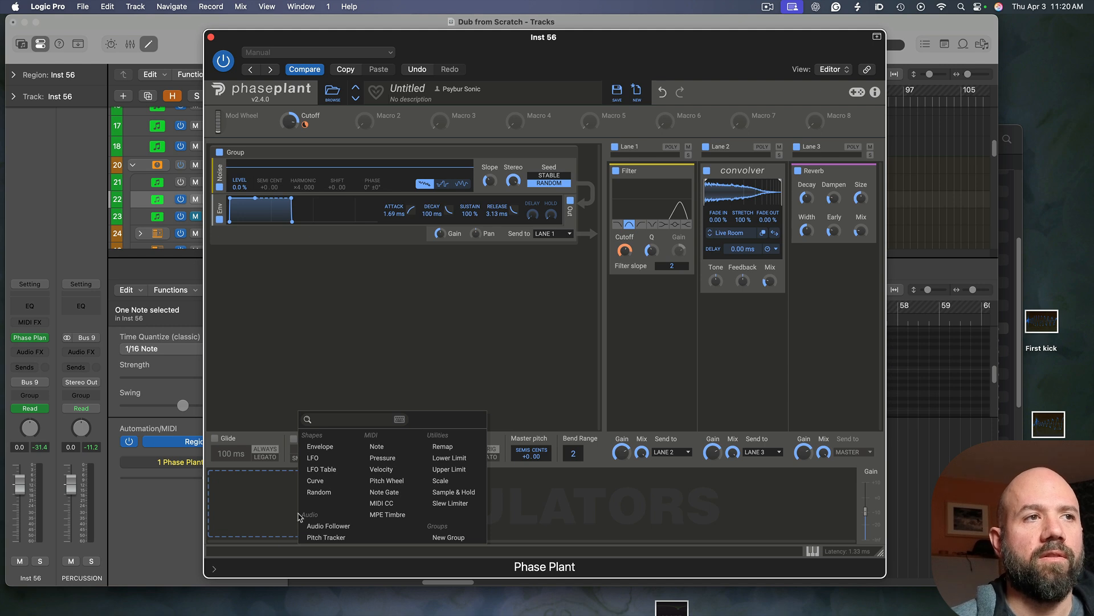
left_click(328, 459)
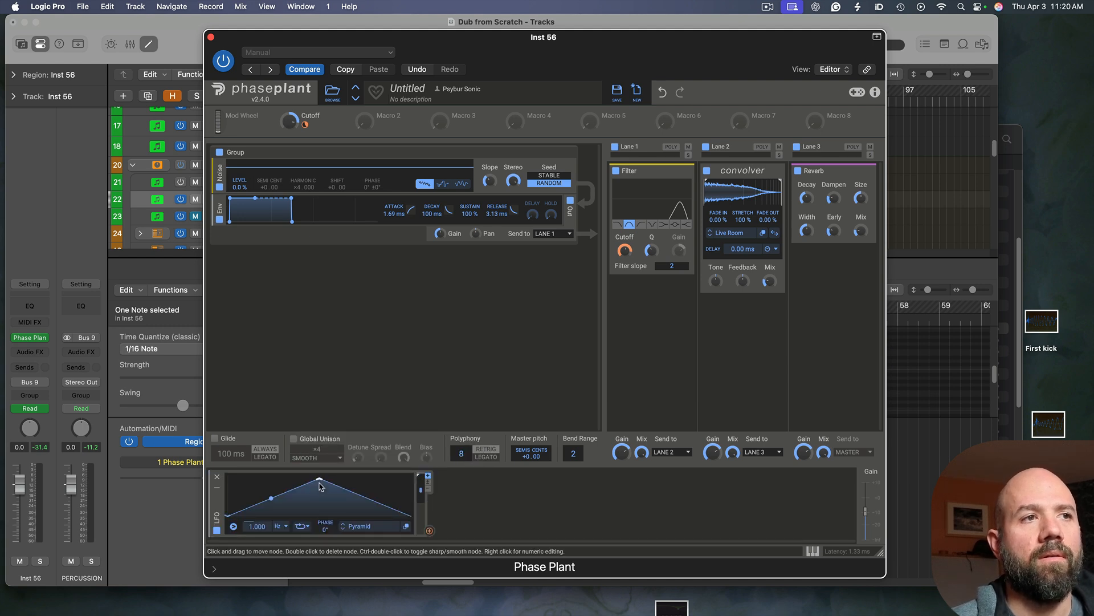
left_click_drag(319, 483, 197, 462)
left_click_drag(307, 495, 301, 520)
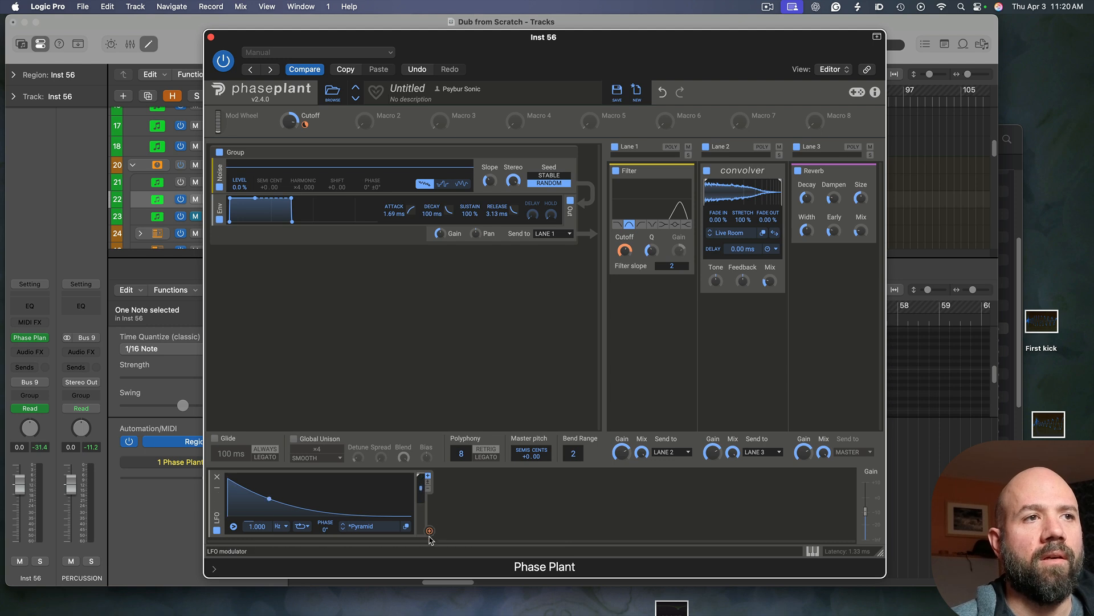
left_click(279, 525)
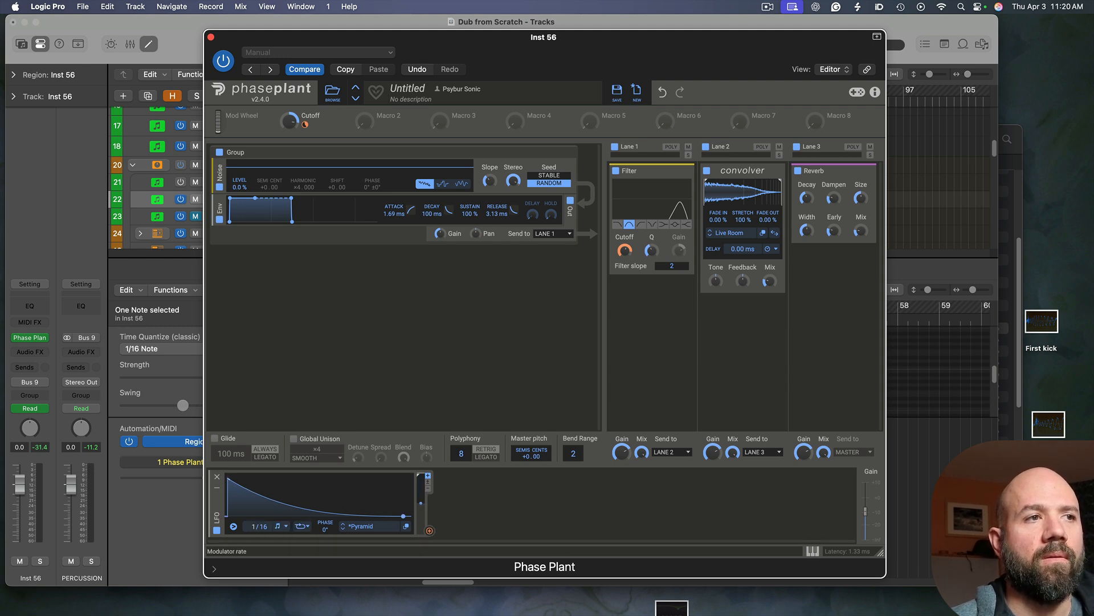
left_click_drag(324, 44, 328, 403)
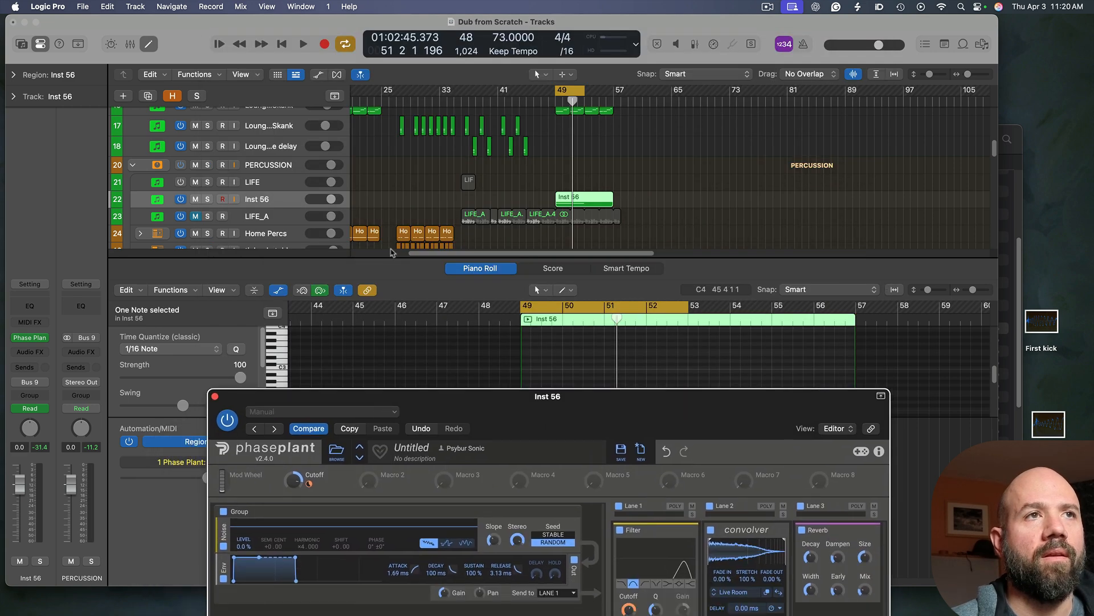
left_click_drag(635, 400, 626, 302)
key("super+Up")
scroll(572, 182, "up", 3)
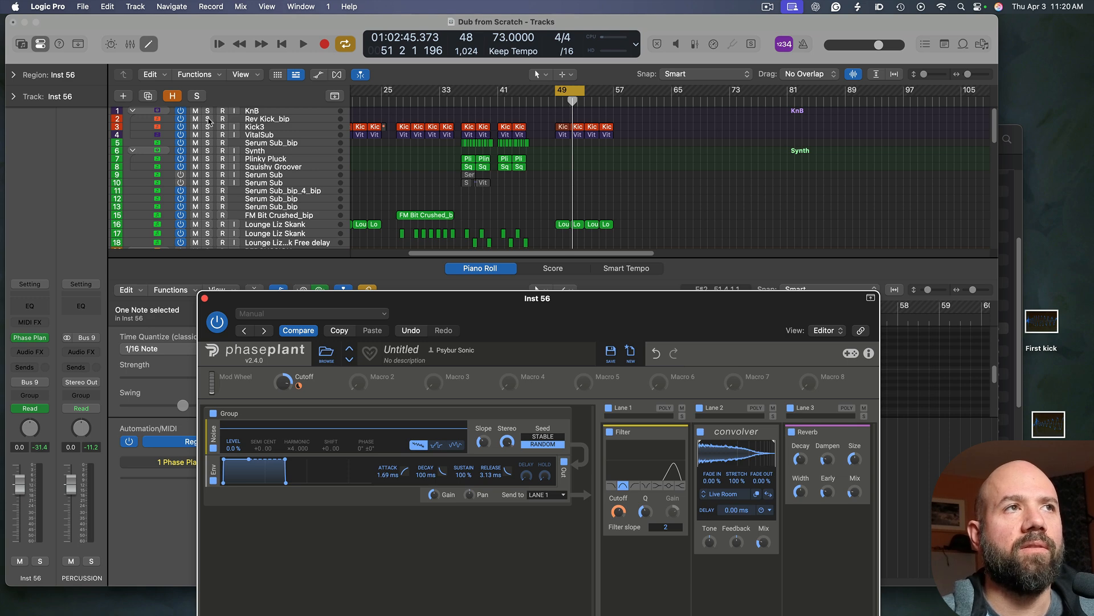
Toggle track solos to leave the Lounge Liz Skank track soloed for auditioning
left_click(207, 151)
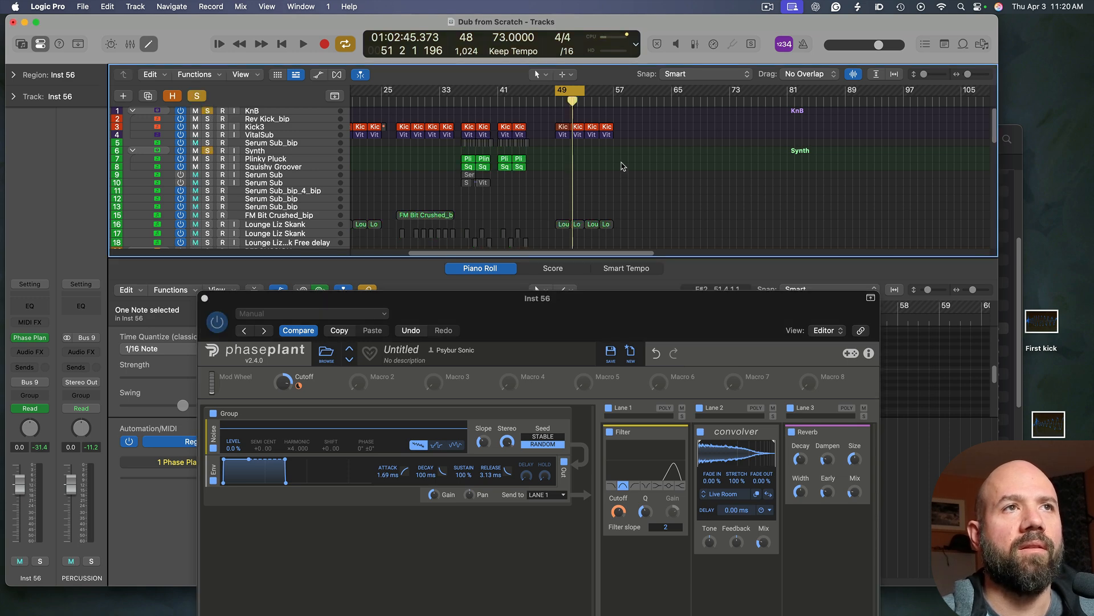
scroll(623, 167, "down", 4)
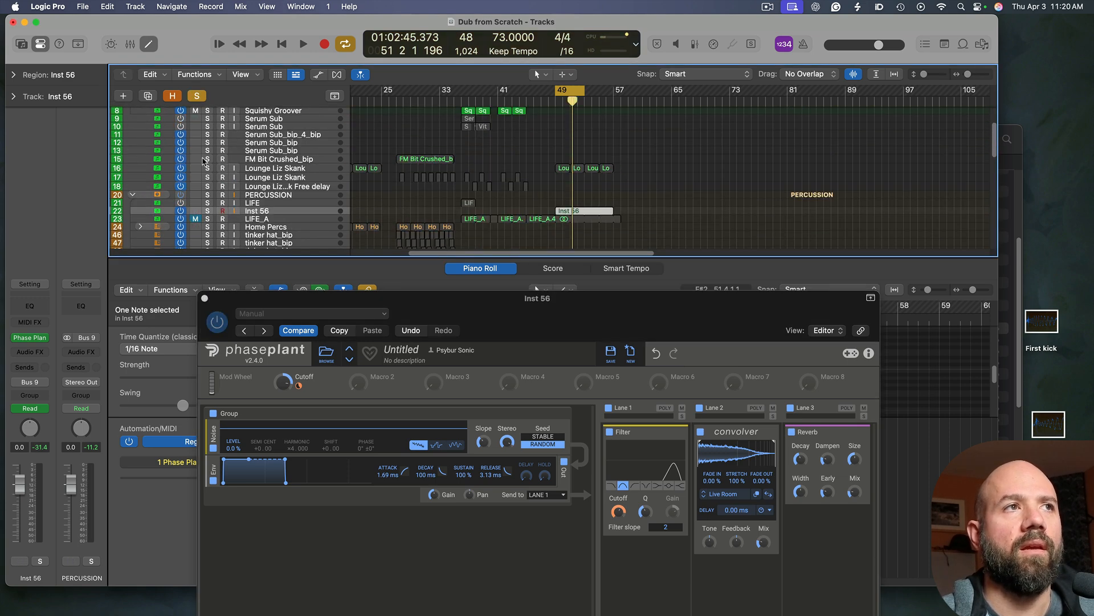
left_click(208, 160)
left_click(208, 160)
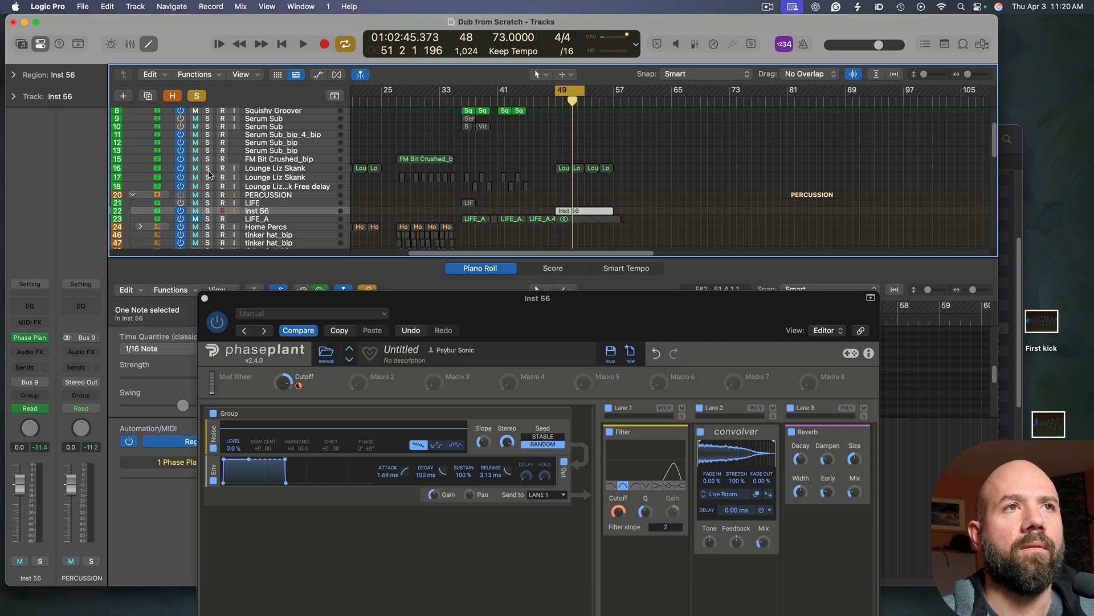
left_click(208, 169)
scroll(519, 169, "up", 4)
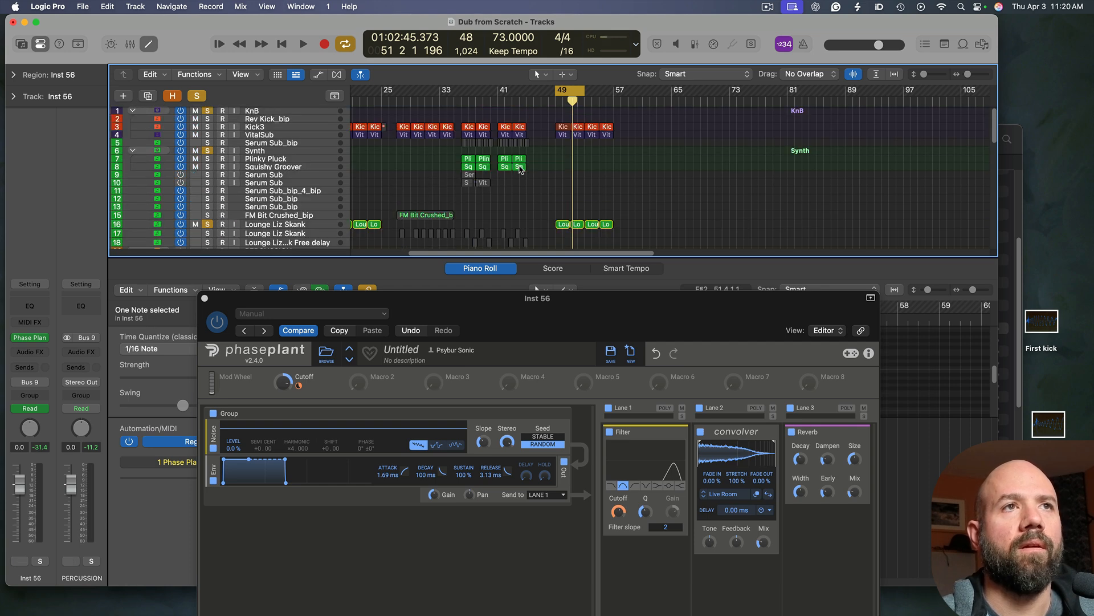
left_click(209, 151)
Solo the Snare_bip track after briefly soloing the Snare track
scroll(652, 188, "down", 6)
scroll(651, 193, "up", 2)
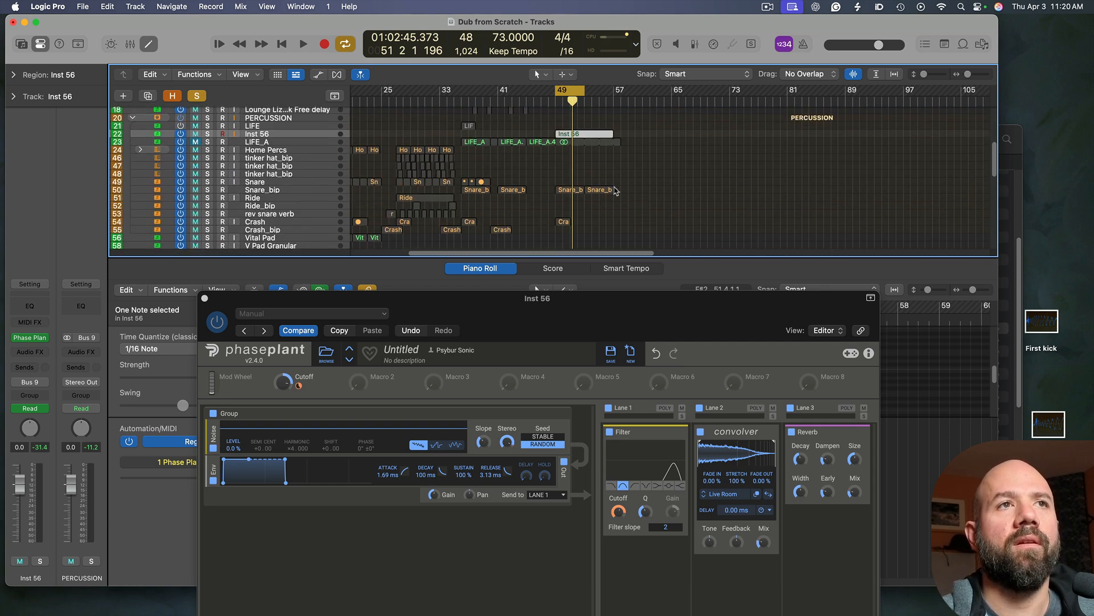
left_click(208, 181)
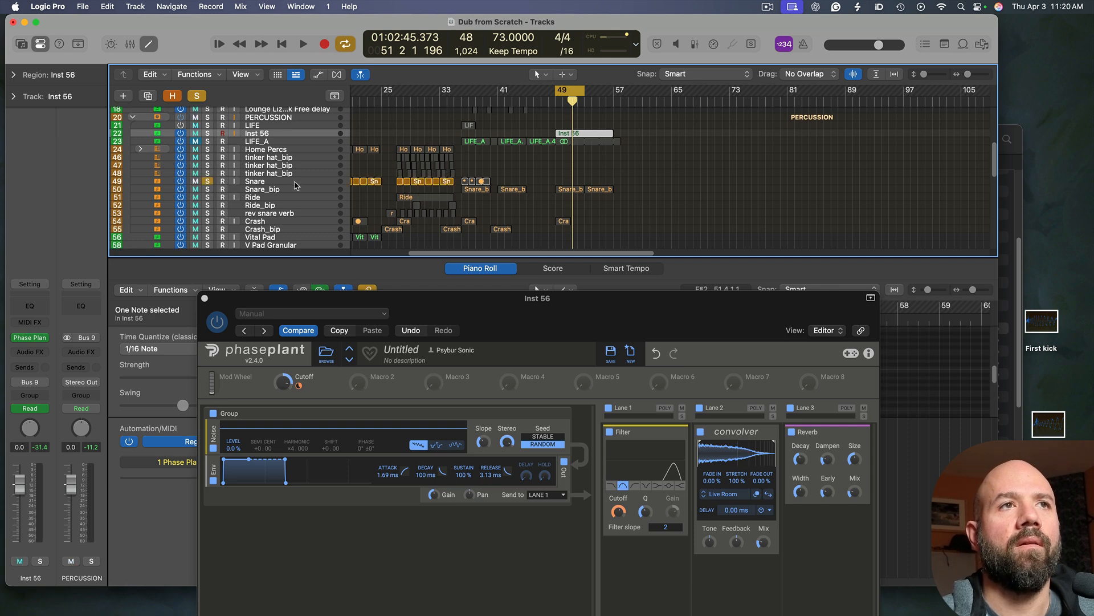
left_click(208, 182)
left_click(208, 189)
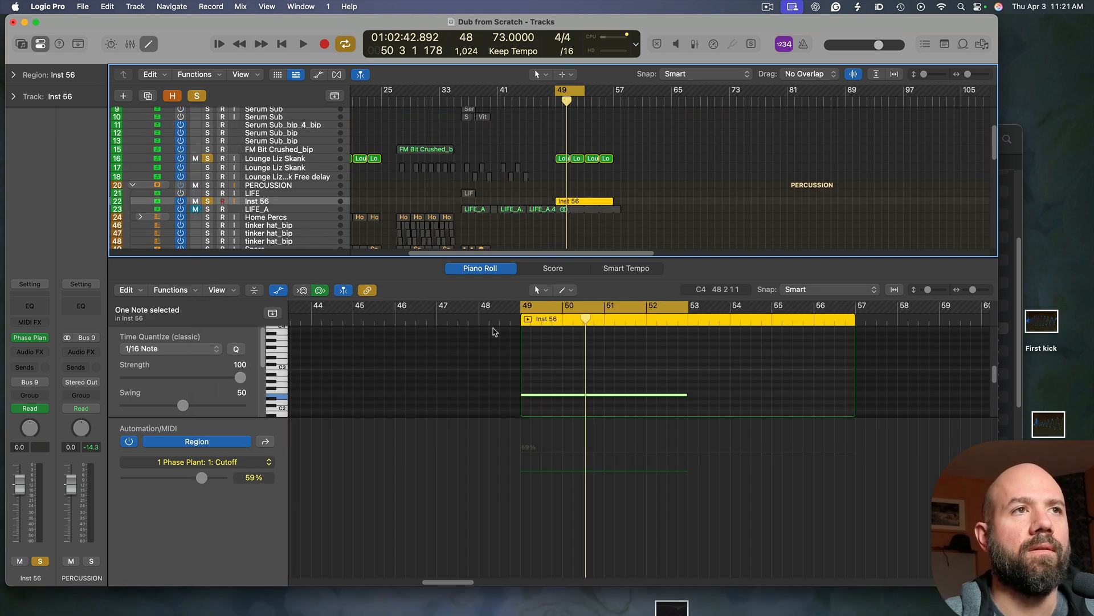
Add a Random modulator in Phase Plant and assign it to the Cutoff macro during playback
key("space")
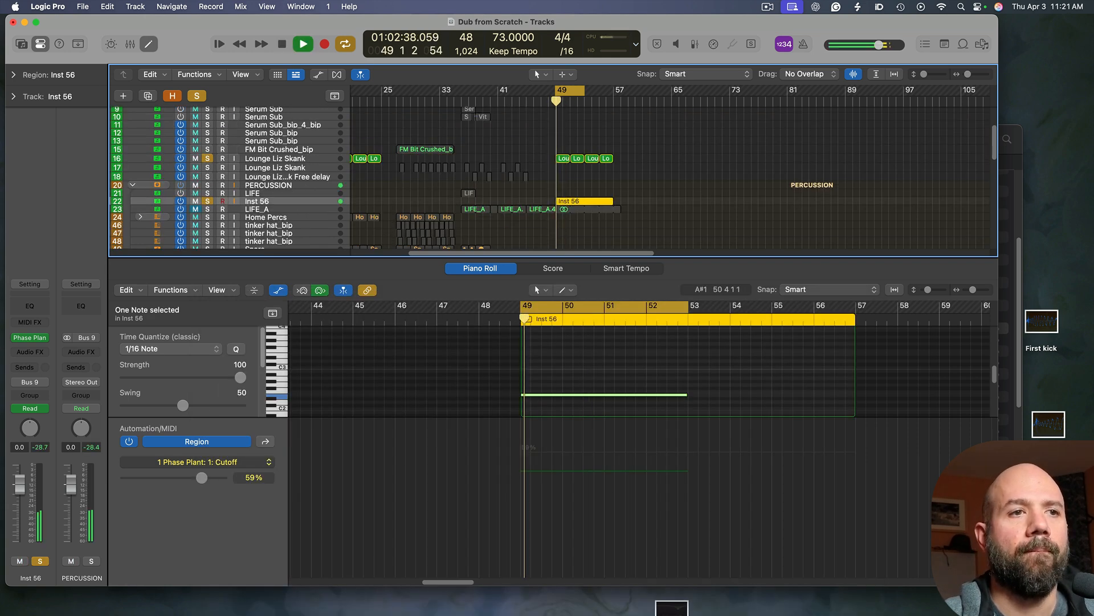
key("v")
left_click_drag(673, 180, 588, 51)
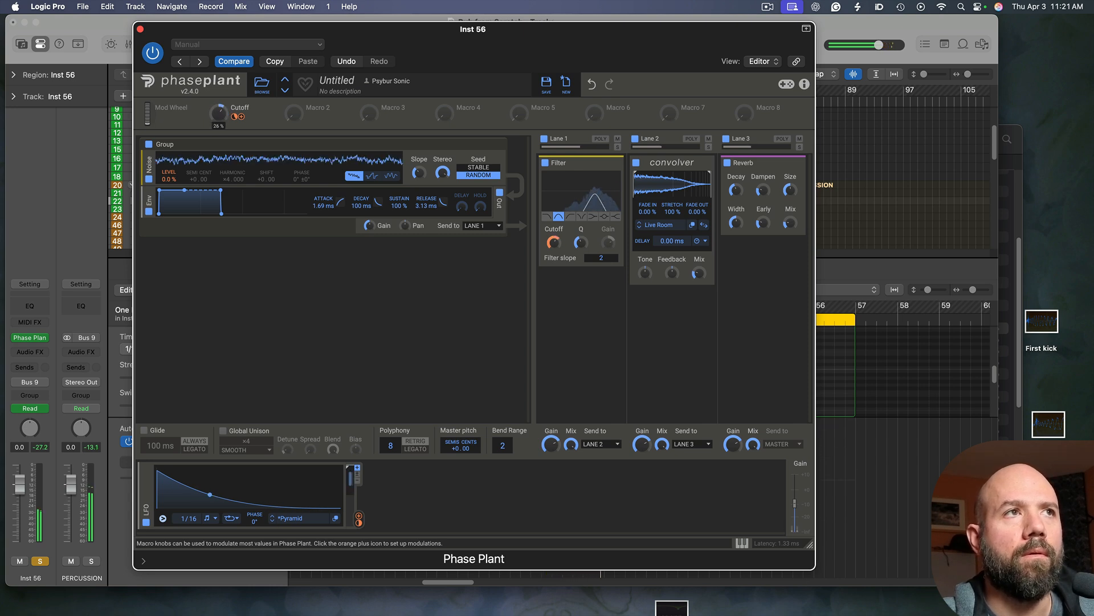
left_click(424, 501)
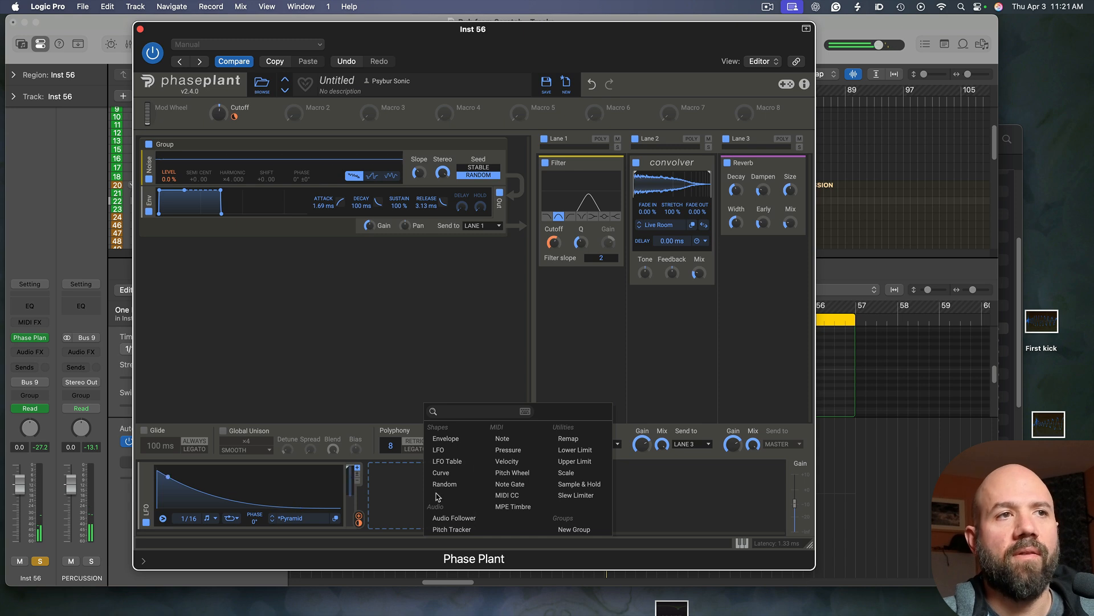
left_click(444, 484)
left_click_drag(540, 522, 222, 129)
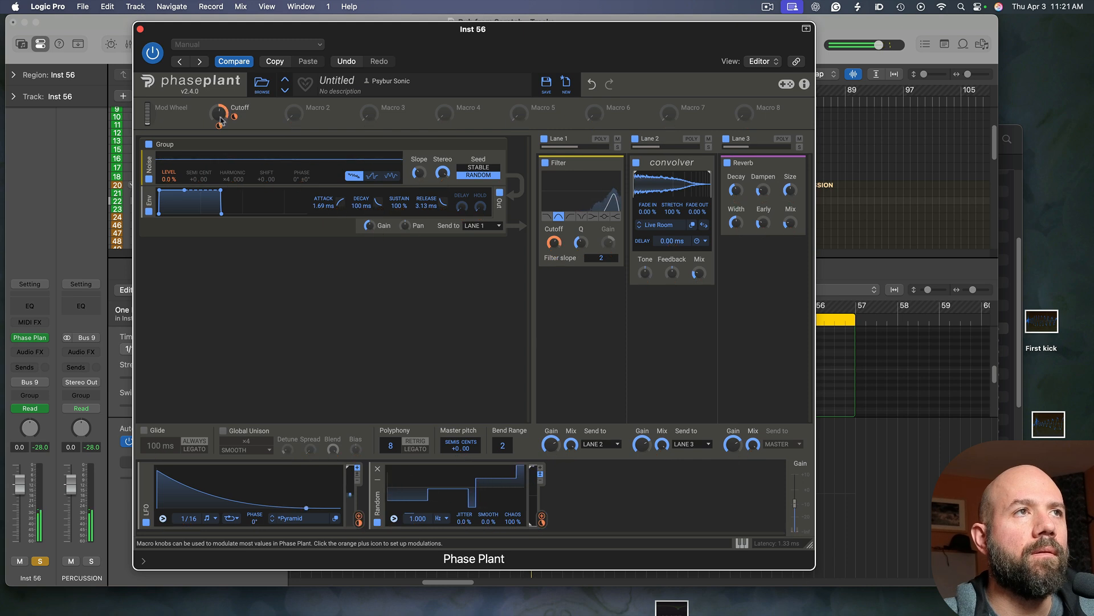
Sync the Random modulator's rate to 1/16 and set its smoothing to 64%
left_click(443, 518)
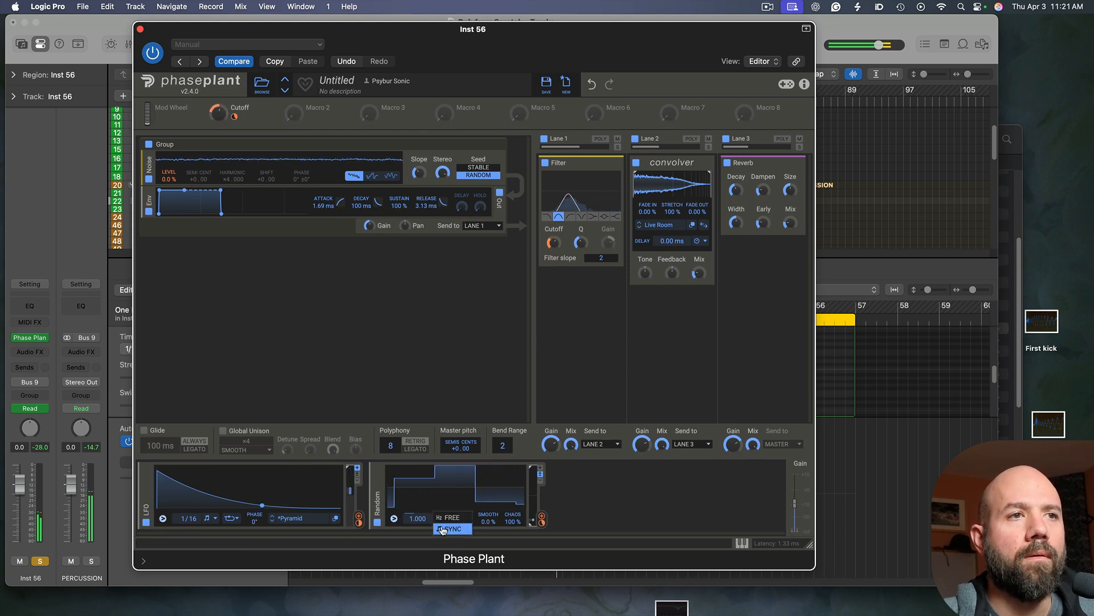
left_click_drag(414, 524, 414, 536)
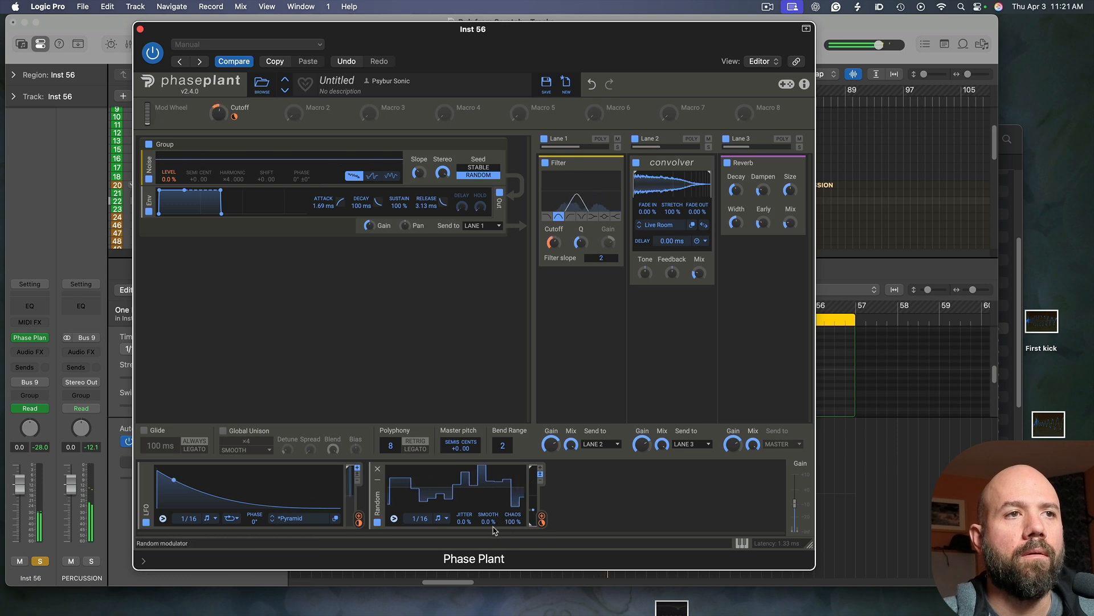
left_click_drag(499, 522, 499, 504)
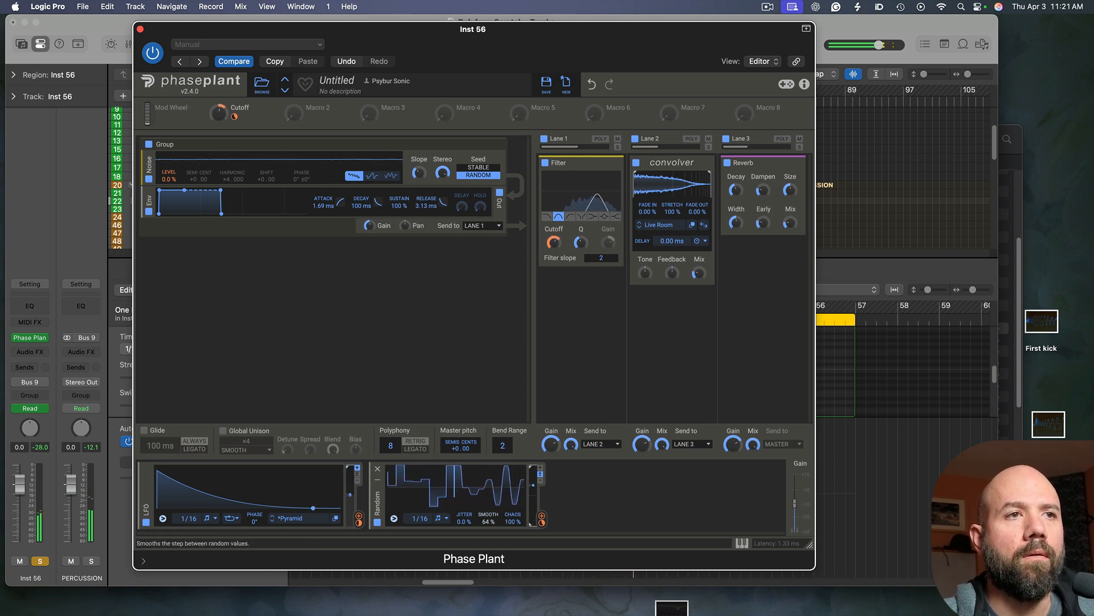
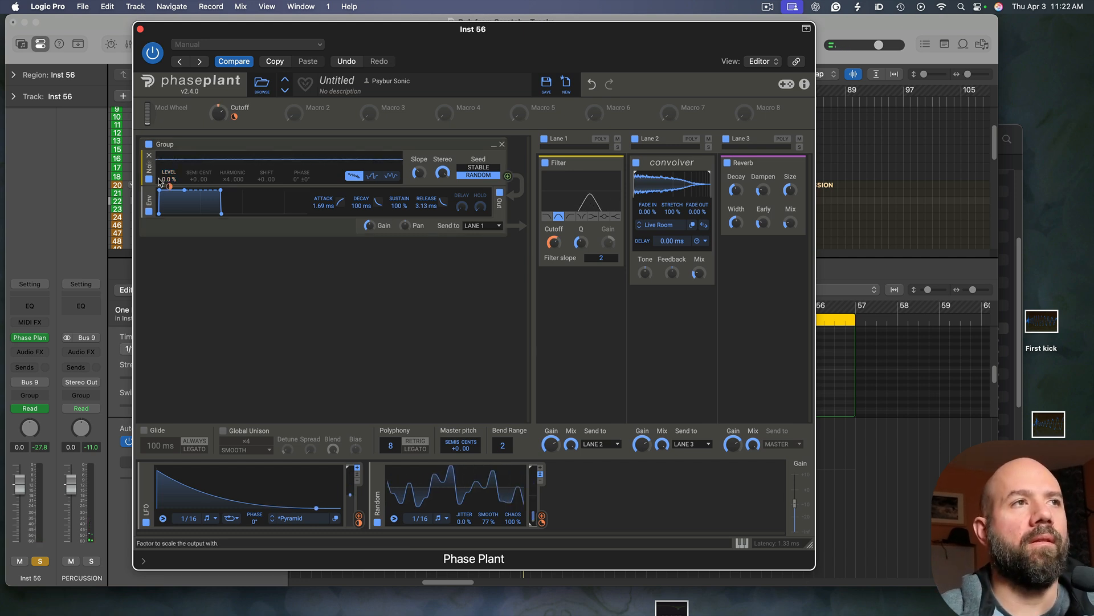
Assign the LFO to the noise generator's Level and add a second Random modulator synced to 1/16
left_click_drag(359, 519, 170, 188)
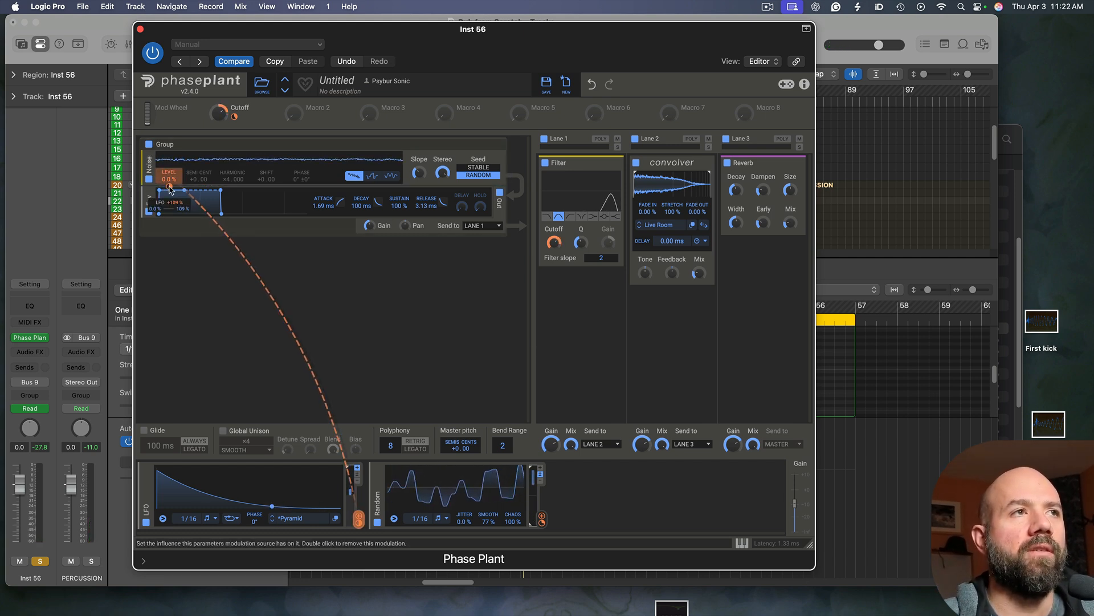
left_click(605, 520)
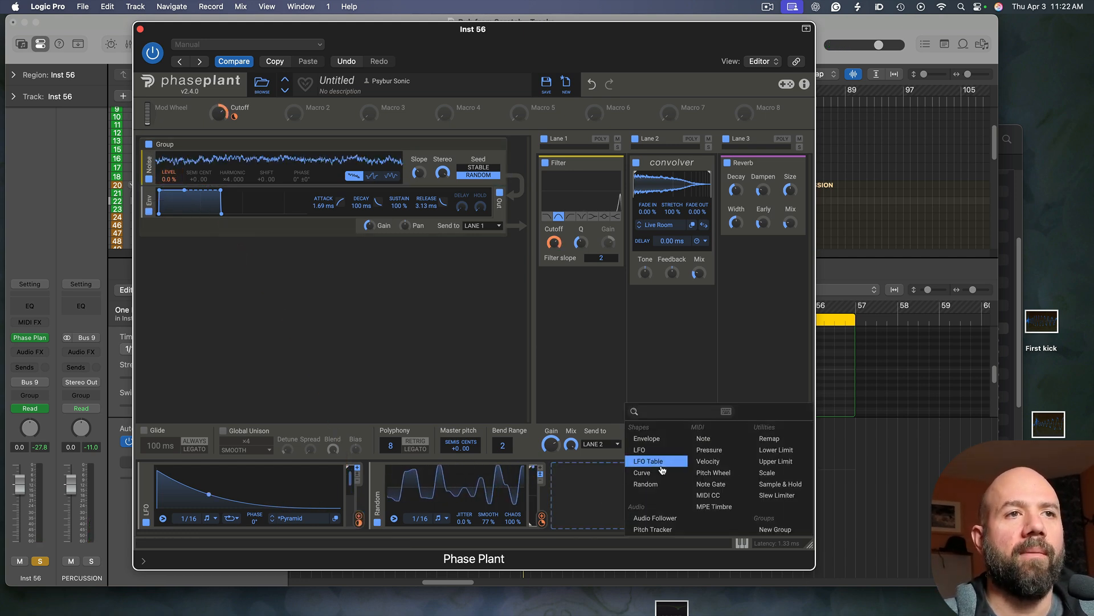
left_click(633, 484)
left_click_drag(559, 489, 451, 491)
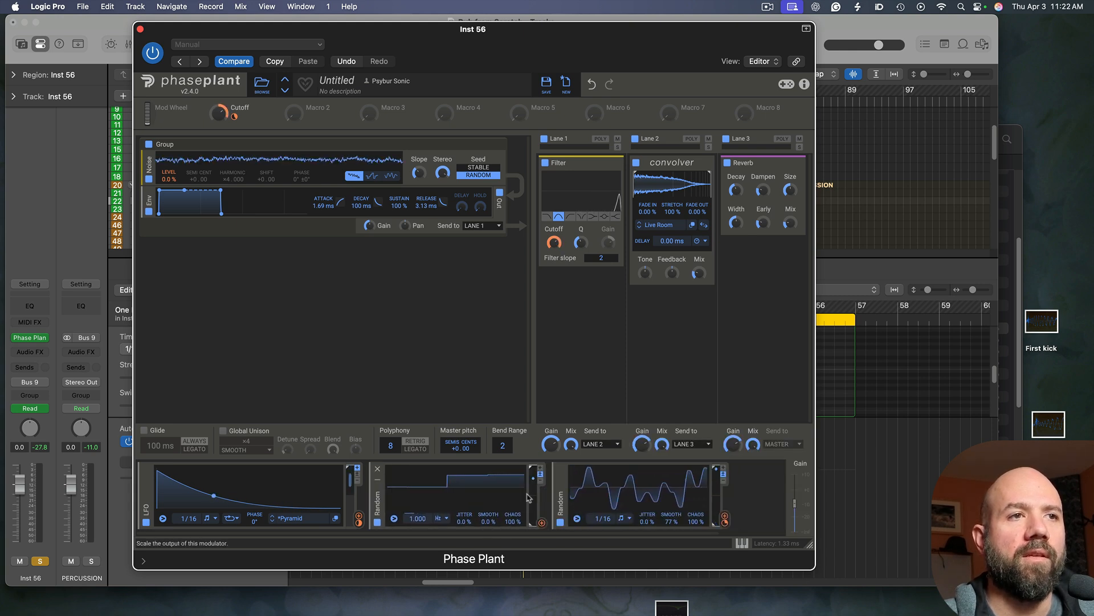
left_click(439, 518)
left_click(450, 529)
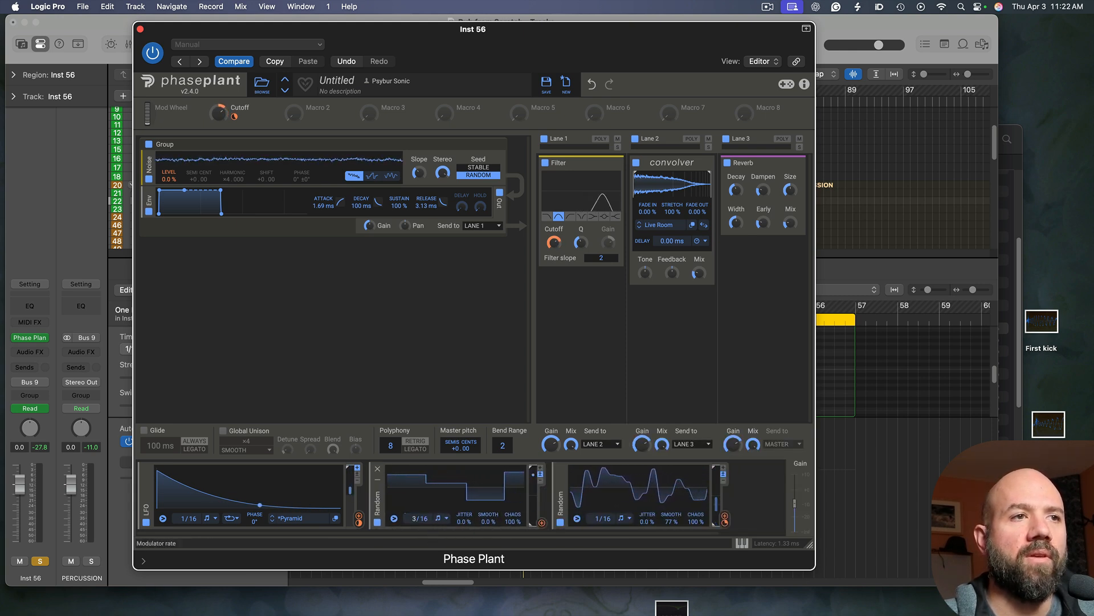
Assign the new Random modulator to the noise generator's Level
left_click(542, 523)
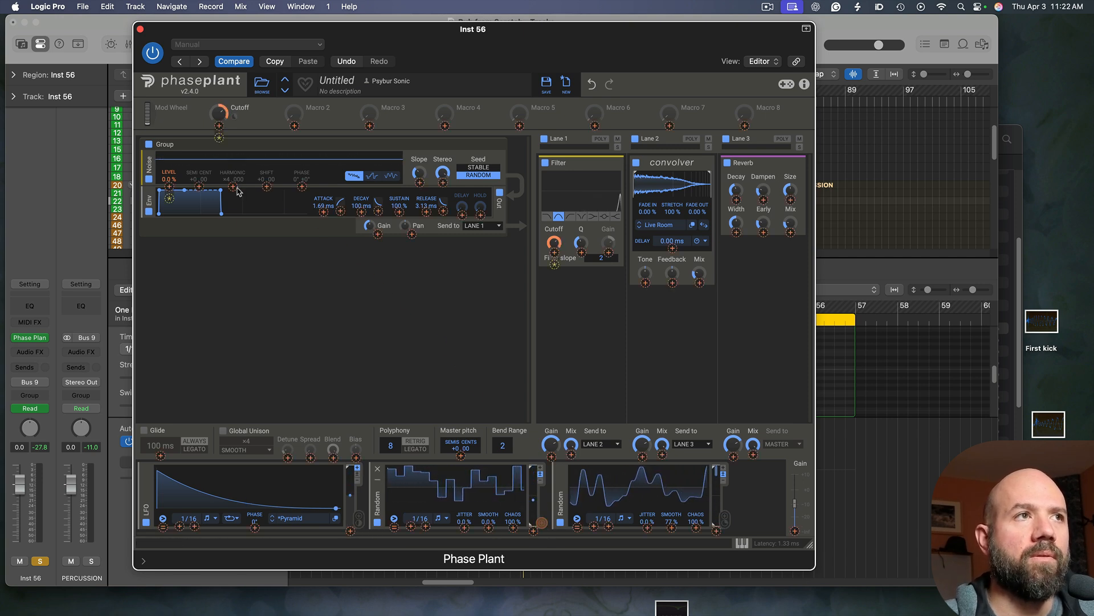
left_click(169, 199)
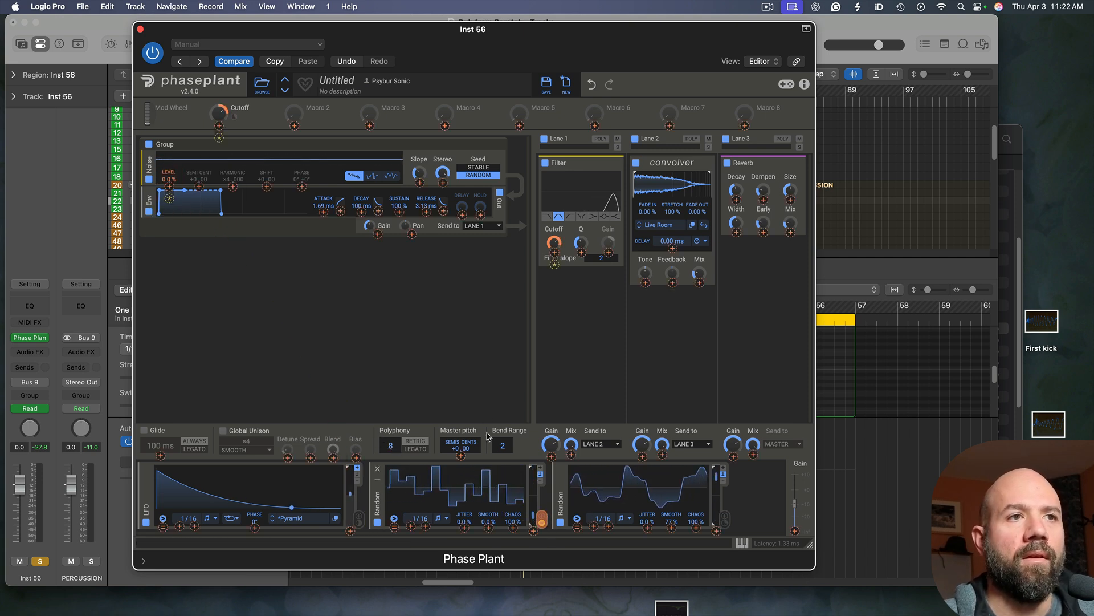
left_click(542, 521)
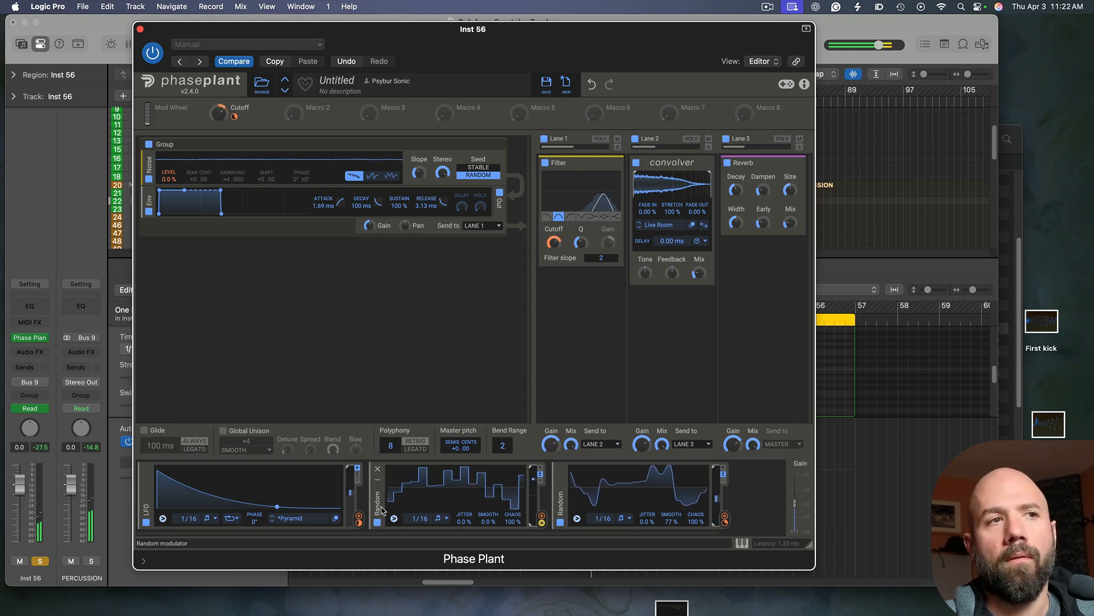
Add a Remap modulator, connect the Random modulator to it, and open its curve editor
double_click(542, 523)
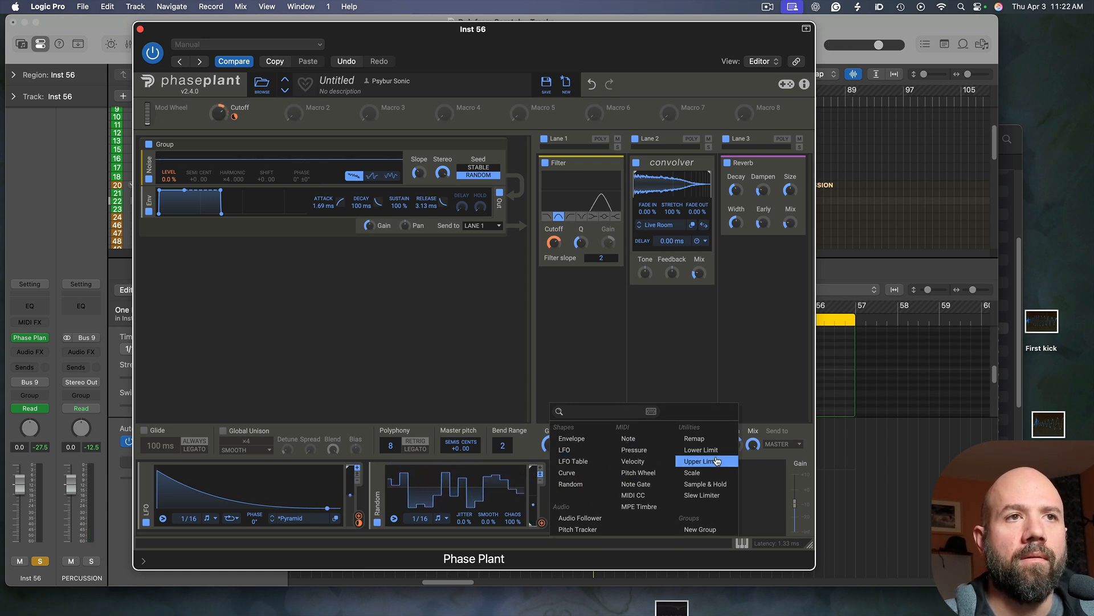
left_click(695, 439)
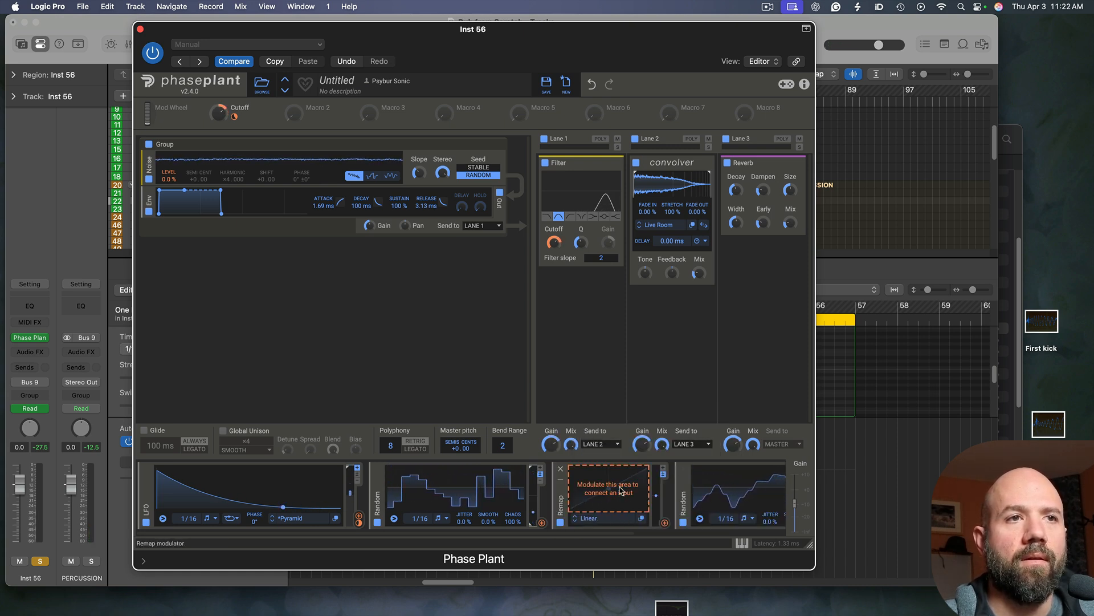
left_click_drag(621, 491, 621, 492)
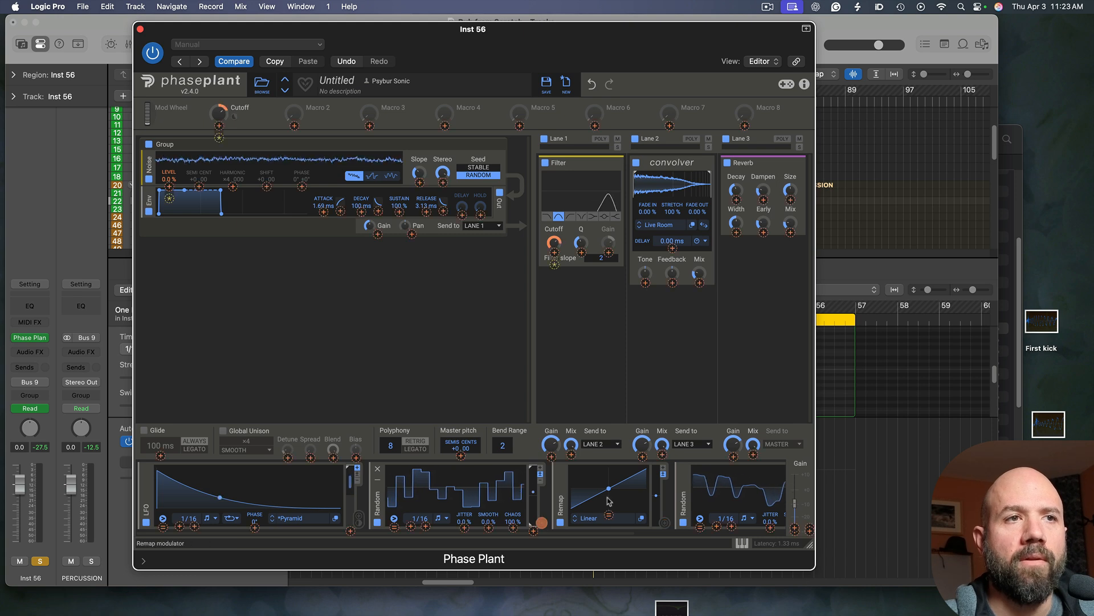
left_click(641, 519)
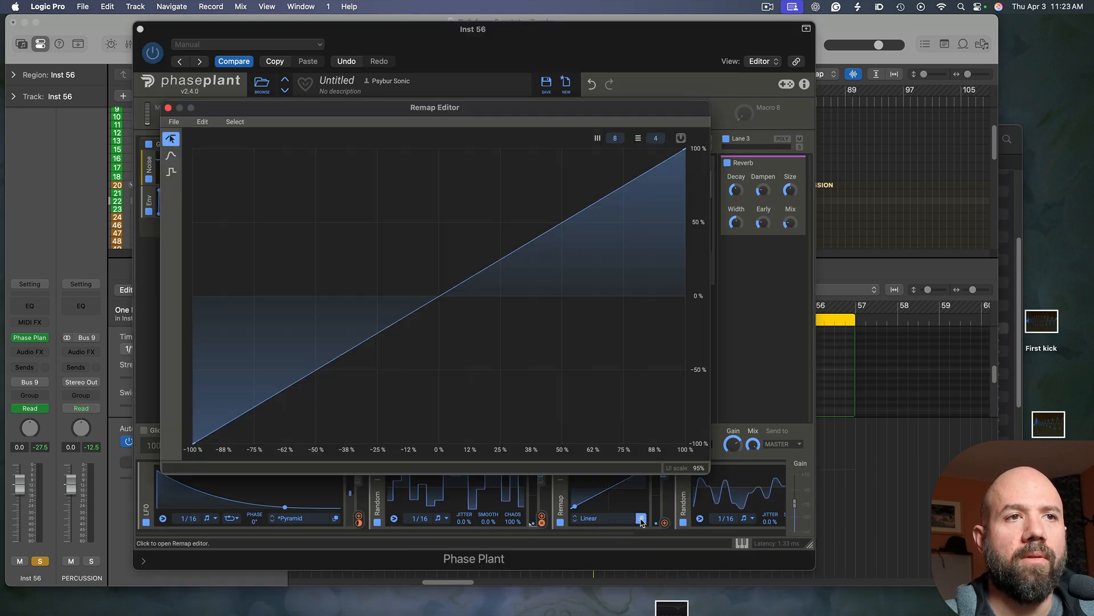
Add nodes to the Remap curve and drag them into a stepped shape
double_click(305, 381)
left_click_drag(305, 381, 256, 467)
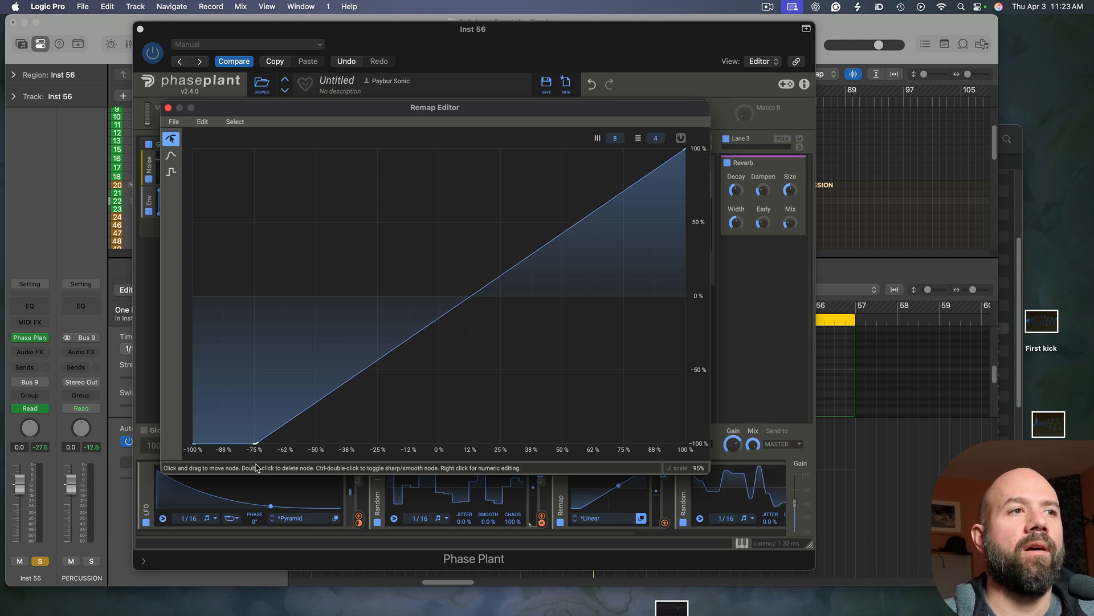
double_click(361, 373)
mouse_move(362, 374)
left_mouse_down()
mouse_move(252, 411)
mouse_move(253, 376)
mouse_move(315, 361)
mouse_move(438, 373)
mouse_move(379, 373)
left_mouse_up()
double_click(291, 358)
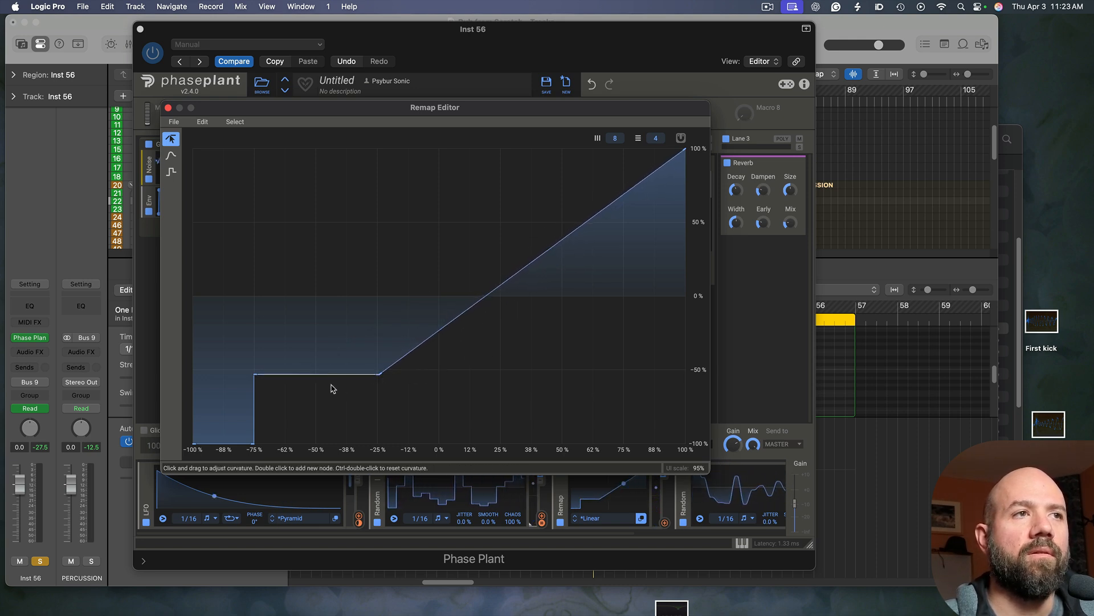
double_click(456, 318)
left_click_drag(457, 318, 375, 204)
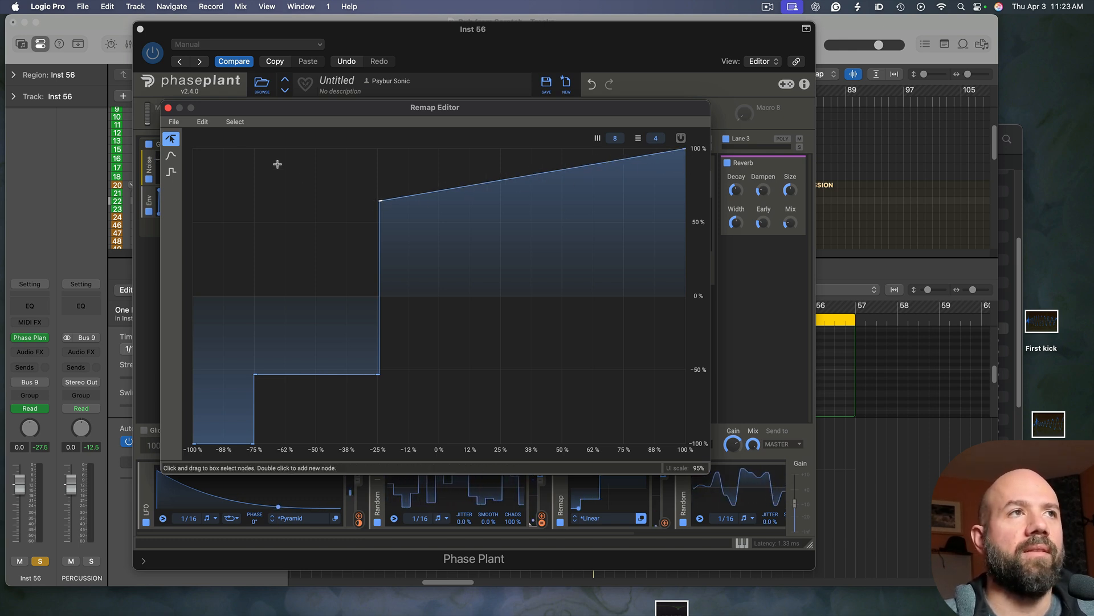
Close the Remap editor and route the remapped Random modulation to the noise Level
left_click(168, 107)
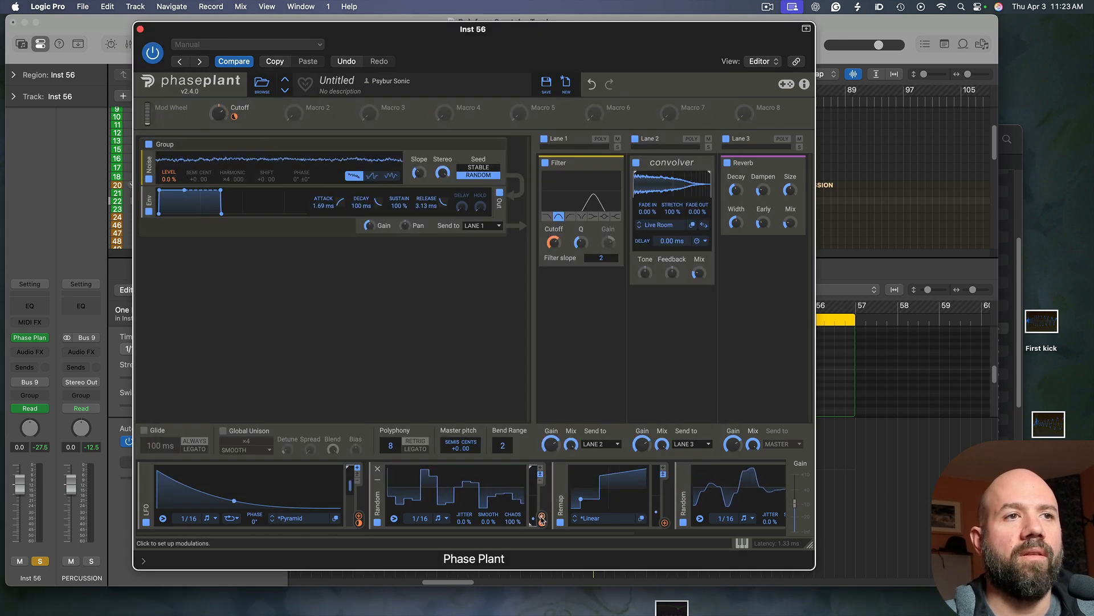
left_click_drag(542, 519, 170, 200)
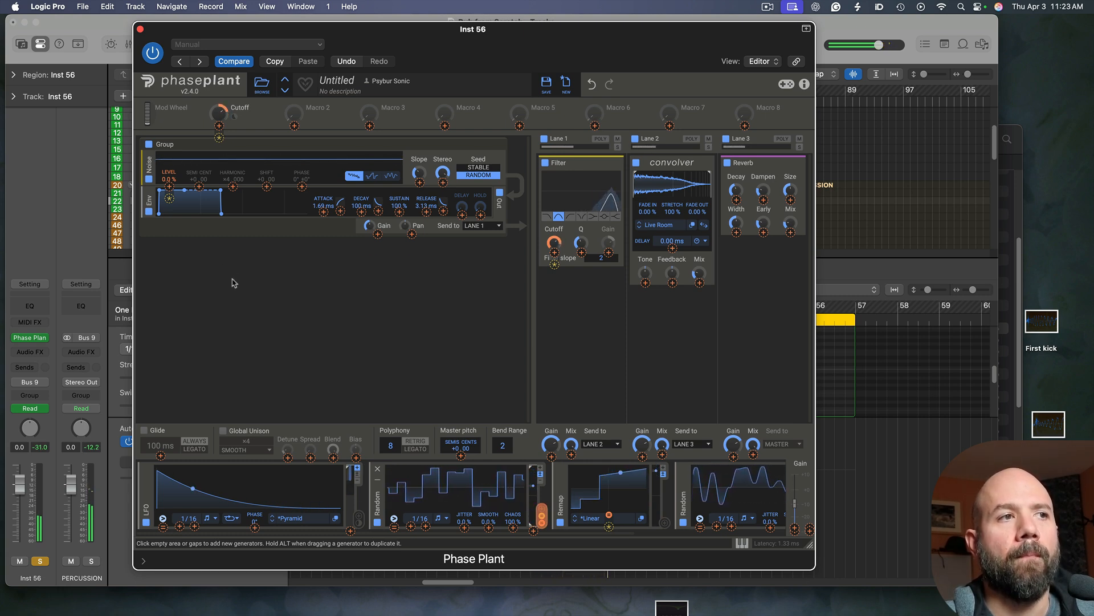
left_click(167, 545)
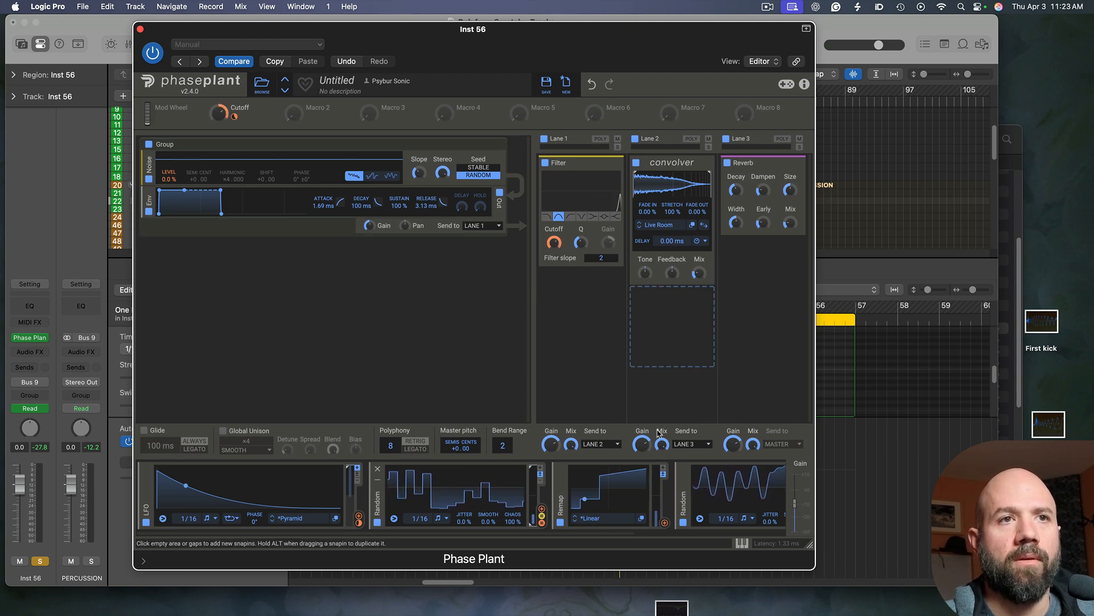
Collapse the first Random and Remap modulators and add another Random modulator synced to 1/16
left_click(675, 501)
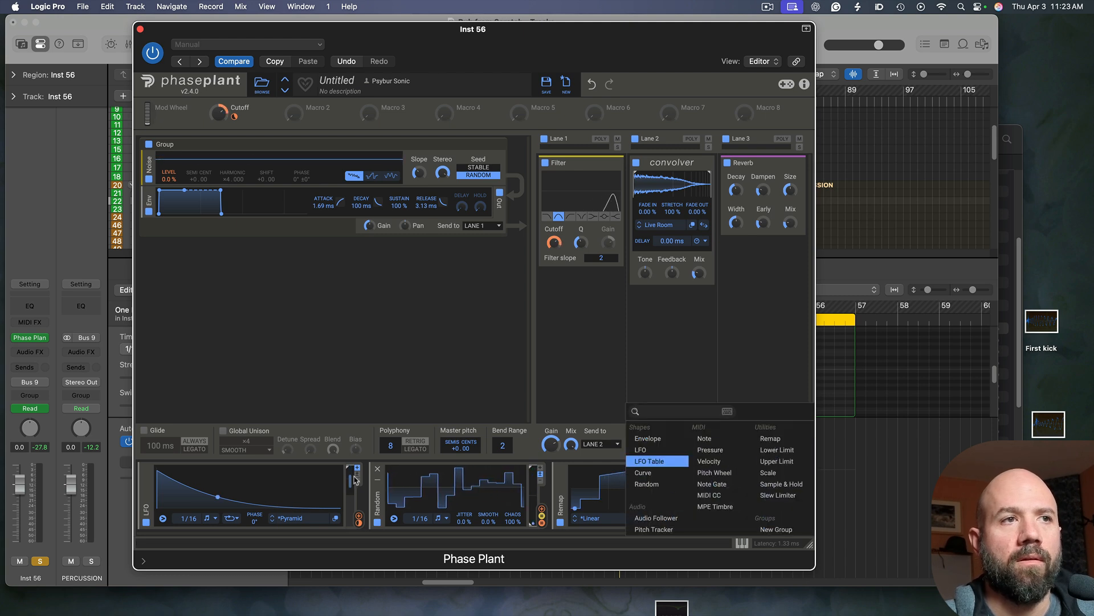
left_click(385, 482)
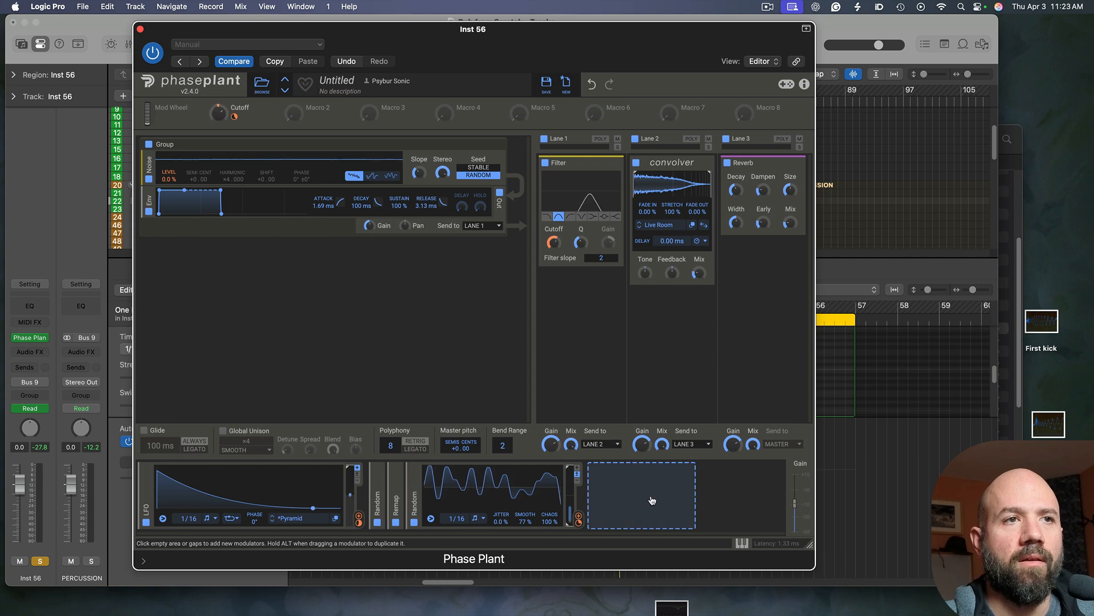
left_click(625, 492)
left_click(645, 483)
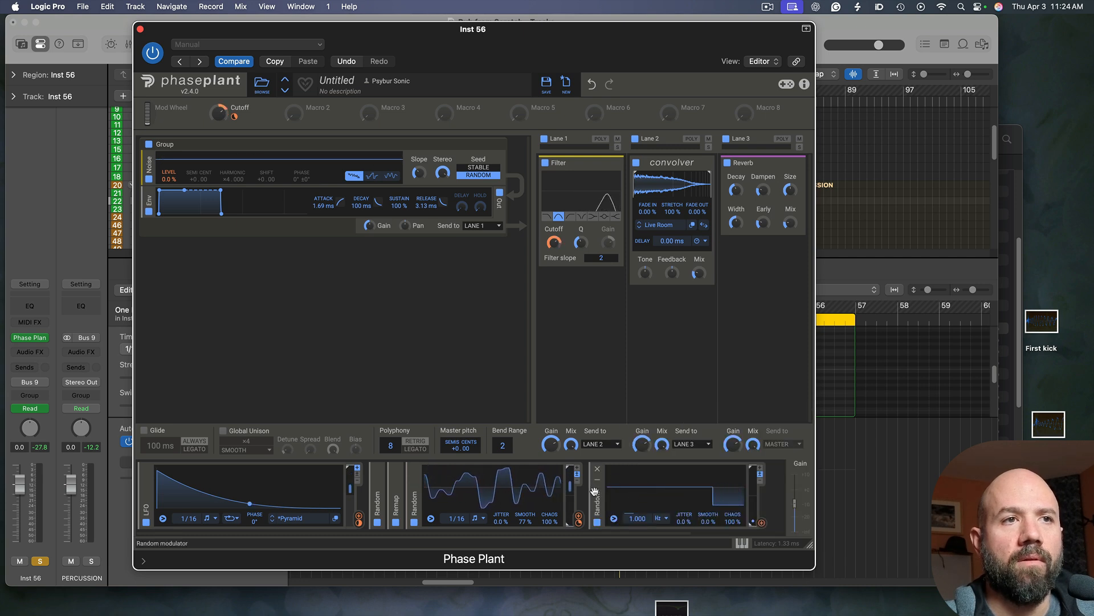
left_click_drag(498, 500, 416, 499)
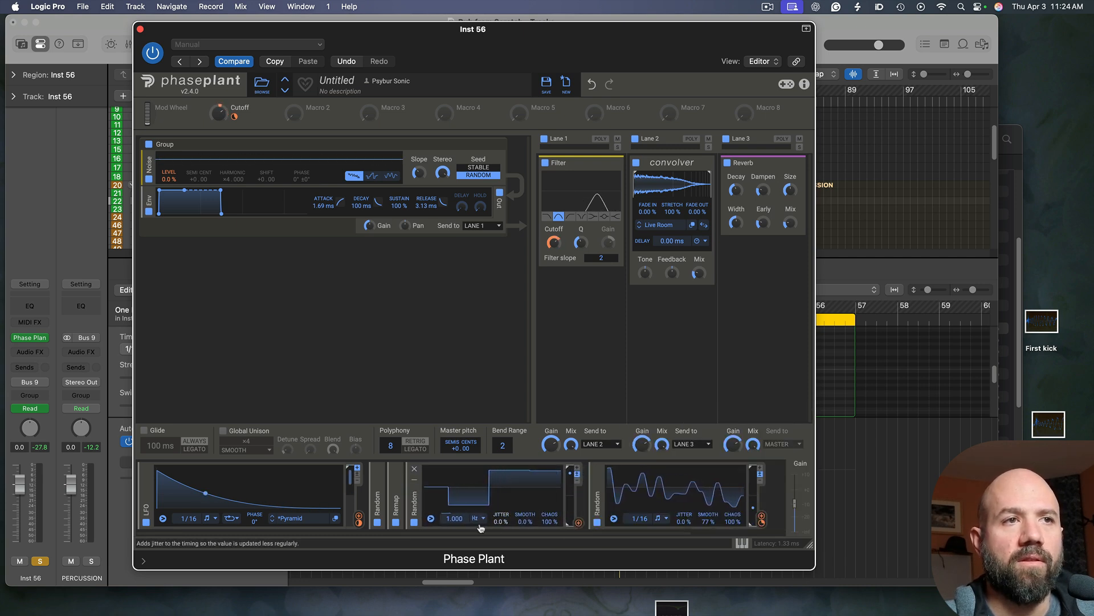
left_click(478, 518)
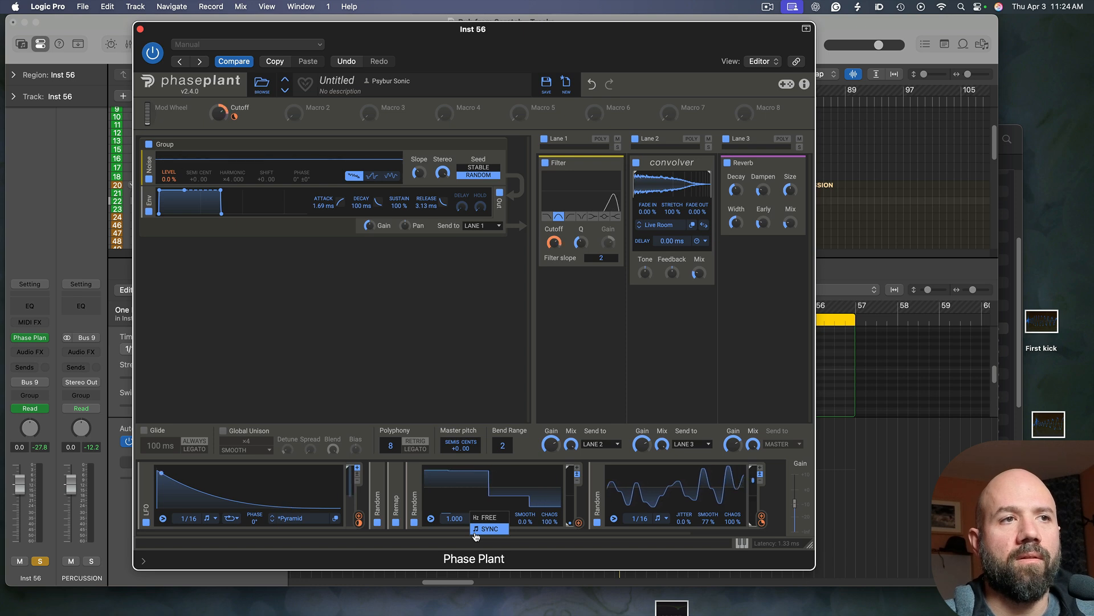
left_click(488, 529)
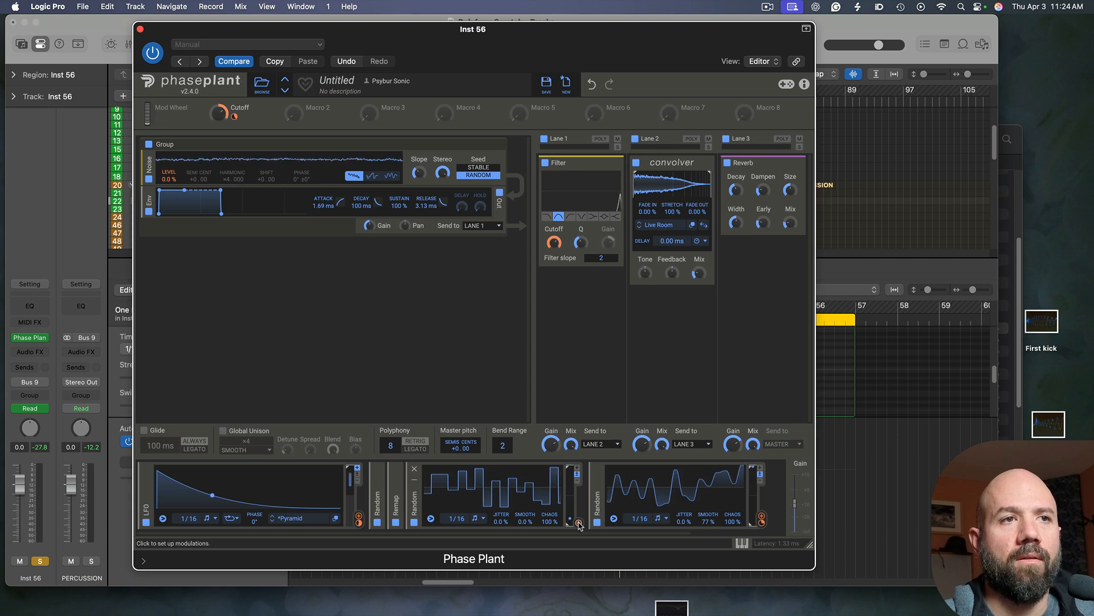
Modulate the LFO's rate denominator with the new Random modulator at 31.4% depth
left_click_drag(579, 522, 579, 525)
left_click_drag(422, 505, 194, 524)
right_click(194, 526)
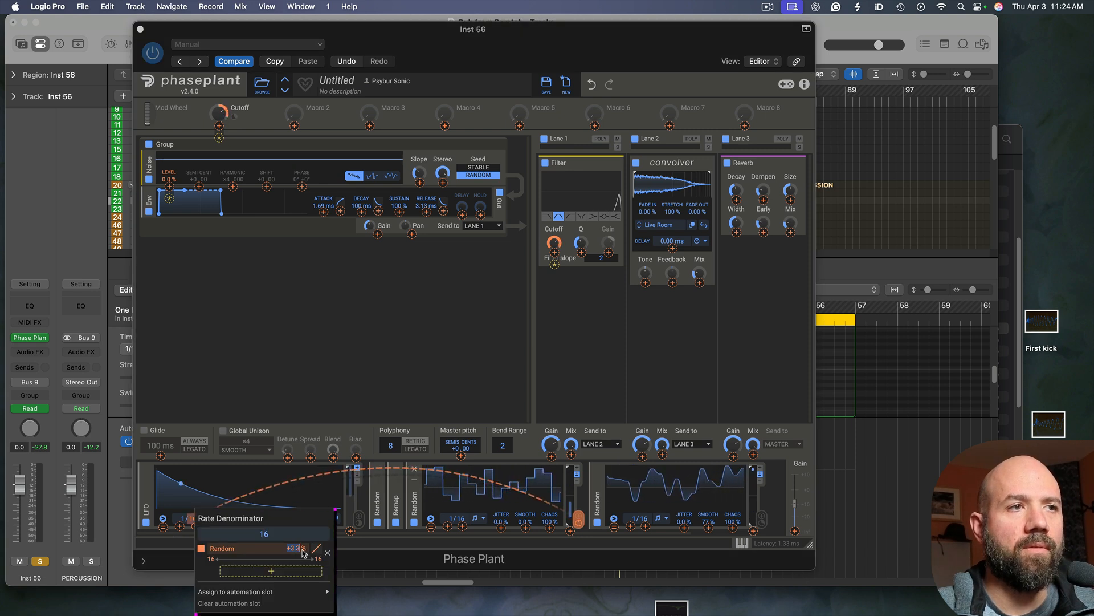
left_click_drag(318, 564, 318, 535)
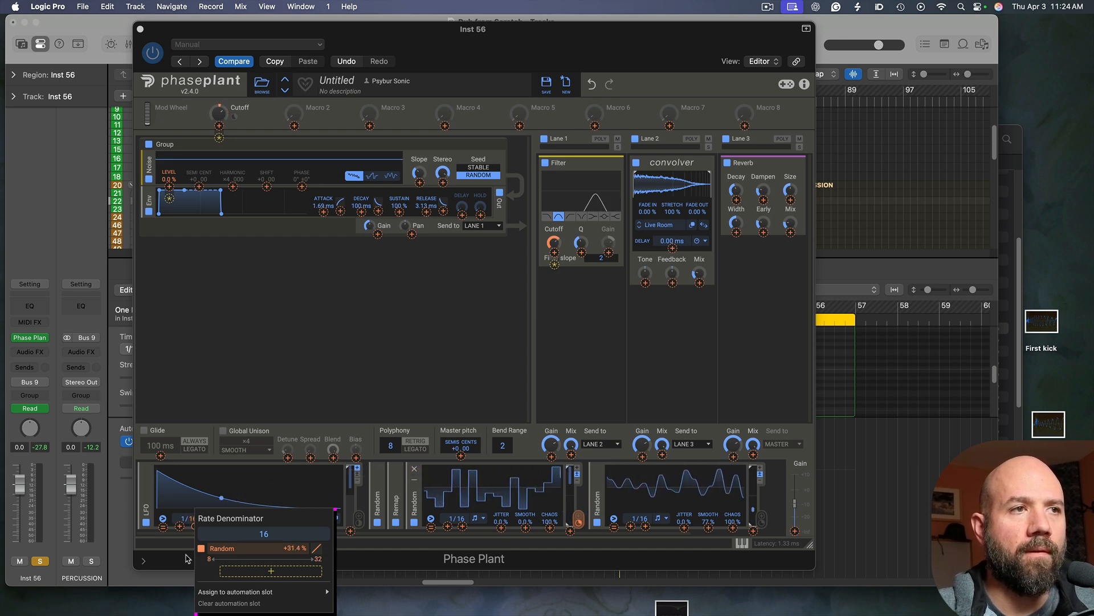
left_click(581, 538)
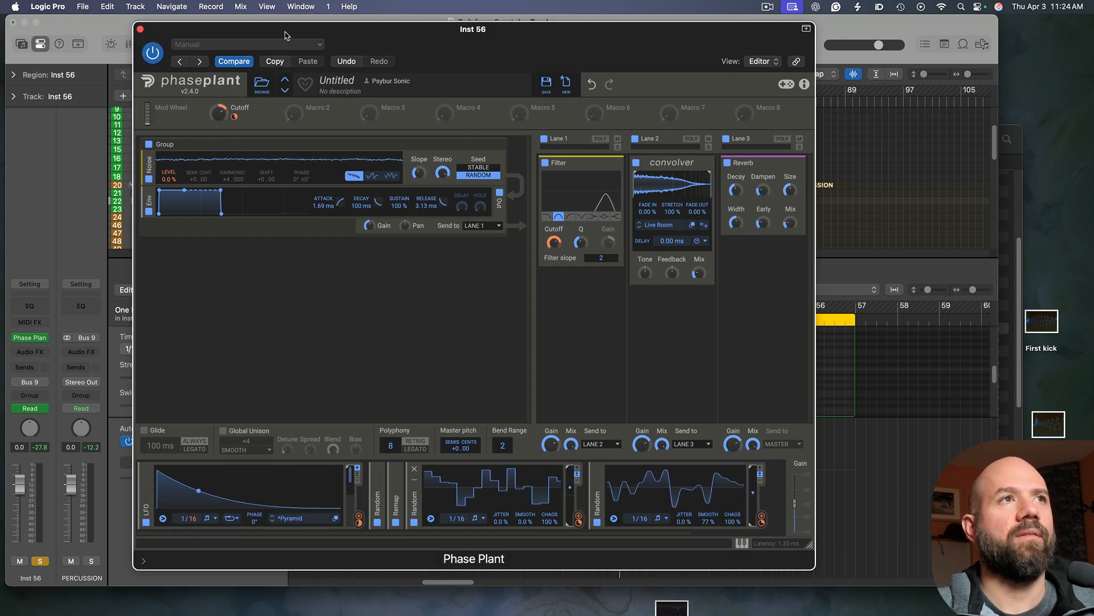
Start playback, add another Remap modulator and open its curve editor
key("space")
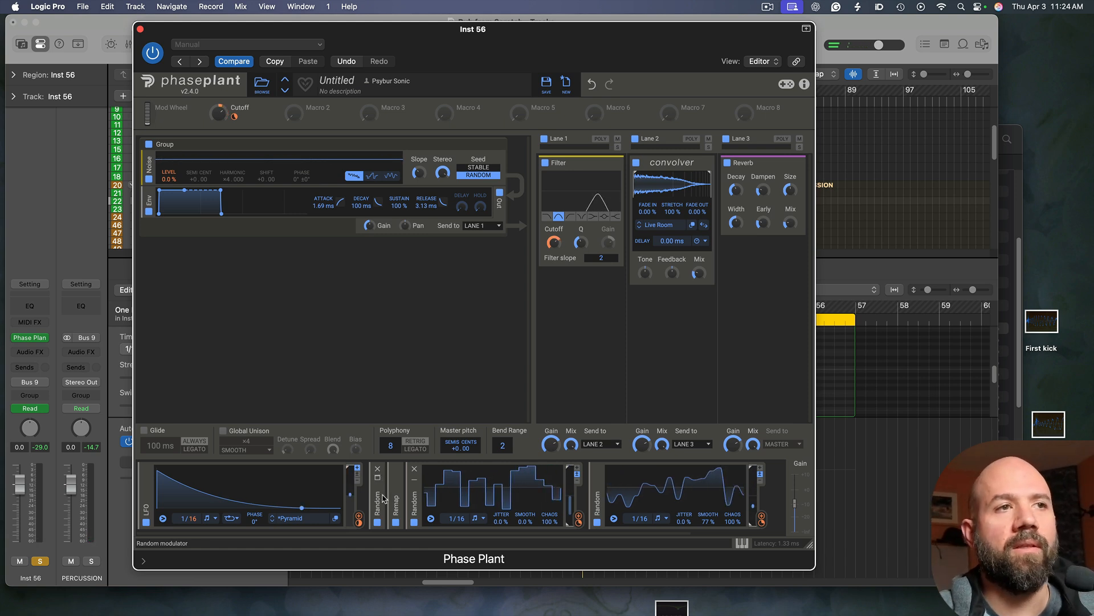
left_click(589, 501)
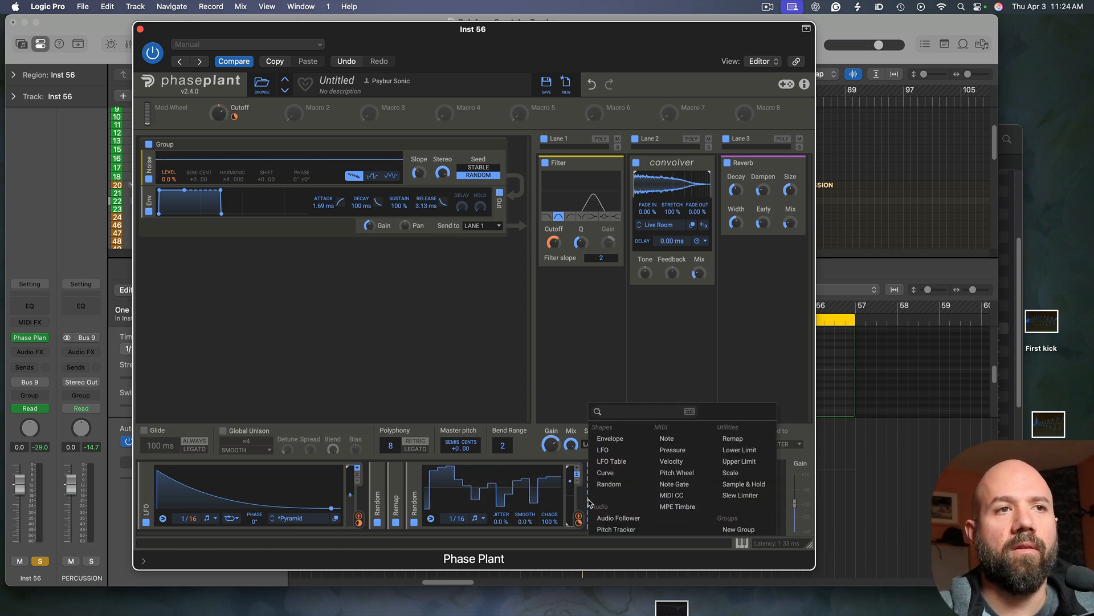
left_click(732, 438)
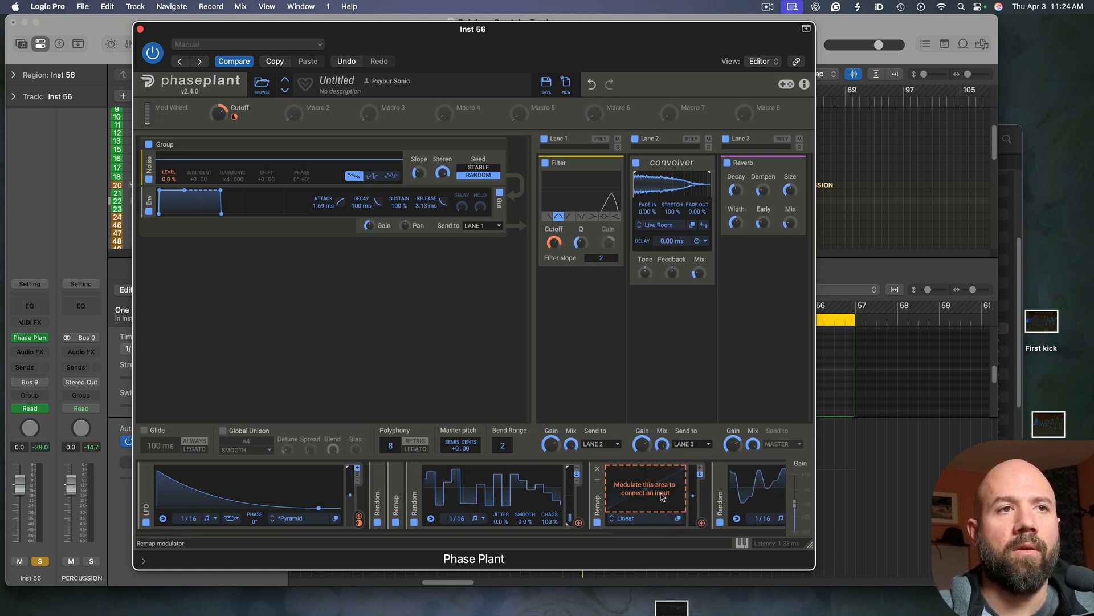
left_click(679, 520)
Shape the new Remap curve into a hard step at 50% and route the Random modulation through it to the LFO rate
double_click(408, 313)
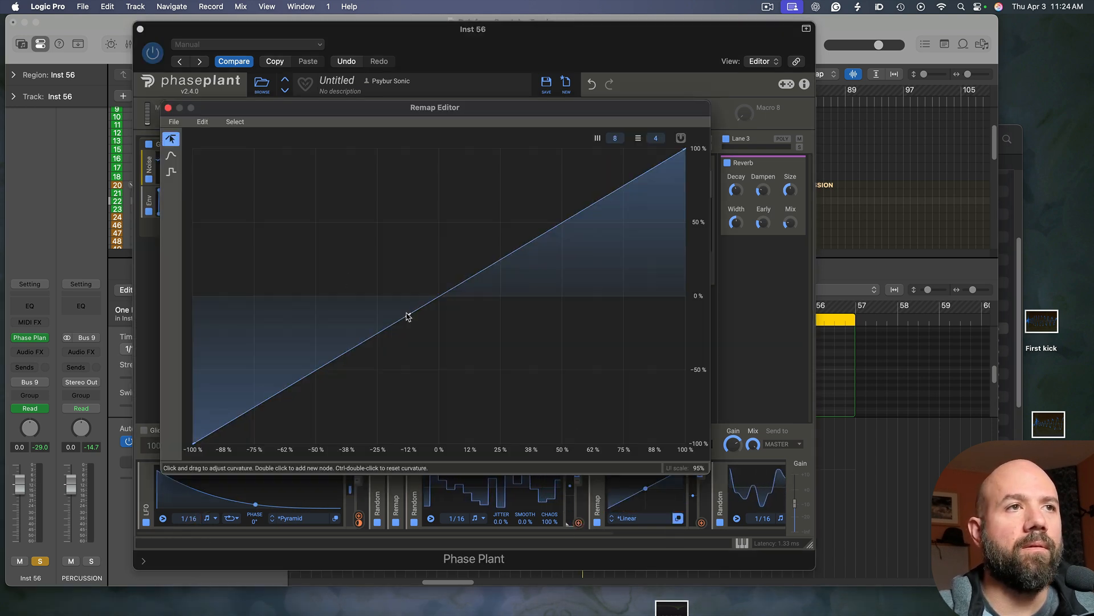
left_click_drag(409, 313, 565, 452)
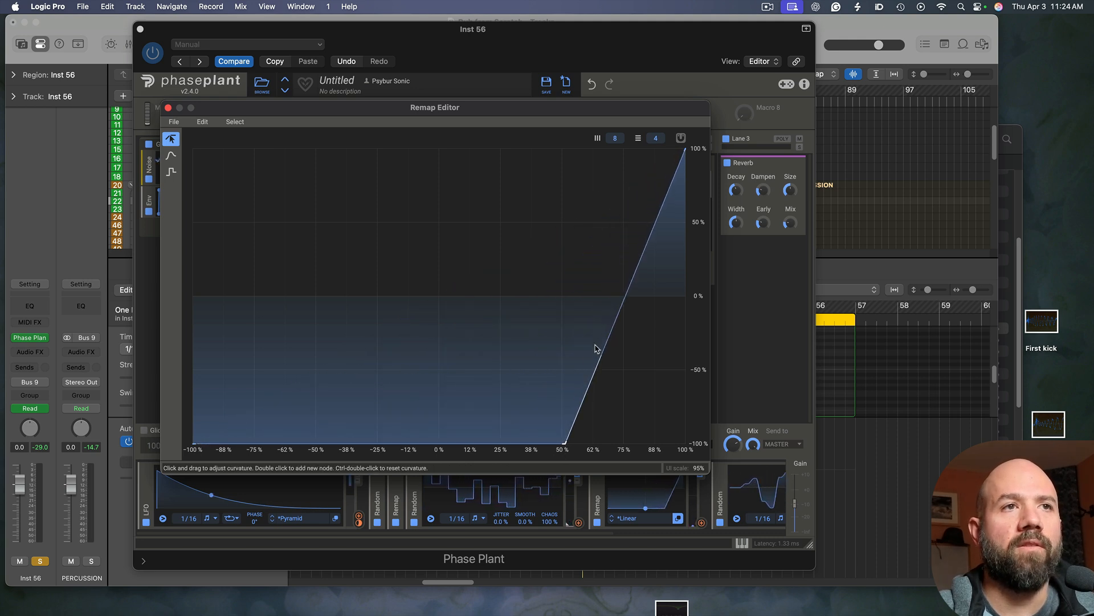
double_click(602, 327)
left_click_drag(602, 326, 548, 159)
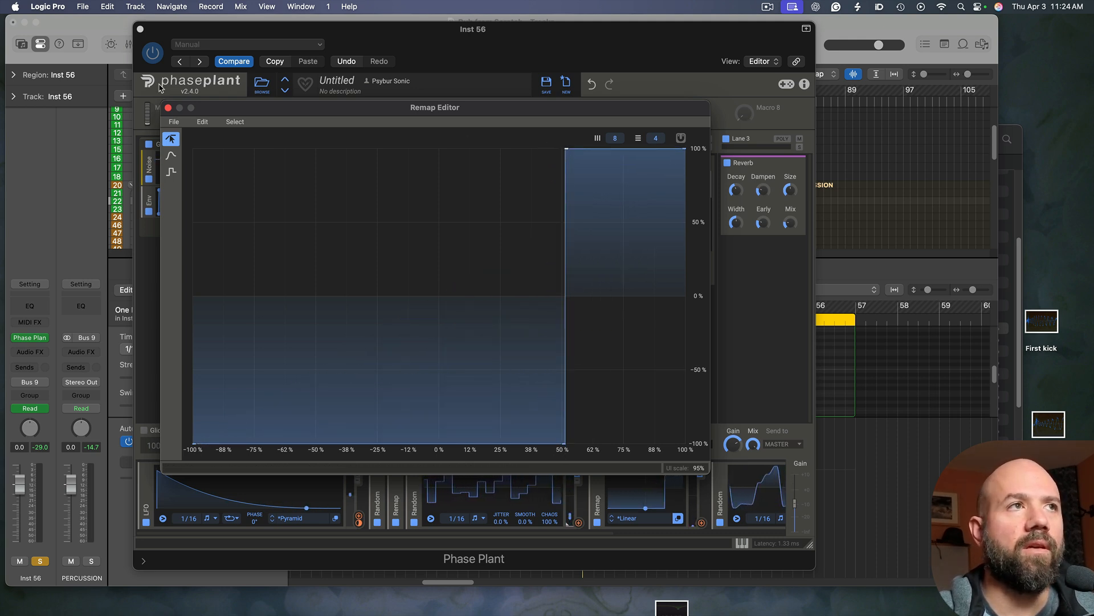
left_click(169, 108)
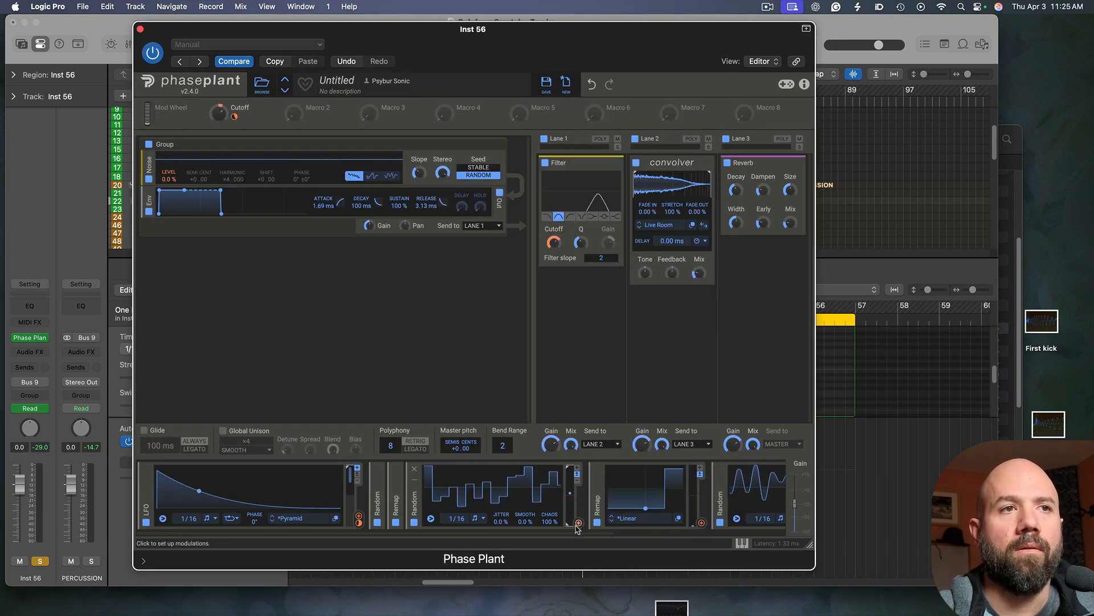
left_click_drag(578, 522, 313, 534)
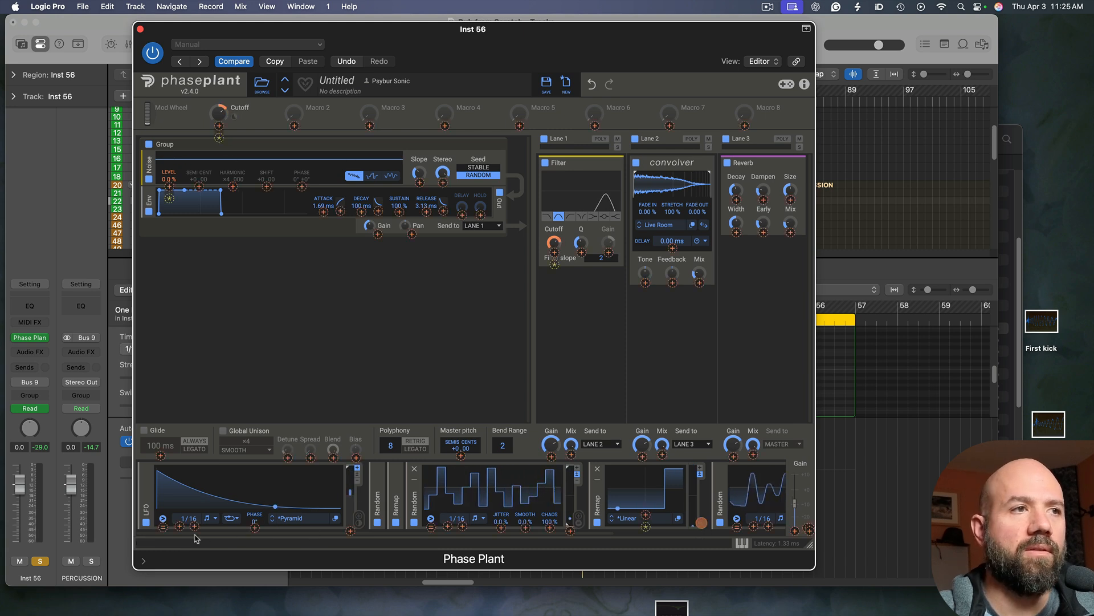
left_click_drag(195, 539, 195, 516)
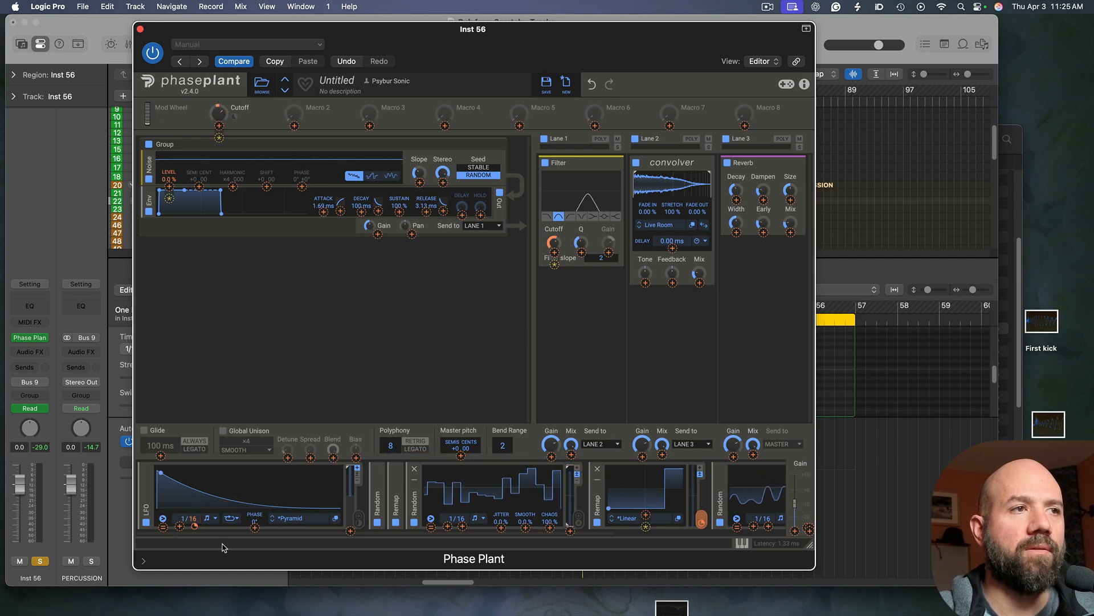
Stop playback and expand the first Random modulator in the modulator rack
key("space")
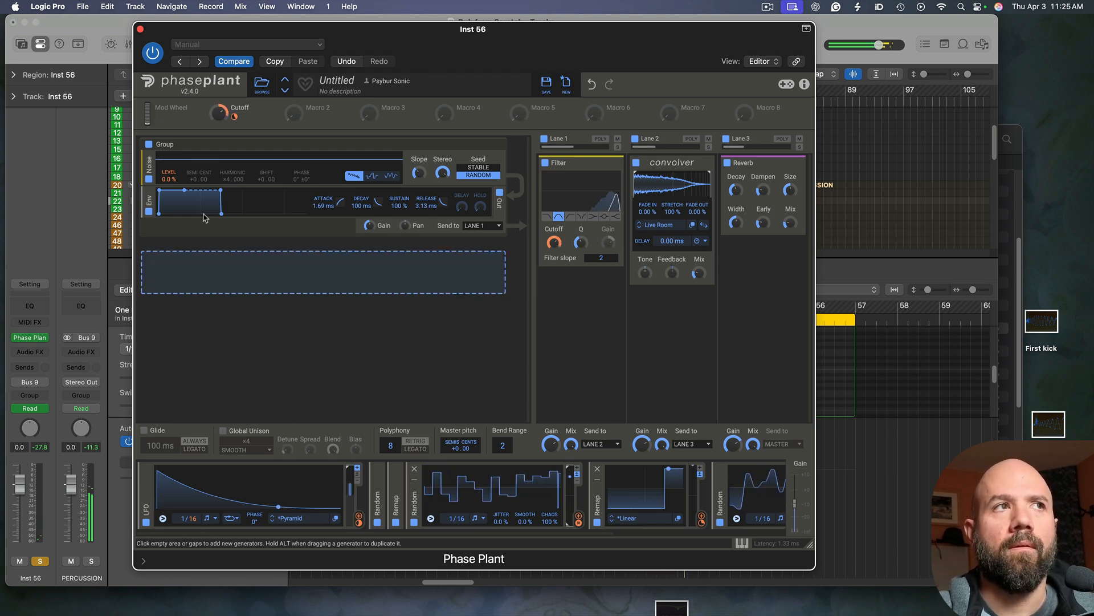
left_click_drag(169, 186, 170, 183)
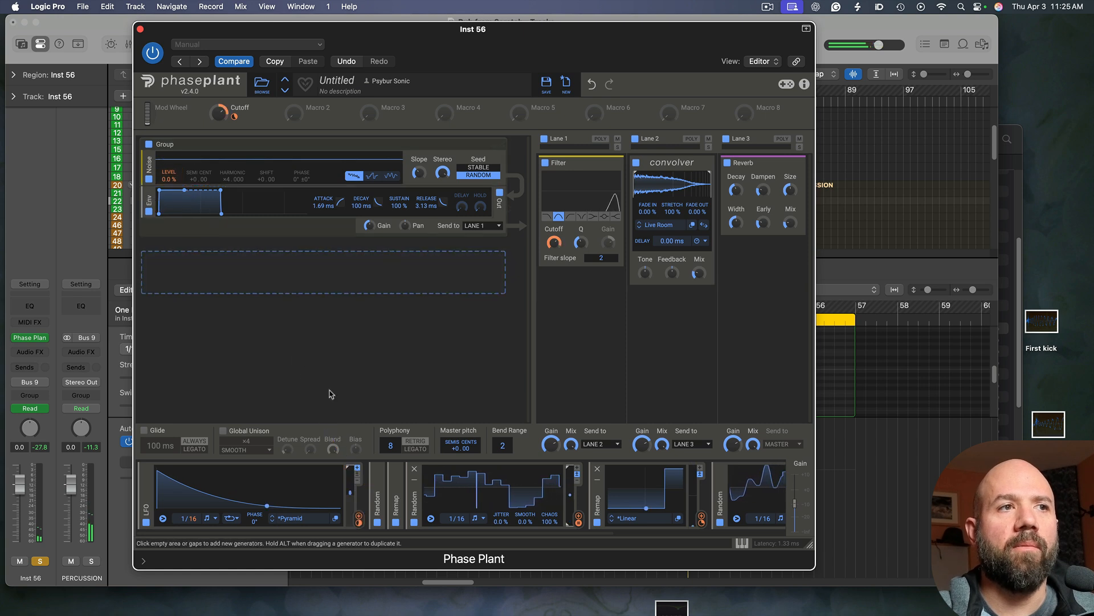
left_click(379, 482)
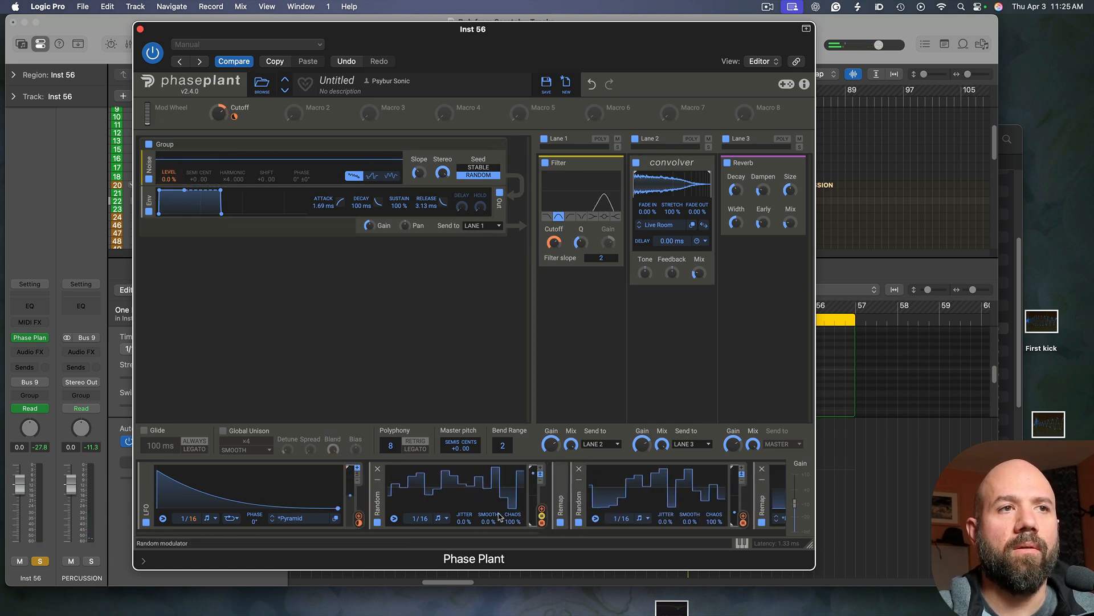
mouse_move(543, 515)
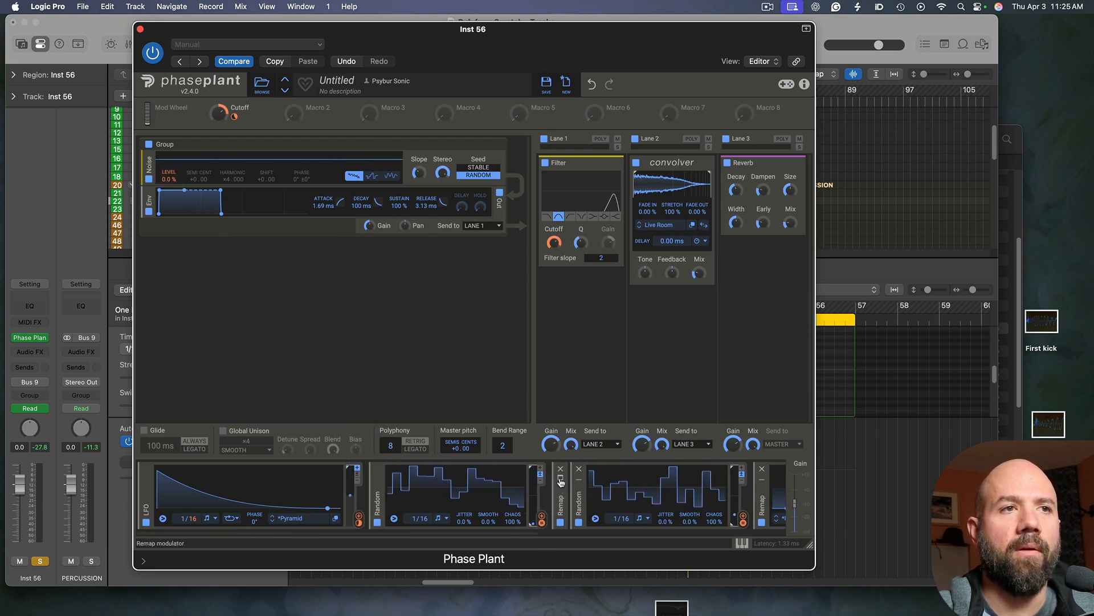
Assign the Remap modulator's output to modulate the Cutoff macro
left_click_drag(666, 524, 155, 231)
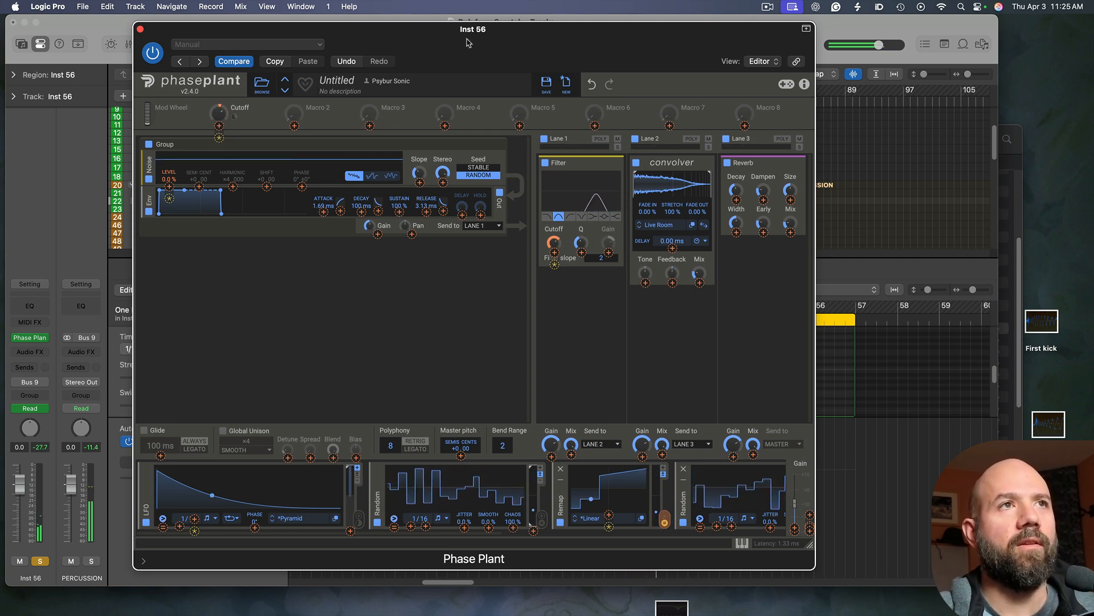
left_click_drag(469, 30, 428, 27)
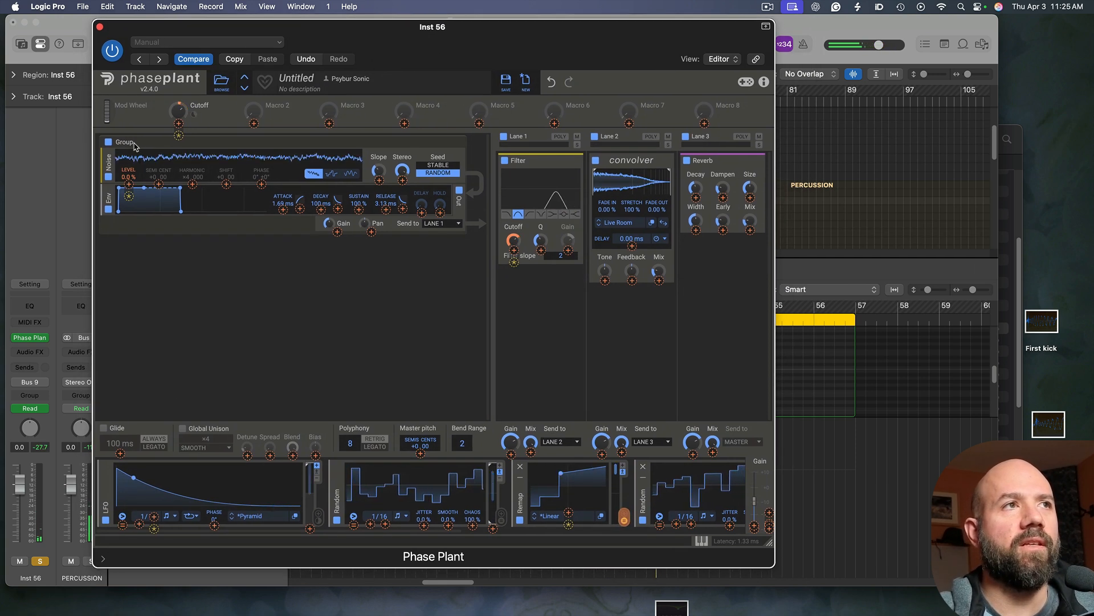
left_click(177, 110)
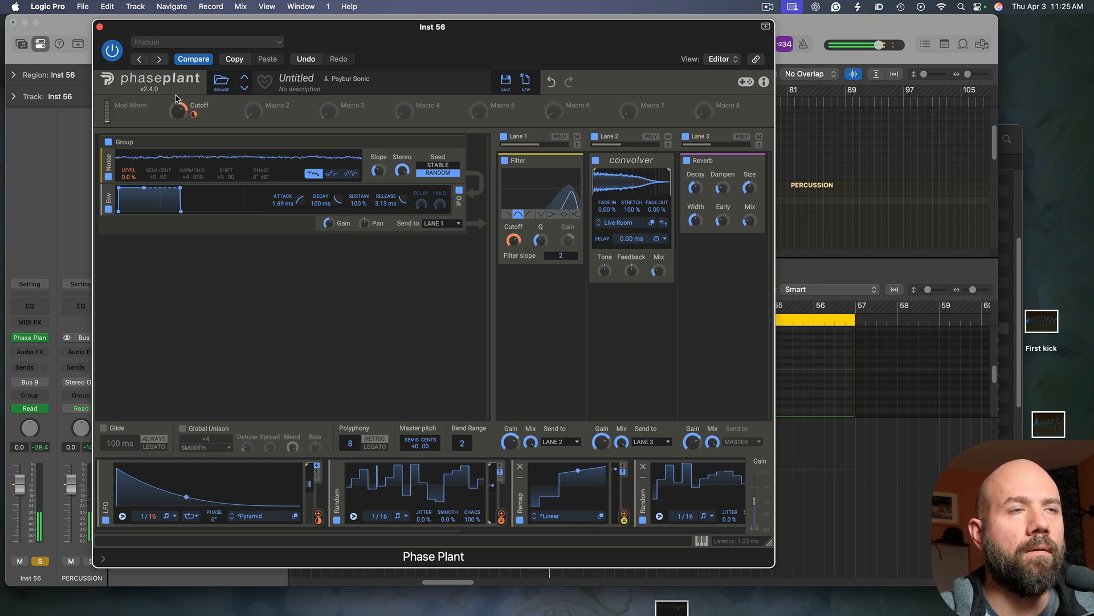
Close the plugin window and shorten the Inst 56 region so it ends at bar 53
left_click(100, 27)
key("p")
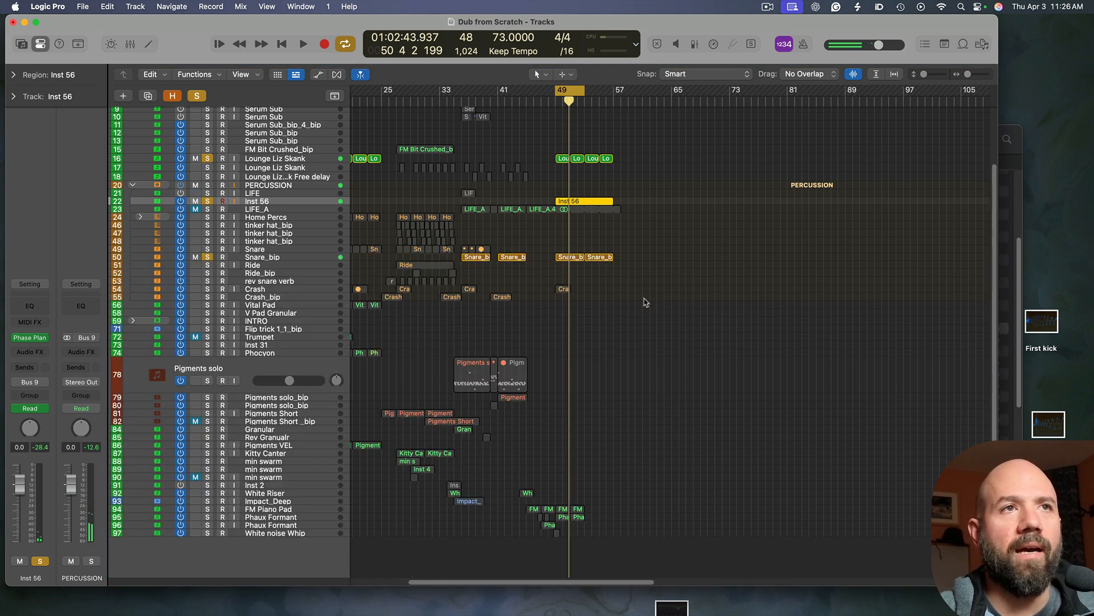
scroll(645, 302, "up", 10)
scroll(640, 273, "up", 4)
left_click(641, 273)
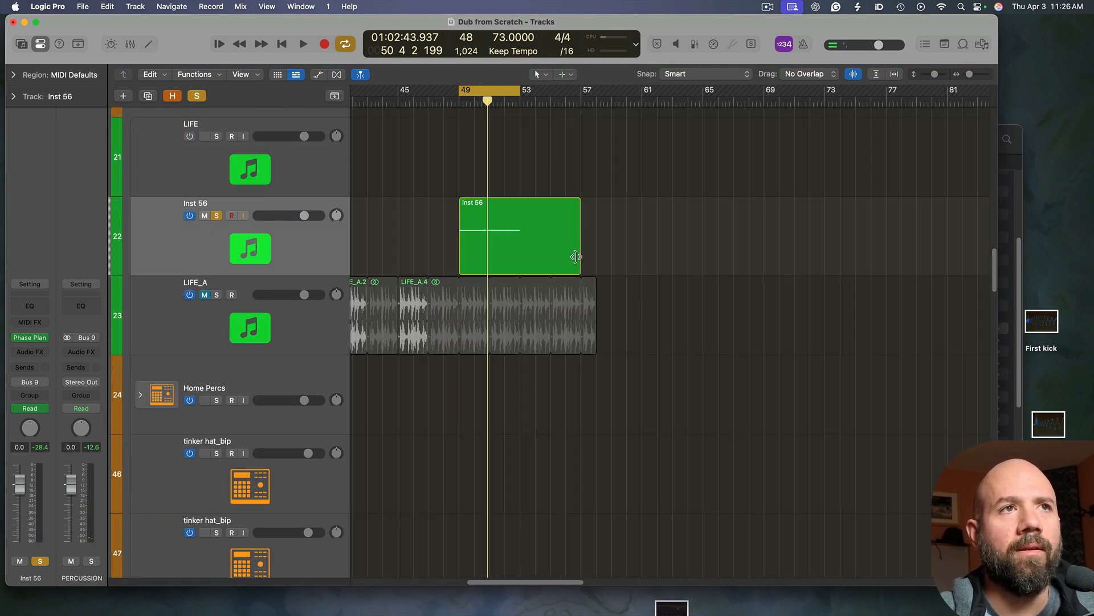
left_click_drag(579, 260, 520, 261)
Turn off solo and bounce the Inst 56 region in place to a new audio track
scroll(506, 258, "up", 3)
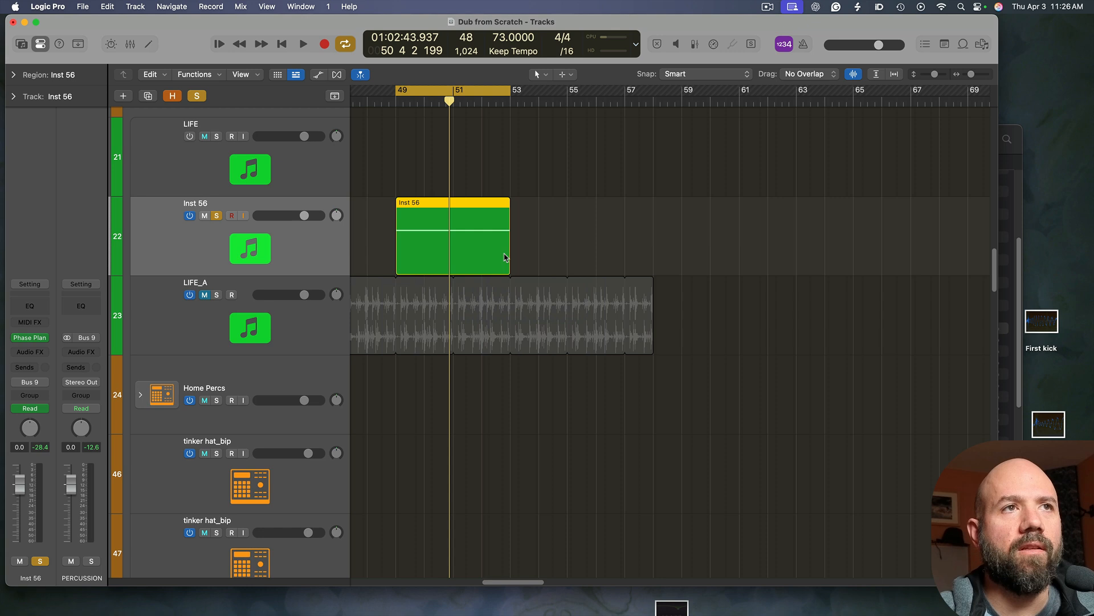
scroll(433, 245, "left", 3)
left_click(219, 216)
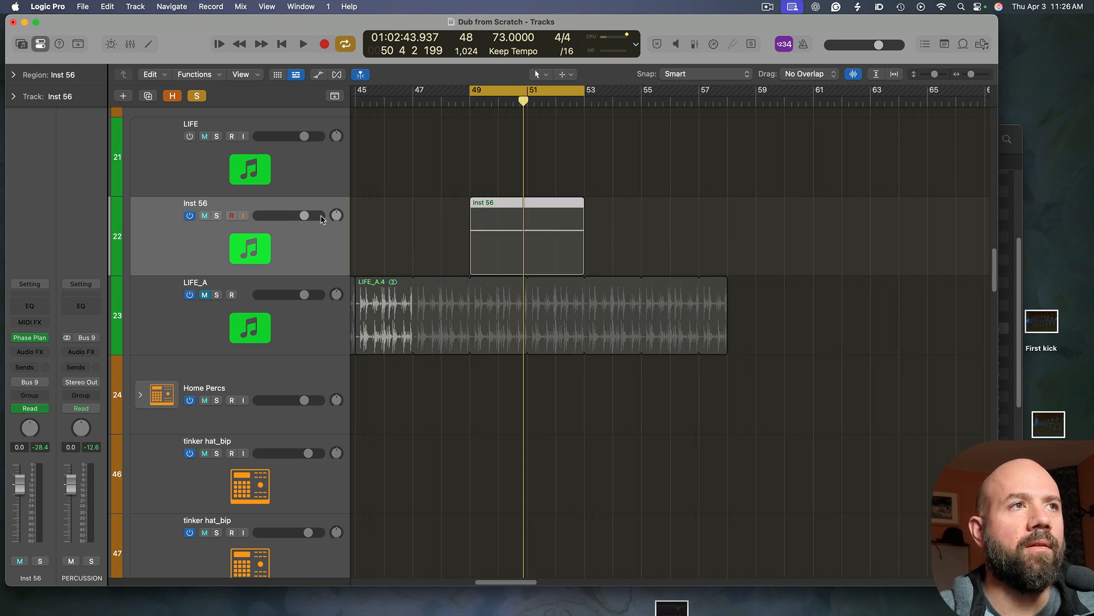
left_click(217, 214)
left_click(202, 101)
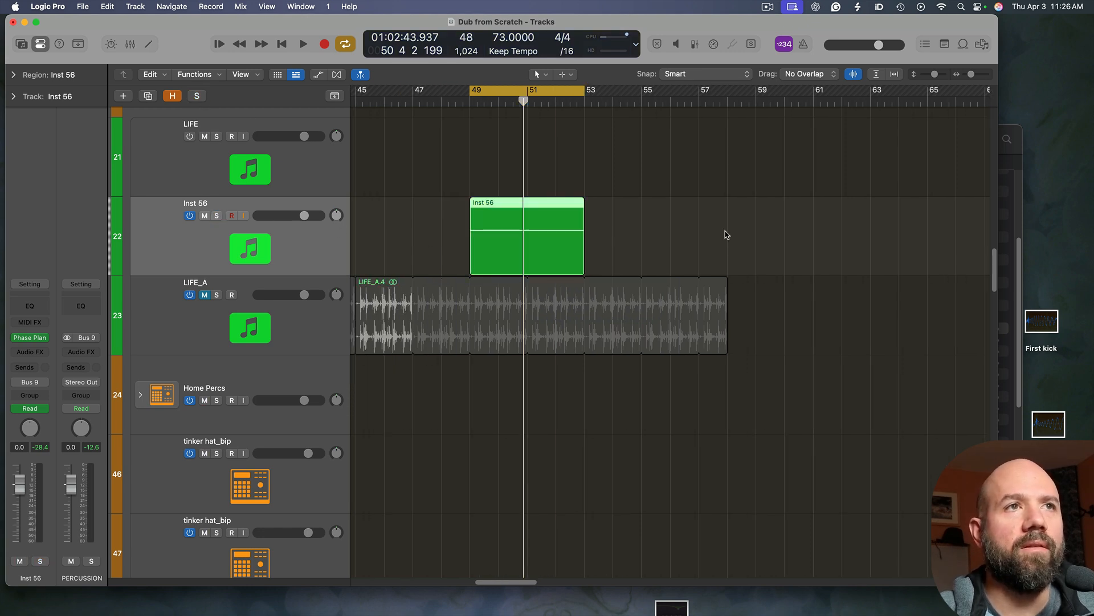
right_click(507, 217)
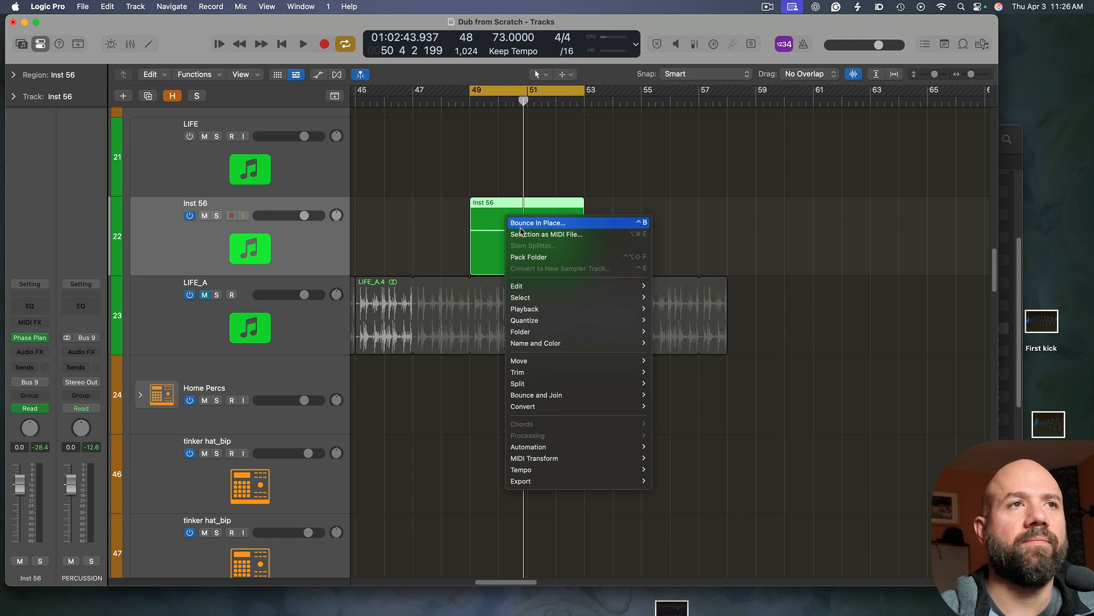
left_click(521, 224)
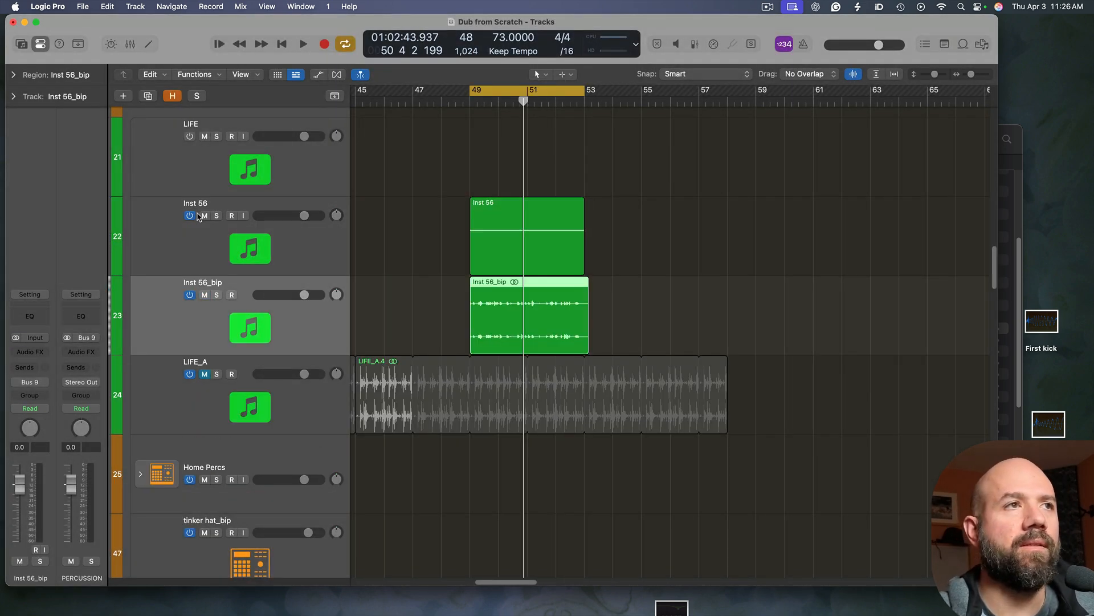
Mute the original Inst 56 track, zooming in on the bounced audio region
left_click(205, 216)
key("z")
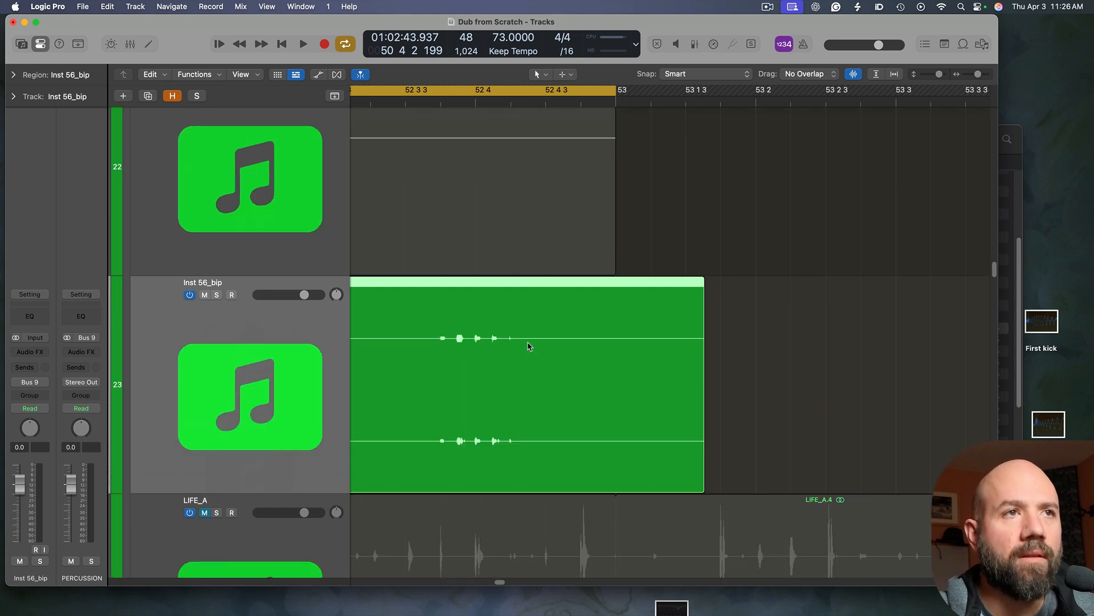
scroll(512, 349, "left", 5)
scroll(615, 364, "left", 5)
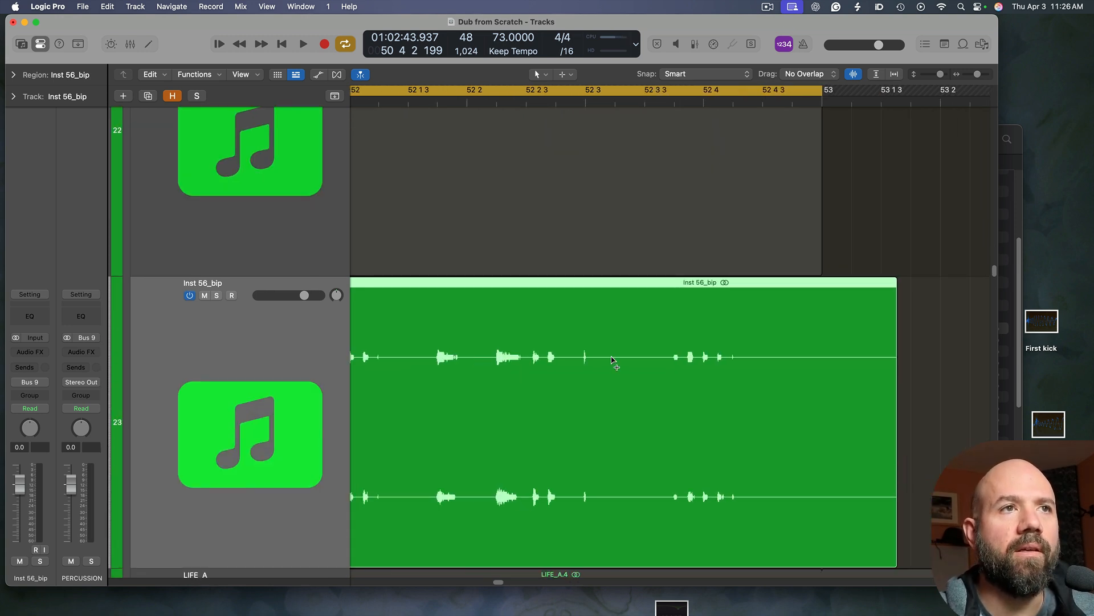
scroll(593, 356, "down", 5)
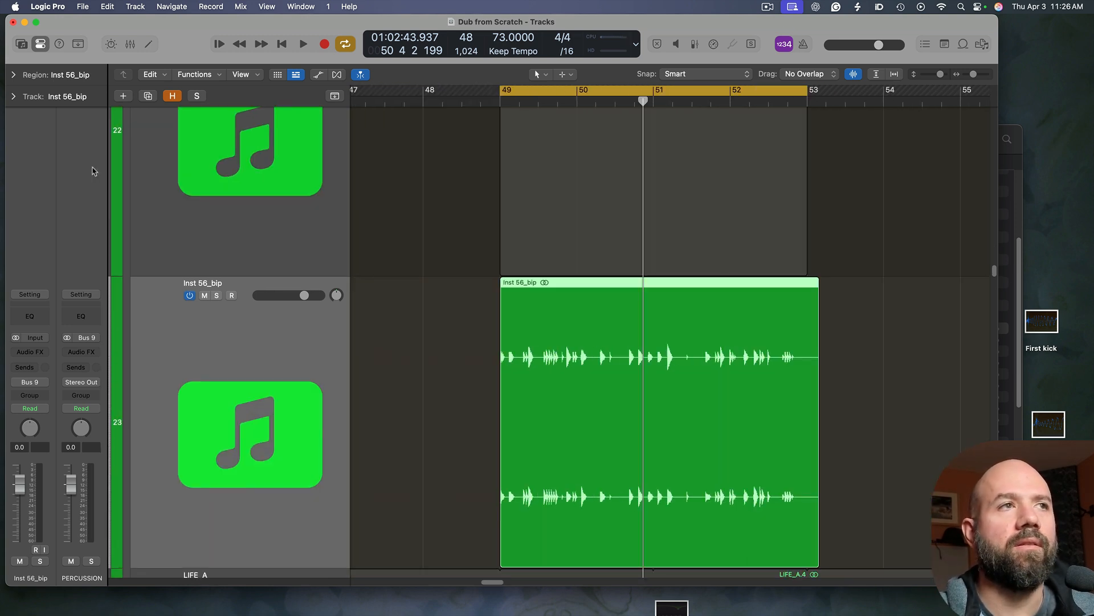
Set the bounced region's quantize to 1/32 Note
left_click(14, 74)
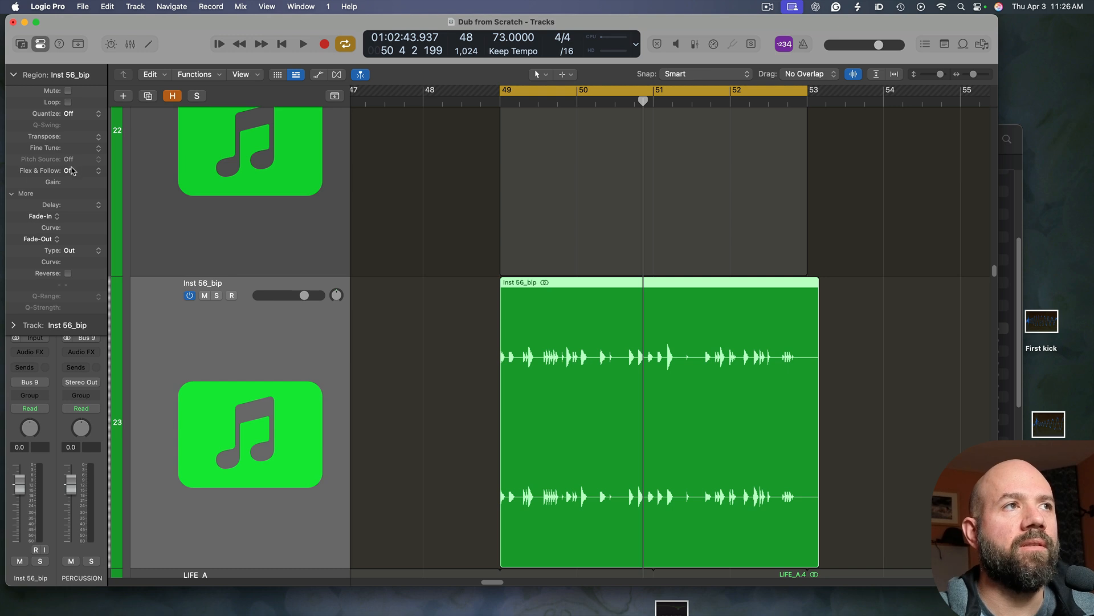
left_click(69, 115)
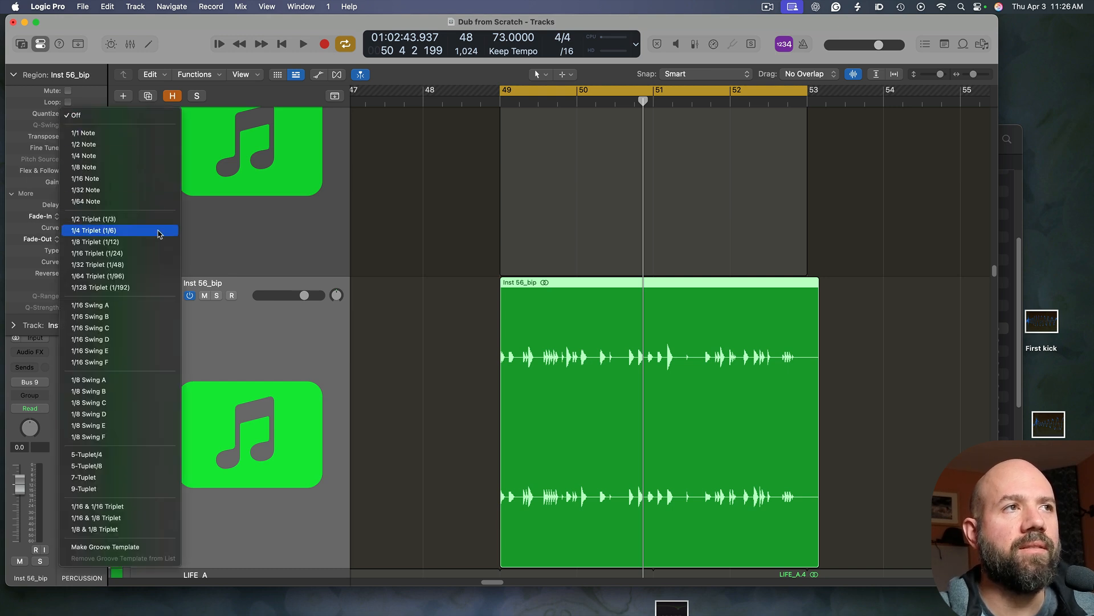
left_click(151, 193)
Play back the quantized bounced region and examine its waveform
key("space")
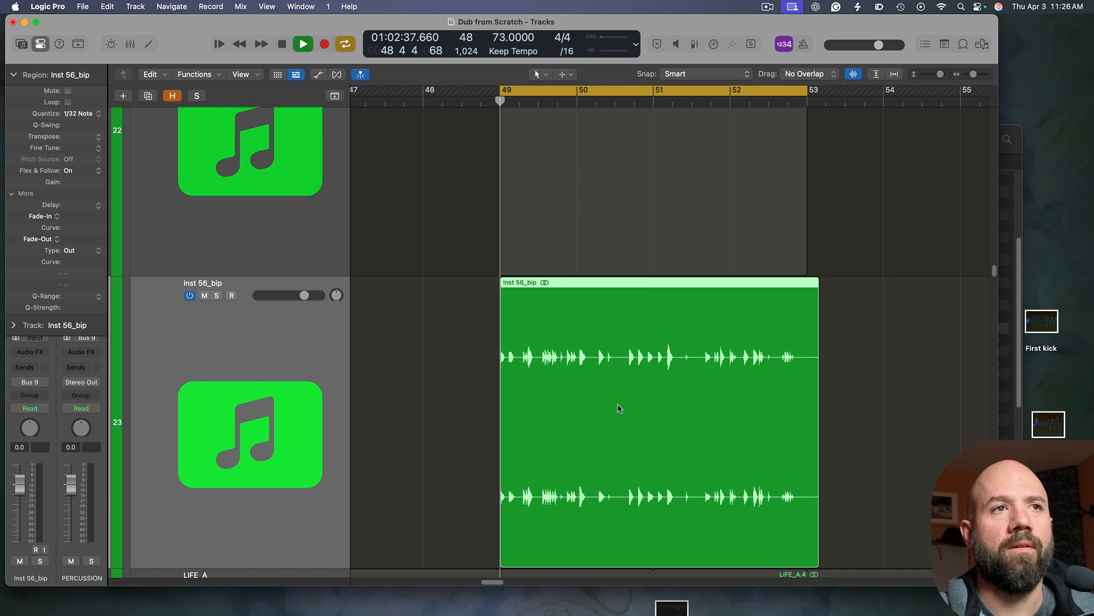
key("z")
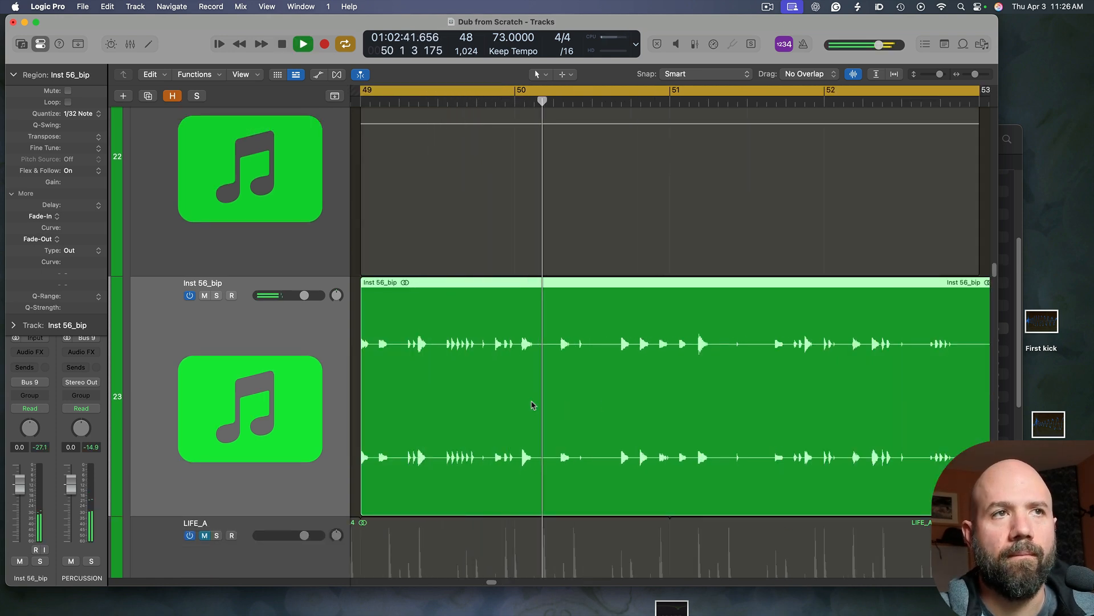
key("z")
scroll(639, 387, "down", 1)
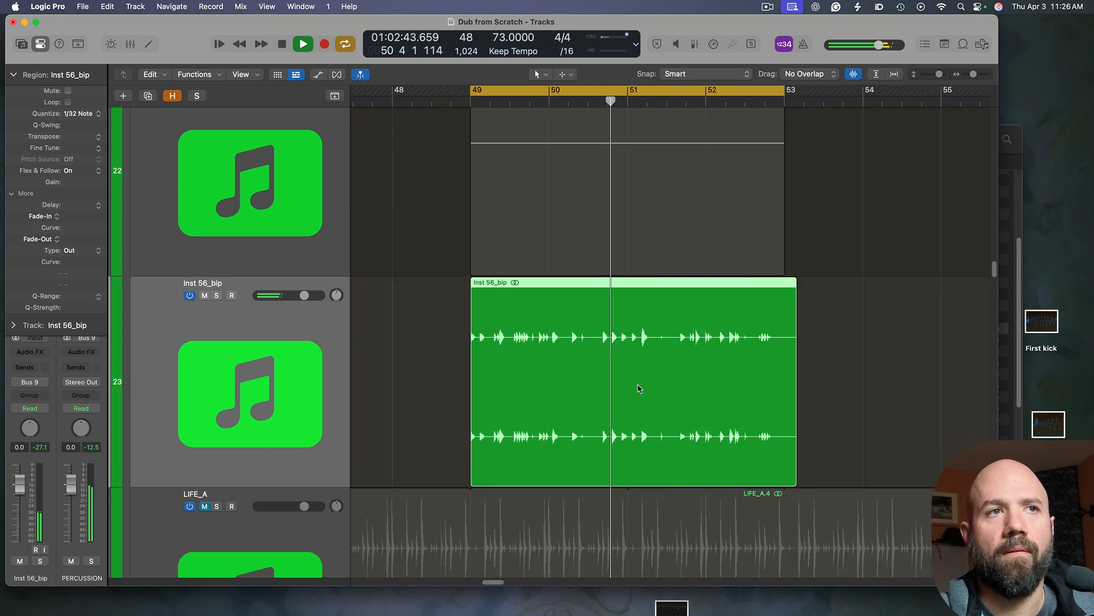
scroll(677, 402, "right", 1)
scroll(659, 401, "right", 3)
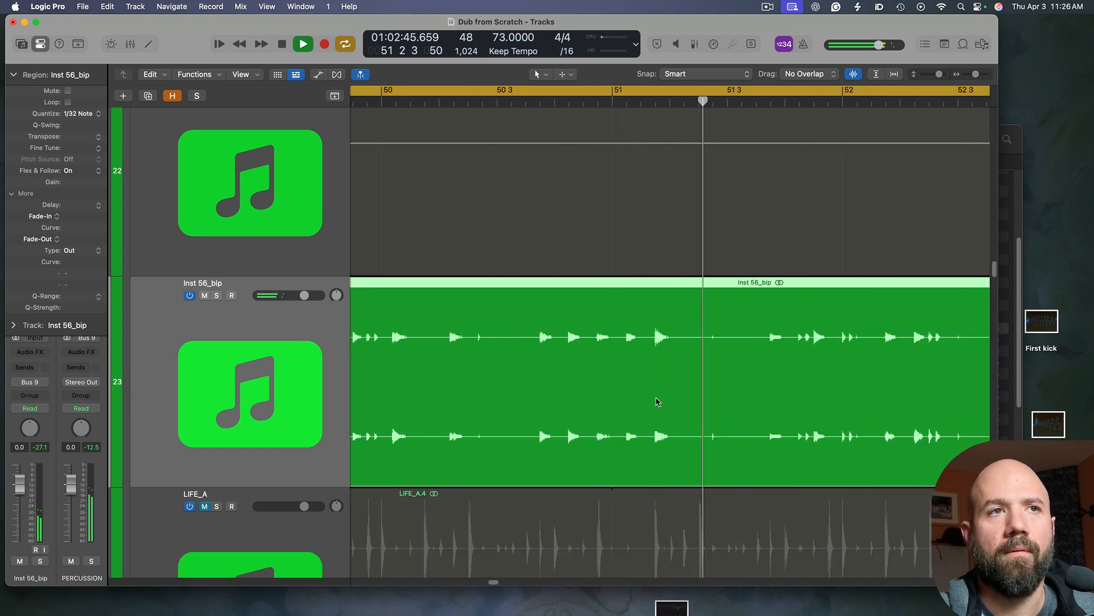
scroll(658, 401, "left", 3)
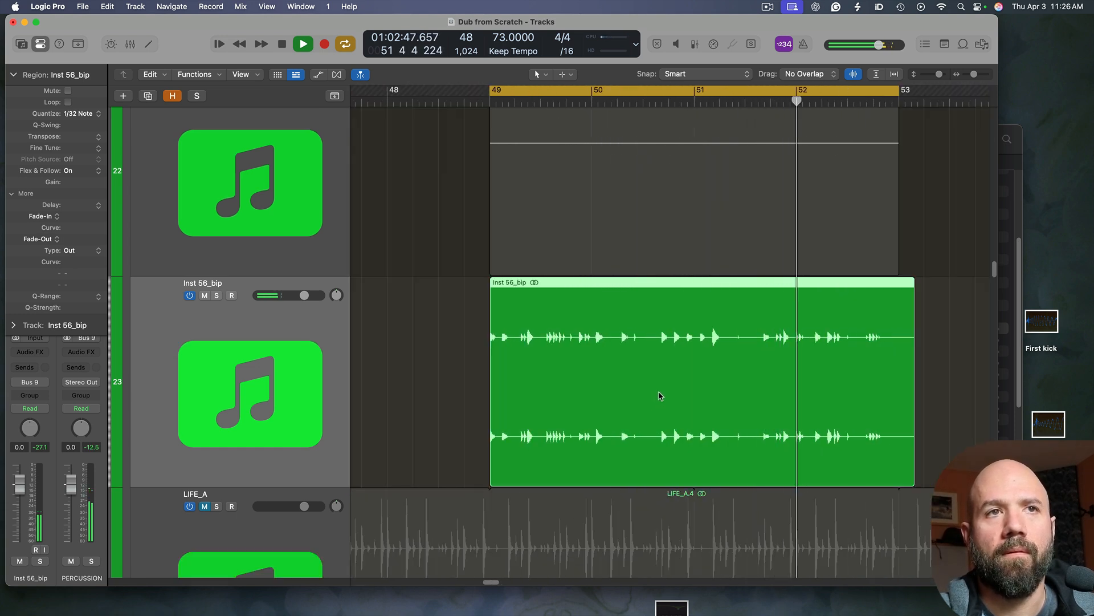
scroll(660, 394, "left", 3)
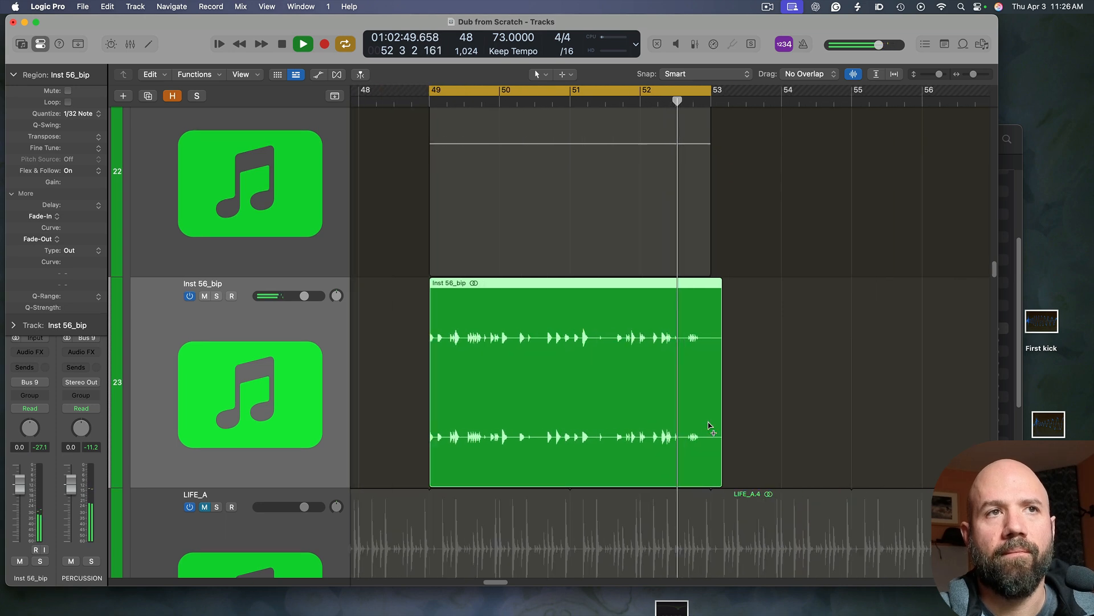
scroll(770, 436, "right", 4)
key("space")
left_click_drag(876, 473, 845, 473)
scroll(566, 337, "down", 3)
scroll(566, 336, "left", 4)
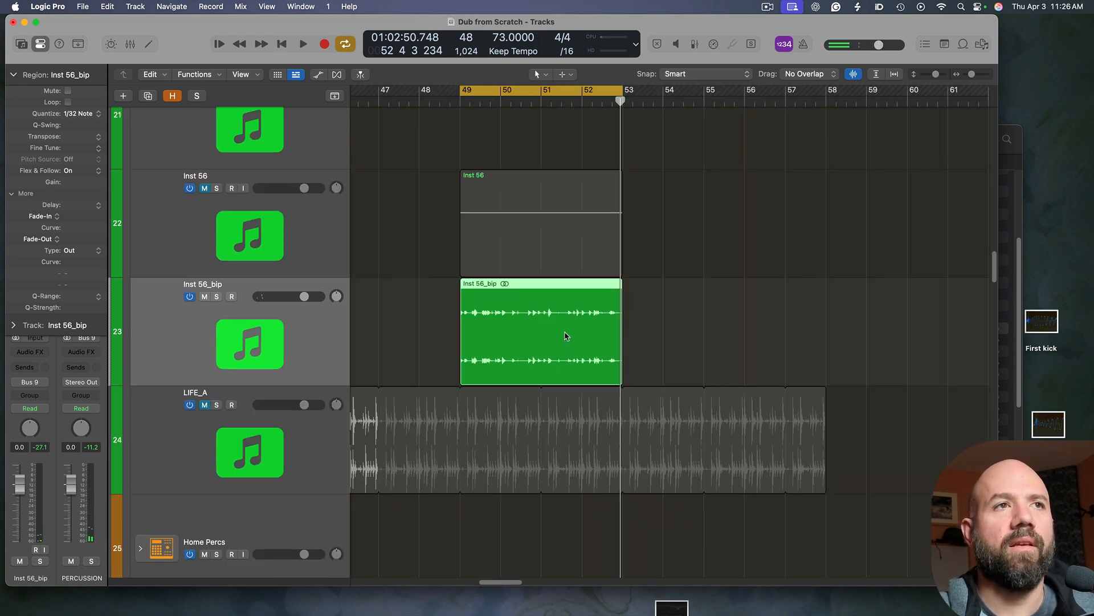
scroll(568, 325, "down", 3)
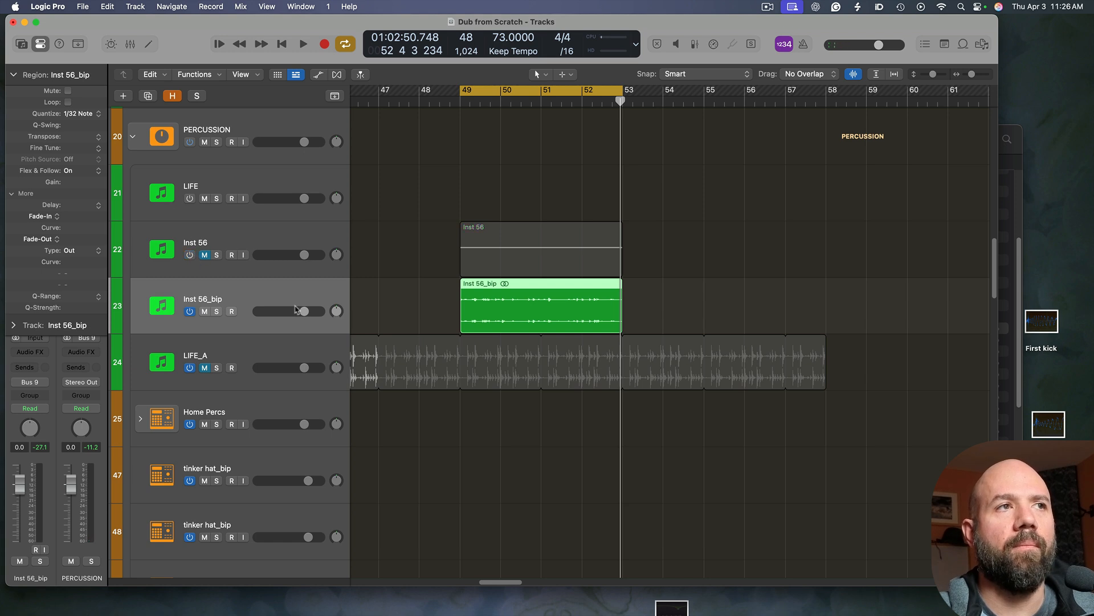
Unmute the LIFE_A track and play it together with the bounced region
left_click(206, 368)
key("space")
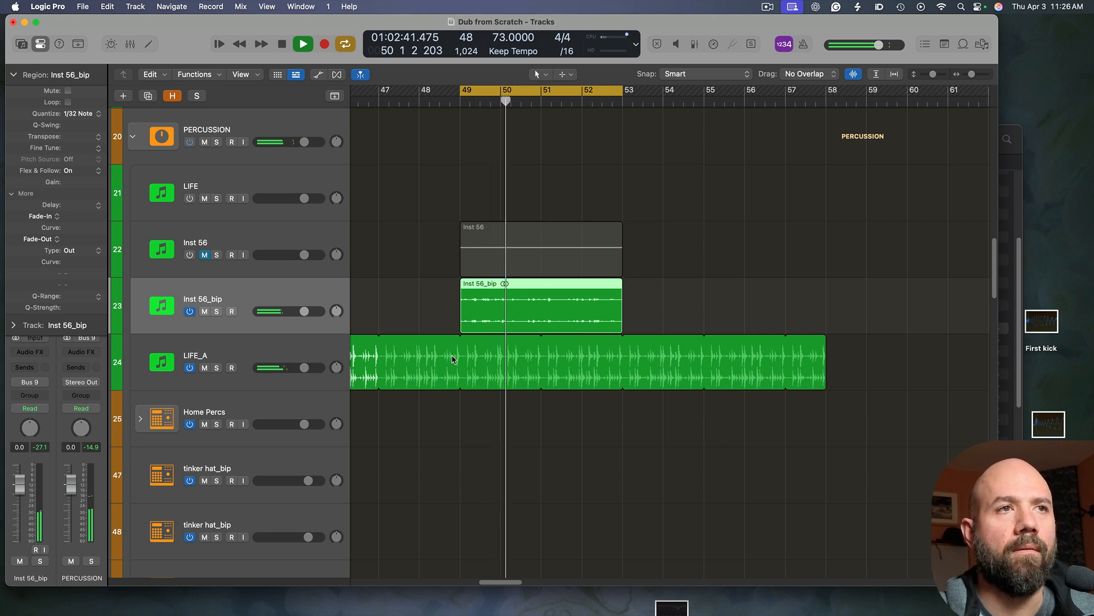
key("super+Up")
key("space")
Rename the bounced audio track as Sweep Perc
left_click(299, 328)
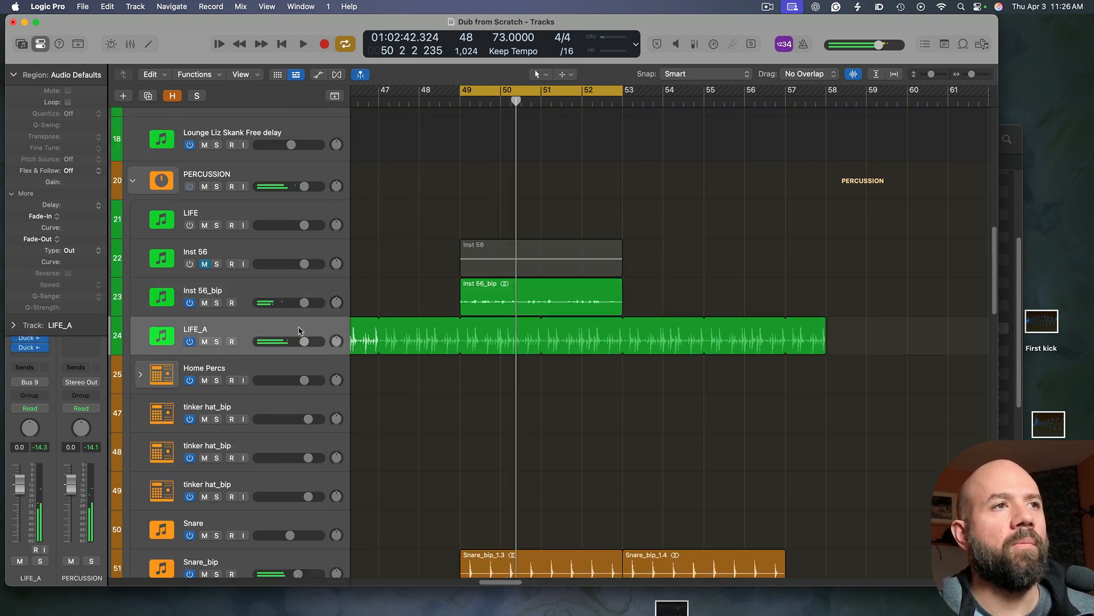
left_click(15, 73)
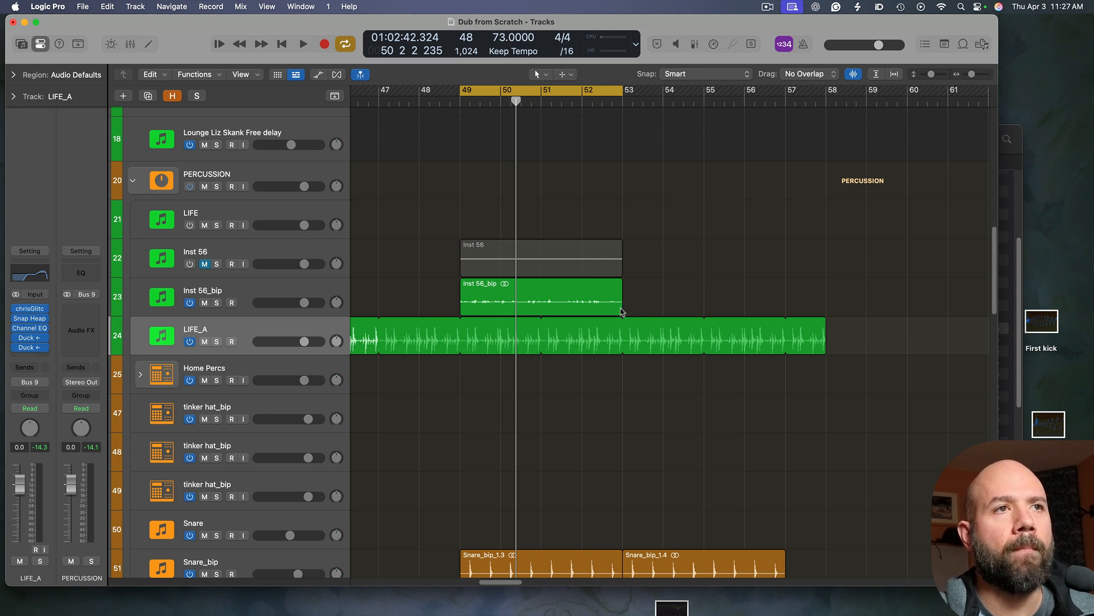
scroll(539, 328, "up", 5)
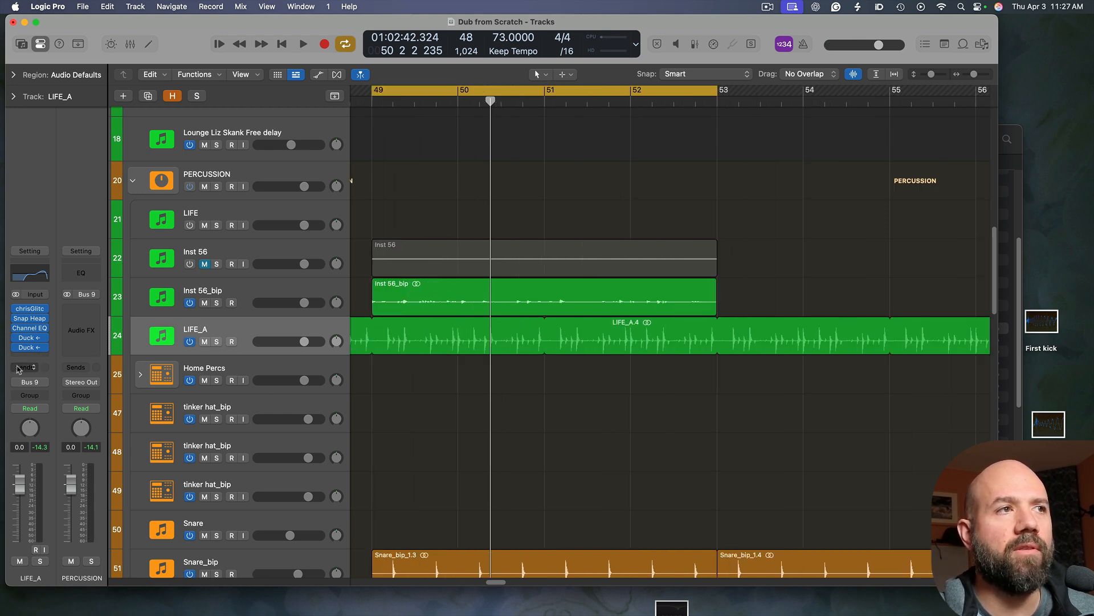
double_click(268, 286)
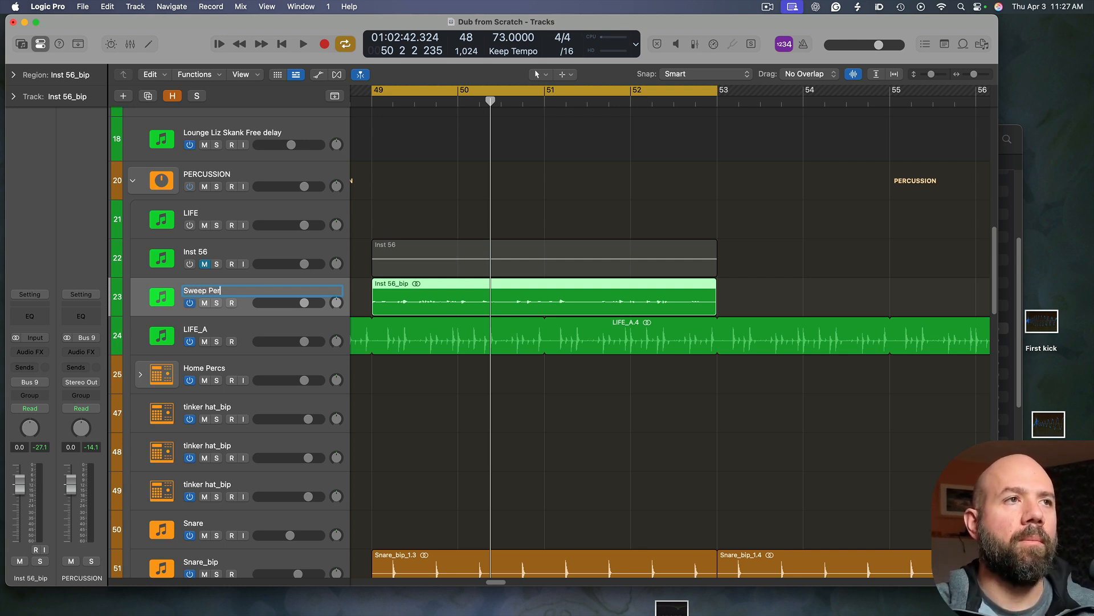
left_click(12, 97)
left_click(12, 96)
Insert a stereo Pro-C 2 compressor on the LIFE_A track
left_click(276, 328)
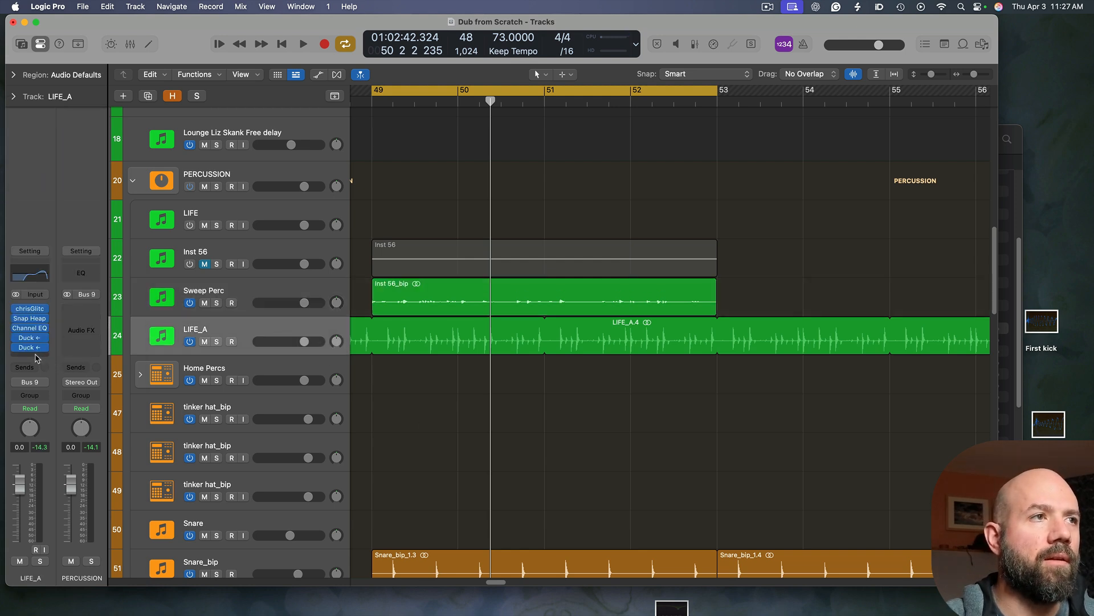
left_click(36, 357)
mouse_move(57, 428)
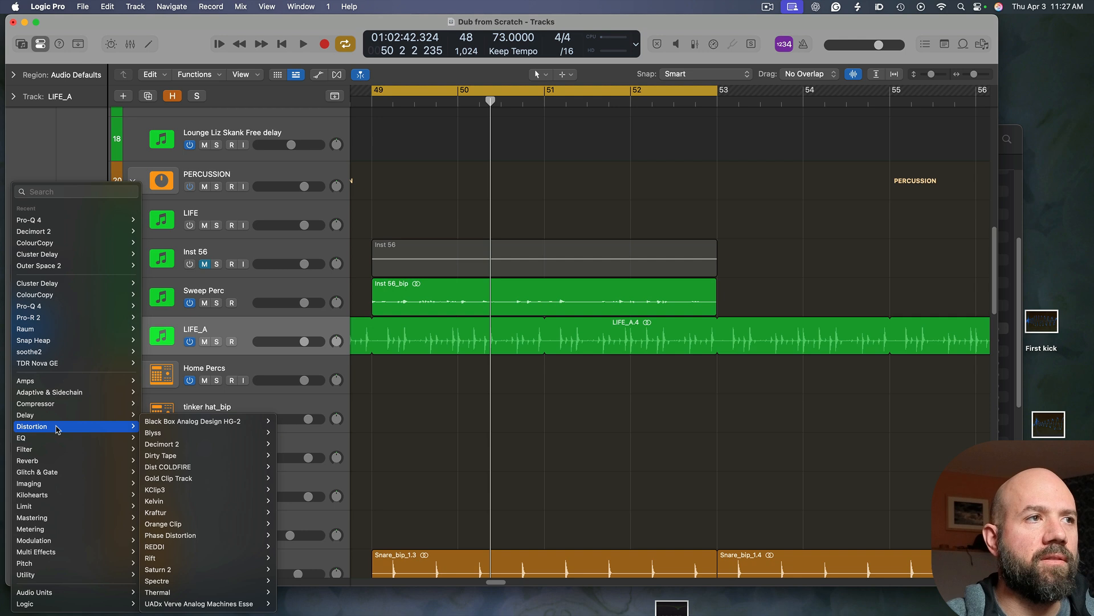
mouse_move(86, 403)
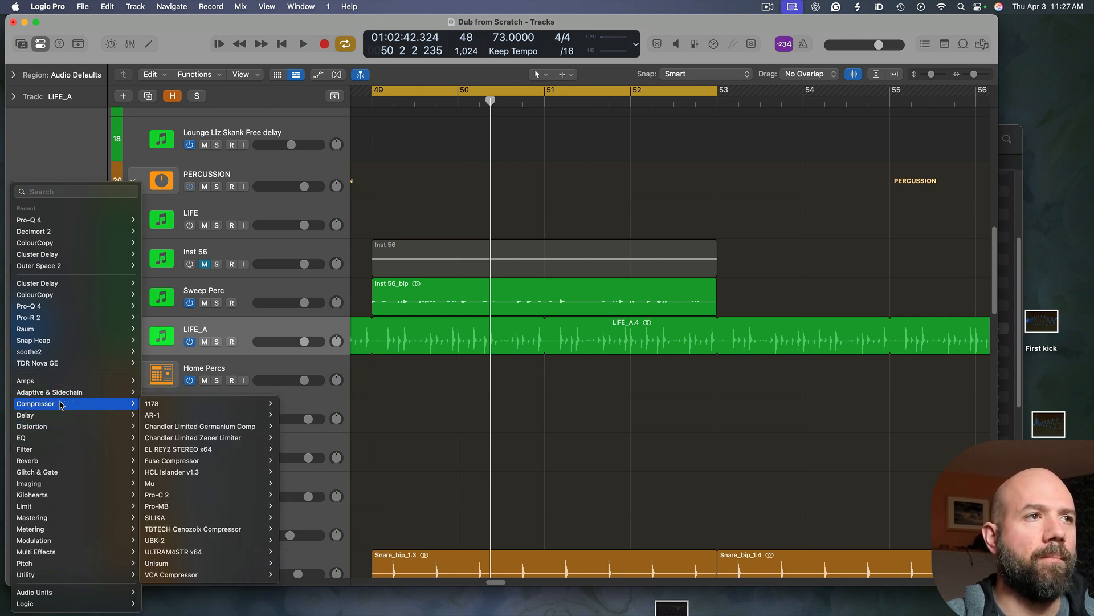
mouse_move(240, 500)
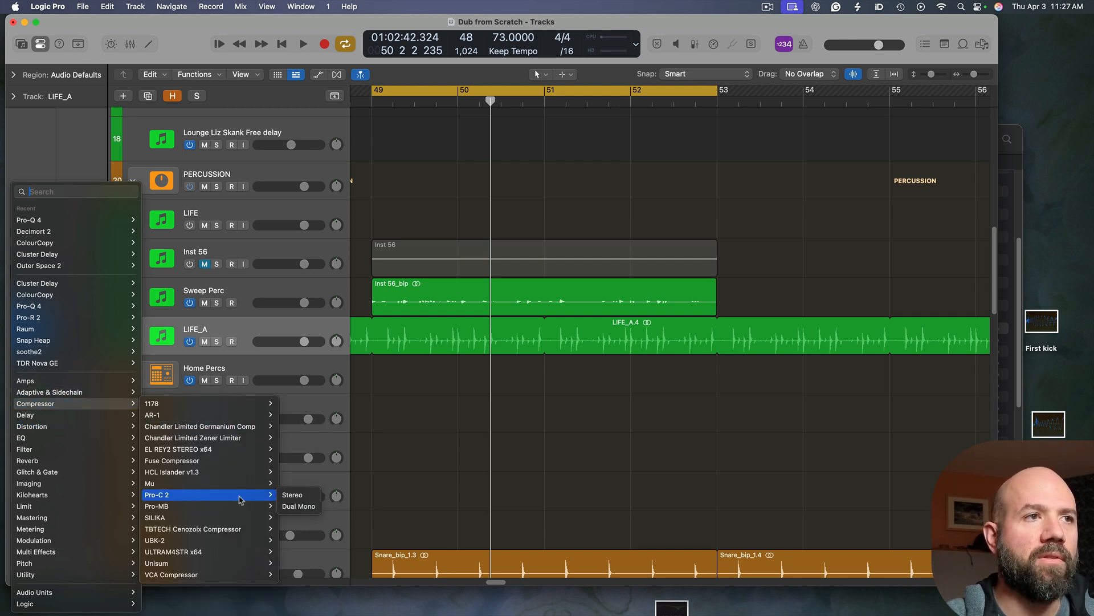
left_click(294, 495)
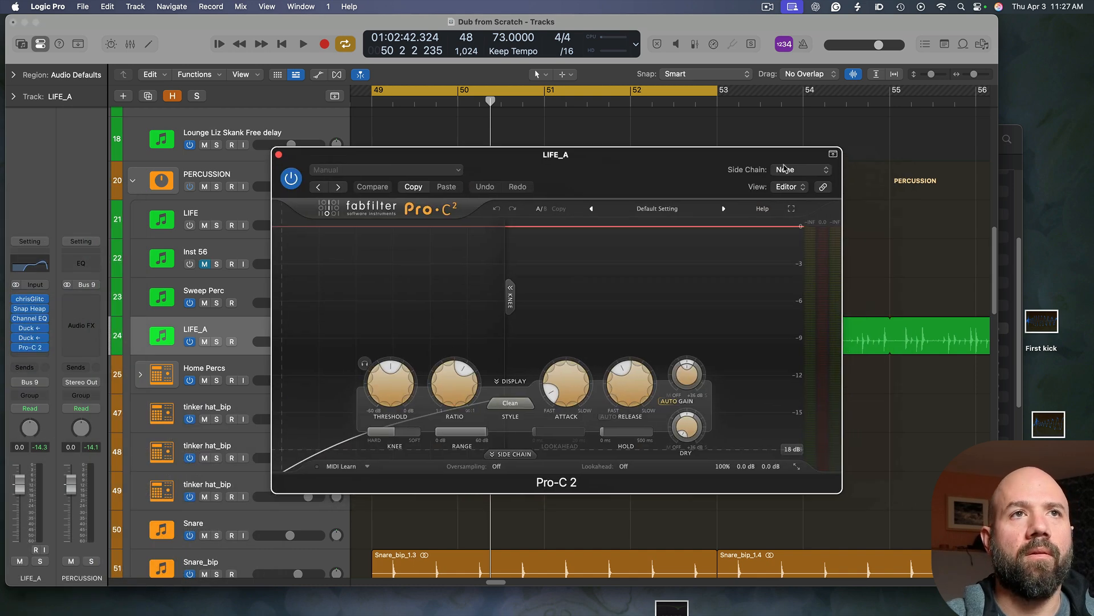
Set the Pro-C 2 side chain input to the Sweep Perc track
left_click(790, 171)
mouse_move(798, 190)
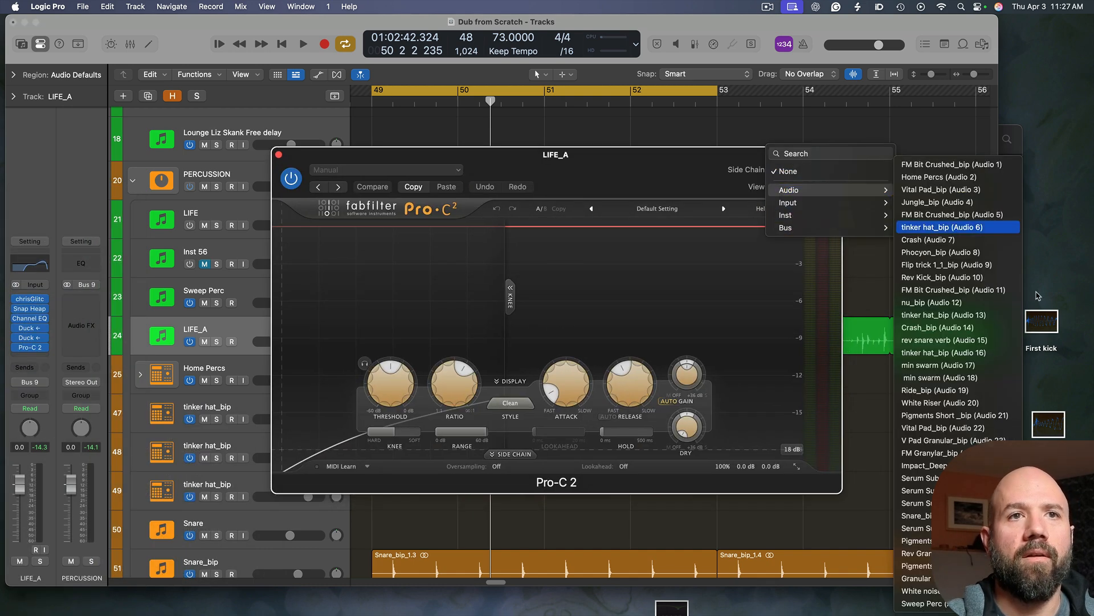
left_click(920, 603)
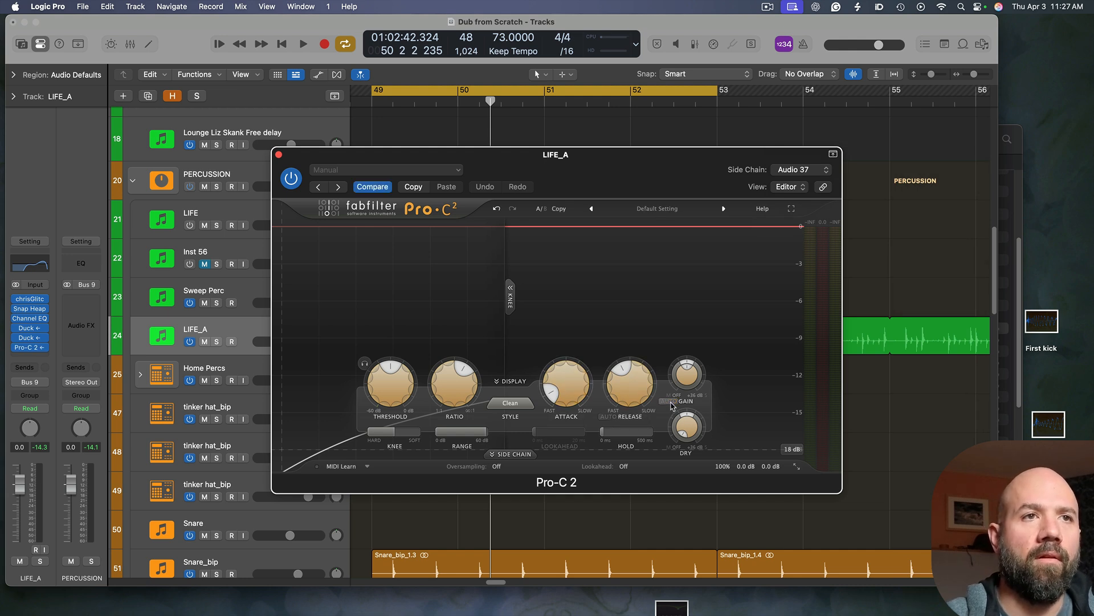
Raise the compressor ratio to about 7.37:1 and expand the side chain section
mouse_move(556, 374)
left_click_drag(632, 409, 633, 434)
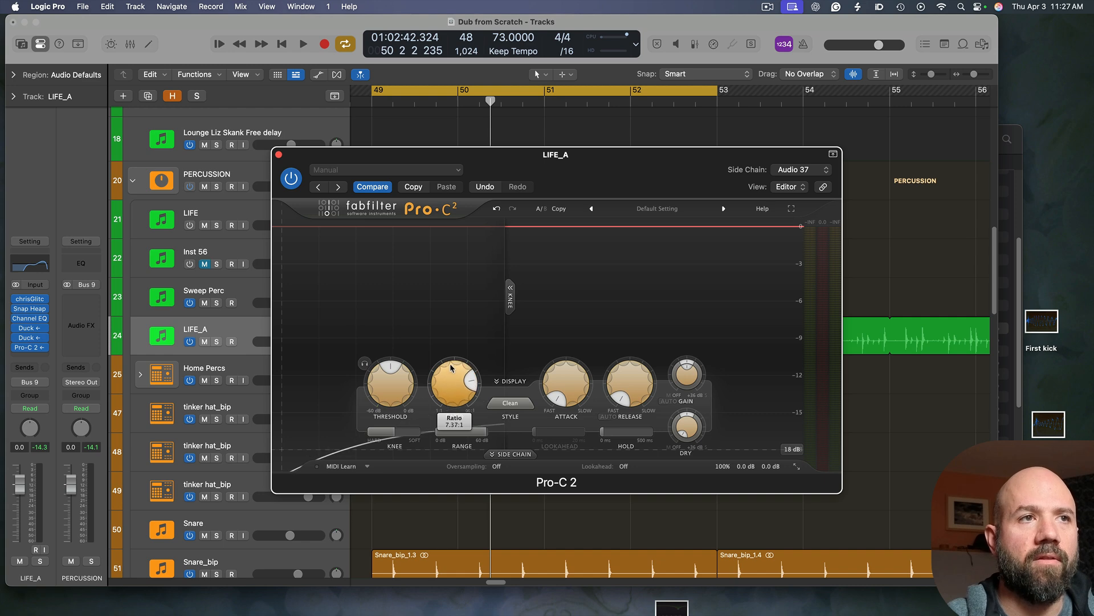
mouse_move(392, 385)
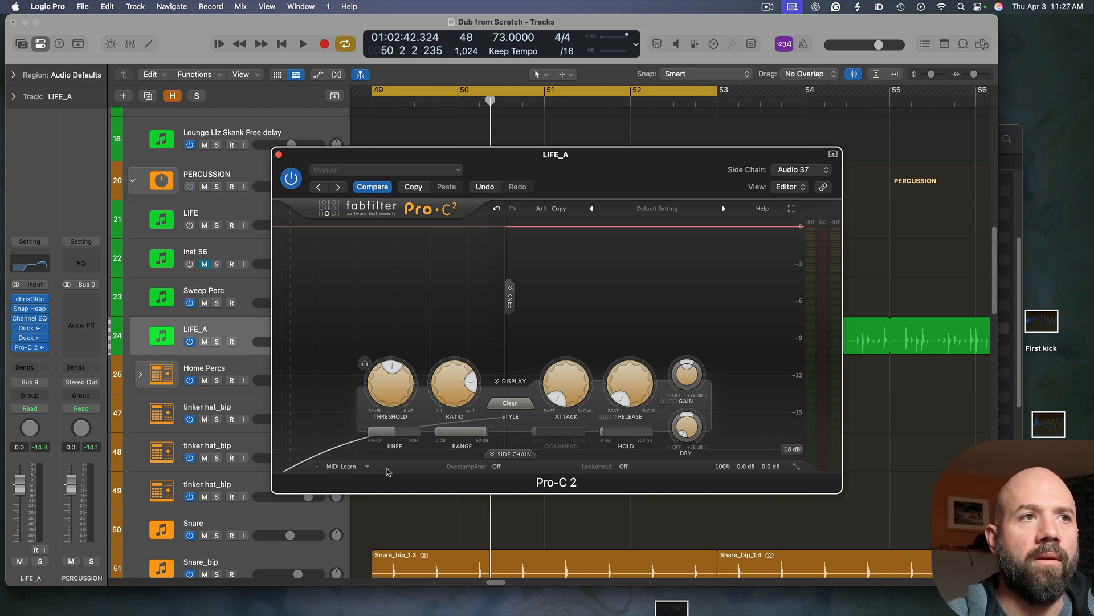
left_click(513, 455)
Shape the side-chain EQ with a high-pass filter and a boosted upper band while nudging the threshold
left_click_drag(590, 173, 550, 98)
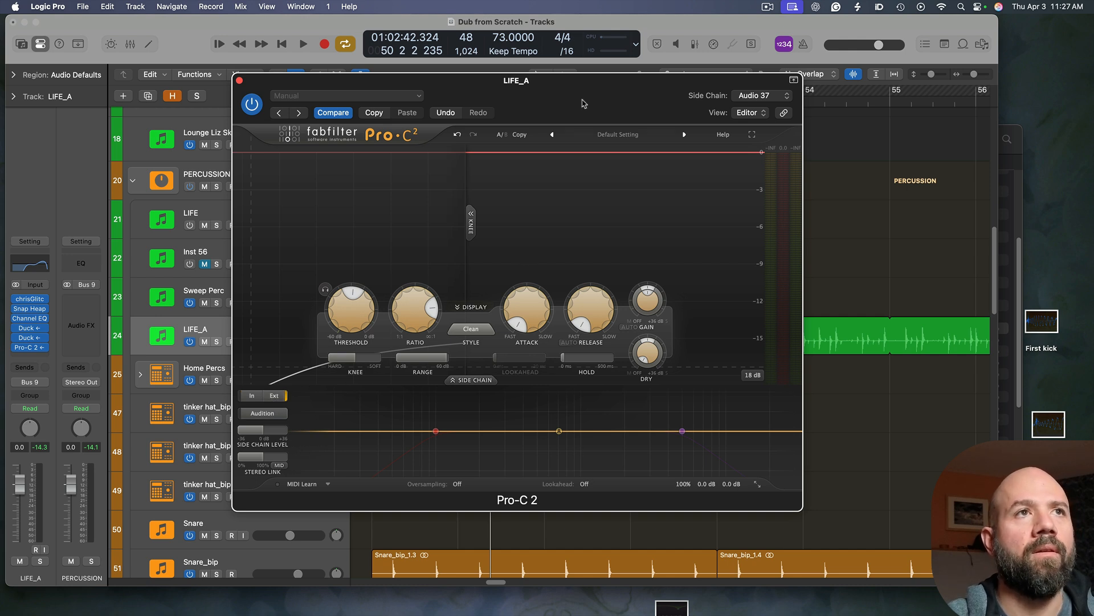
left_click_drag(584, 103, 535, 73)
mouse_move(307, 273)
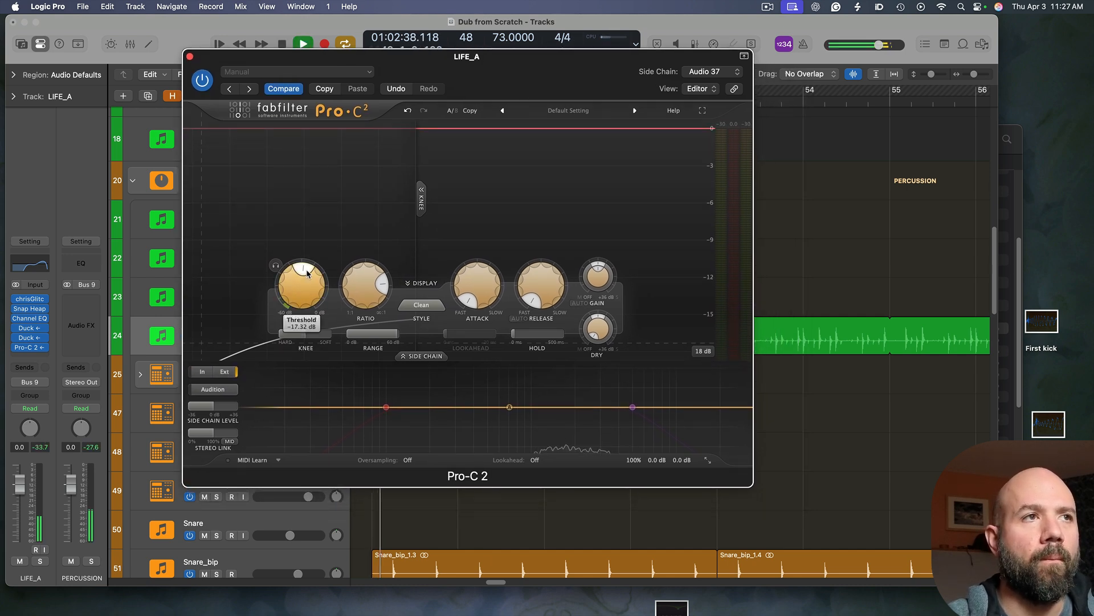
left_click_drag(288, 279, 289, 285)
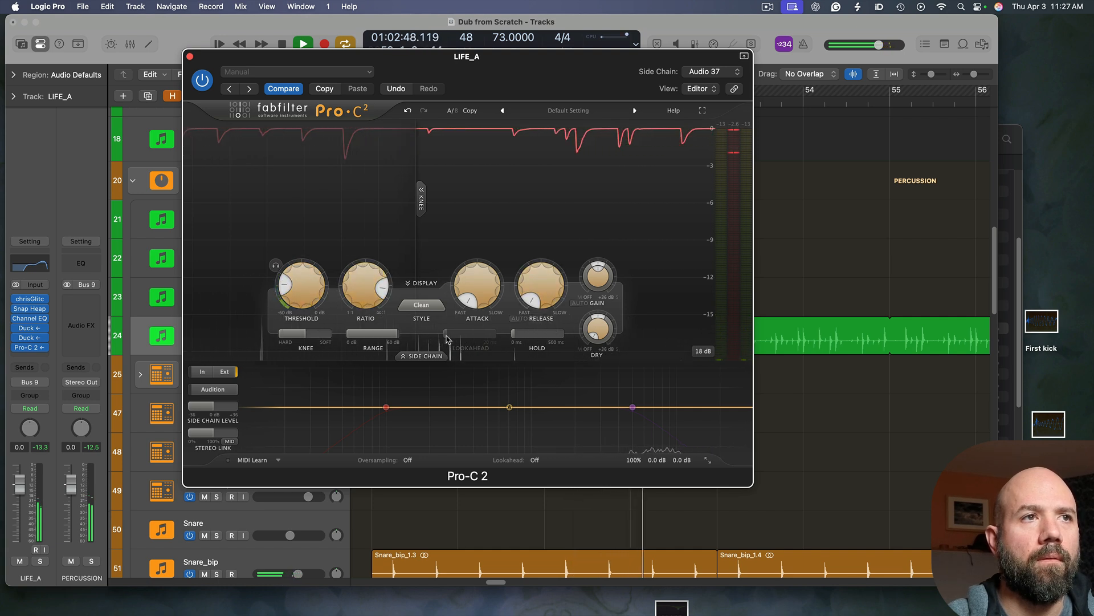
left_click_drag(386, 407, 540, 407)
left_click_drag(633, 408, 712, 408)
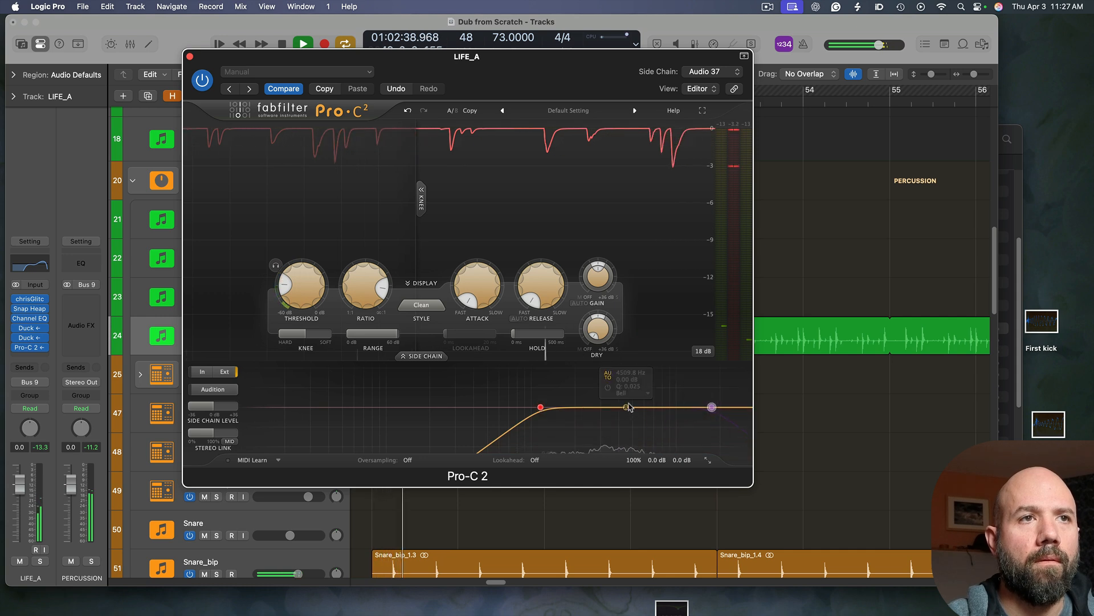
left_click_drag(626, 407, 651, 388)
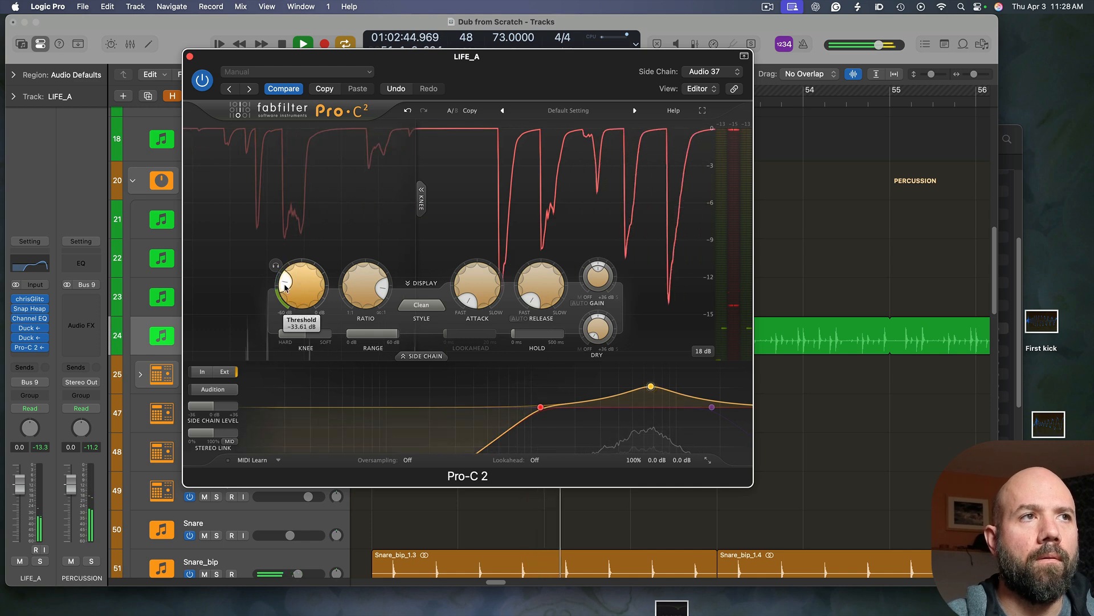
Lower the compressor threshold to about -33.6 dB and close the plugin window
left_click_drag(296, 281, 280, 250)
key("super+w")
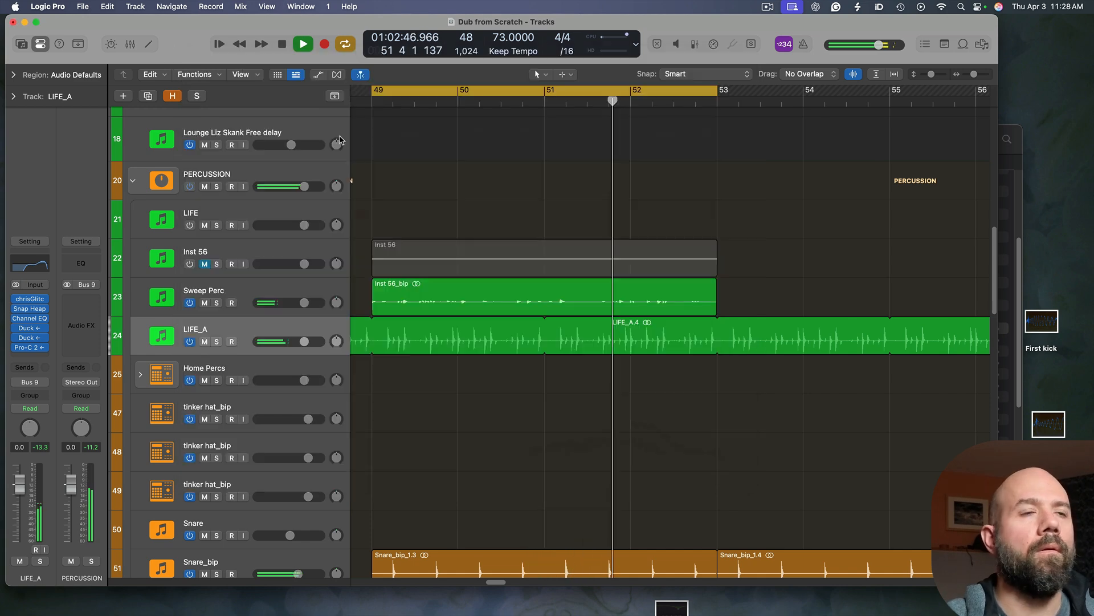
Stop playback and solo the LIFE_A and Sweep Perc tracks together
key("space")
key("super+Left")
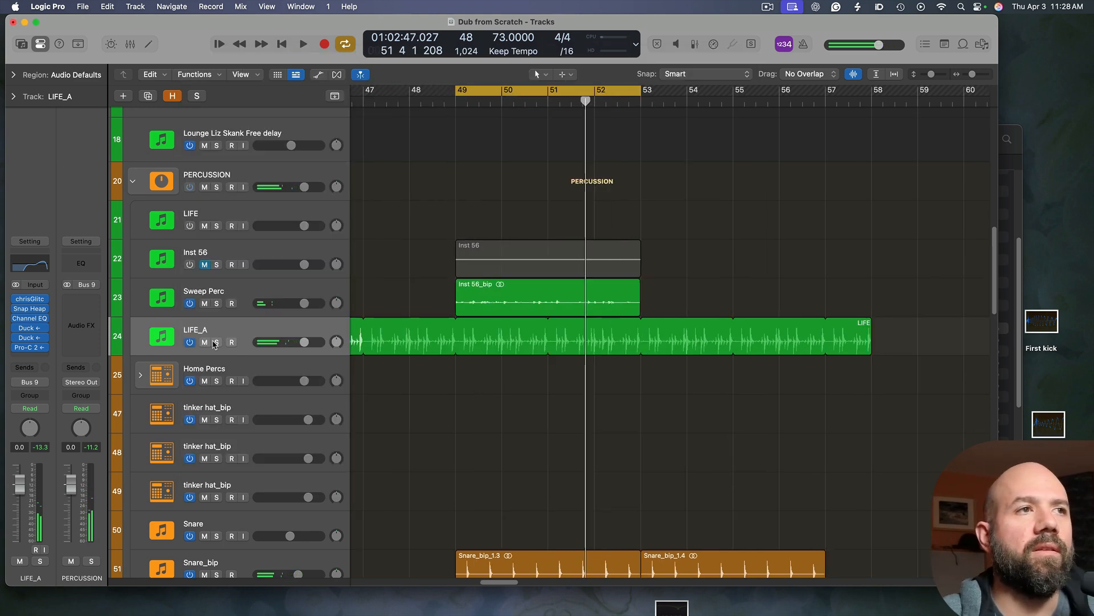
left_click_drag(216, 342, 217, 303)
key("super+Up")
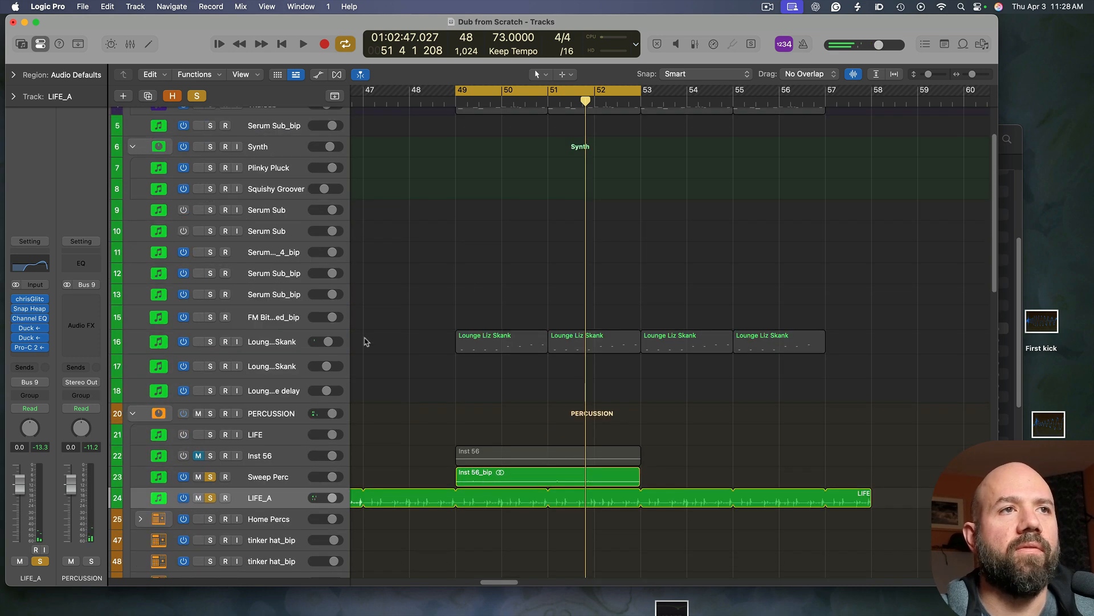
Solo the Snare_bip track and the KnB folder as well, then play the soloed tracks
scroll(513, 402, "down", 8)
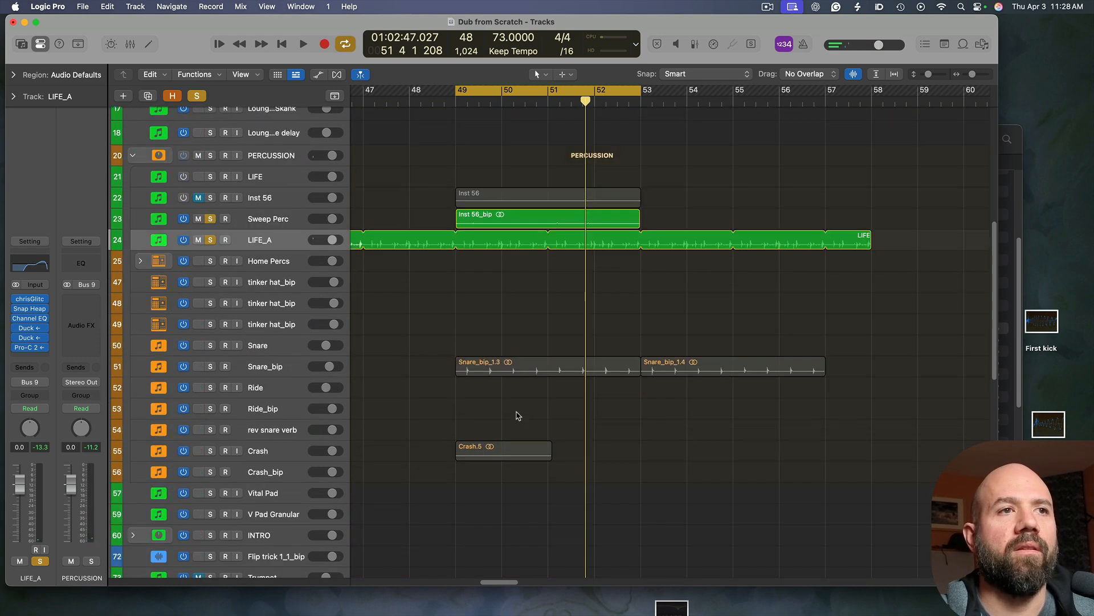
left_click(210, 368)
scroll(476, 292, "up", 5)
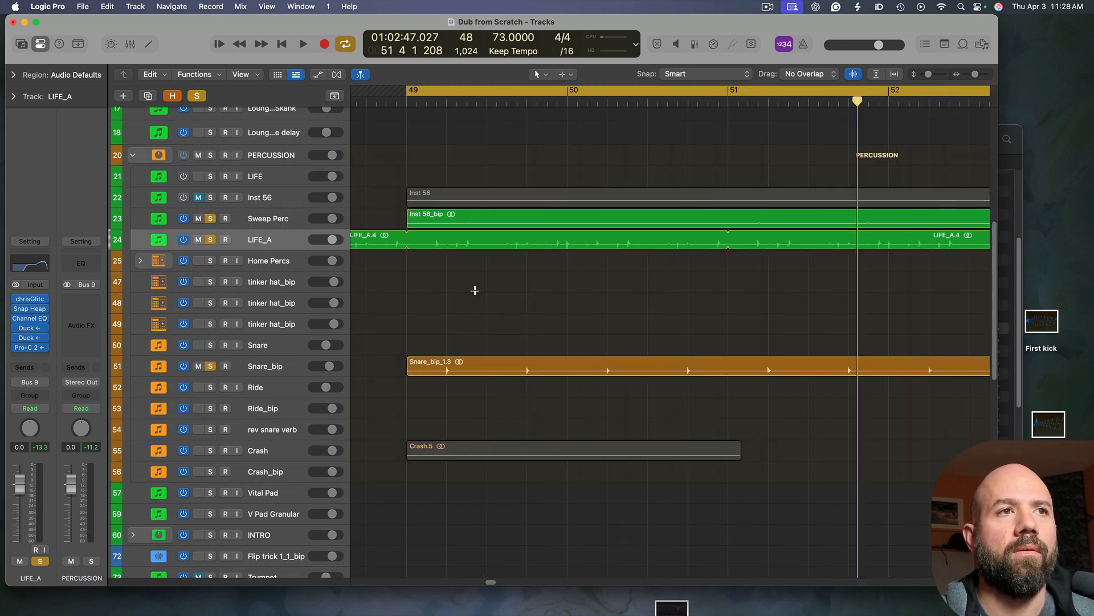
scroll(476, 292, "down", 8)
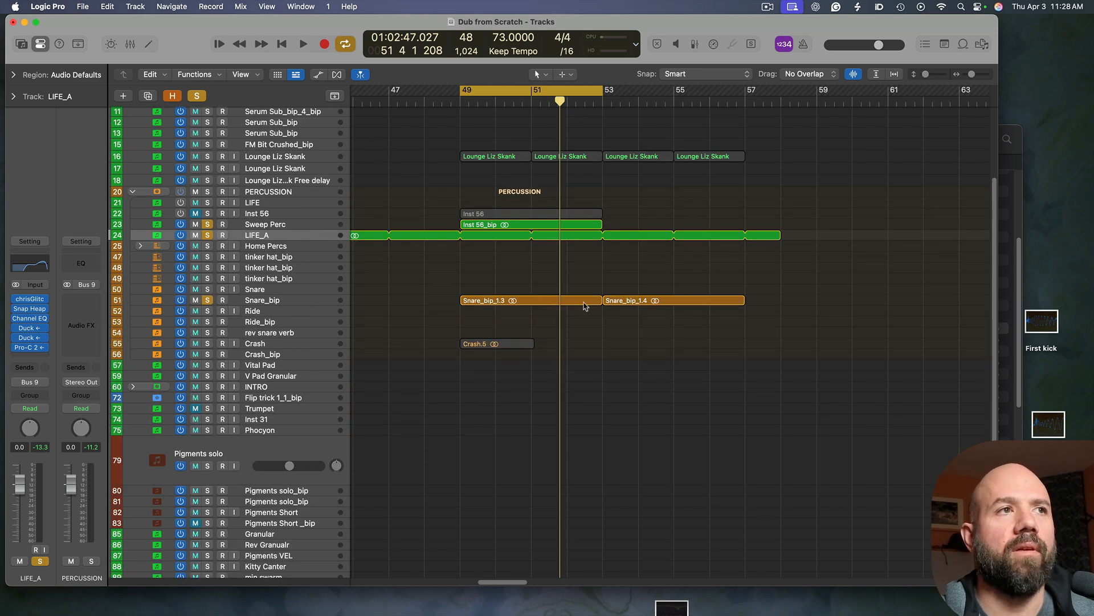
scroll(496, 314, "up", 5)
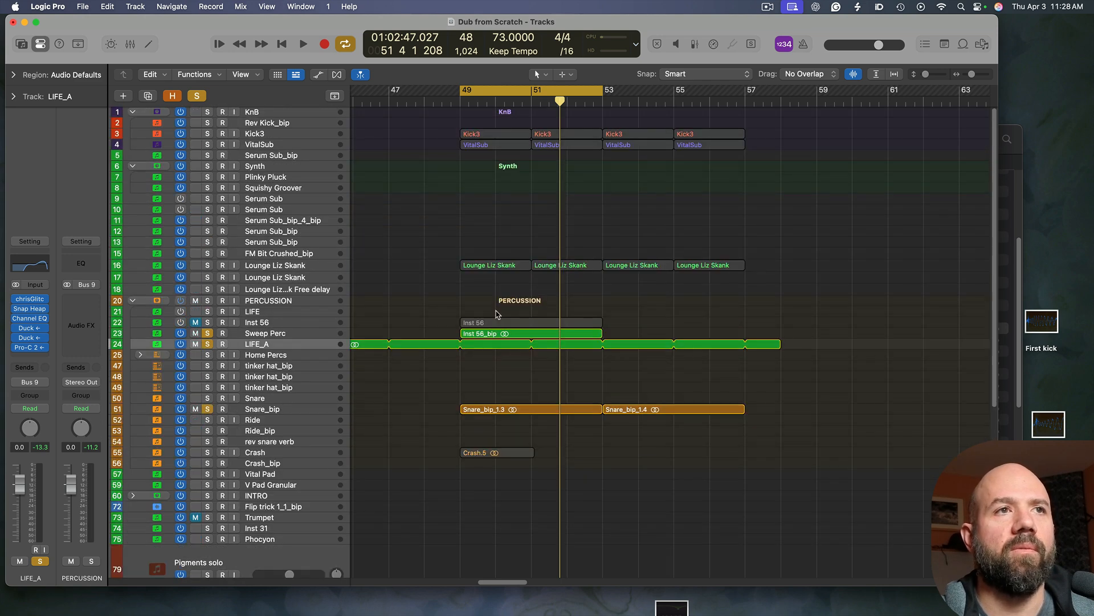
left_click(209, 112)
key("space")
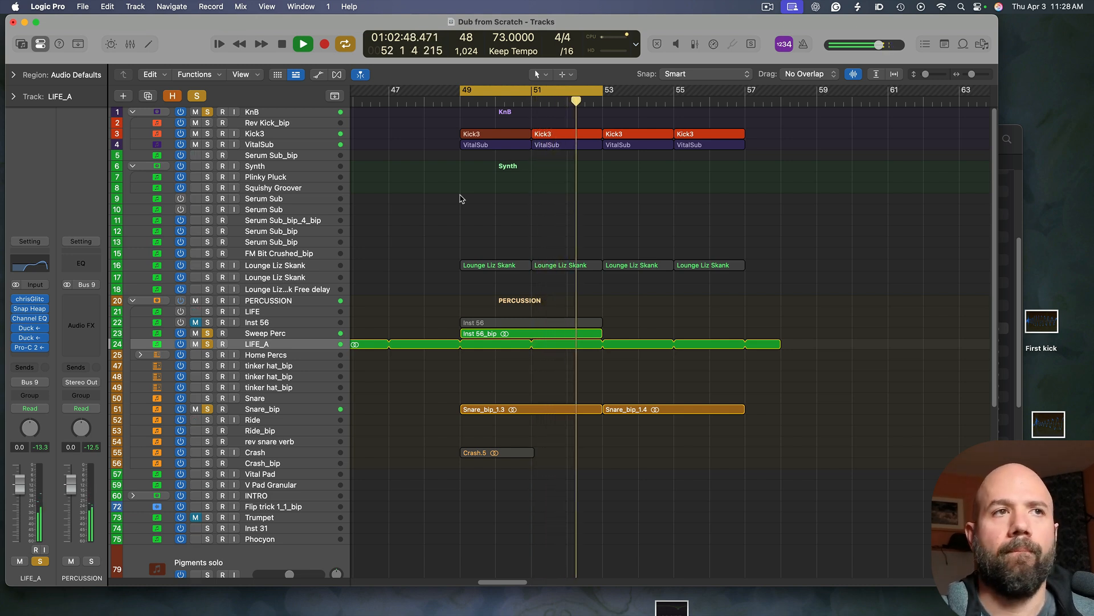
Insert the Duck plugin on the Sweep Perc track
left_click(297, 338)
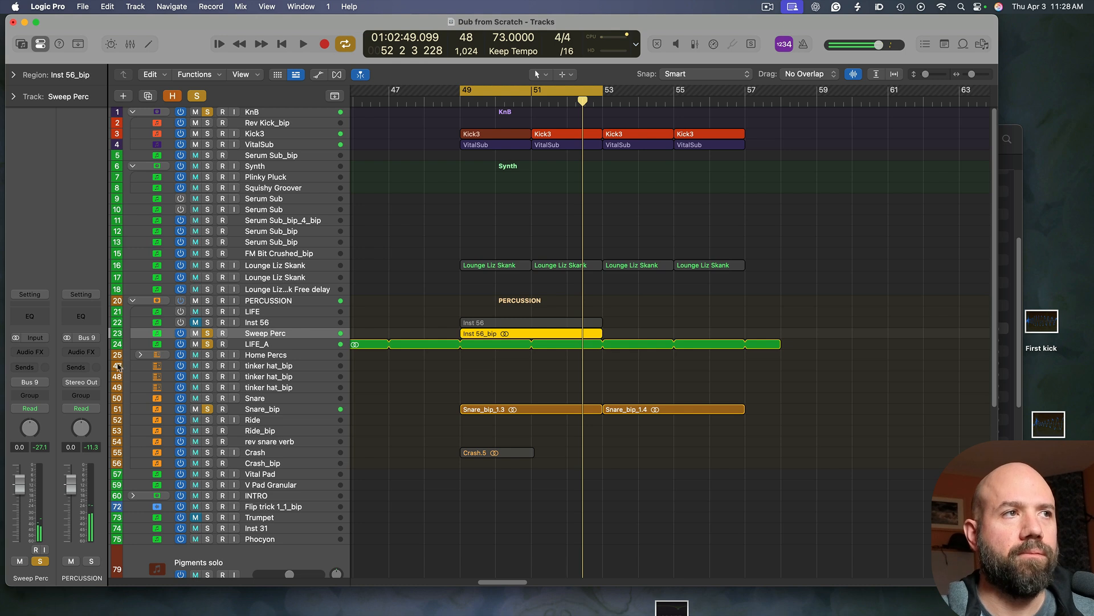
left_click(33, 350)
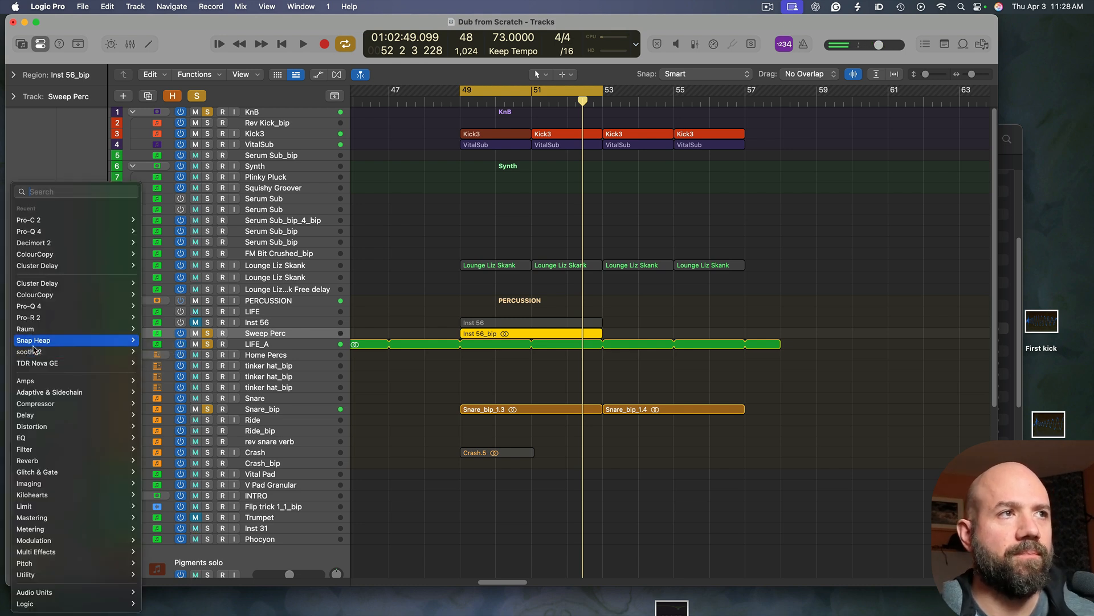
mouse_move(94, 472)
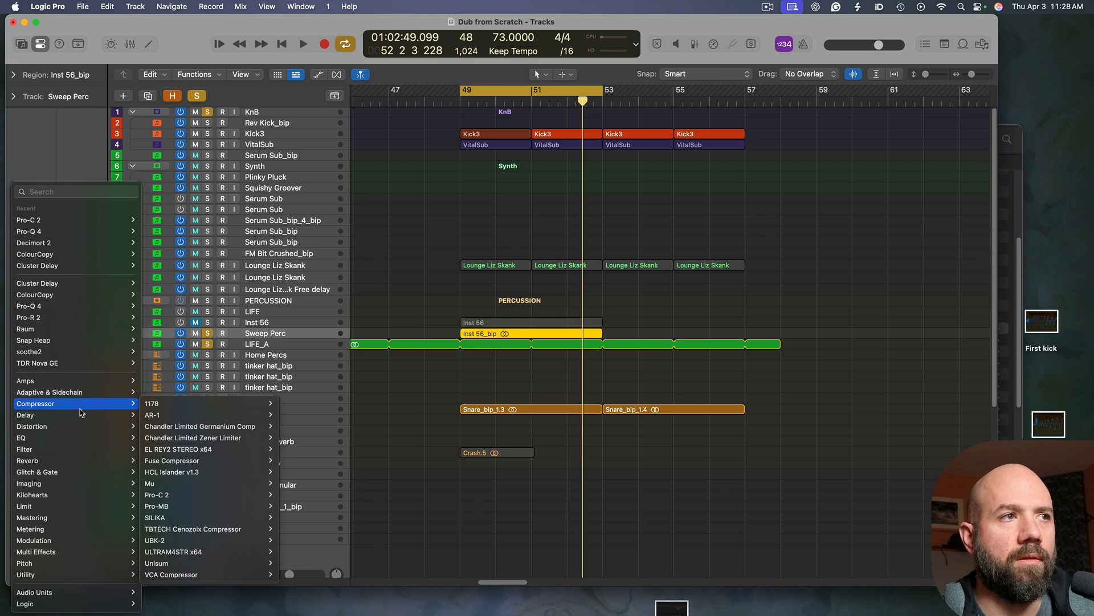
mouse_move(77, 392)
left_click(256, 403)
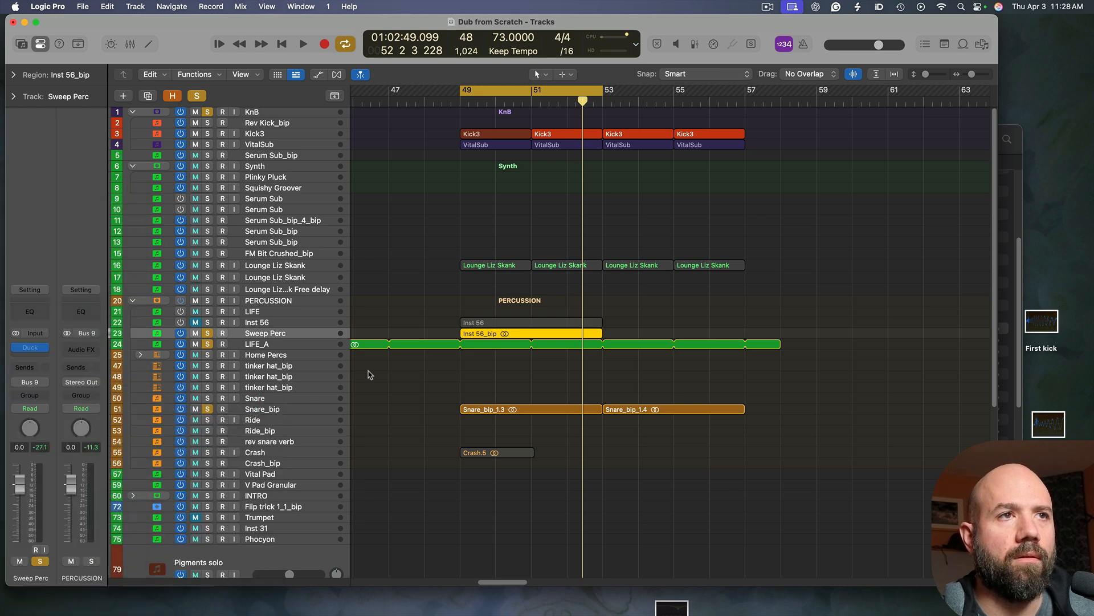
key("super+w")
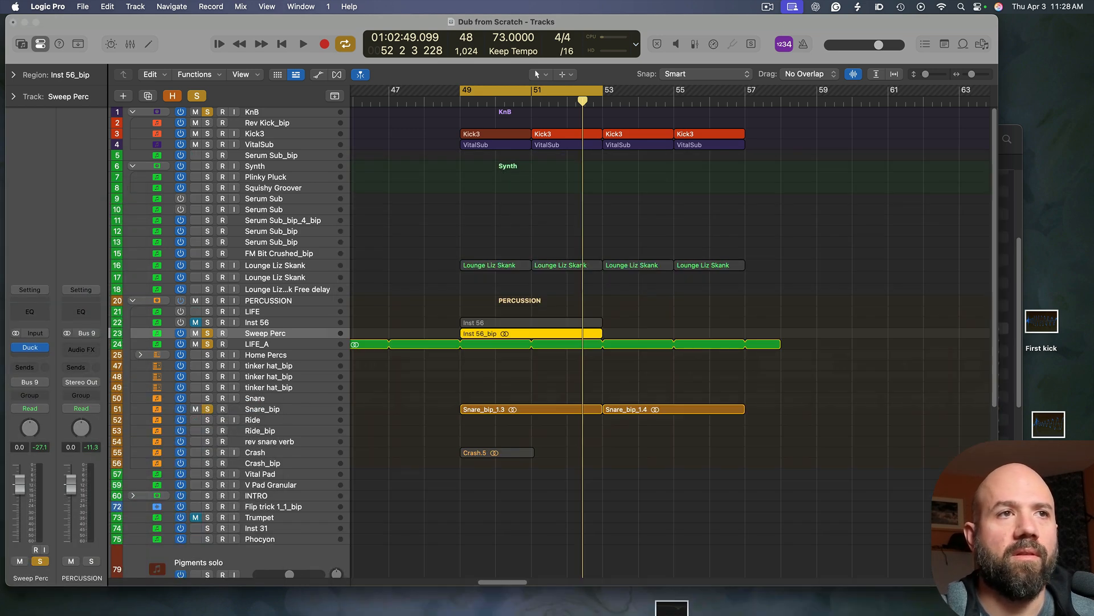
Inspect the Ride and Snare_bip tracks' channel strips
left_click(294, 402)
left_click(288, 416)
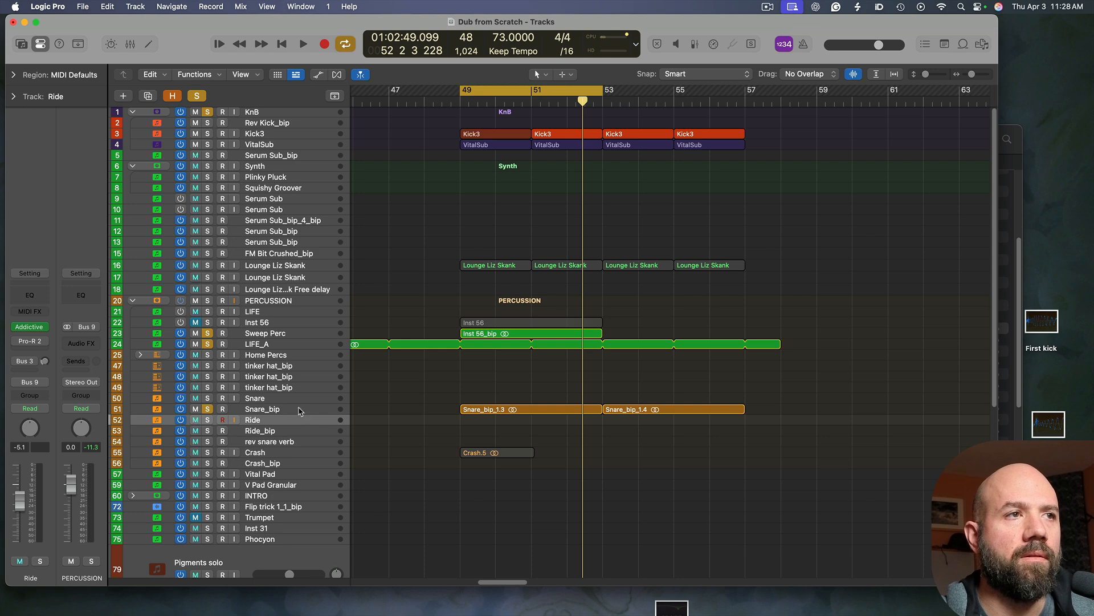
left_click(299, 410)
left_click(14, 97)
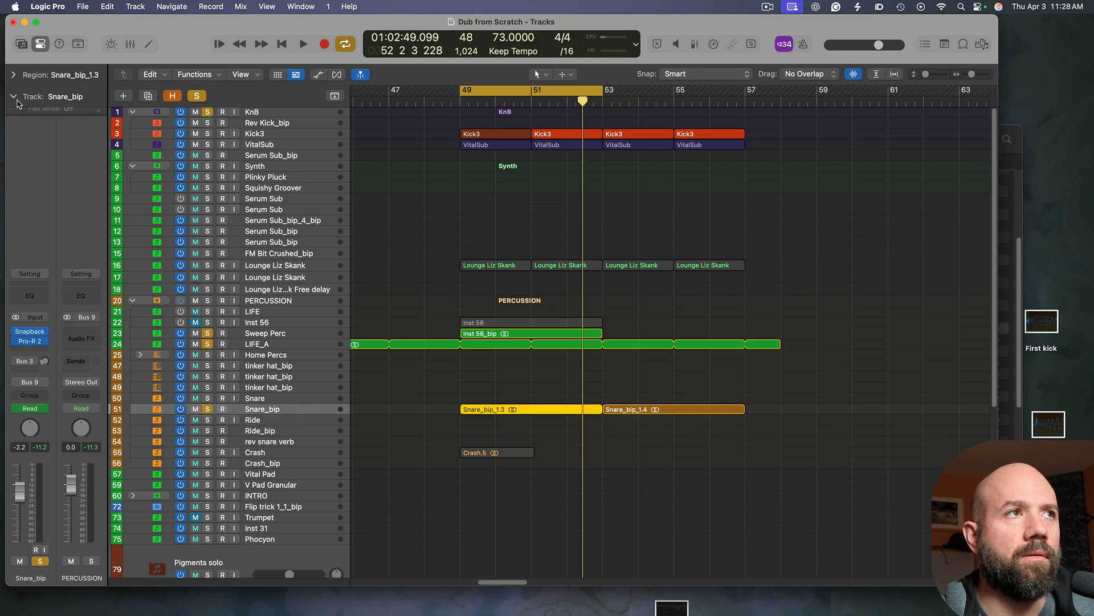
left_click(13, 97)
Open the Duck plugin on Sweep Perc and set its side chain to Snare_bip (Audio 30)
key("v")
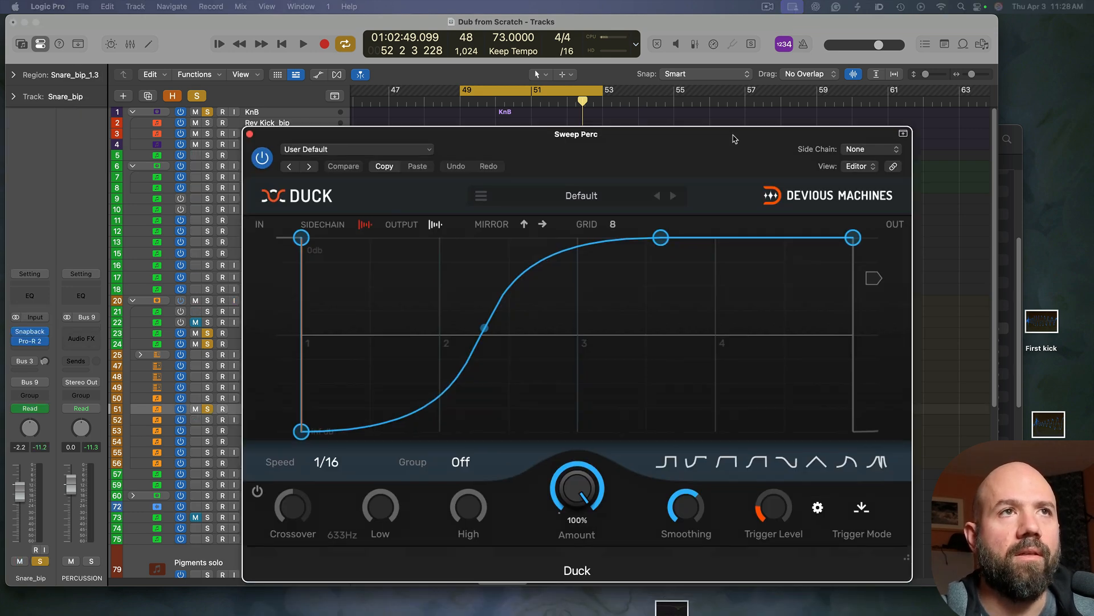
left_click(860, 127)
mouse_move(869, 149)
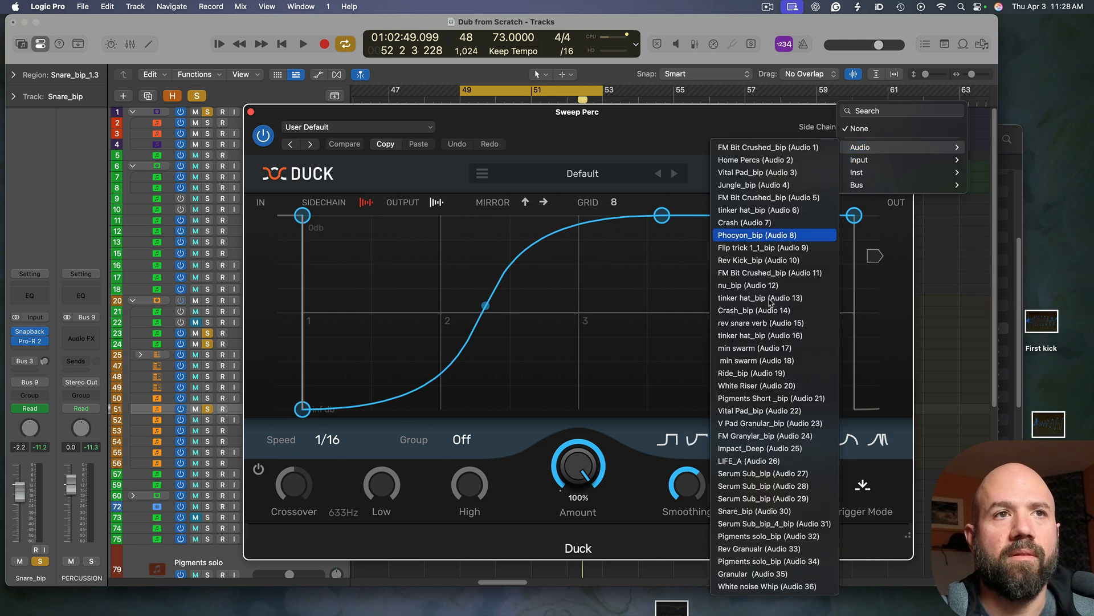
left_click(775, 512)
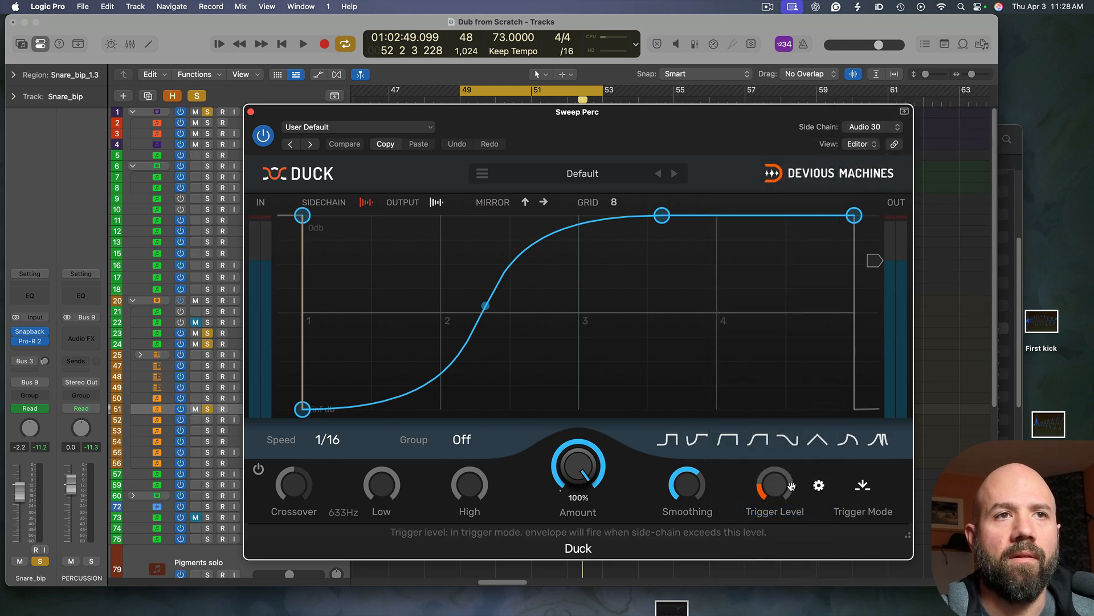
Play the song and reshape the Duck envelope curve by moving its top node and curve midpoint
key("space")
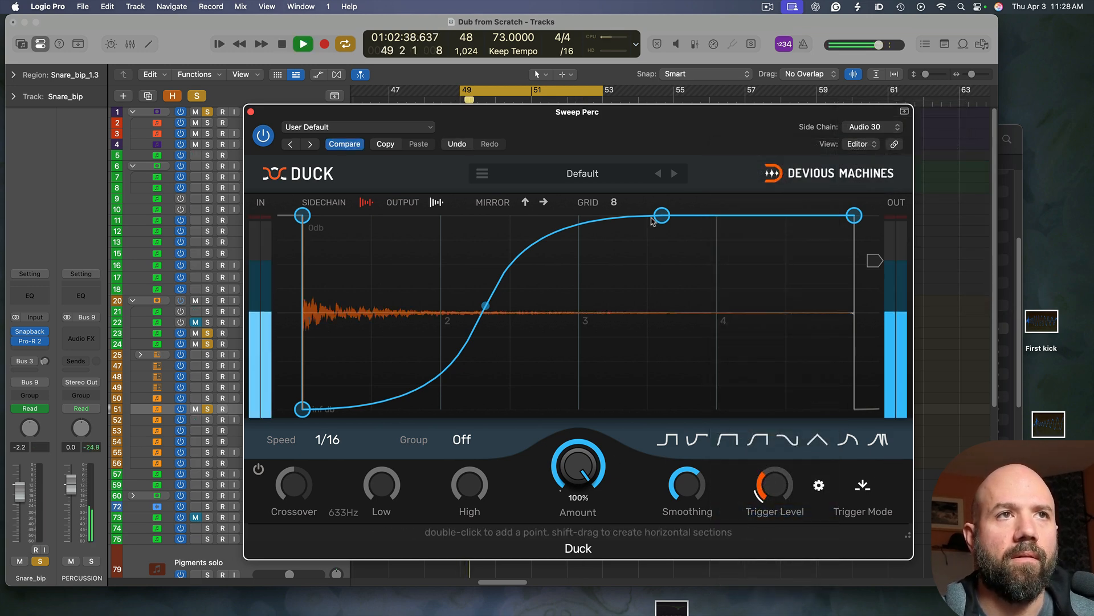
left_click_drag(652, 215, 626, 208)
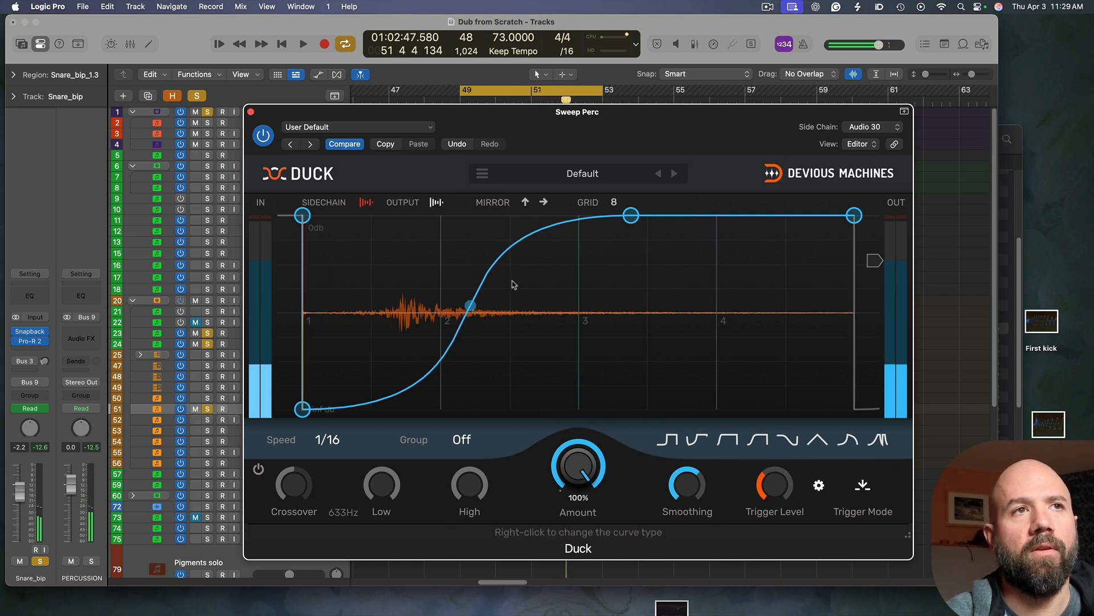
left_click_drag(513, 283, 522, 303)
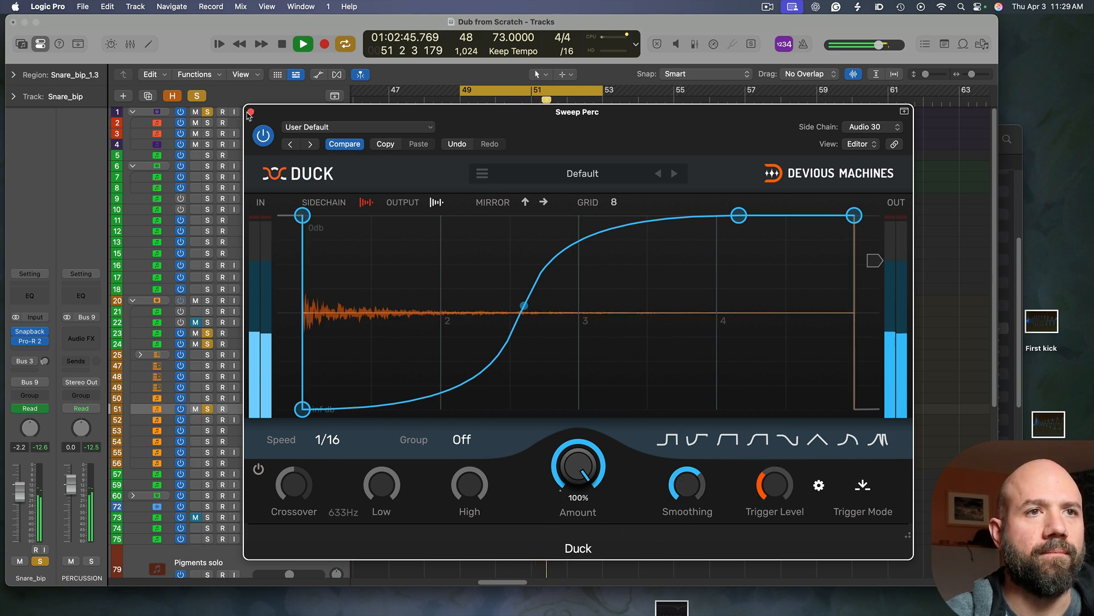
Close the Duck plugin and copy the Sweep Perc region from bar 49 to bar 53 on the same track
left_click(250, 112)
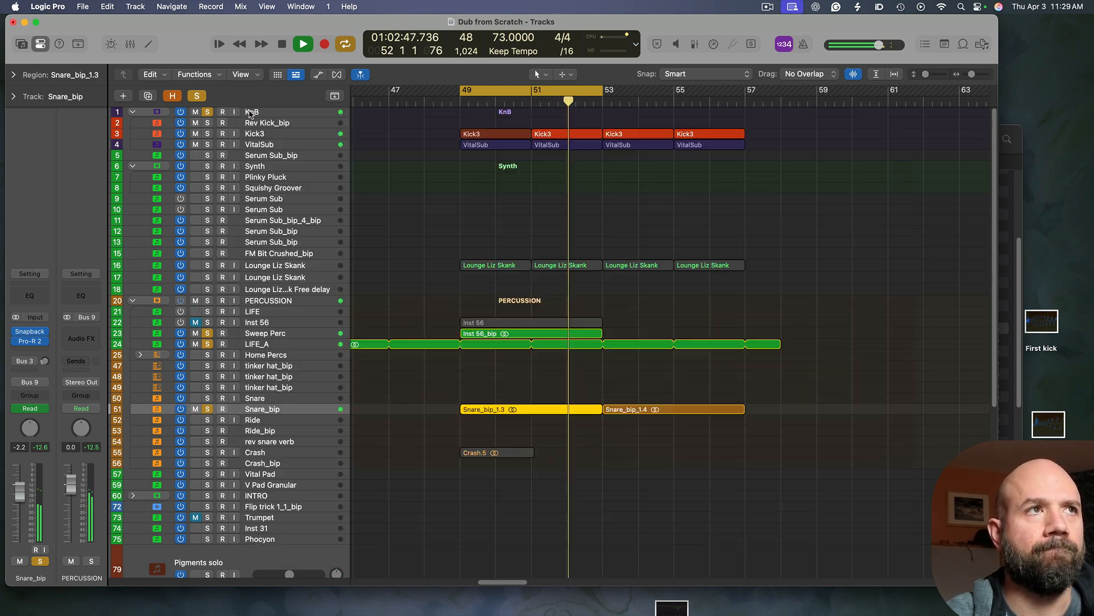
key("super+Up")
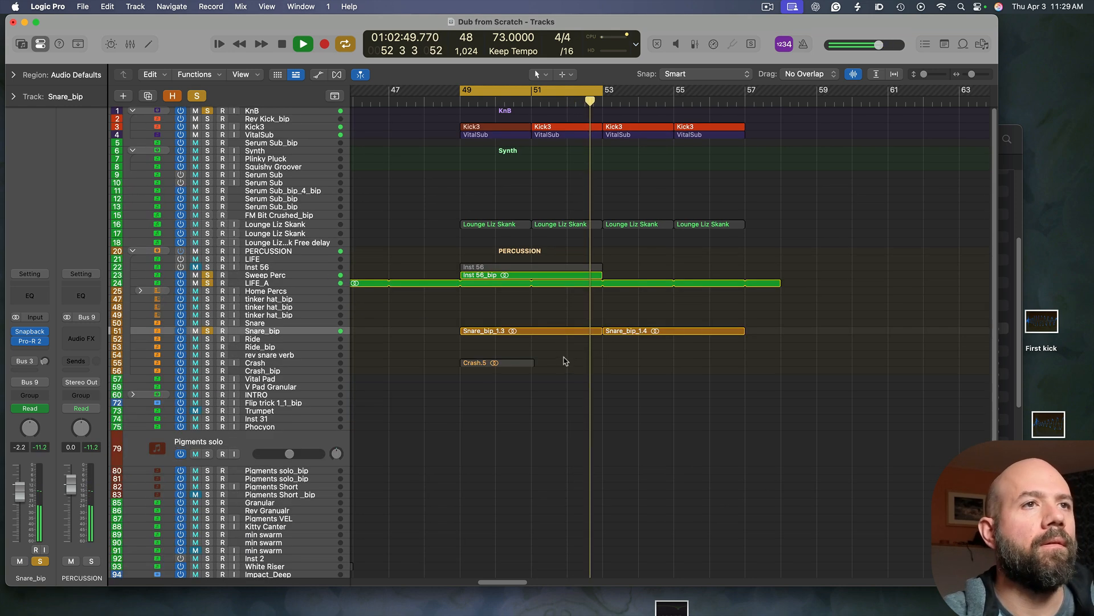
key("super+Left")
key("super+Left")
key("space")
key("super+Down")
key("super+Down")
scroll(610, 227, "up", 5)
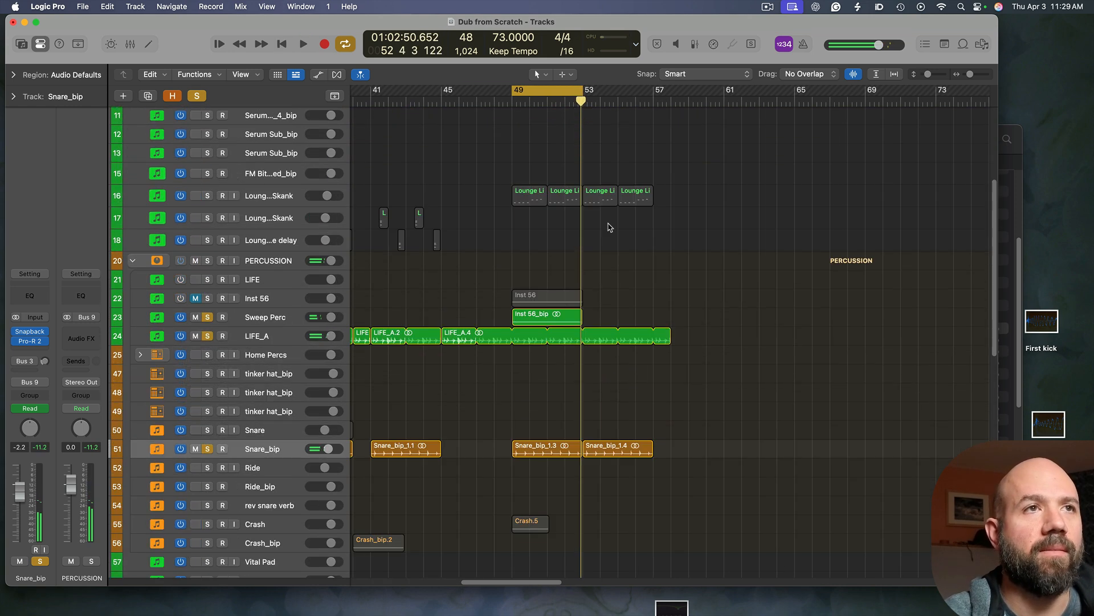
left_click_drag(538, 317, 608, 317)
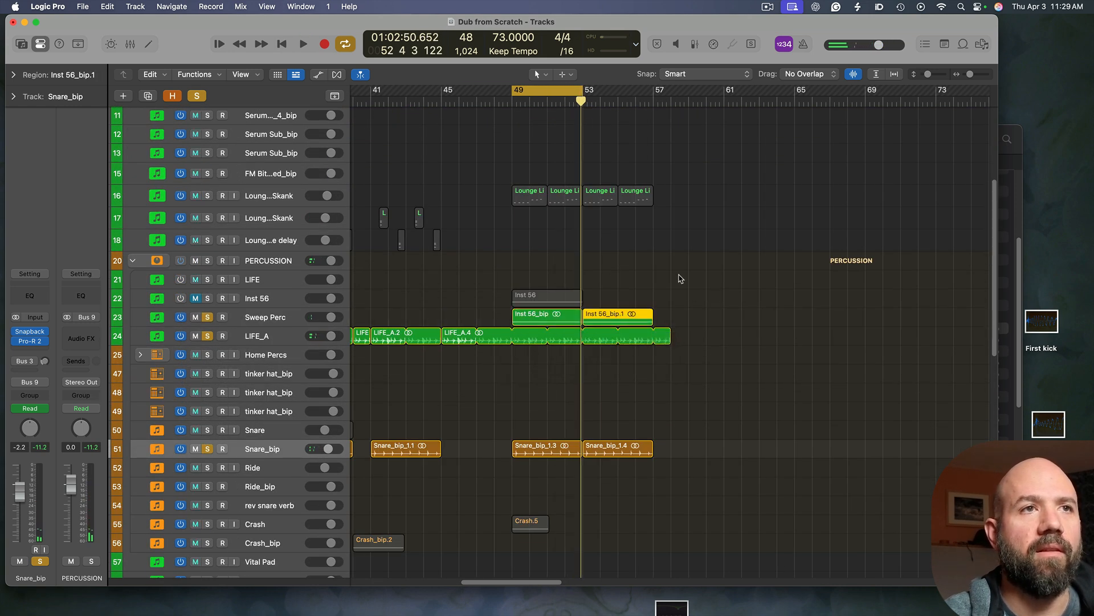
left_click(299, 321)
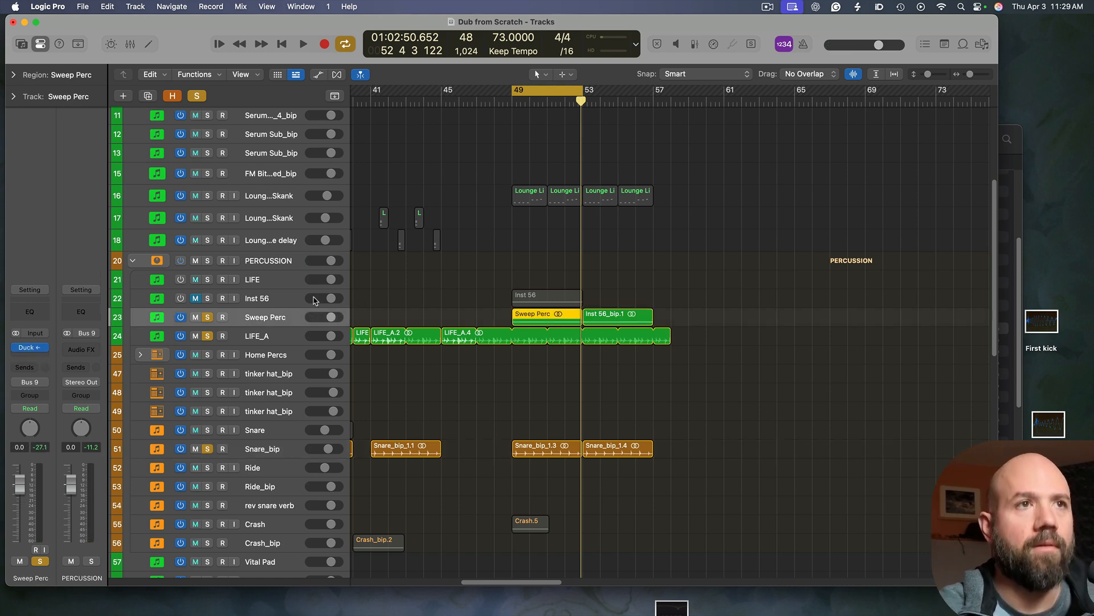
Extend the cycle range to end at bar 57 and switch off track soloing
key("space")
key("super+Up")
left_click_drag(581, 92, 652, 94)
left_click(197, 96)
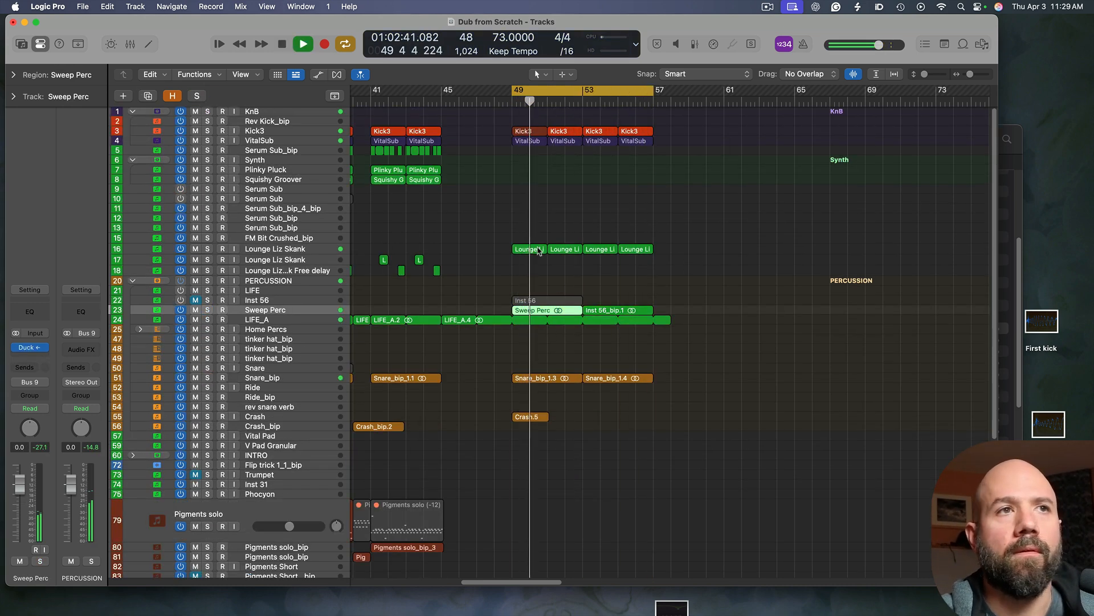
scroll(614, 359, "down", 1)
scroll(583, 376, "right", 2)
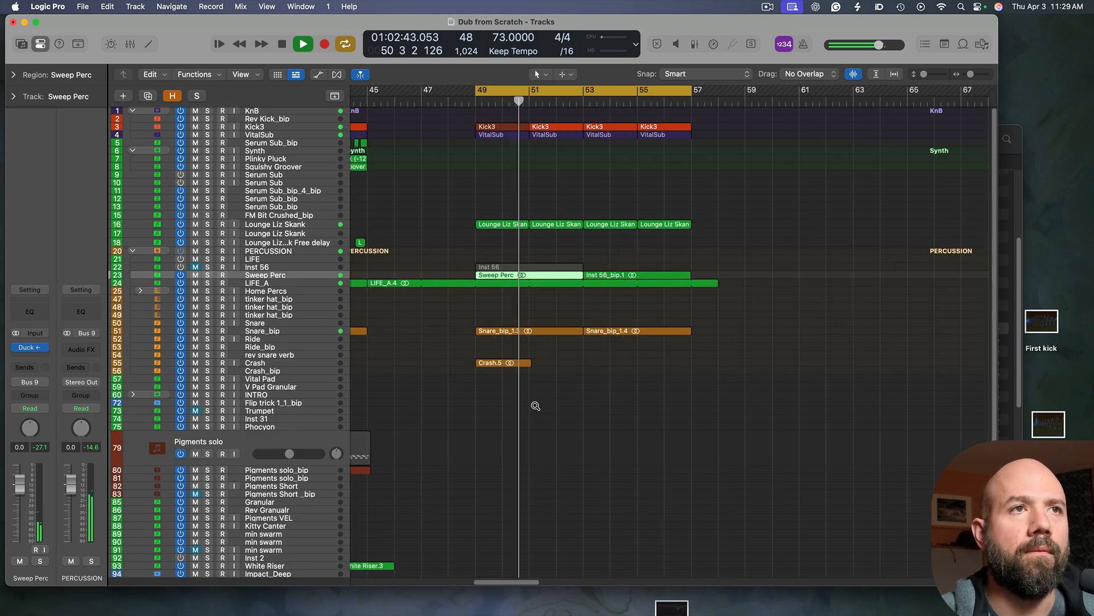
scroll(535, 405, "up", 3)
key("super+Up")
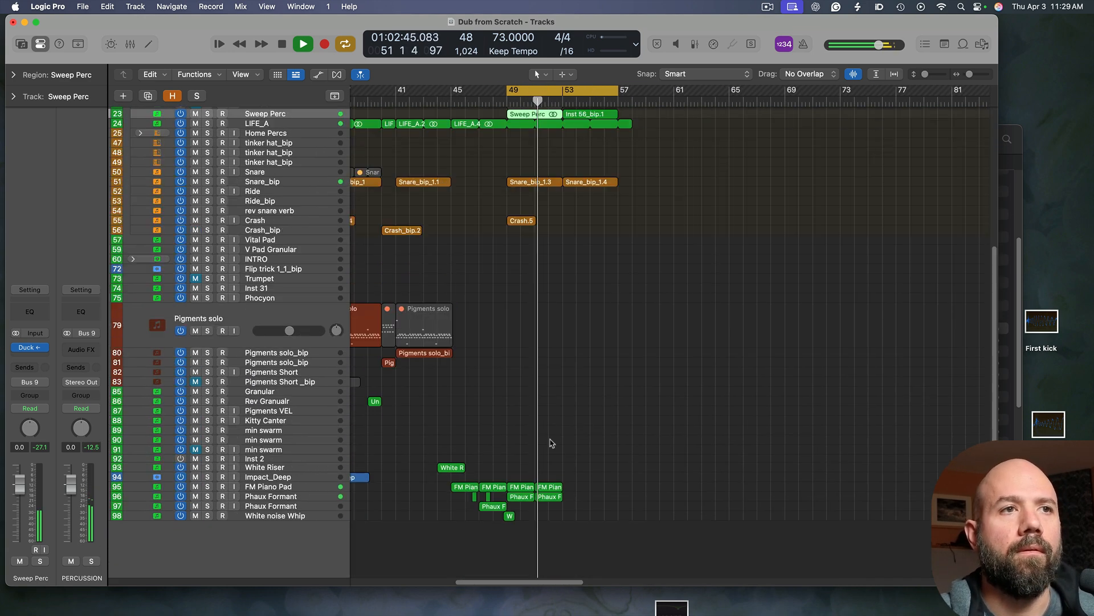
Insert a stereo Pro-Q 4 on the Phaux Formant track
left_click(319, 498)
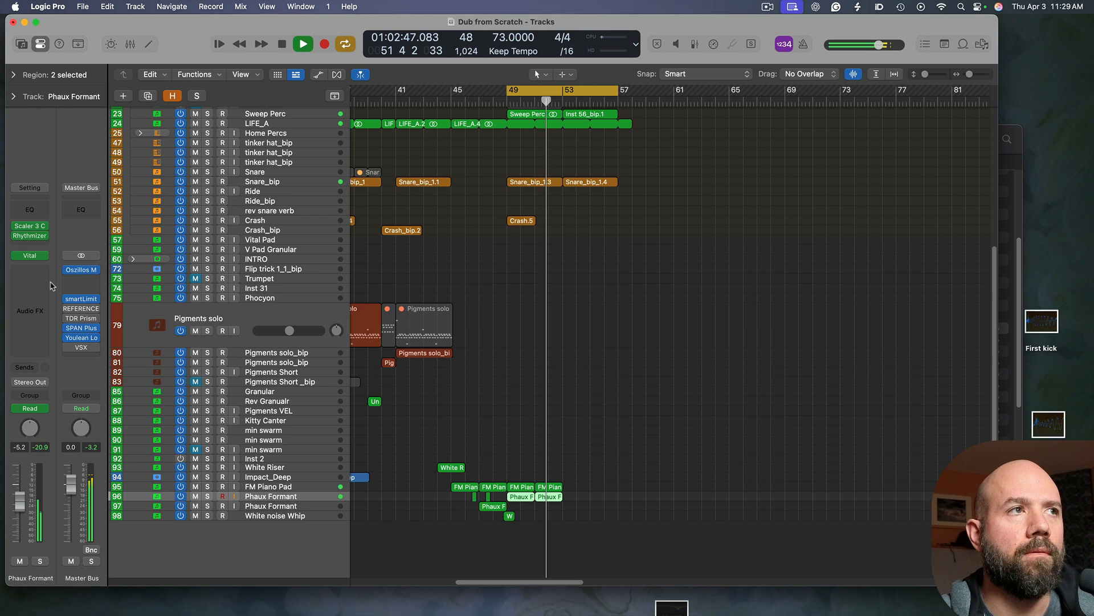
left_click(27, 272)
mouse_move(34, 242)
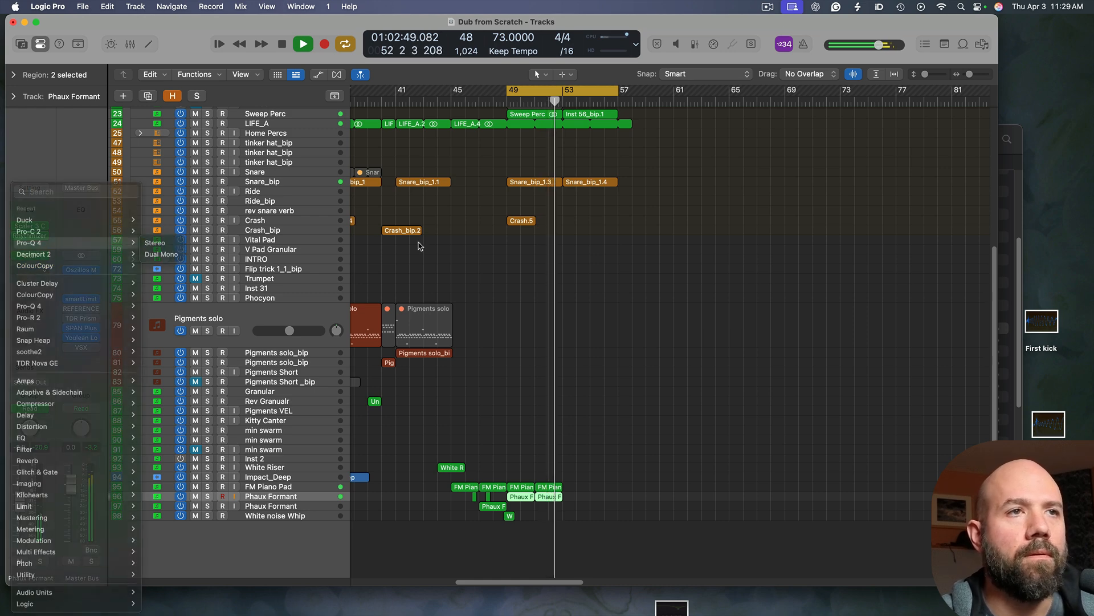
left_click(154, 242)
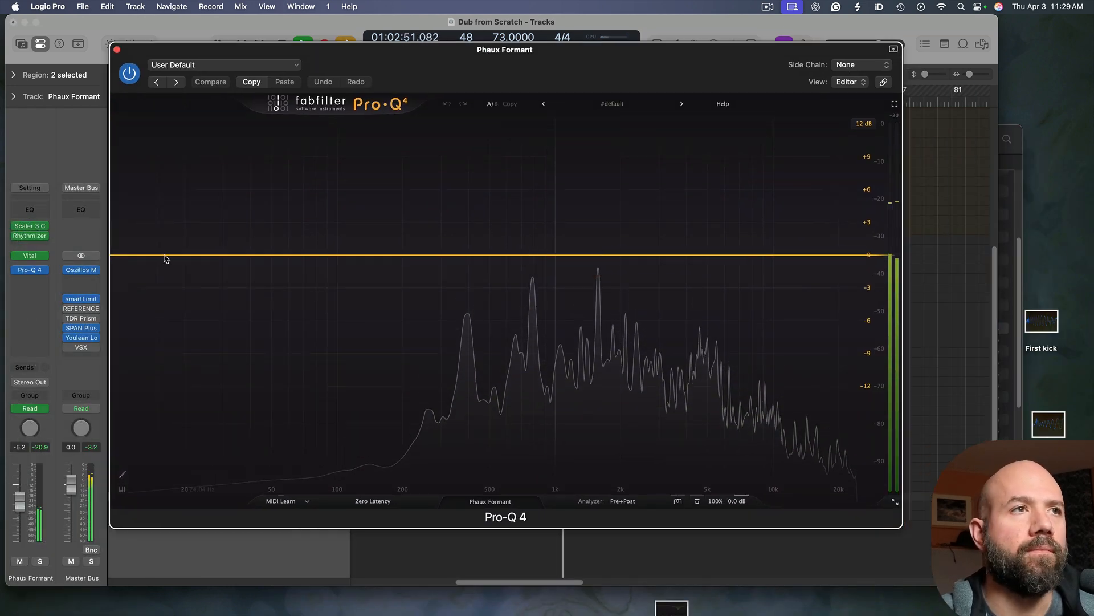
In Pro-Q 4, add a low cut around 75 Hz and a gentle mid-range bell dip
left_click_drag(142, 257, 308, 253)
left_click_drag(601, 255, 545, 285)
scroll(566, 299, "down", 5)
left_click_drag(545, 65, 78, 142)
key("space")
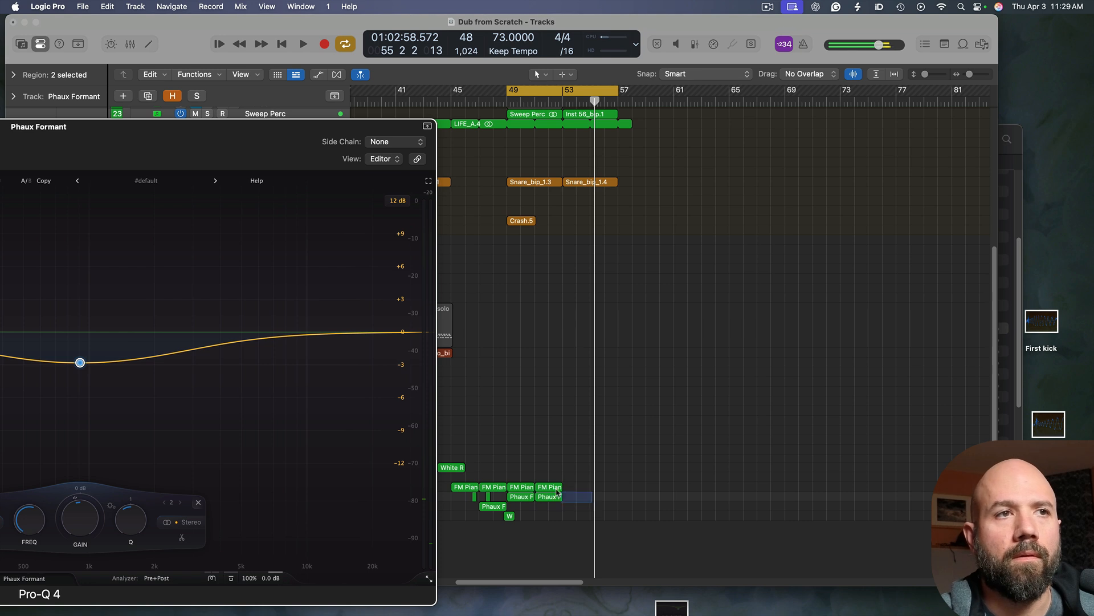
Copy the four selected FM Piano Pad and Phaux Formant regions 4 bars later, to bar 53
left_click_drag(558, 493, 665, 476)
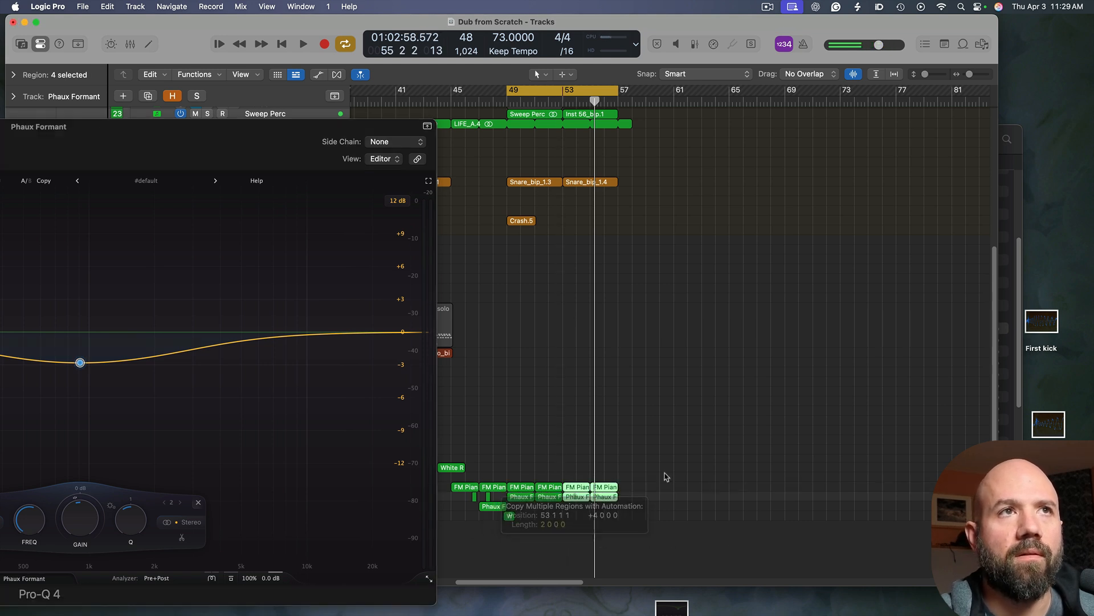
key("space")
Set the Pro-Q 4 bell to about 1590 Hz at -3.1 dB, add a high cut near the top, and close it
left_click_drag(269, 125, 739, 22)
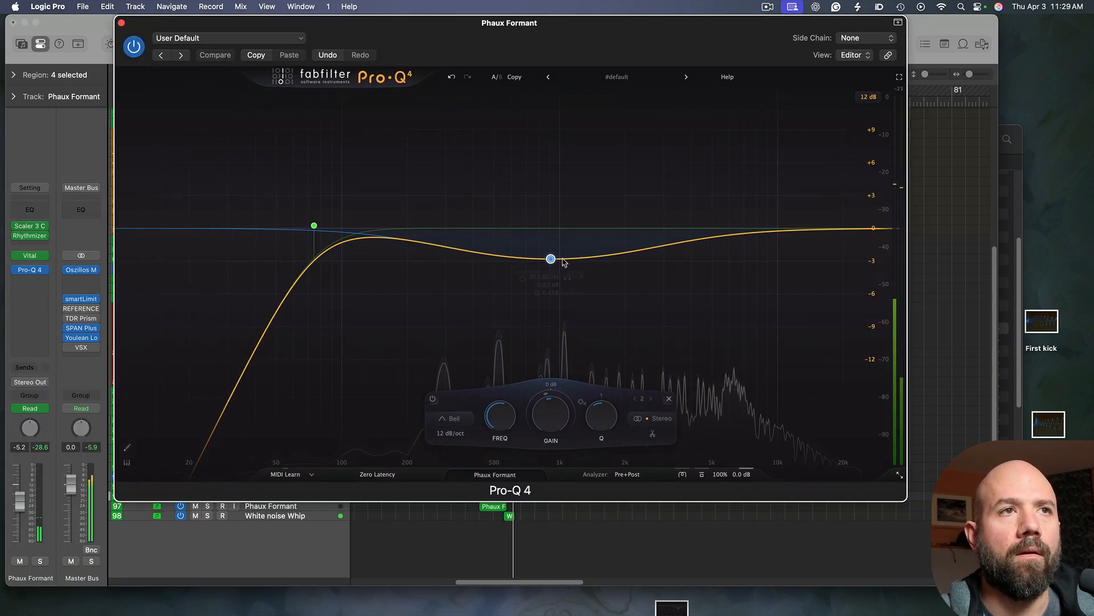
left_click_drag(551, 258, 605, 269)
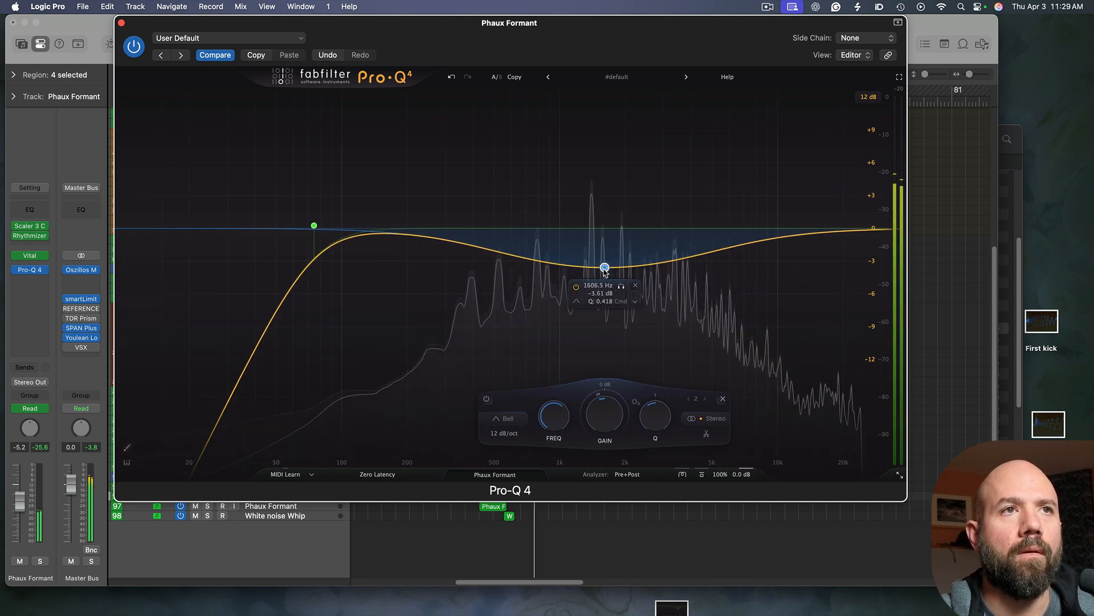
left_click(314, 226)
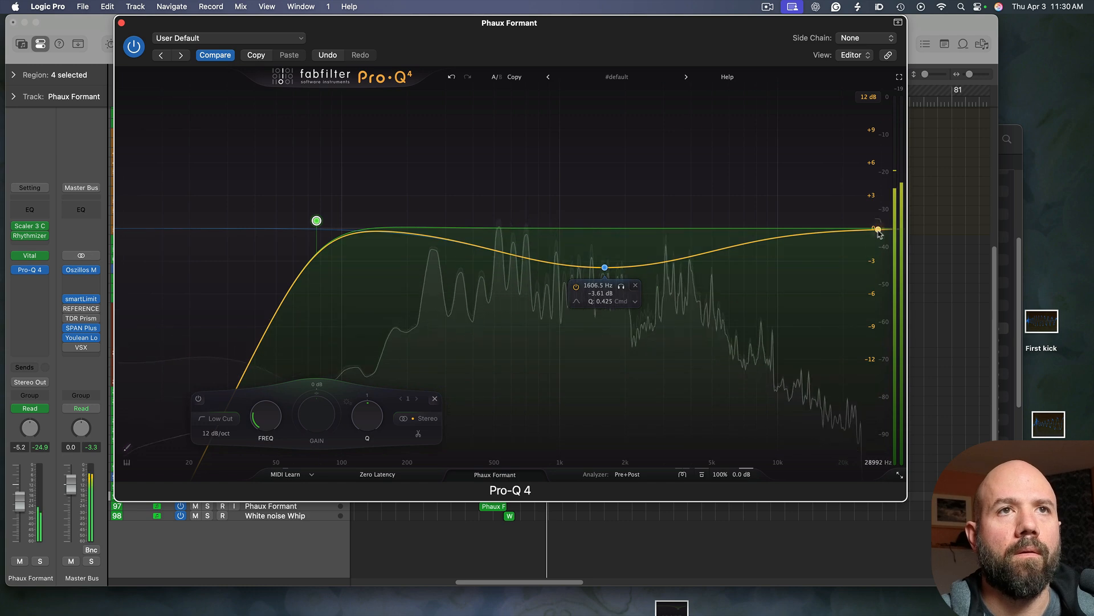
left_click_drag(878, 231, 830, 222)
left_click_drag(605, 267, 604, 262)
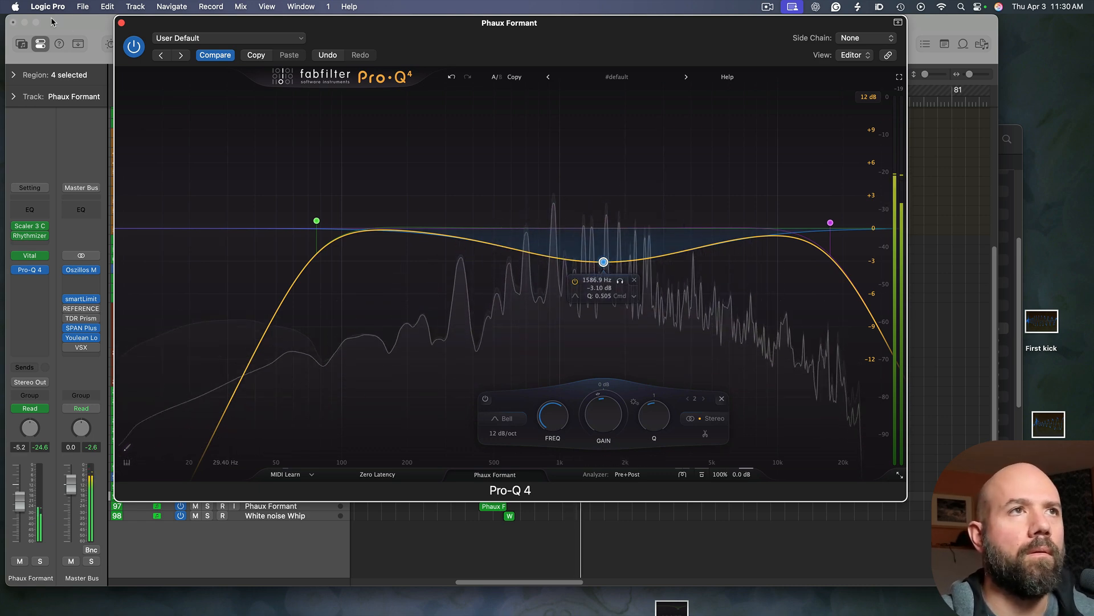
left_click(122, 22)
Play the arrangement from bar 45 to audition the changes
key("super+Up")
key("super+Up")
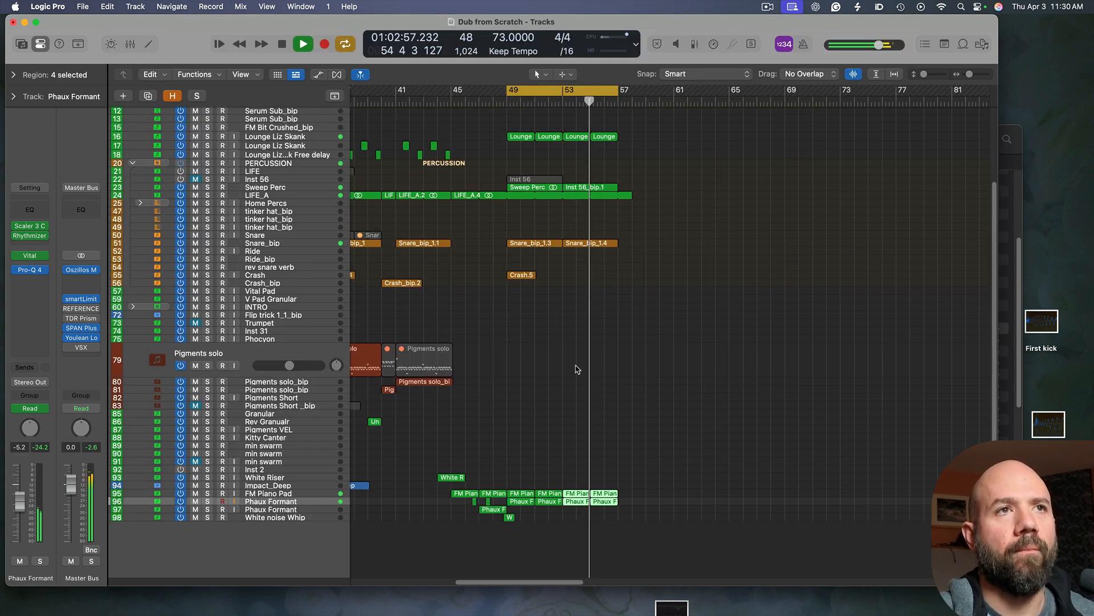
key("super+Left")
key("super+Left")
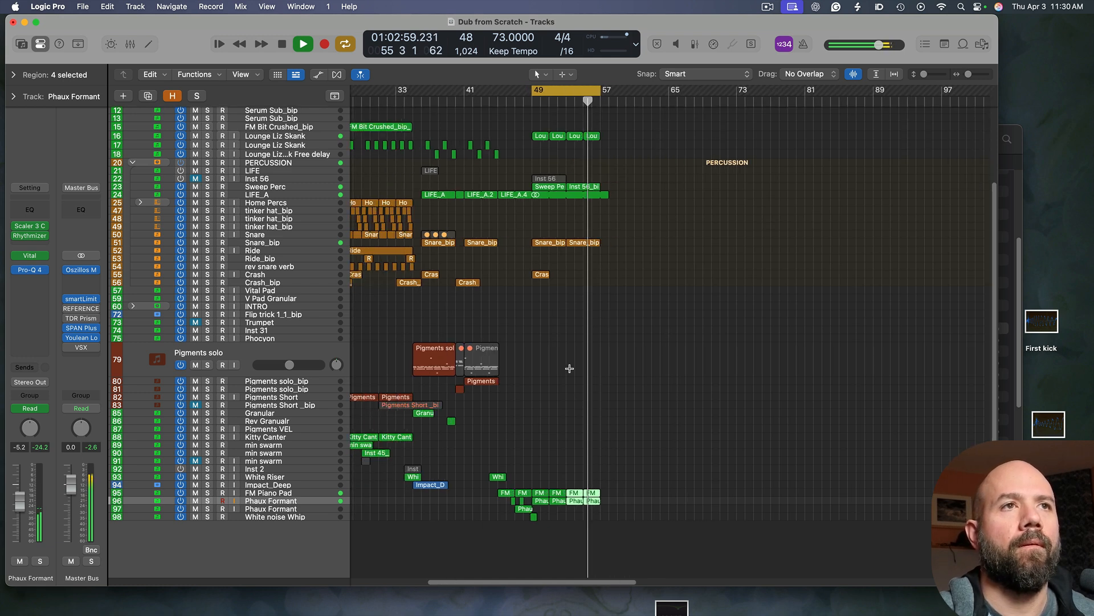
left_click(589, 363)
key("super+Right")
key("super+Right")
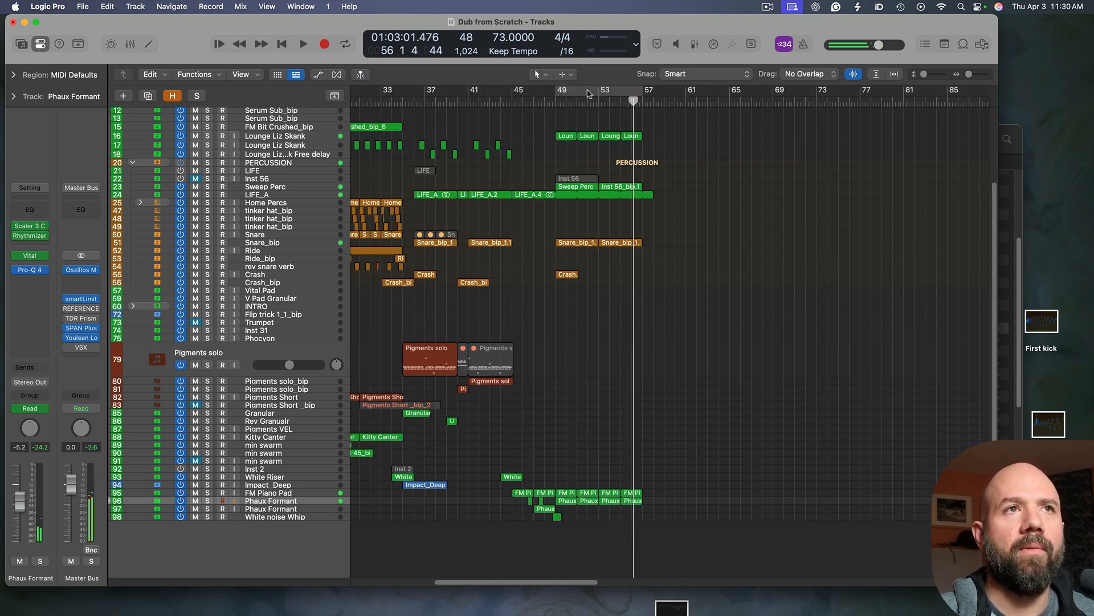
left_click(517, 100)
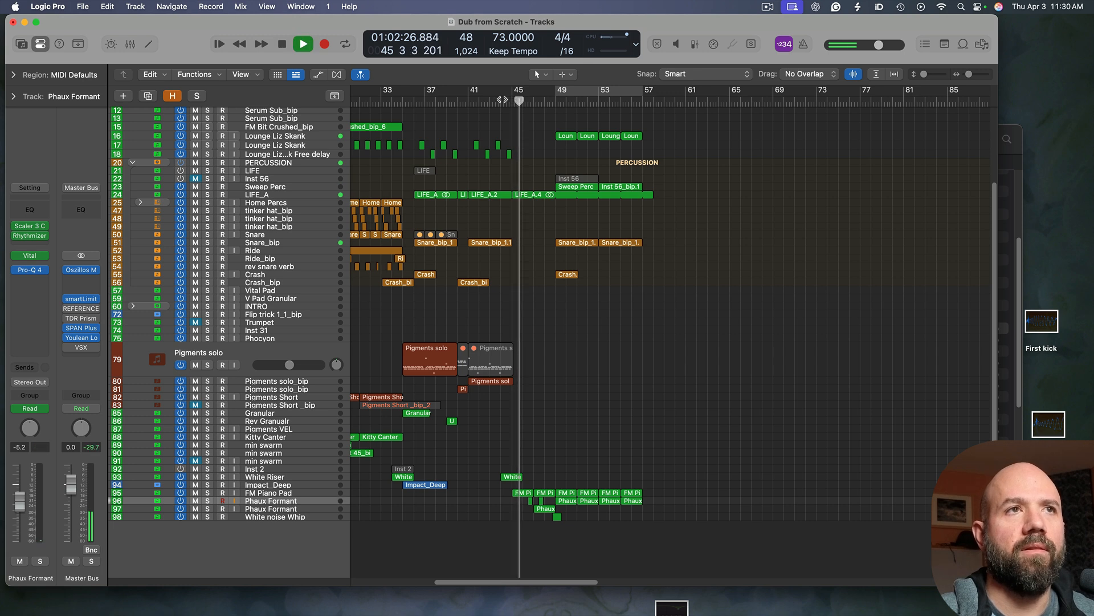
left_click(504, 101)
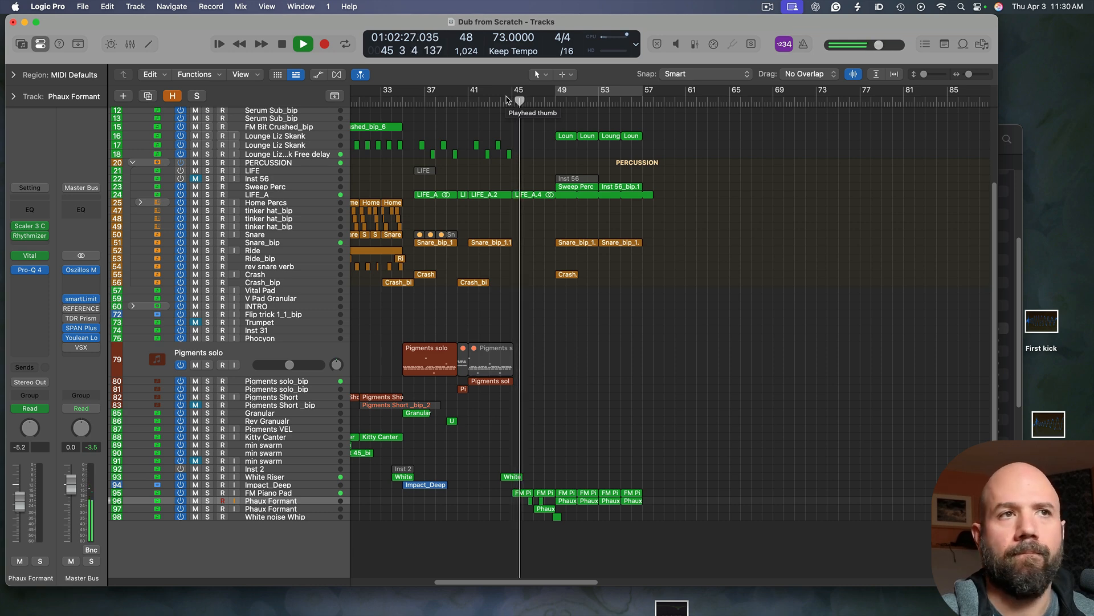
key("super+Down")
key("super+Down")
key("space")
Show the Pigments solo_bip track's automation and review its Cluster Delay Input parameter
left_click(485, 228)
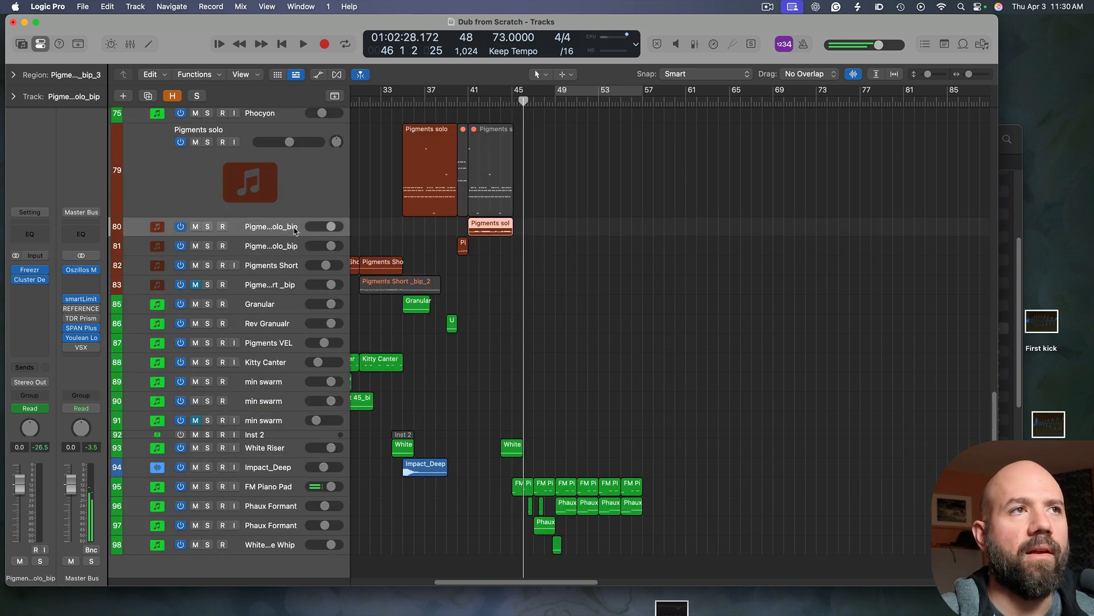
key("super+Right")
key("super+Right")
key("super+Right")
key("super+Right")
key("super+Right")
key("super+Down")
key("super+Down")
key("super+Down")
key("super+Down")
scroll(596, 280, "left", 10)
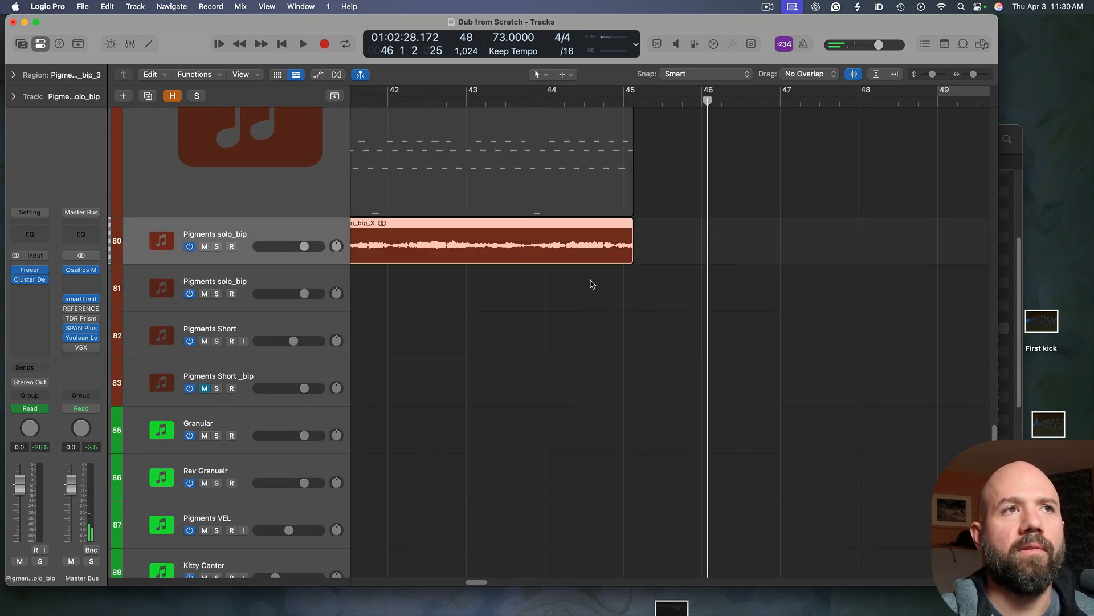
key("a")
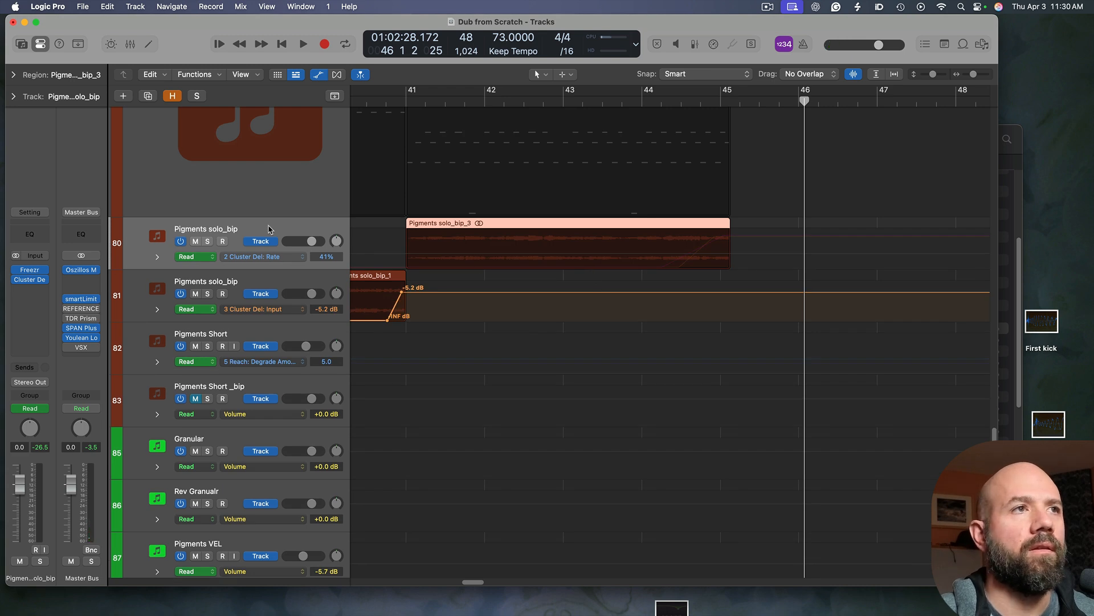
left_click(288, 259)
left_click(391, 402)
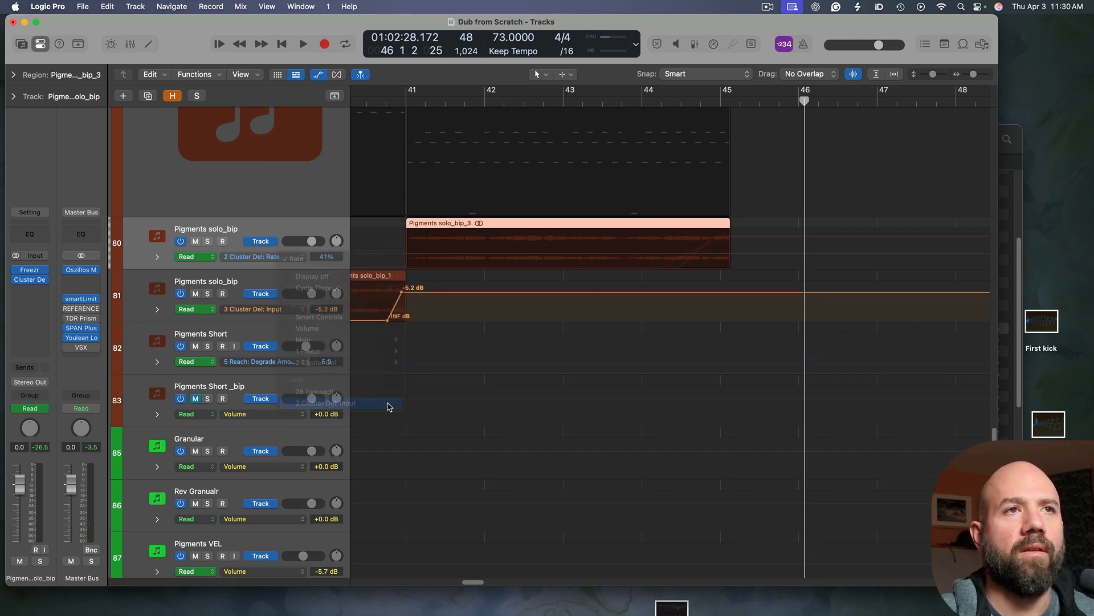
left_click(277, 256)
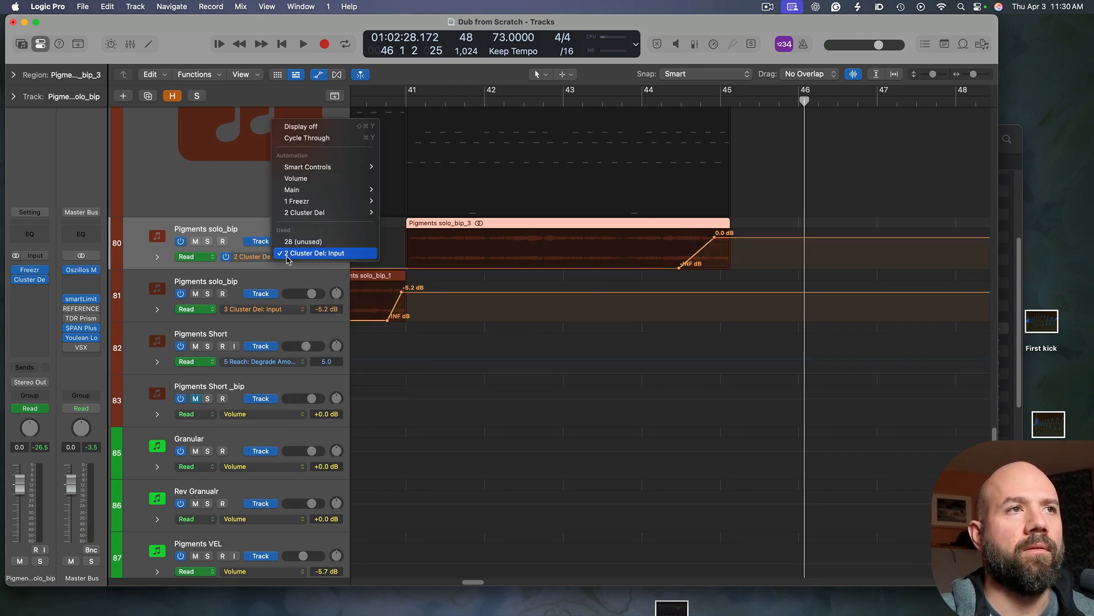
left_click(306, 242)
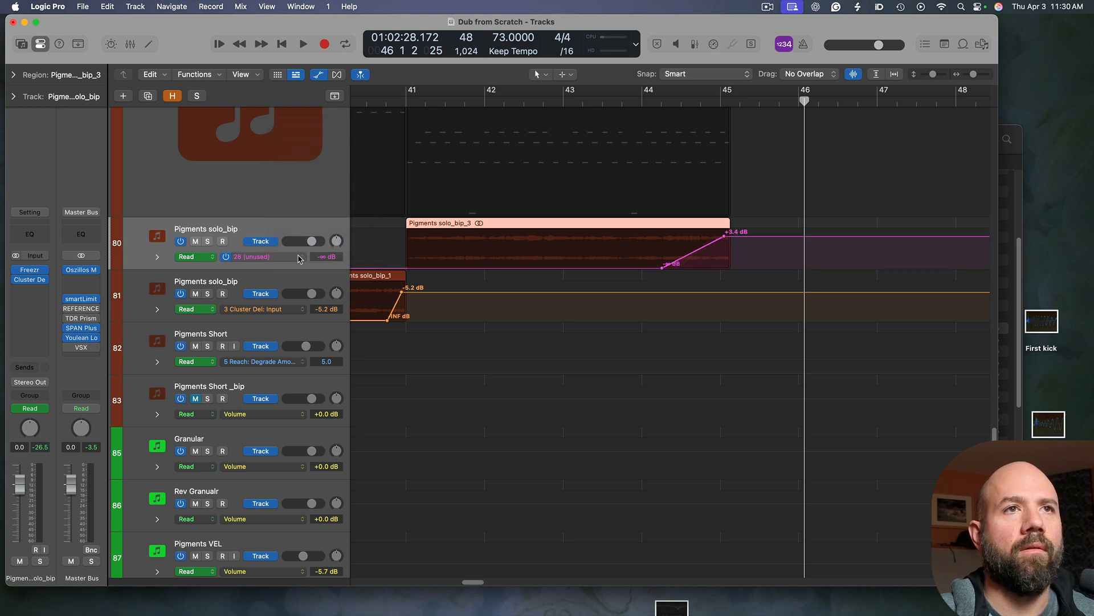
left_click(288, 256)
left_click(313, 263)
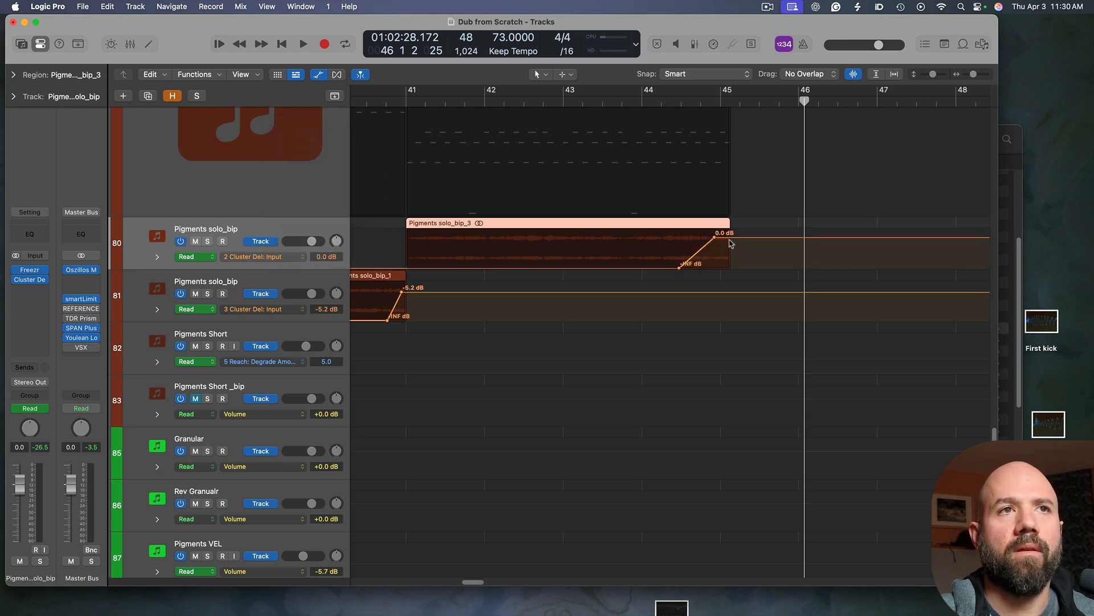
Open Cluster Delay on Pigments solo_bip and raise its Feedback to about 83%
left_click(671, 101)
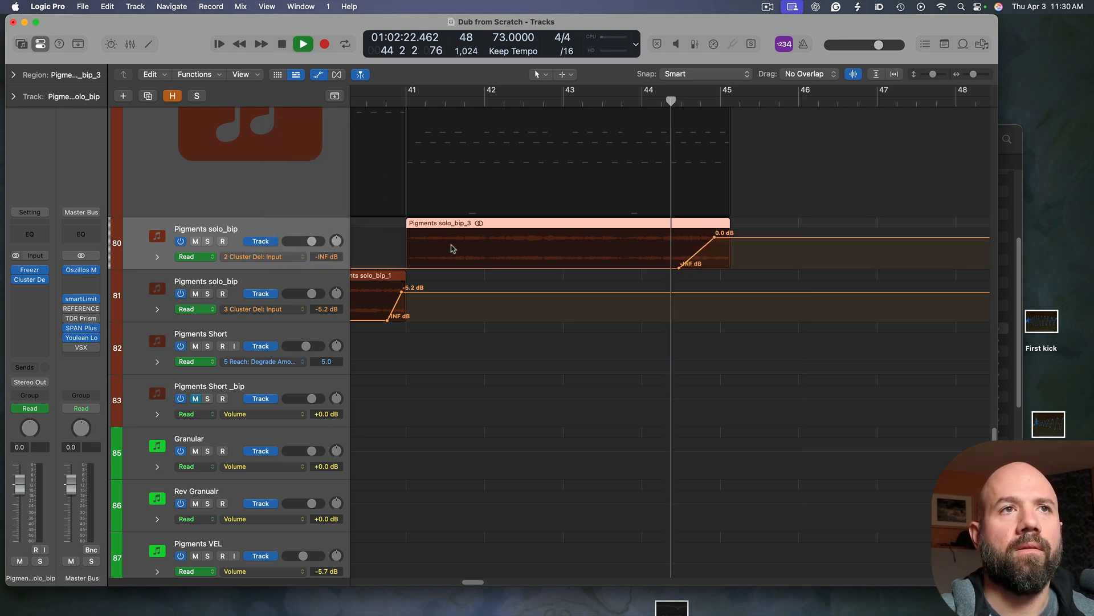
left_click(34, 279)
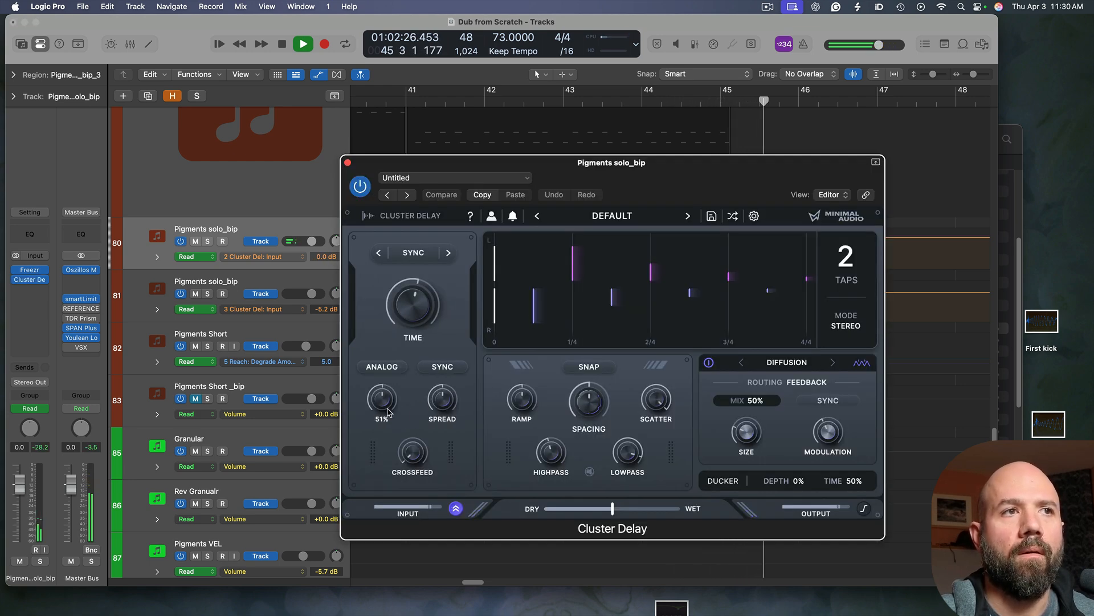
left_click_drag(388, 412, 392, 389)
left_click_drag(620, 163, 573, 615)
scroll(499, 115, "left", 4)
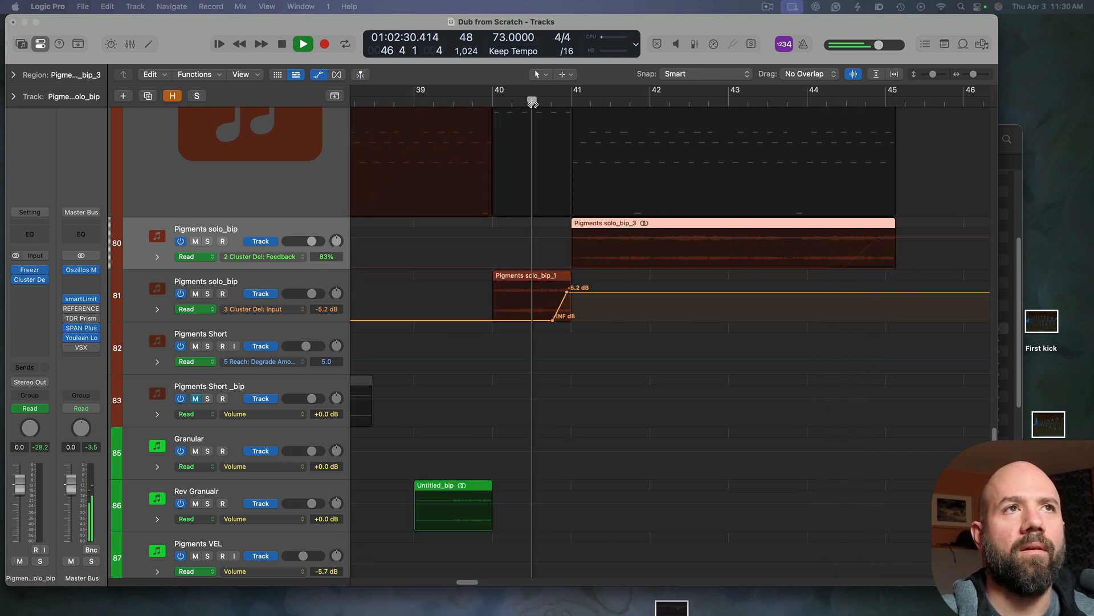
left_click(532, 103)
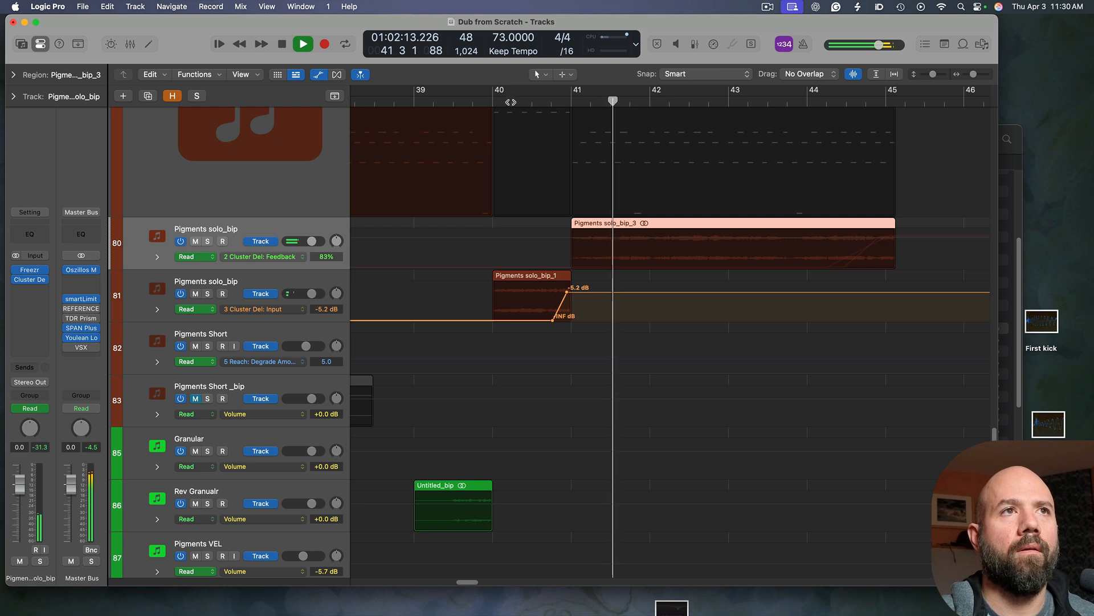
scroll(686, 278, "down", 3)
scroll(686, 283, "right", 2)
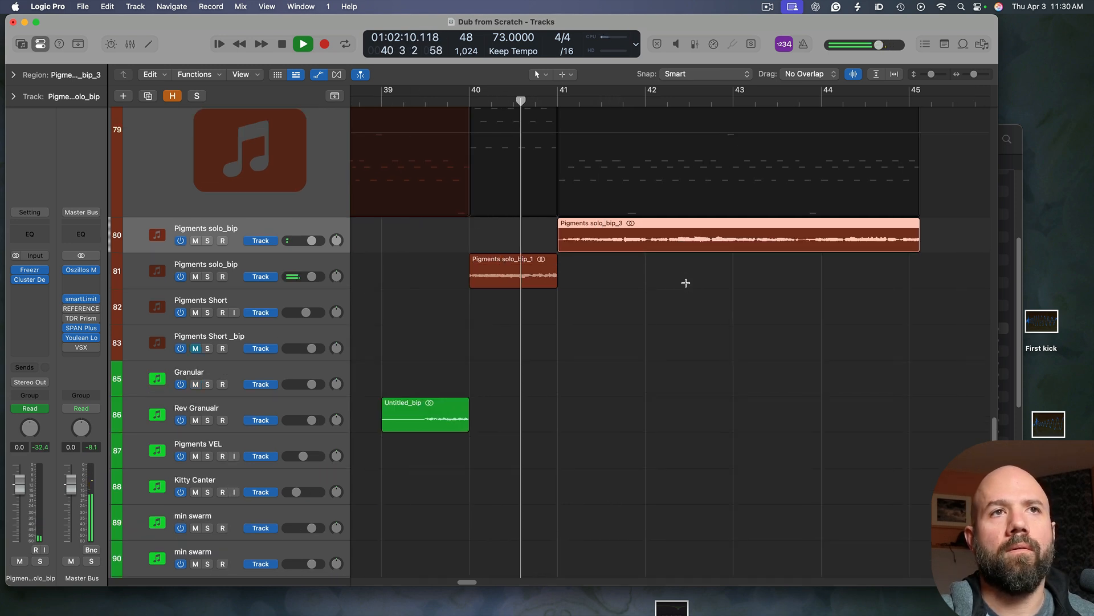
scroll(686, 283, "right", 3)
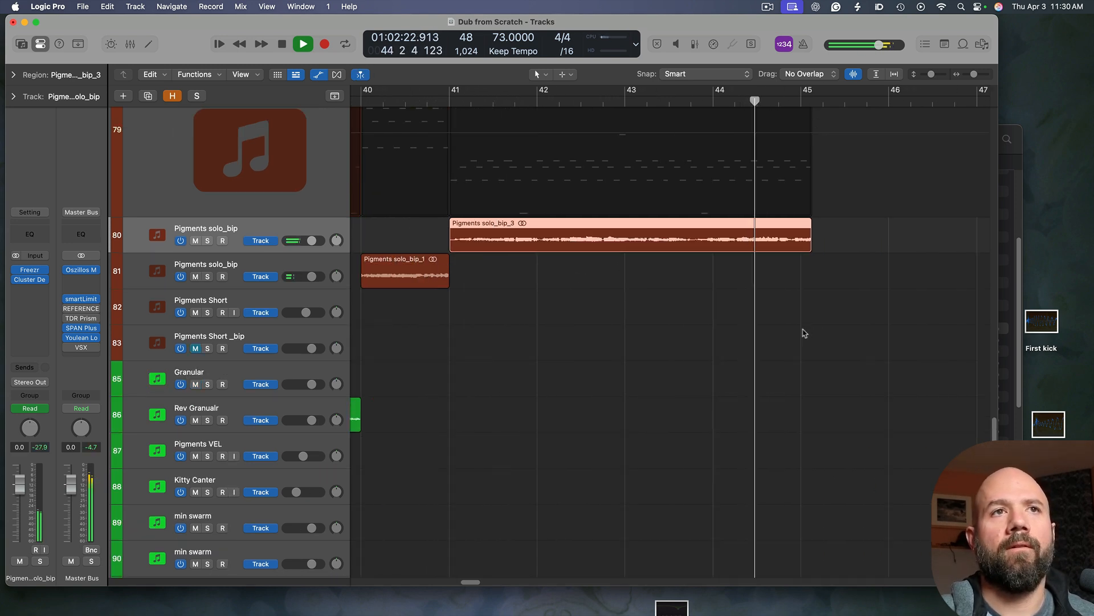
Stop playback, select the LIFE_A track and show its Volume automation lane
scroll(775, 337, "right", 3)
key("a")
key("a")
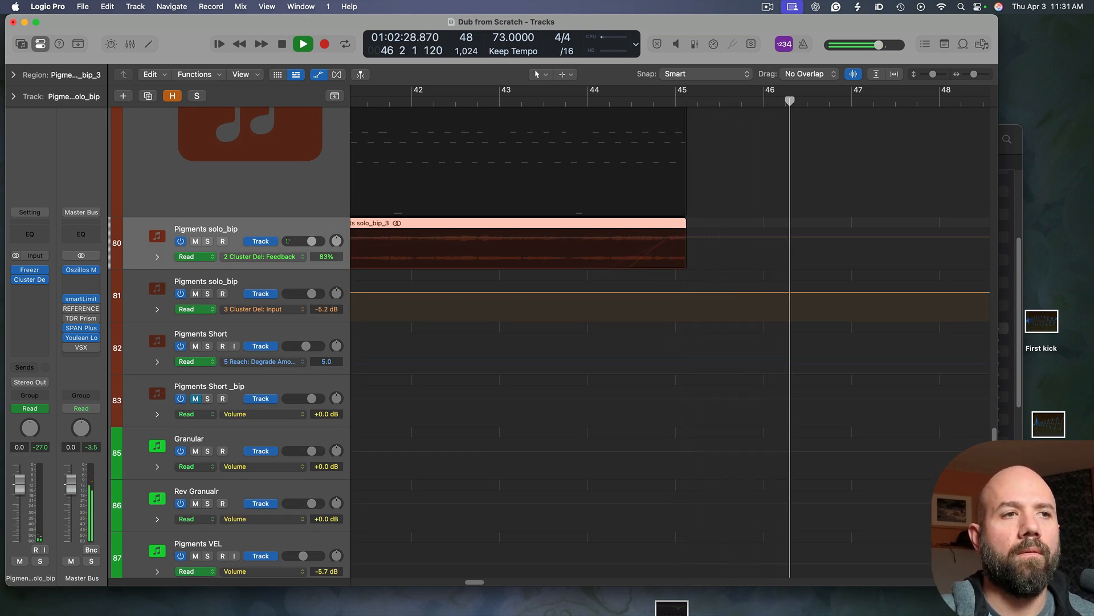
scroll(591, 300, "down", 5)
key("a")
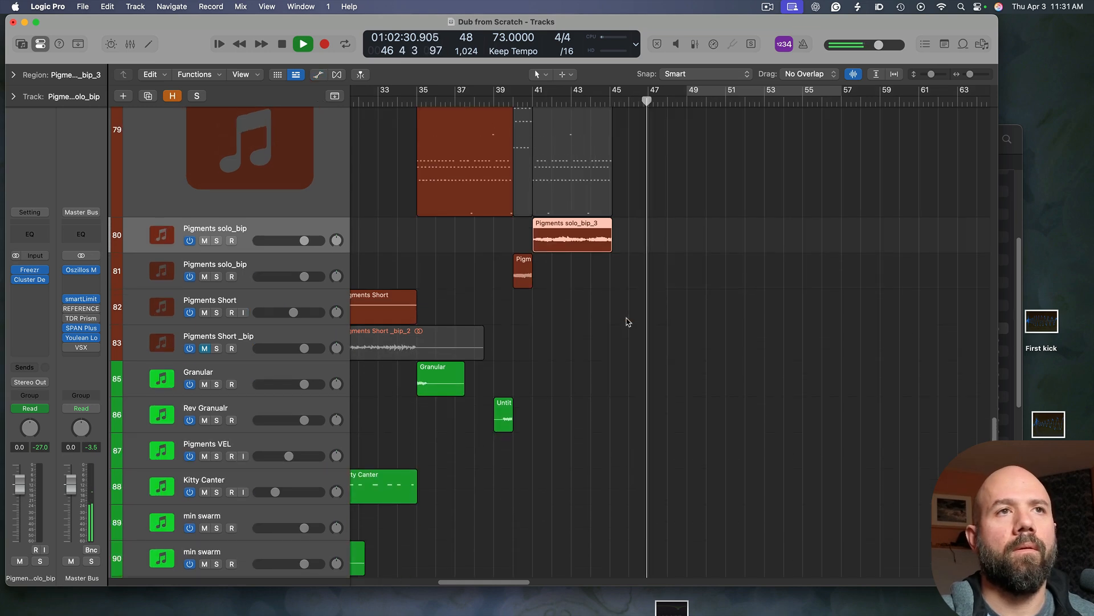
scroll(627, 319, "up", 10)
scroll(630, 338, "up", 5)
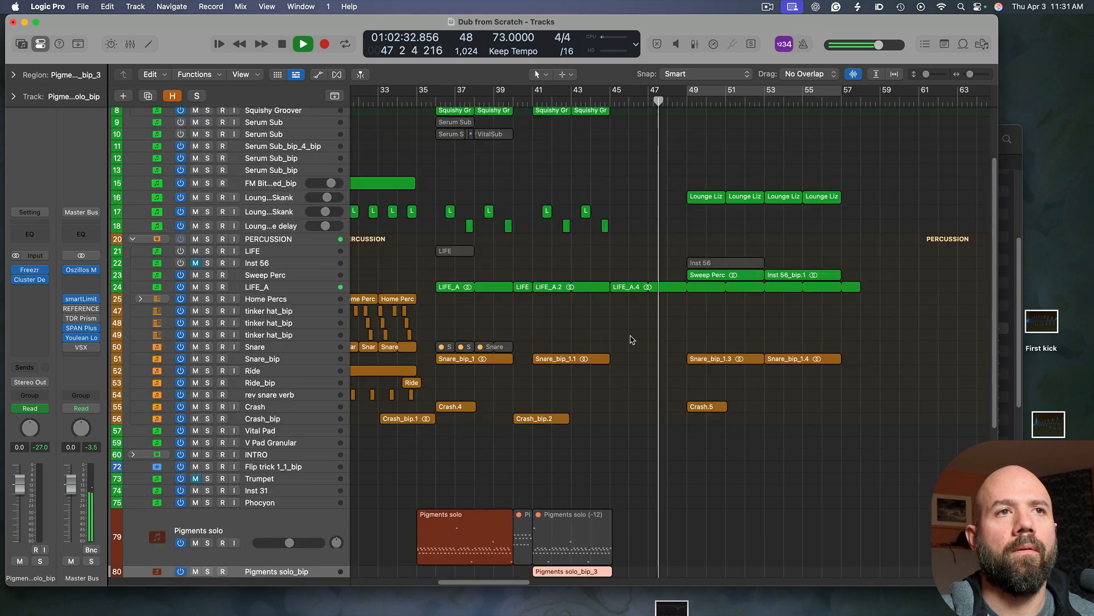
key("space")
left_click(271, 290)
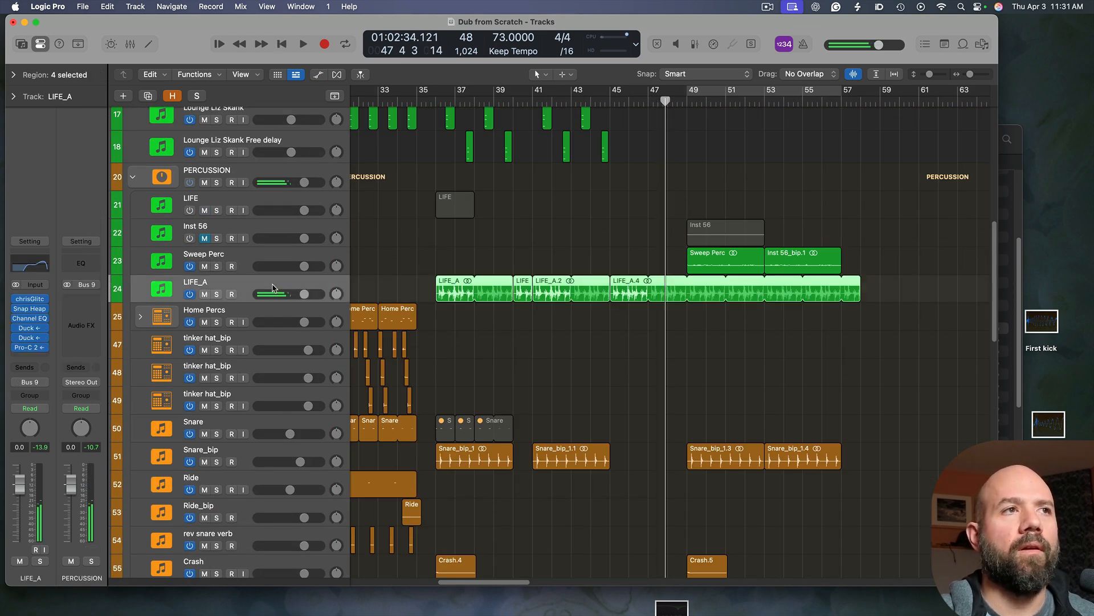
key("a")
scroll(453, 334, "up", 2)
left_click(294, 315)
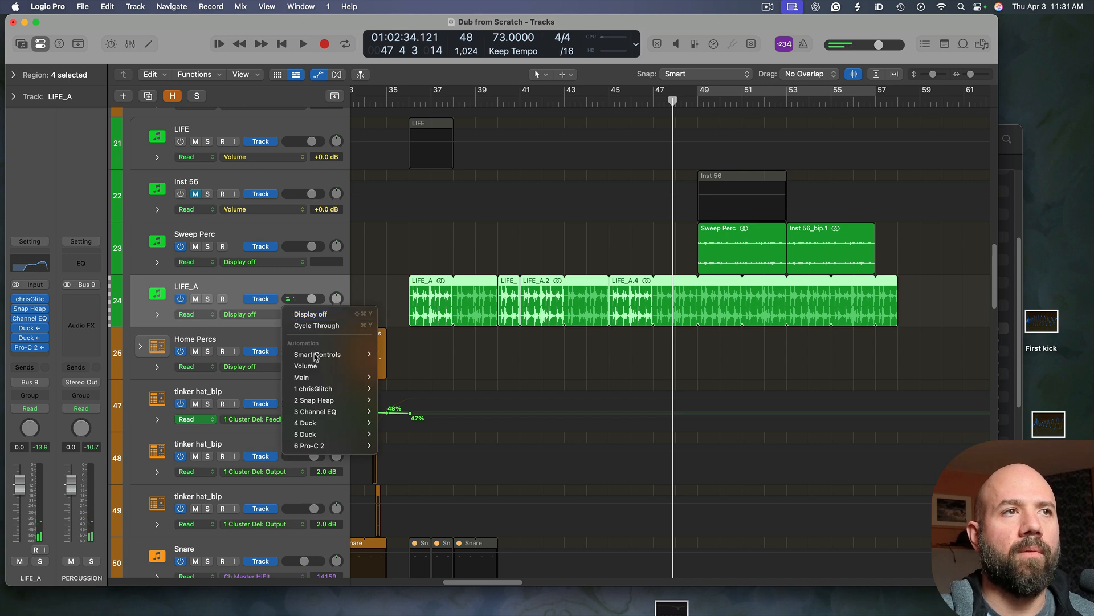
left_click(335, 366)
Add Volume automation points on LIFE_A, dipping to about -10.3 dB just before bar 45
left_click(635, 308)
scroll(637, 308, "up", 4)
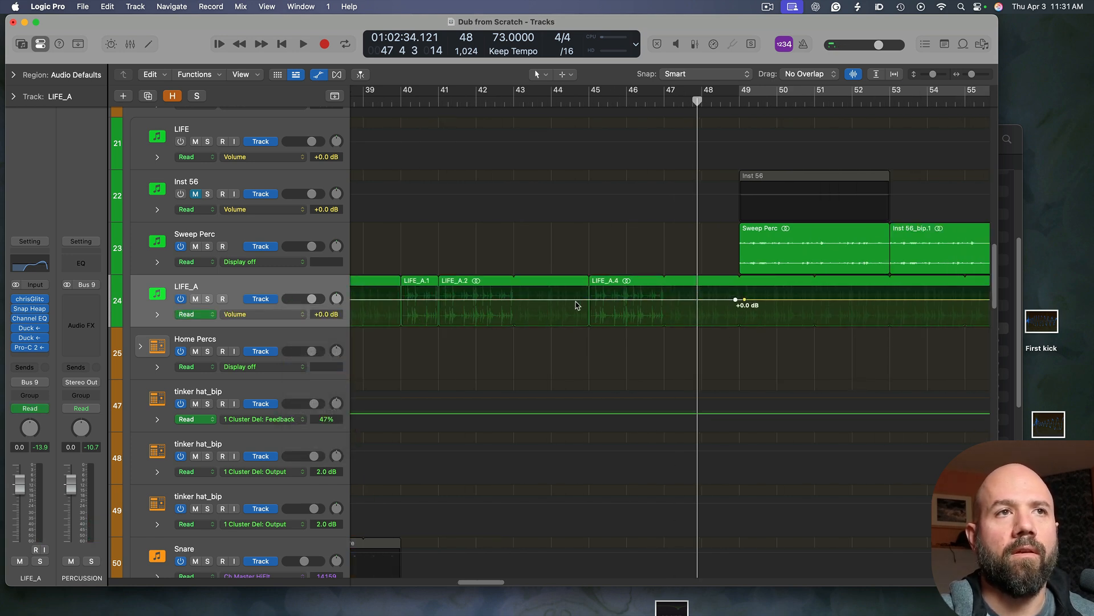
left_click_drag(588, 299, 590, 312)
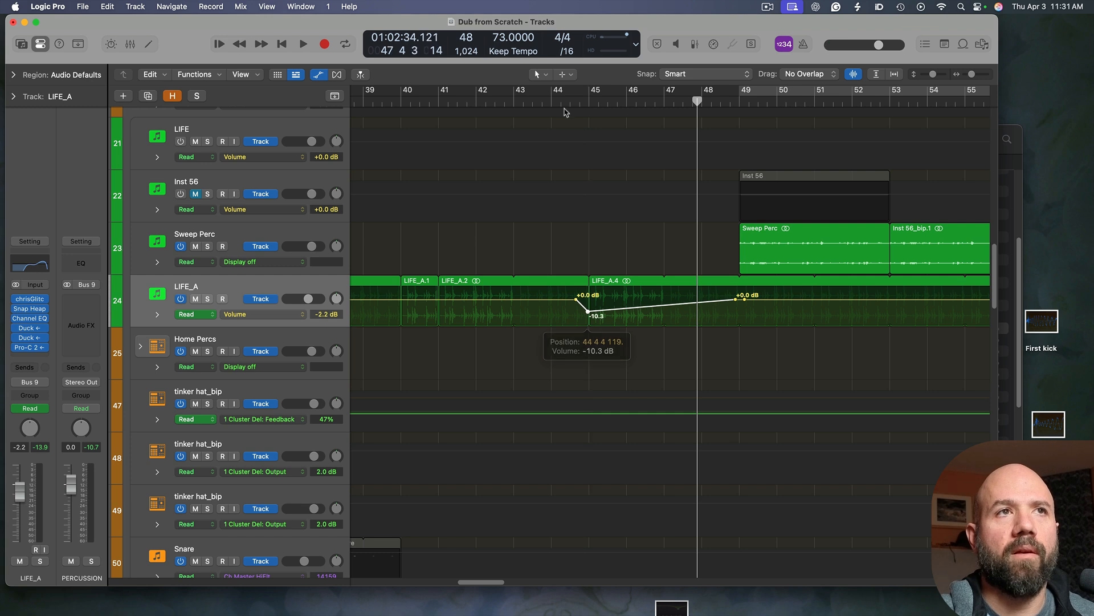
Play from bar 44 to audition the LIFE_A volume dip
left_click(562, 101)
key("space")
scroll(751, 347, "up", 3)
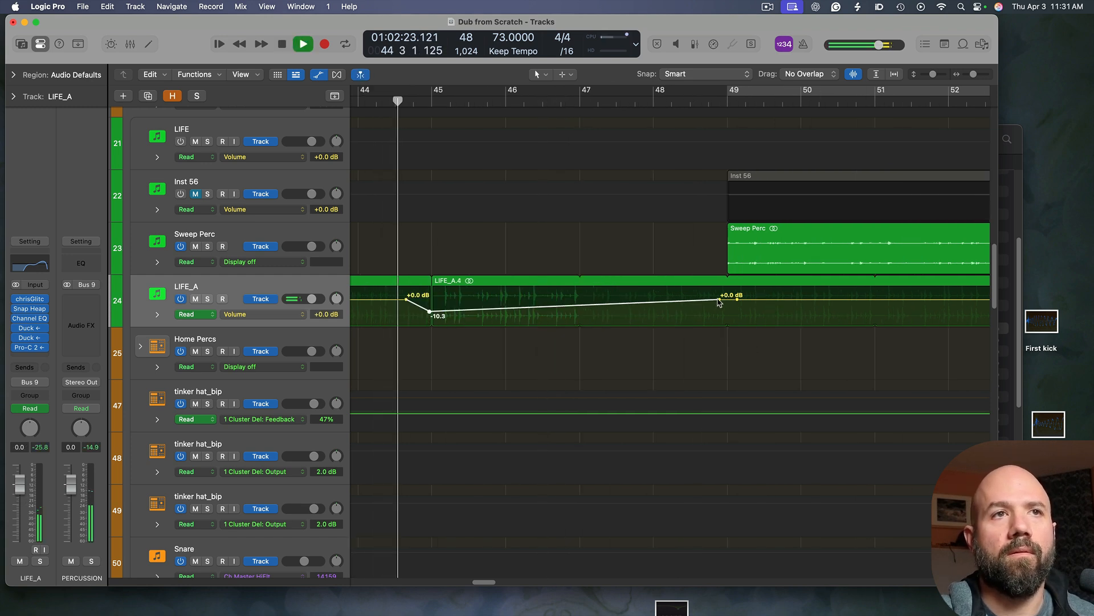
Add a LIFE_A volume point at about -5.5 dB before bar 49, nudge the dip point, and hide automation
left_click_drag(719, 299, 719, 306)
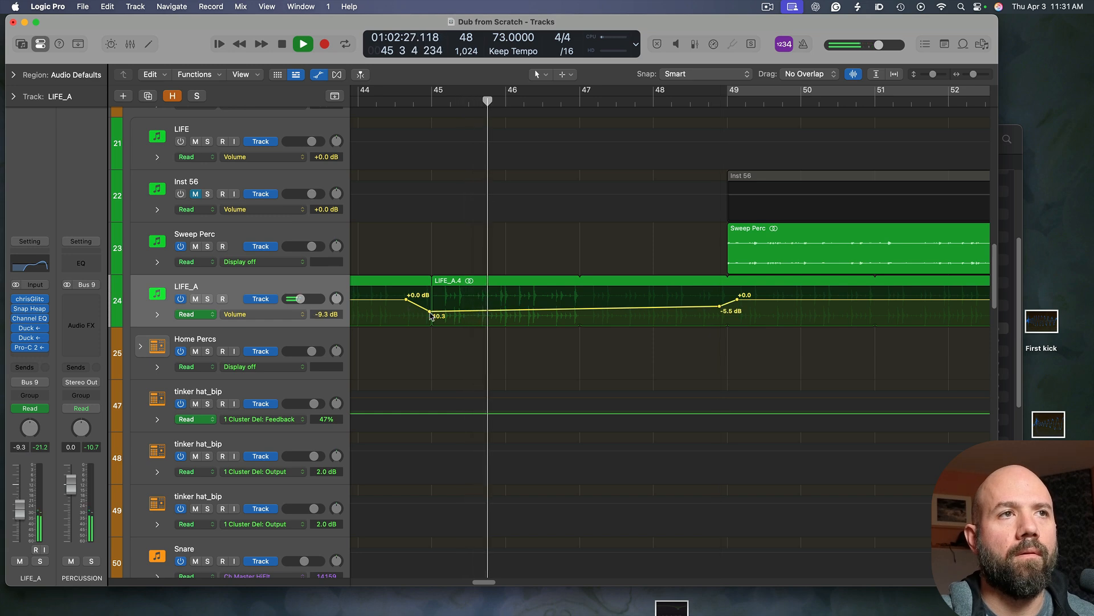
left_click_drag(429, 311, 429, 308)
key("a")
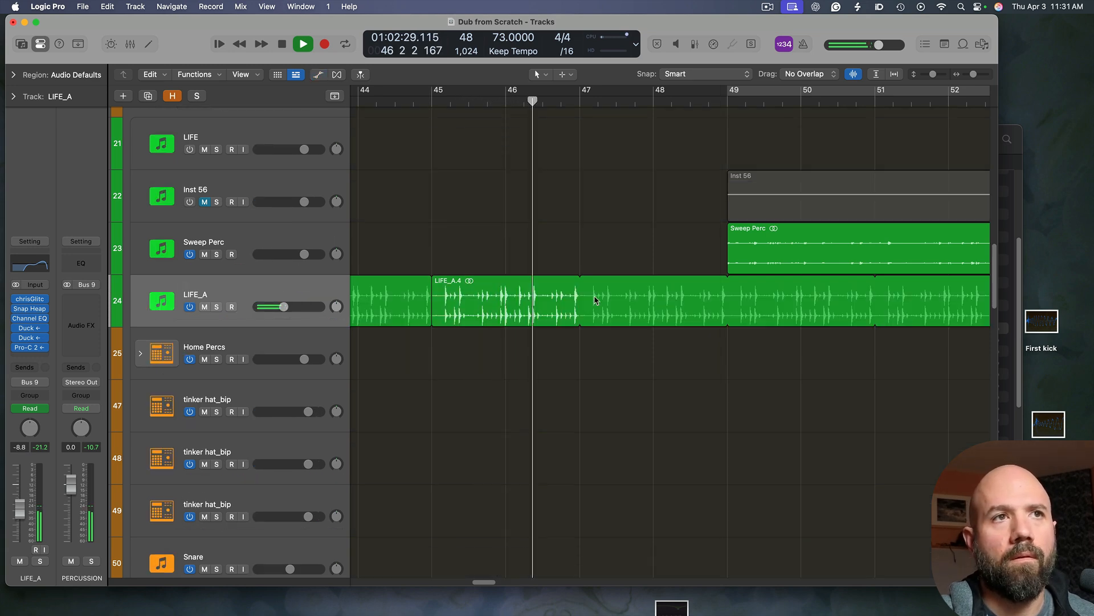
Copy the short Phaux Formant region one bar earlier, to about bar 45.5
scroll(596, 302, "left", 5)
scroll(608, 314, "down", 5)
scroll(616, 318, "down", 5)
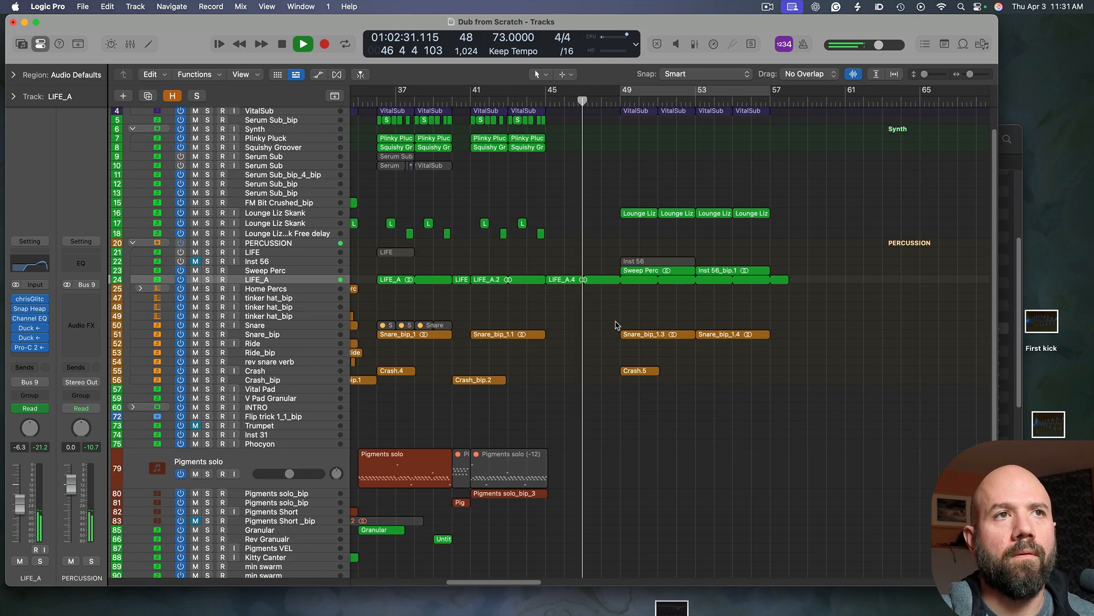
scroll(618, 320, "down", 5)
scroll(590, 467, "right", 5)
scroll(525, 521, "up", 5)
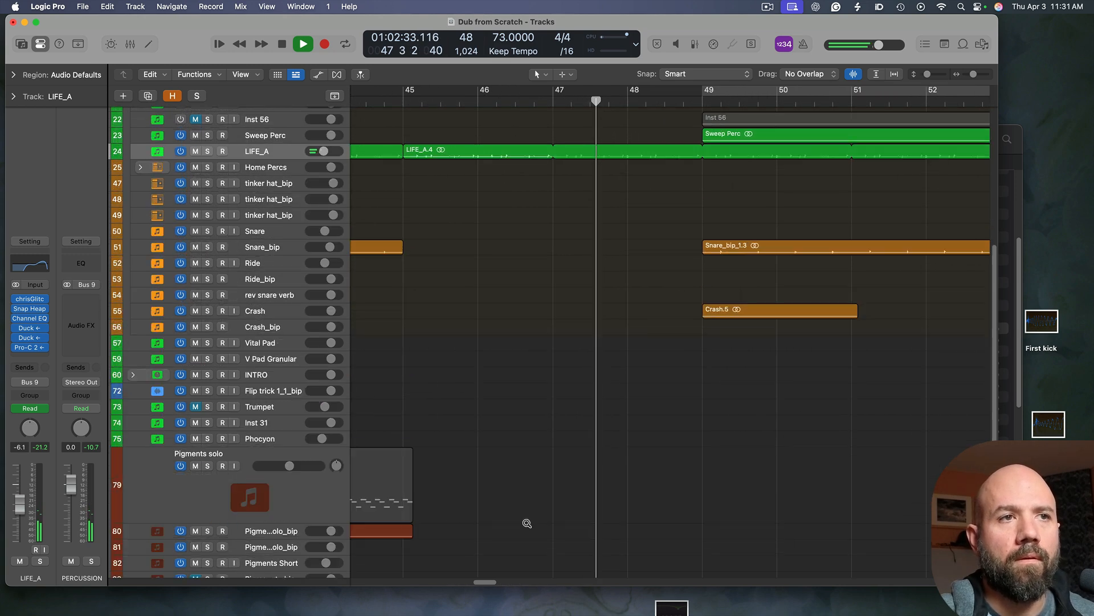
scroll(560, 418, "down", 5)
scroll(570, 467, "right", 5)
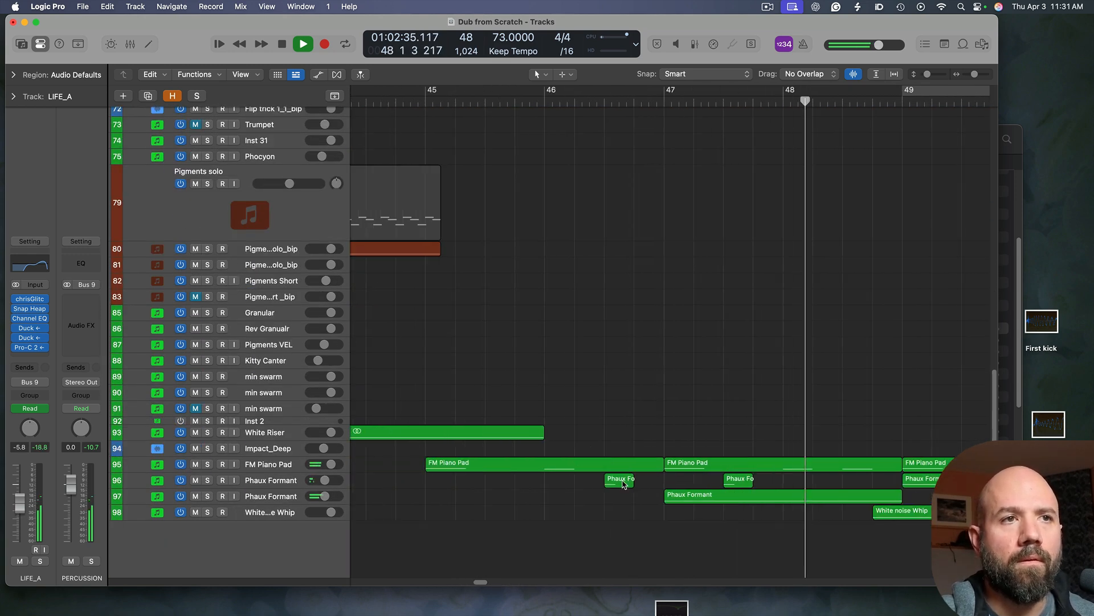
left_click(605, 483)
left_click_drag(592, 486, 489, 485)
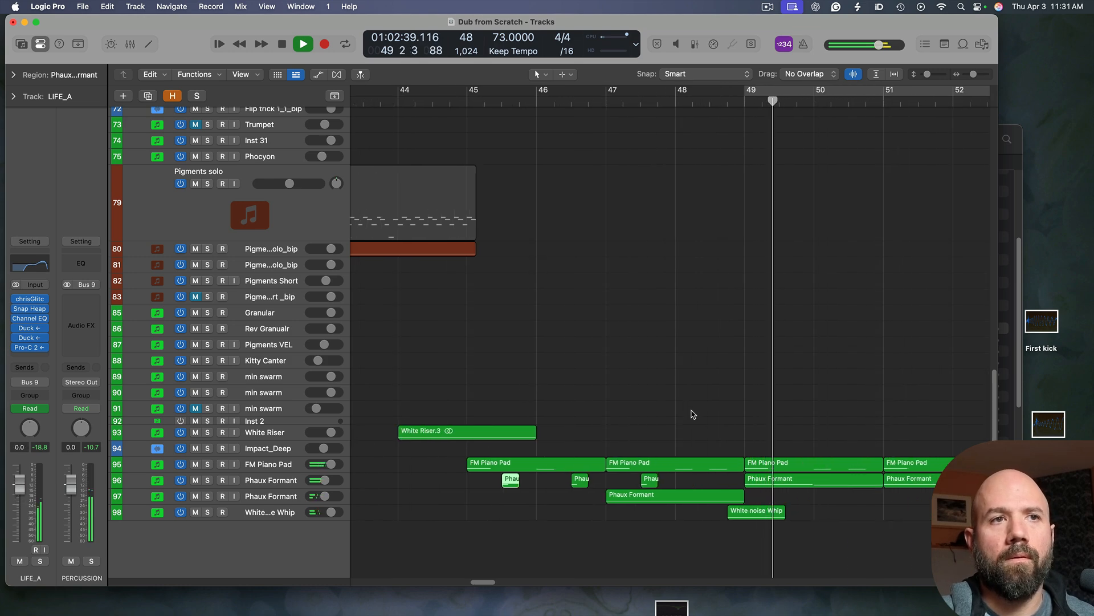
Play from bar 44 to audition the new Phaux Formant hit
scroll(652, 366, "left", 3)
key("space")
left_click(444, 99)
key("space")
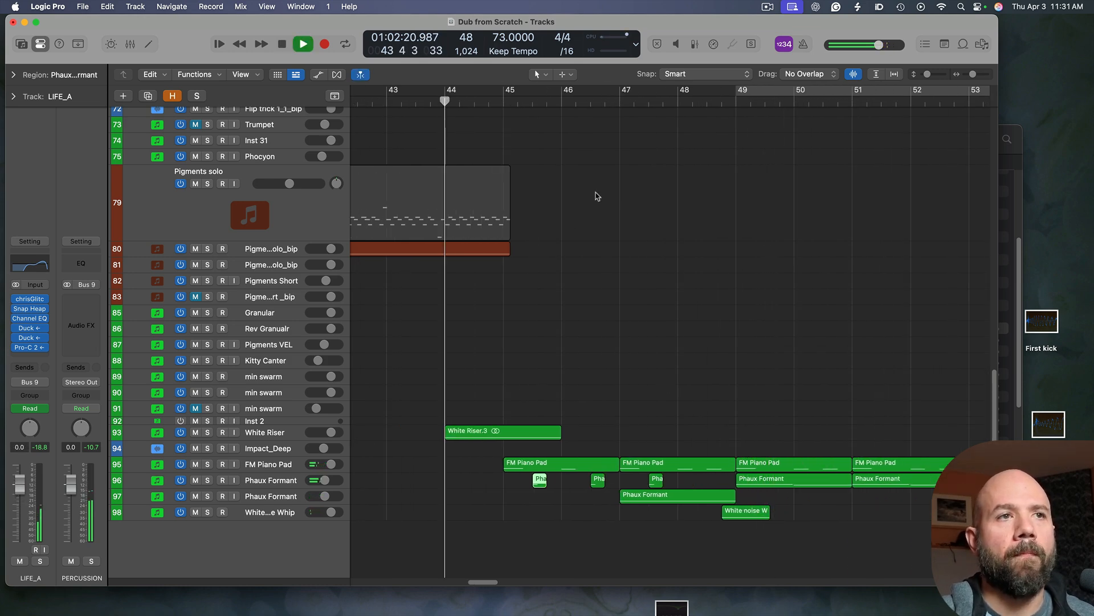
left_click(678, 299, "ctrl+alt")
left_click(678, 298, "ctrl+alt")
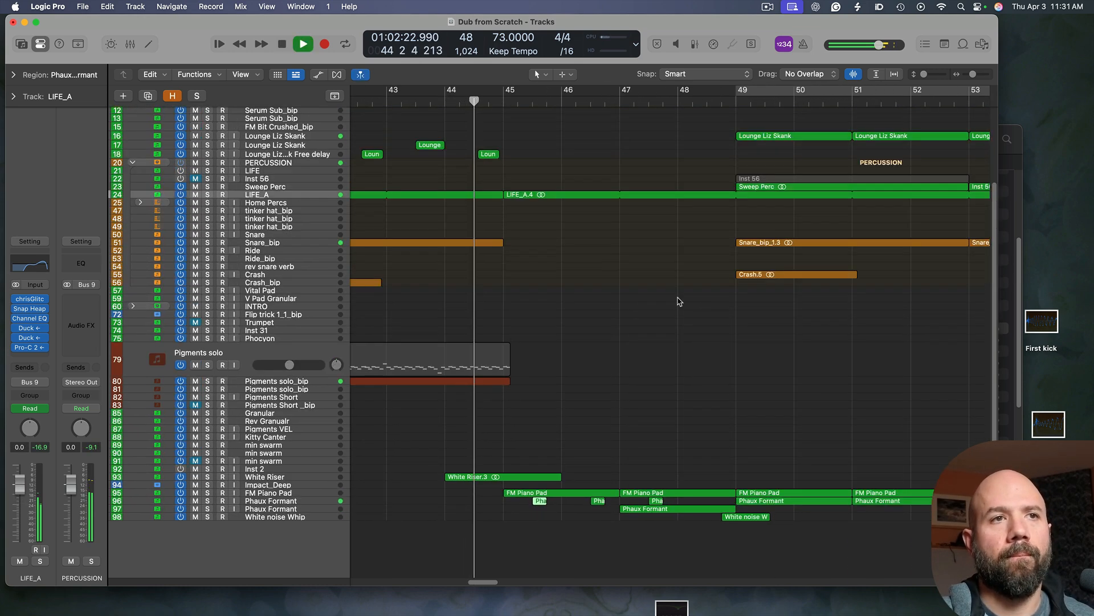
scroll(678, 300, "up", 1)
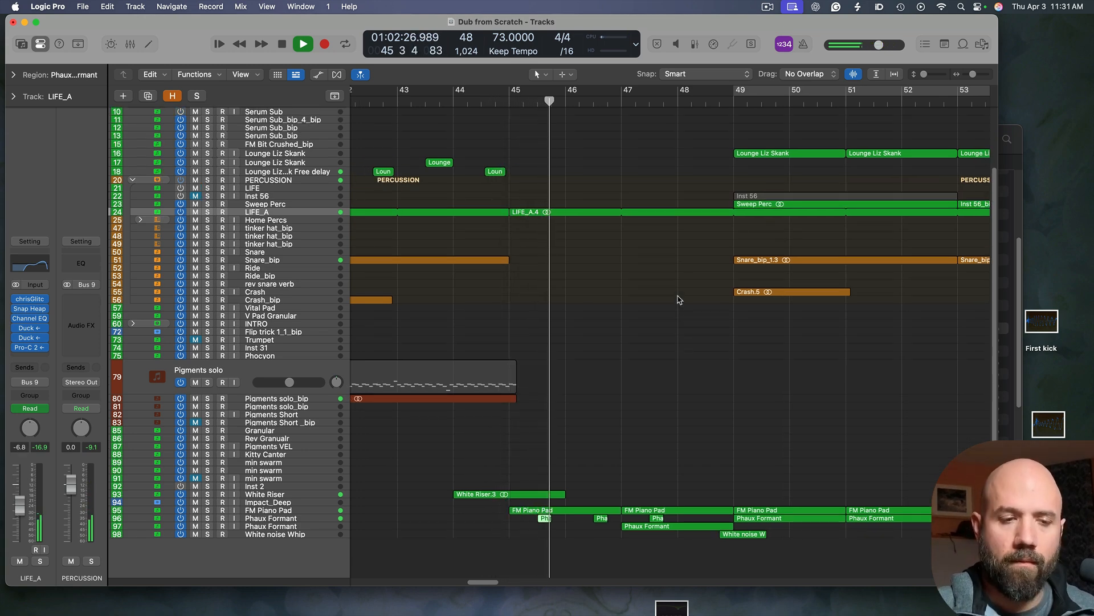
left_click(574, 497, "ctrl+alt")
left_click(574, 497, "ctrl+alt")
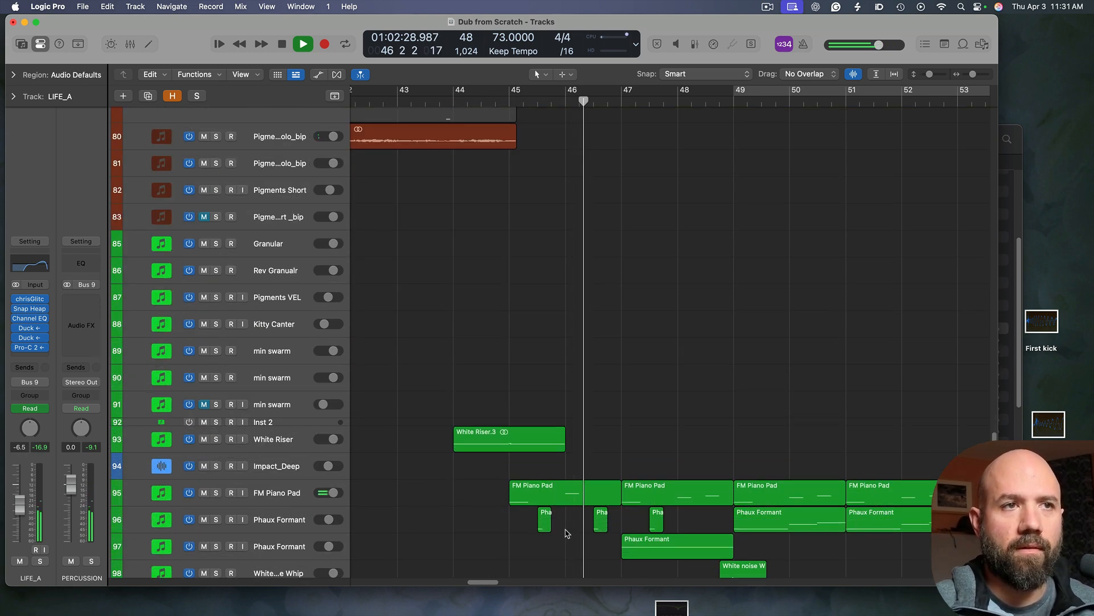
left_click(622, 461, "ctrl+alt")
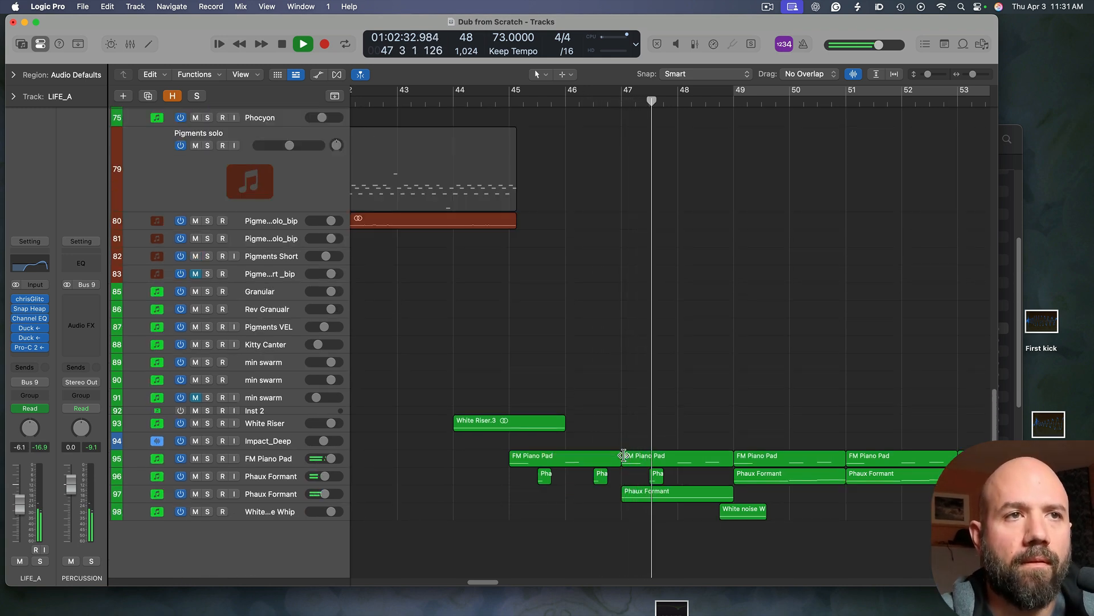
scroll(877, 454, "down", 3)
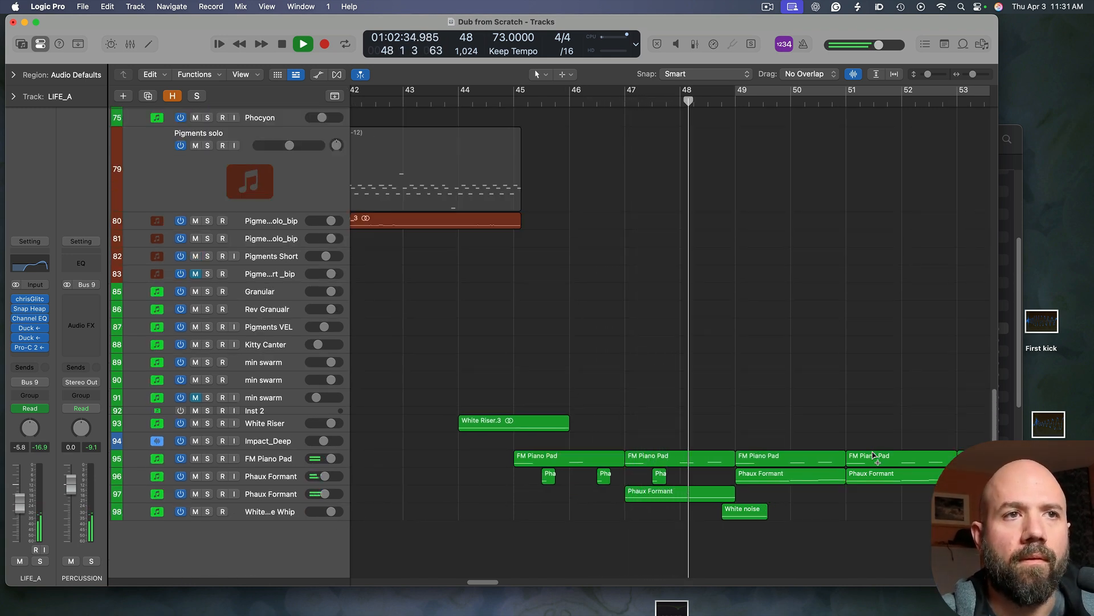
scroll(835, 464, "down", 2)
scroll(745, 492, "right", 2)
scroll(745, 493, "down", 6)
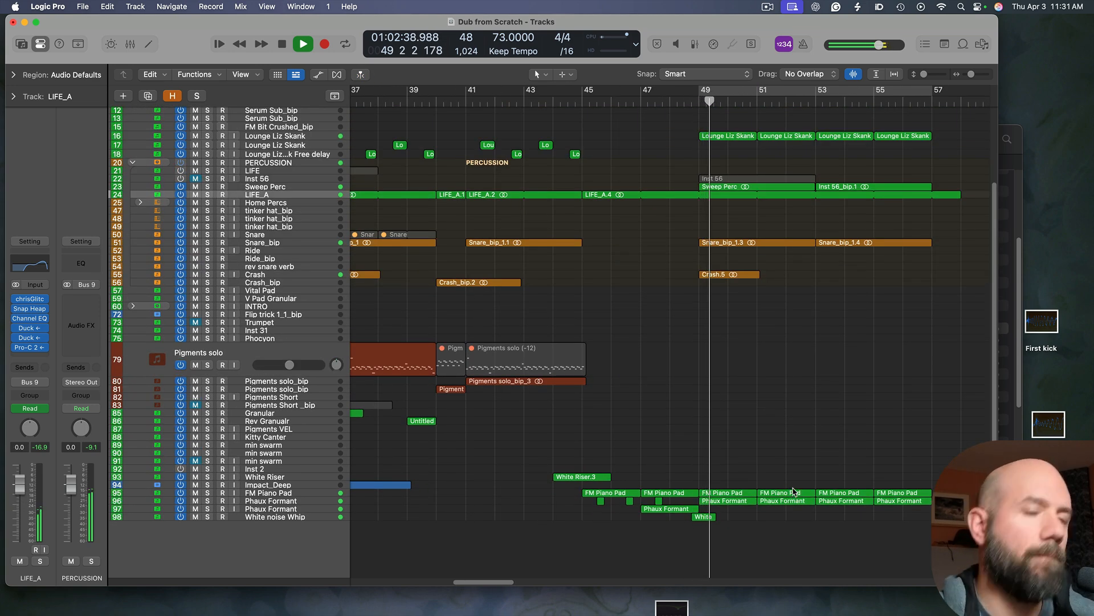
scroll(791, 485, "down", 2)
scroll(802, 470, "up", 3)
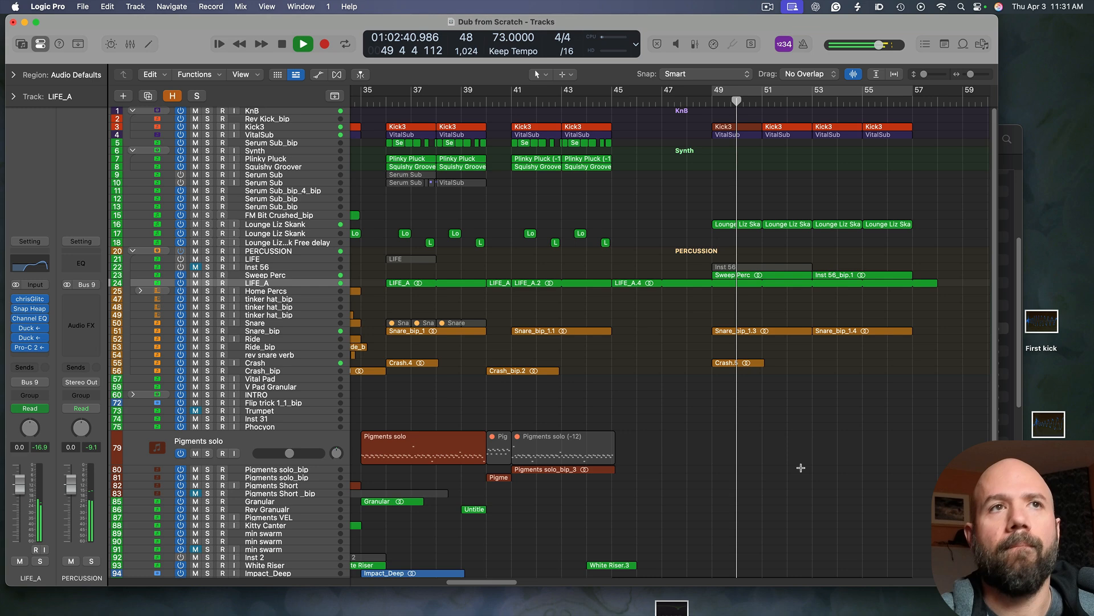
scroll(802, 467, "down", 2)
scroll(804, 469, "right", 5)
scroll(710, 472, "down", 1)
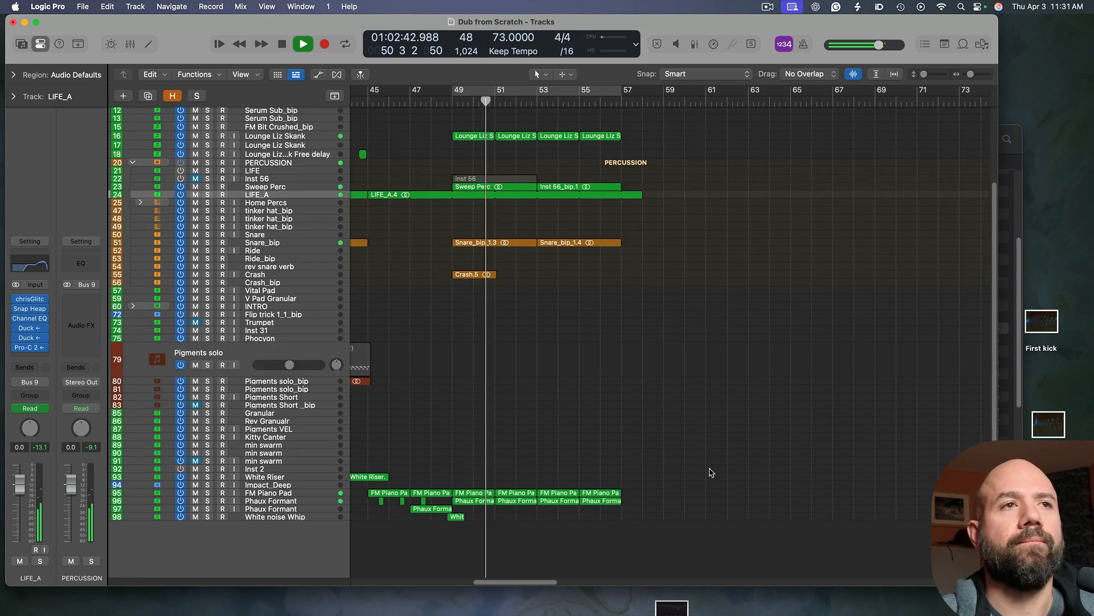
scroll(565, 432, "down", 2)
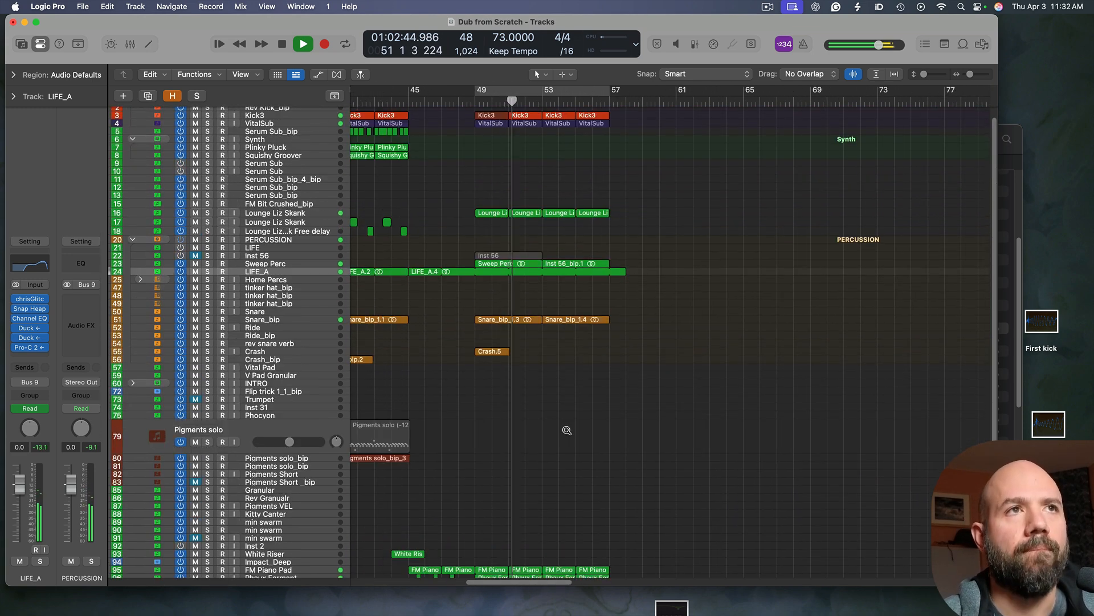
scroll(568, 432, "left", 3)
scroll(570, 431, "down", 2)
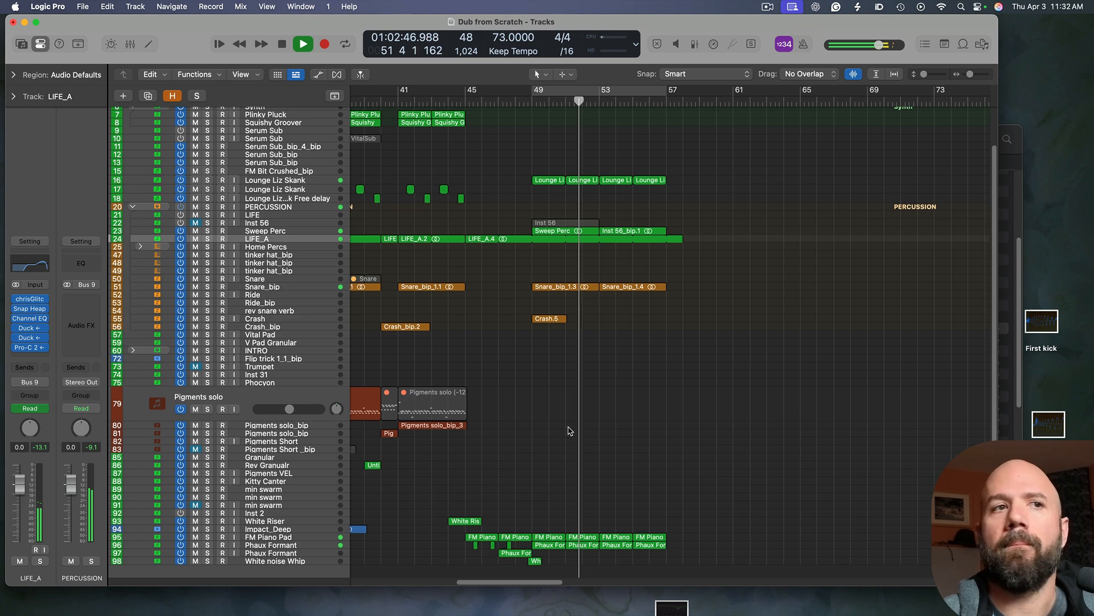